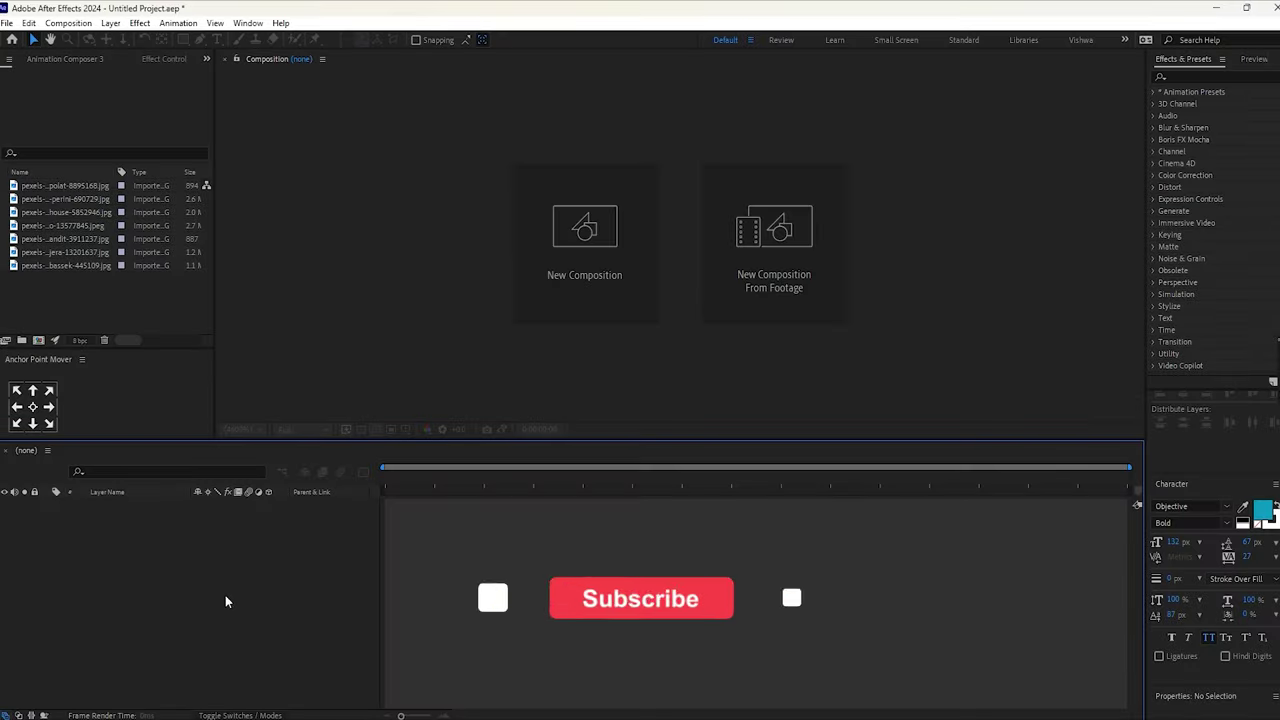
Preview the imported pexels photos one after another in the project's footage list
{"action": "left_click", "coordinate": [36, 188]}
{"action": "left_click", "coordinate": [48, 212]}
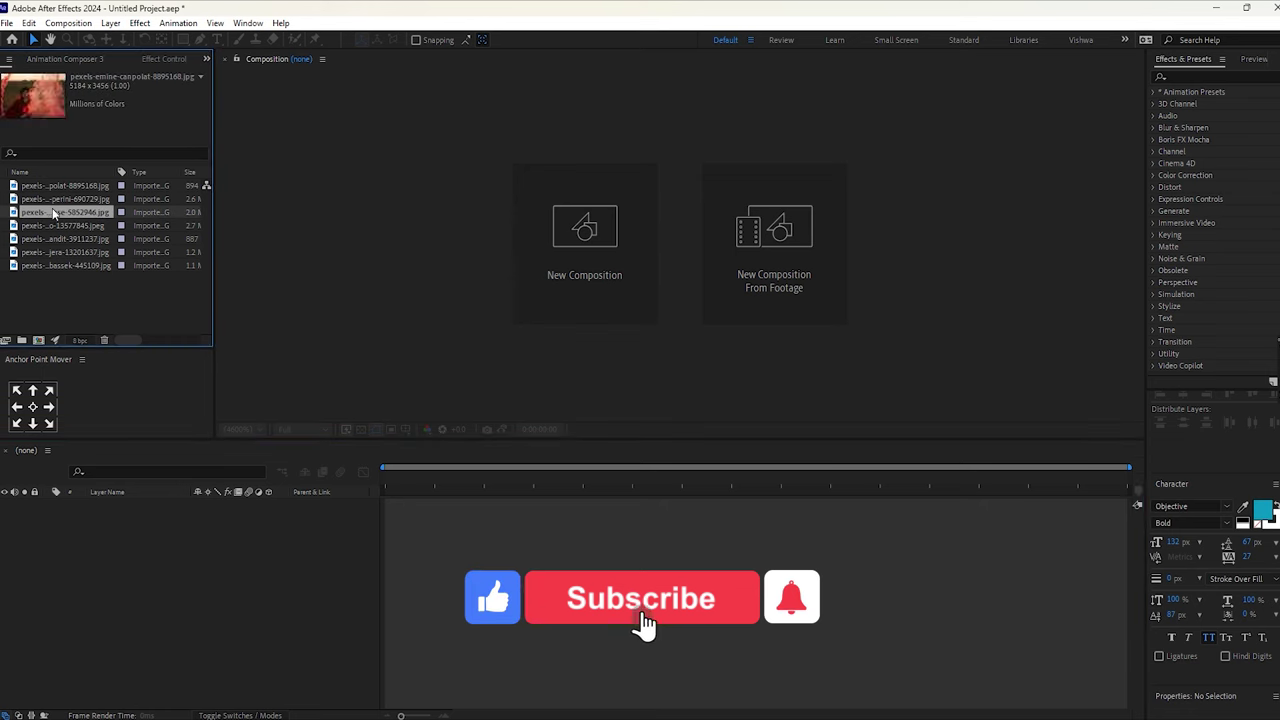
{"action": "left_click", "coordinate": [52, 224]}
{"action": "left_click", "coordinate": [52, 251]}
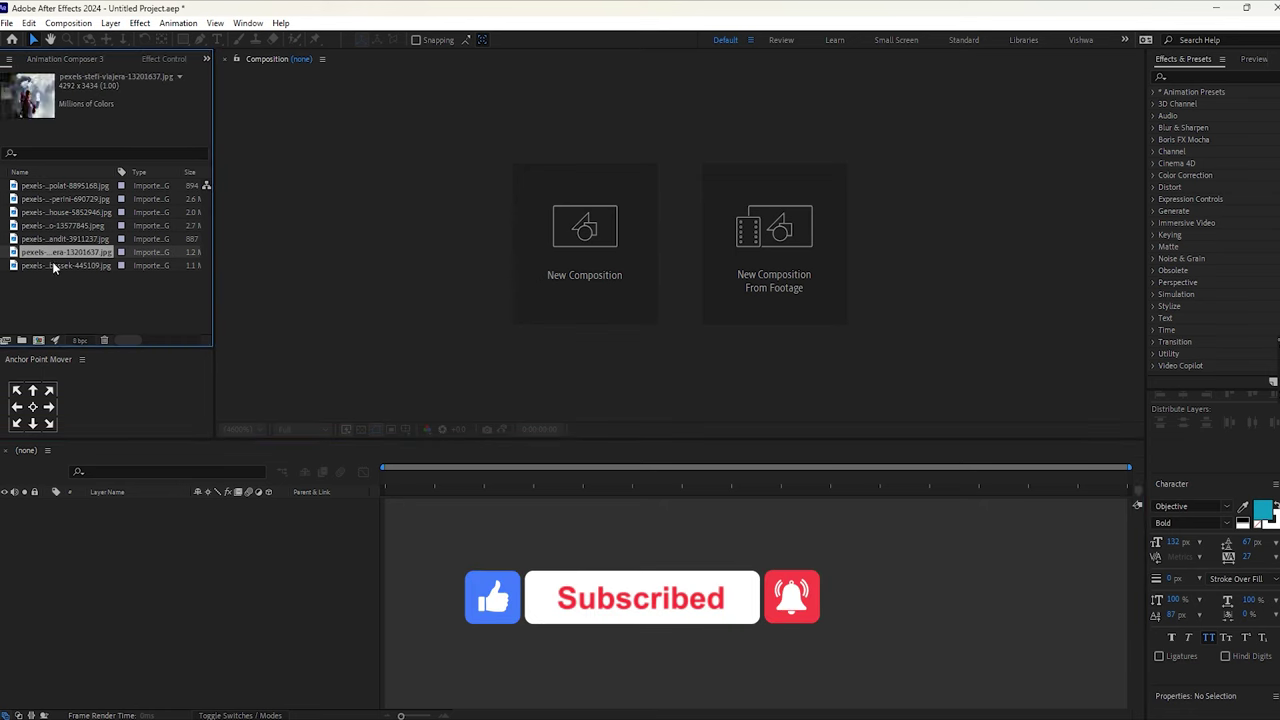
{"action": "left_click", "coordinate": [52, 262]}
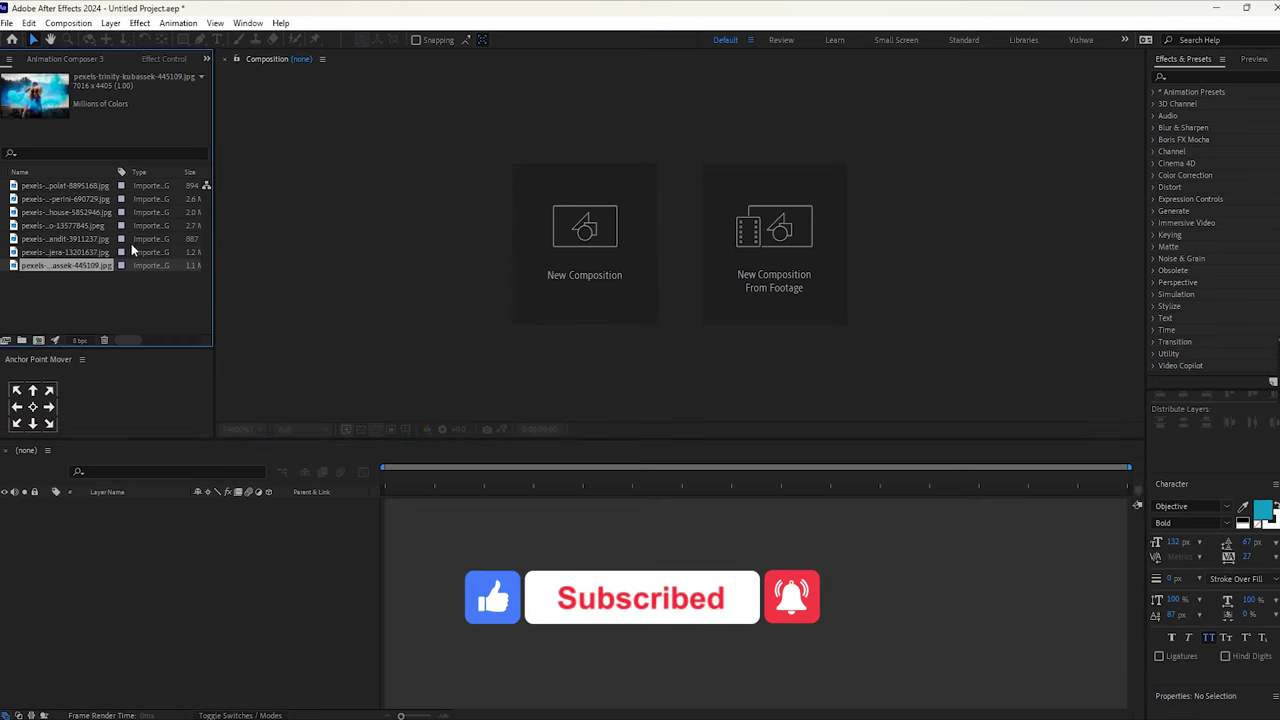
{"action": "left_click", "coordinate": [138, 292]}
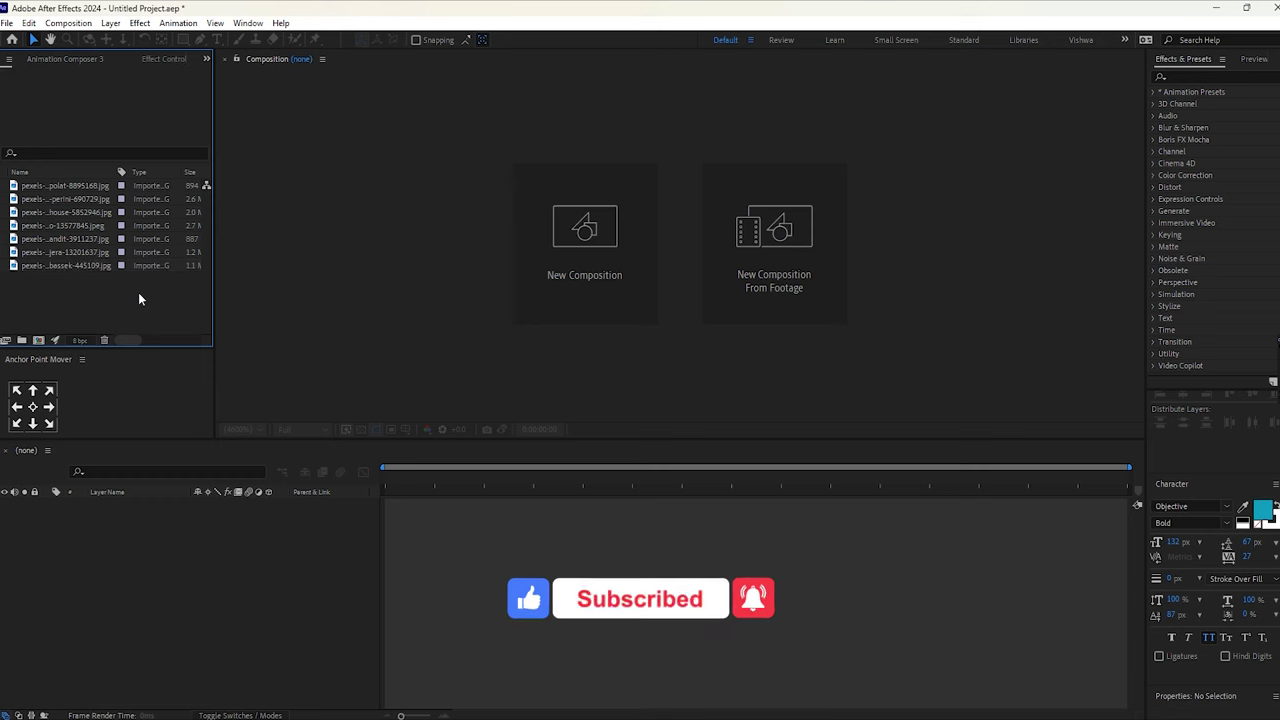
Start a new 1920x1080, 25 fps composition named "3D slide" with its resolution set to Full
{"action": "left_click", "coordinate": [602, 238]}
{"action": "type", "text": "3D slide"}
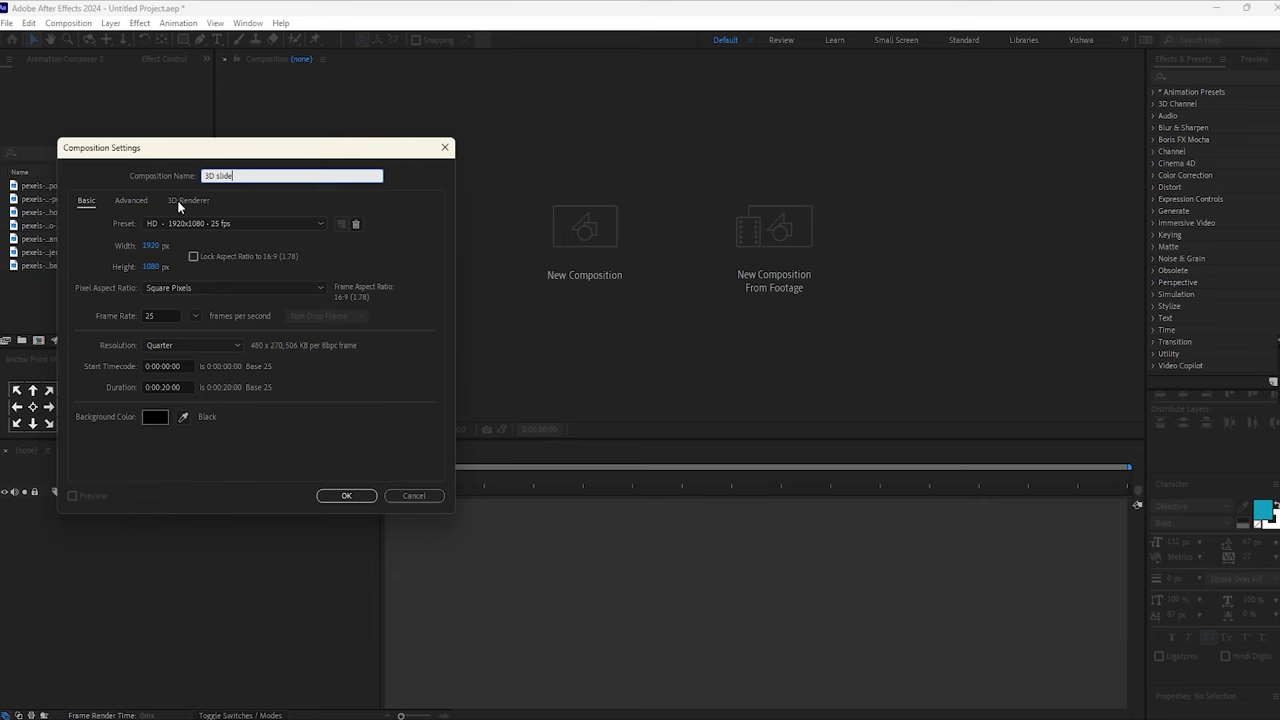
{"action": "left_click", "coordinate": [215, 345]}
{"action": "left_click", "coordinate": [190, 358]}
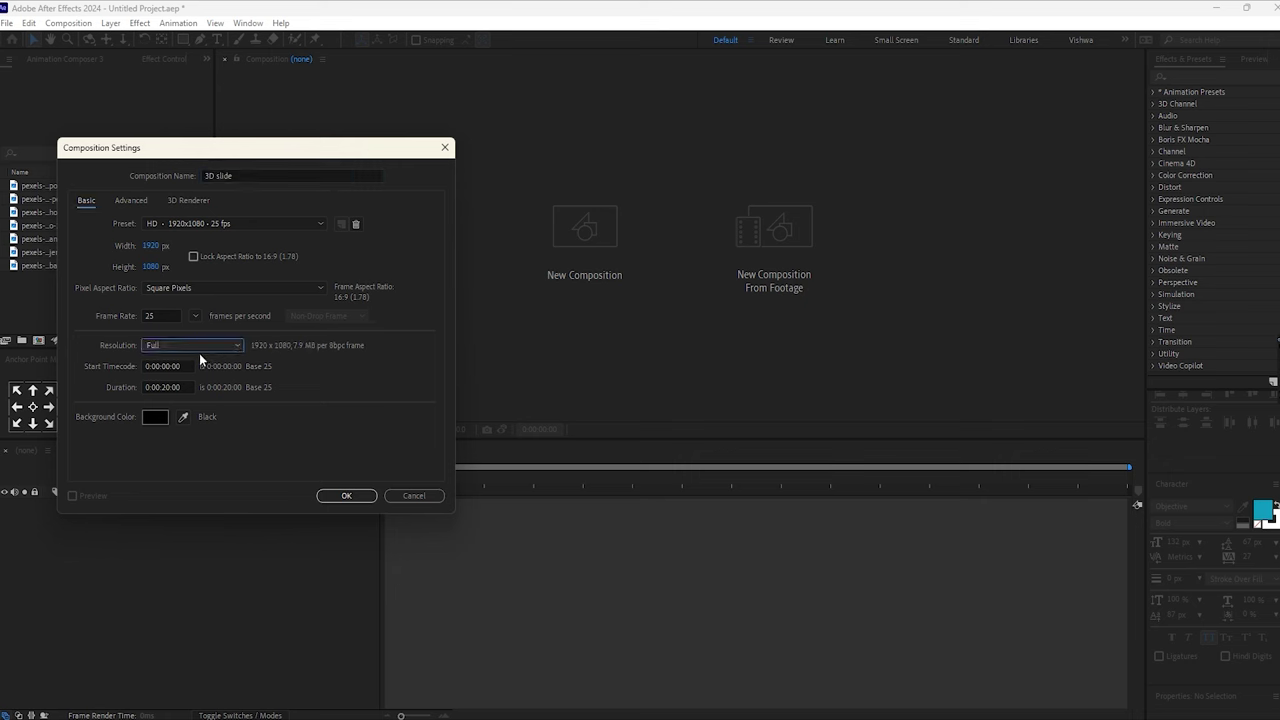
Set the composition's 3D renderer to Cinema 4D, create it, and fit the empty frame to the viewer
{"action": "left_click", "coordinate": [189, 200]}
{"action": "left_click", "coordinate": [170, 262]}
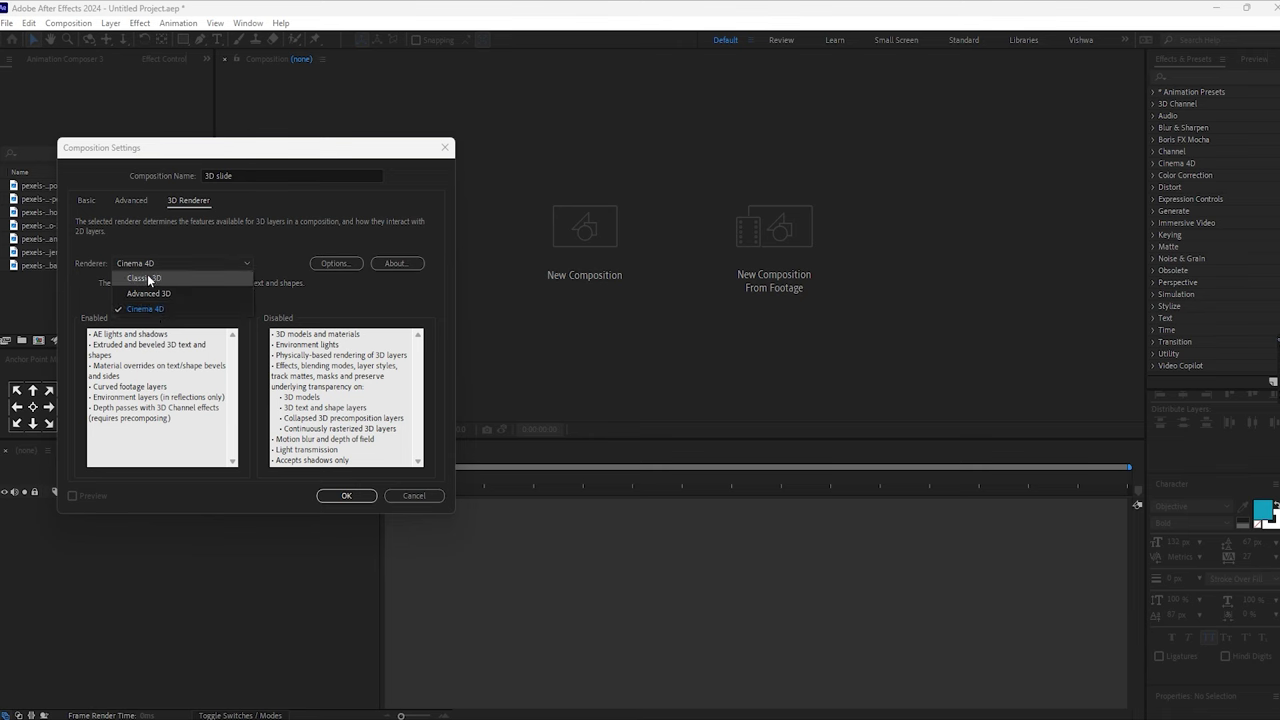
{"action": "left_click", "coordinate": [148, 279]}
{"action": "left_click", "coordinate": [146, 268]}
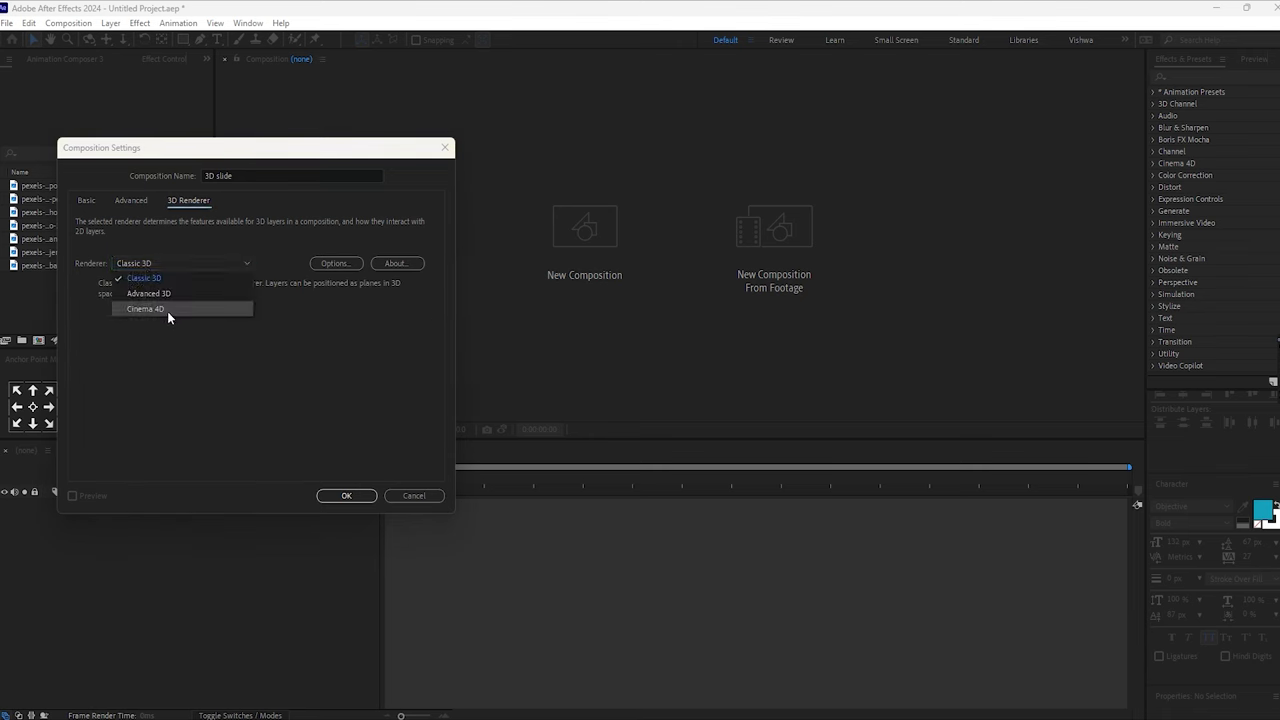
{"action": "left_click", "coordinate": [167, 310]}
{"action": "left_click", "coordinate": [346, 495]}
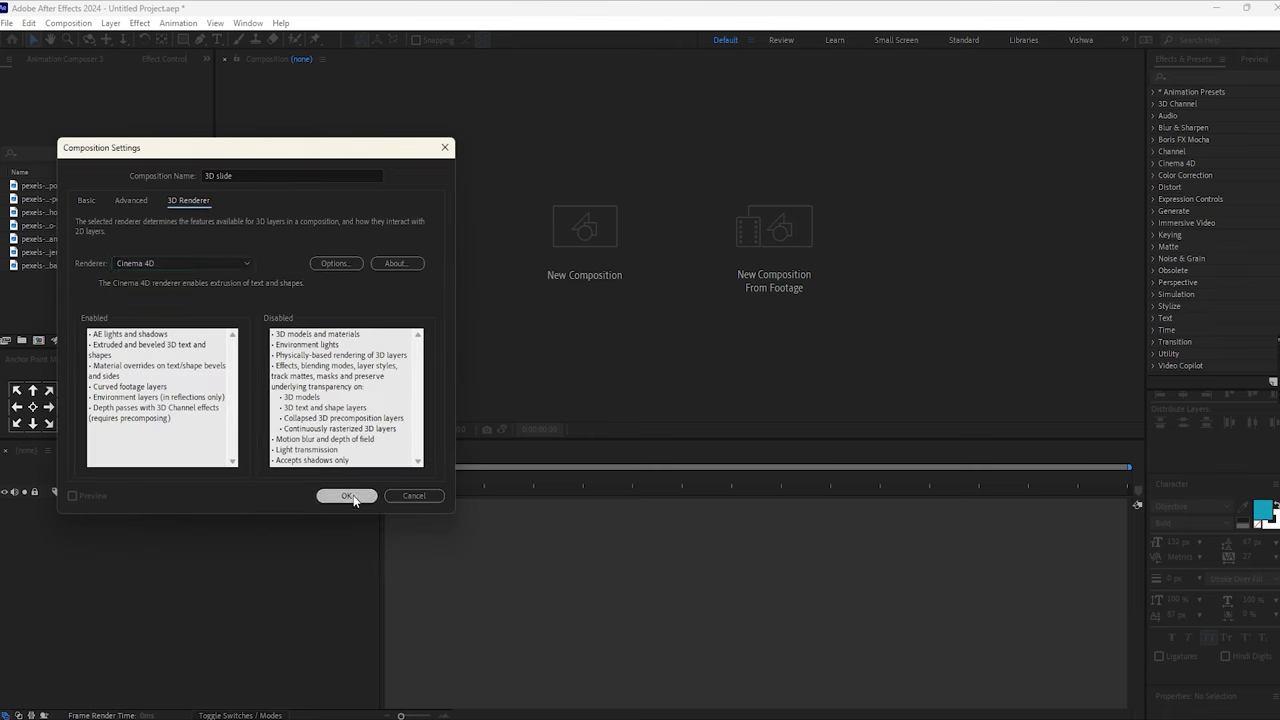
{"action": "left_click", "coordinate": [236, 429]}
{"action": "left_click", "coordinate": [240, 445]}
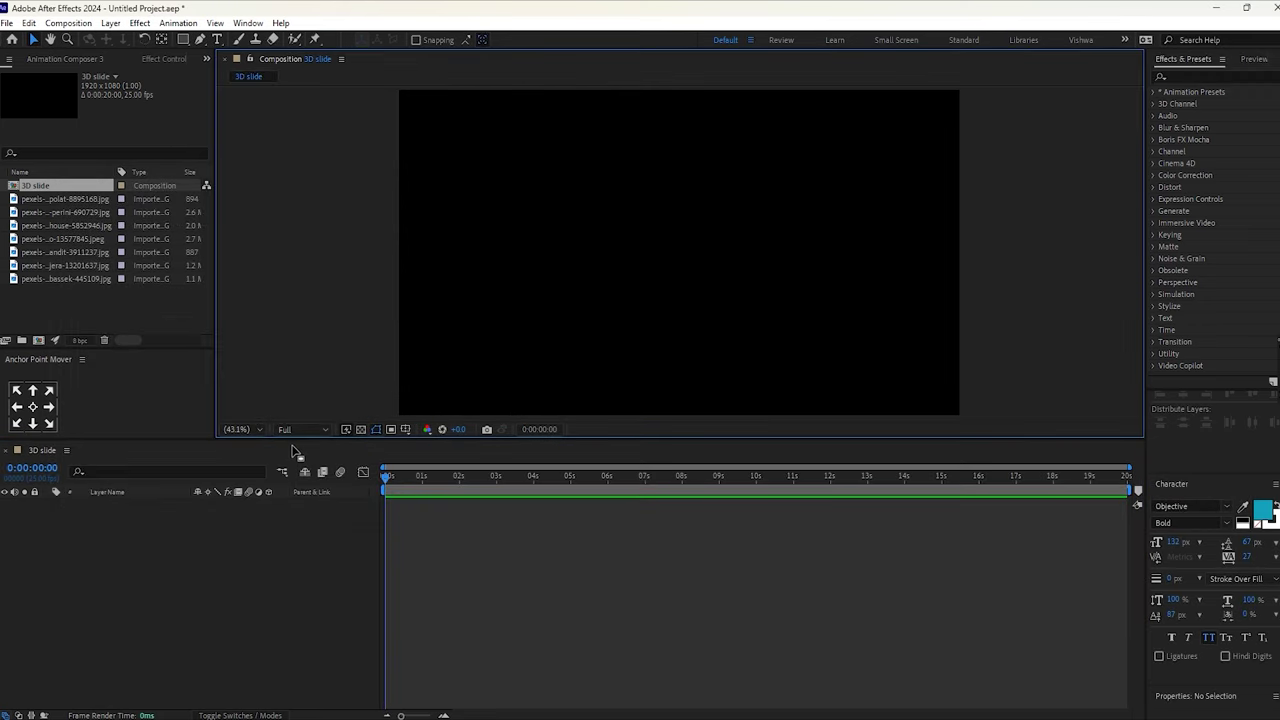
Add a white 1920x1080 solid layer named "BG" to the 3D slide composition
{"action": "right_click", "coordinate": [183, 571]}
{"action": "mouse_move", "coordinate": [293, 397]}
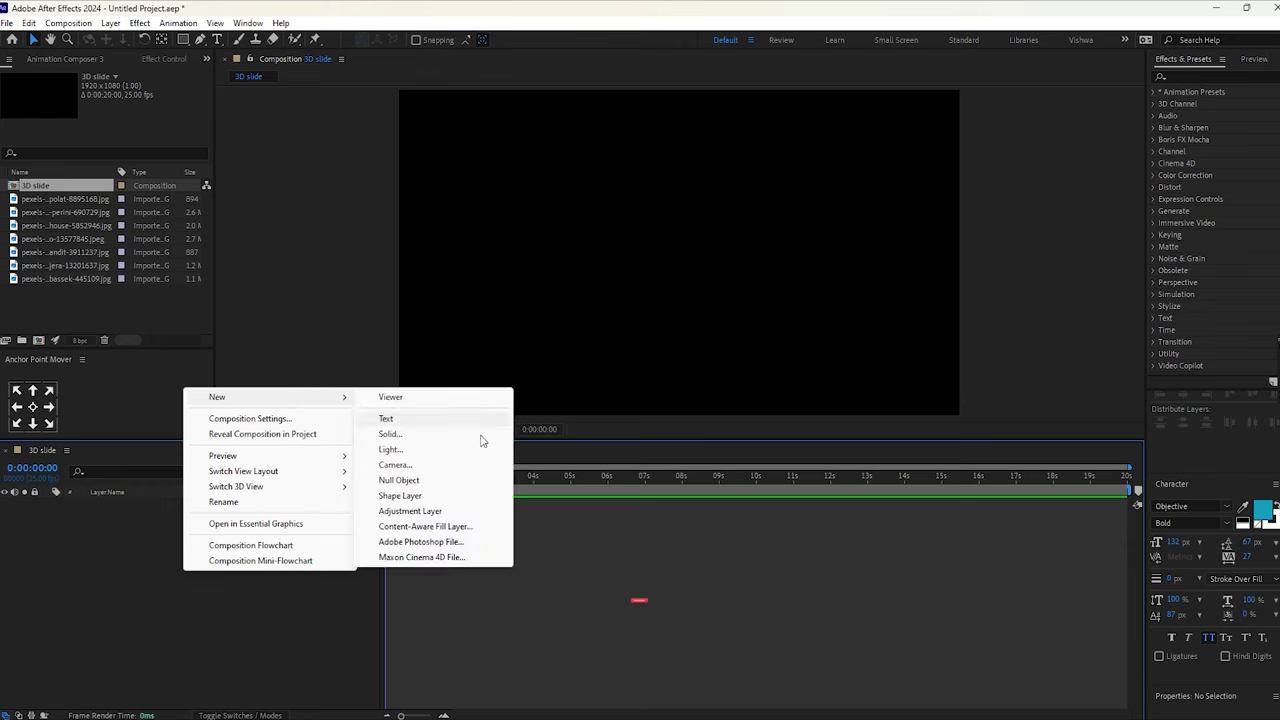
{"action": "left_click", "coordinate": [389, 434]}
{"action": "type", "text": "BG"}
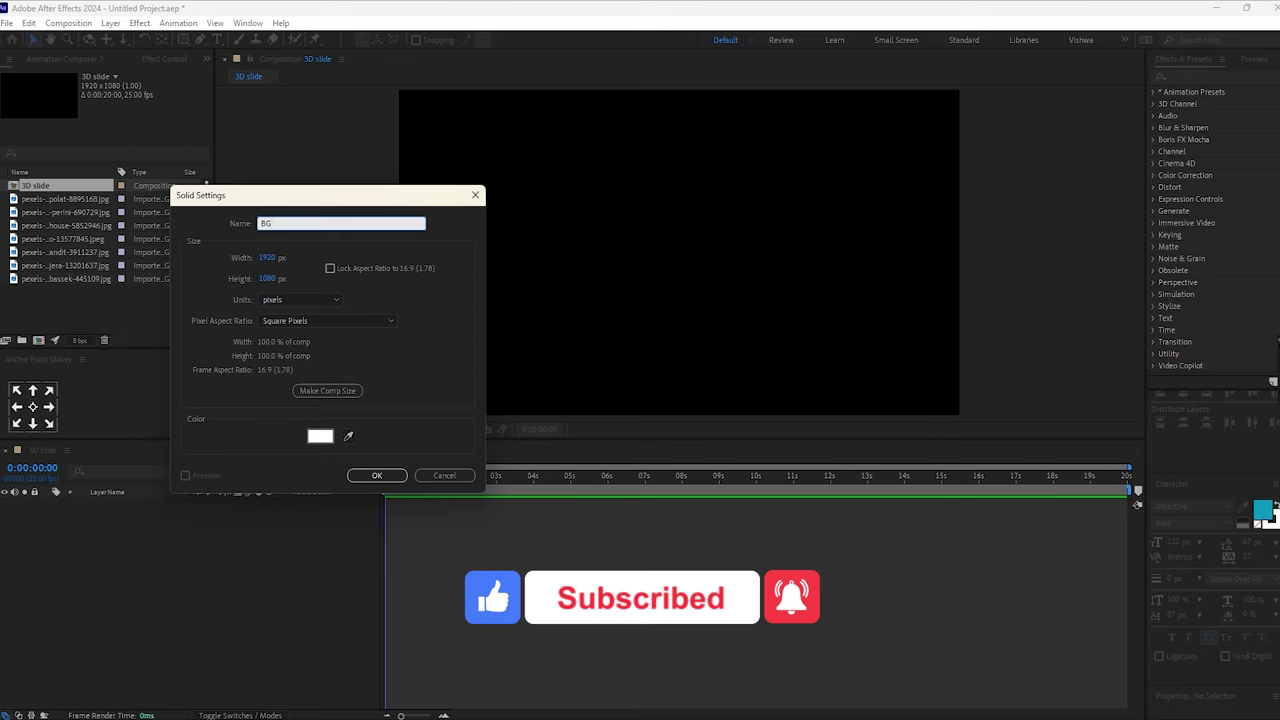
{"action": "key", "text": "Return"}
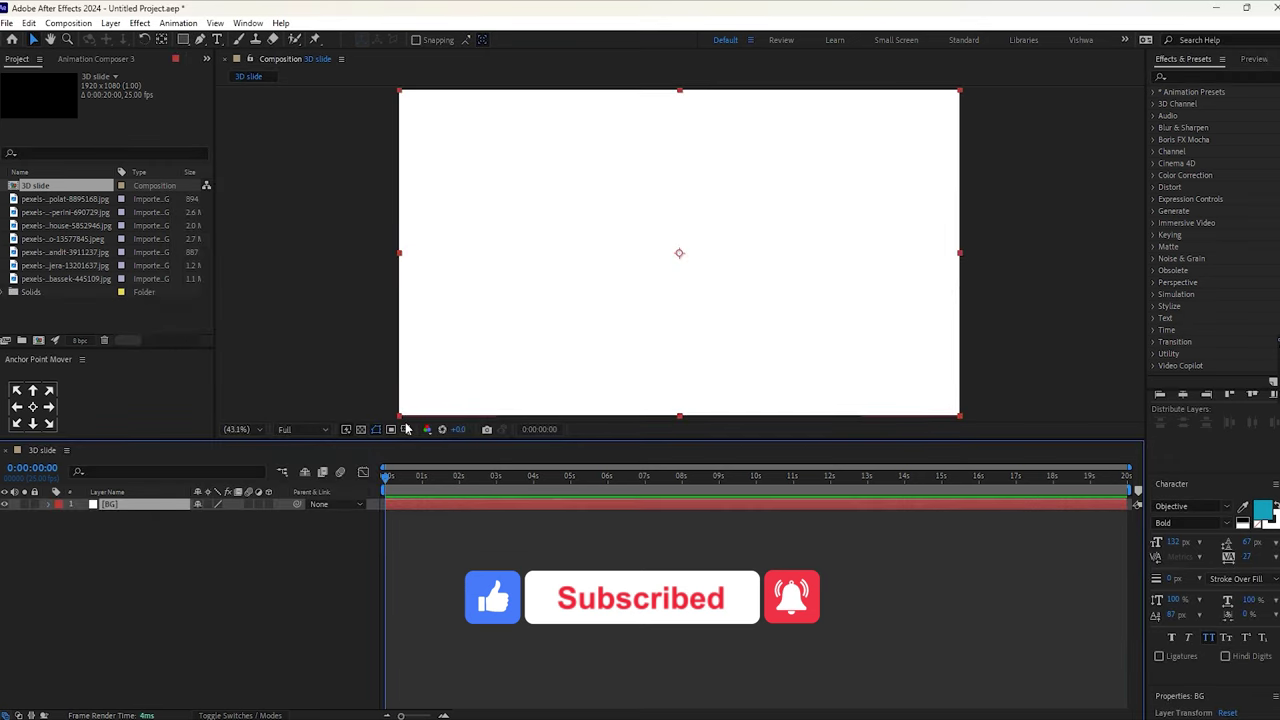
{"action": "left_click", "coordinate": [185, 576]}
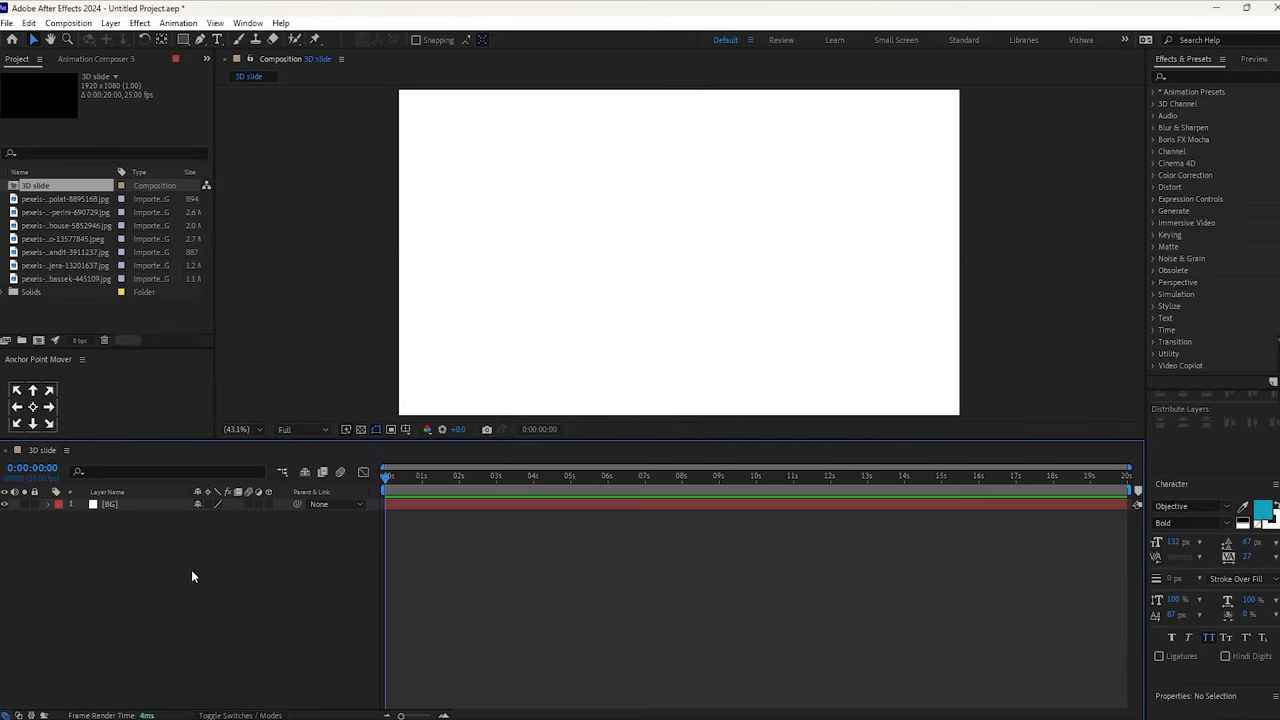
Create a second 1920x1080 composition named "Photo 1" with Full resolution and a 20-second duration
{"action": "left_click", "coordinate": [71, 308]}
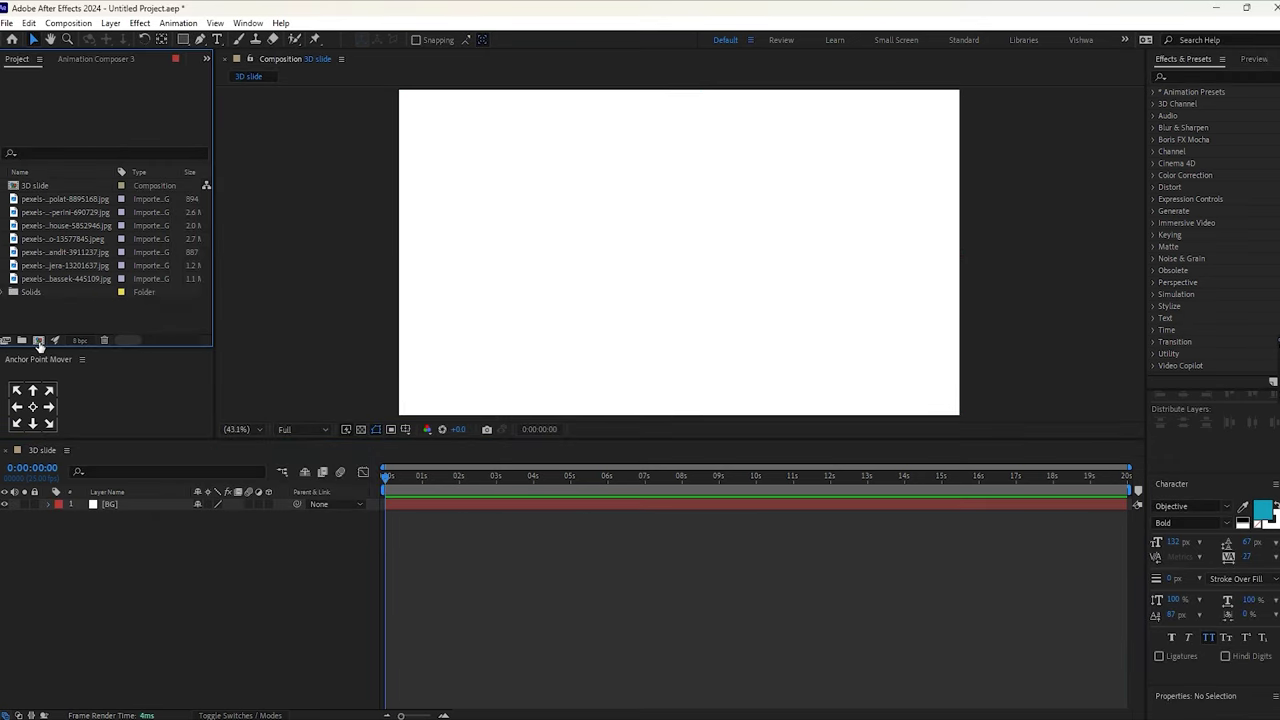
{"action": "left_click", "coordinate": [38, 341]}
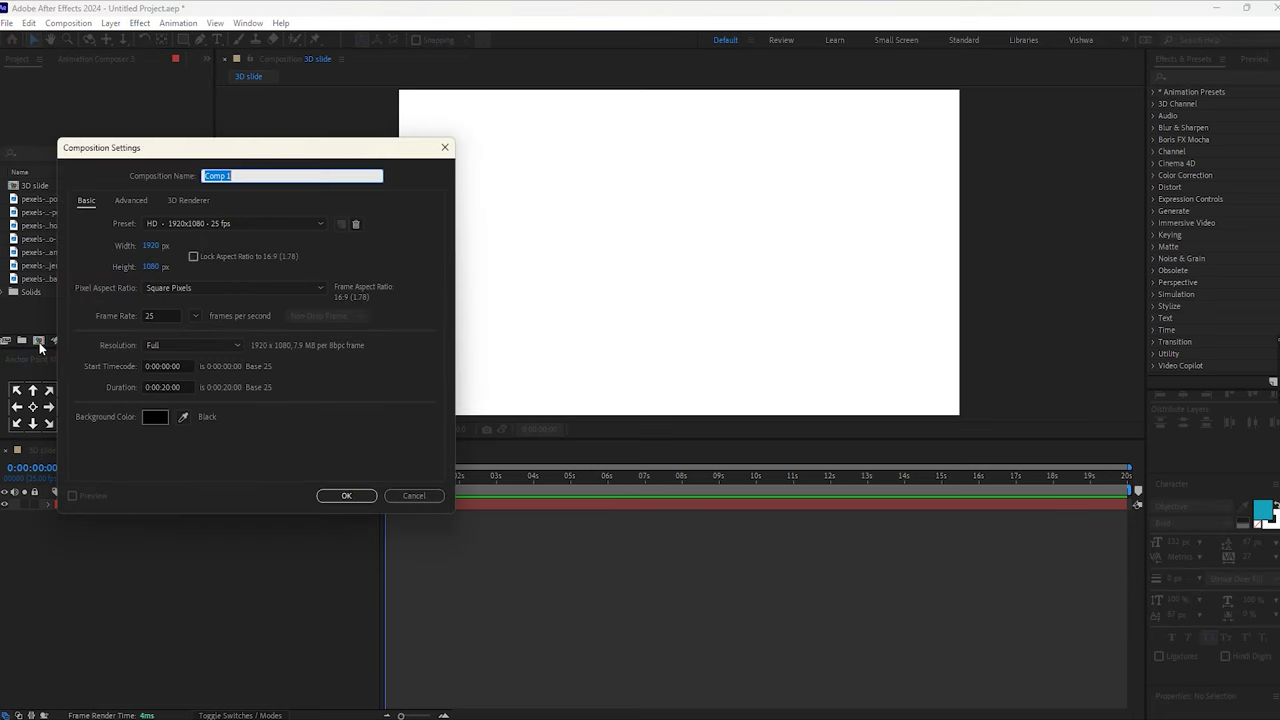
{"action": "type", "text": "Photo"}
{"action": "left_click", "coordinate": [347, 497]}
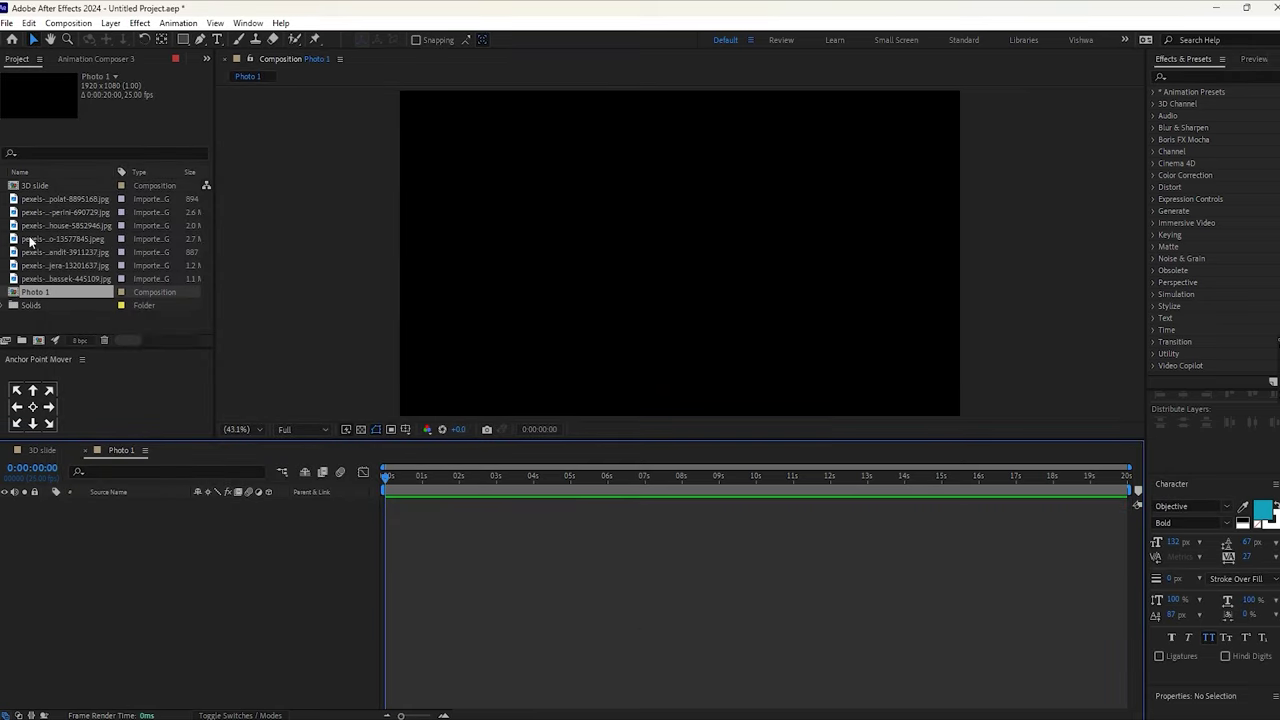
Add the photo ending in 5852946.jpg to the Photo 1 composition and scale it to 36%
{"action": "left_click", "coordinate": [18, 199]}
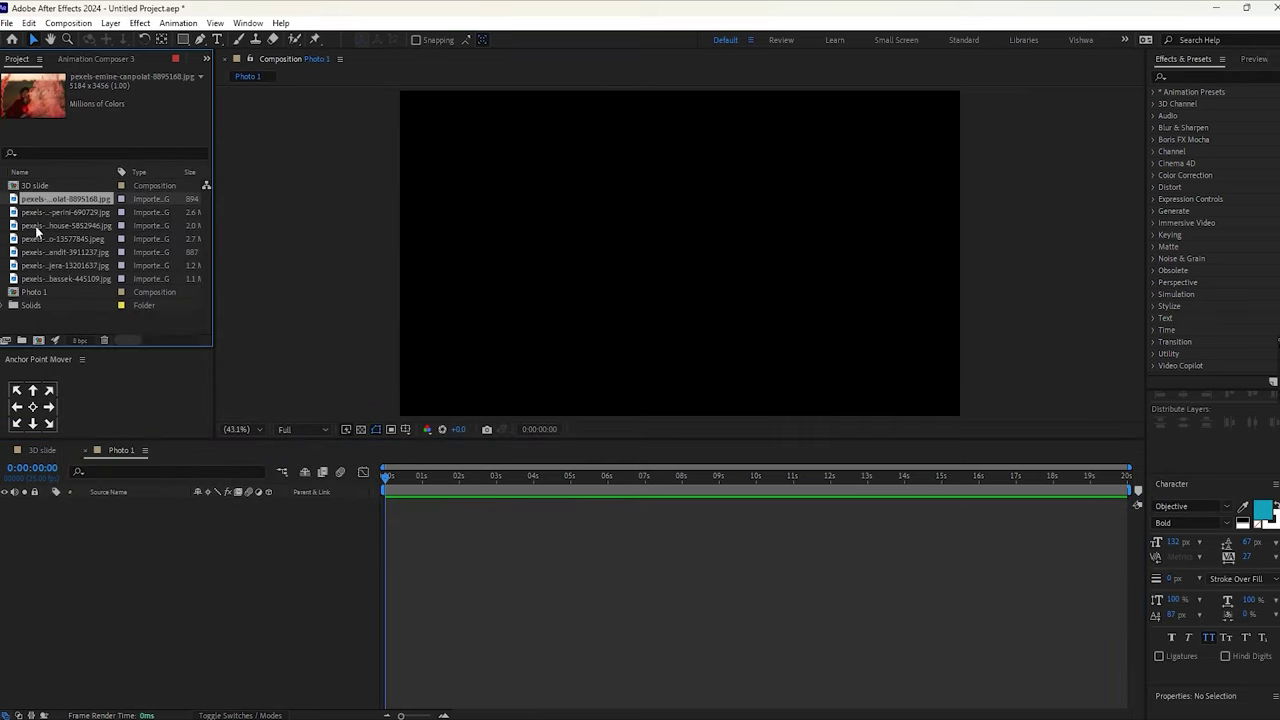
{"action": "left_click", "coordinate": [37, 227]}
{"action": "left_click_drag", "start_coordinate": [31, 231], "coordinate": [101, 570]}
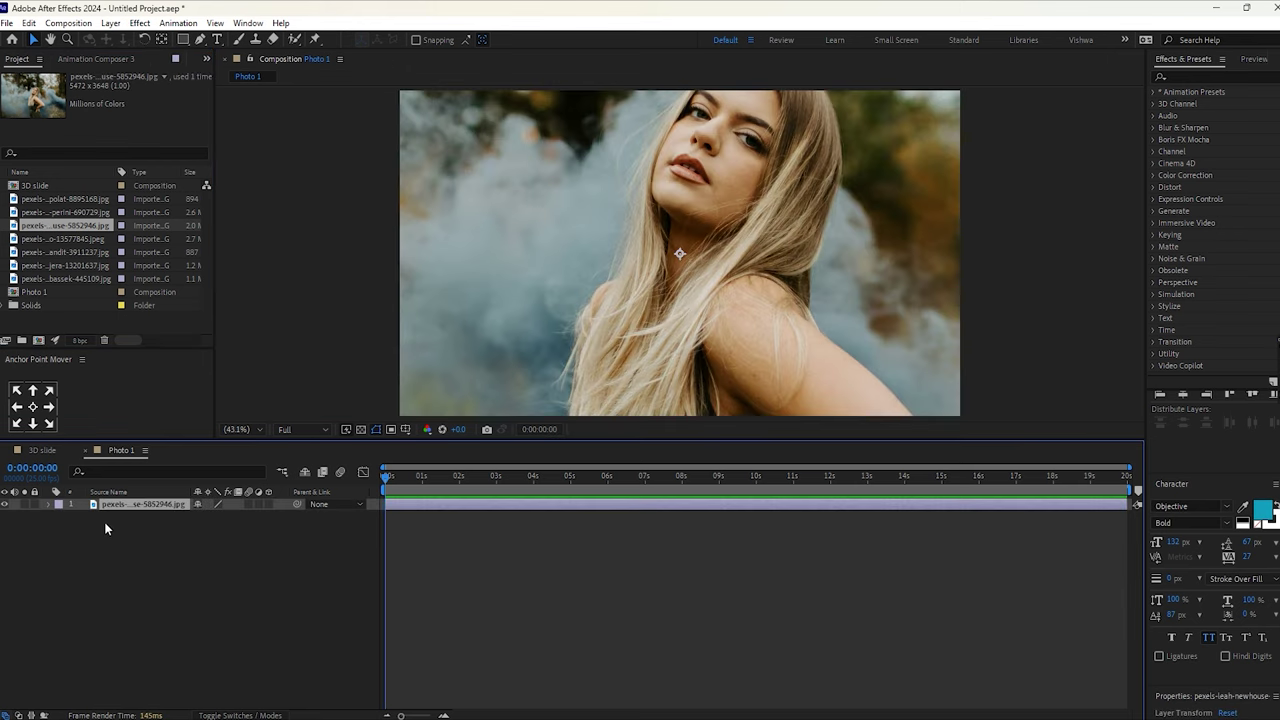
{"action": "key", "text": "s"}
{"action": "left_click_drag", "start_coordinate": [219, 516], "coordinate": [182, 517]}
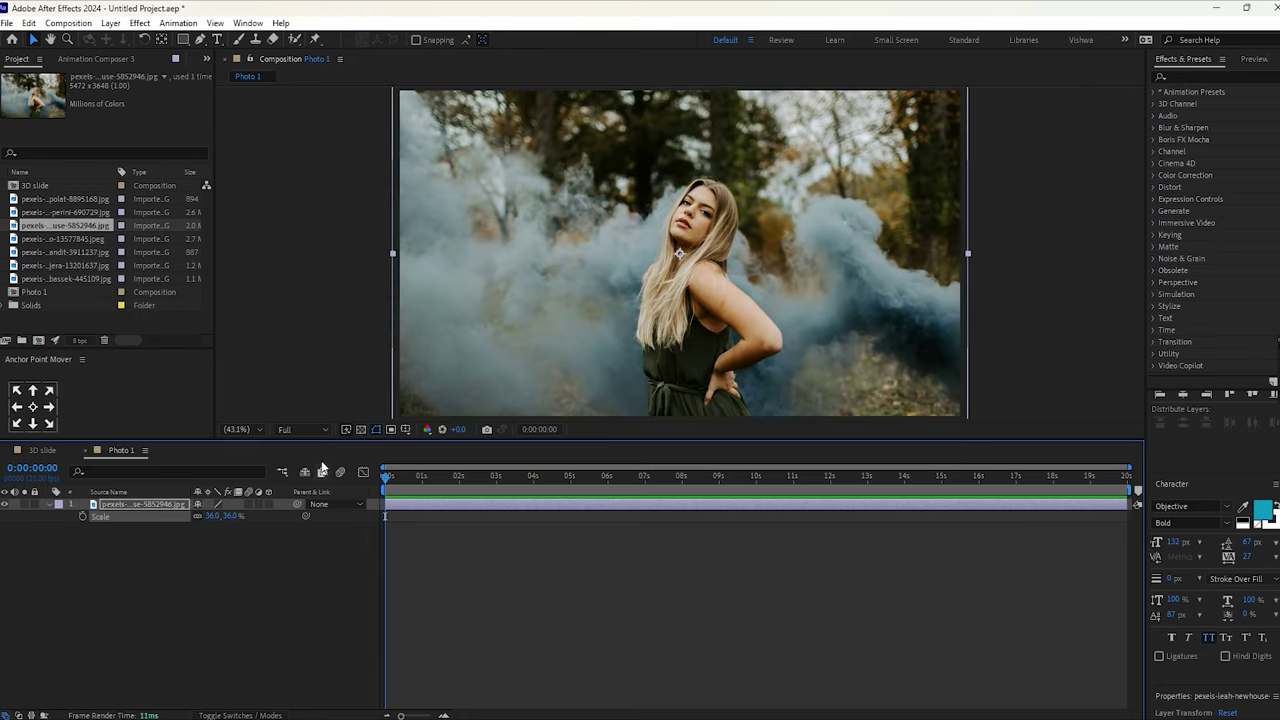
{"action": "key", "text": "comma"}
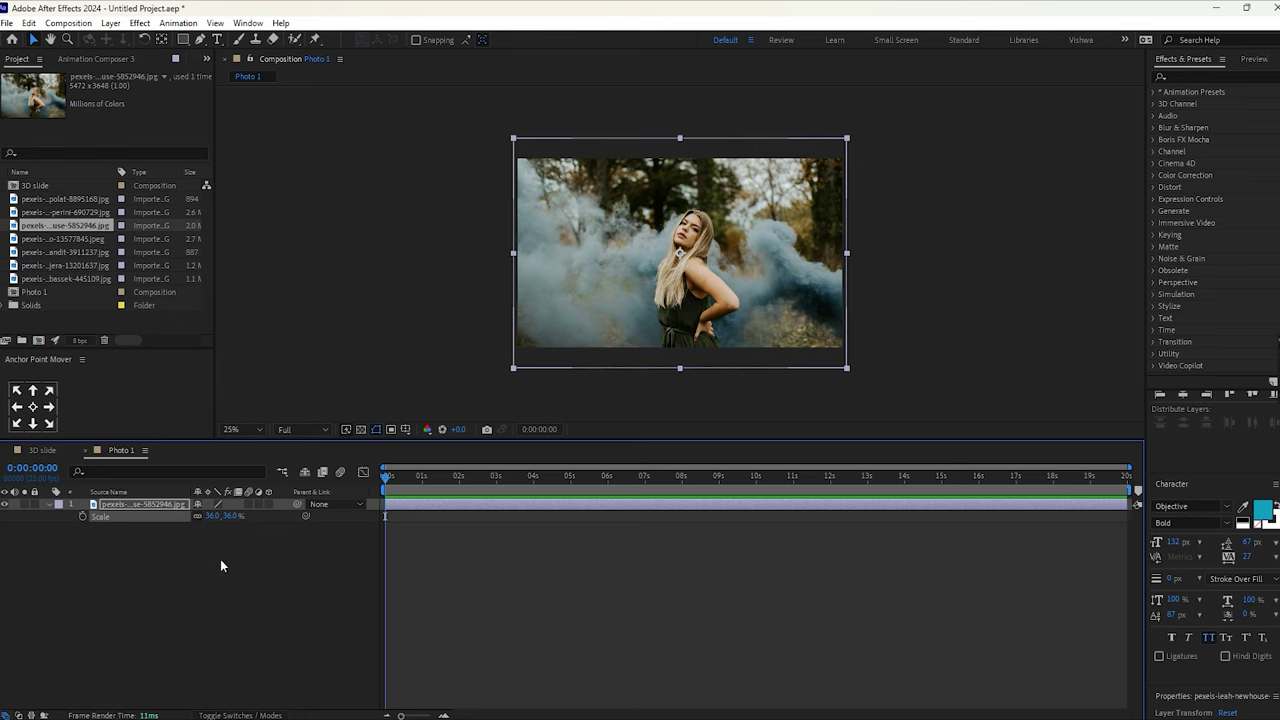
Create a white rectangle shape layer covering the whole Photo 1 frame, with no layer selected beforehand, and collapse its properties
{"action": "left_click", "coordinate": [197, 626]}
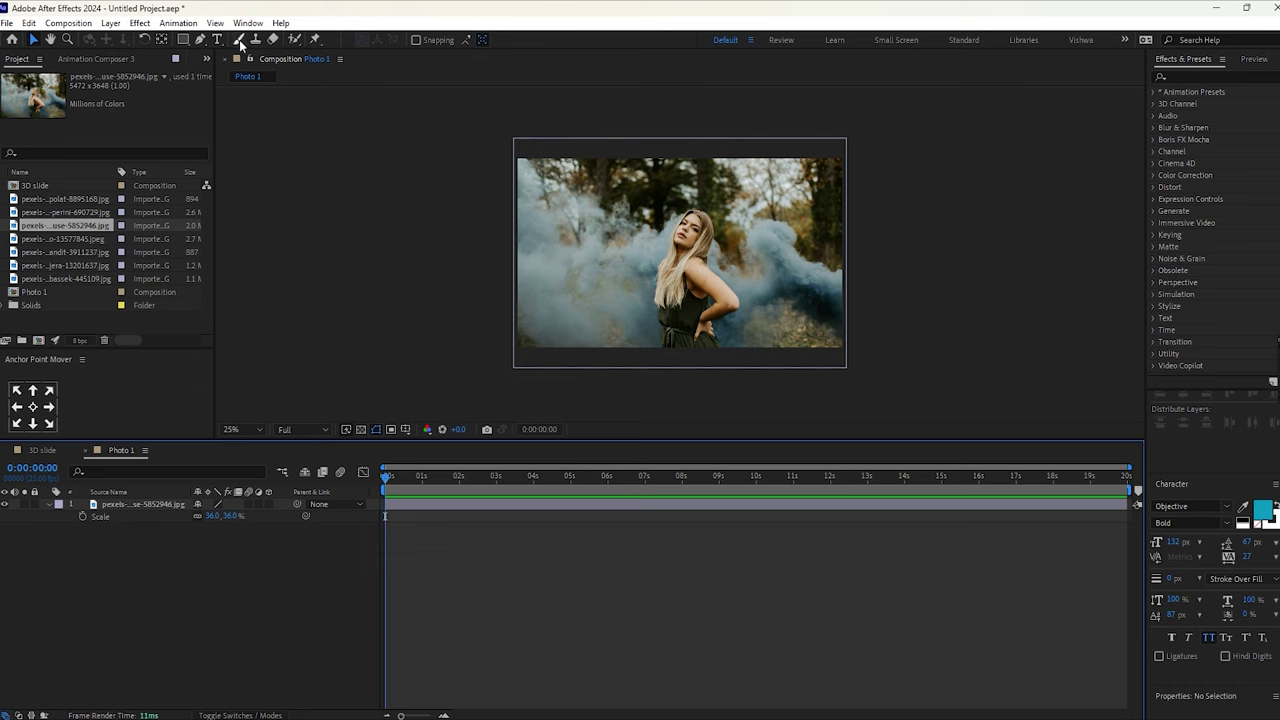
{"action": "double_click", "coordinate": [183, 40]}
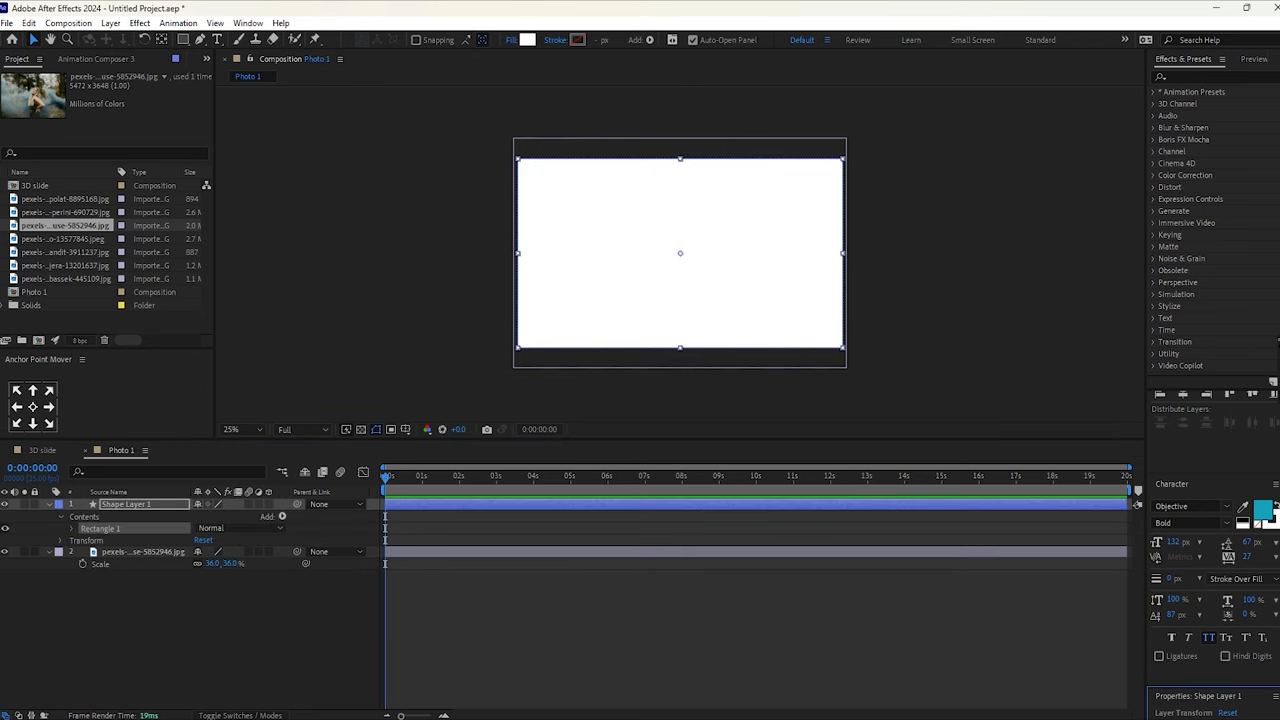
{"action": "left_click", "coordinate": [49, 504]}
{"action": "left_click", "coordinate": [101, 564]}
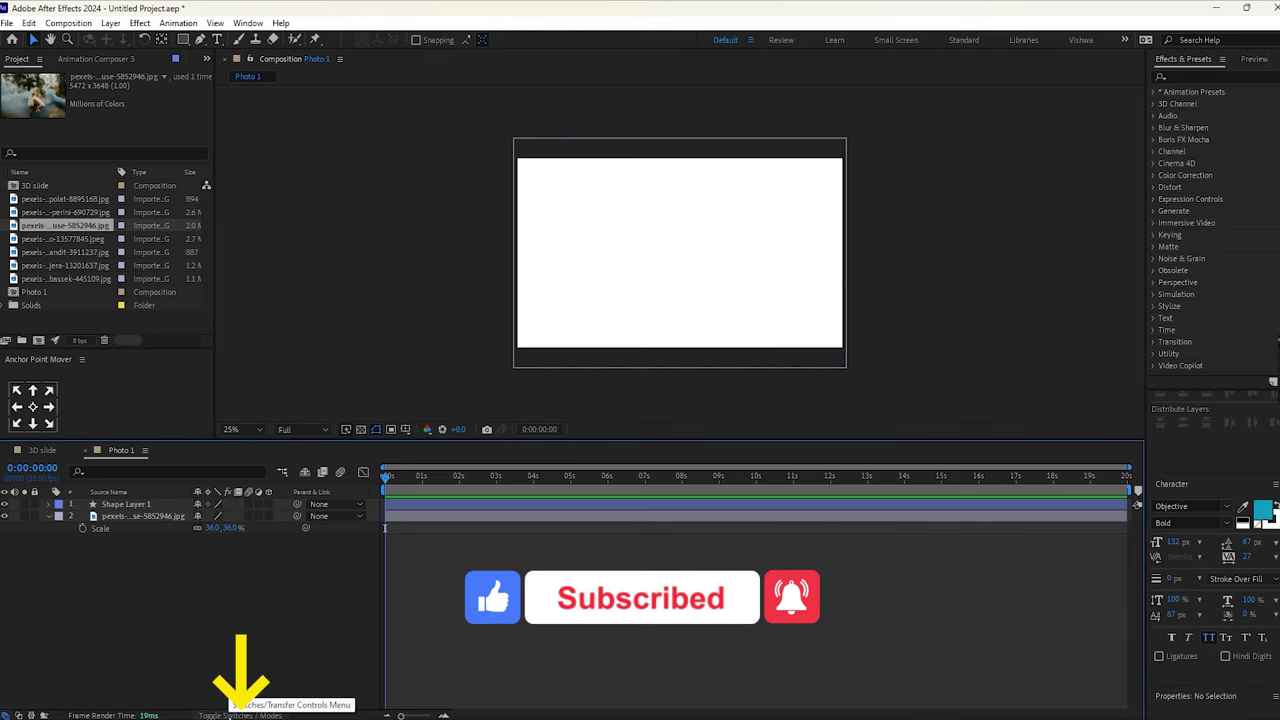
Set the photo layer's track matte to Shape Layer 1
{"action": "left_click", "coordinate": [240, 715]}
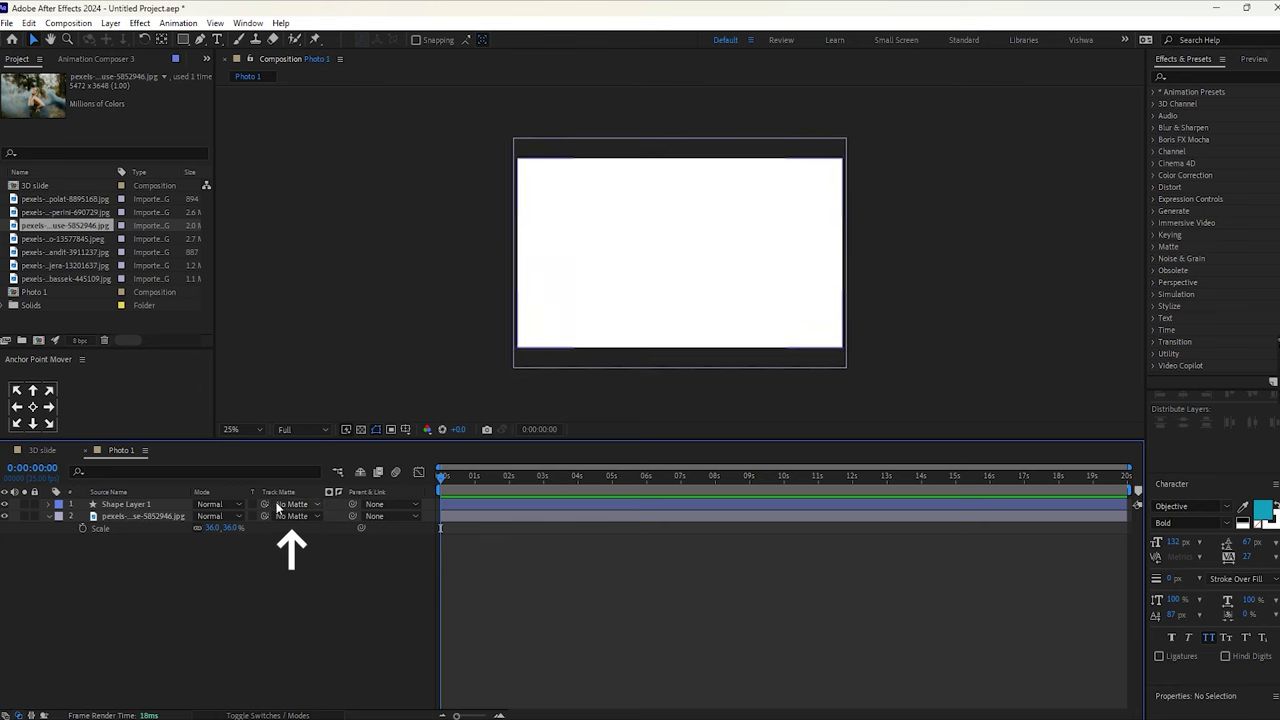
{"action": "left_click", "coordinate": [48, 516]}
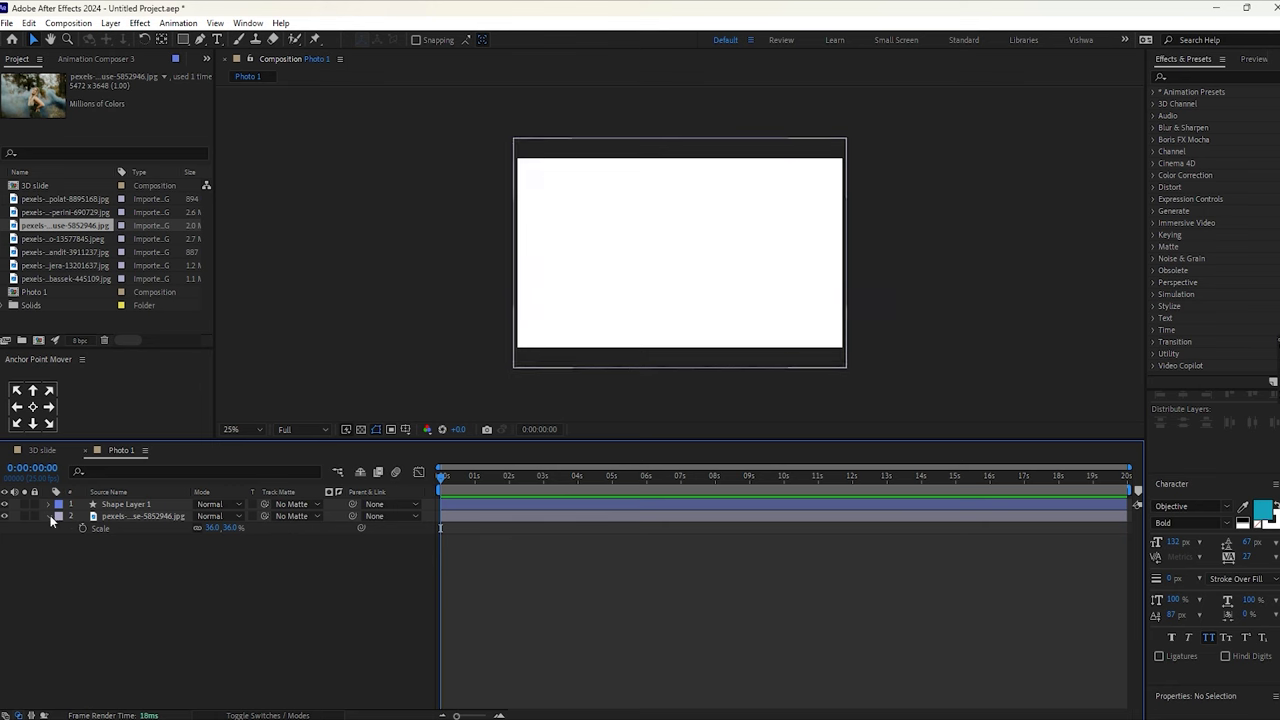
{"action": "left_click", "coordinate": [127, 517]}
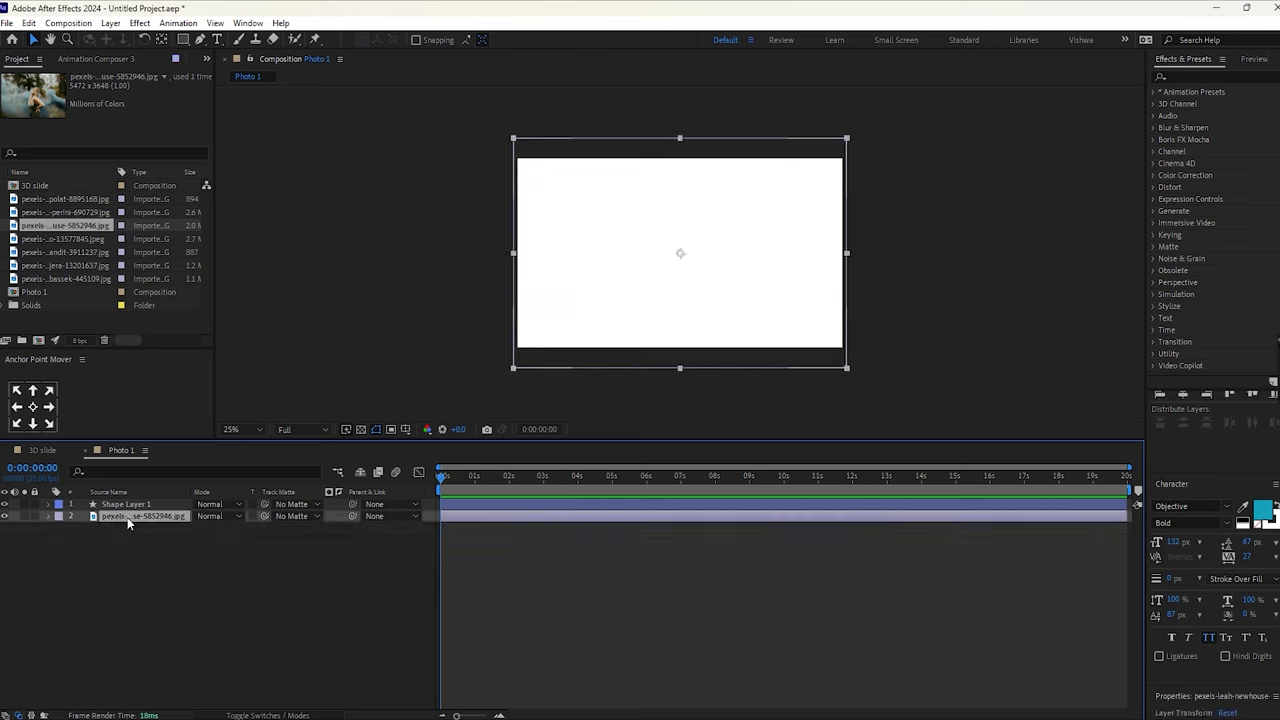
{"action": "left_click", "coordinate": [296, 516]}
{"action": "left_click", "coordinate": [316, 552]}
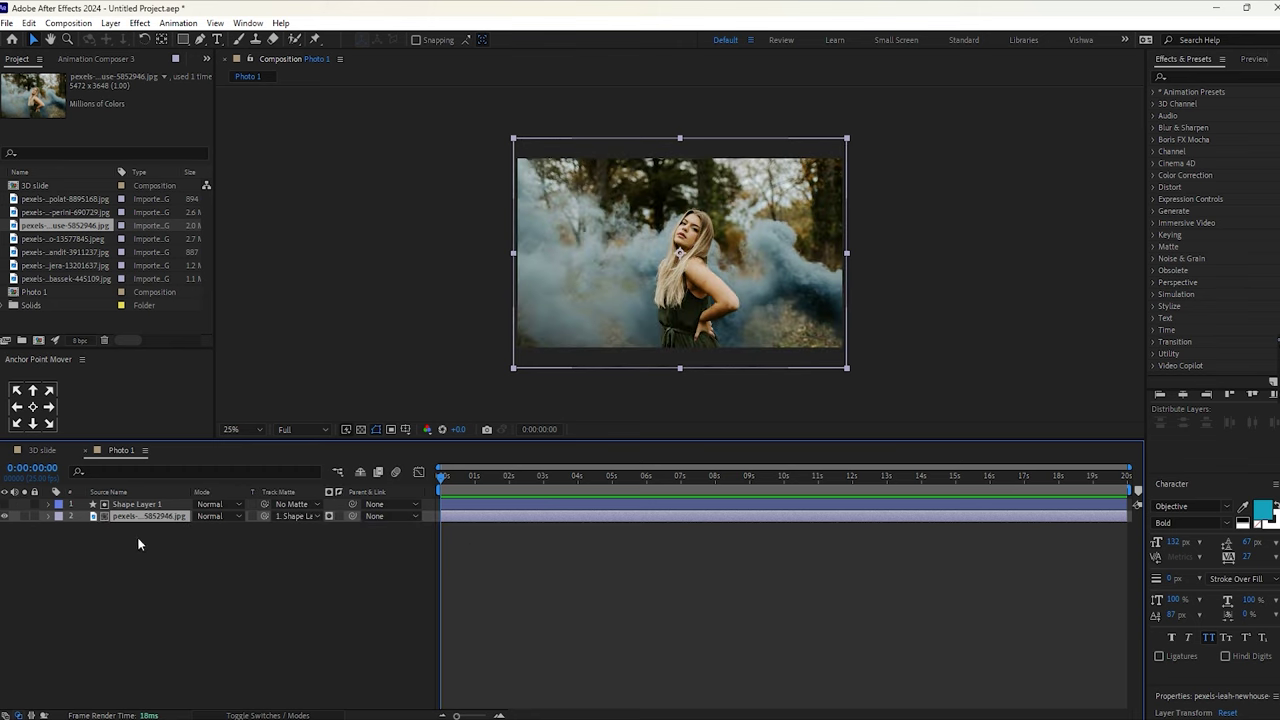
Set the roundness of the matte rectangle's path to 100 and inspect the photo's rounded upper corners
{"action": "left_click", "coordinate": [128, 505]}
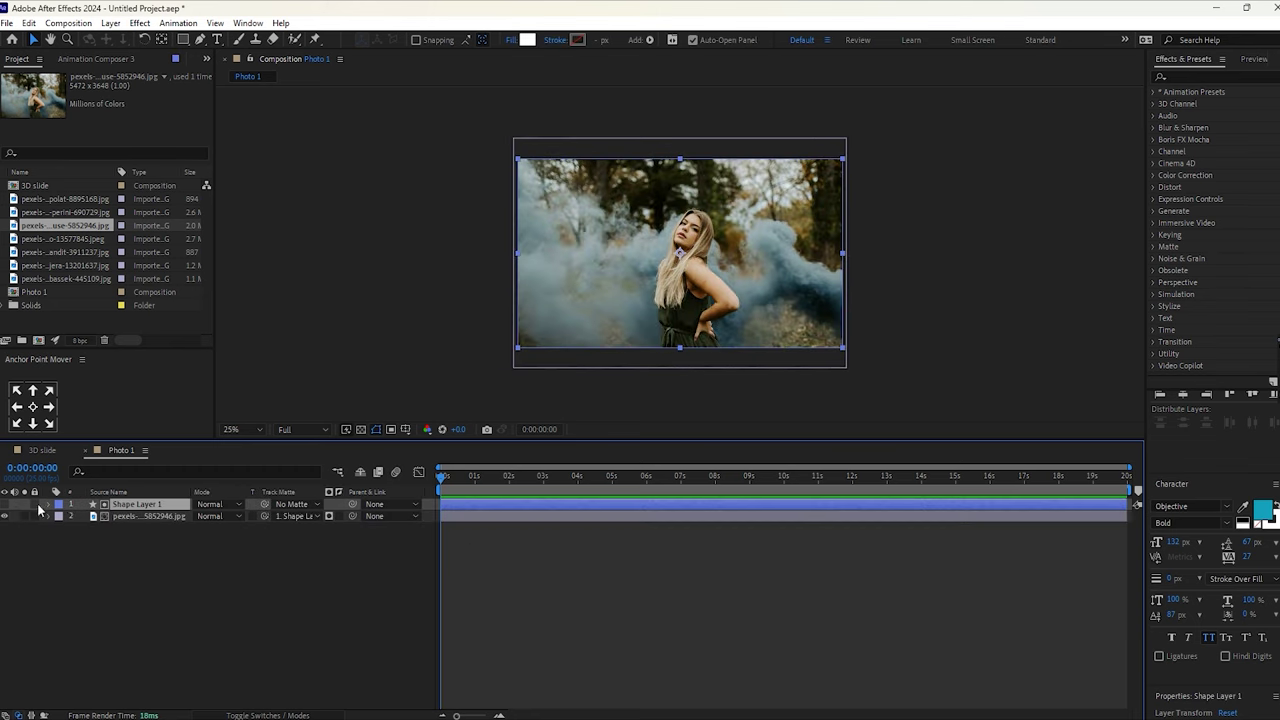
{"action": "left_click", "coordinate": [45, 505]}
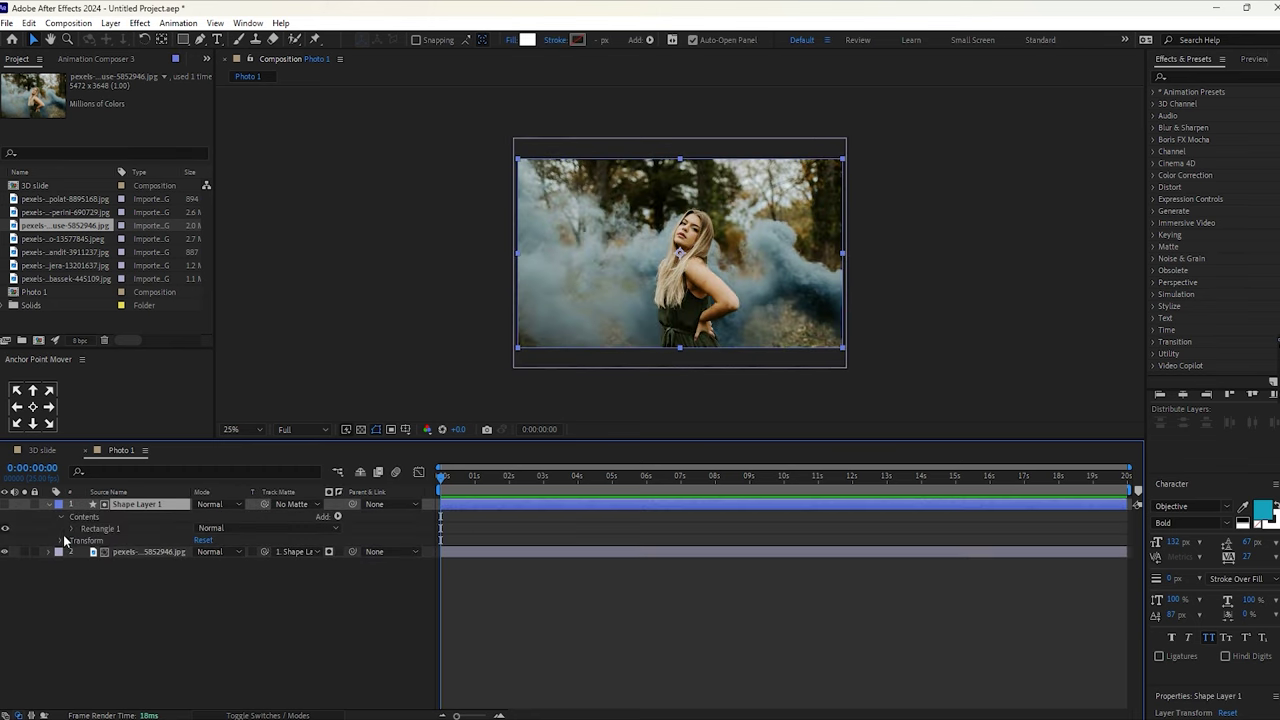
{"action": "left_click", "coordinate": [70, 528]}
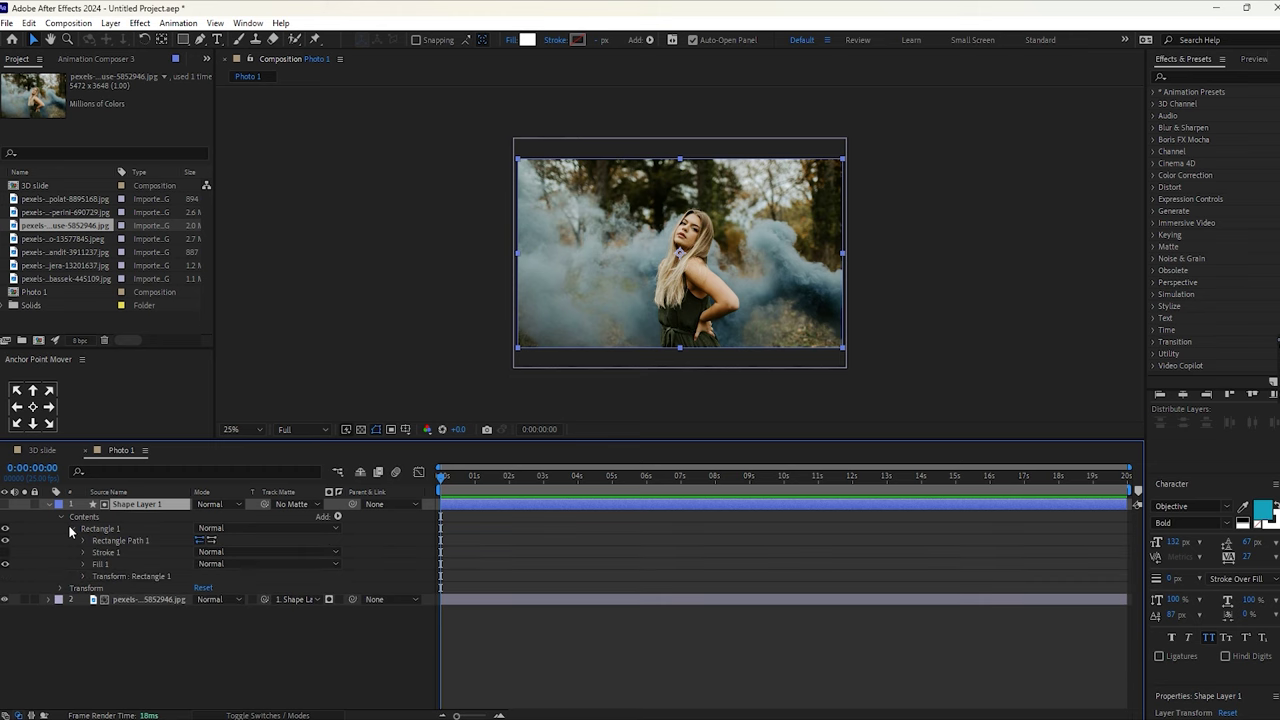
{"action": "left_click", "coordinate": [83, 540]}
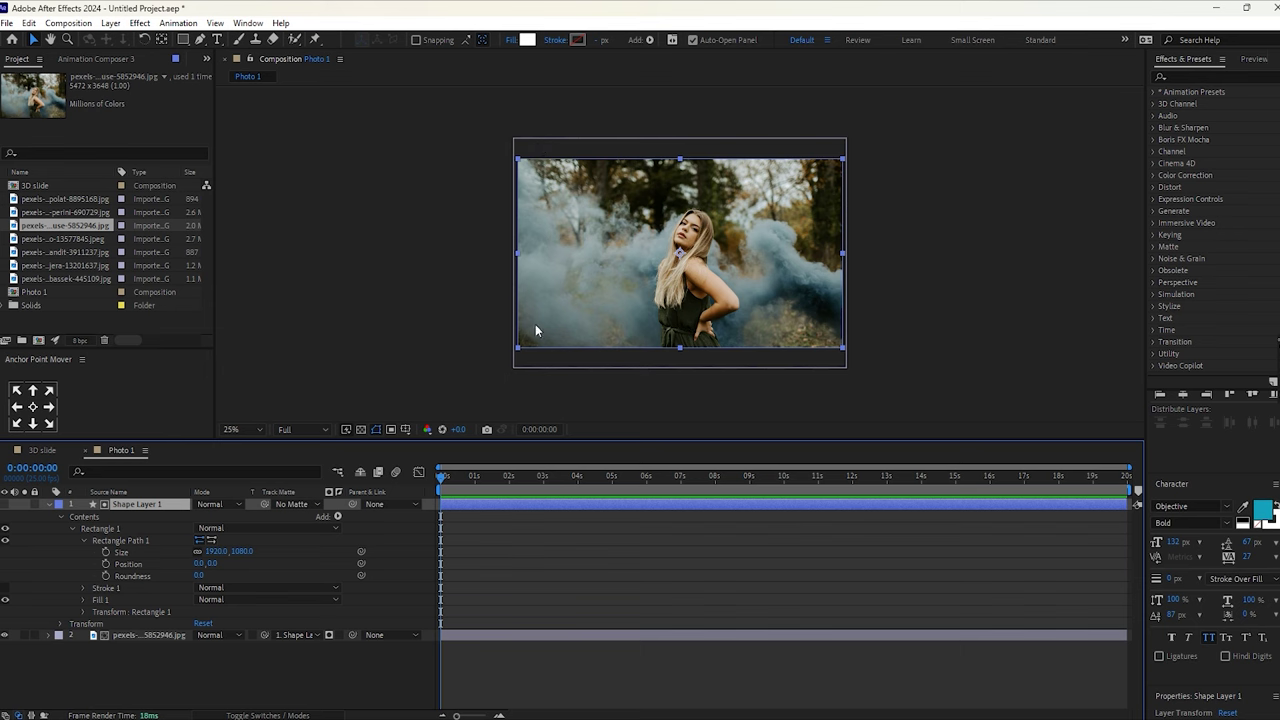
{"action": "left_click", "coordinate": [199, 576]}
{"action": "type", "text": "100"}
{"action": "key", "text": "Return"}
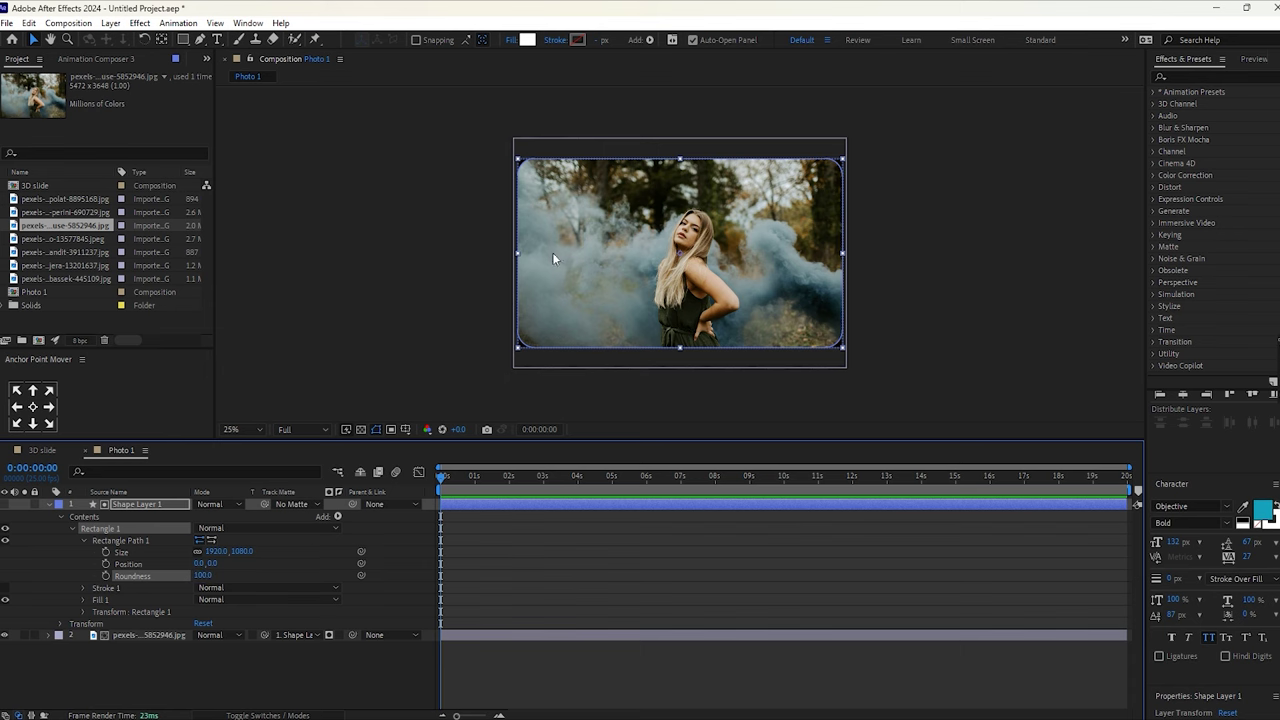
{"action": "key", "text": "period"}
{"action": "key", "text": "h"}
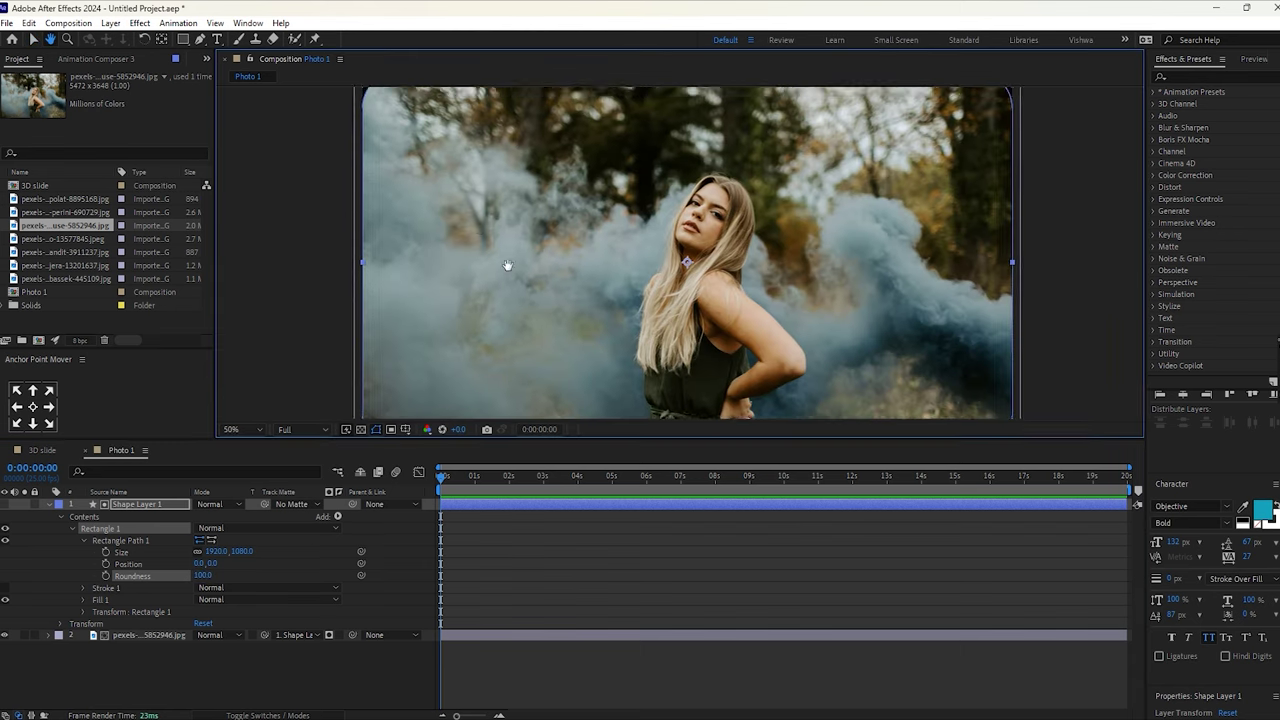
{"action": "left_click_drag", "start_coordinate": [508, 265], "coordinate": [517, 277]}
{"action": "key", "text": "v"}
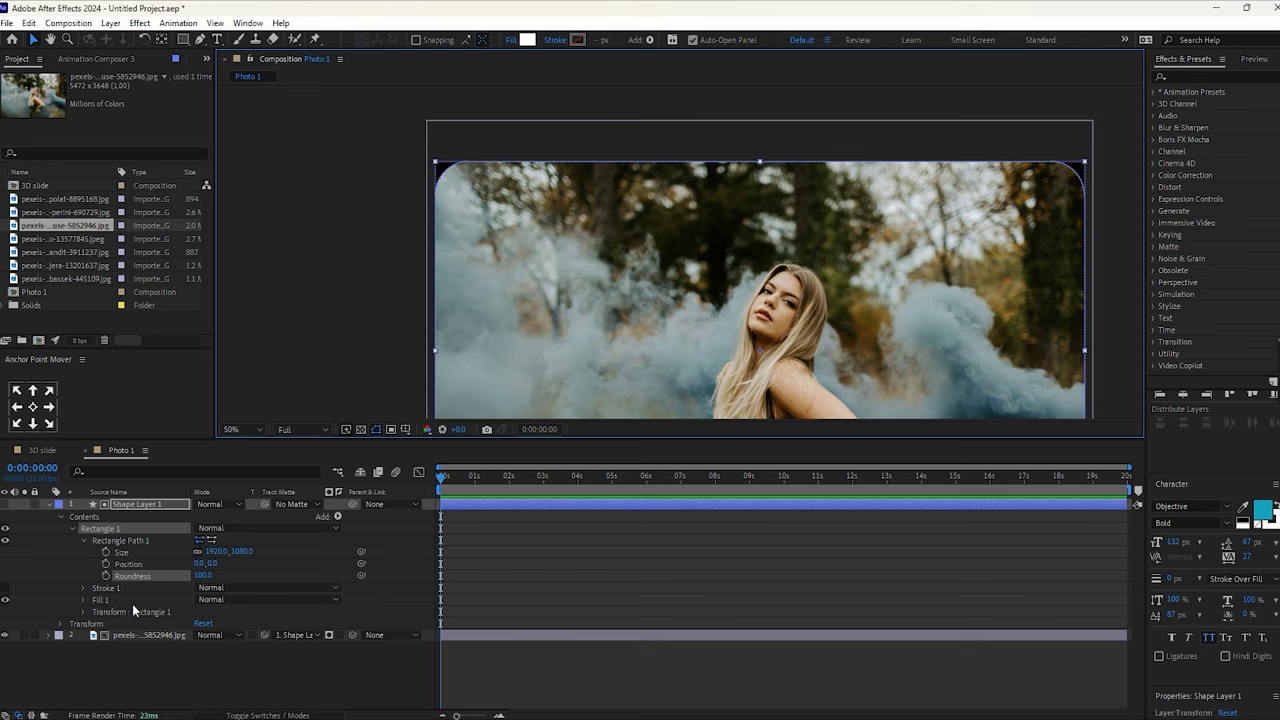
Set the matte rectangle's roundness to 100, collapse the shape layer's properties and fit the composition in view
{"action": "left_click_drag", "start_coordinate": [199, 578], "coordinate": [260, 588]}
{"action": "left_click", "coordinate": [204, 574]}
{"action": "type", "text": "1"}
{"action": "key", "text": "Return"}
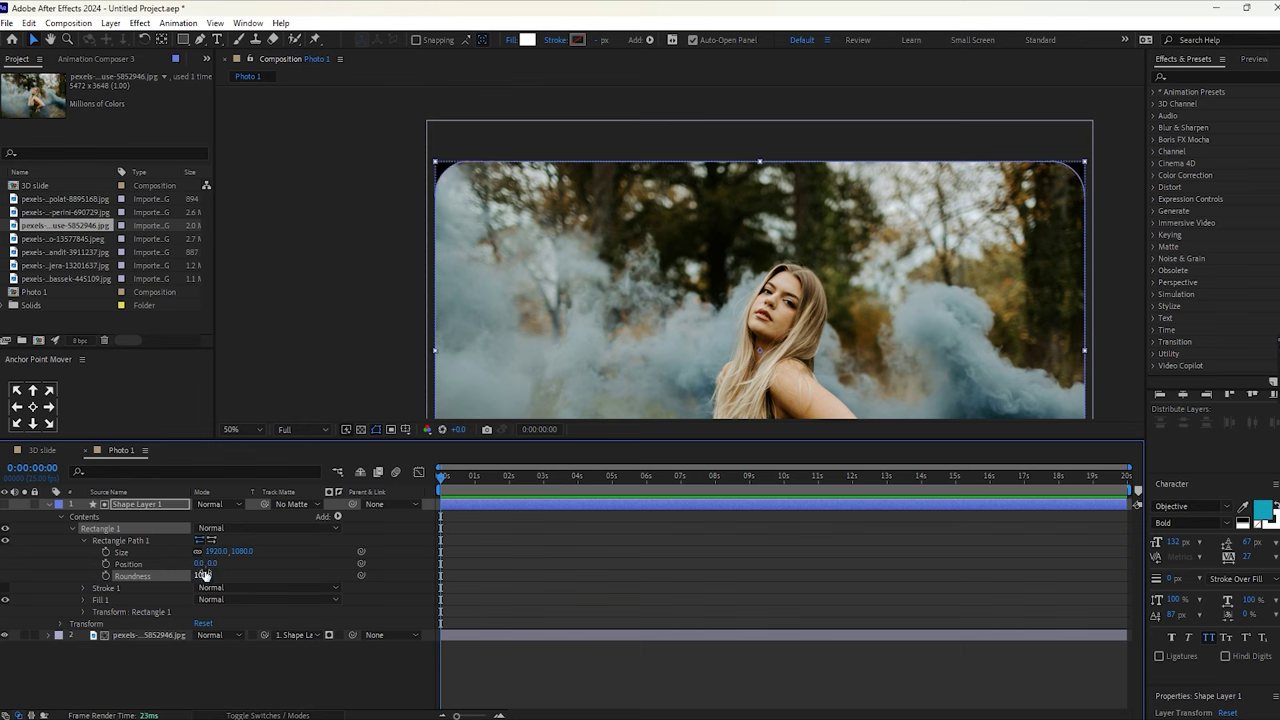
{"action": "left_click", "coordinate": [239, 686]}
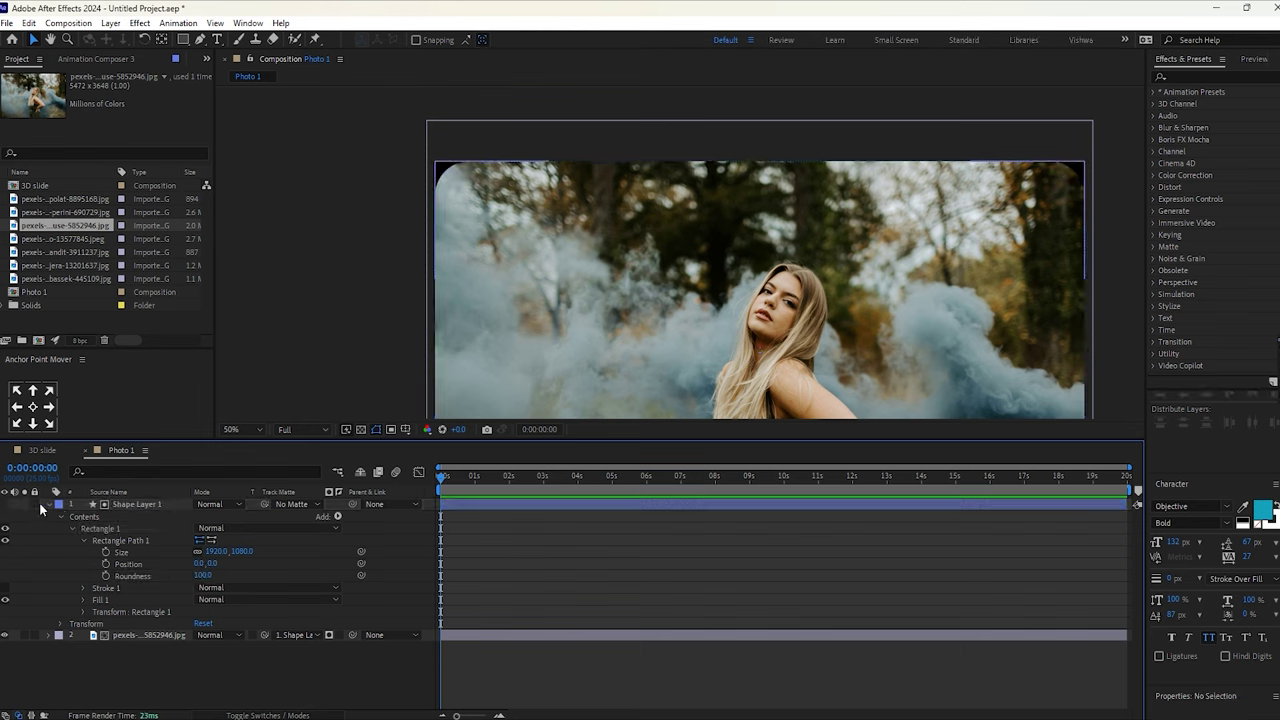
{"action": "left_click", "coordinate": [44, 503]}
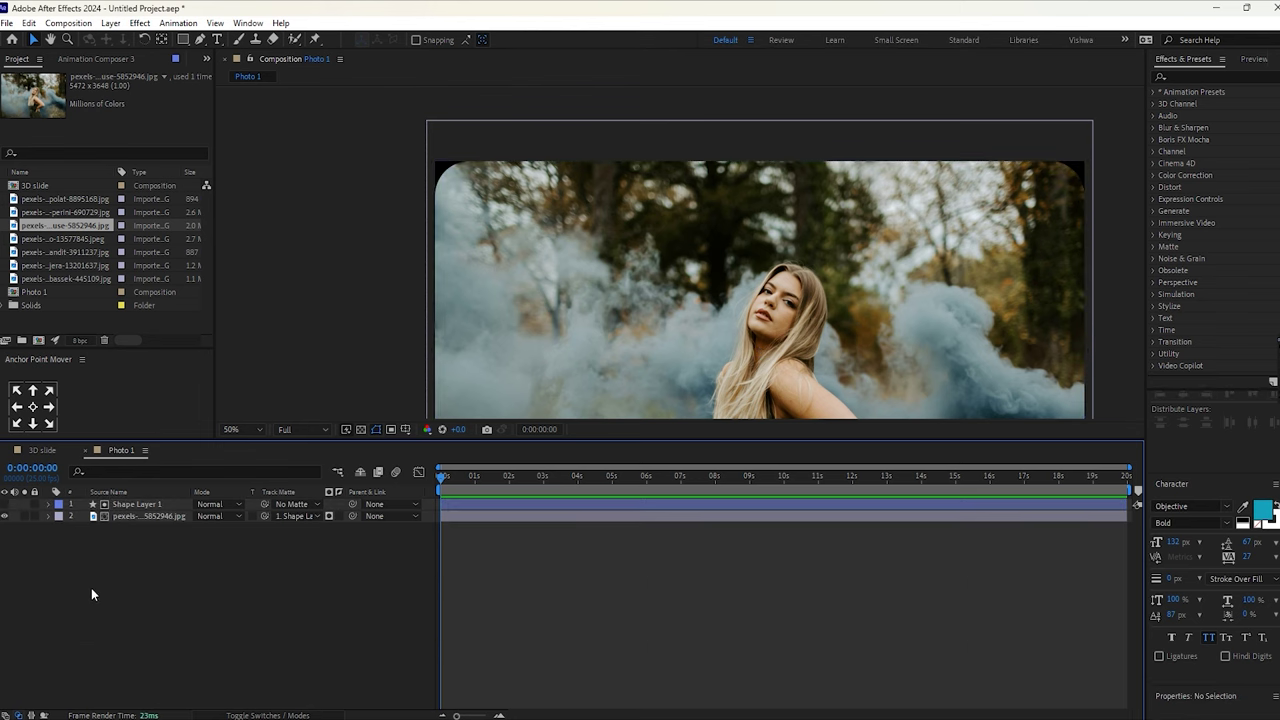
{"action": "left_click", "coordinate": [233, 429]}
{"action": "left_click", "coordinate": [240, 445]}
{"action": "left_click", "coordinate": [225, 552]}
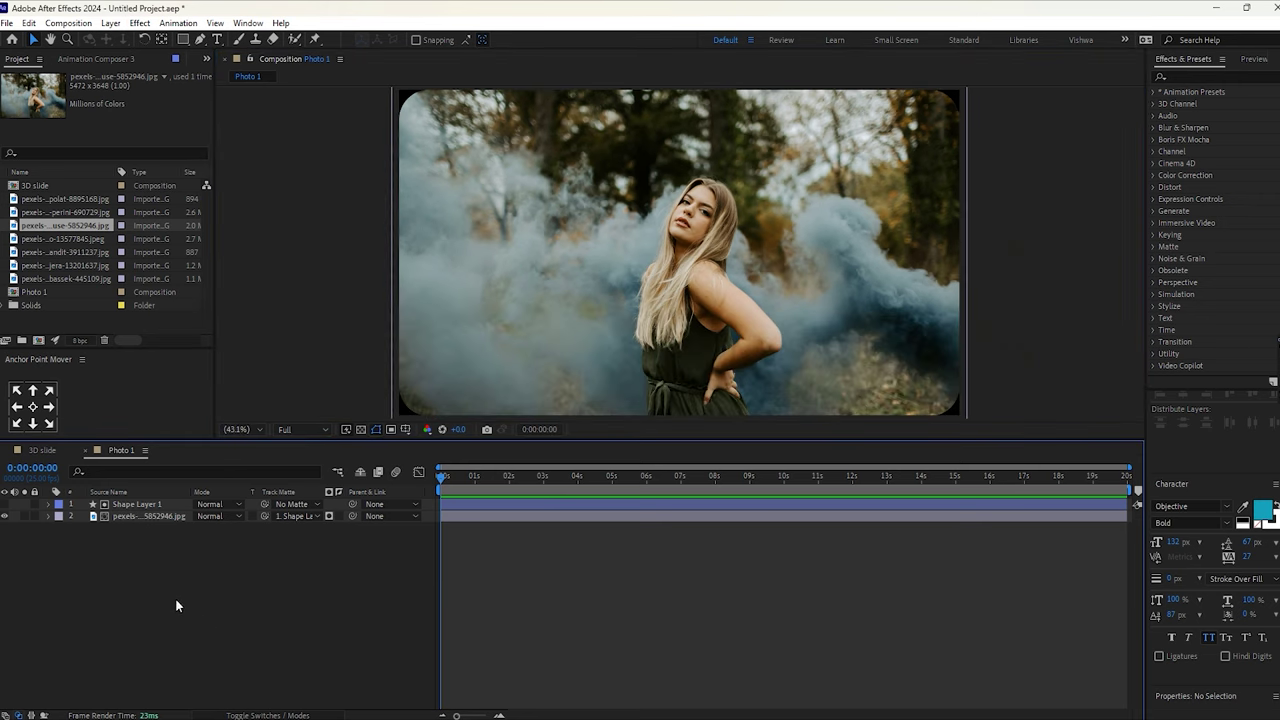
Add the Photo 1 composition to the 3D slide composition and place it above the BG layer
{"action": "left_click", "coordinate": [42, 450]}
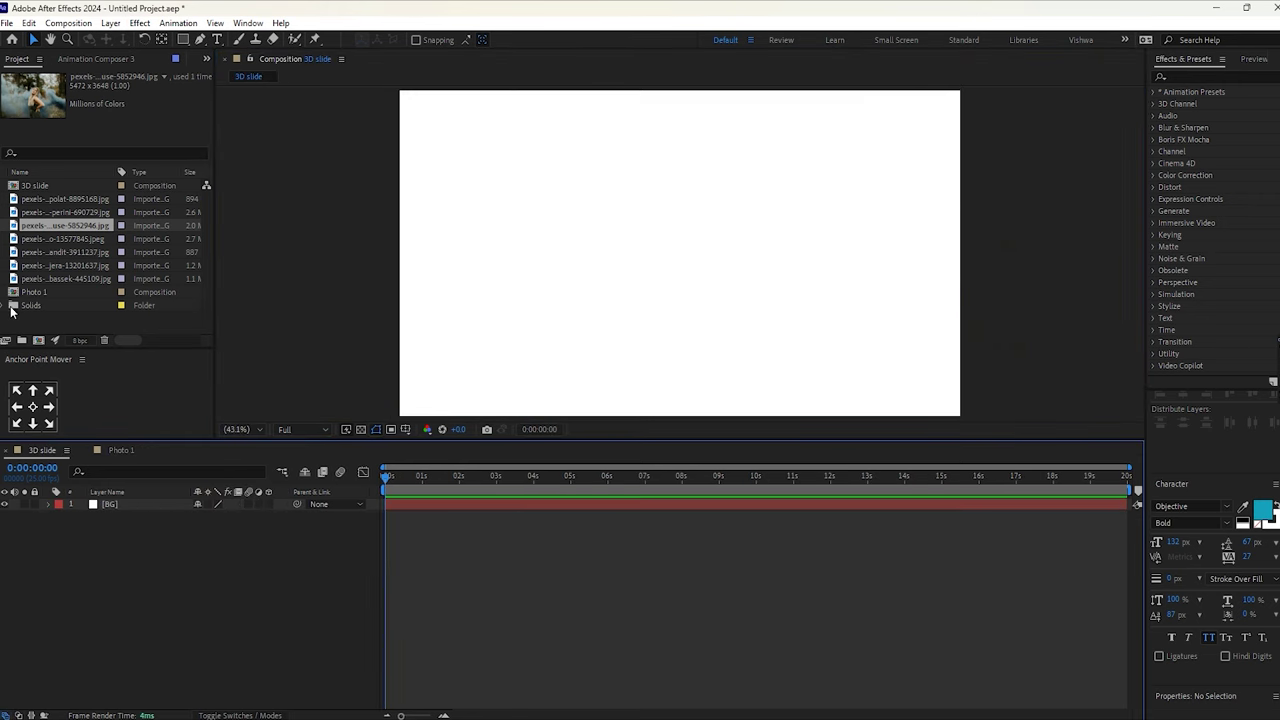
{"action": "left_click_drag", "start_coordinate": [12, 293], "coordinate": [115, 547]}
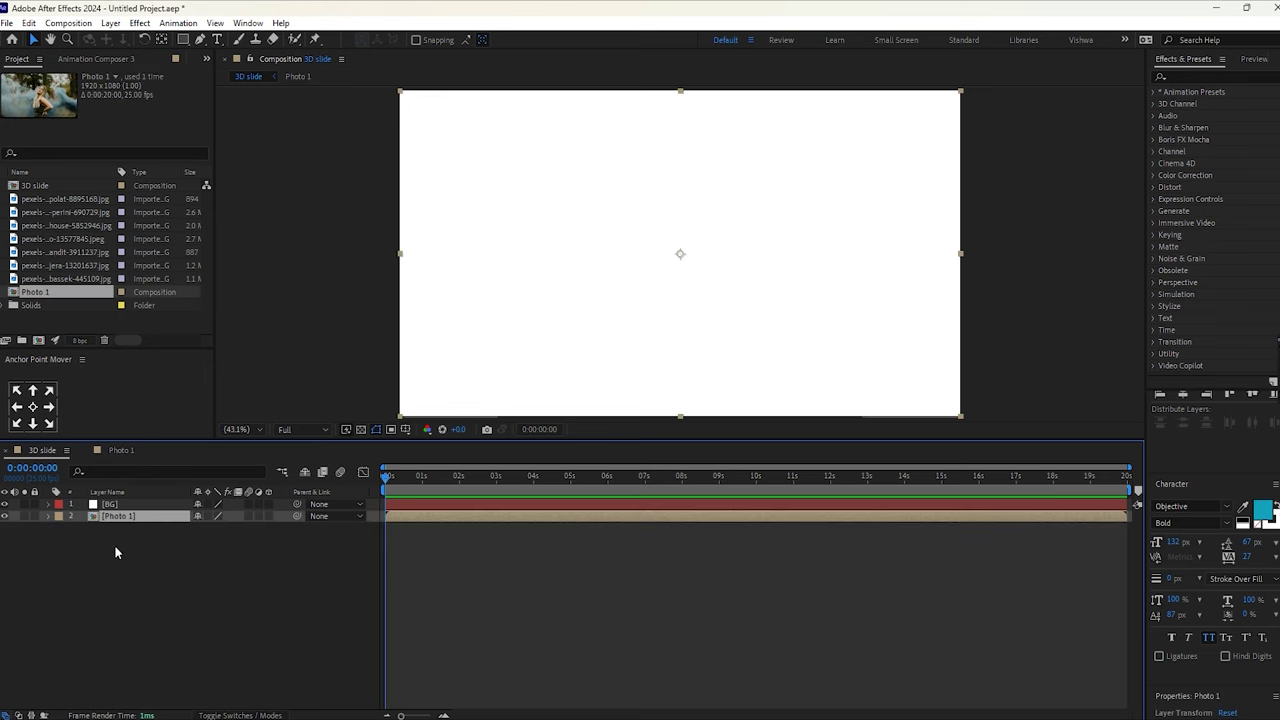
{"action": "left_click_drag", "start_coordinate": [106, 504], "coordinate": [115, 540]}
{"action": "left_click", "coordinate": [115, 539]}
Scale the Photo 1 layer to 45% and collapse its properties
{"action": "left_click", "coordinate": [113, 505]}
{"action": "key", "text": "s"}
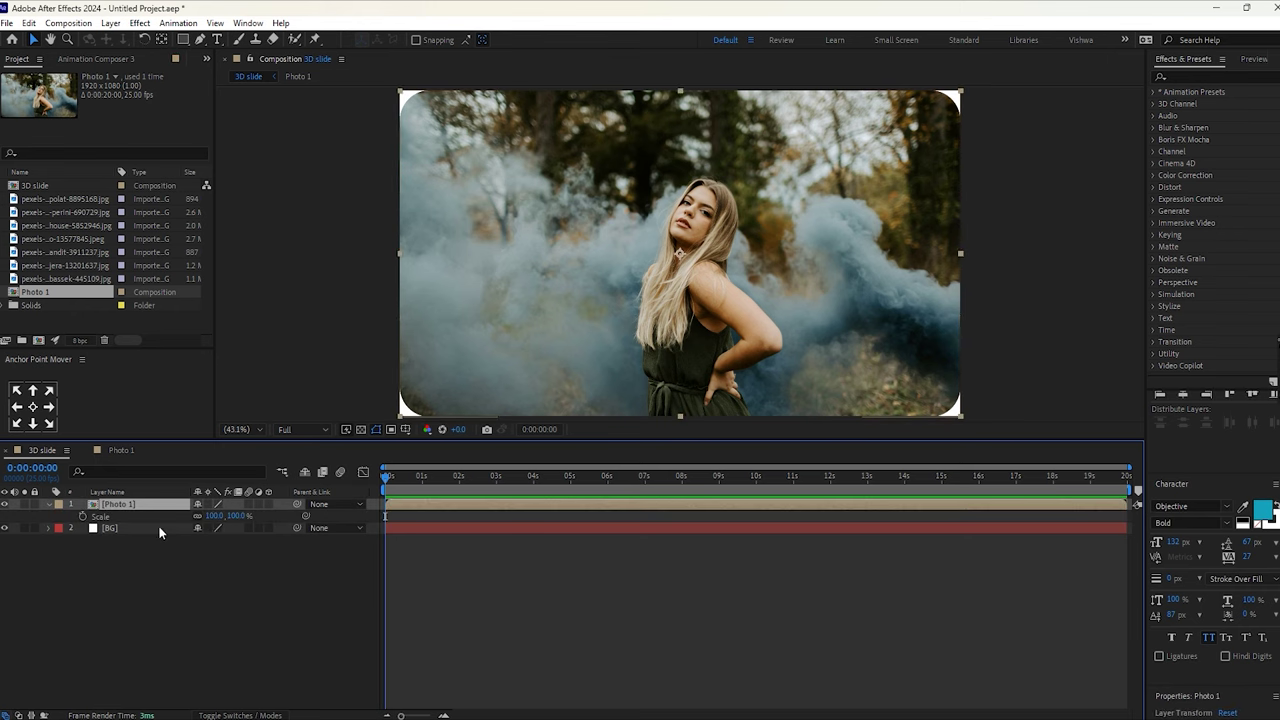
{"action": "left_click_drag", "start_coordinate": [216, 516], "coordinate": [197, 518]}
{"action": "left_click", "coordinate": [212, 516]}
{"action": "type", "text": "40"}
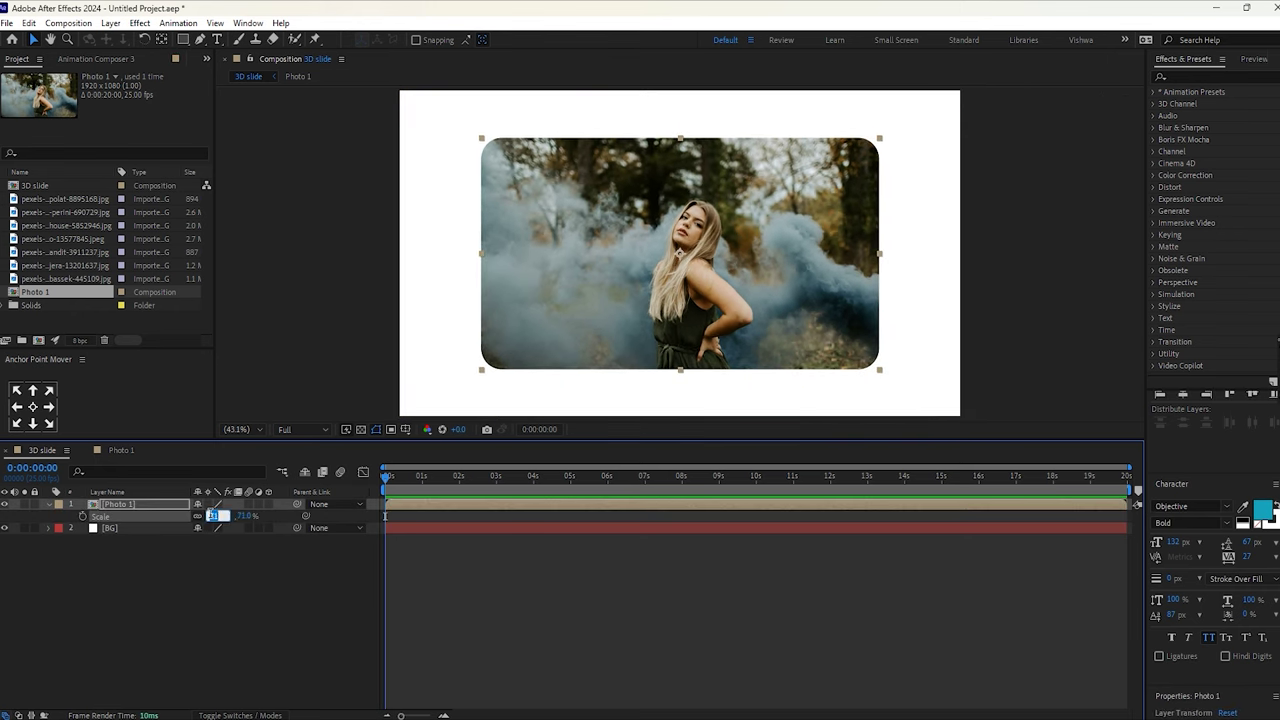
{"action": "key", "text": "Return"}
{"action": "left_click", "coordinate": [212, 516]}
{"action": "type", "text": "45"}
{"action": "left_click", "coordinate": [227, 559]}
{"action": "scroll", "coordinate": [554, 214], "scroll_direction": "up", "scroll_amount": 2}
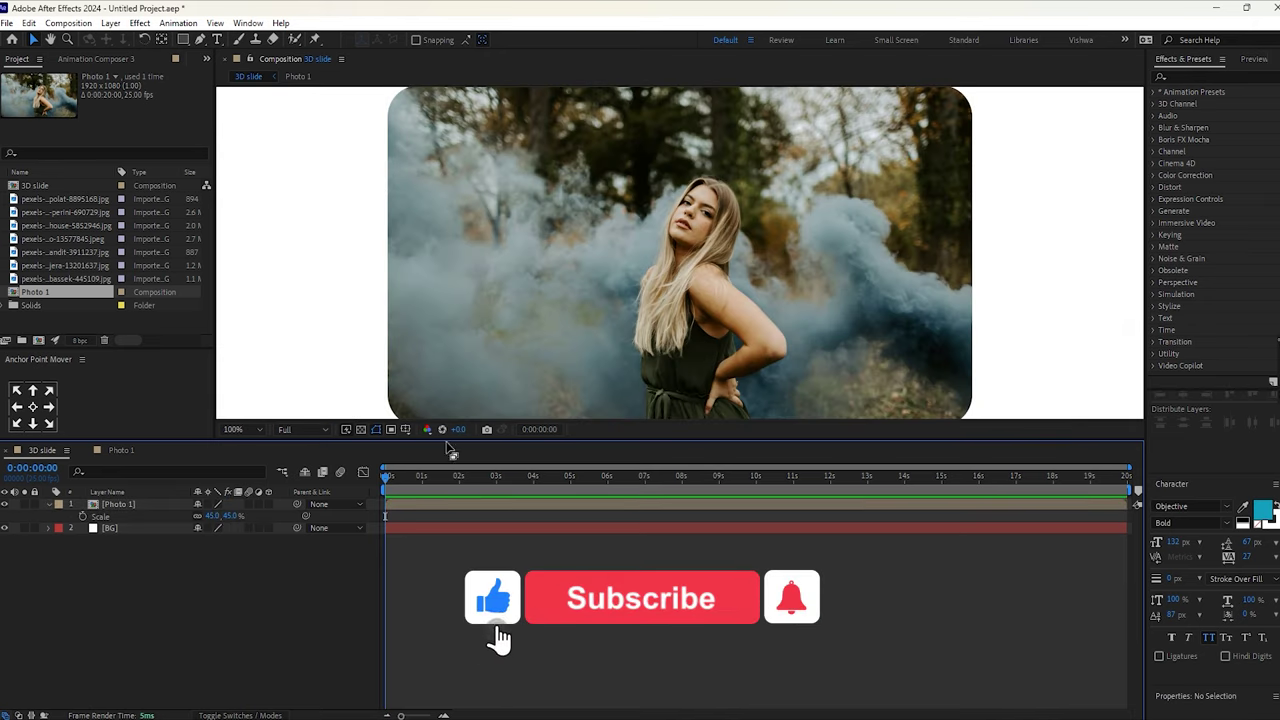
{"action": "key", "text": "comma"}
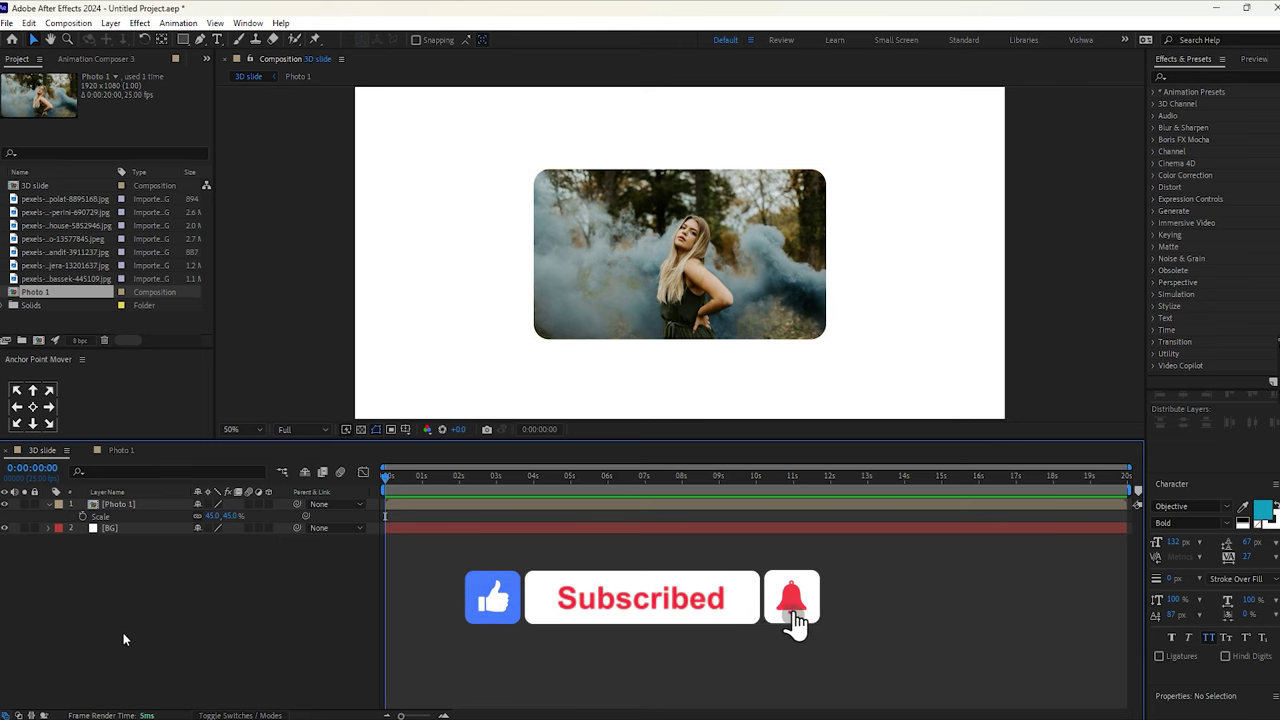
{"action": "left_click", "coordinate": [49, 504]}
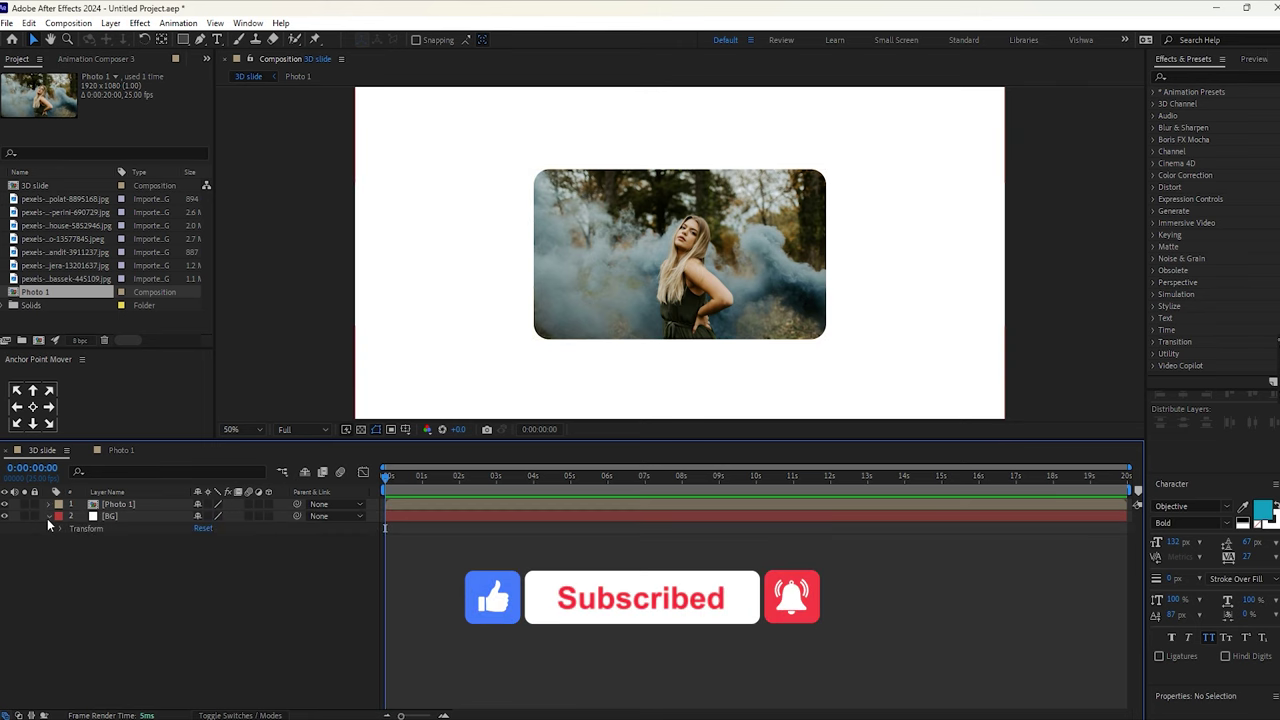
Try auto-tracing the Photo 1 layer's alpha channel with the result applied to a new layer, and undo it
{"action": "left_click", "coordinate": [108, 505]}
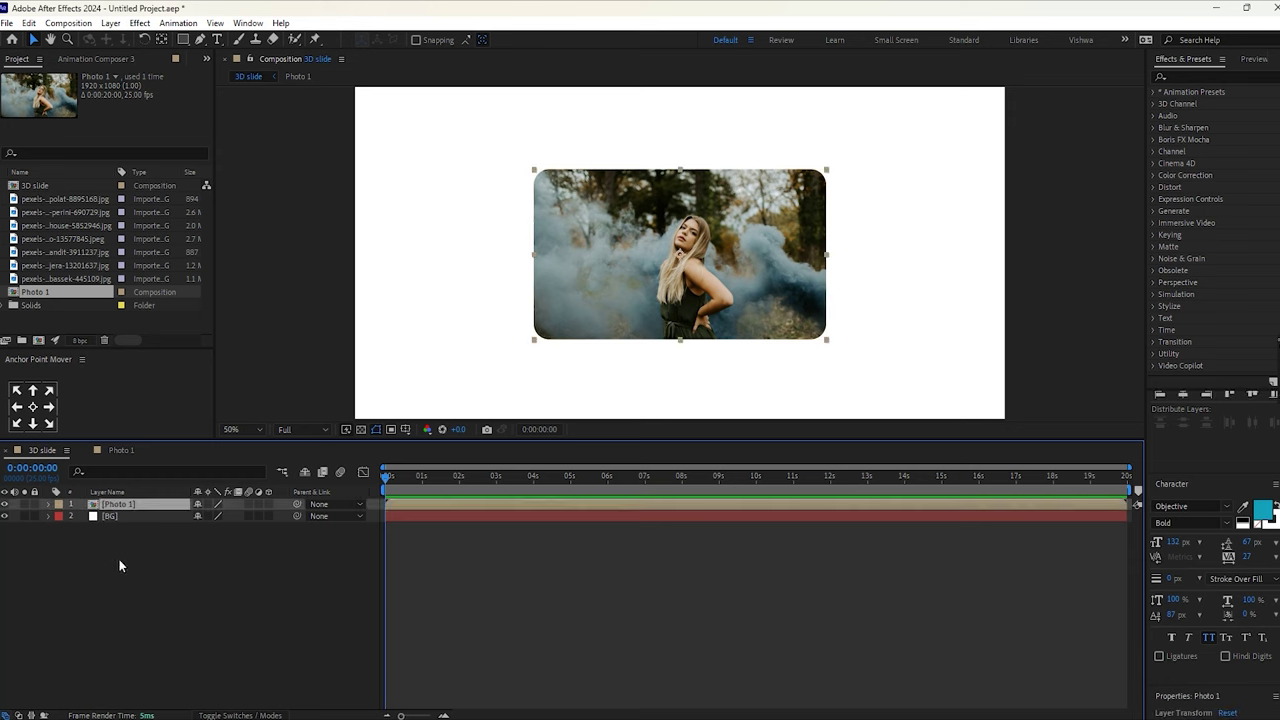
{"action": "left_click", "coordinate": [108, 23]}
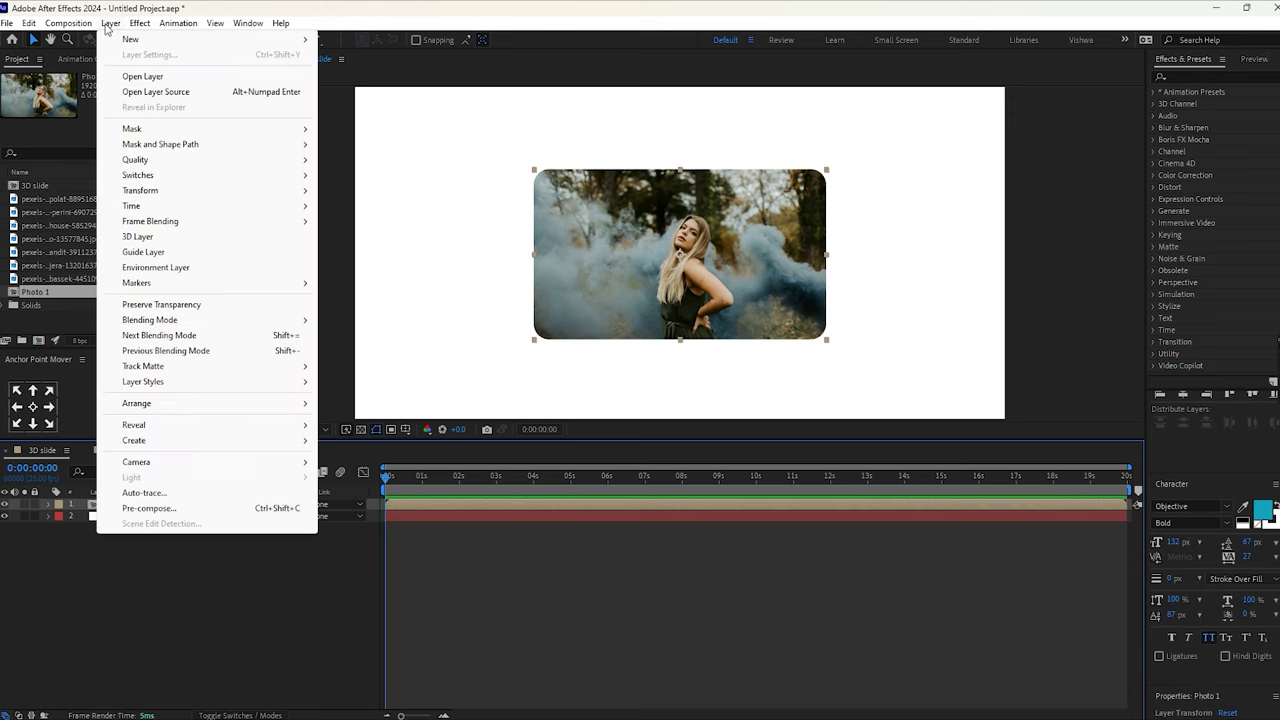
{"action": "left_click", "coordinate": [167, 494]}
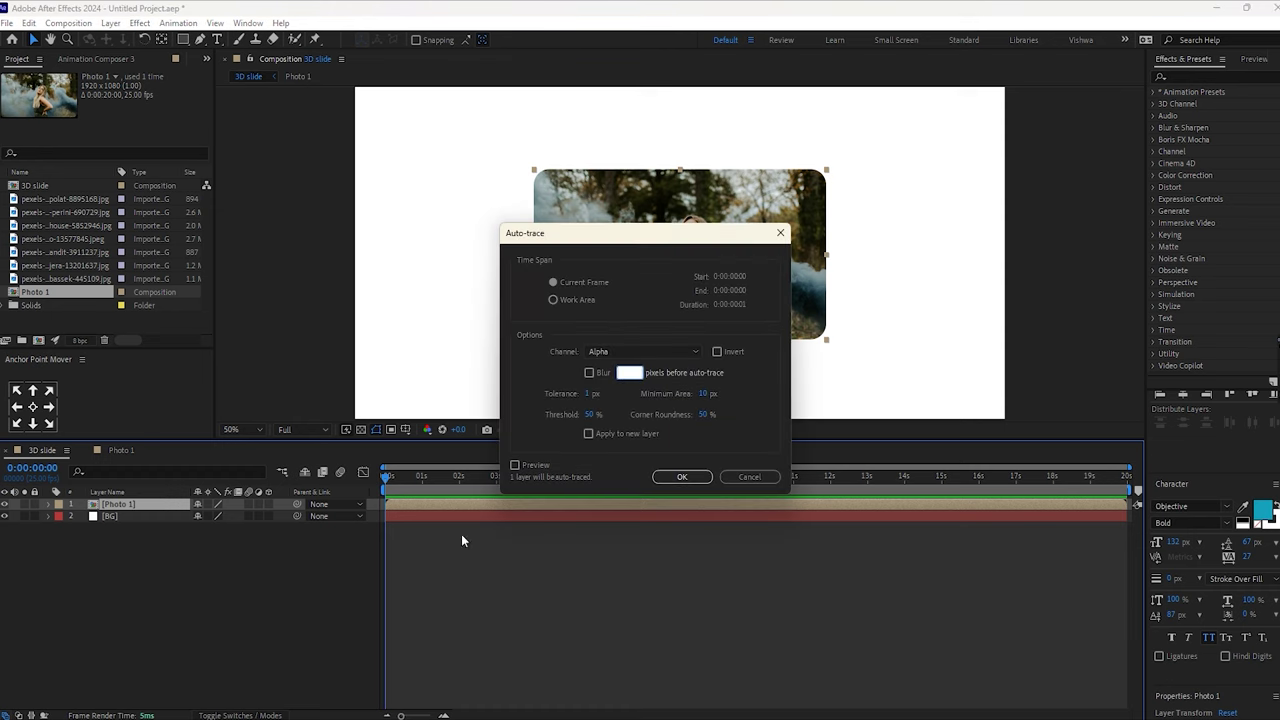
{"action": "left_click", "coordinate": [588, 435]}
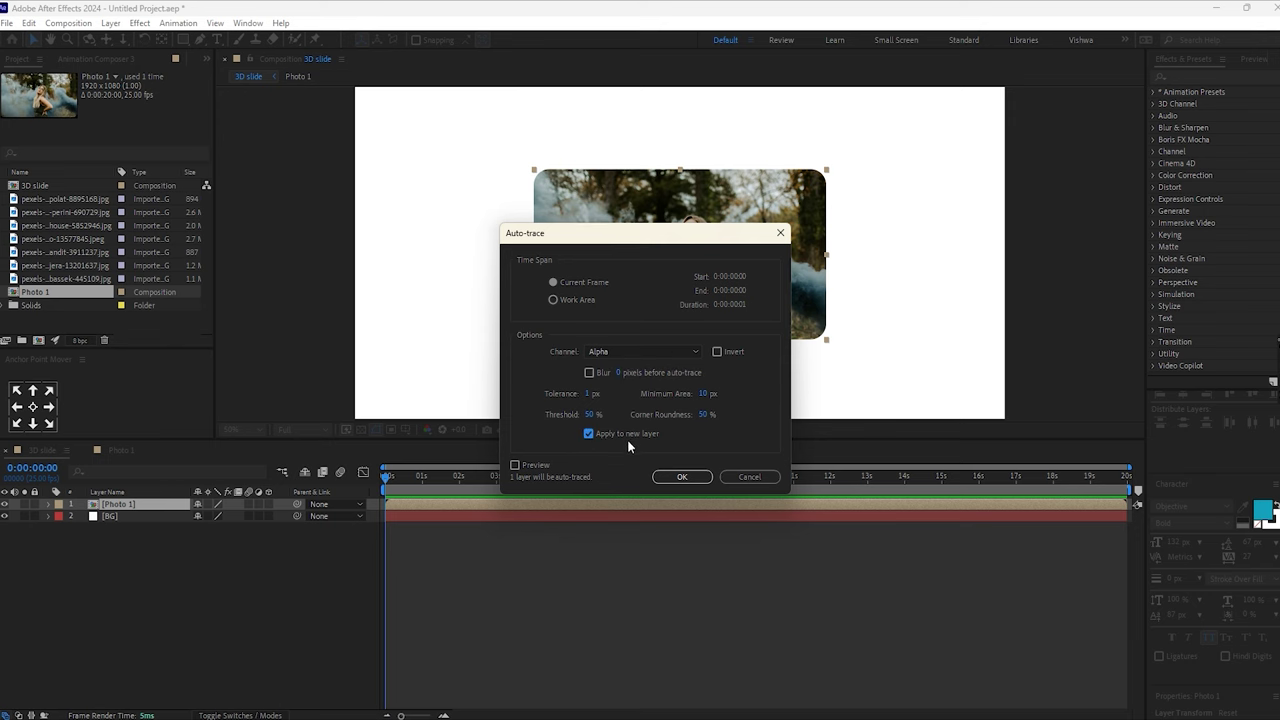
{"action": "left_click", "coordinate": [681, 480]}
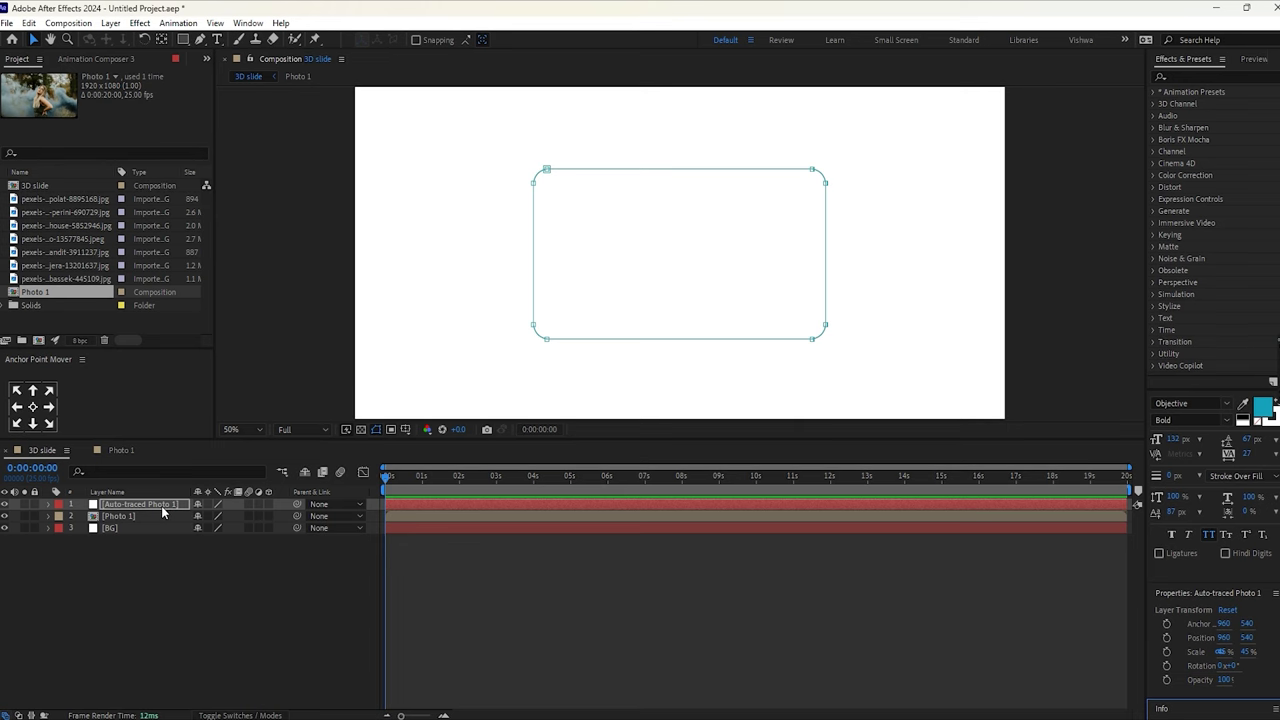
{"action": "key", "text": "ctrl+z"}
Auto-trace the Photo 1 layer's alpha channel for the current frame, with Apply to new layer turned off
{"action": "left_click", "coordinate": [111, 23]}
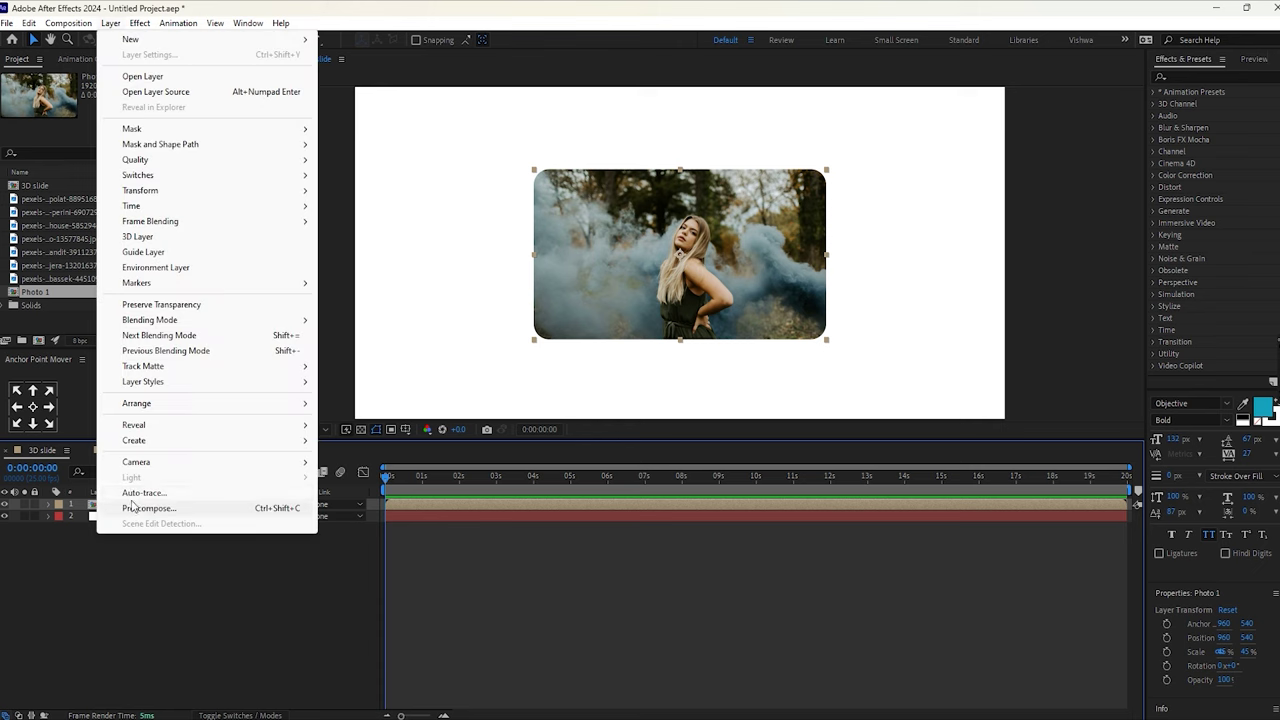
{"action": "left_click", "coordinate": [138, 496]}
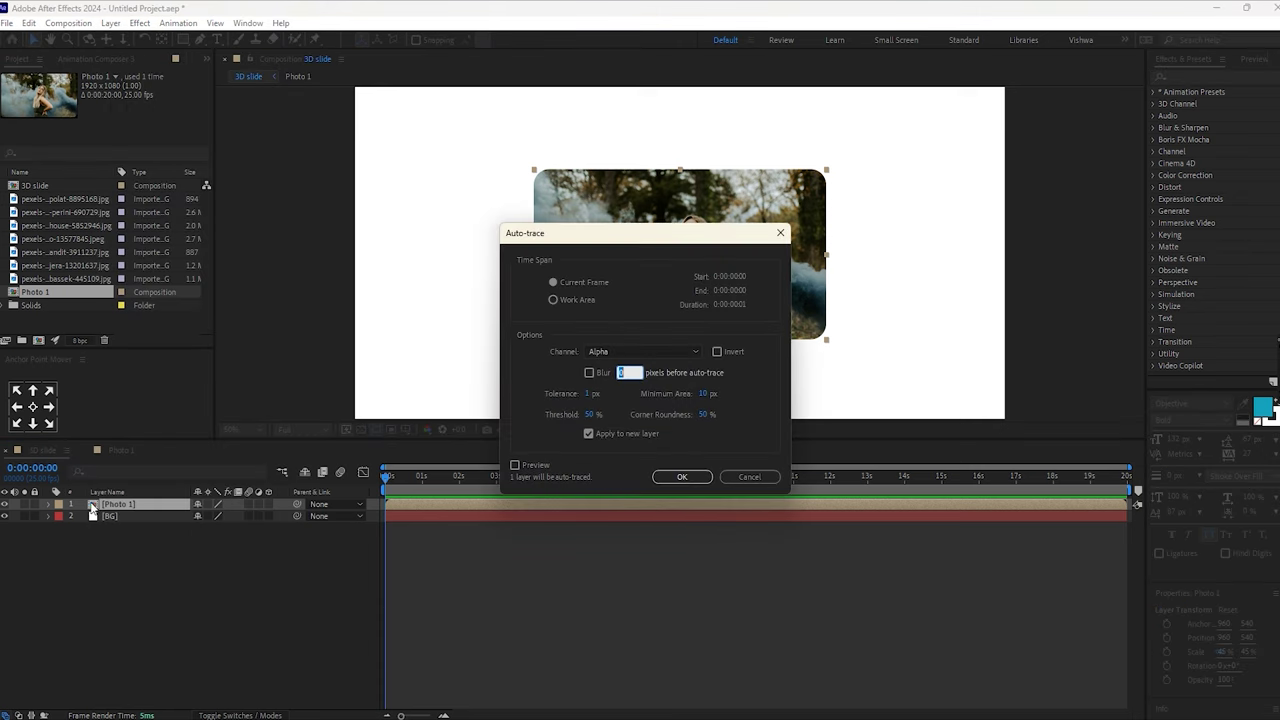
{"action": "left_click", "coordinate": [589, 435]}
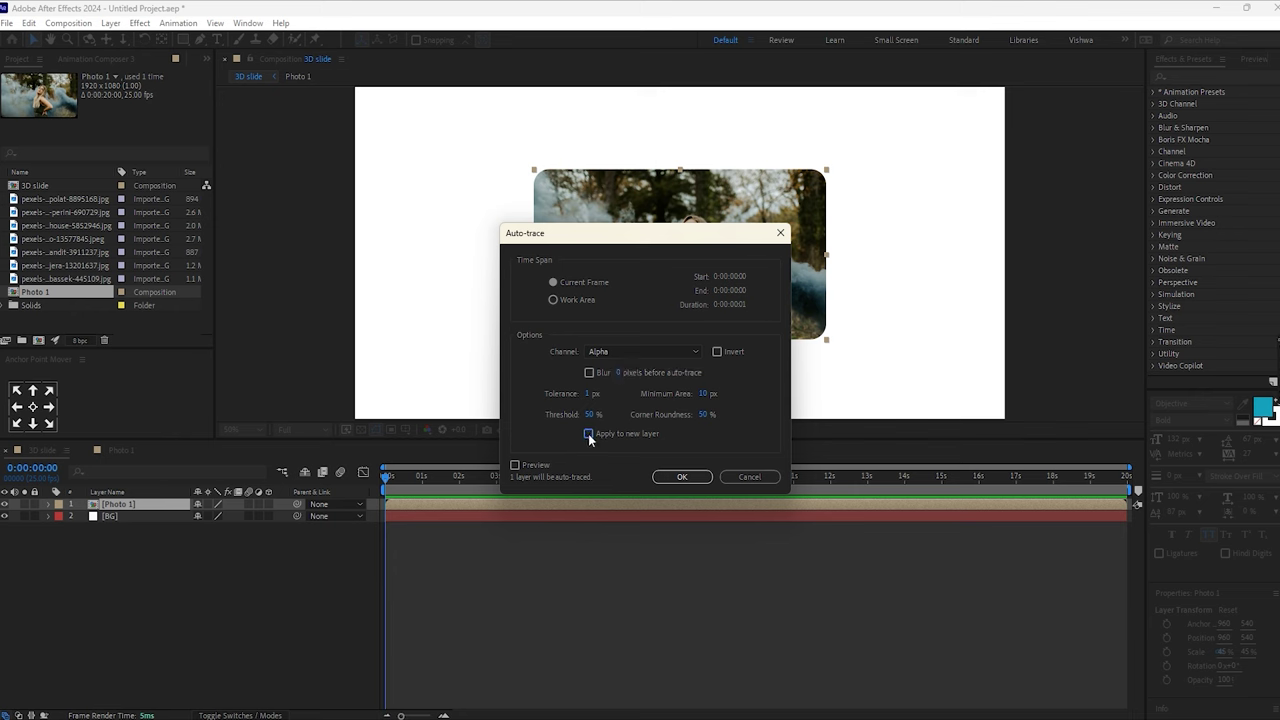
{"action": "left_click", "coordinate": [676, 481]}
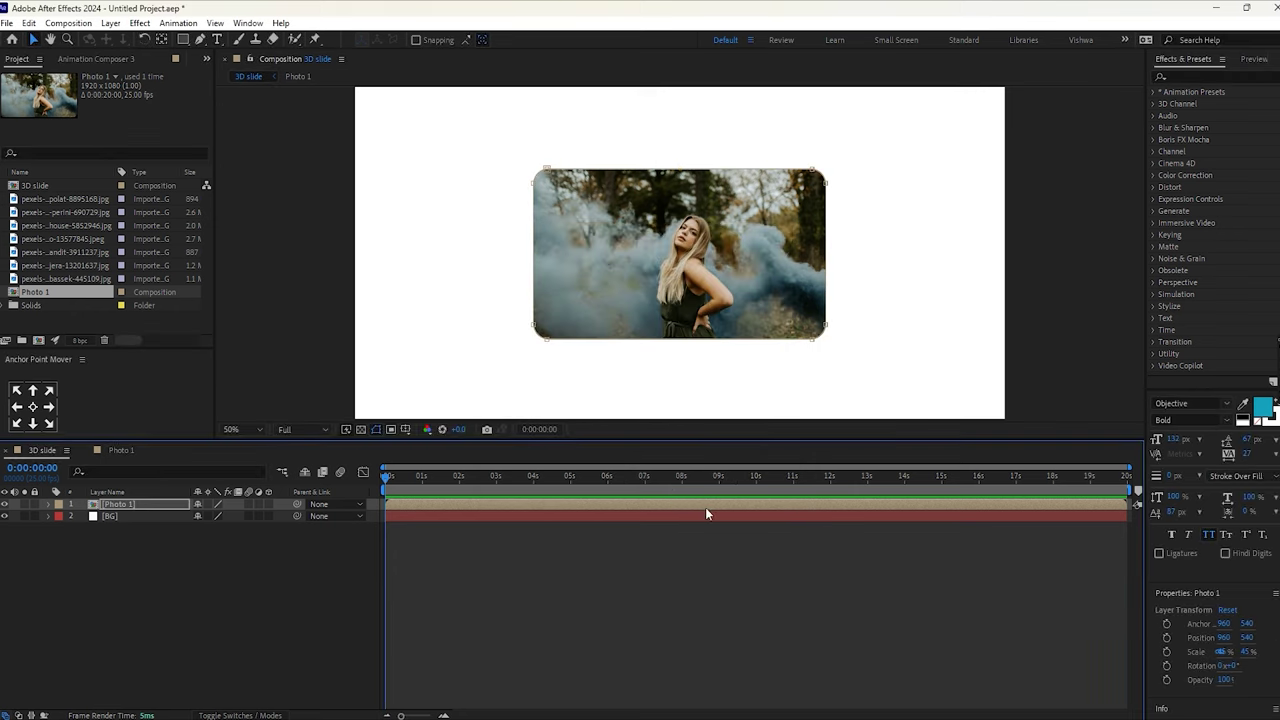
Inspect the traced mask outline around the Photo 1 layer's upper and lower rounded corners
{"action": "left_click", "coordinate": [176, 506]}
{"action": "scroll", "coordinate": [623, 222], "scroll_direction": "up", "scroll_amount": 1}
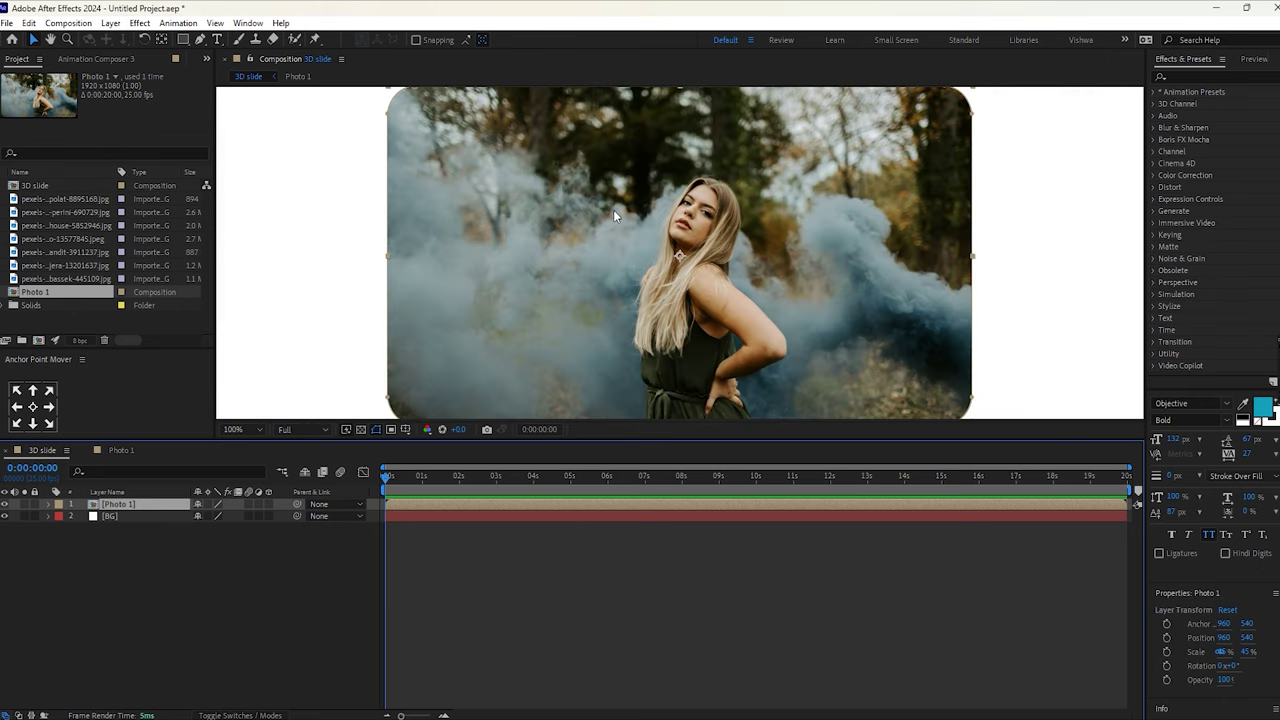
{"action": "scroll", "coordinate": [614, 216], "scroll_direction": "up", "scroll_amount": 1}
{"action": "key", "text": "space"}
{"action": "left_click_drag", "start_coordinate": [529, 171], "coordinate": [611, 349]}
{"action": "left_click_drag", "start_coordinate": [557, 236], "coordinate": [845, 265]}
{"action": "scroll", "coordinate": [694, 229], "scroll_direction": "up", "scroll_amount": 1}
{"action": "scroll", "coordinate": [694, 229], "scroll_direction": "down", "scroll_amount": 2}
{"action": "left_click_drag", "start_coordinate": [769, 254], "coordinate": [593, 218]}
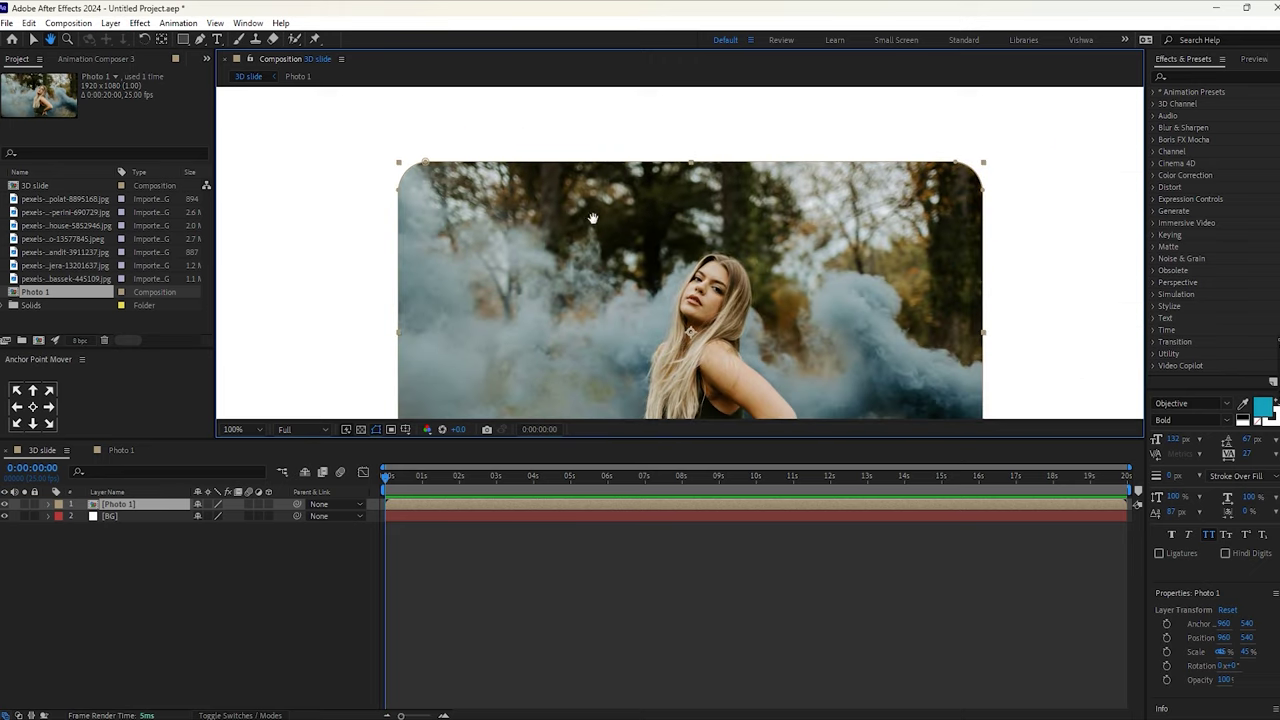
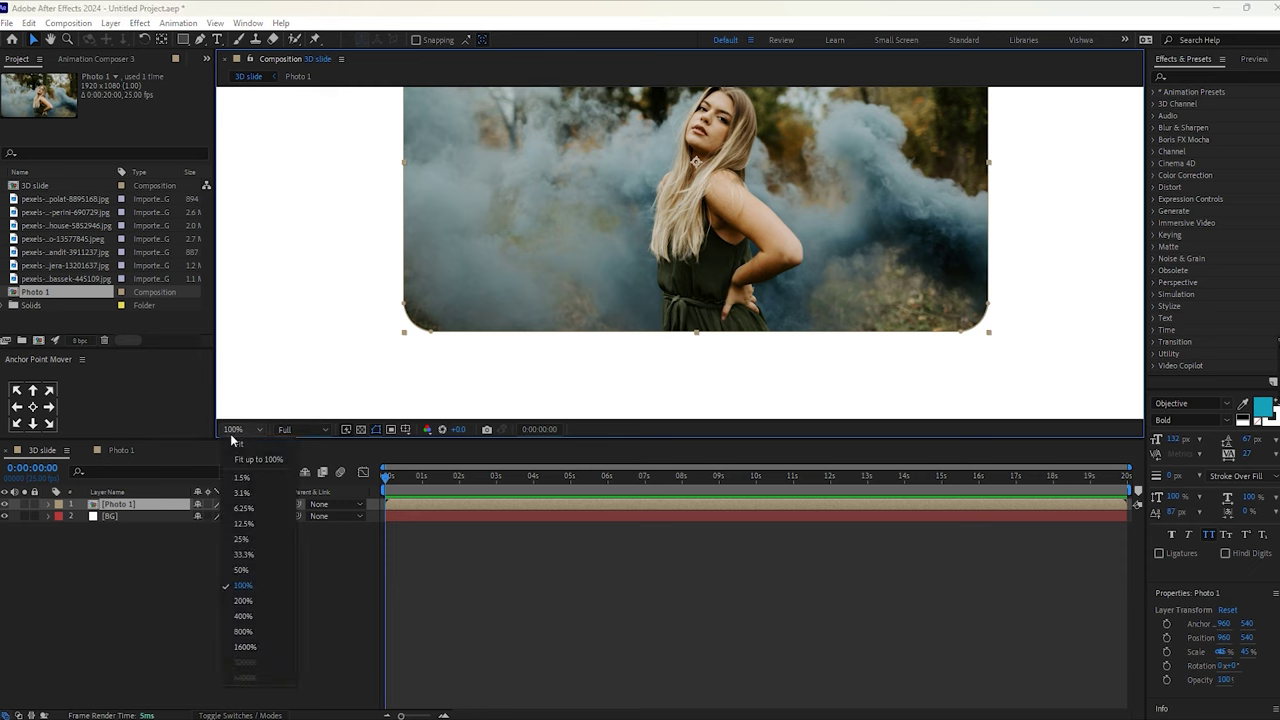
{"action": "left_click", "coordinate": [237, 445]}
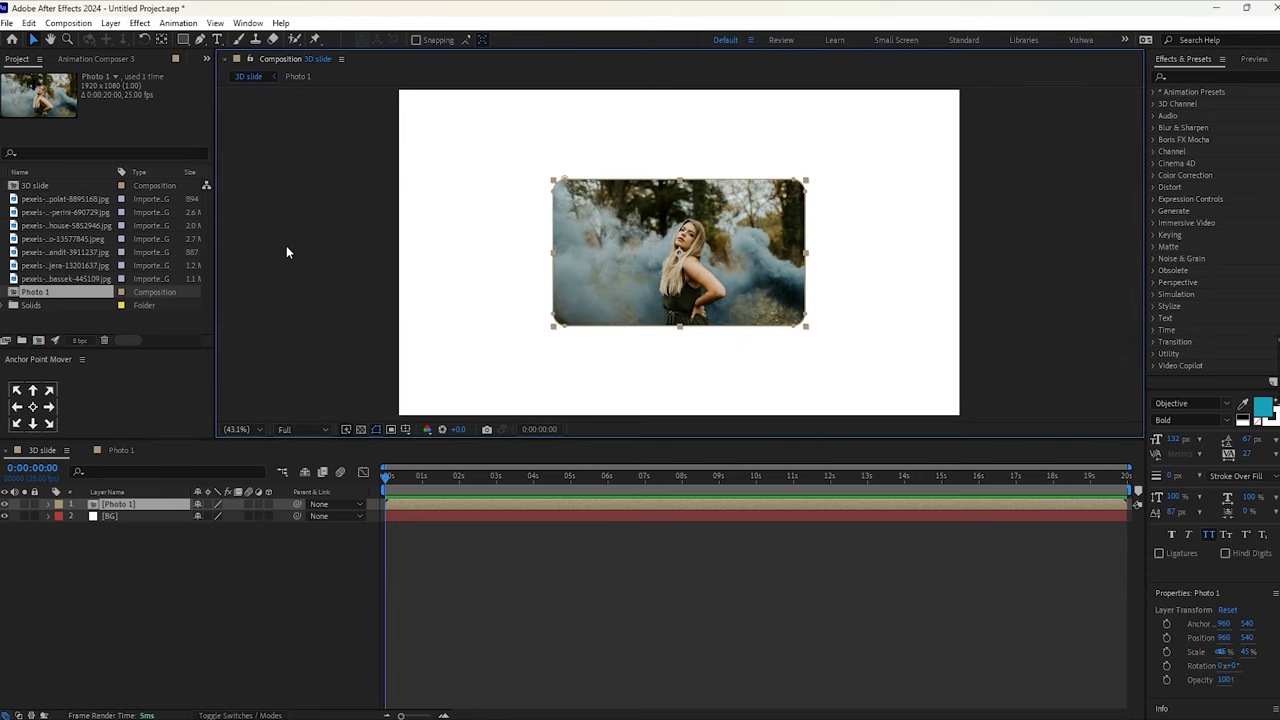
Check the traced mask outline with the BG layer temporarily hidden, and show the background again
{"action": "left_click", "coordinate": [4, 516]}
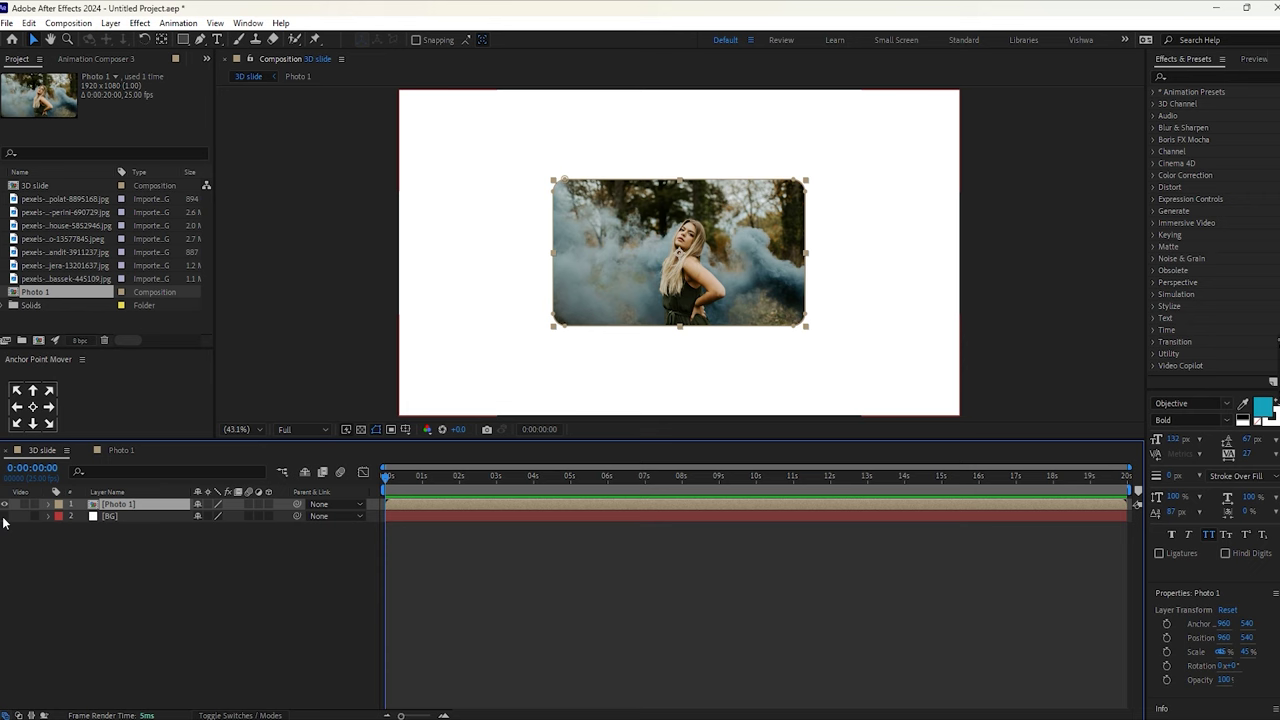
{"action": "left_click", "coordinate": [4, 517]}
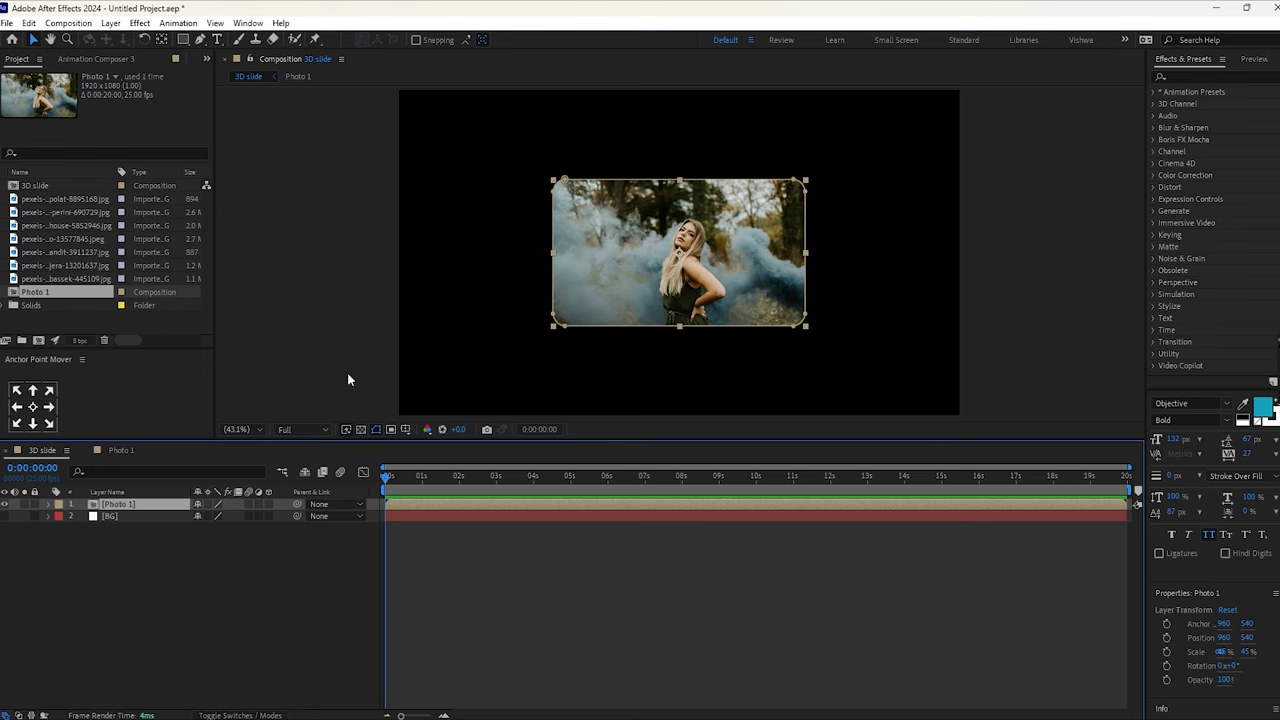
{"action": "left_click", "coordinate": [4, 516]}
{"action": "left_click", "coordinate": [96, 562]}
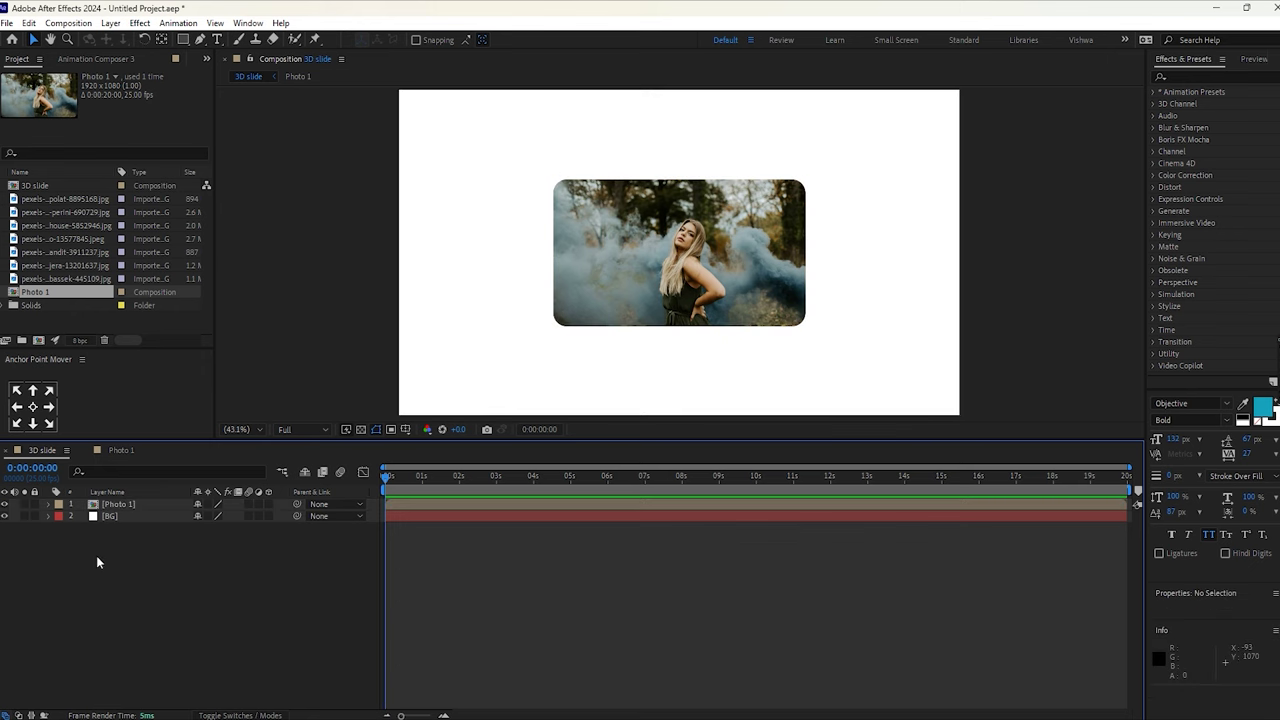
Expand the Photo 1 layer's masks down to the Mask Path property of Mask 1 and select it
{"action": "left_click", "coordinate": [118, 504]}
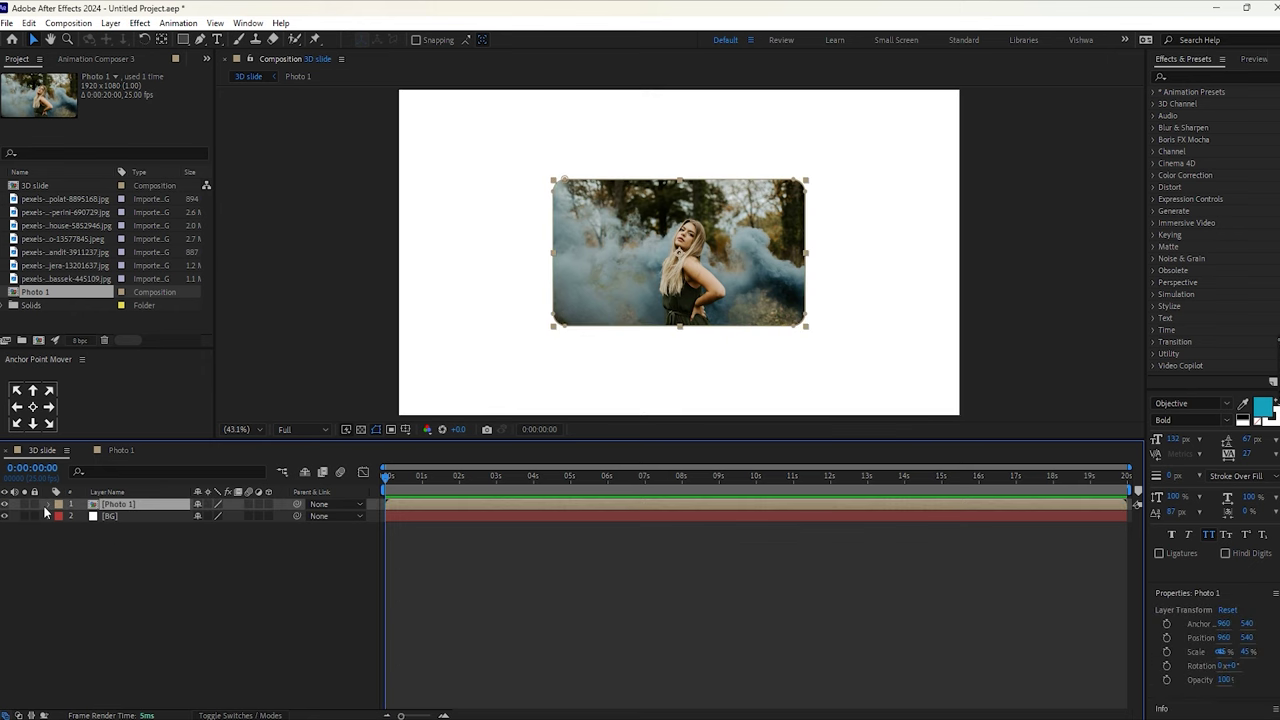
{"action": "left_click", "coordinate": [46, 506]}
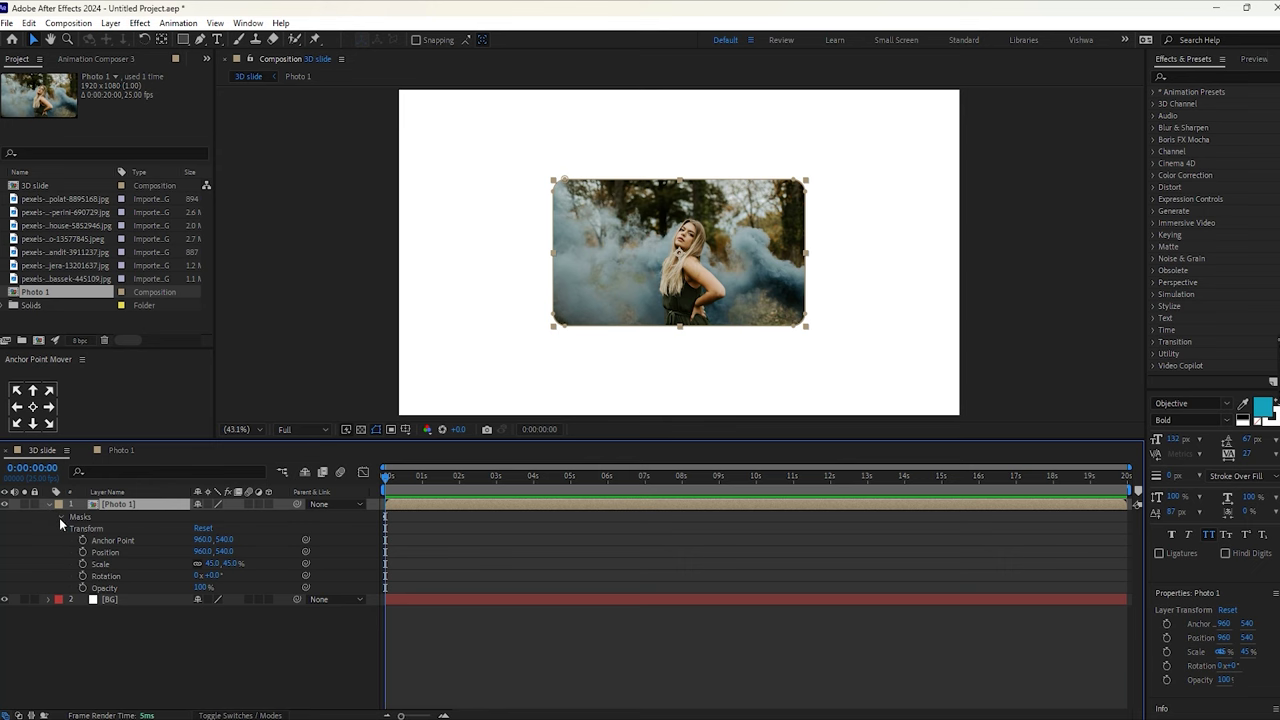
{"action": "left_click", "coordinate": [60, 517]}
{"action": "left_click", "coordinate": [73, 528]}
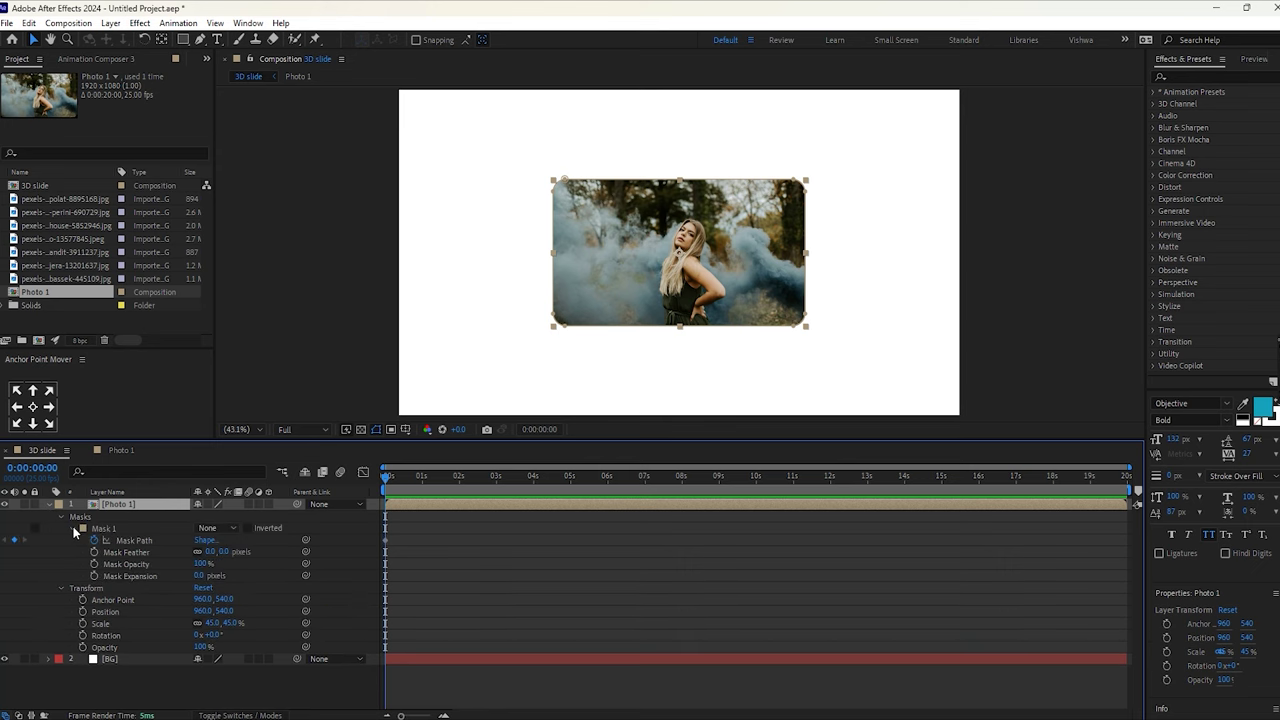
{"action": "left_click", "coordinate": [129, 539]}
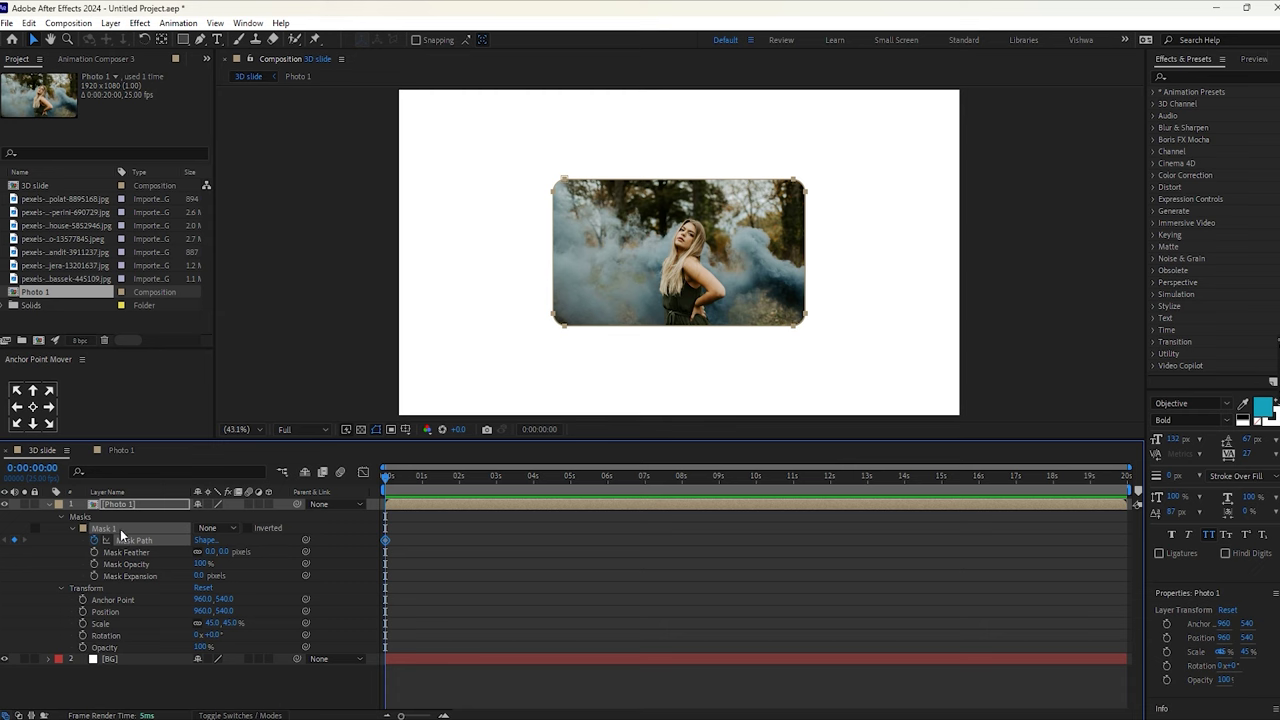
Create an empty shape layer above the Photo 1 layer and collapse the Photo 1 layer's properties
{"action": "right_click", "coordinate": [88, 522]}
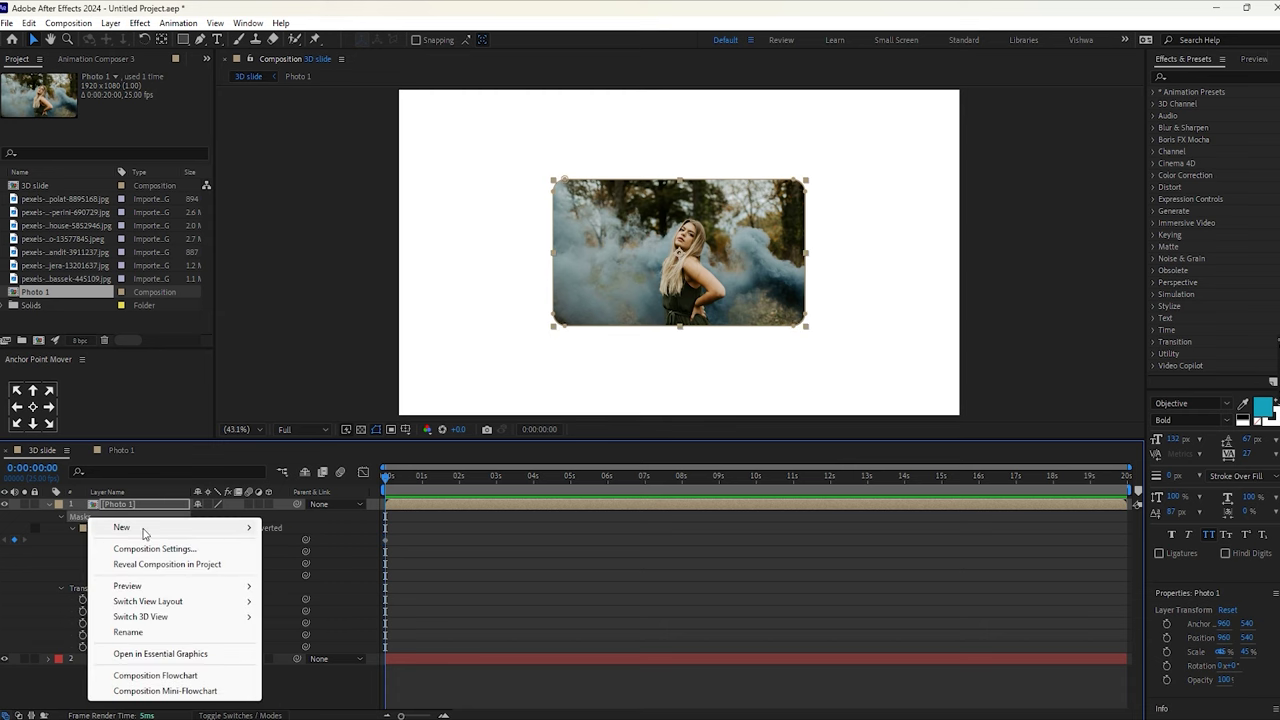
{"action": "mouse_move", "coordinate": [145, 530]}
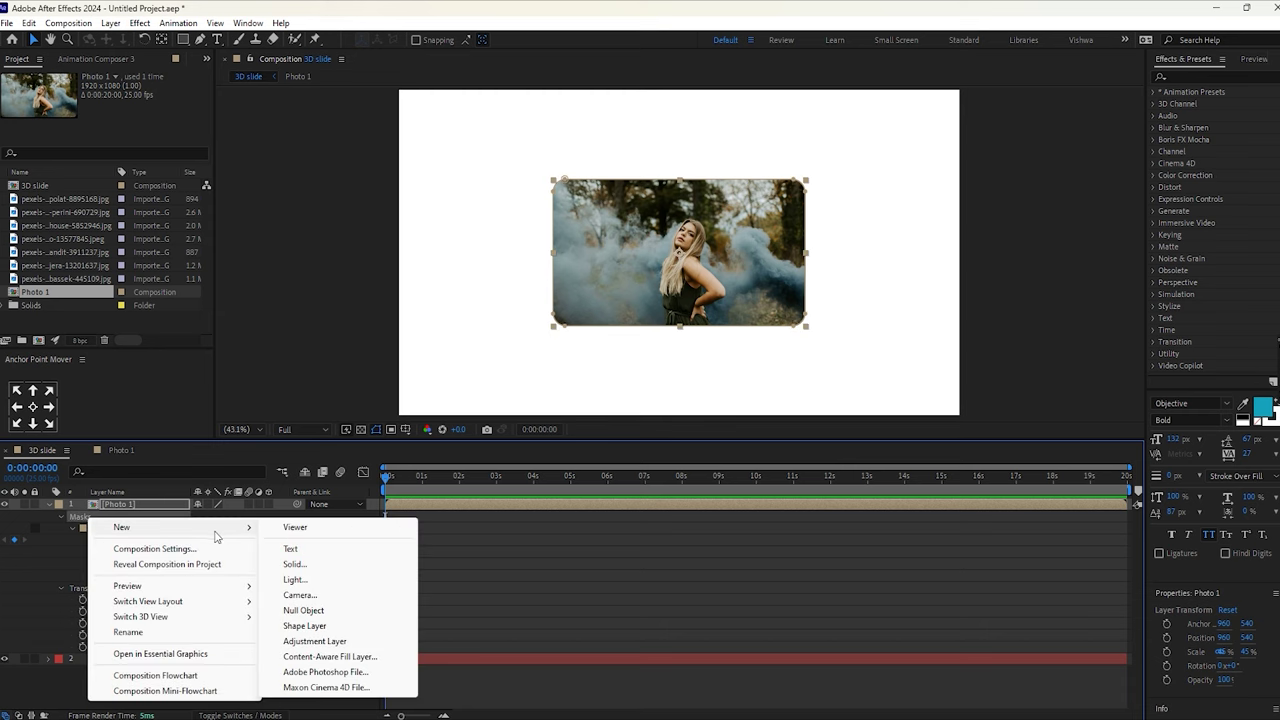
{"action": "left_click", "coordinate": [300, 625]}
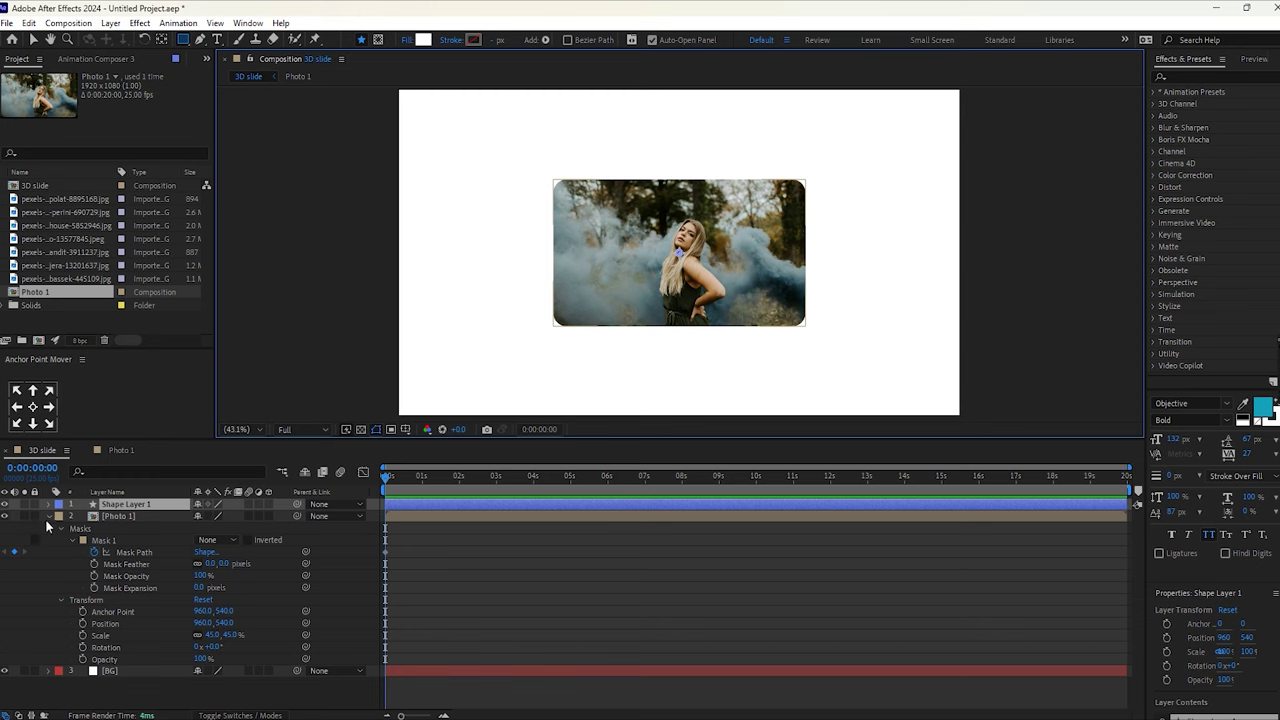
{"action": "left_click", "coordinate": [48, 517]}
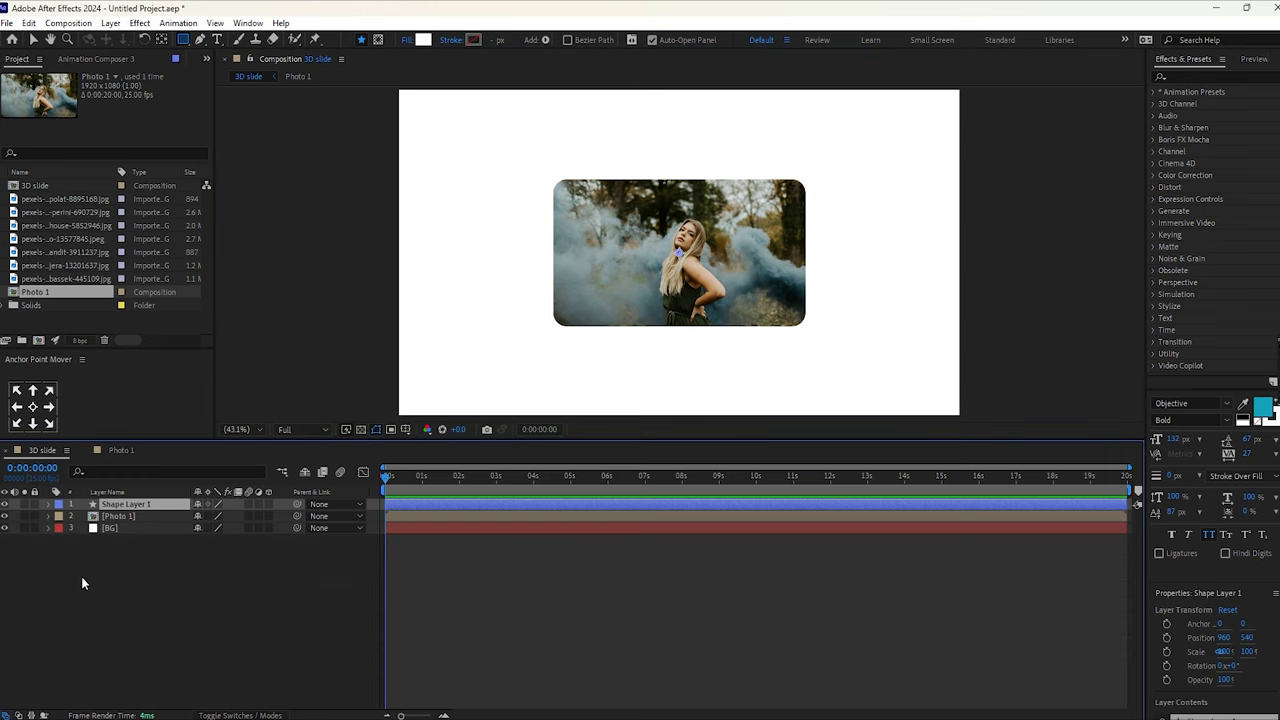
Add an empty path to the contents of Shape Layer 1
{"action": "left_click", "coordinate": [48, 504]}
{"action": "left_click", "coordinate": [284, 515]}
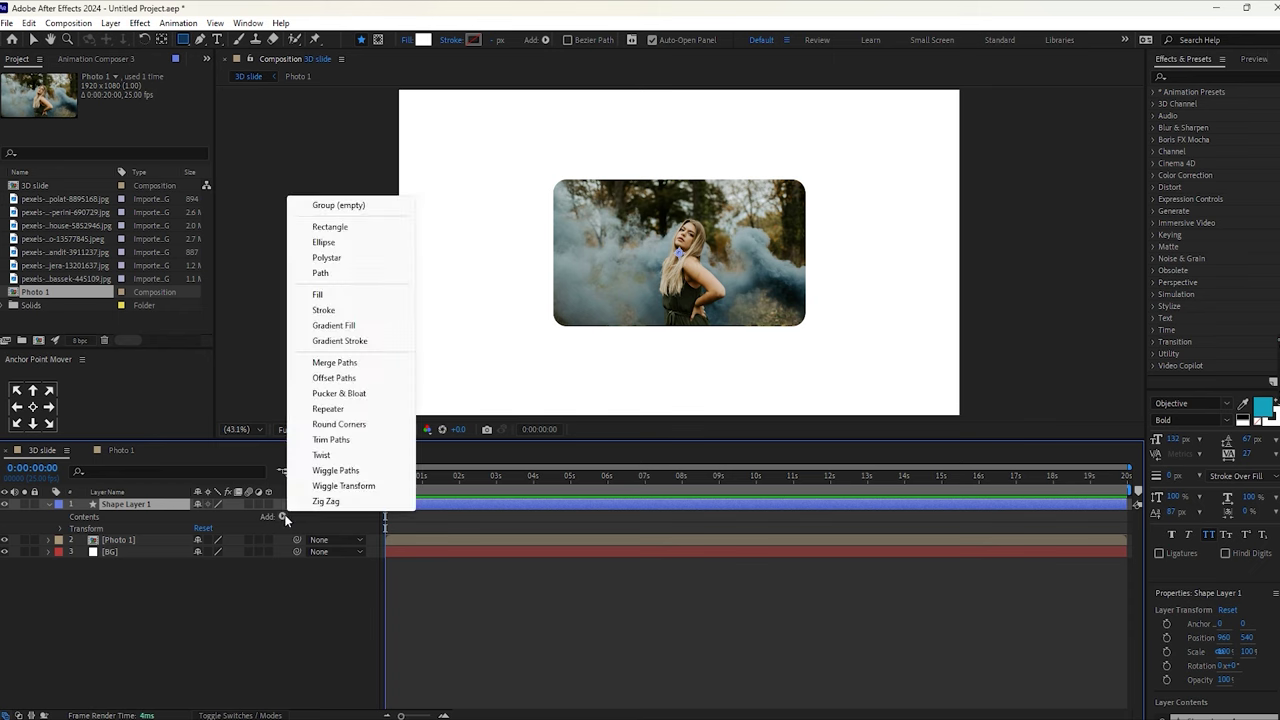
{"action": "left_click", "coordinate": [322, 276]}
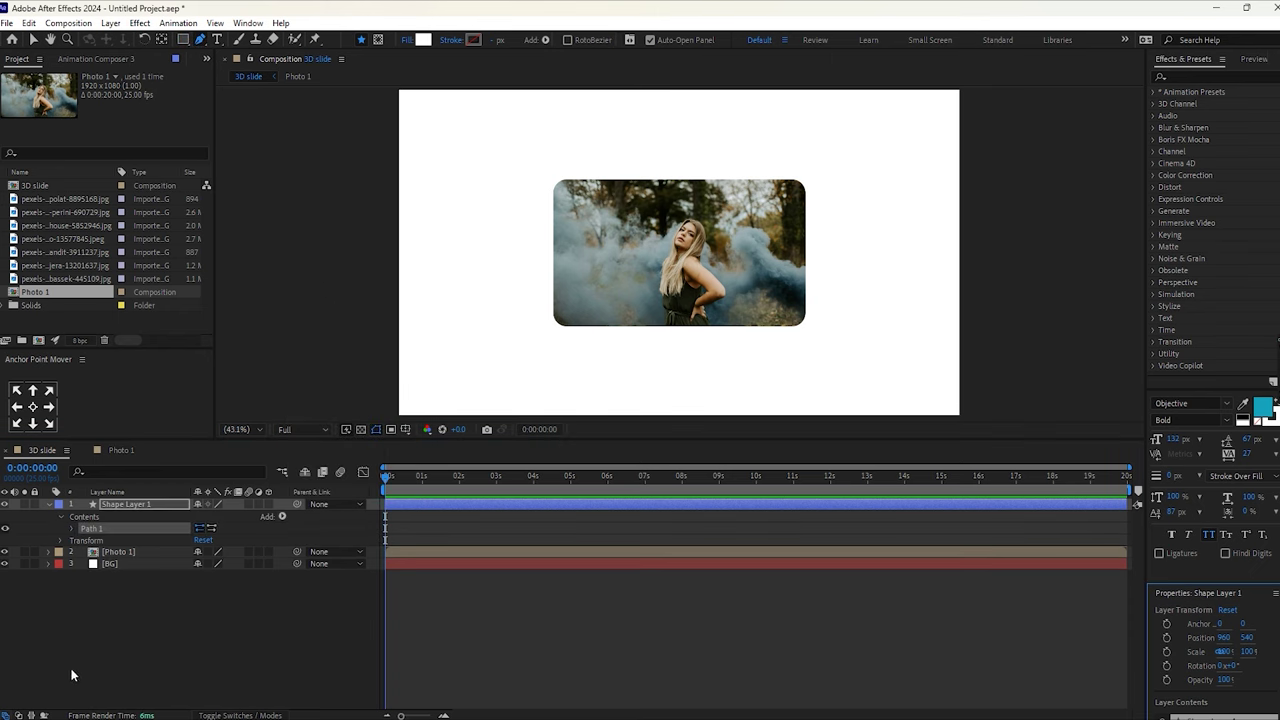
{"action": "left_click", "coordinate": [96, 658]}
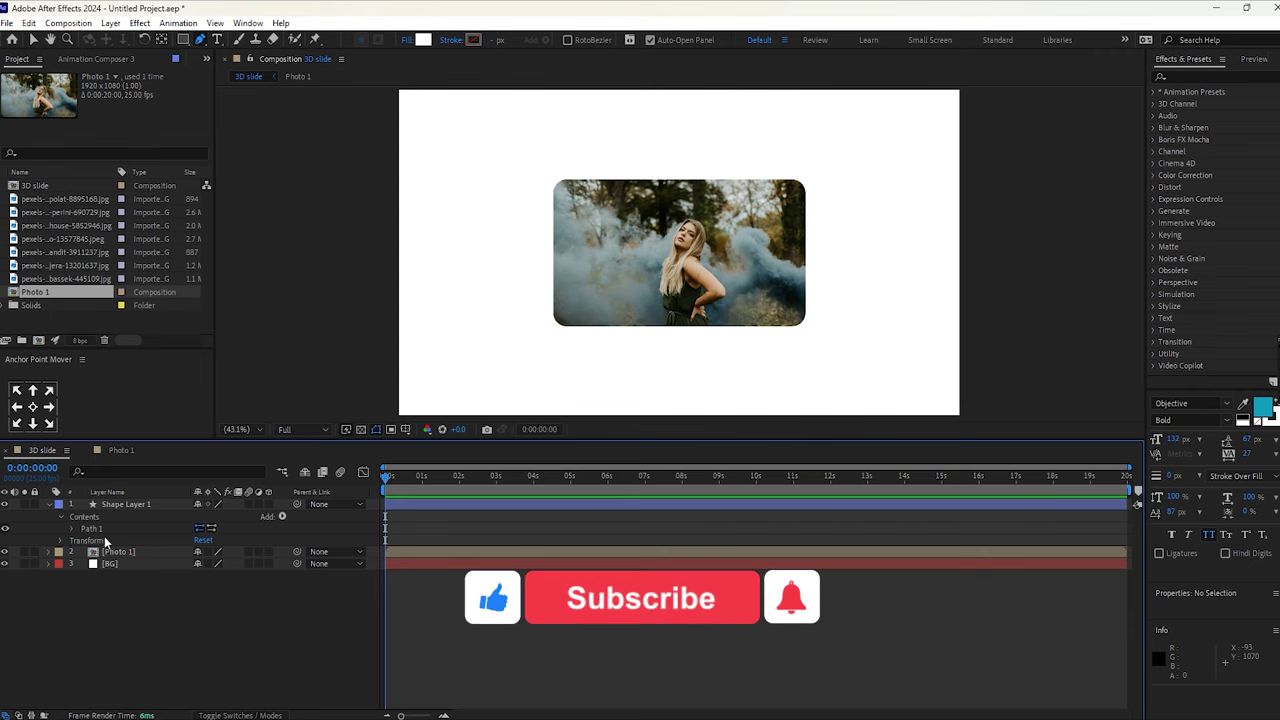
Paste the copied mask outline into Shape Layer 1 as a white-filled rounded rectangle and hide the BG layer
{"action": "left_click", "coordinate": [122, 506]}
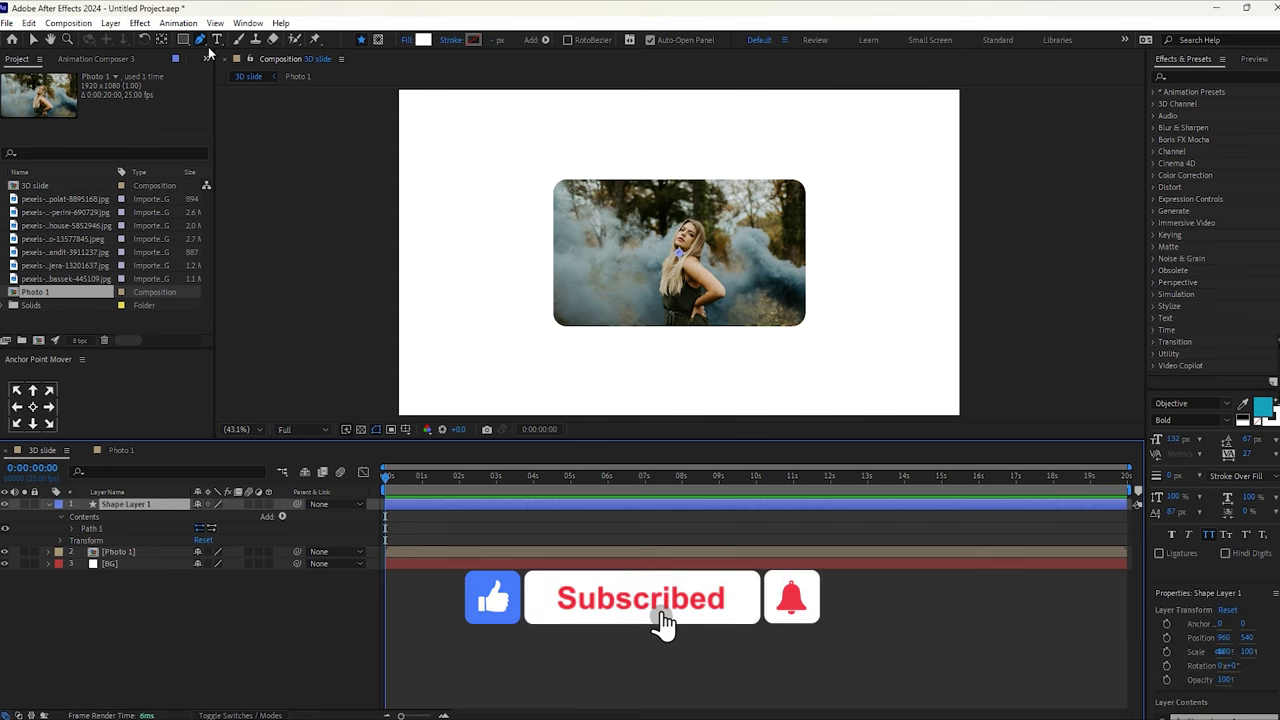
{"action": "left_click", "coordinate": [618, 264]}
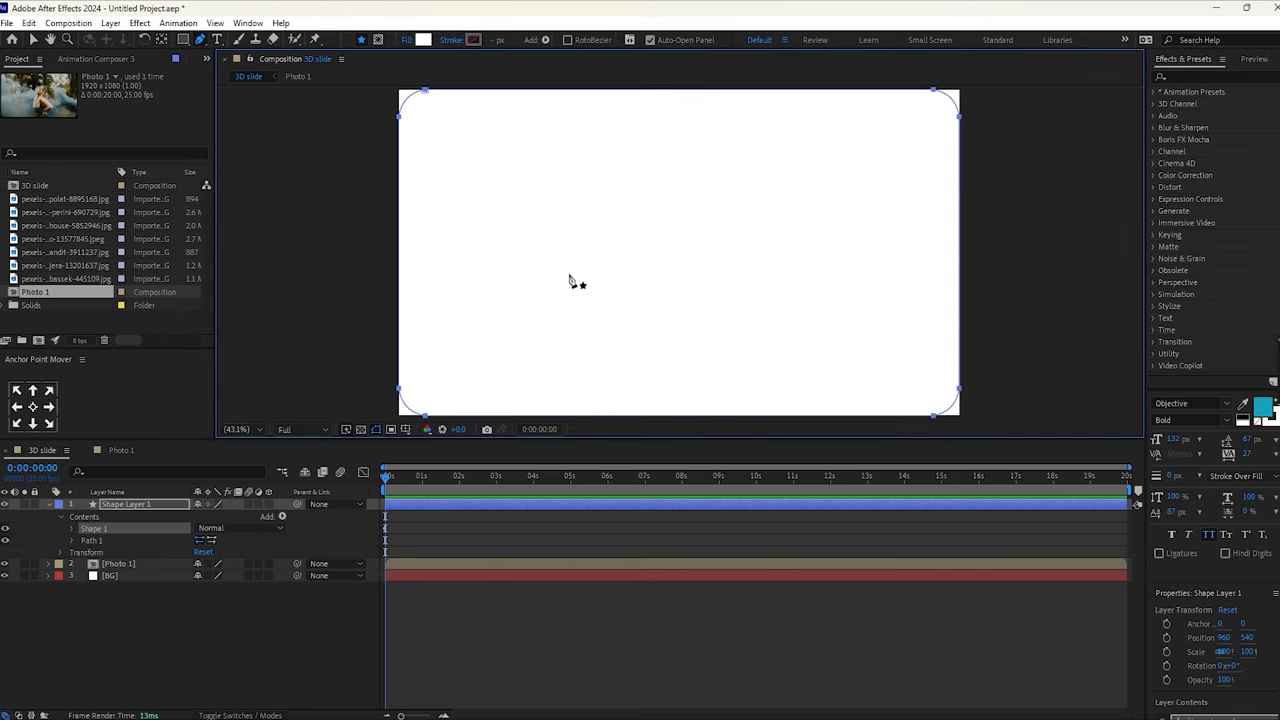
{"action": "left_click", "coordinate": [5, 576]}
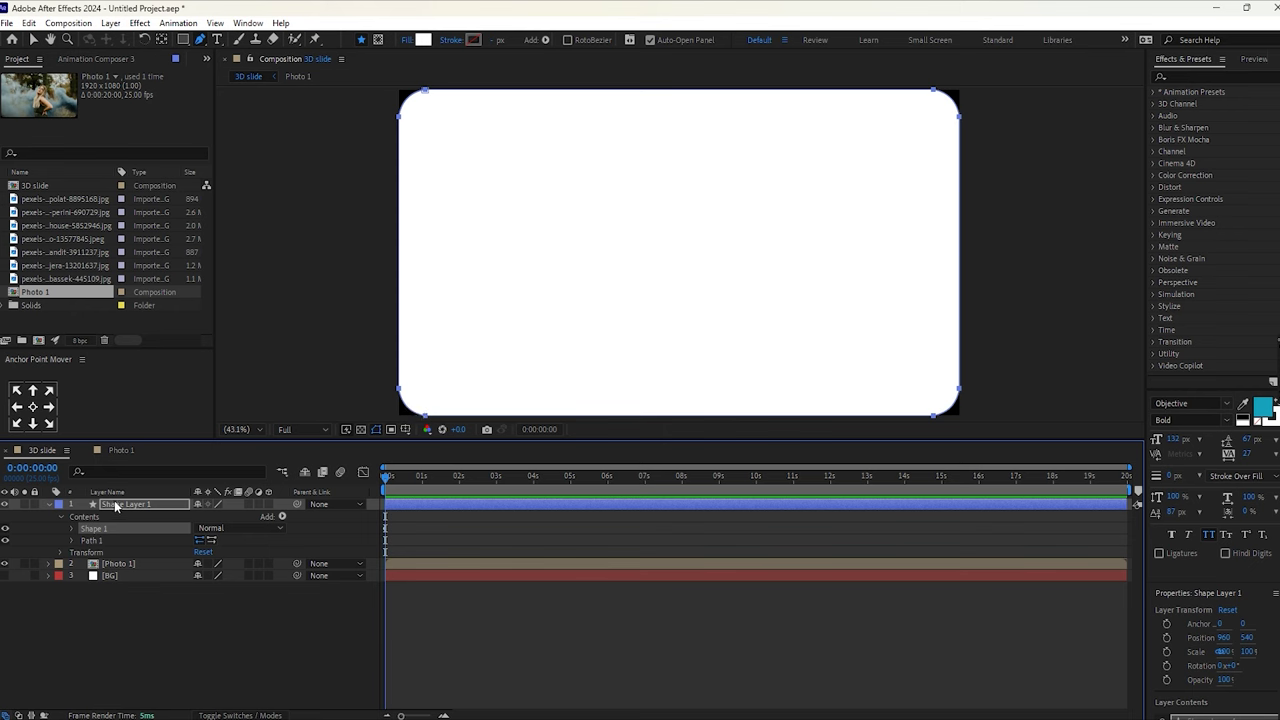
Turn the Photo 1 layer and Shape Layer 1 into 3D layers
{"action": "left_click", "coordinate": [146, 563]}
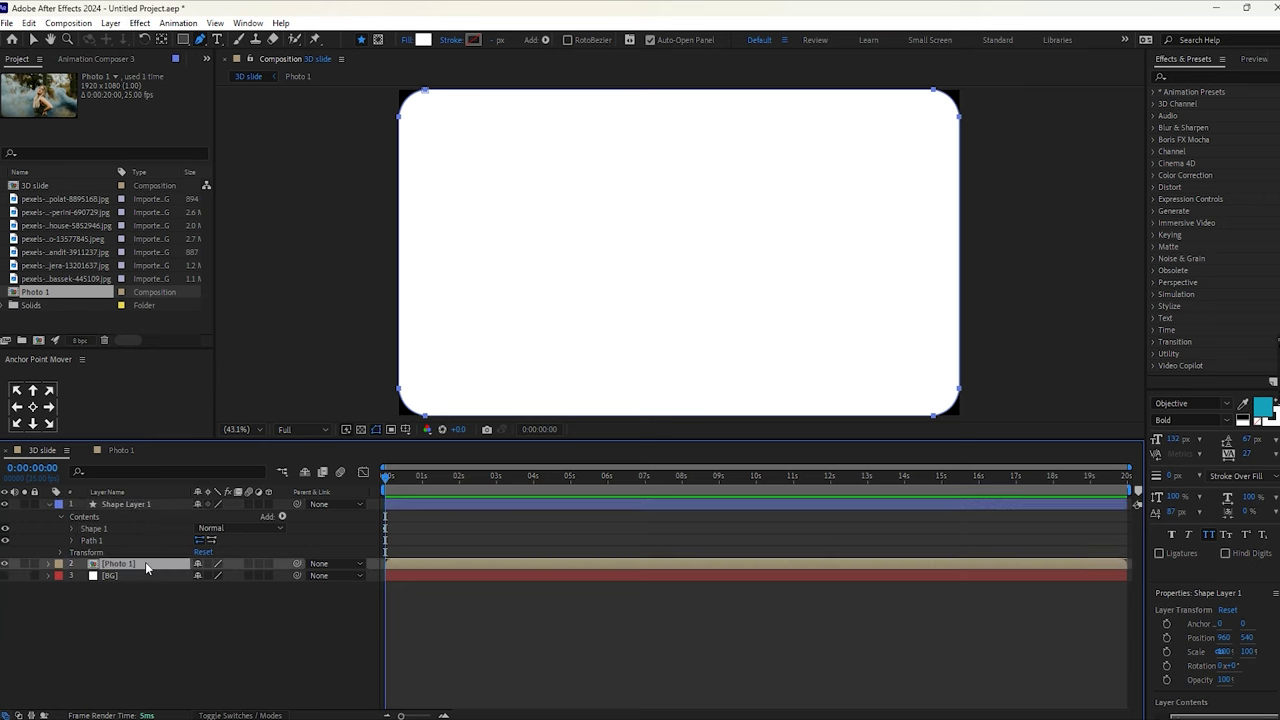
{"action": "left_click", "coordinate": [267, 564]}
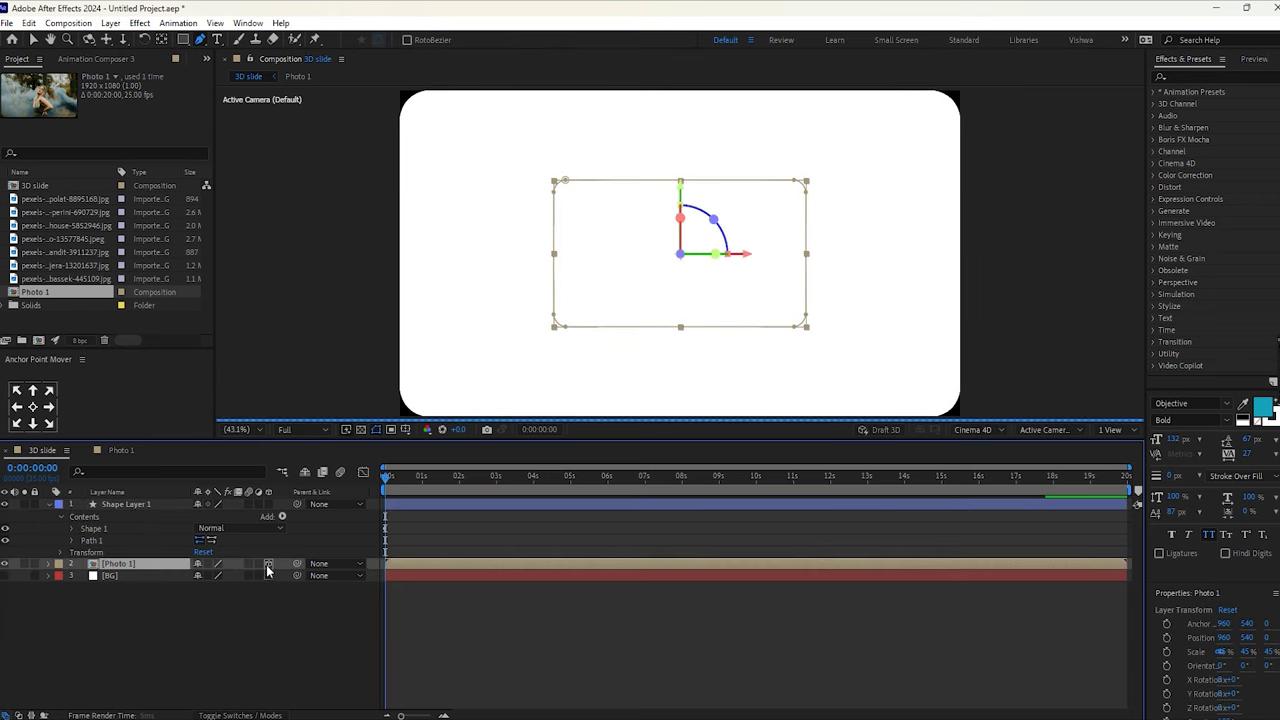
{"action": "left_click", "coordinate": [268, 504]}
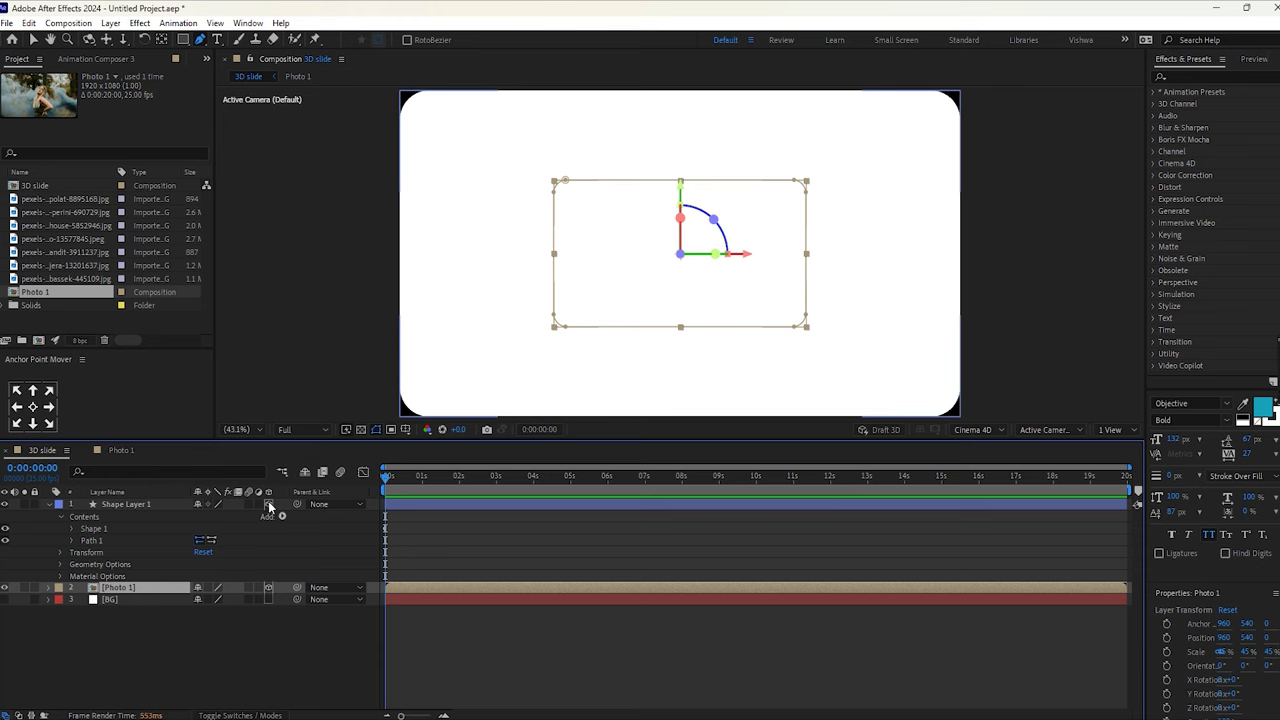
Scale Shape Layer 1 to 45% so that it matches the Photo 1 layer's size
{"action": "left_click", "coordinate": [150, 504]}
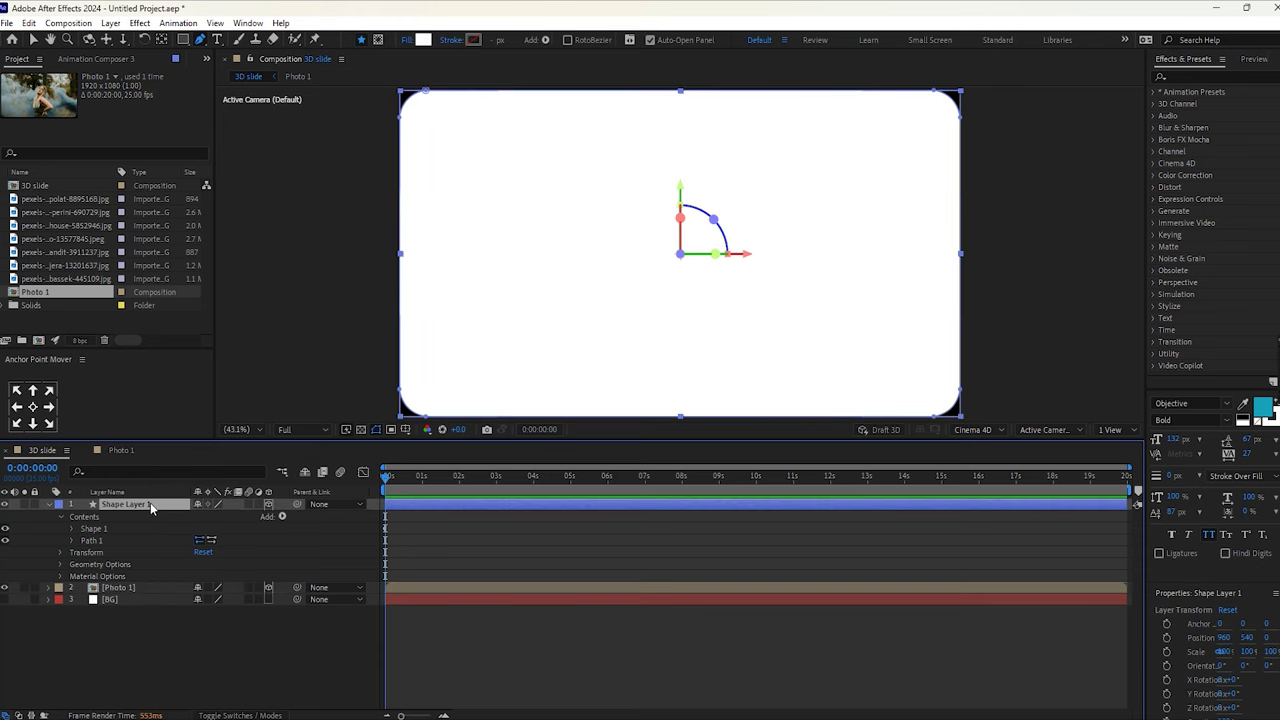
{"action": "key", "text": "s"}
{"action": "left_click_drag", "start_coordinate": [214, 516], "coordinate": [202, 519]}
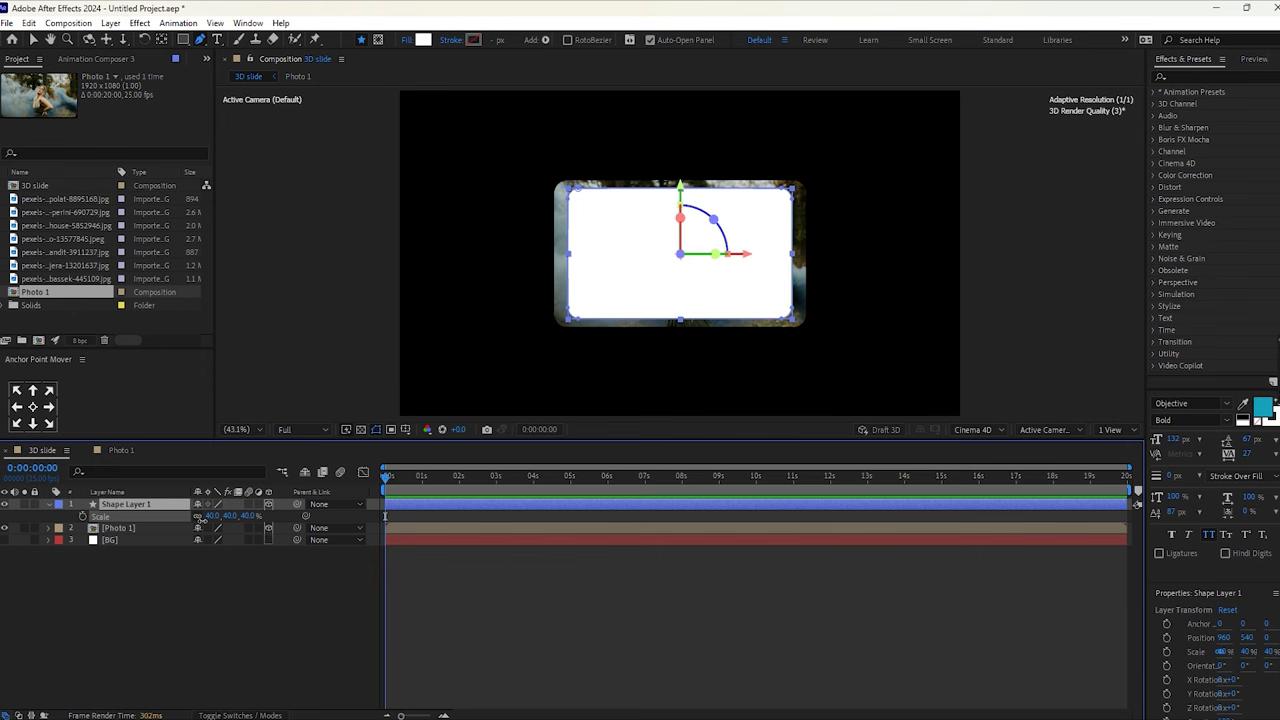
{"action": "left_click", "coordinate": [143, 527]}
{"action": "key", "text": "s"}
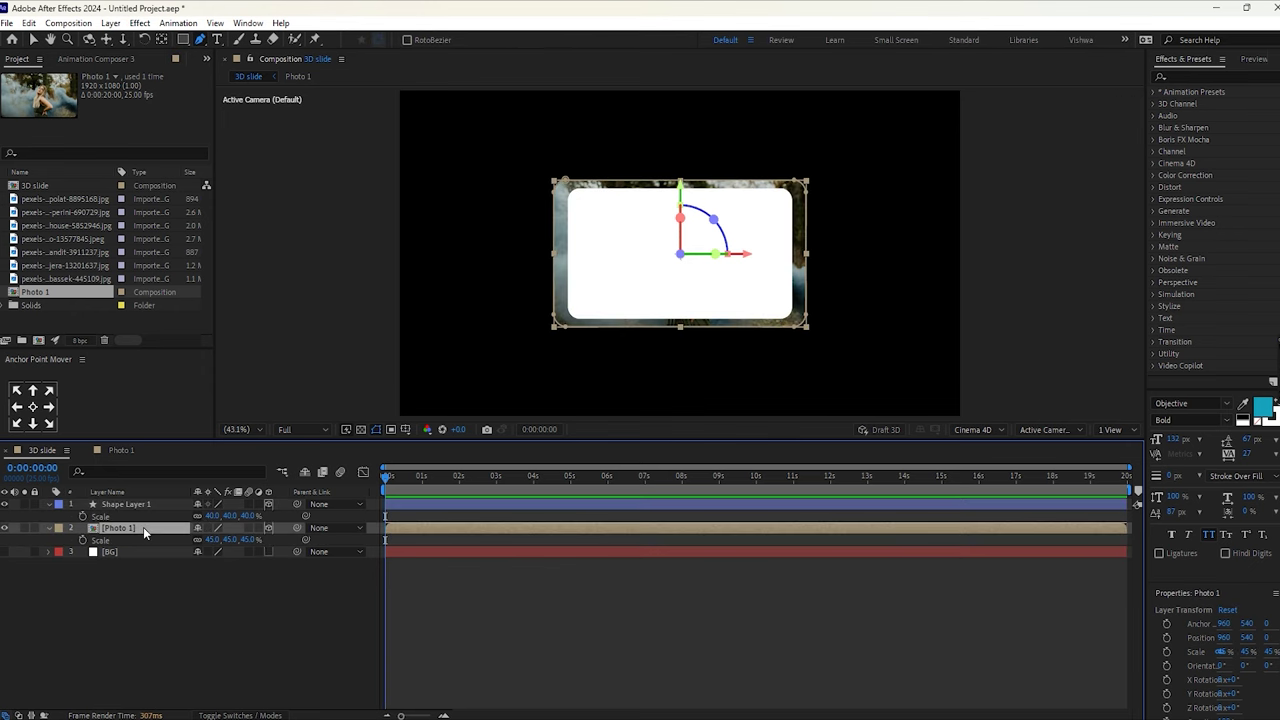
{"action": "left_click", "coordinate": [212, 516]}
{"action": "type", "text": "4"}
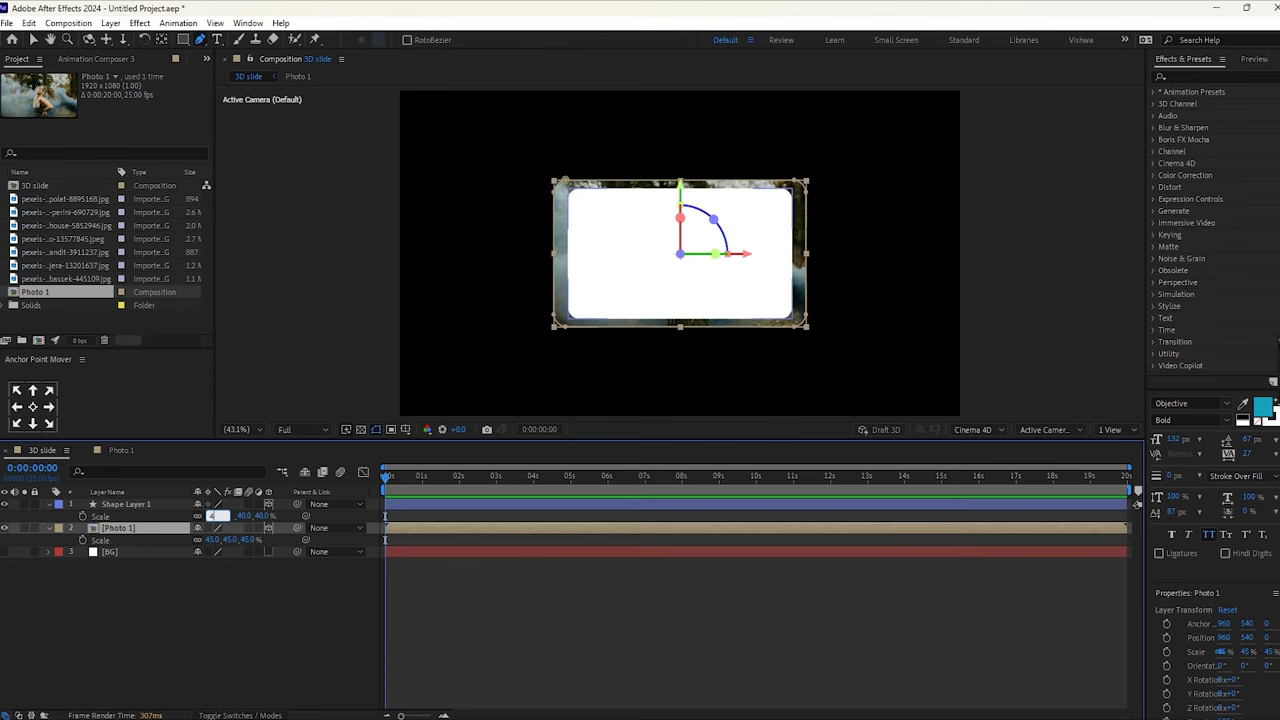
{"action": "type", "text": "5"}
{"action": "key", "text": "Return"}
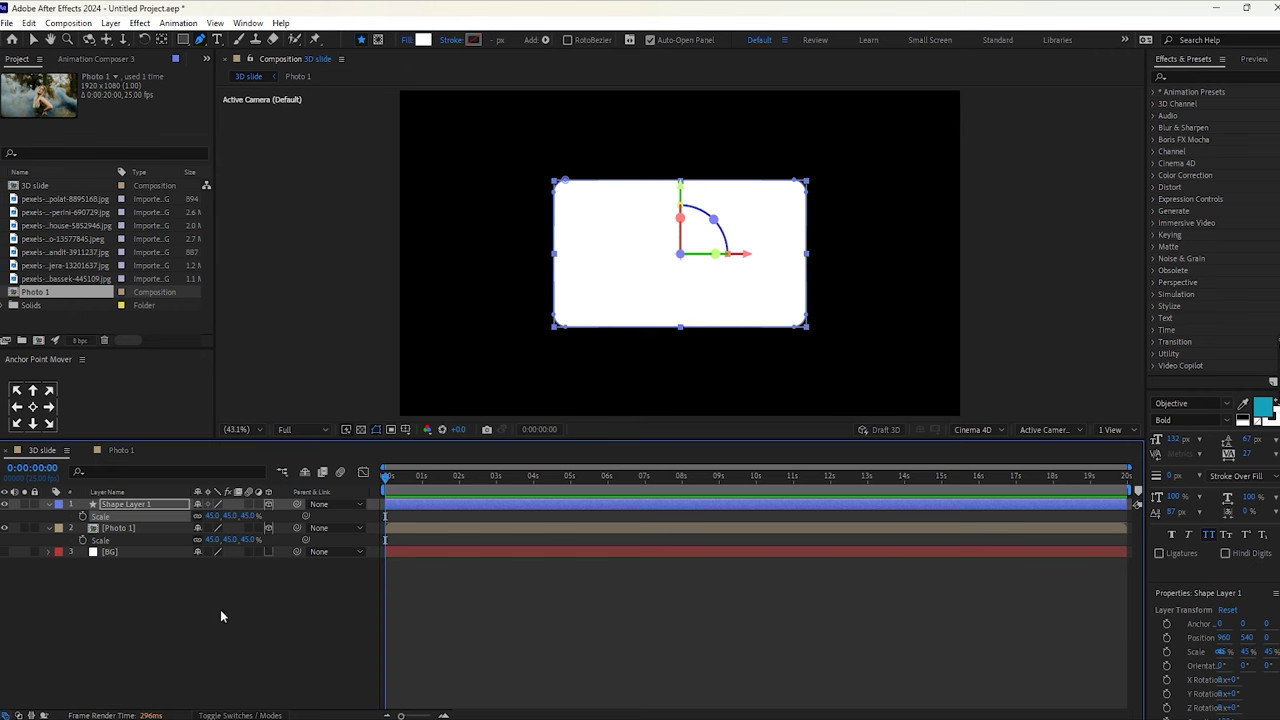
Set Shape Layer 1's Z position to 0.1 to place it behind the photo, and collapse both layers' properties
{"action": "left_click", "coordinate": [118, 502]}
{"action": "key", "text": "p"}
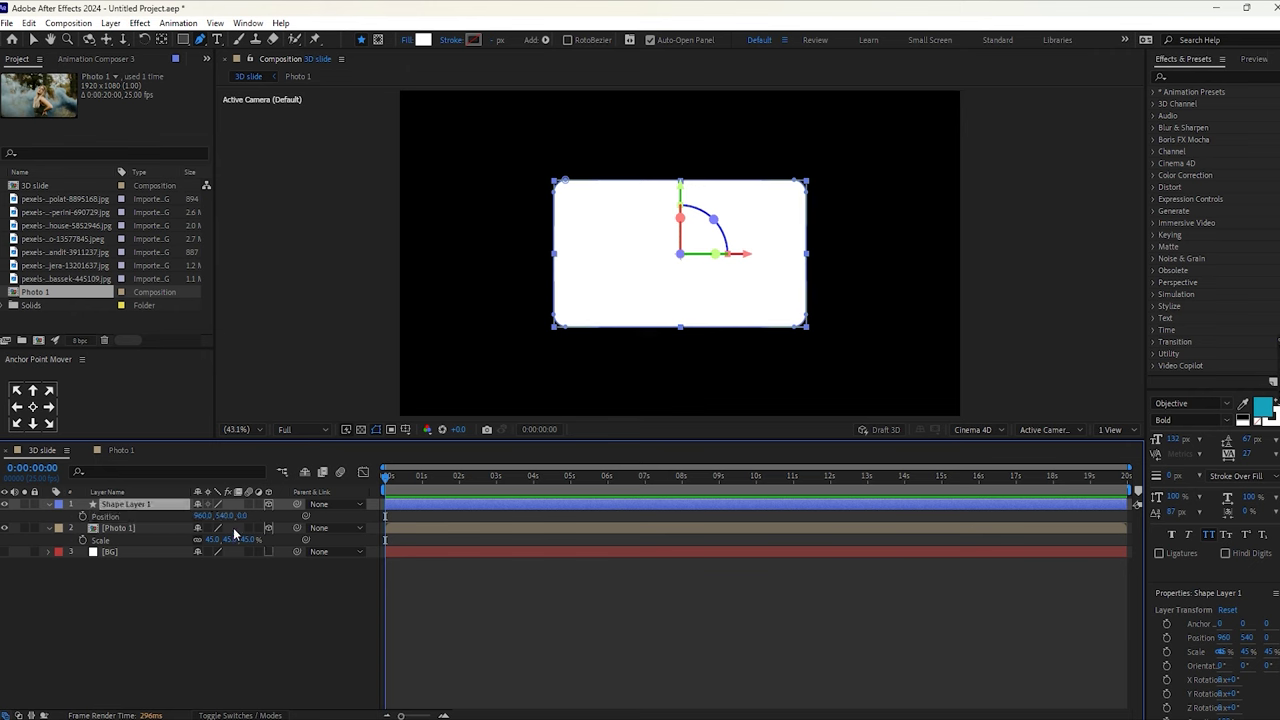
{"action": "left_click", "coordinate": [243, 516]}
{"action": "type", "text": "0.1"}
{"action": "key", "text": "Return"}
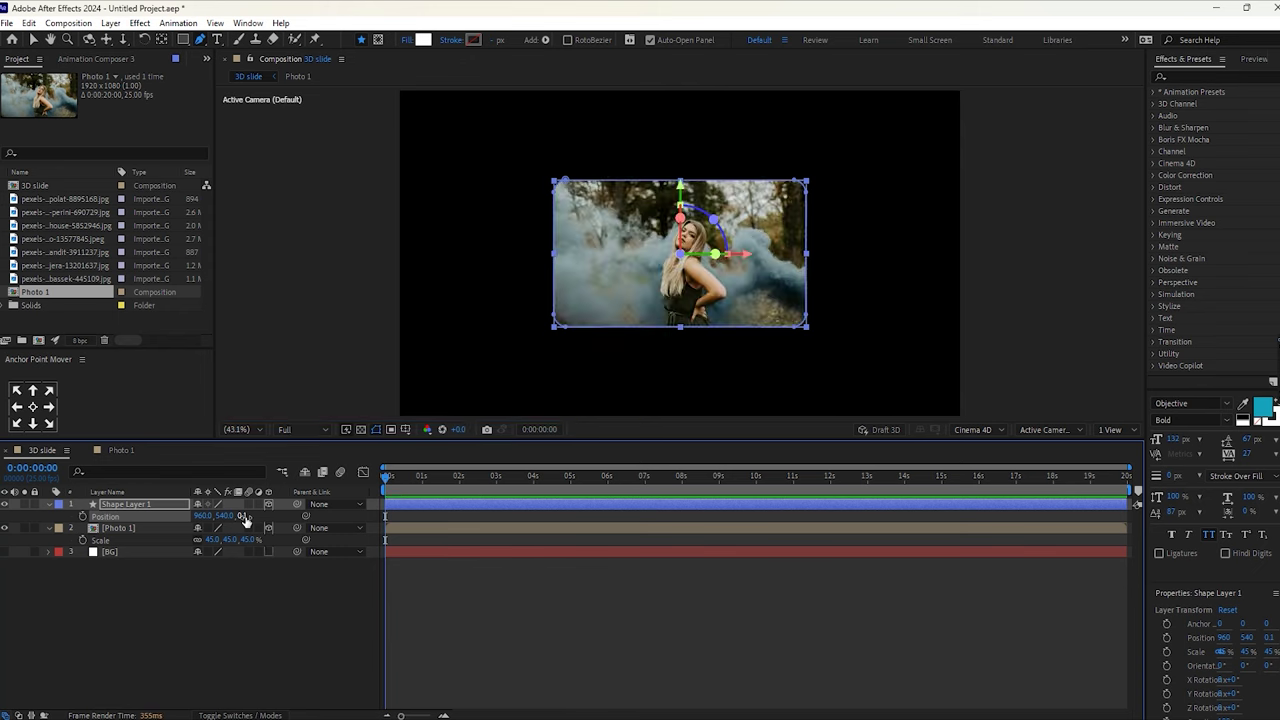
{"action": "left_click", "coordinate": [212, 600]}
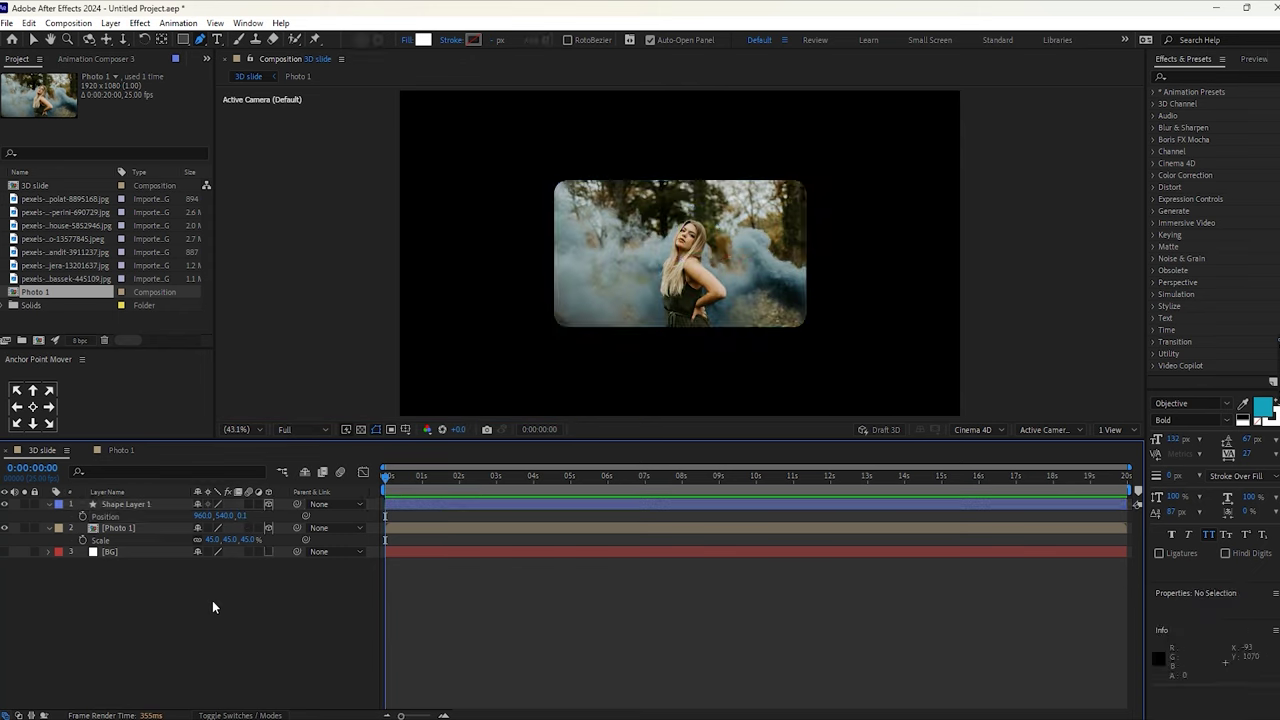
{"action": "left_click", "coordinate": [48, 505]}
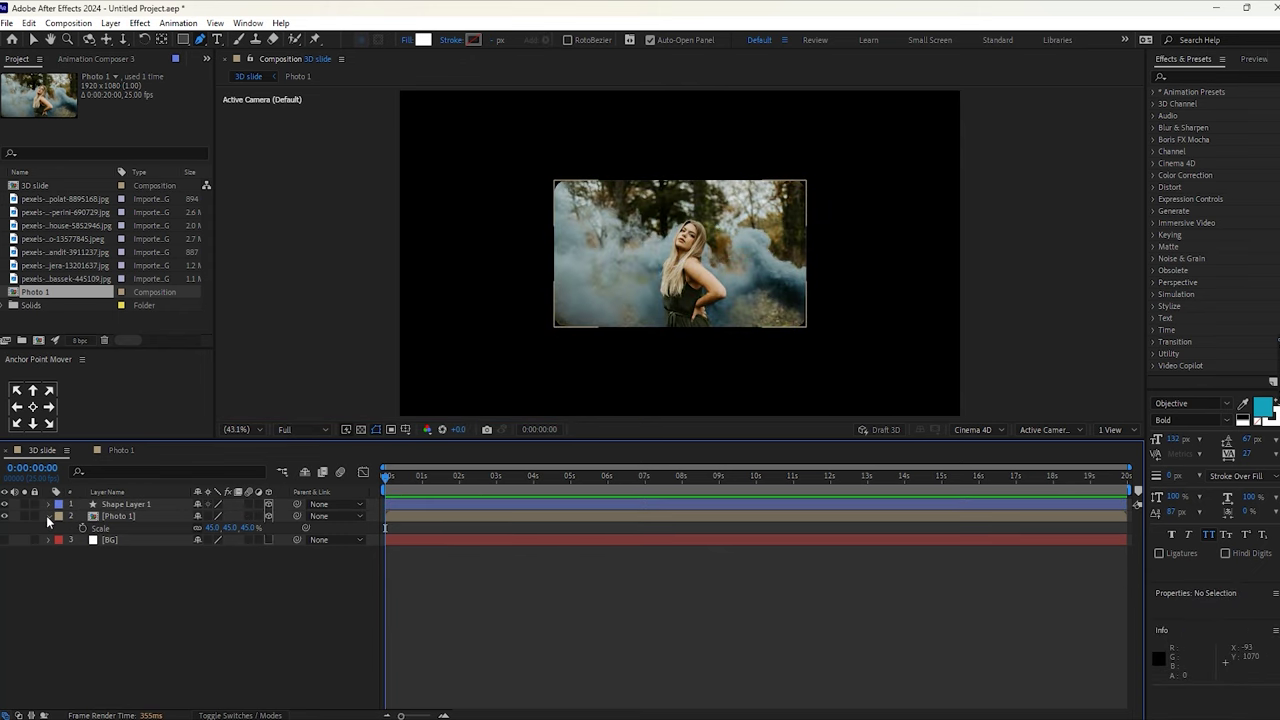
{"action": "left_click", "coordinate": [48, 516]}
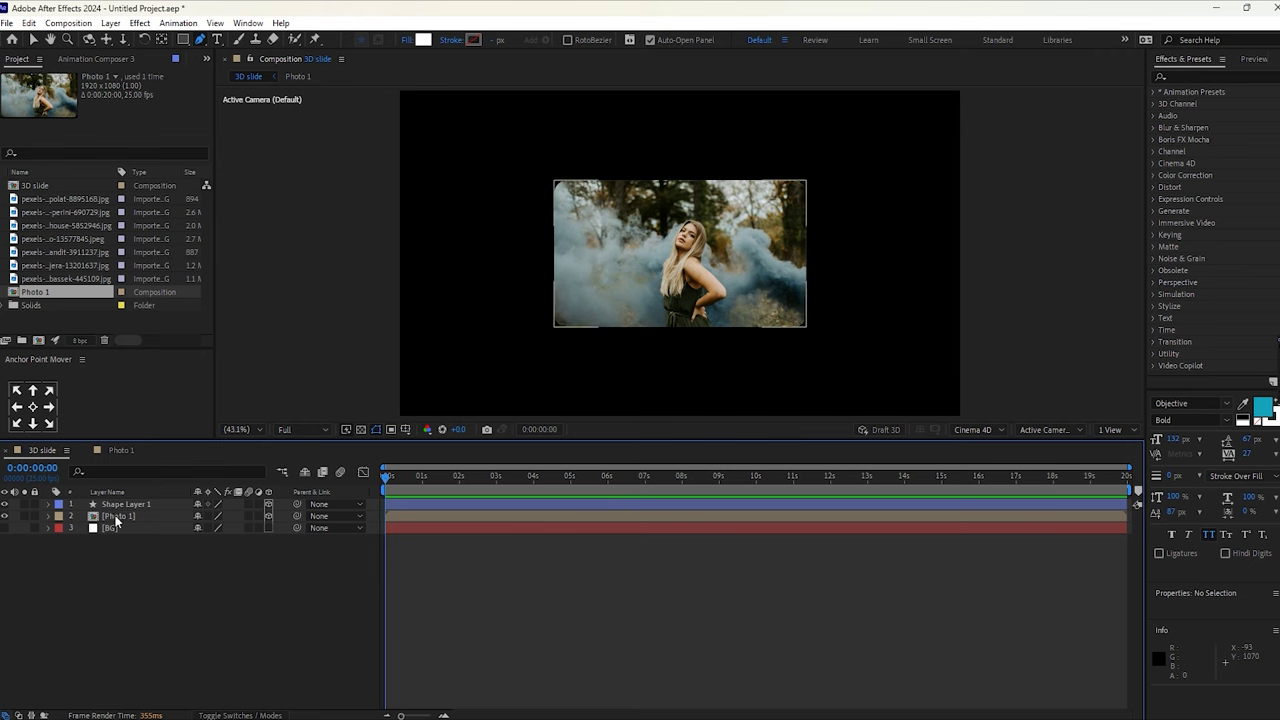
Check the white shape behind the photo with the Photo 1 layer temporarily hidden, and show the photo again
{"action": "left_click", "coordinate": [120, 503]}
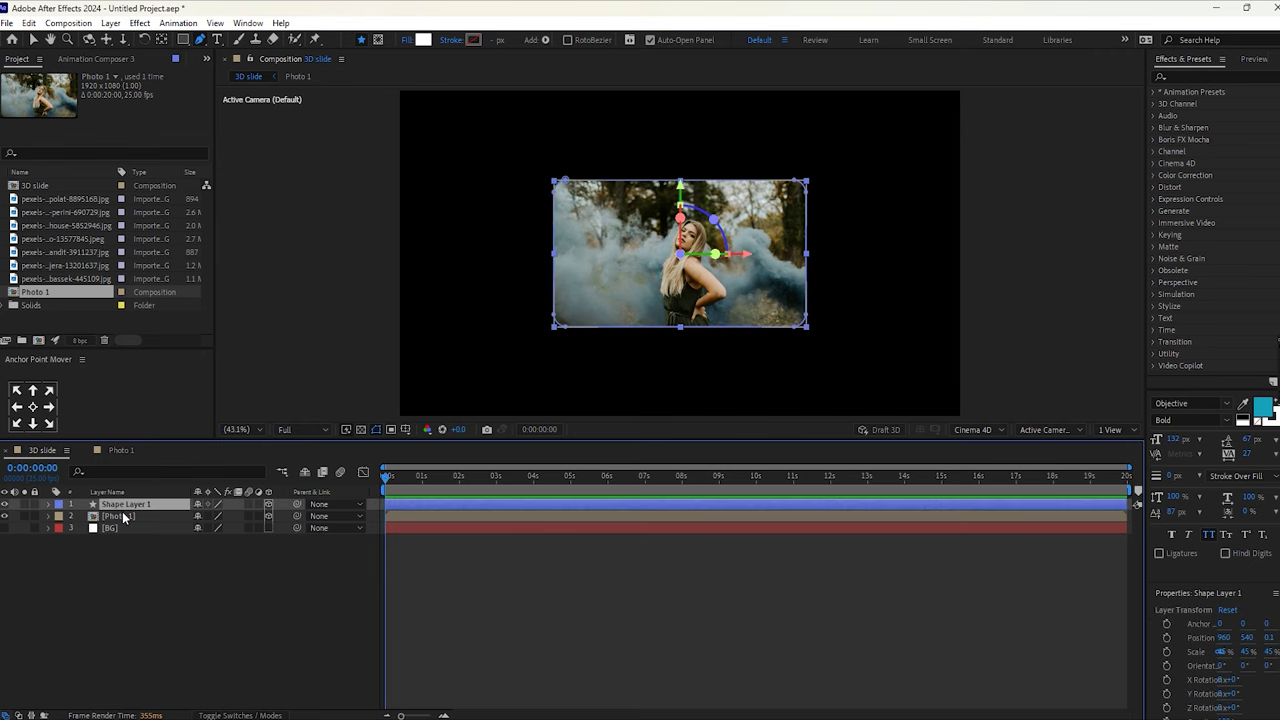
{"action": "left_click", "coordinate": [4, 516]}
{"action": "left_click", "coordinate": [4, 516]}
{"action": "left_click", "coordinate": [4, 516]}
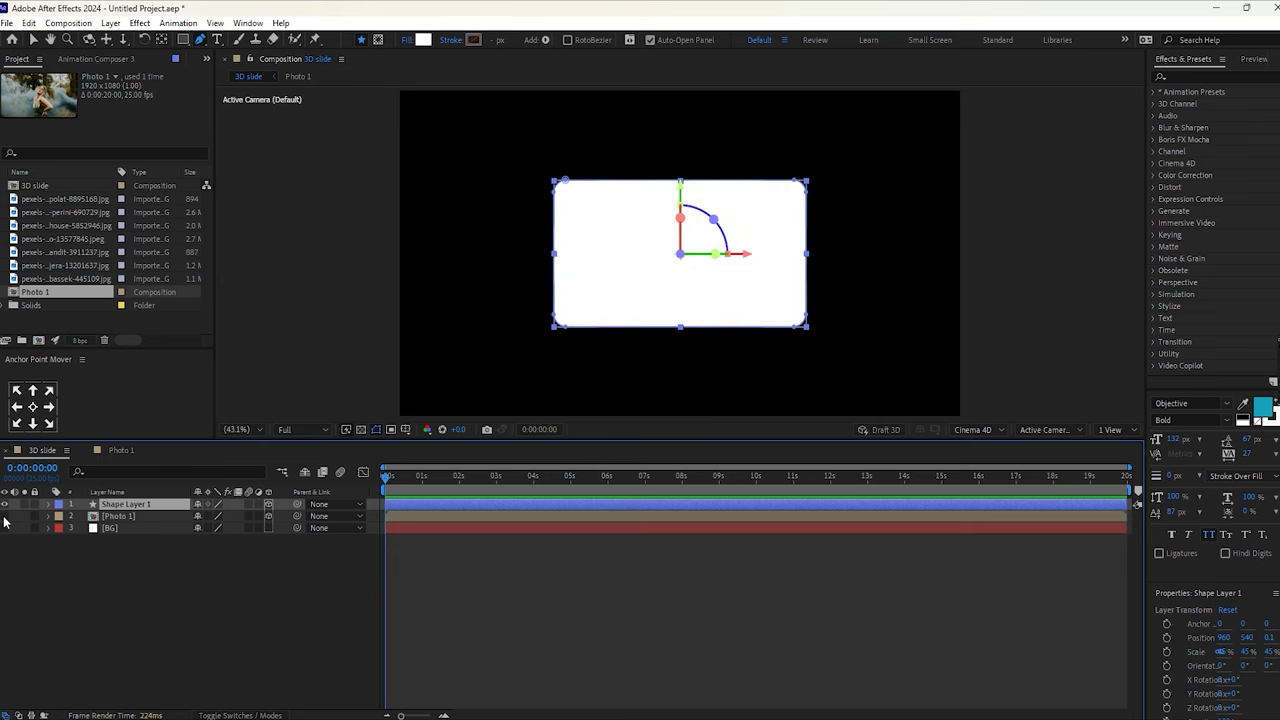
{"action": "left_click", "coordinate": [4, 516]}
{"action": "left_click", "coordinate": [162, 634]}
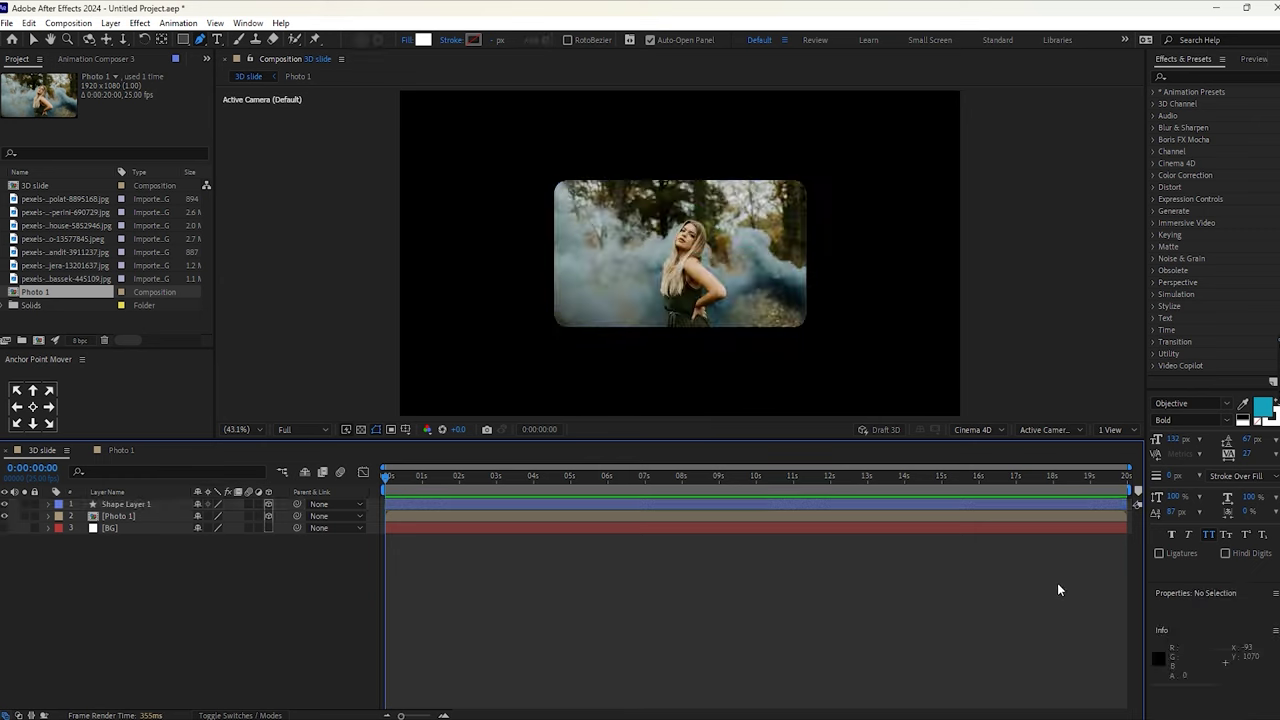
Display the composition in 2 Views with the second view set to Top, and activate the Selection tool
{"action": "left_click", "coordinate": [1112, 431]}
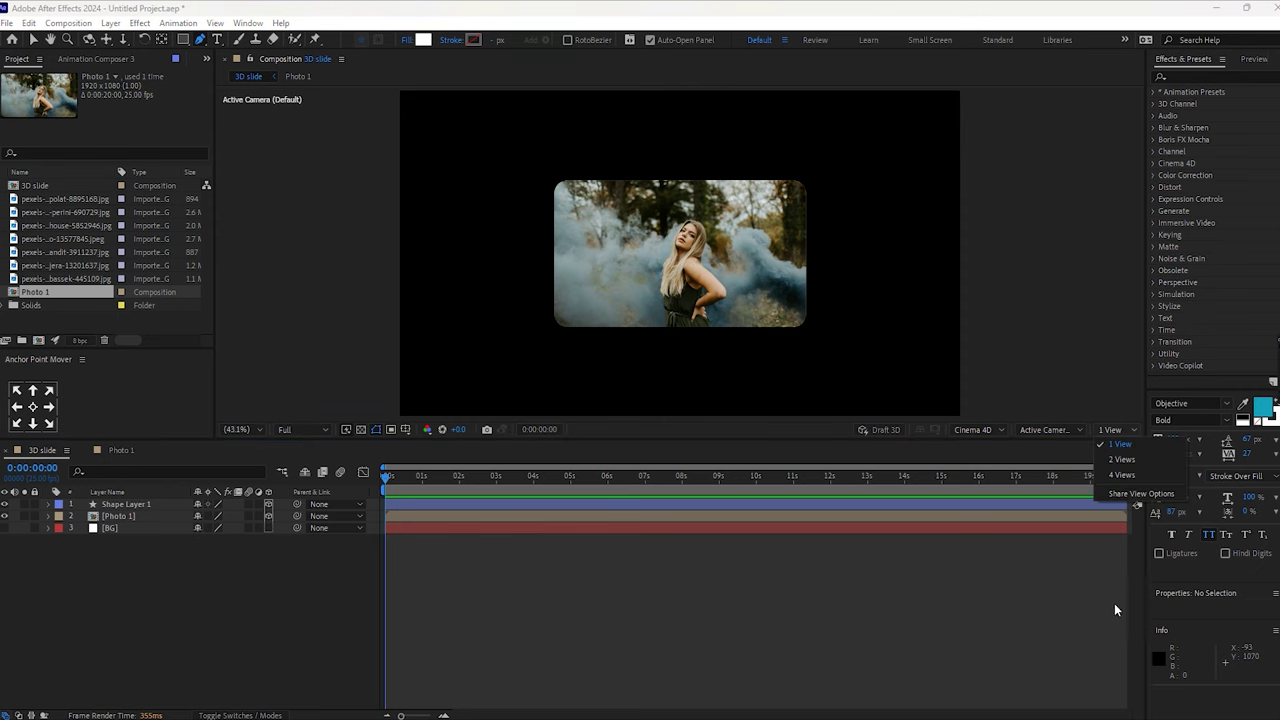
{"action": "left_click", "coordinate": [1110, 462]}
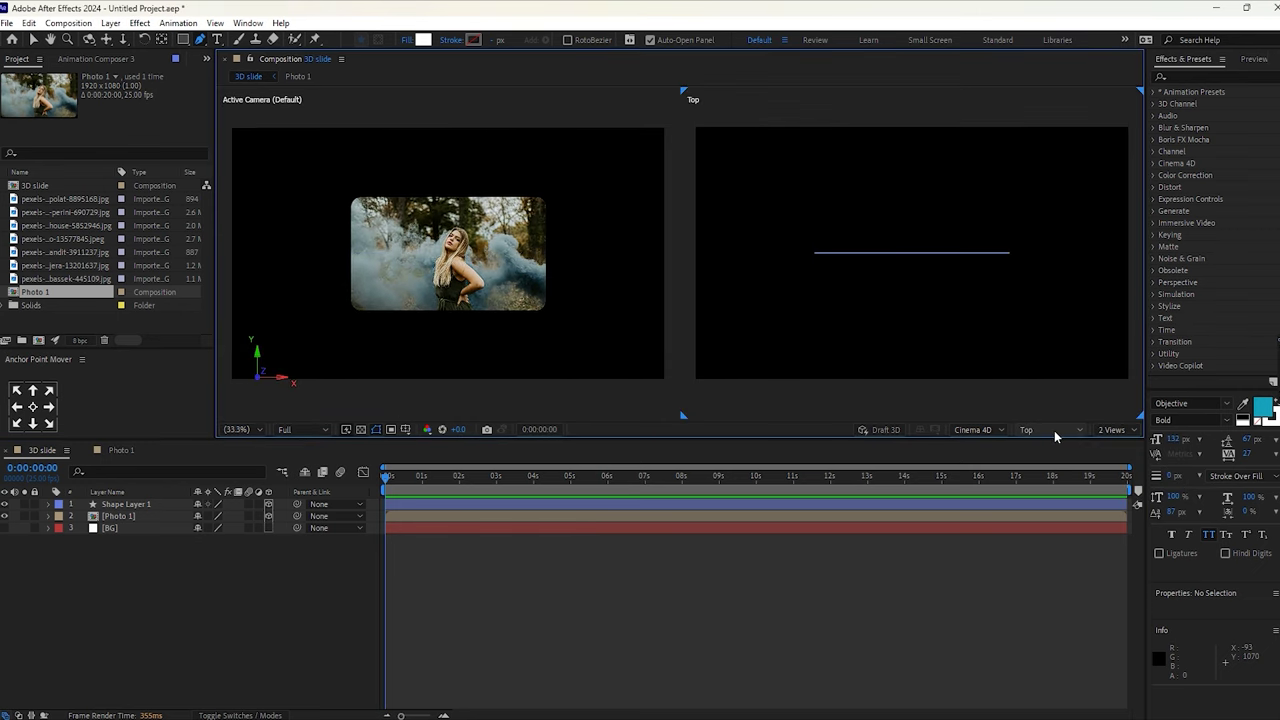
{"action": "left_click", "coordinate": [1054, 430]}
{"action": "left_click", "coordinate": [1047, 455]}
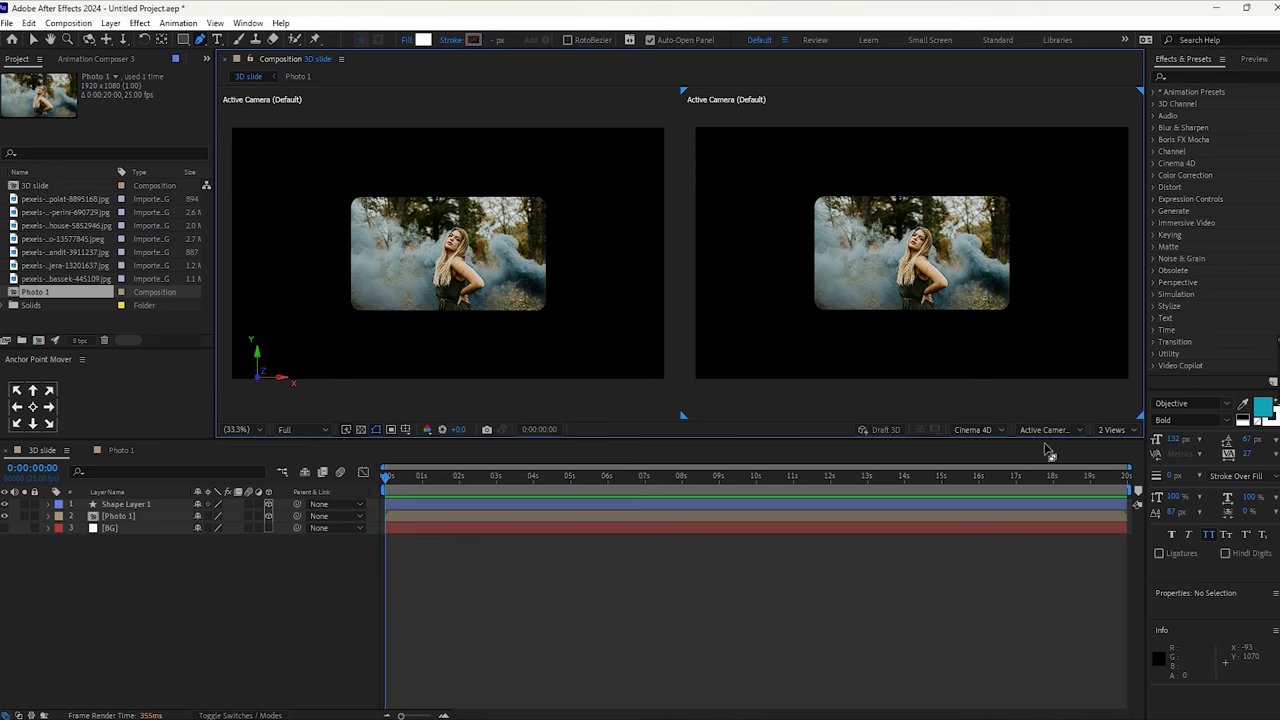
{"action": "left_click", "coordinate": [1046, 432]}
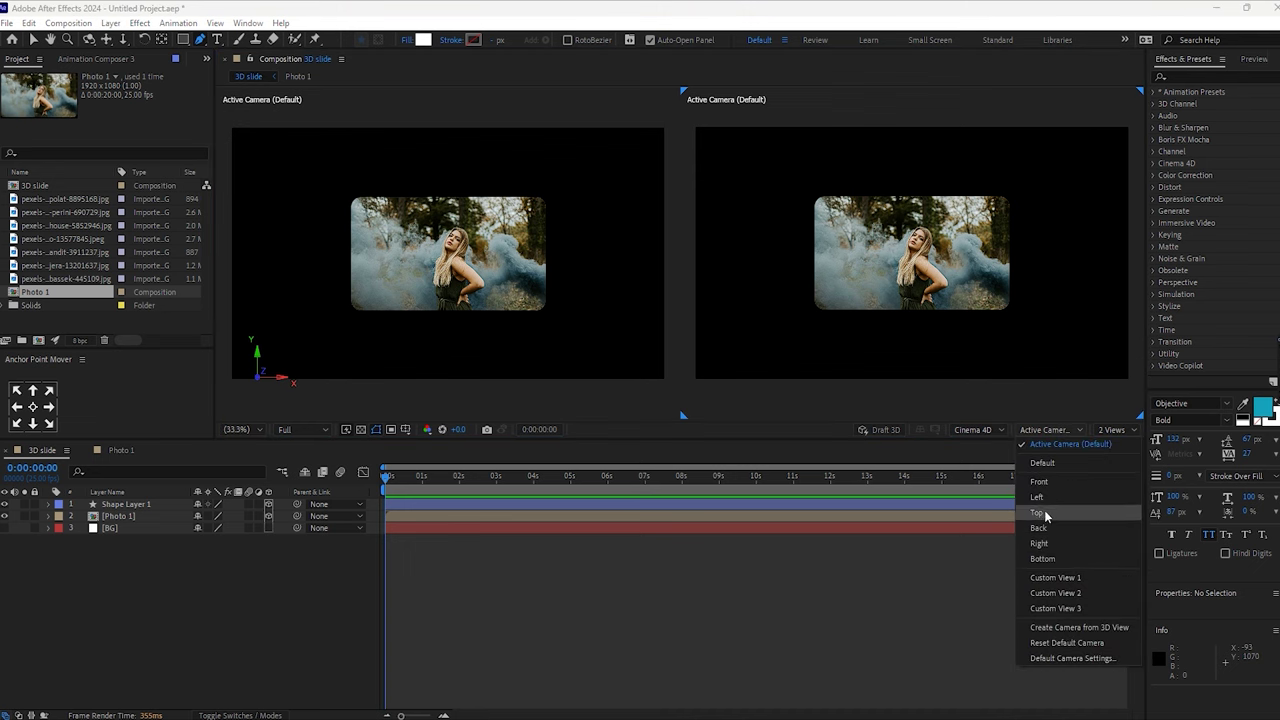
{"action": "left_click", "coordinate": [1046, 514]}
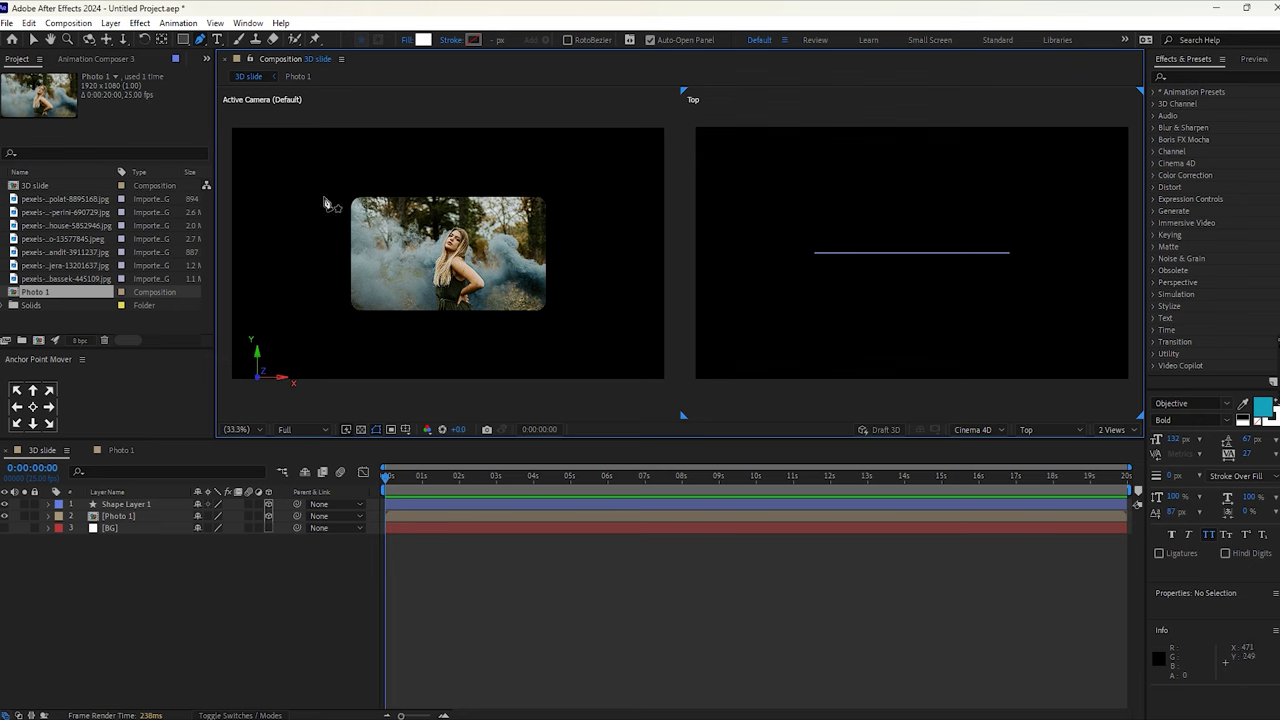
{"action": "left_click", "coordinate": [33, 39]}
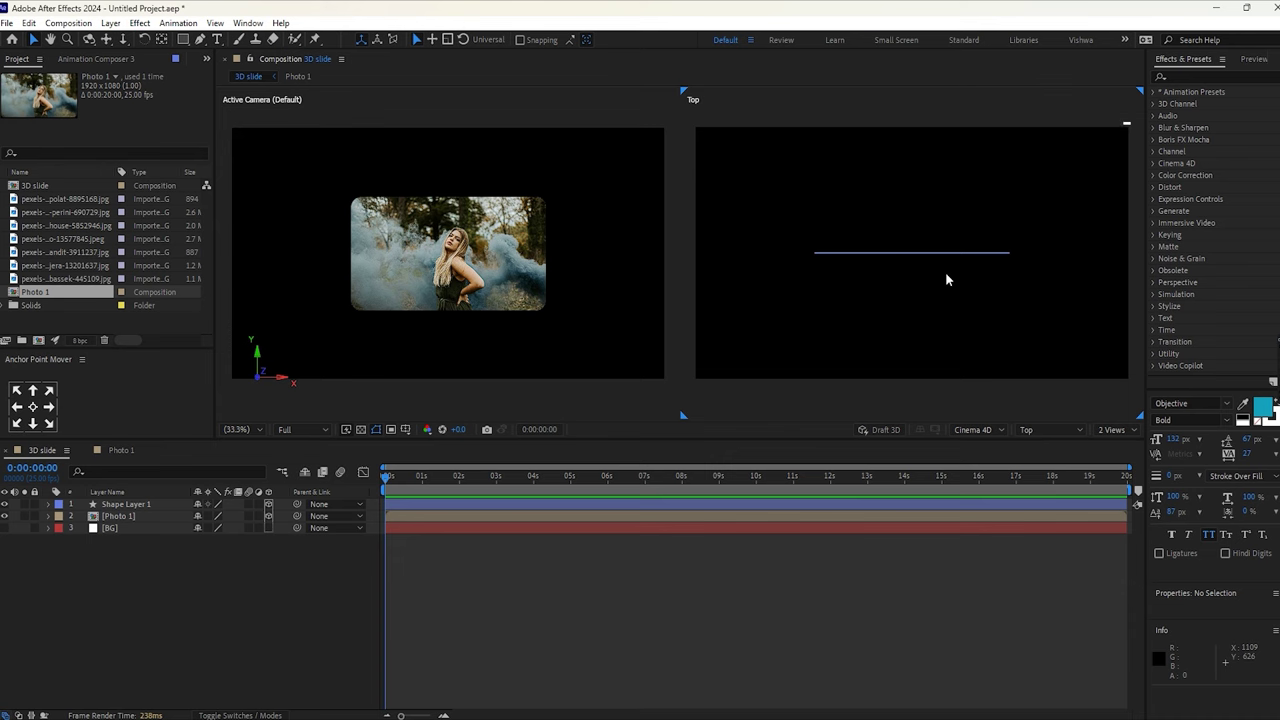
Extrude Shape Layer 1 by setting the Extrusion Depth in its Geometry Options to 80
{"action": "left_click", "coordinate": [117, 510]}
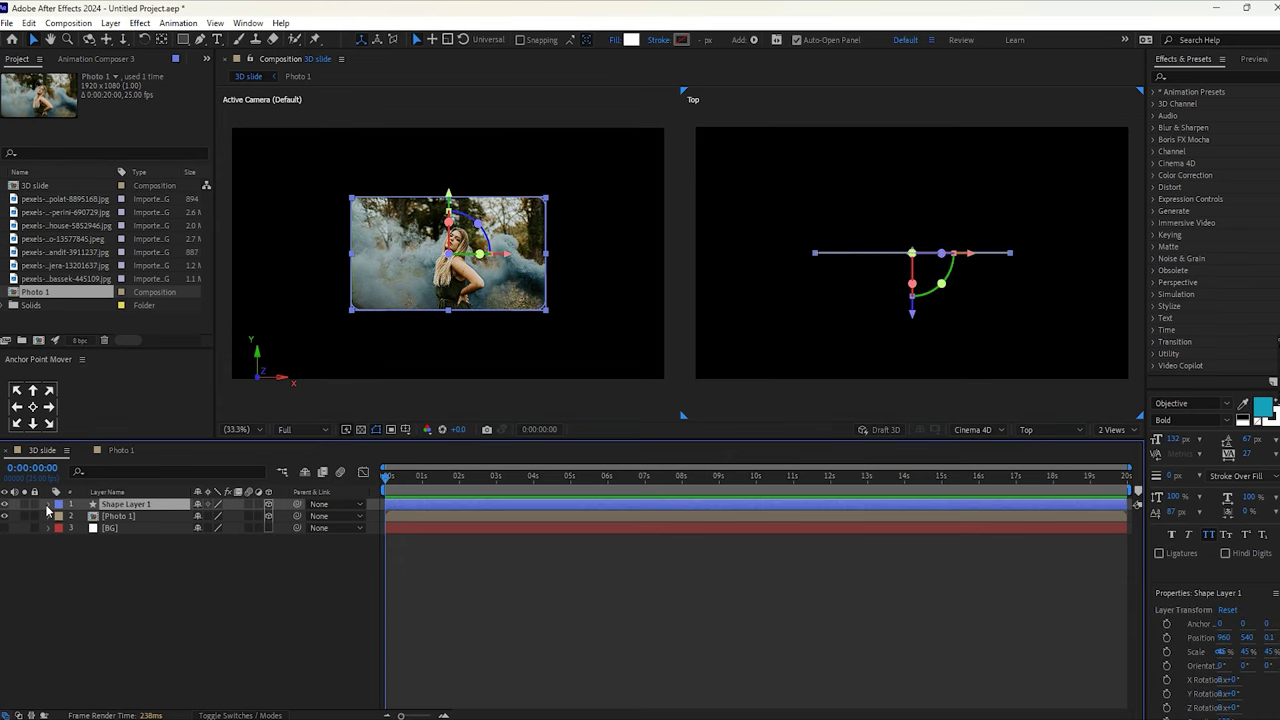
{"action": "left_click", "coordinate": [47, 508]}
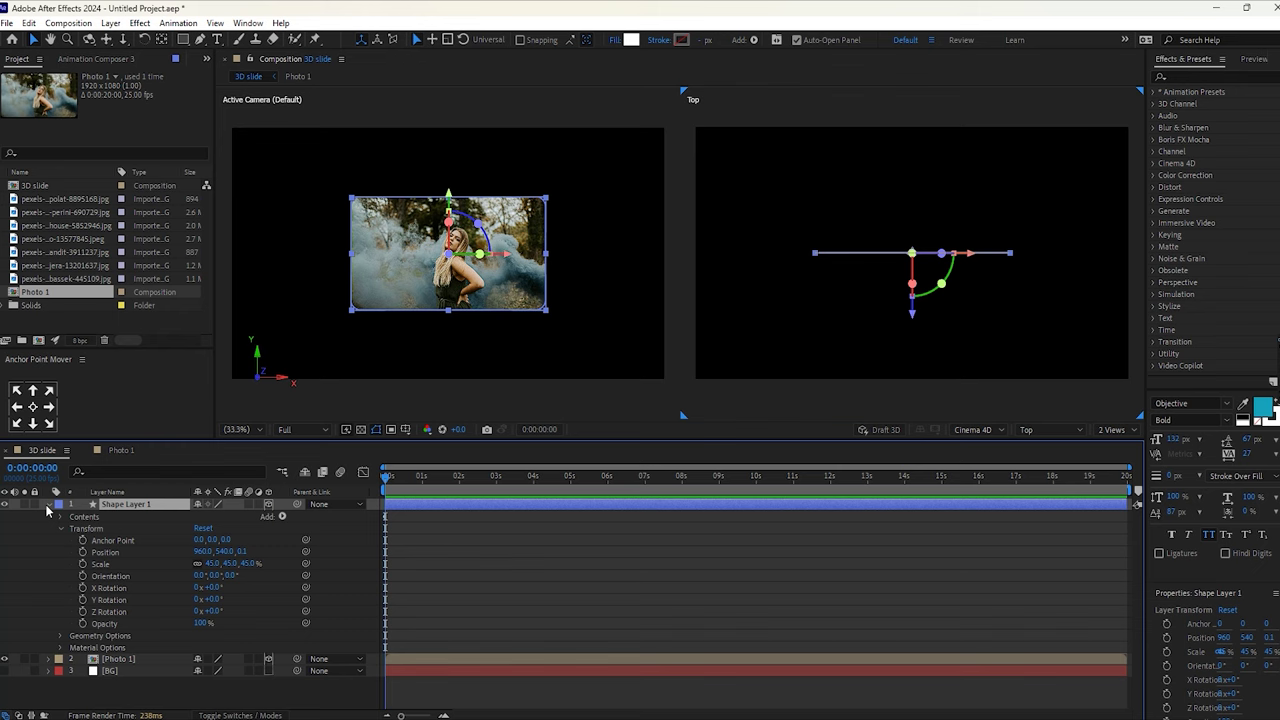
{"action": "left_click", "coordinate": [60, 528]}
{"action": "left_click", "coordinate": [60, 540]}
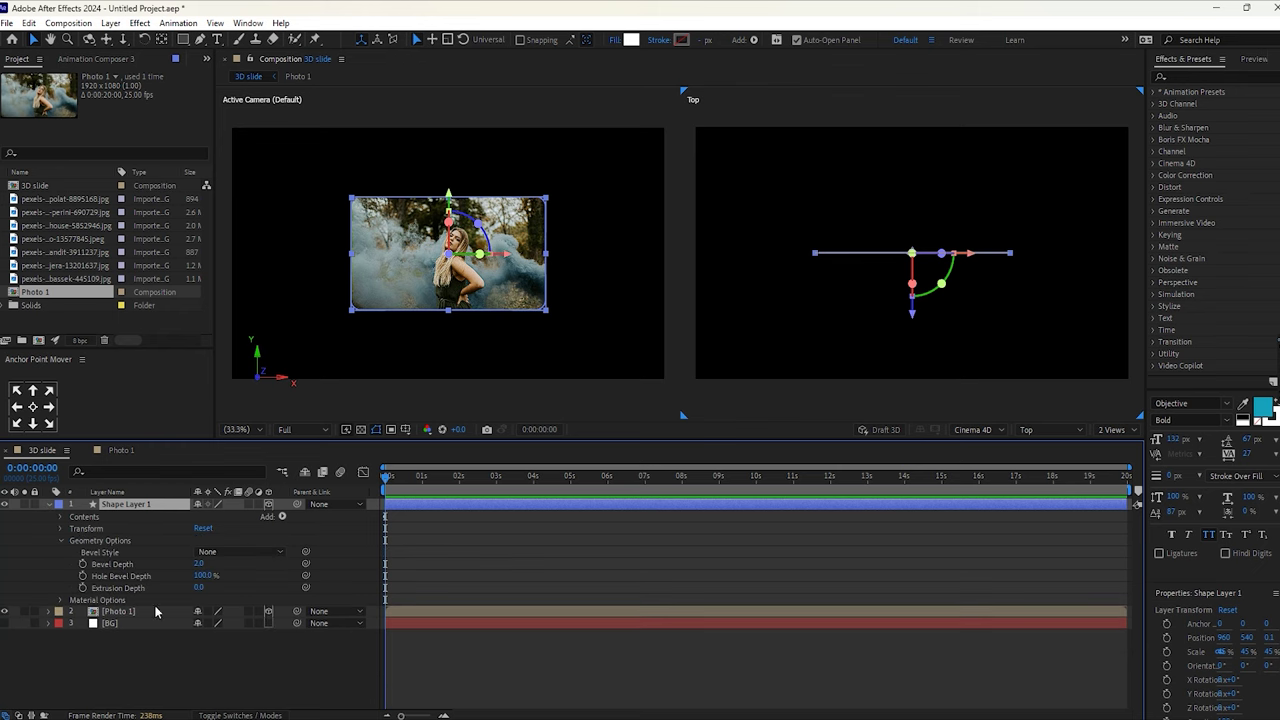
{"action": "left_click_drag", "start_coordinate": [198, 587], "coordinate": [274, 590]}
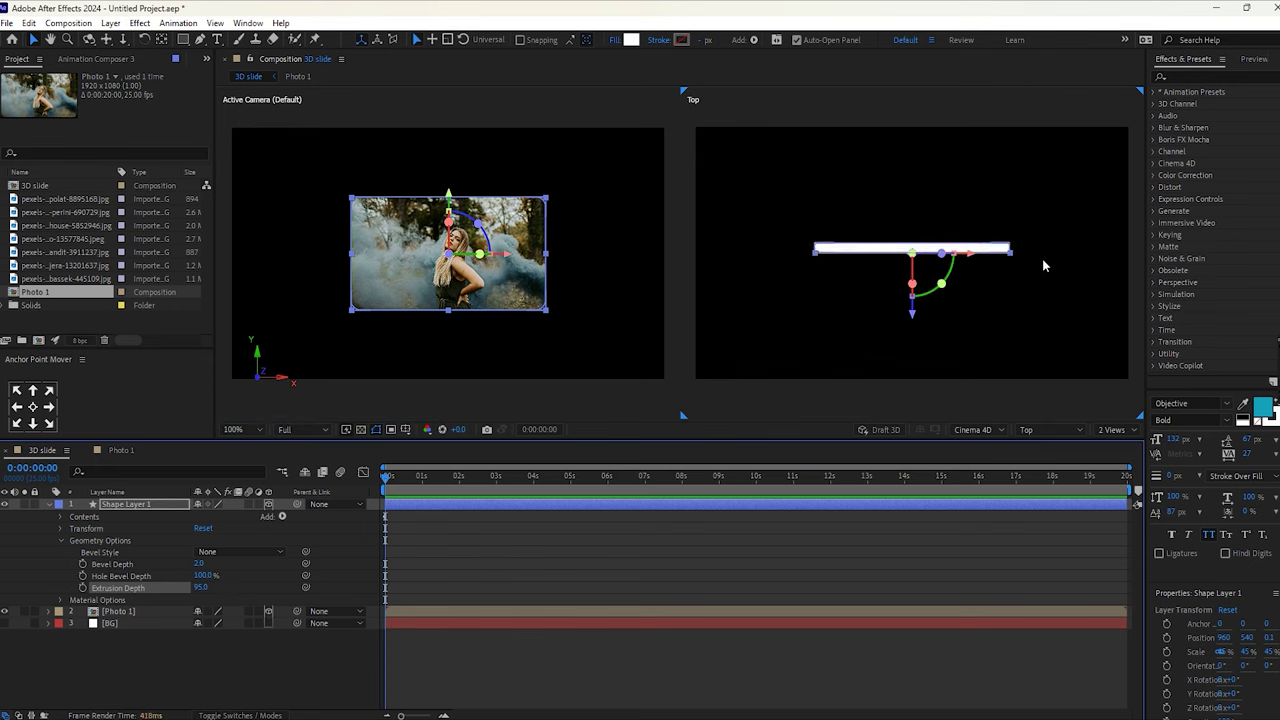
{"action": "scroll", "coordinate": [1042, 265], "scroll_direction": "down", "scroll_amount": 1}
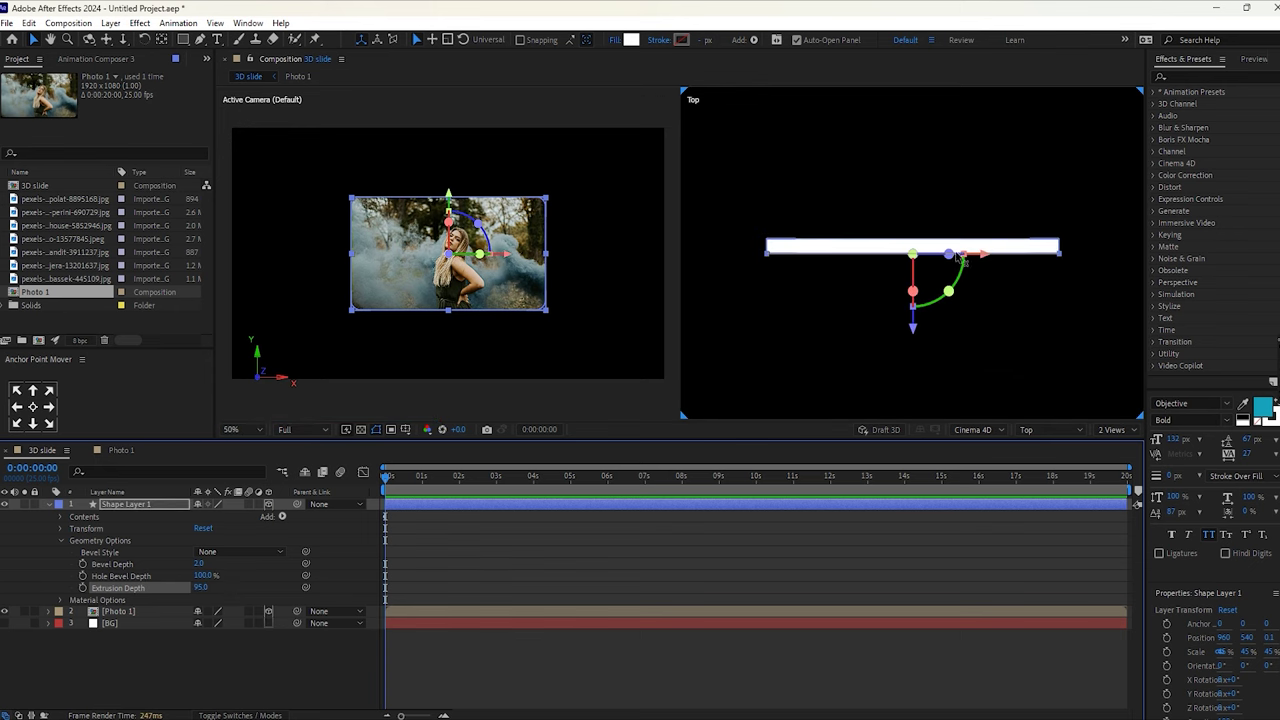
{"action": "left_click_drag", "start_coordinate": [200, 588], "coordinate": [160, 590]}
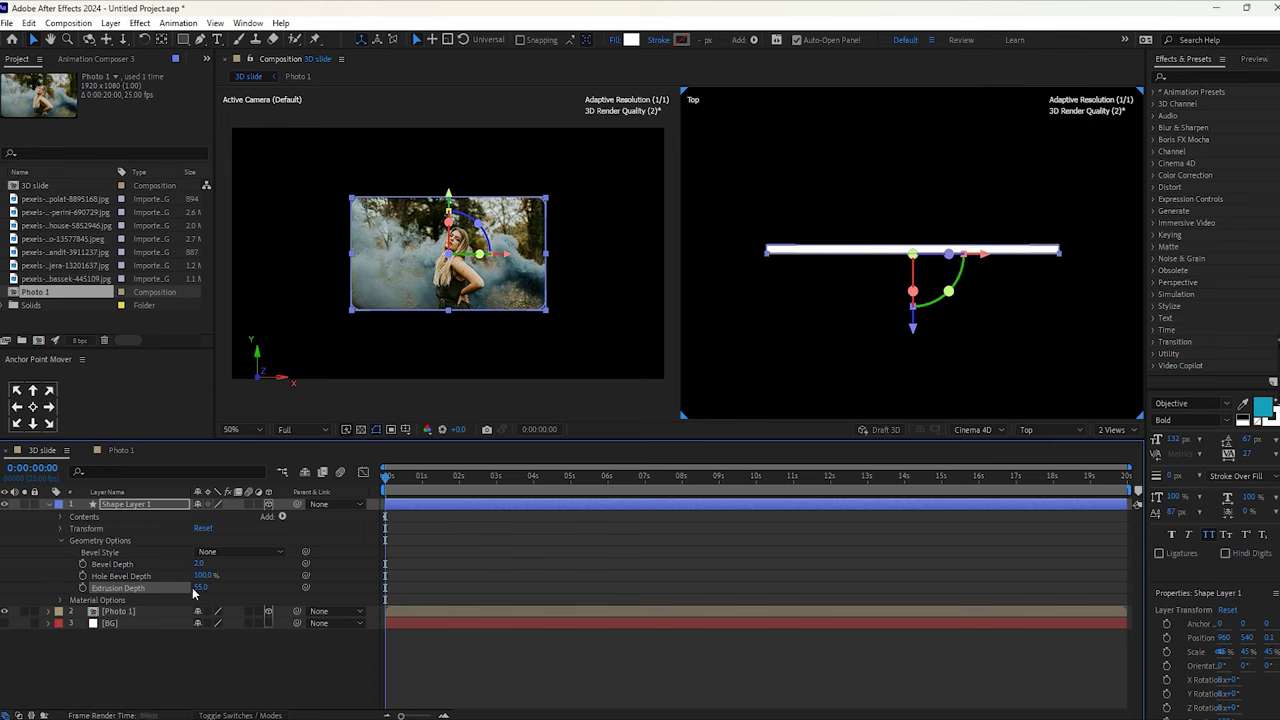
{"action": "left_click", "coordinate": [198, 588]}
{"action": "type", "text": "80"}
{"action": "key", "text": "Return"}
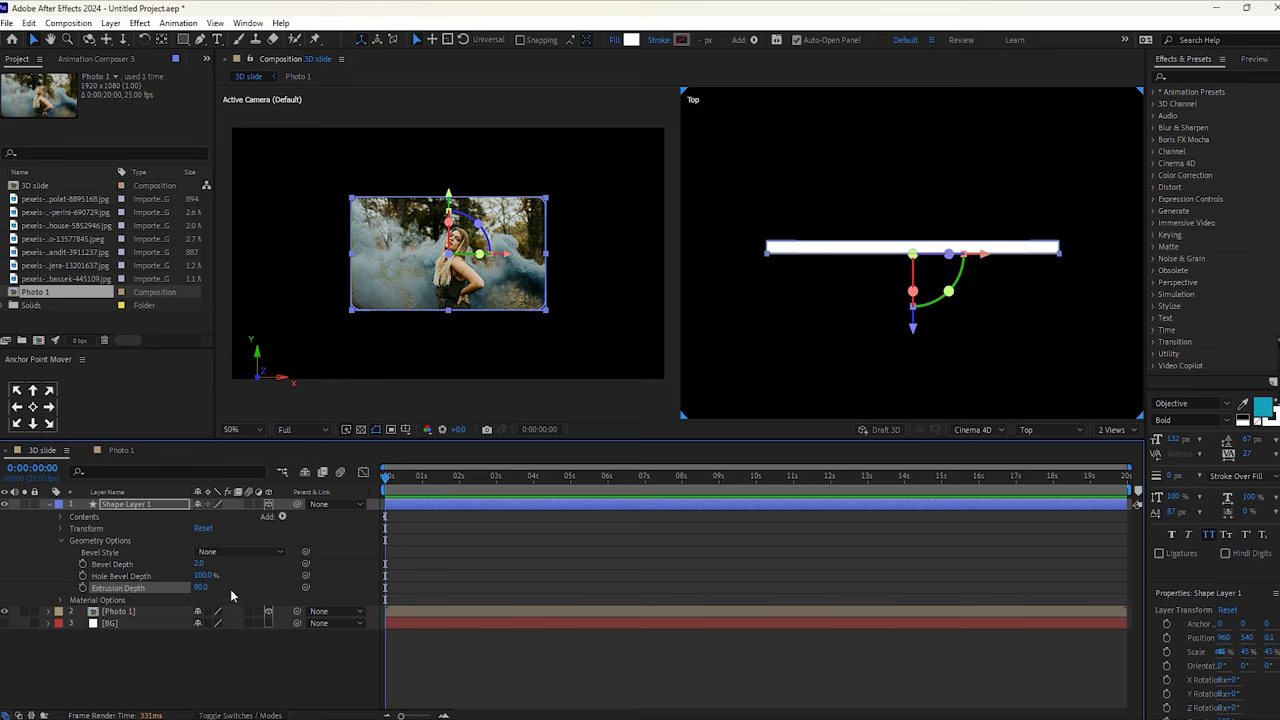
Compare the Geometry Options of the Photo 1 layer with those of Shape Layer 1, and collapse both layers' properties
{"action": "left_click", "coordinate": [230, 589]}
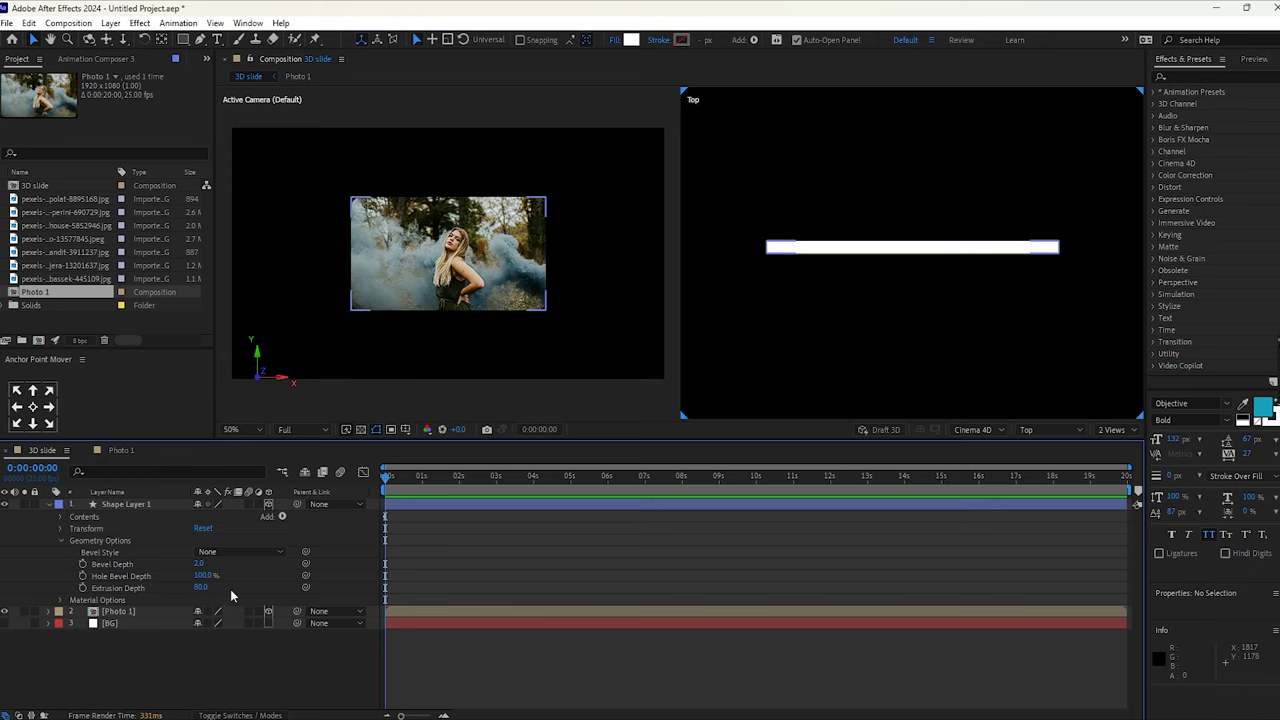
{"action": "left_click", "coordinate": [49, 506]}
{"action": "left_click", "coordinate": [120, 517]}
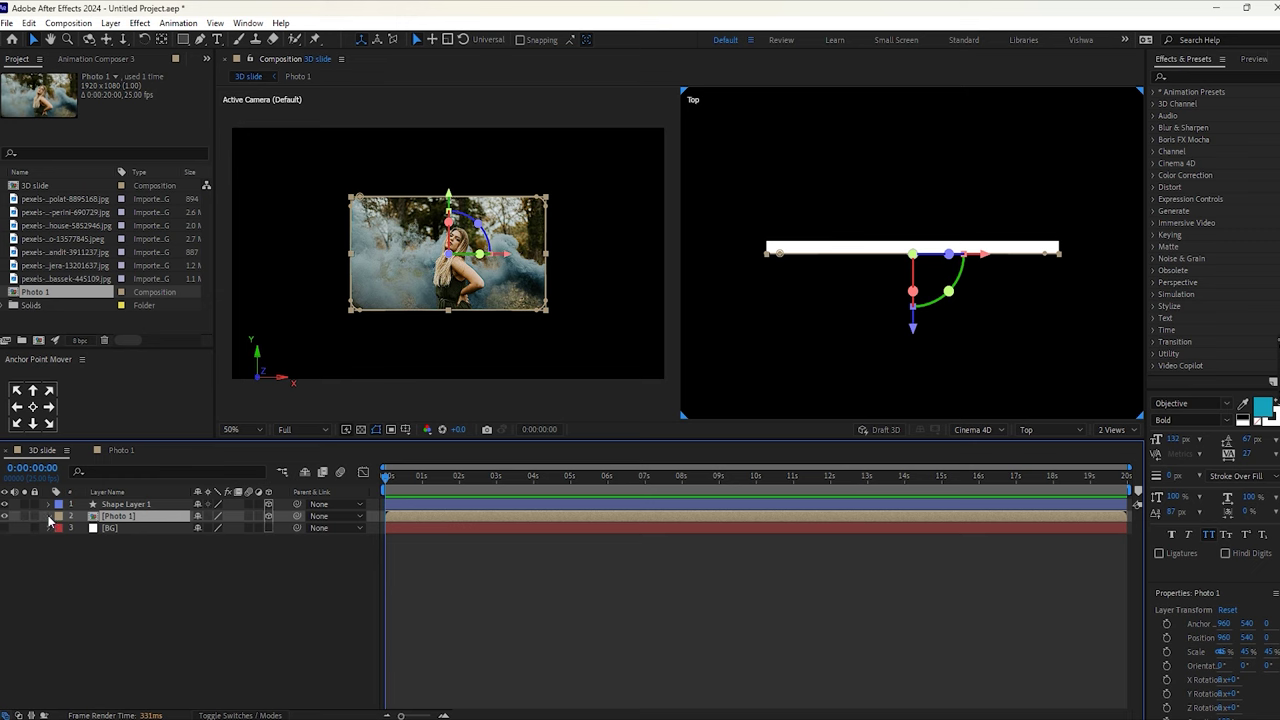
{"action": "left_click", "coordinate": [49, 517]}
{"action": "left_click", "coordinate": [61, 648]}
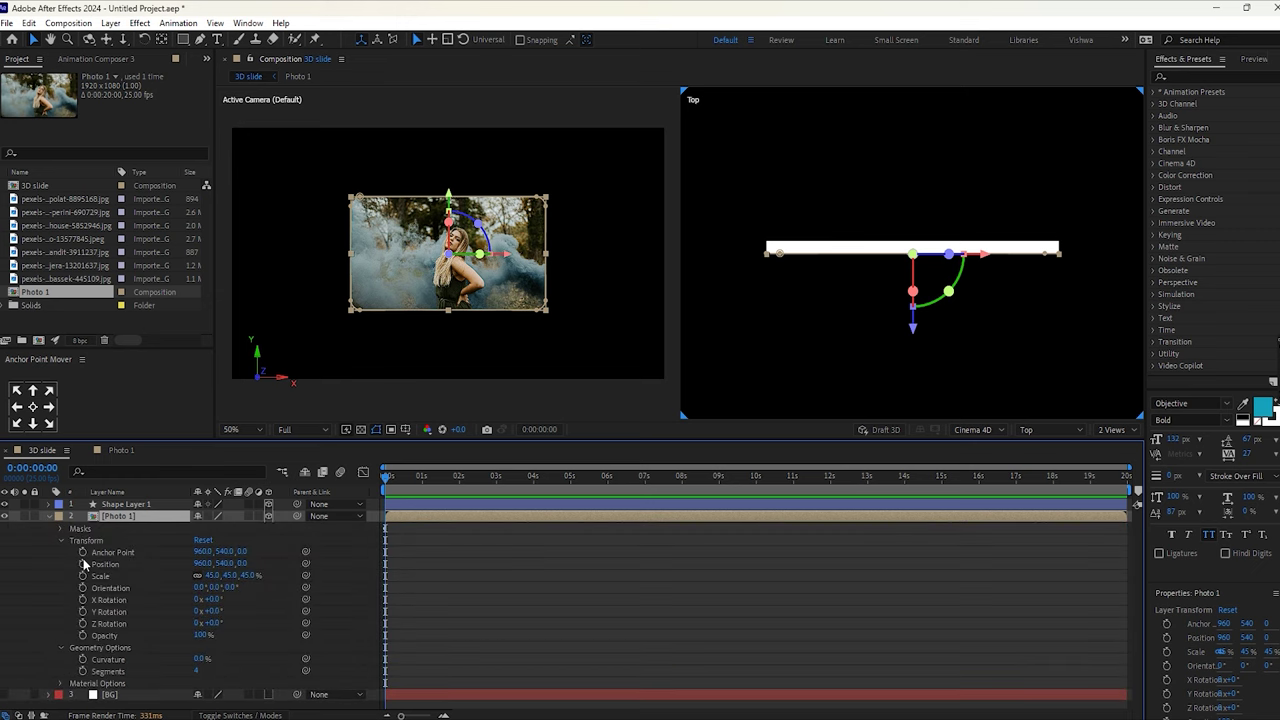
{"action": "left_click", "coordinate": [49, 504]}
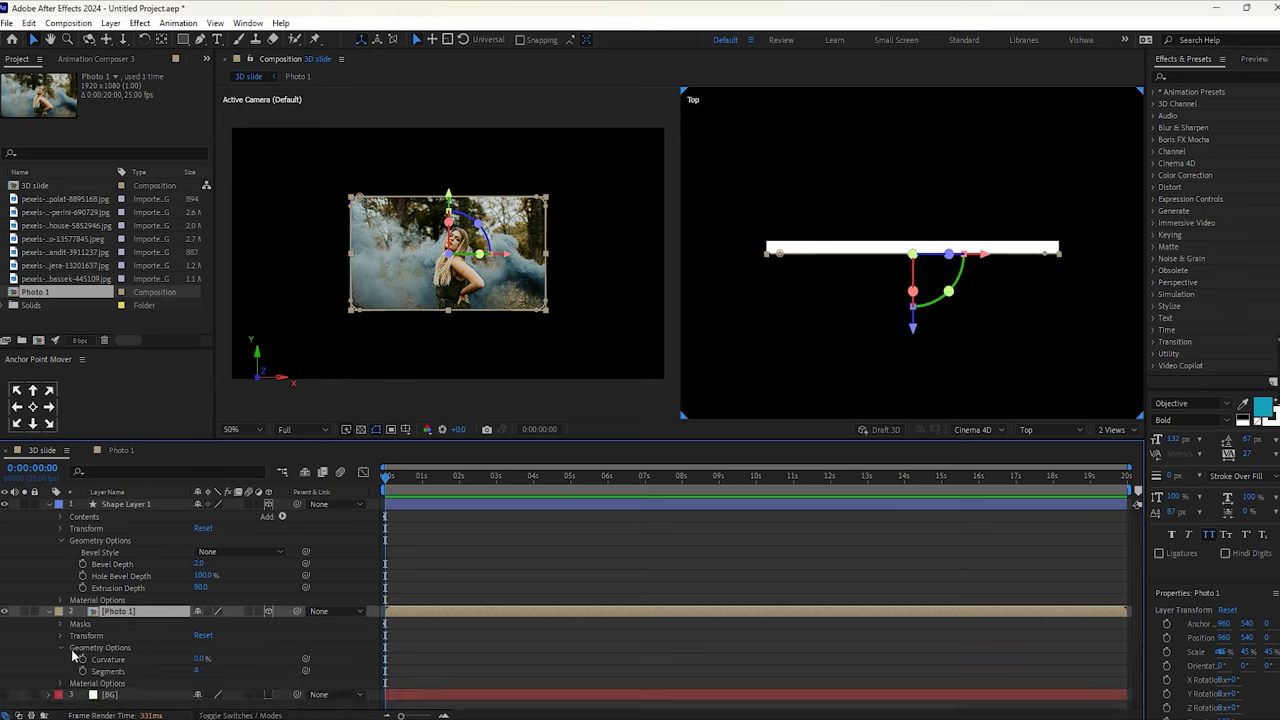
{"action": "left_click", "coordinate": [62, 648]}
{"action": "left_click", "coordinate": [49, 612]}
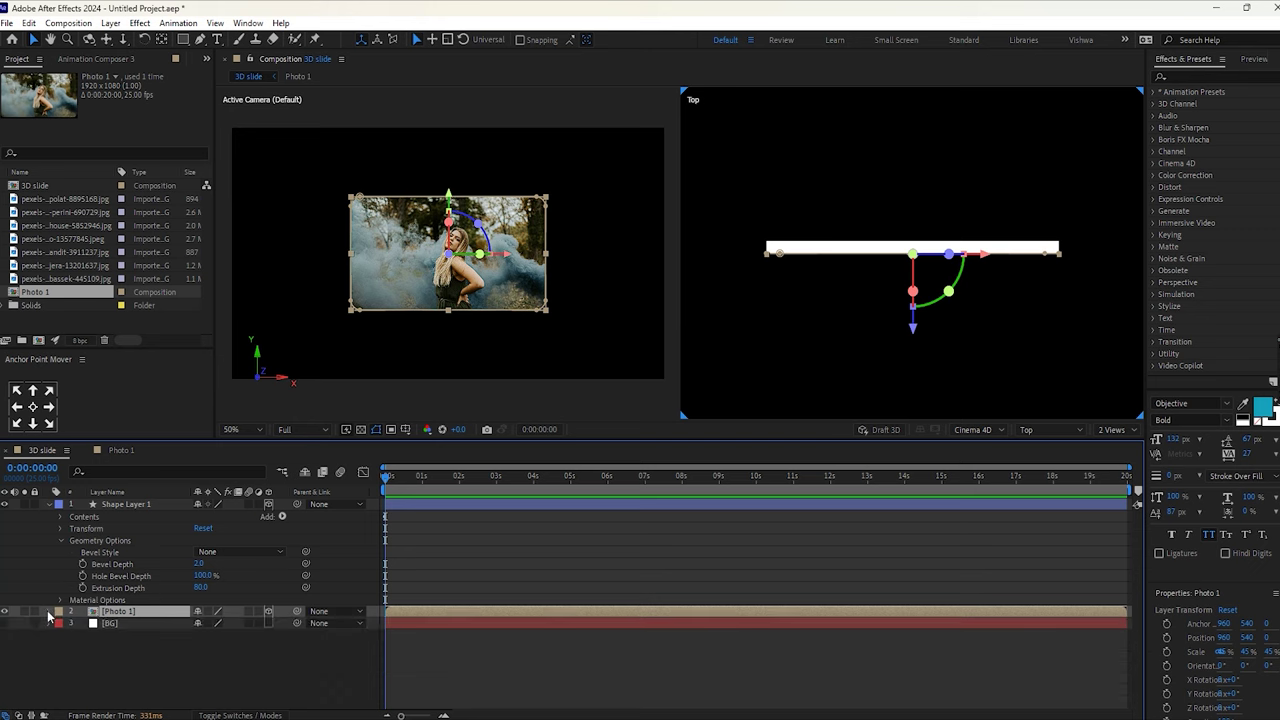
{"action": "left_click", "coordinate": [49, 505]}
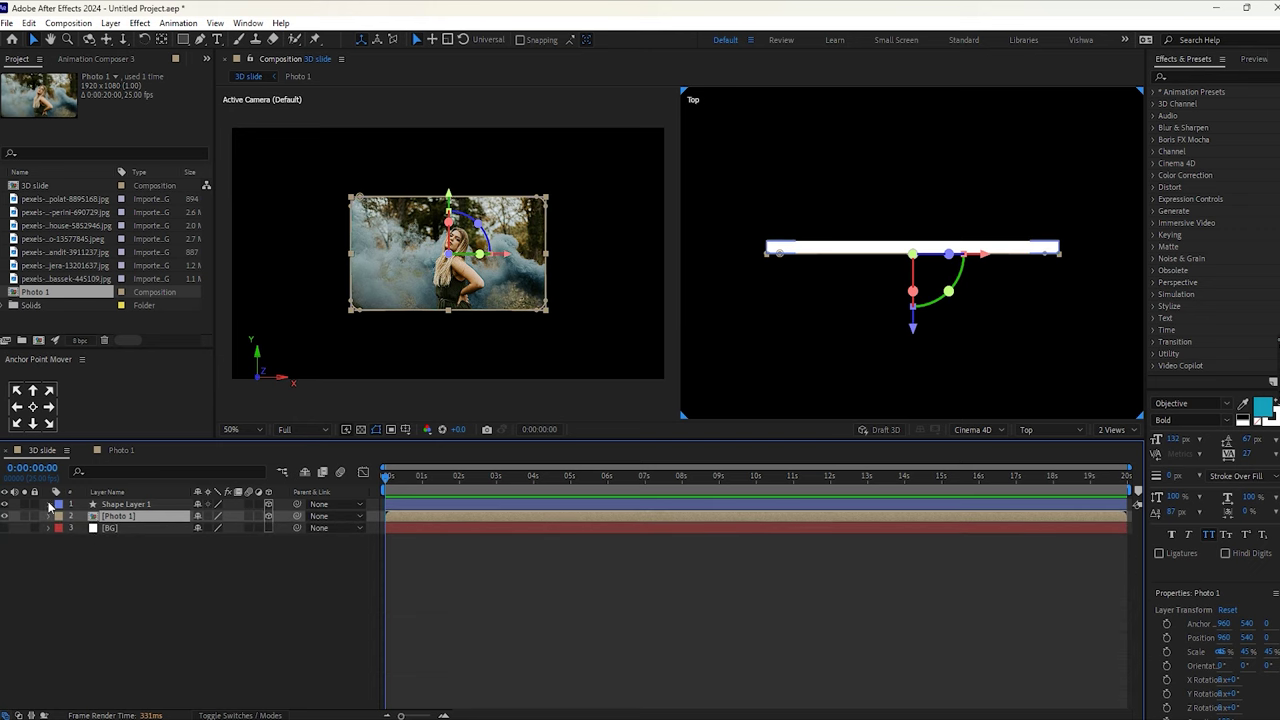
{"action": "left_click", "coordinate": [169, 594]}
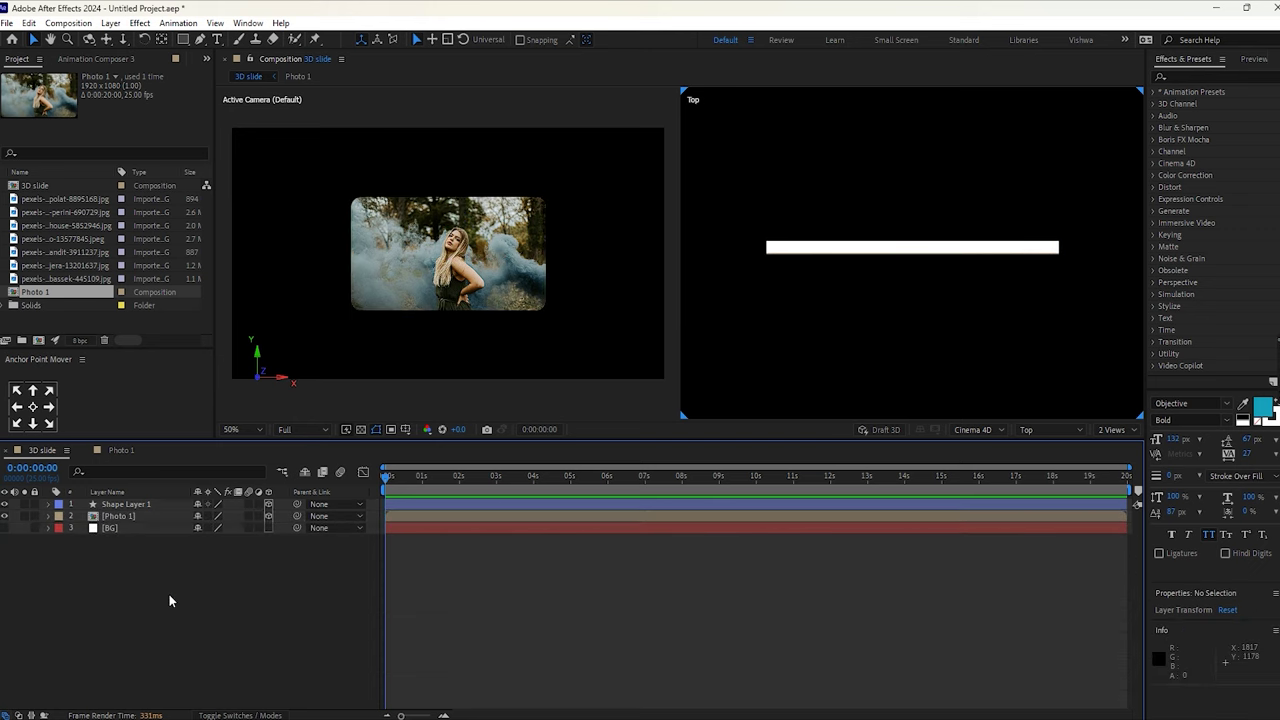
Return the composition to 1 View showing Active Camera (Default)
{"action": "left_click", "coordinate": [1126, 429]}
{"action": "left_click", "coordinate": [1118, 444]}
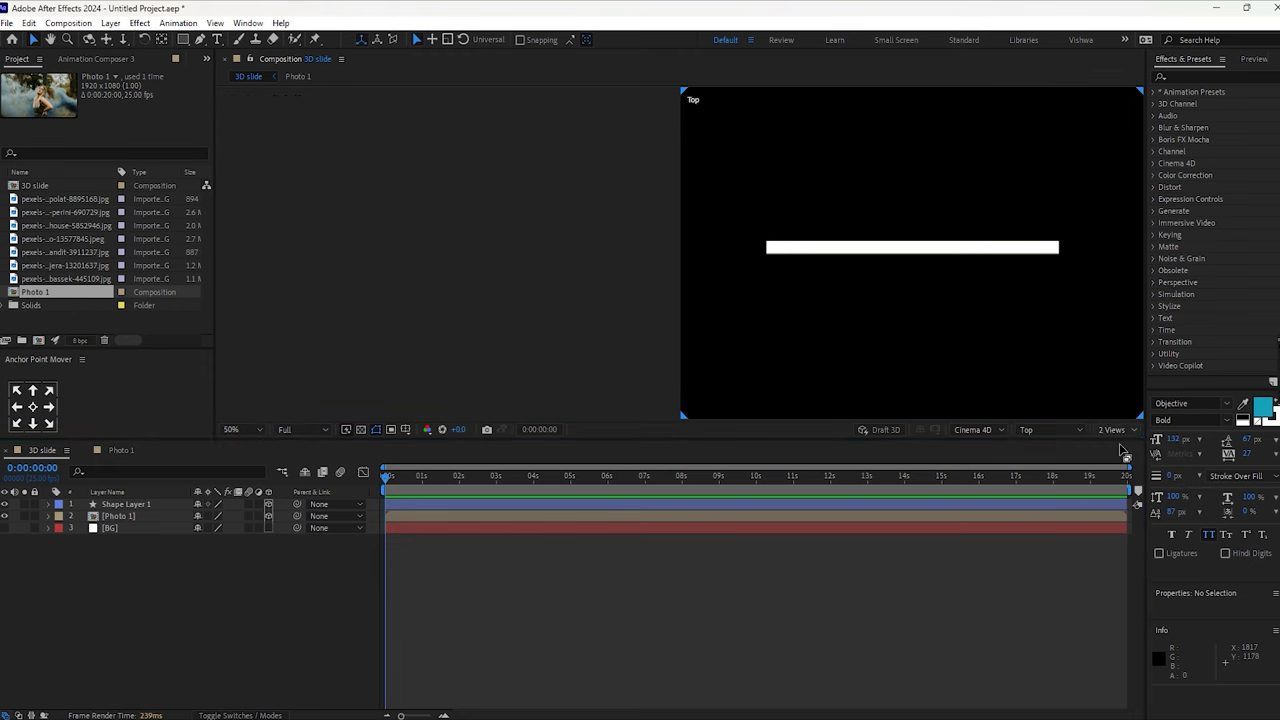
{"action": "left_click", "coordinate": [1062, 429]}
{"action": "left_click", "coordinate": [1059, 443]}
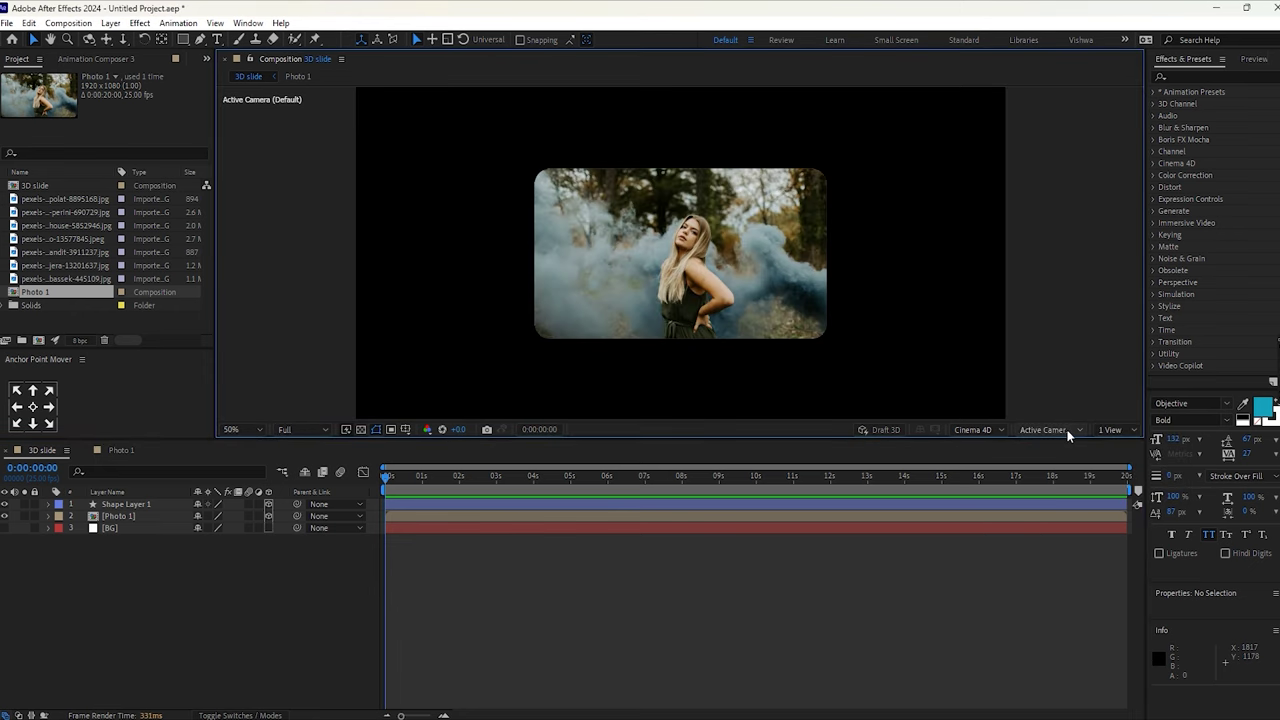
Add a new null object to the 3D slide composition
{"action": "left_click", "coordinate": [268, 577]}
{"action": "right_click", "coordinate": [137, 622]}
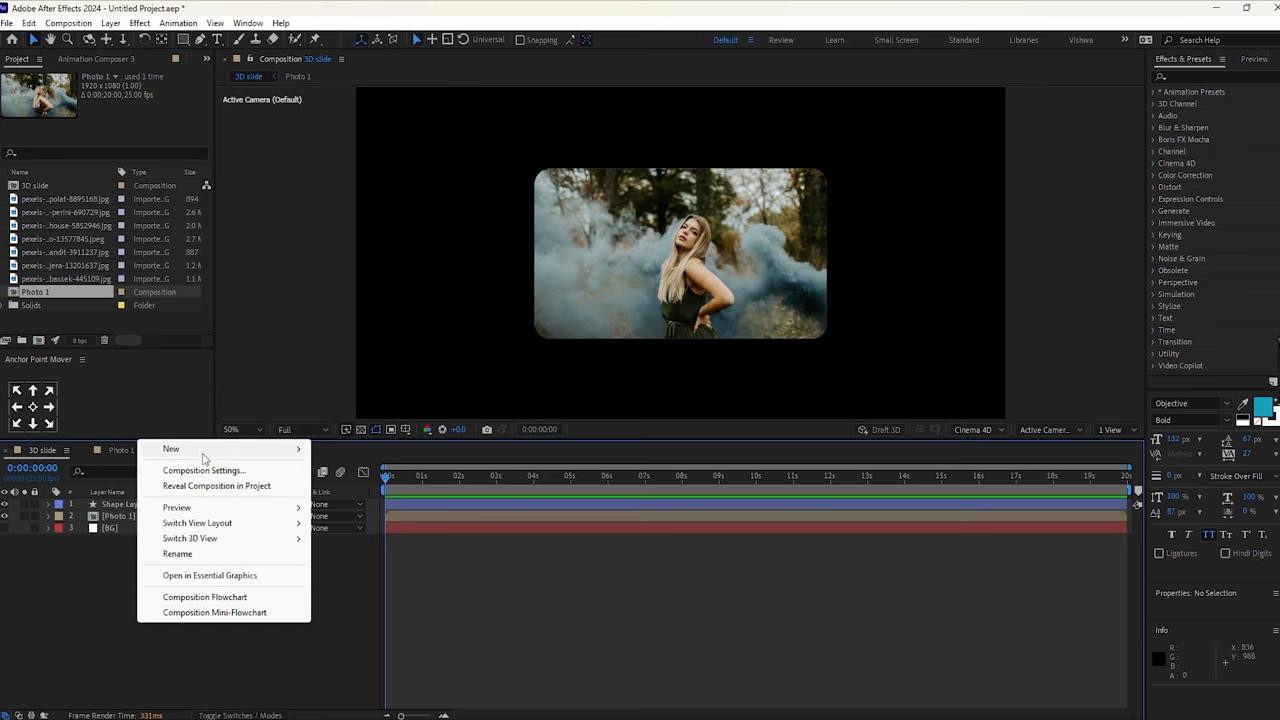
{"action": "mouse_move", "coordinate": [203, 452]}
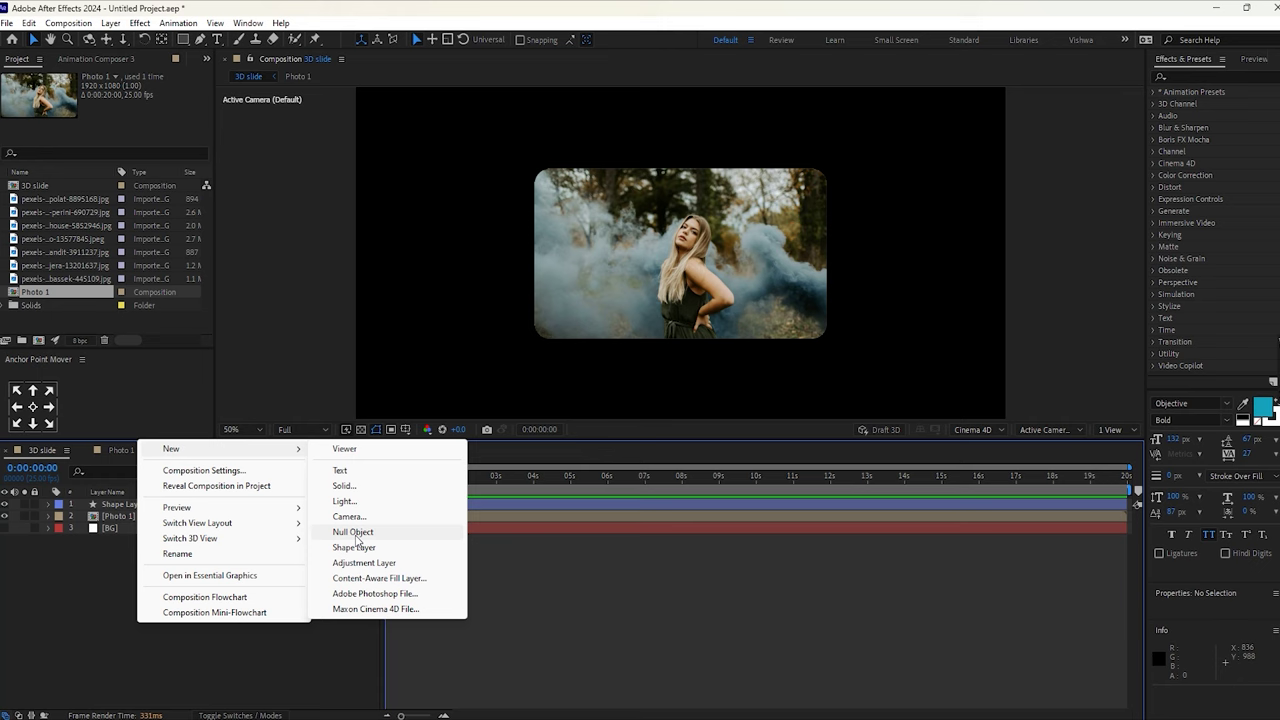
{"action": "left_click", "coordinate": [354, 533]}
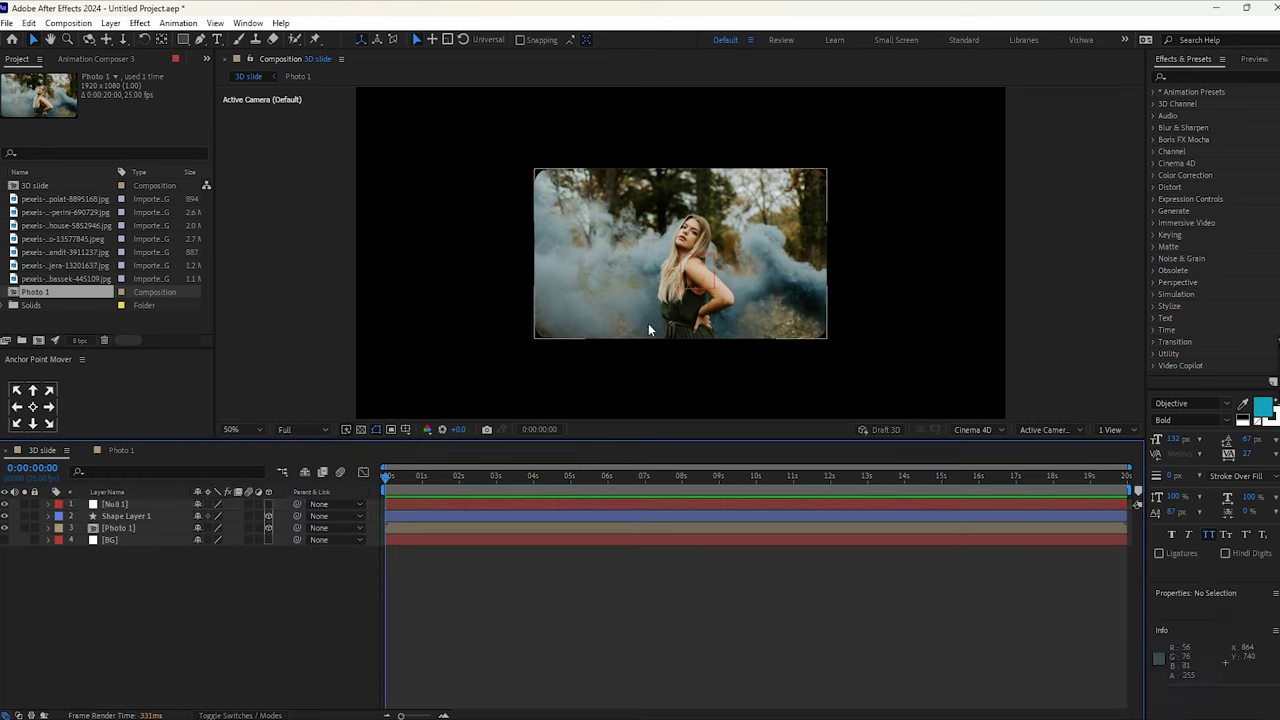
Inspect the extruded shape in the Left and Right views, and return to the Active Camera (Default) view
{"action": "left_click", "coordinate": [1110, 429]}
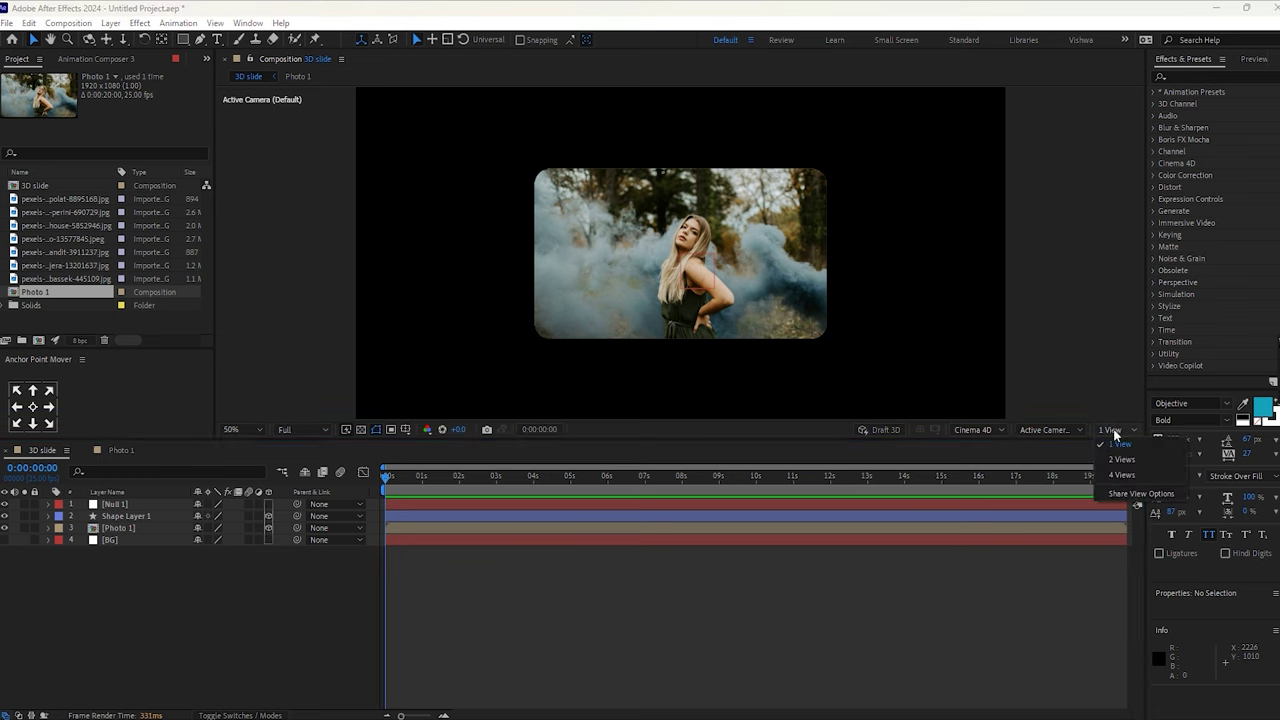
{"action": "left_click", "coordinate": [1046, 431]}
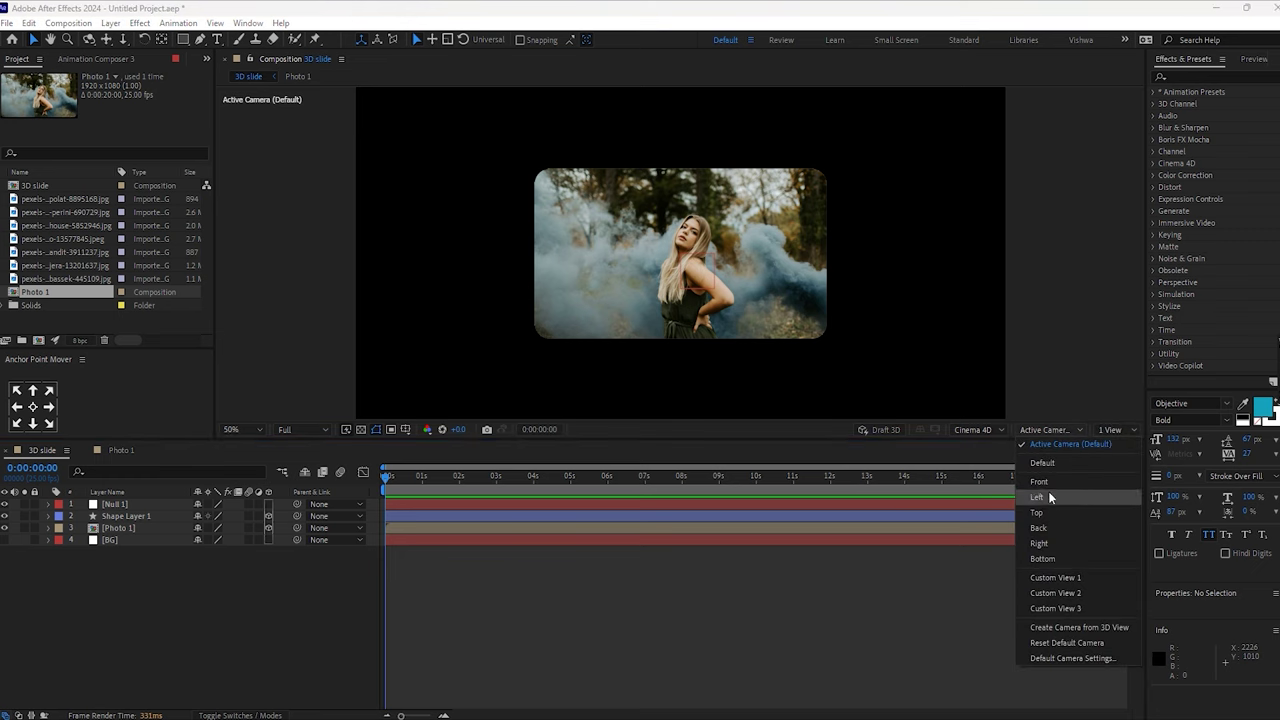
{"action": "left_click", "coordinate": [1048, 492]}
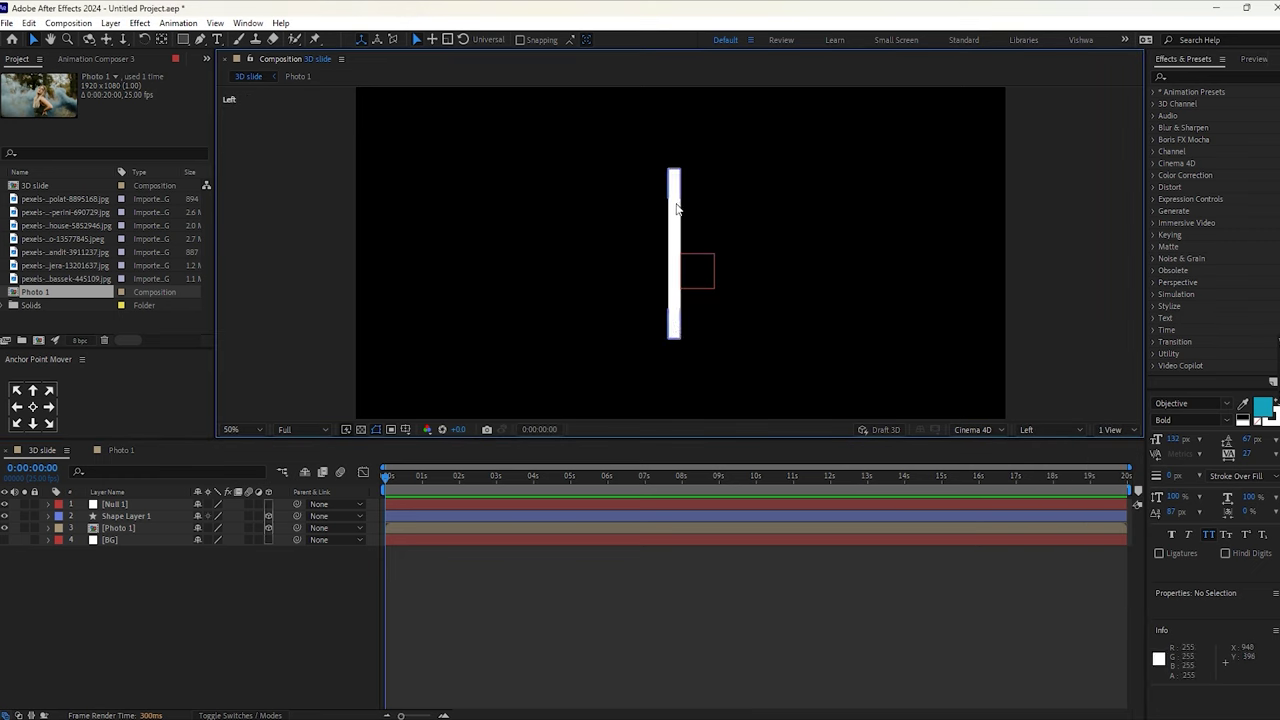
{"action": "left_click", "coordinate": [1036, 431]}
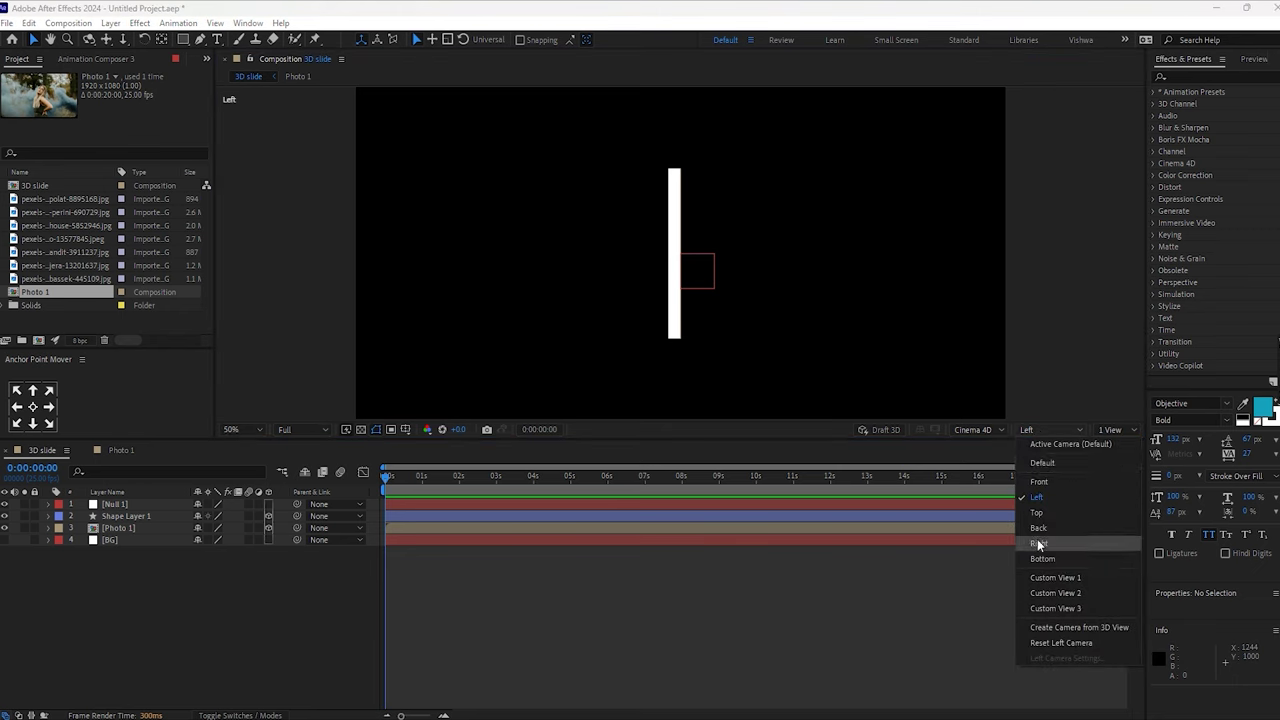
{"action": "left_click", "coordinate": [1040, 545]}
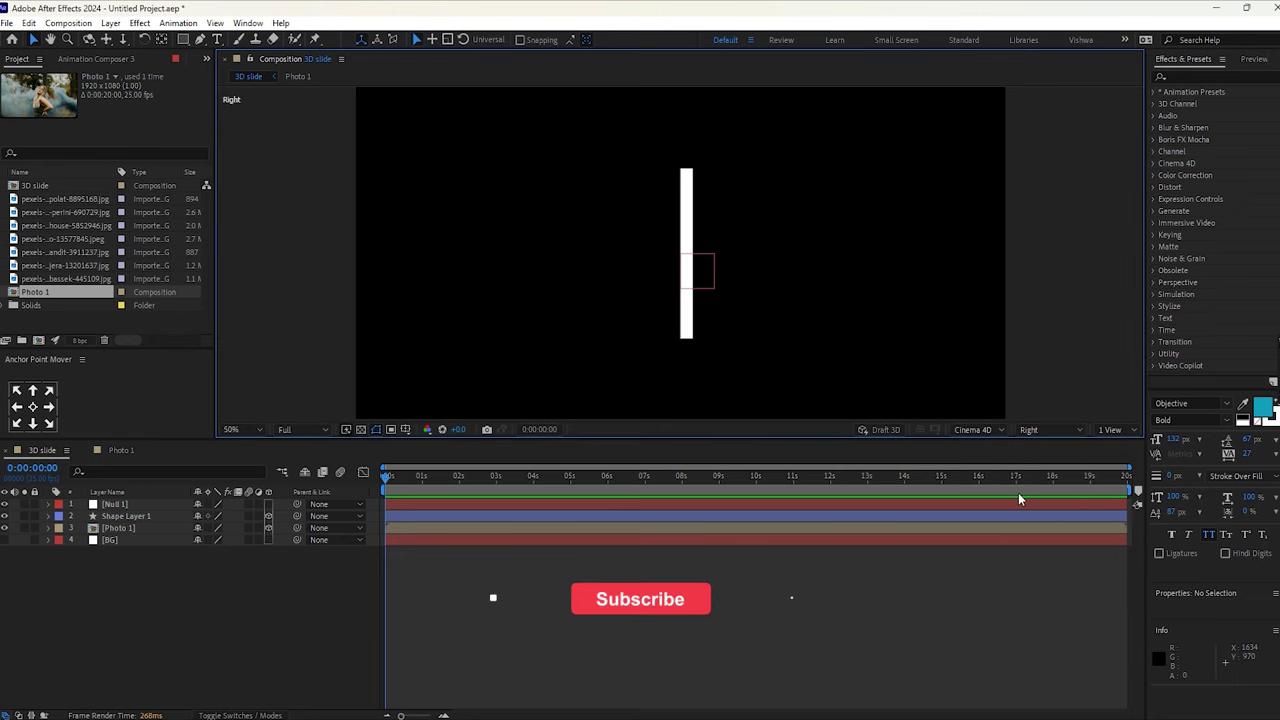
{"action": "left_click", "coordinate": [1035, 432]}
{"action": "left_click", "coordinate": [1042, 447]}
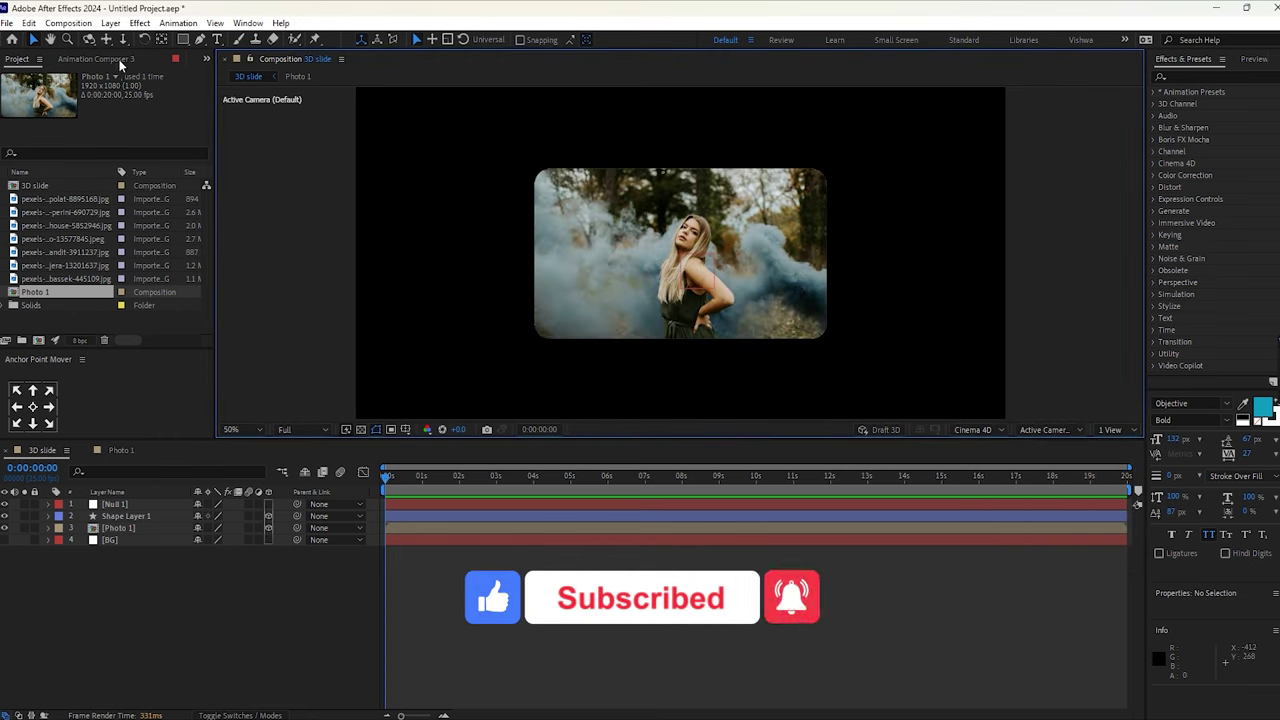
Orbit around the photo to inspect the extruded thickness of Shape Layer 1, and undo the orbiting
{"action": "left_click", "coordinate": [90, 38]}
{"action": "left_click_drag", "start_coordinate": [558, 280], "coordinate": [618, 242]}
{"action": "left_click", "coordinate": [125, 516]}
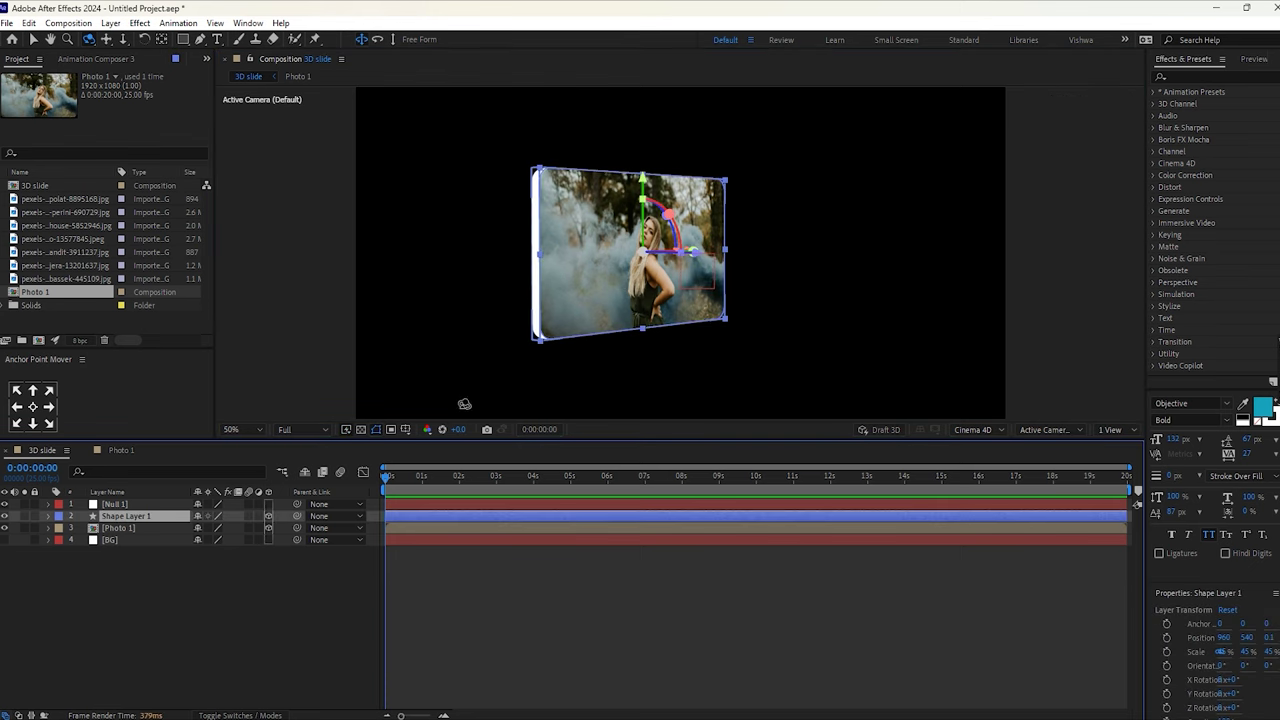
{"action": "left_click_drag", "start_coordinate": [596, 286], "coordinate": [598, 266]}
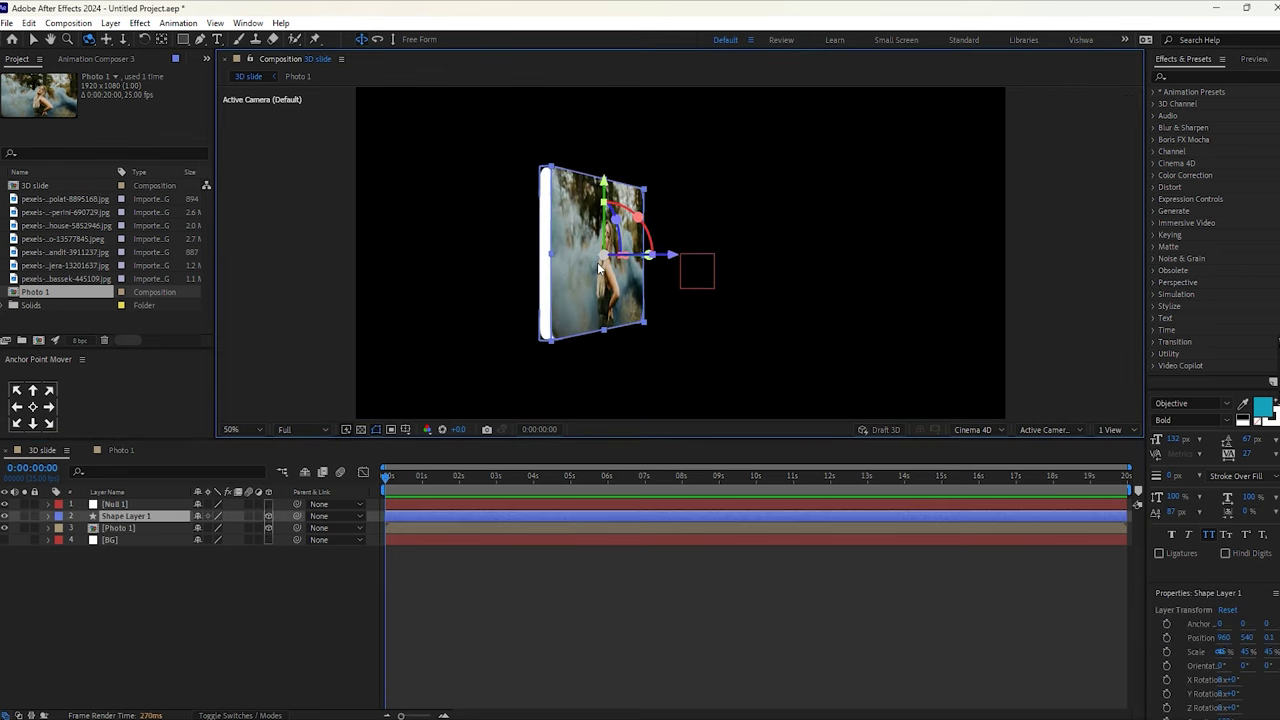
{"action": "key", "text": "ctrl+z"}
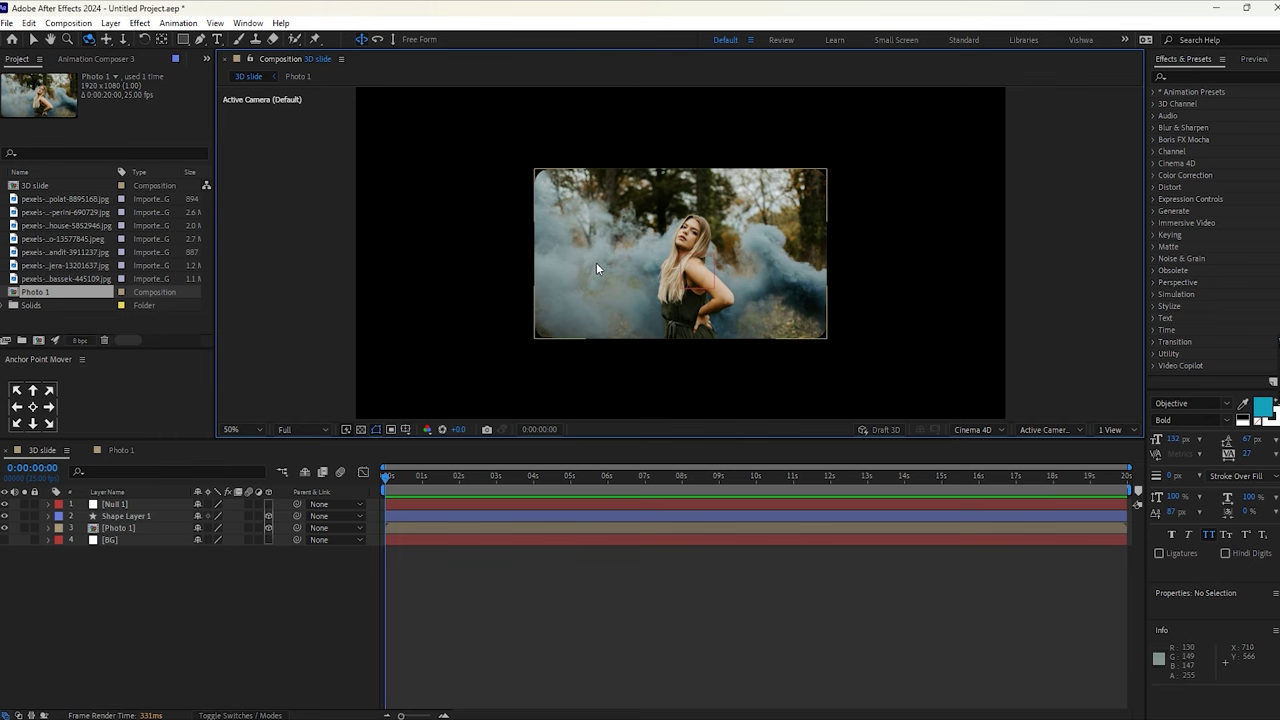
{"action": "left_click", "coordinate": [168, 629]}
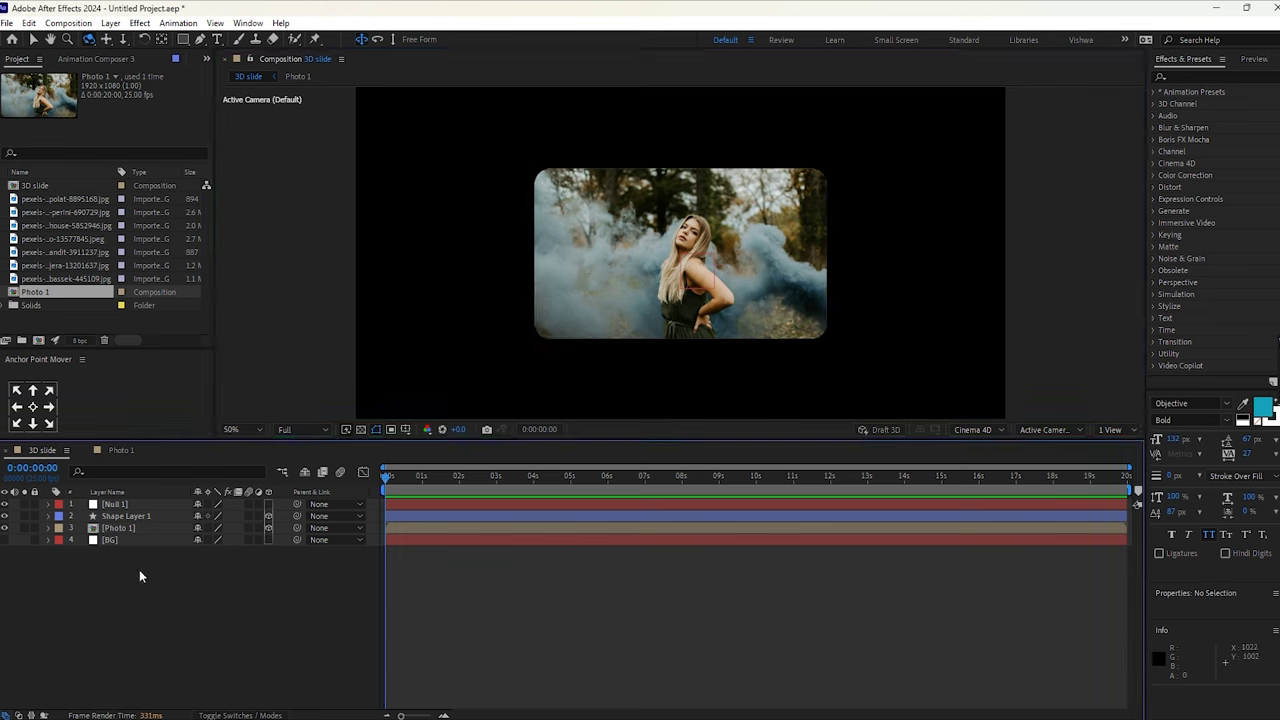
Duplicate the Null 1, Shape Layer 1 and Photo 1 layers and move the copies below the originals, just above BG
{"action": "left_click", "coordinate": [110, 528]}
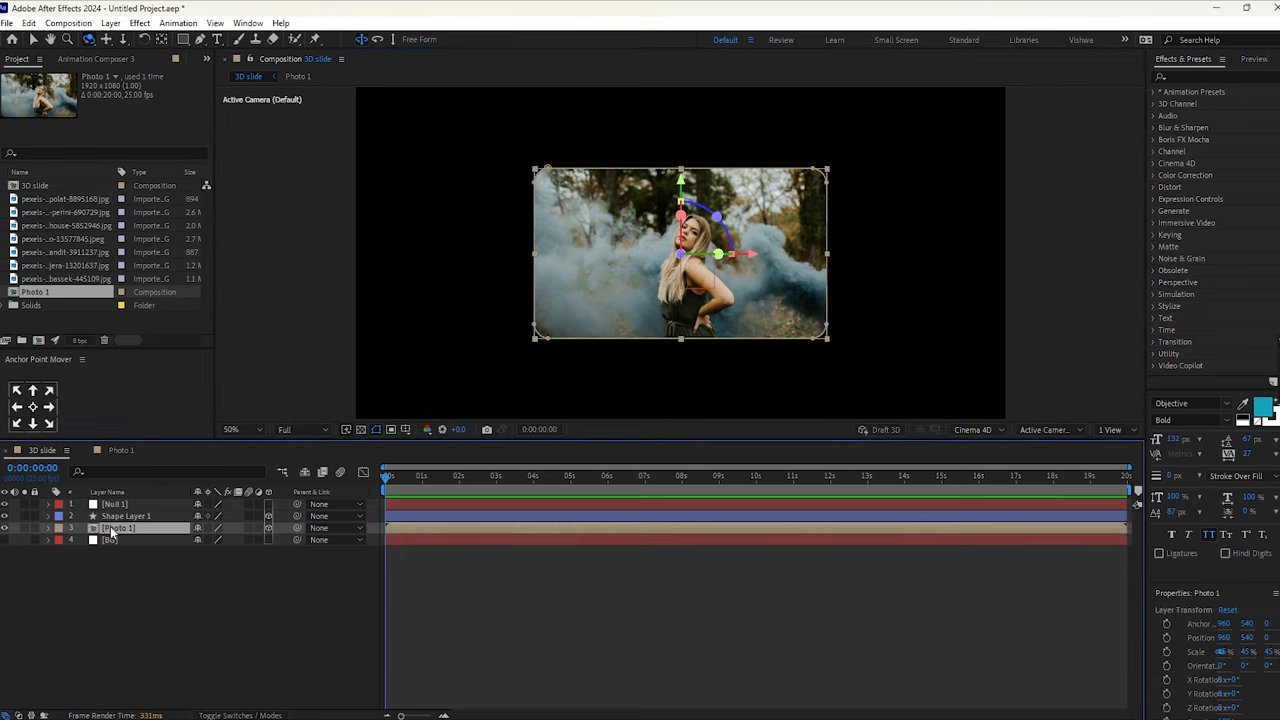
{"action": "left_click", "coordinate": [113, 505], "text": "shift"}
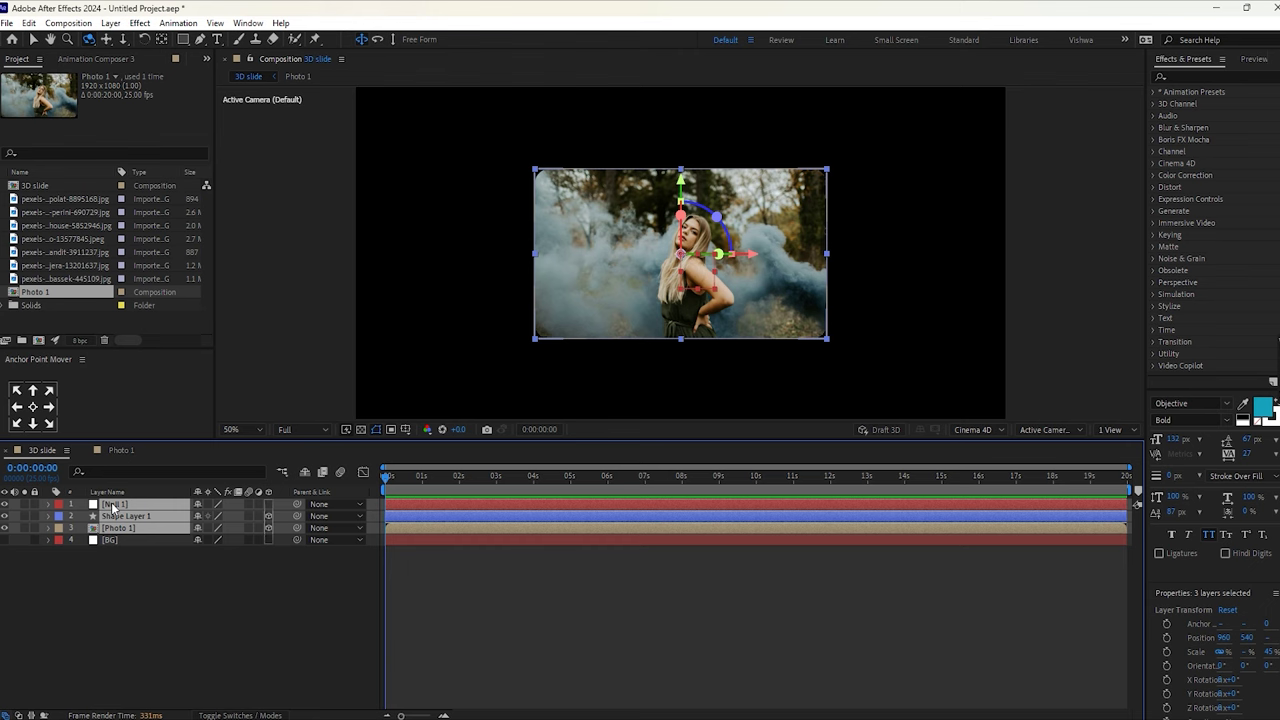
{"action": "key", "text": "ctrl+d"}
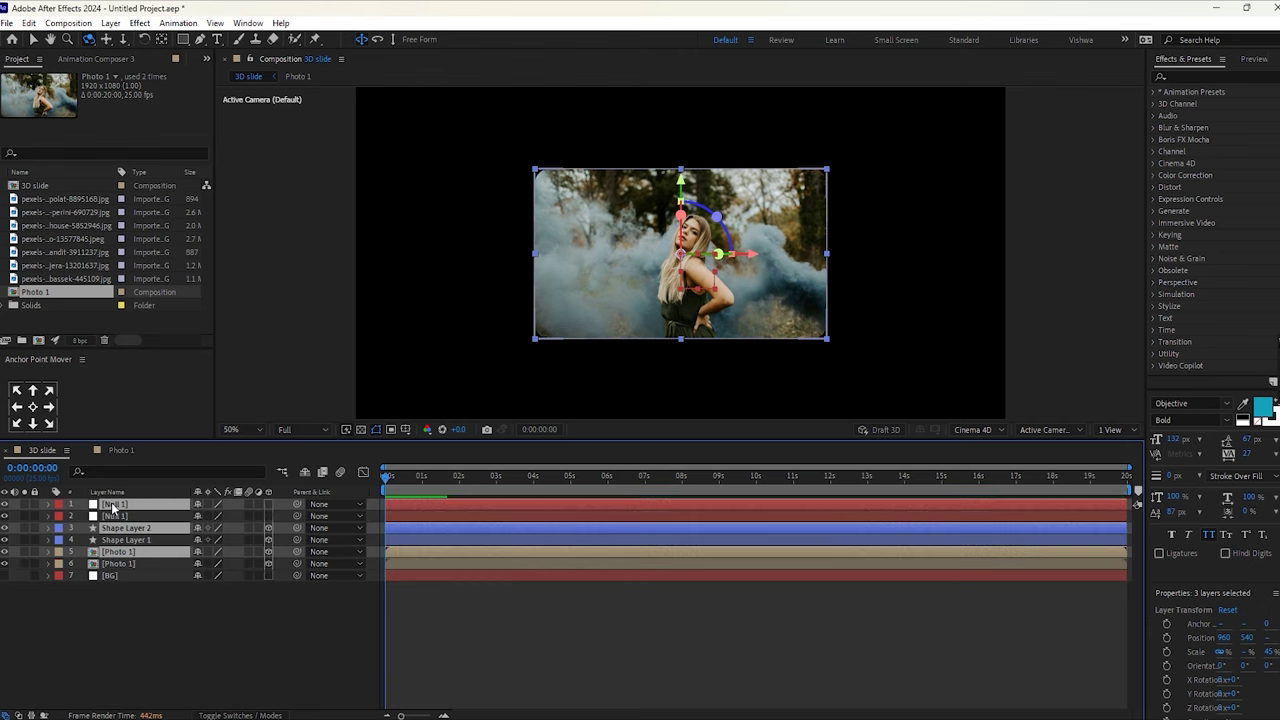
{"action": "left_click_drag", "start_coordinate": [113, 507], "coordinate": [131, 580]}
{"action": "left_click", "coordinate": [134, 611]}
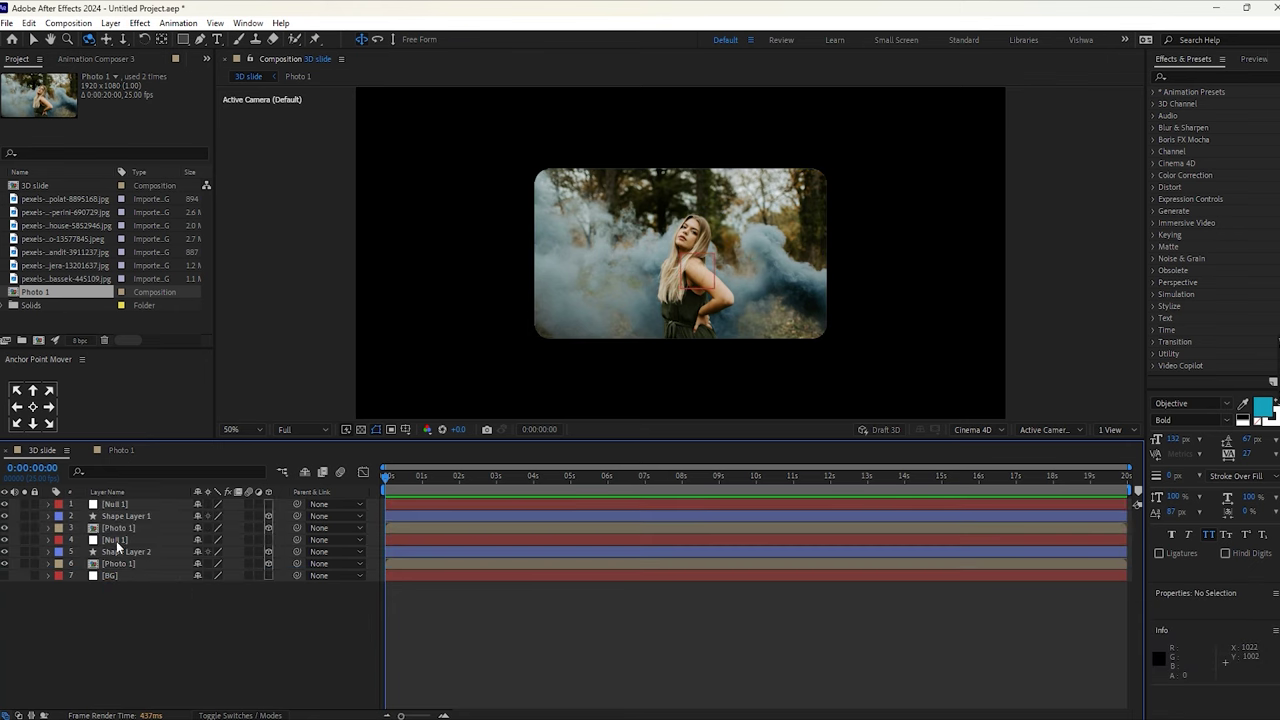
Rename the duplicated null as Null 2 and make the BG layer visible
{"action": "right_click", "coordinate": [116, 541]}
{"action": "left_click", "coordinate": [150, 500]}
{"action": "left_click", "coordinate": [141, 540]}
{"action": "type", "text": "2"}
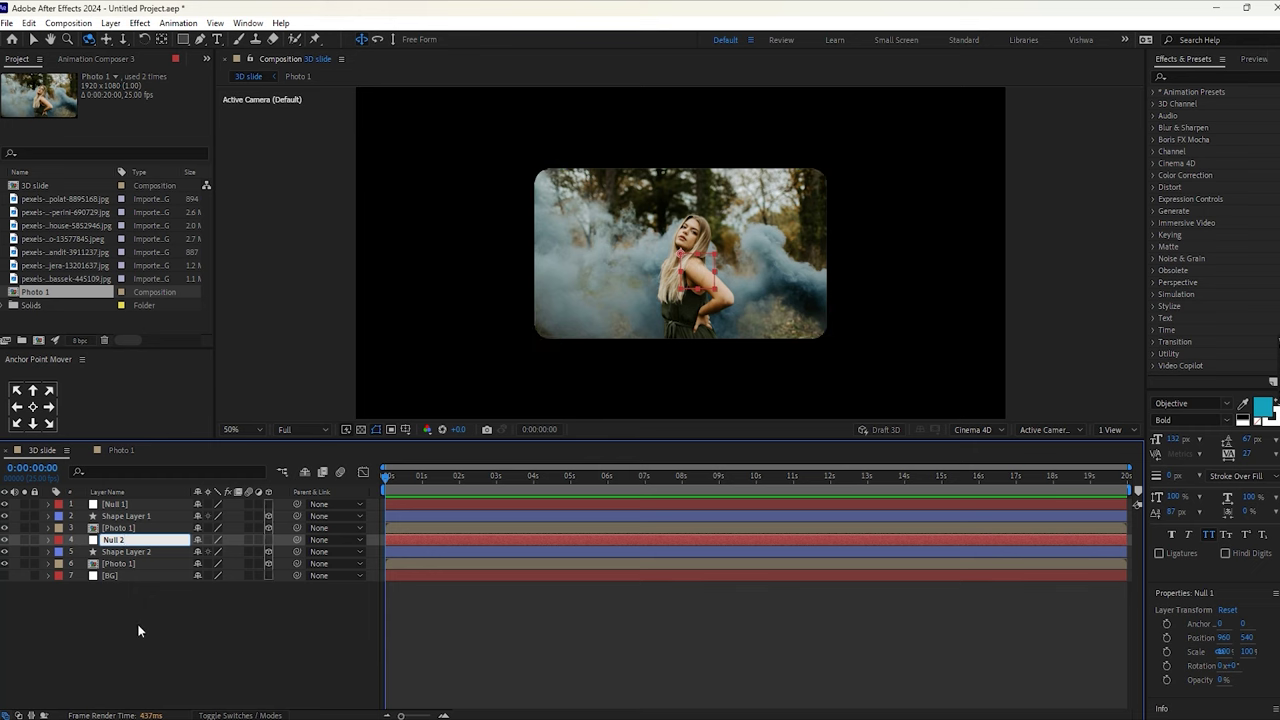
{"action": "left_click", "coordinate": [137, 621]}
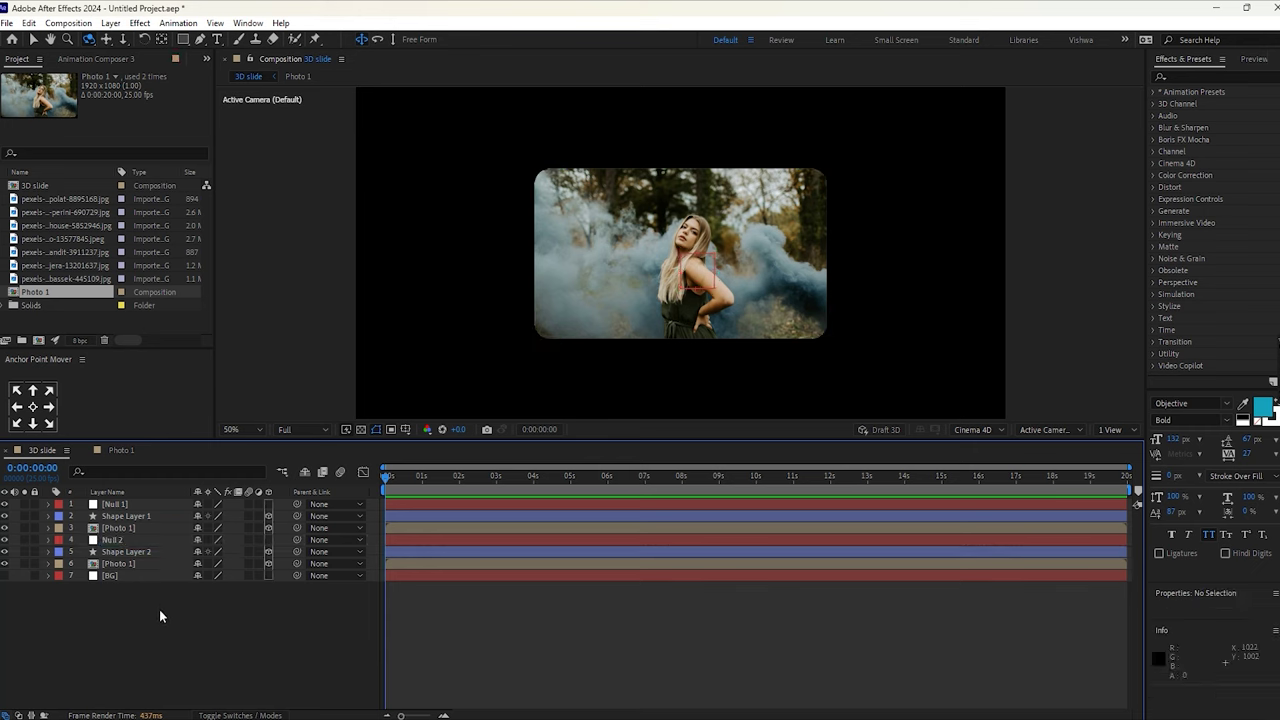
{"action": "left_click", "coordinate": [4, 576]}
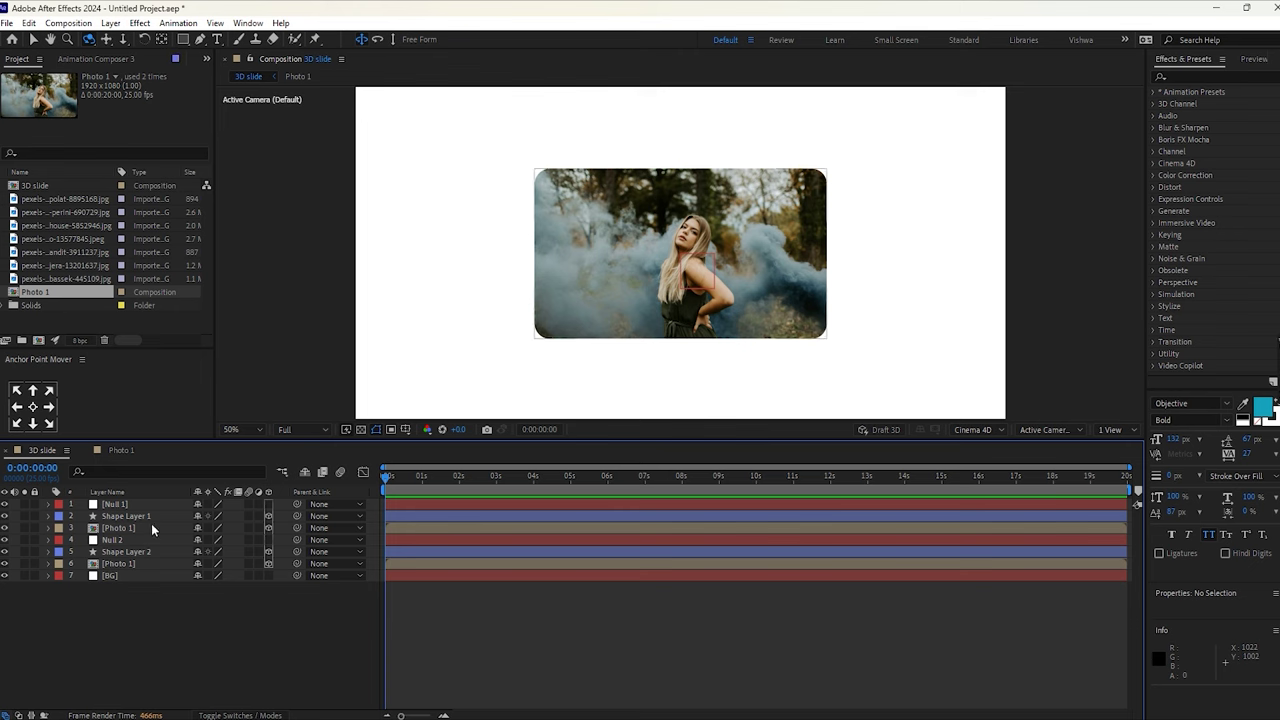
Parent Shape Layer 1 and the upper Photo 1 to Null 1, and Shape Layer 2 and the lower Photo 1 to Null 2
{"action": "left_click", "coordinate": [125, 527]}
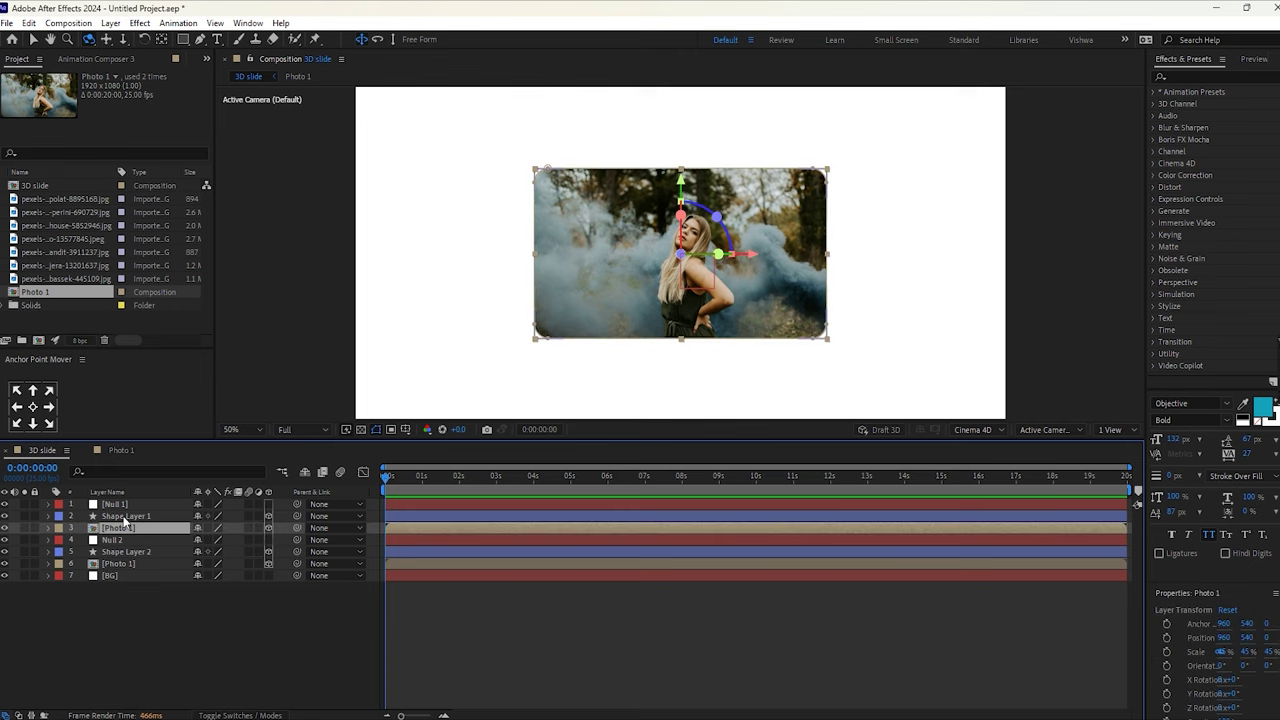
{"action": "left_click", "coordinate": [125, 517], "text": "ctrl"}
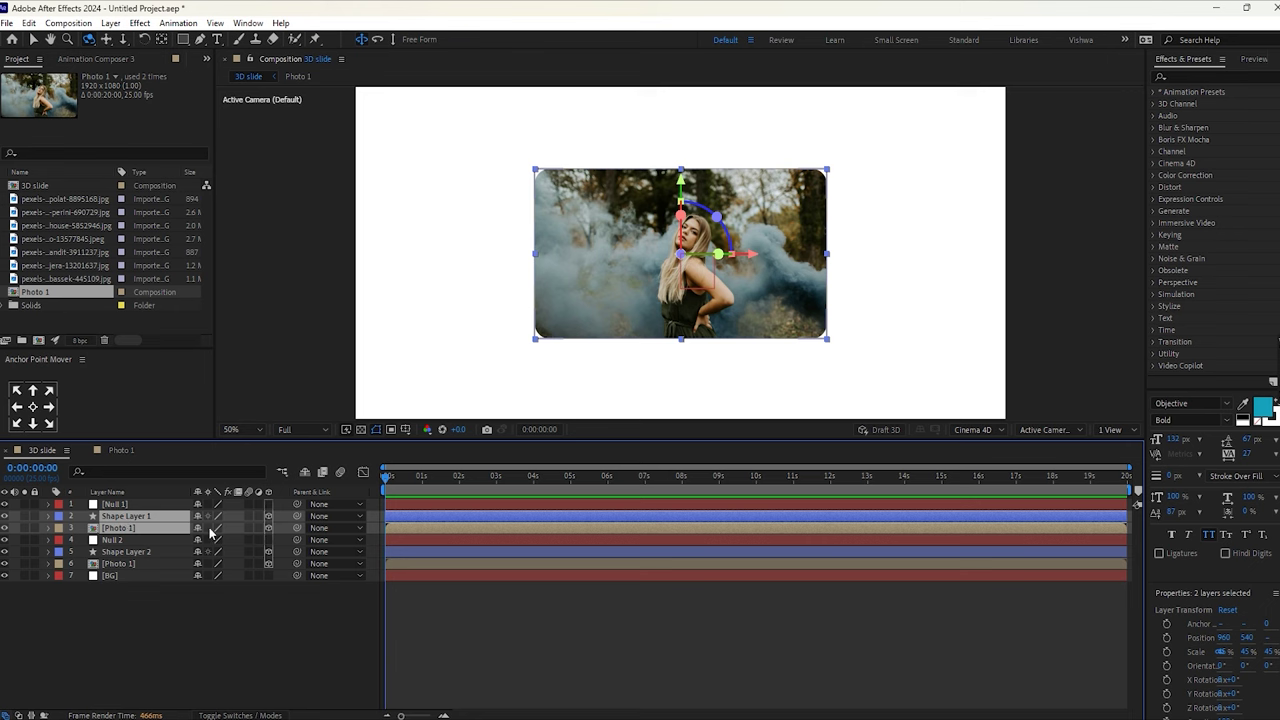
{"action": "left_click_drag", "start_coordinate": [297, 527], "coordinate": [140, 504]}
{"action": "left_click", "coordinate": [125, 563]}
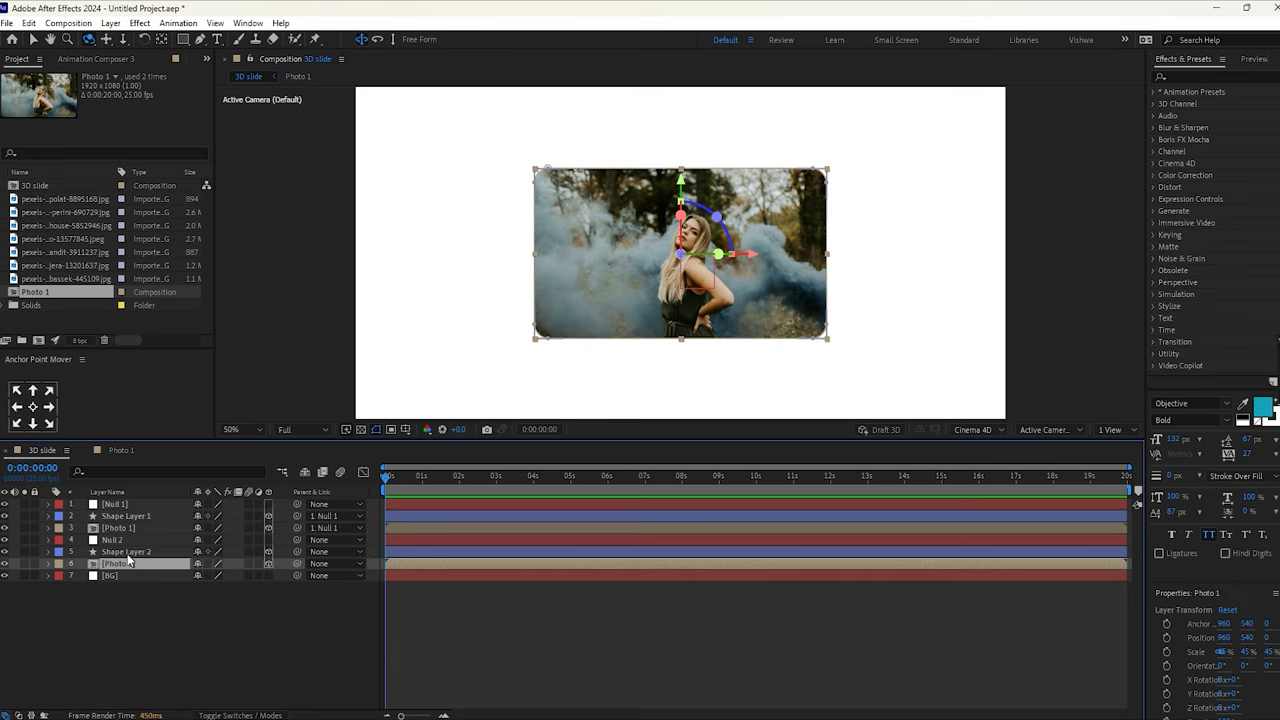
{"action": "left_click", "coordinate": [125, 551], "text": "ctrl"}
{"action": "left_click_drag", "start_coordinate": [296, 563], "coordinate": [170, 543]}
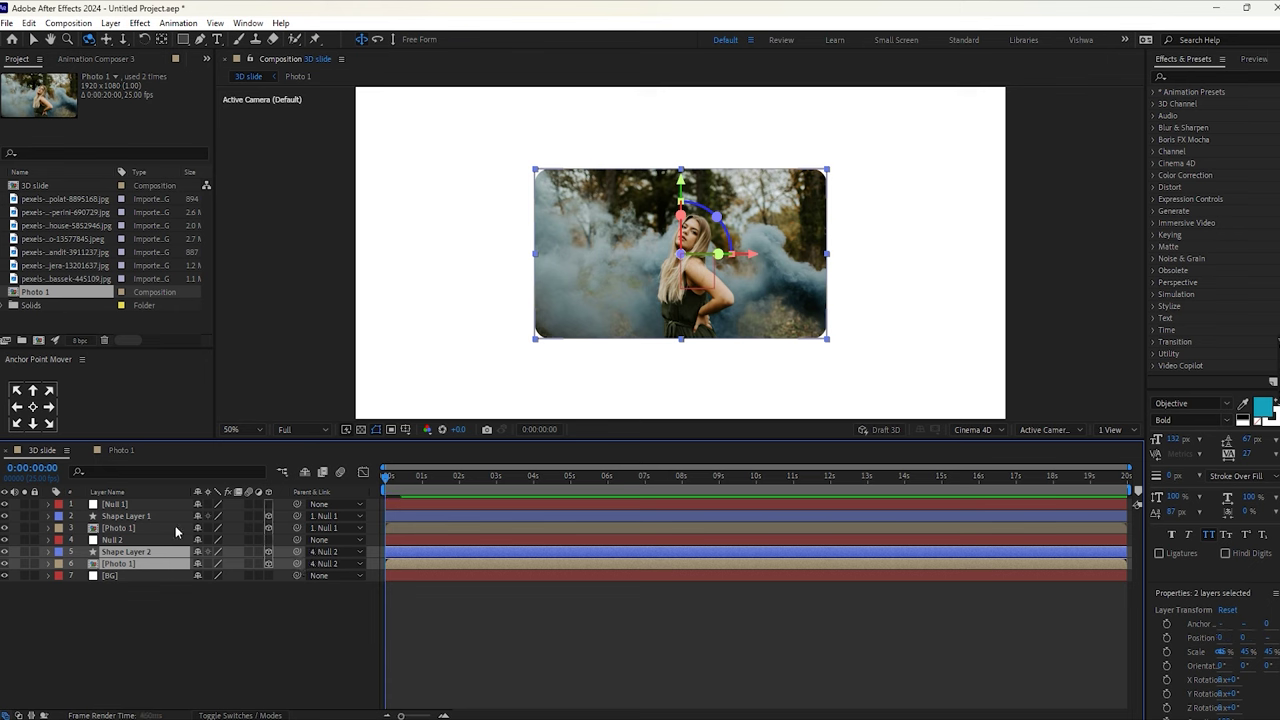
{"action": "left_click", "coordinate": [206, 651]}
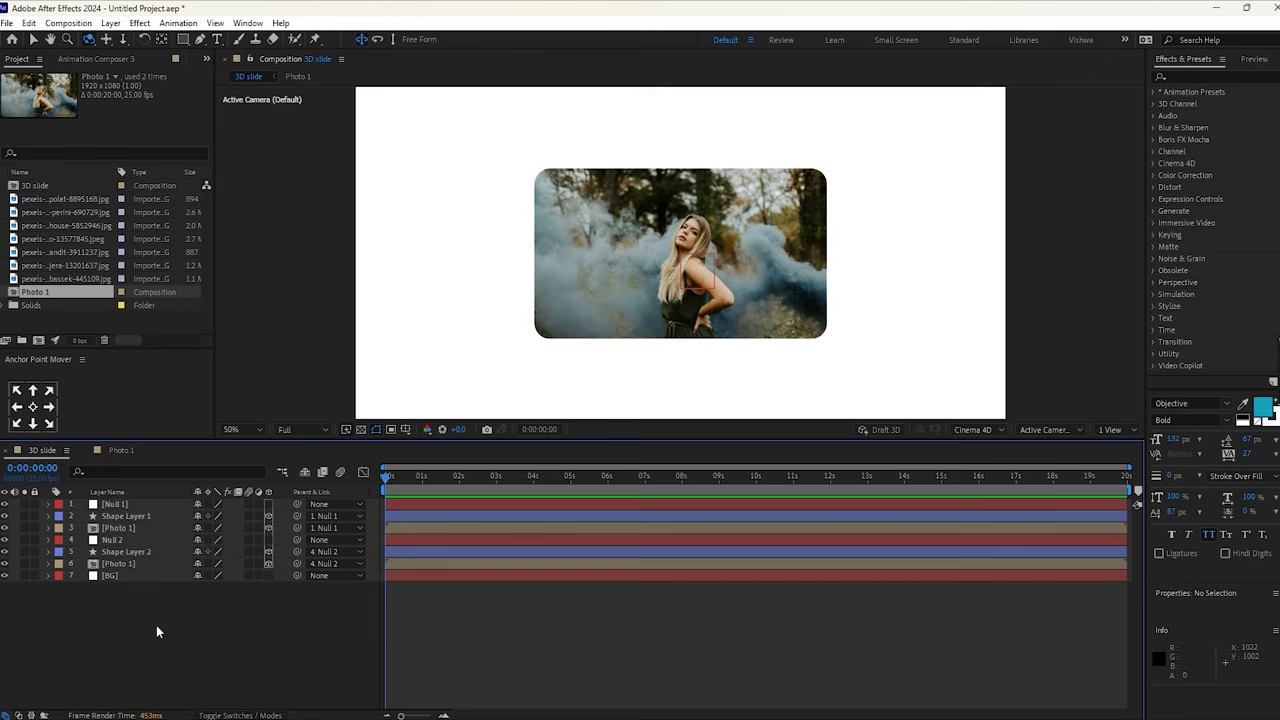
Make the Null 1 and Null 2 layers 3D
{"action": "left_click", "coordinate": [112, 505]}
{"action": "left_click", "coordinate": [268, 505]}
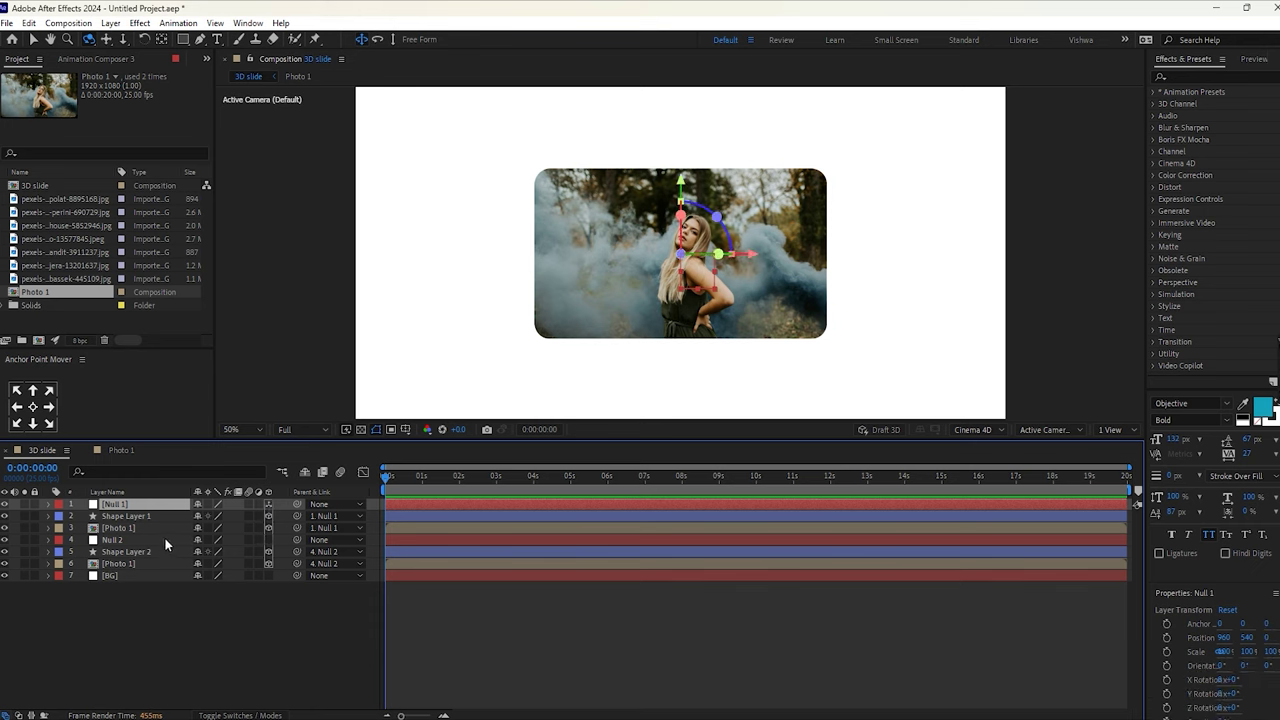
{"action": "left_click", "coordinate": [165, 539]}
{"action": "left_click", "coordinate": [268, 539]}
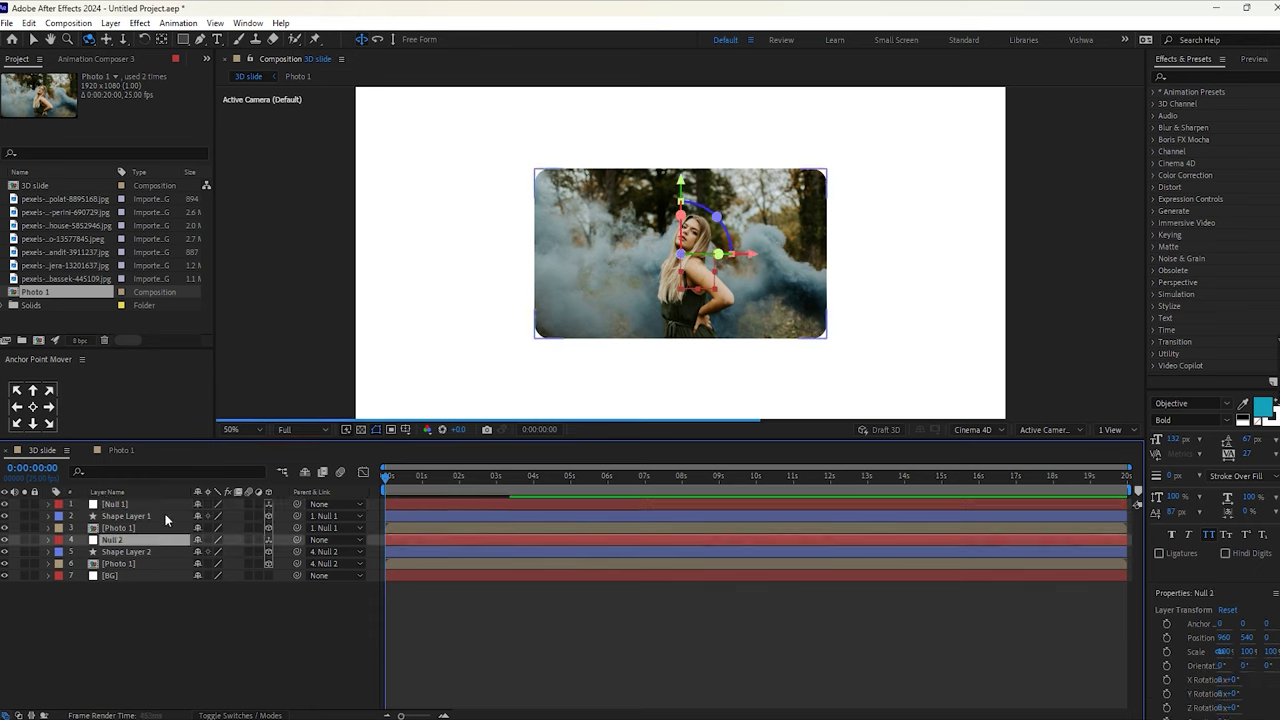
Place the two photos side by side by setting the X position of Null 1 to 538 and Null 2 to 1395
{"action": "left_click", "coordinate": [132, 506]}
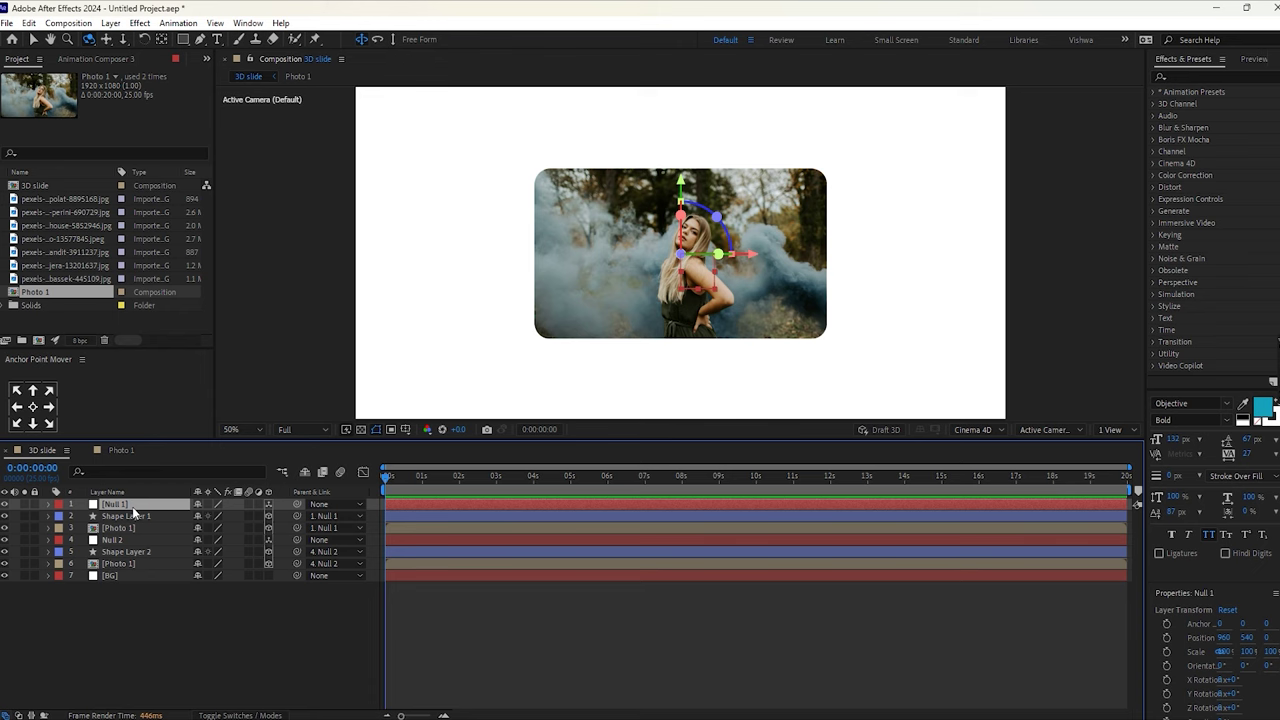
{"action": "key", "text": "p"}
{"action": "left_click_drag", "start_coordinate": [214, 515], "coordinate": [12, 515]}
{"action": "left_click_drag", "start_coordinate": [385, 516], "coordinate": [203, 516]}
{"action": "left_click_drag", "start_coordinate": [84, 517], "coordinate": [78, 517]}
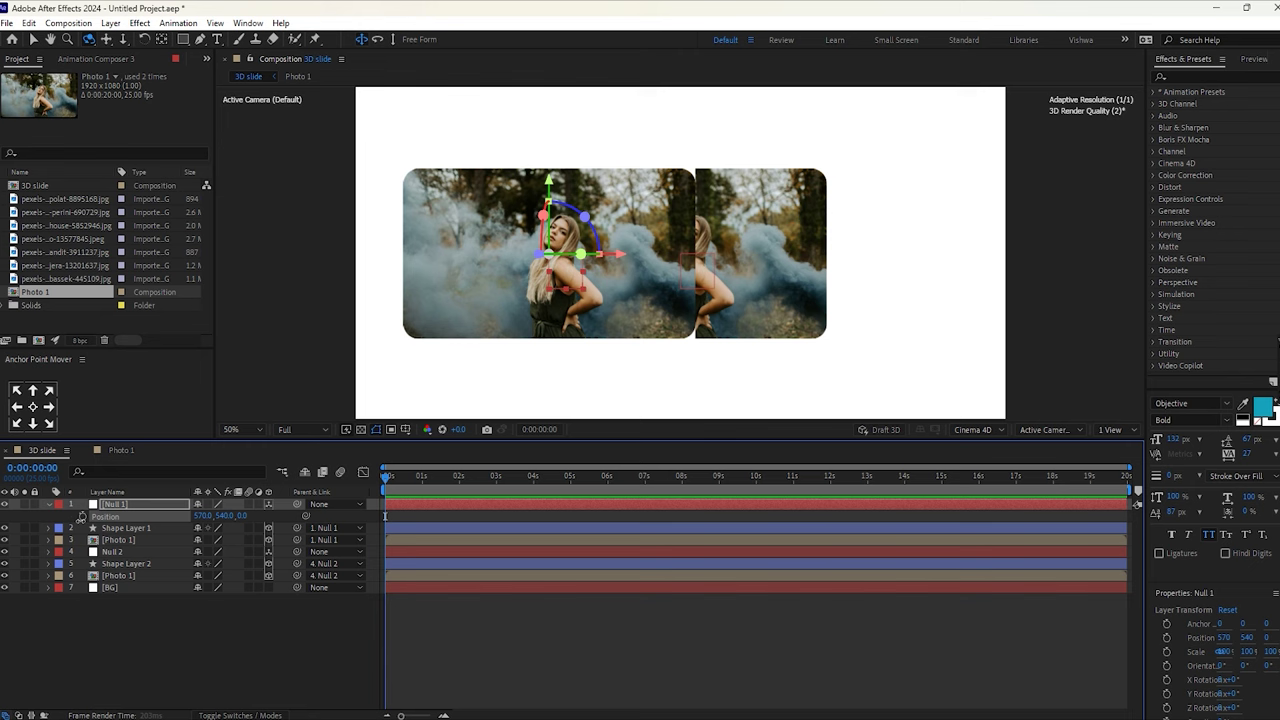
{"action": "left_click", "coordinate": [130, 552]}
{"action": "key", "text": "p"}
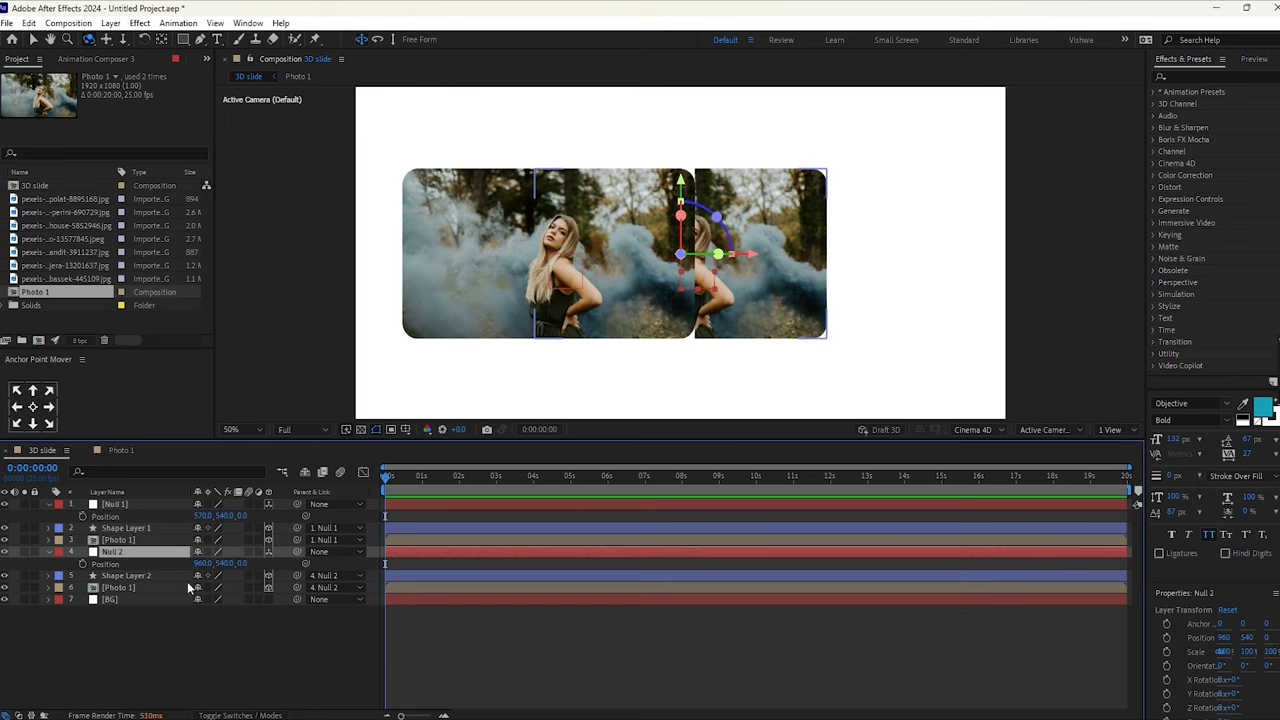
{"action": "left_click_drag", "start_coordinate": [203, 563], "coordinate": [494, 563]}
{"action": "left_click_drag", "start_coordinate": [200, 516], "coordinate": [177, 511]}
Angle the photos toward each other by setting the Y Rotation of Null 1 to -35° and Null 2 to 35°
{"action": "left_click", "coordinate": [133, 507]}
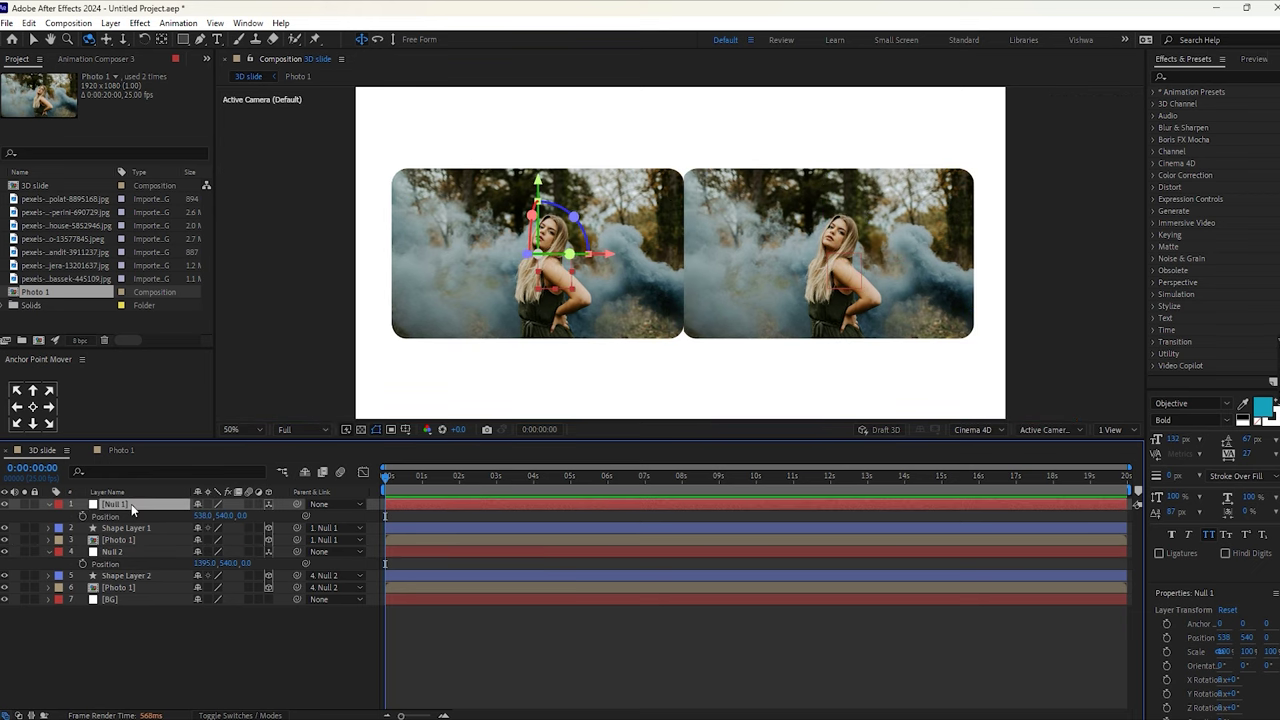
{"action": "key", "text": "r"}
{"action": "left_click", "coordinate": [132, 584]}
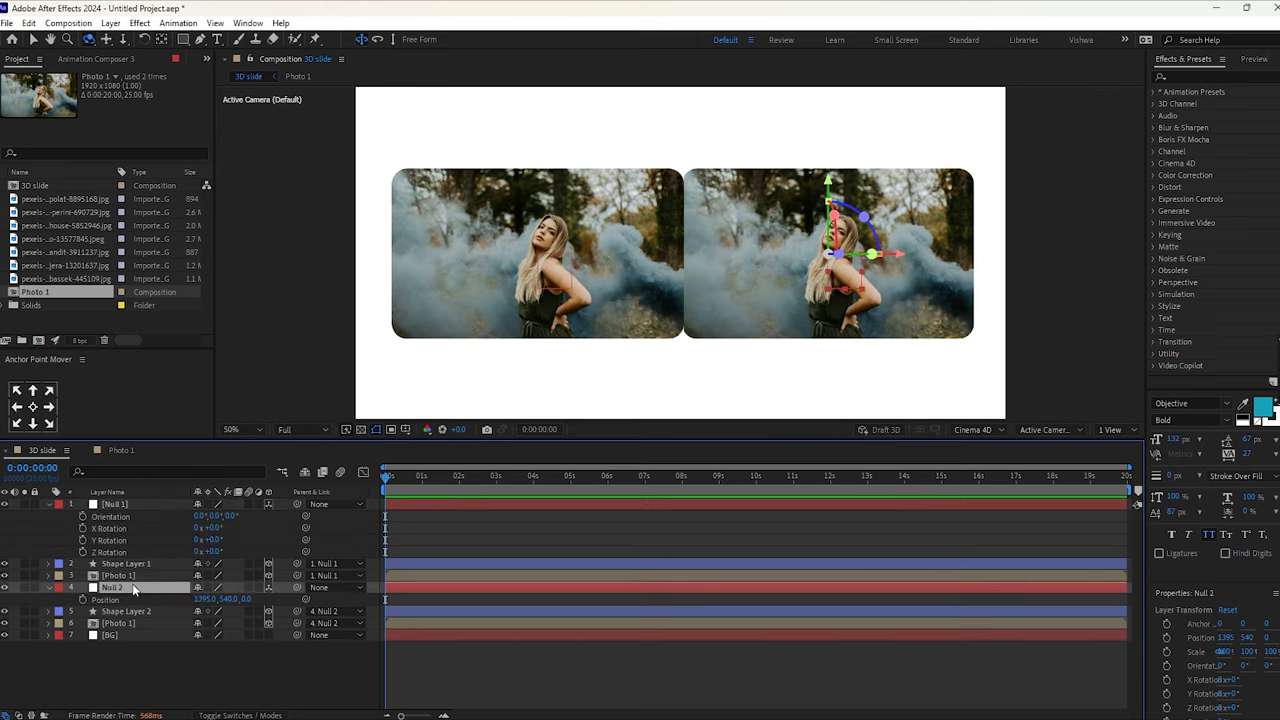
{"action": "key", "text": "r"}
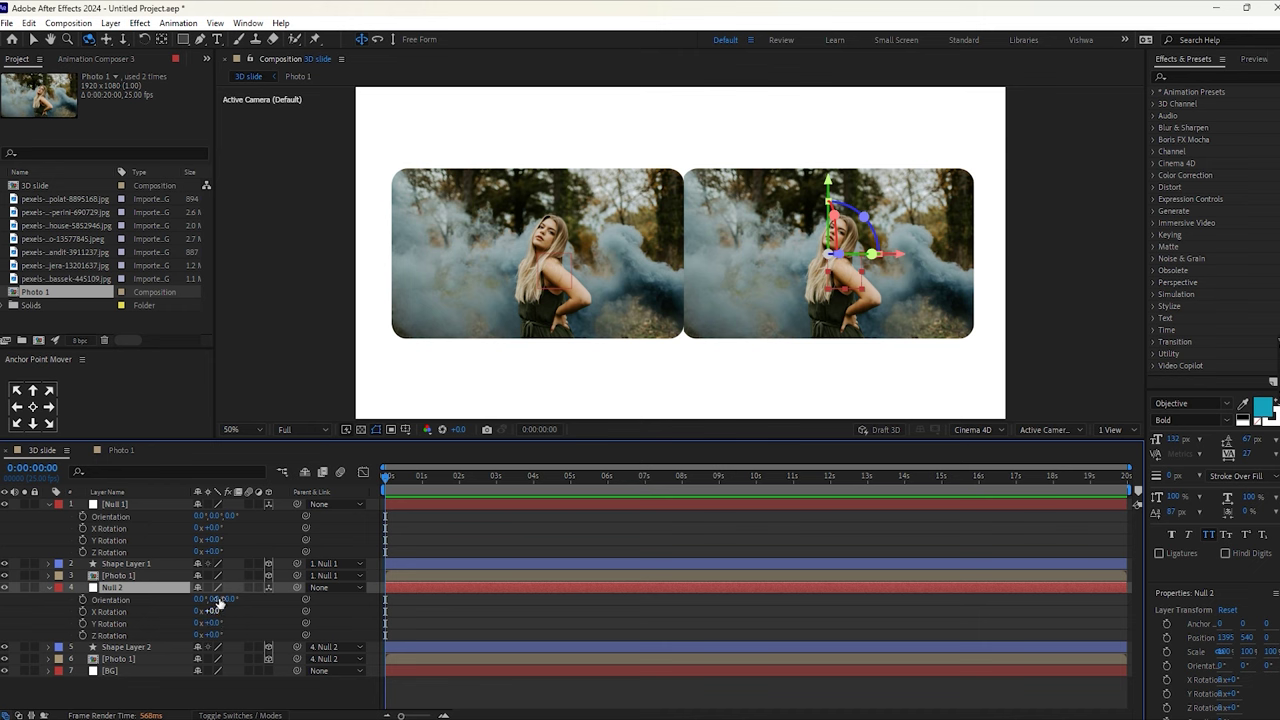
{"action": "left_click", "coordinate": [213, 539]}
{"action": "key", "text": "Return"}
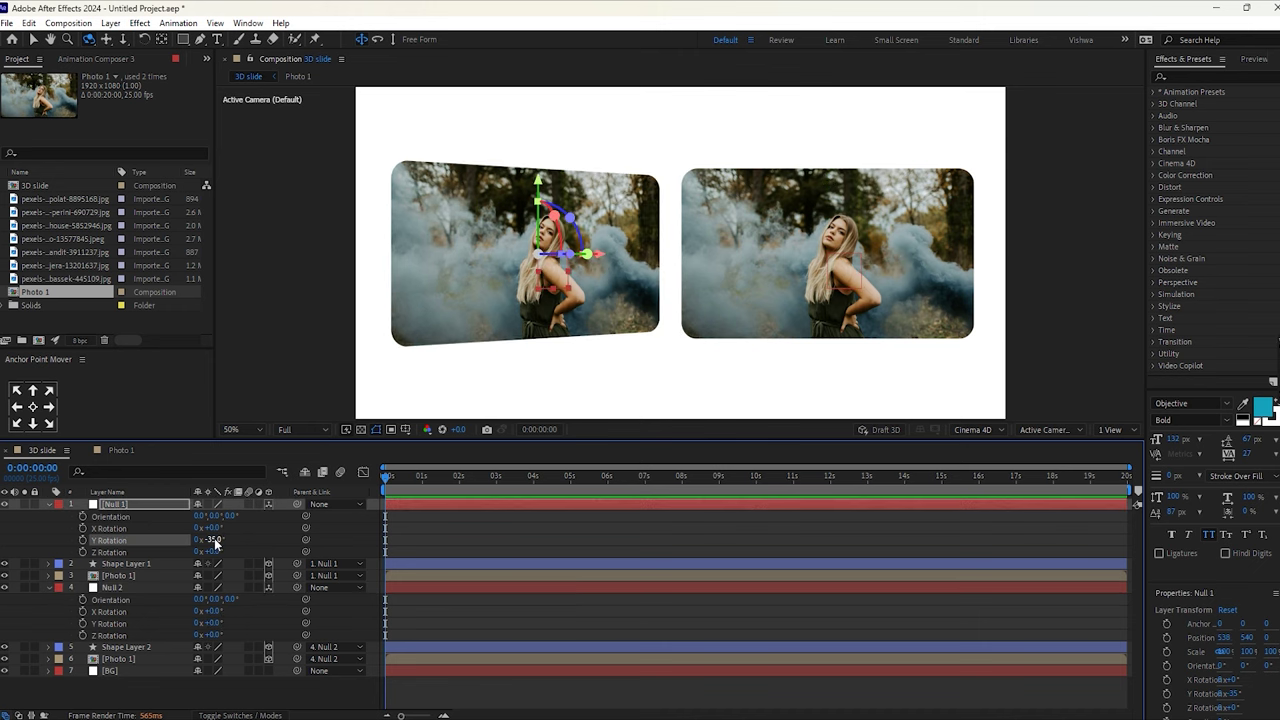
{"action": "left_click", "coordinate": [214, 623]}
{"action": "key", "text": "Return"}
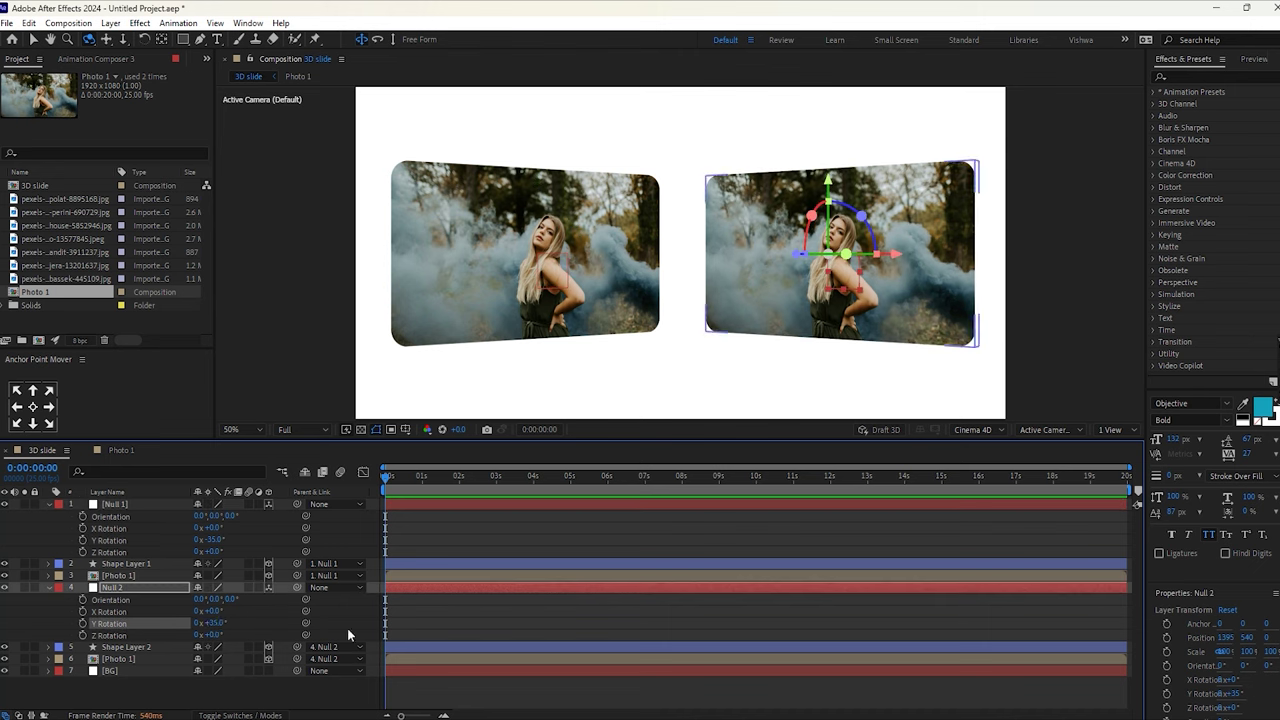
Set the scale of both Photo 1 layers to 40%
{"action": "left_click", "coordinate": [115, 577]}
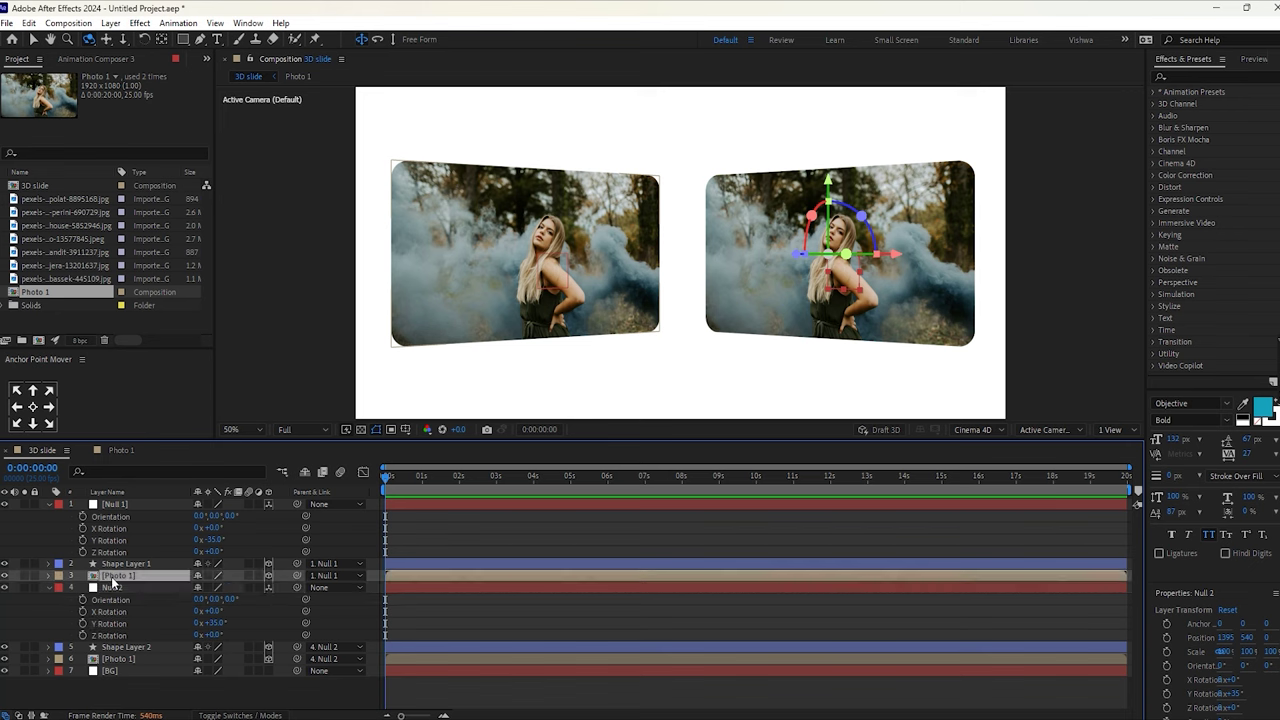
{"action": "key", "text": "s"}
{"action": "left_click", "coordinate": [211, 587]}
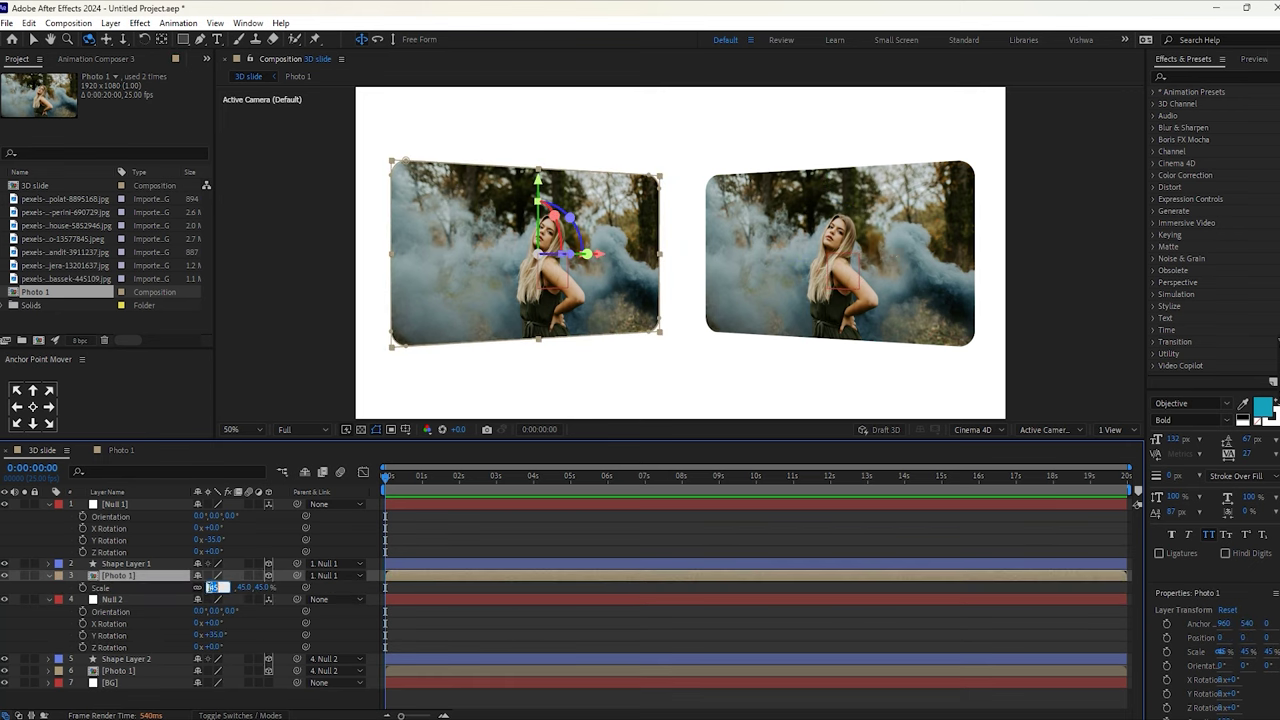
{"action": "left_click", "coordinate": [118, 670]}
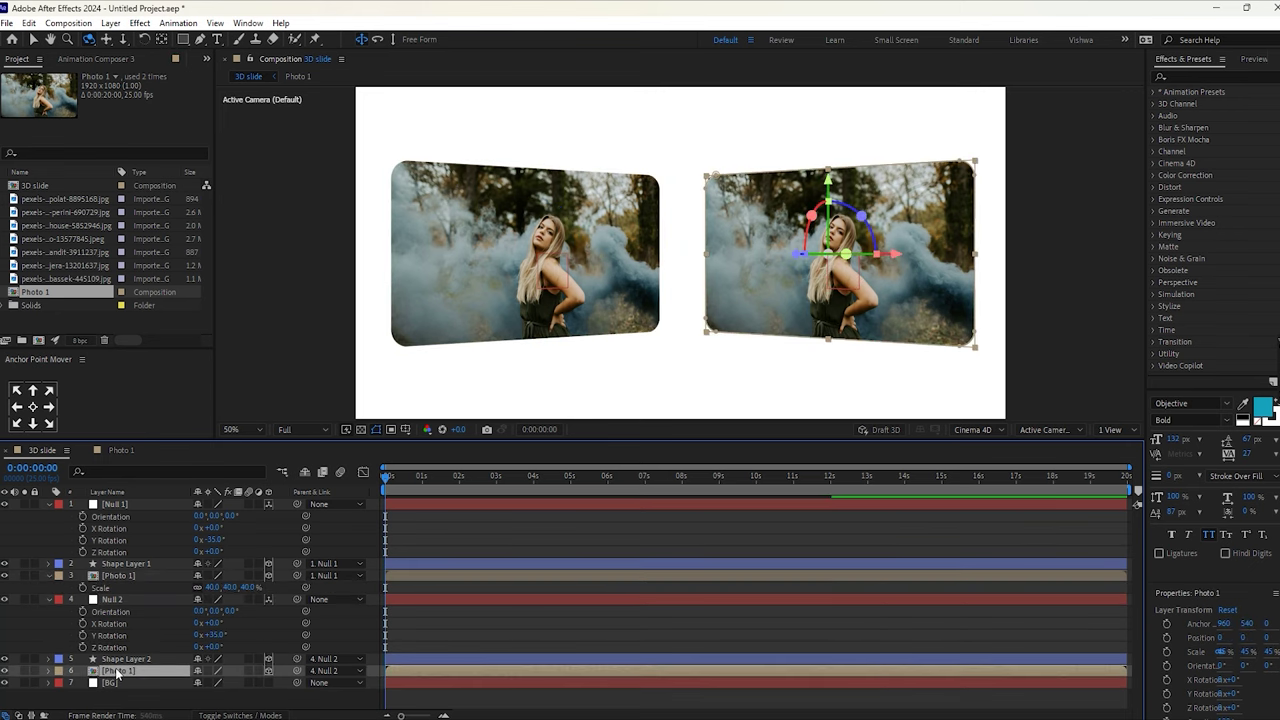
{"action": "key", "text": "s"}
{"action": "left_click", "coordinate": [232, 682]}
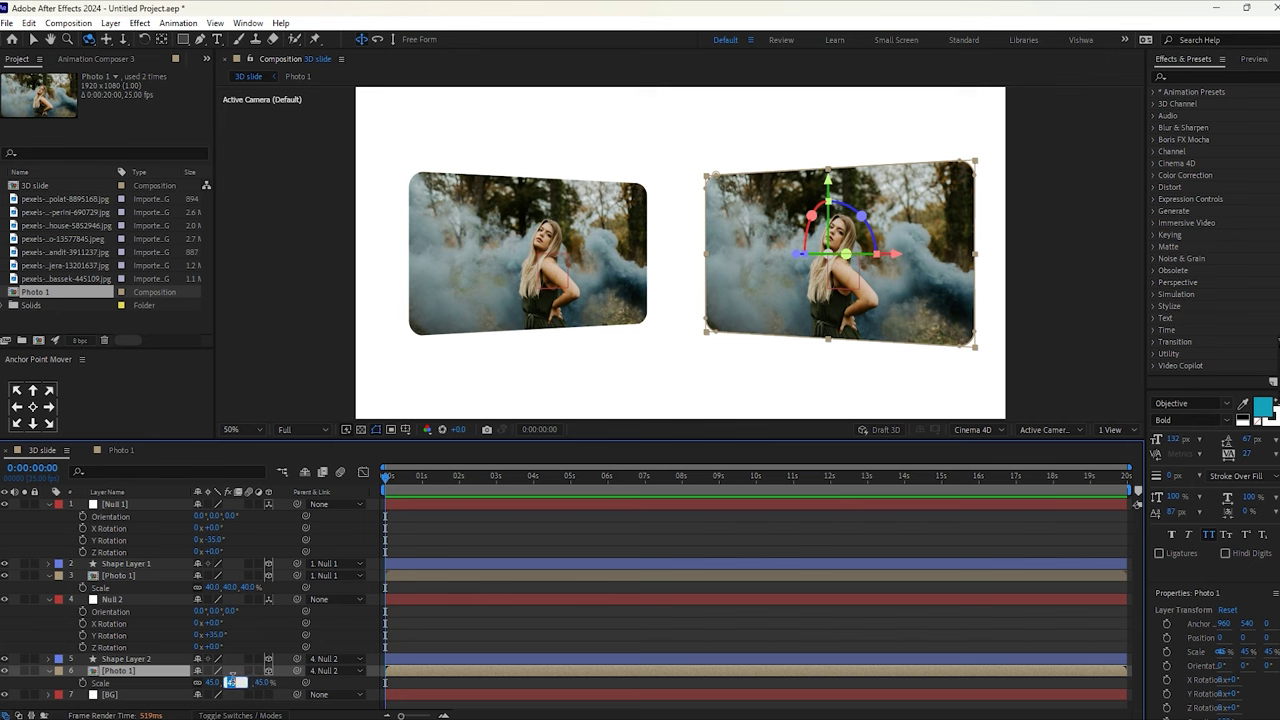
{"action": "type", "text": "40"}
{"action": "key", "text": "Return"}
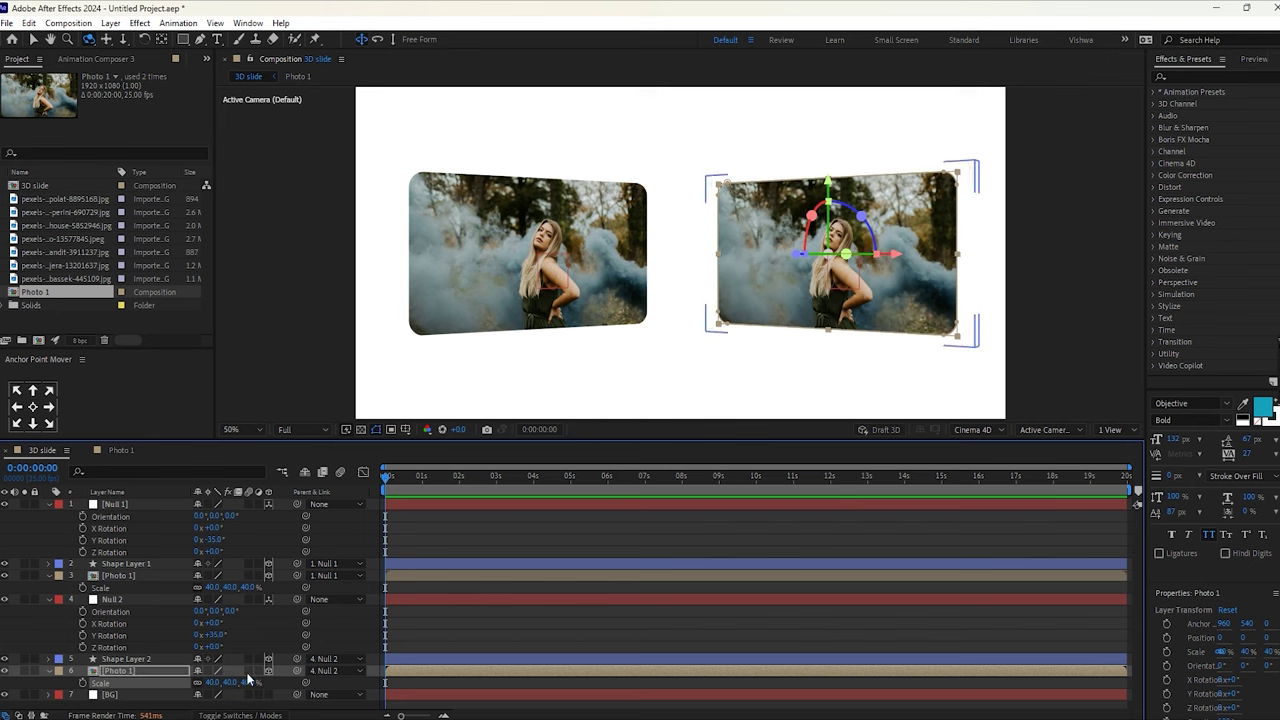
Collapse the open properties of the two nulls and both Photo 1 layers
{"action": "left_click", "coordinate": [48, 504]}
{"action": "left_click", "coordinate": [48, 552]}
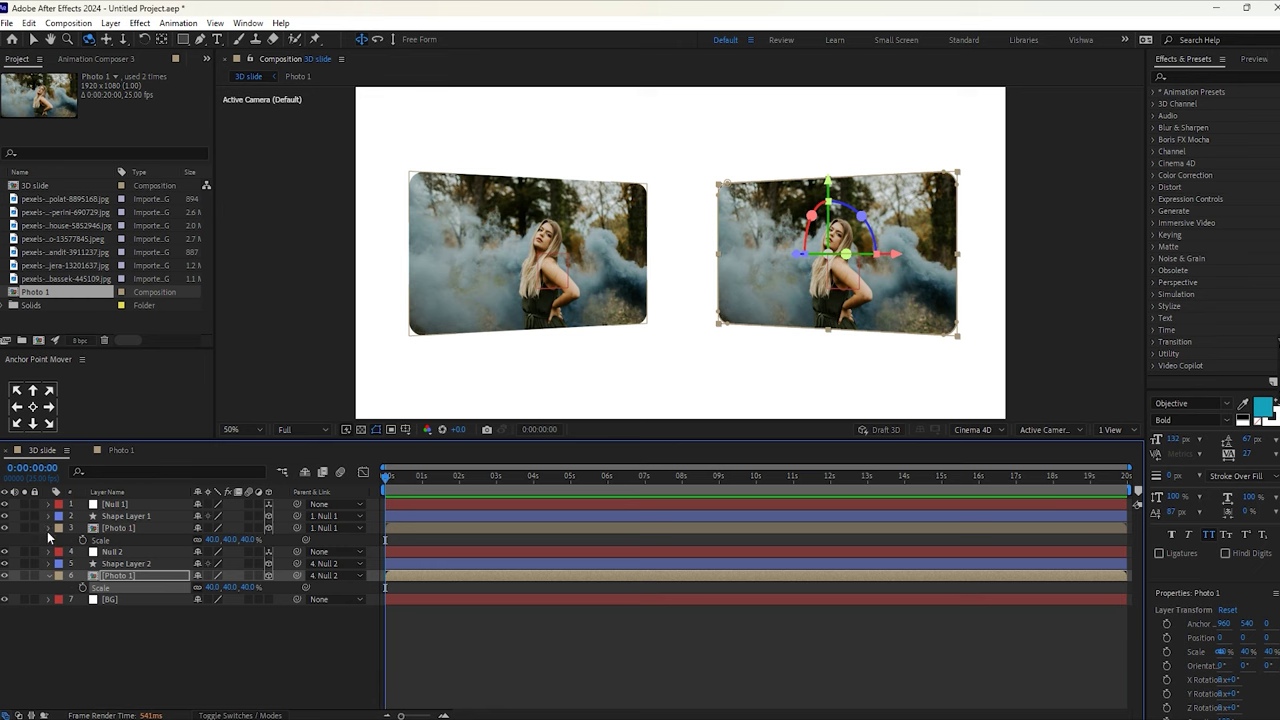
{"action": "left_click", "coordinate": [48, 529]}
{"action": "left_click", "coordinate": [104, 618]}
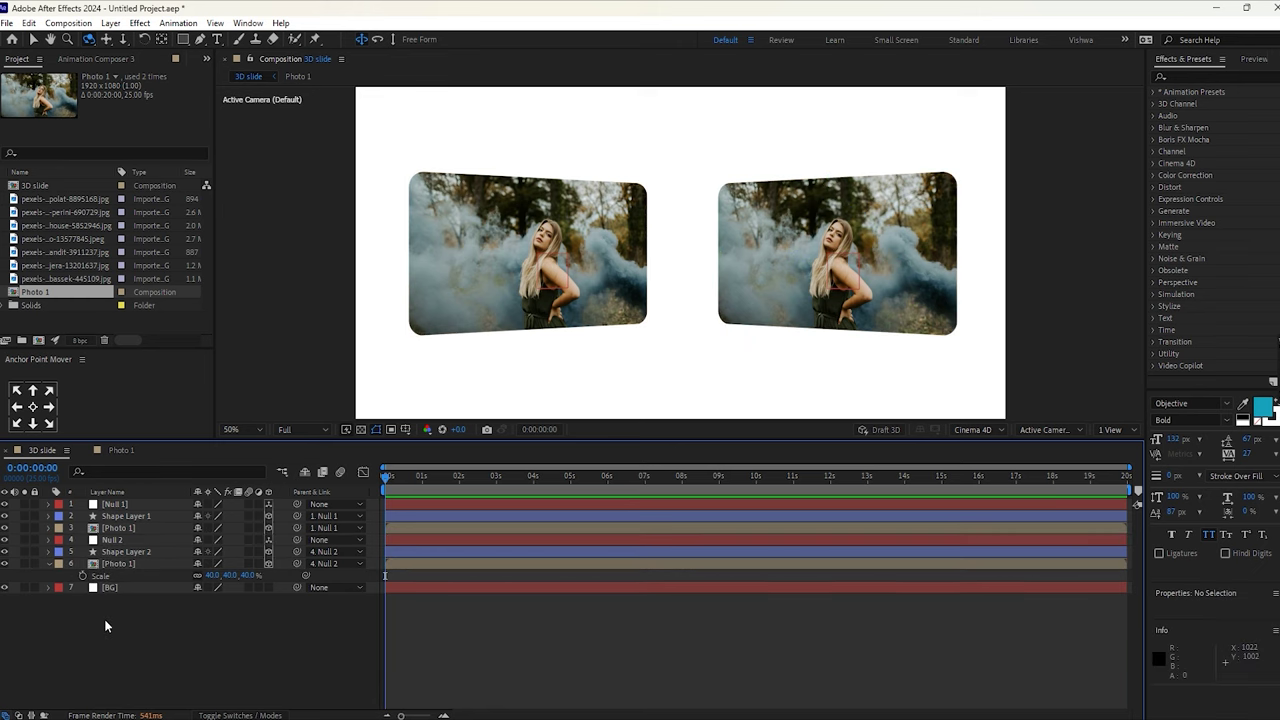
{"action": "left_click", "coordinate": [48, 566]}
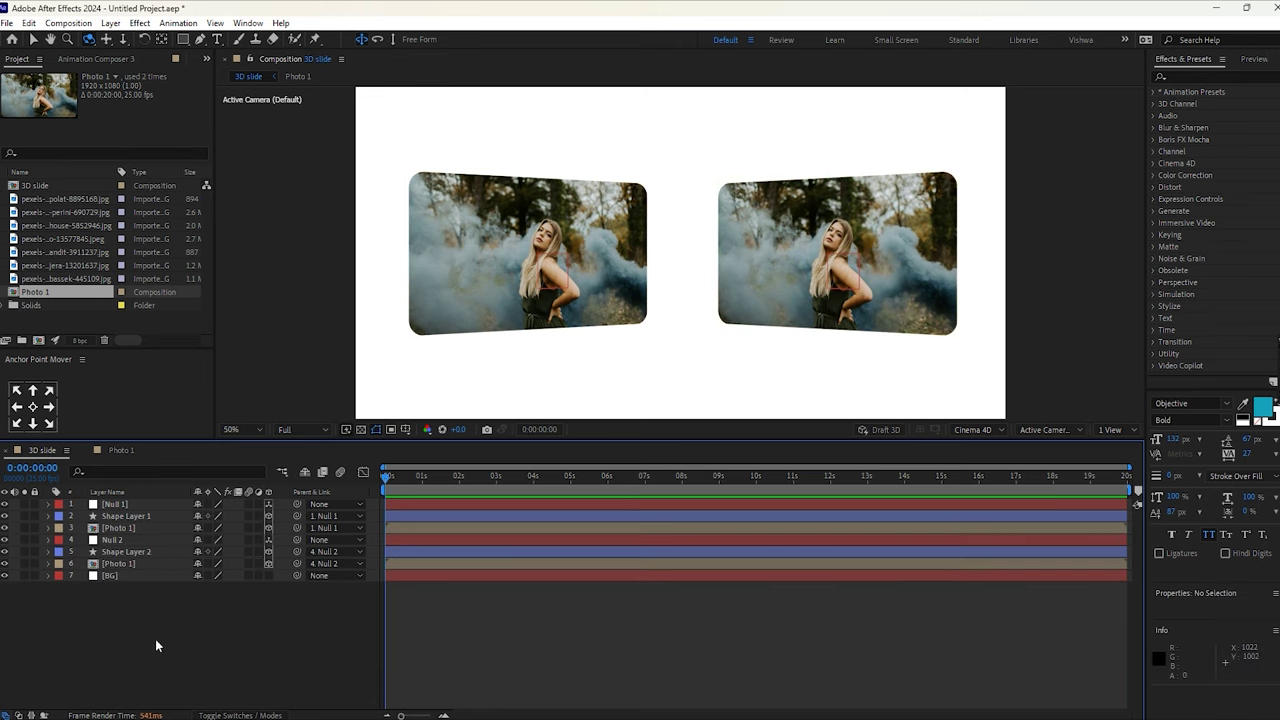
Try a Y Rotation of -45° on Null 1 and undo it
{"action": "left_click", "coordinate": [126, 516]}
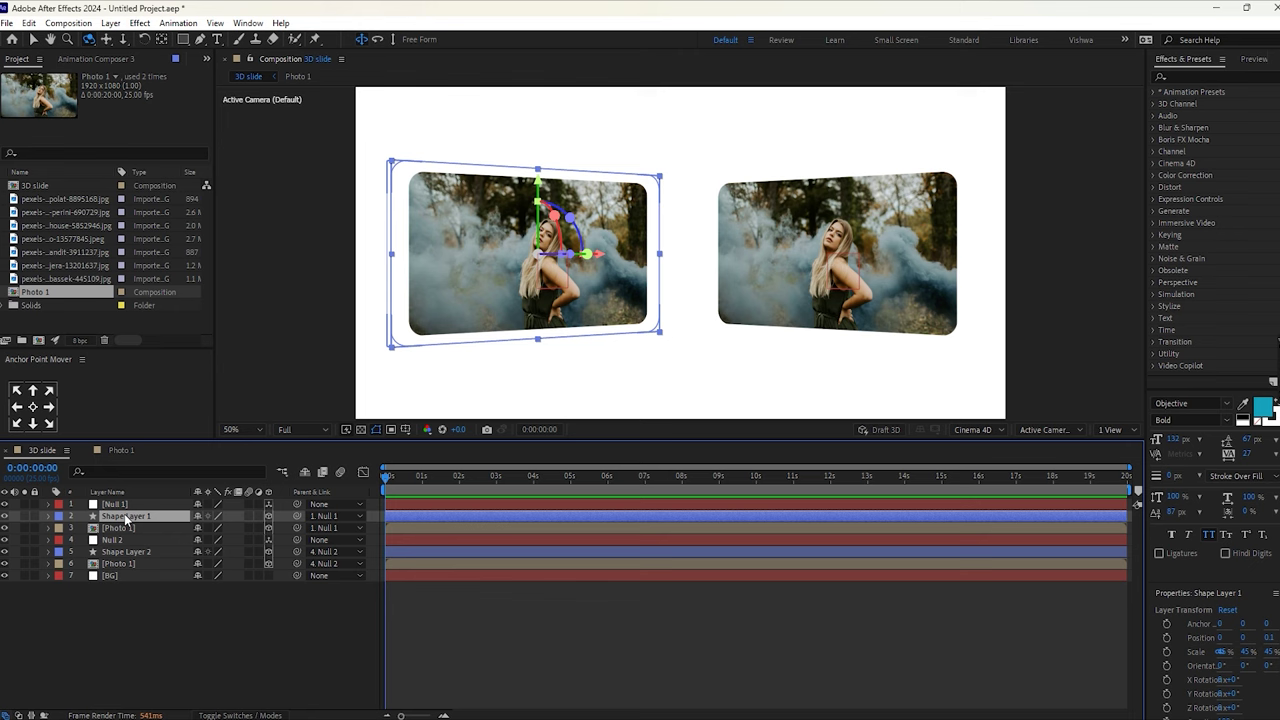
{"action": "left_click", "coordinate": [117, 504]}
{"action": "key", "text": "r"}
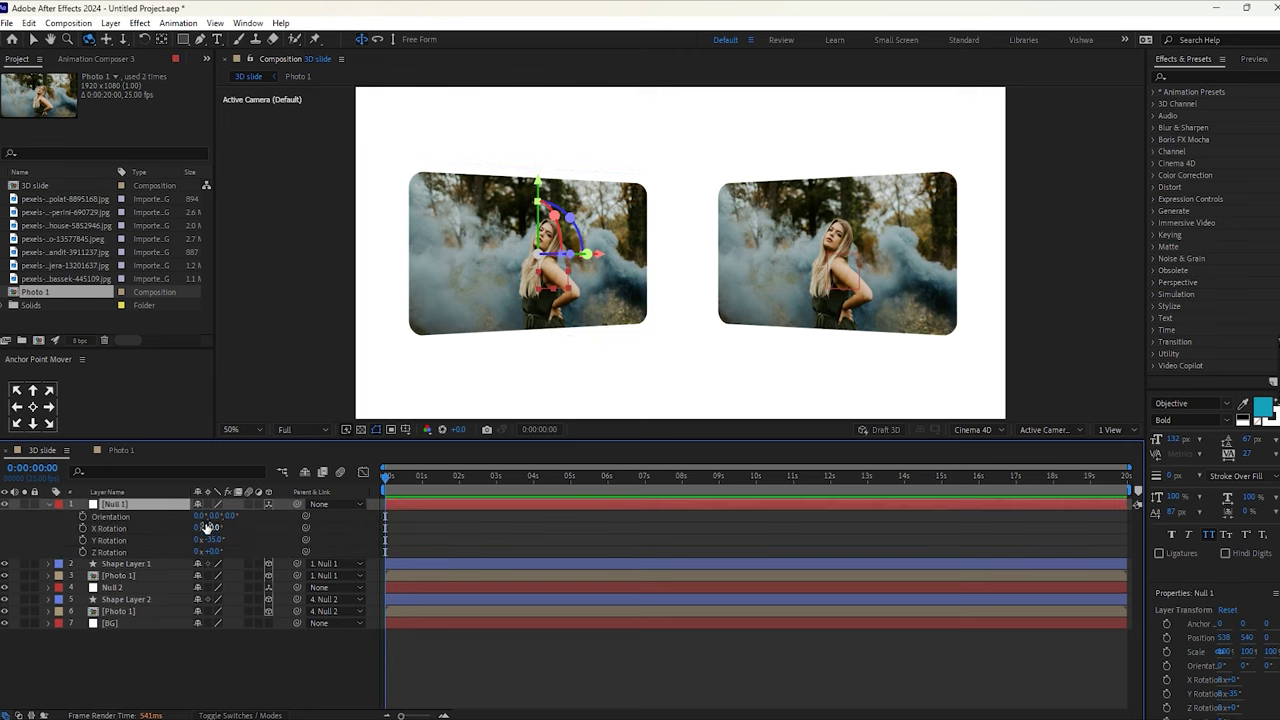
{"action": "left_click", "coordinate": [212, 540]}
{"action": "type", "text": "-45"}
{"action": "key", "text": "Return"}
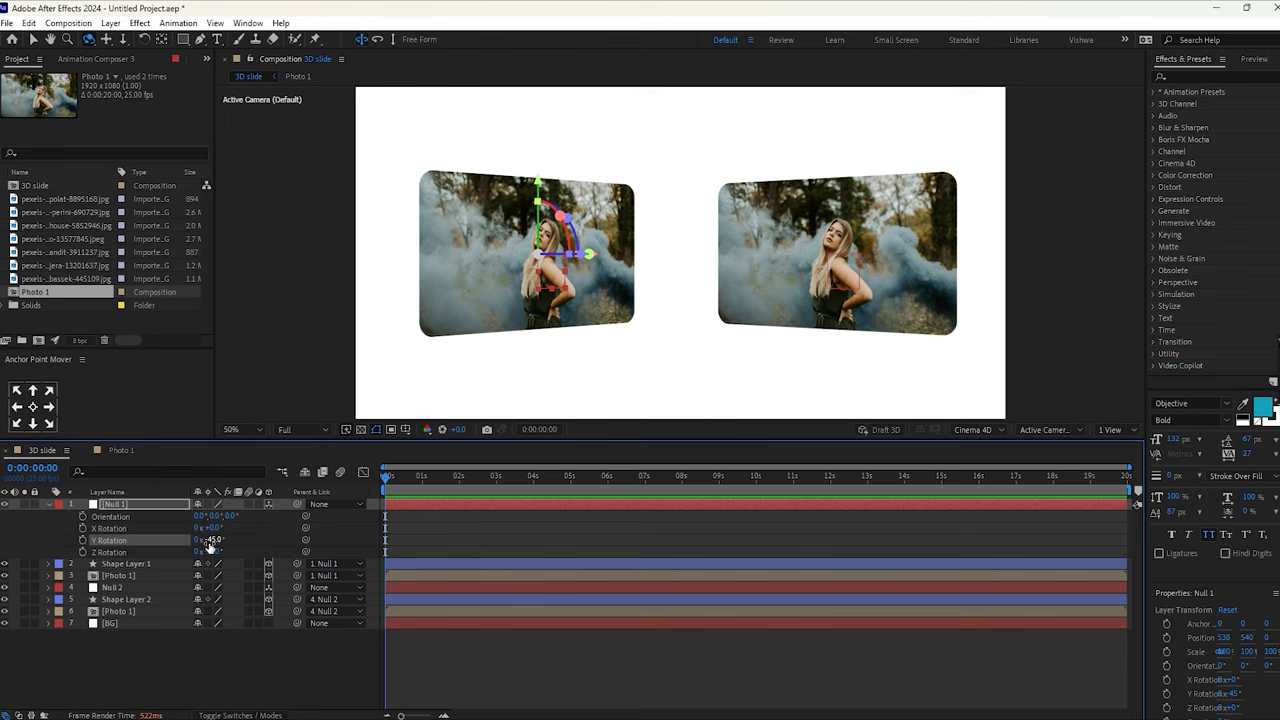
{"action": "left_click_drag", "start_coordinate": [210, 543], "coordinate": [220, 543]}
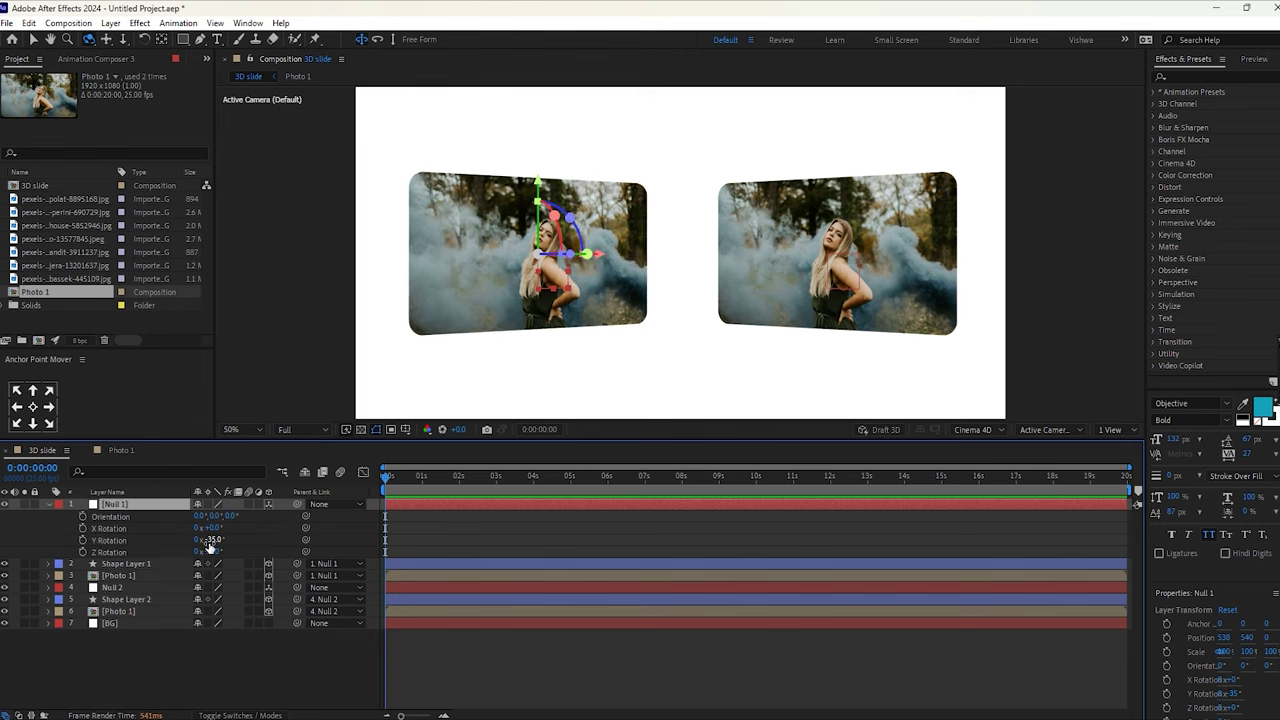
{"action": "left_click", "coordinate": [189, 650]}
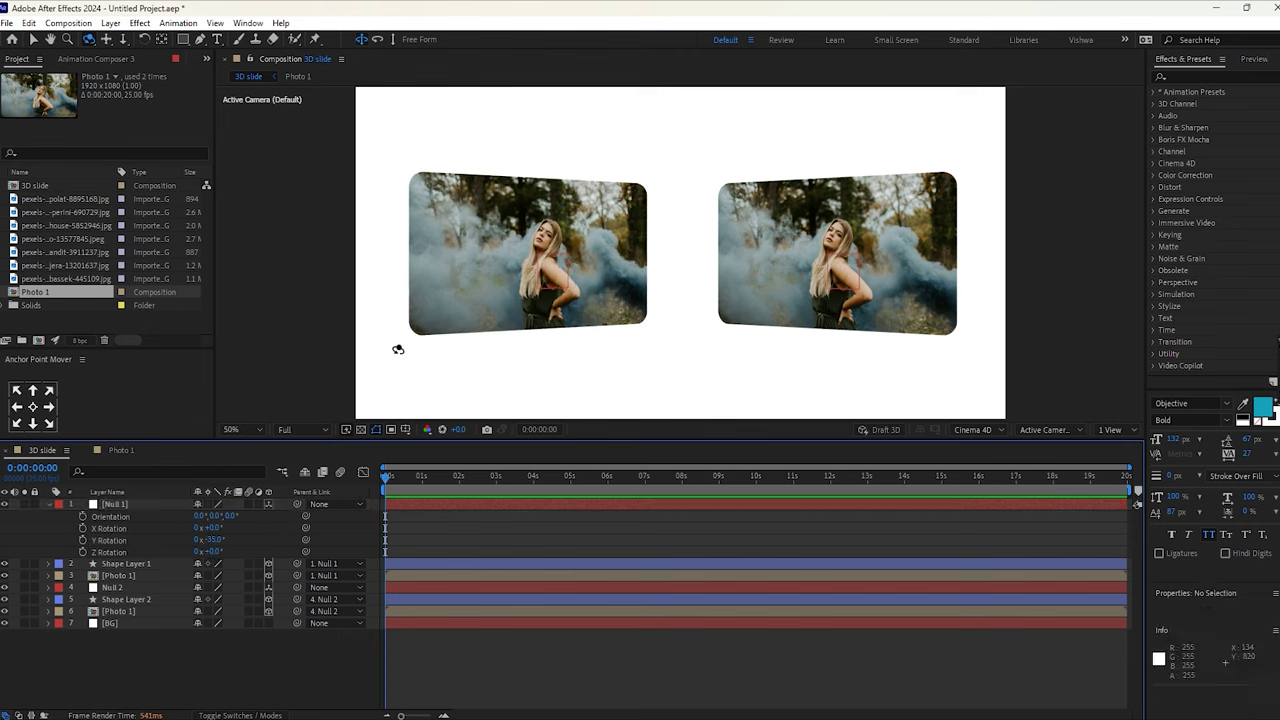
Hide the BG layer and set the scale of Shape Layer 2 to 40%
{"action": "left_click", "coordinate": [33, 39]}
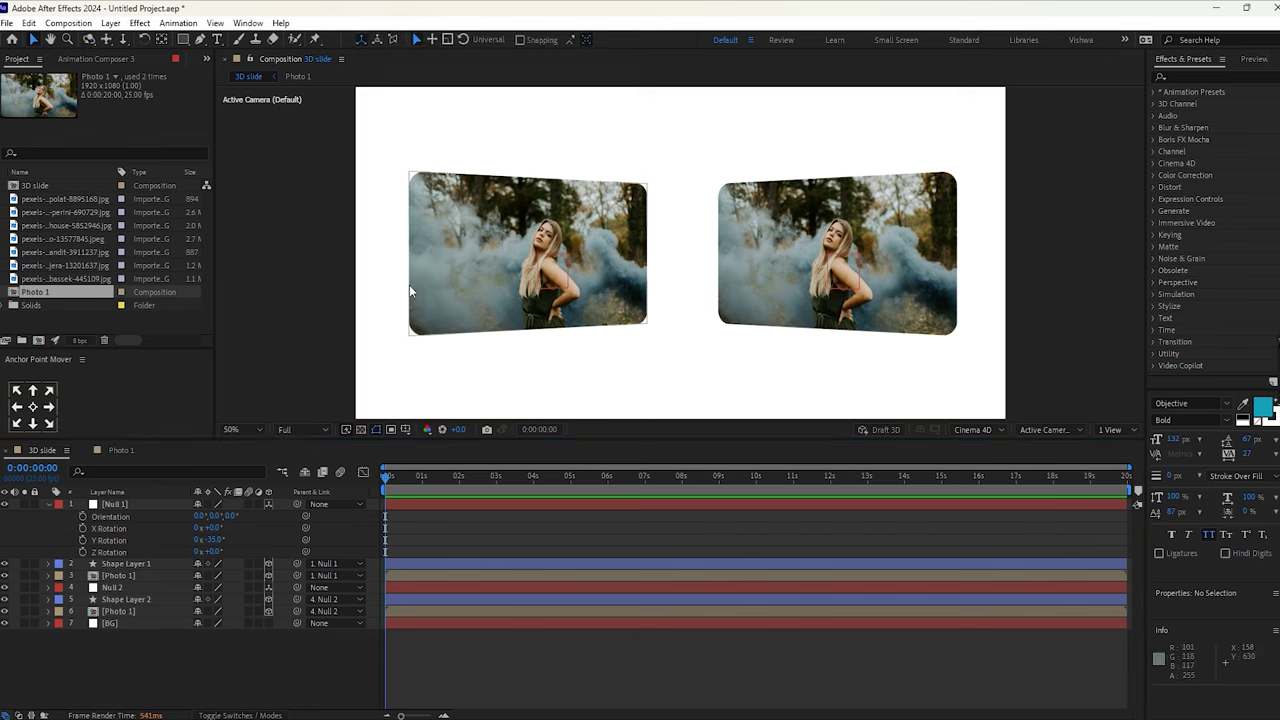
{"action": "left_click", "coordinate": [4, 623]}
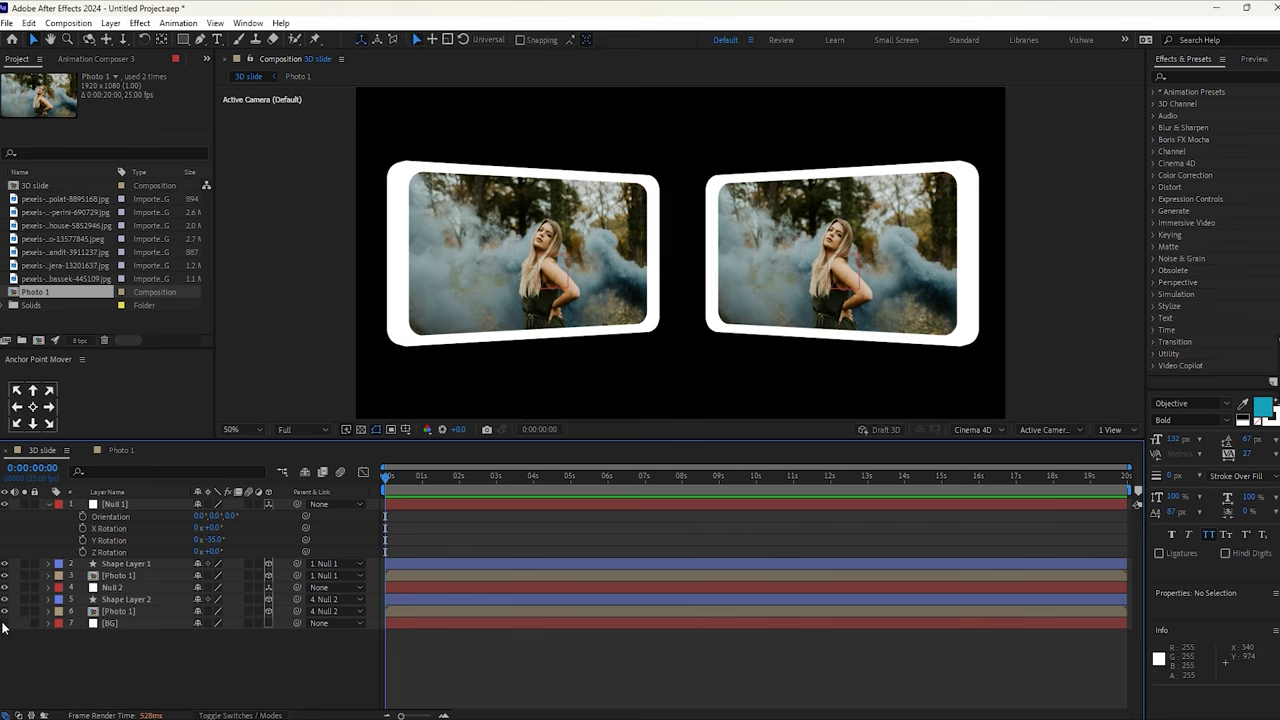
{"action": "left_click", "coordinate": [124, 600]}
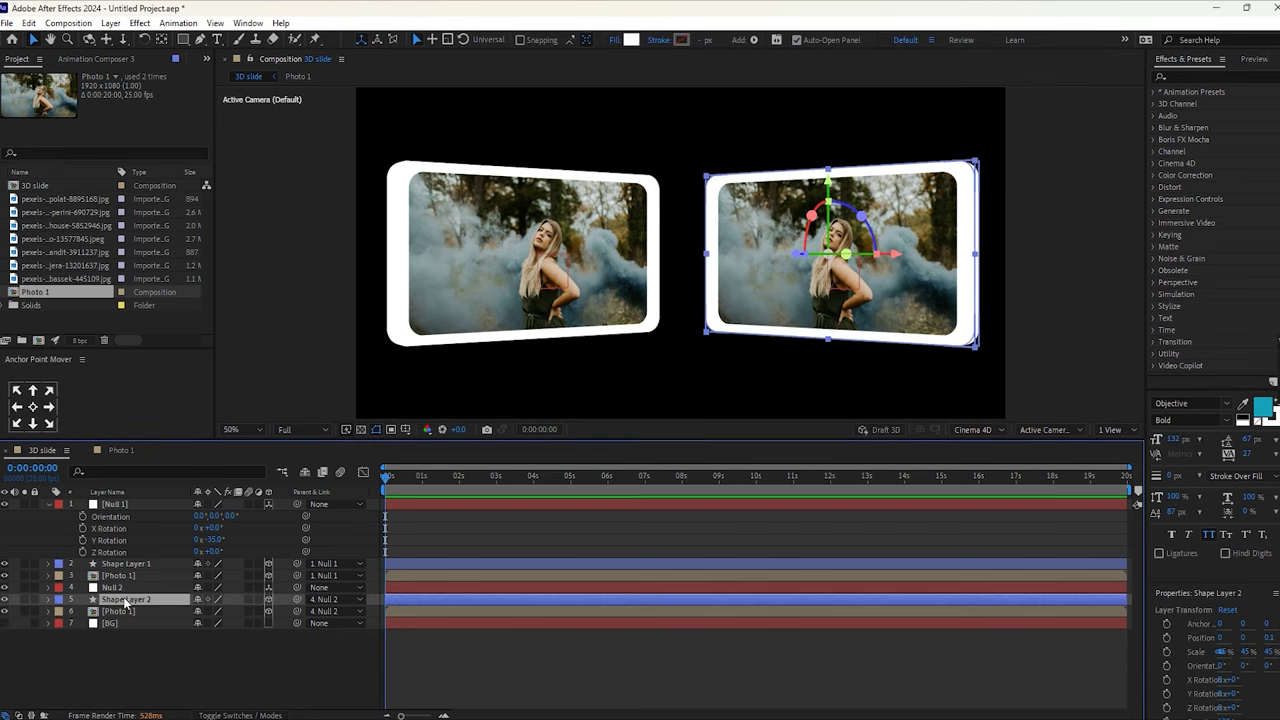
{"action": "key", "text": "s"}
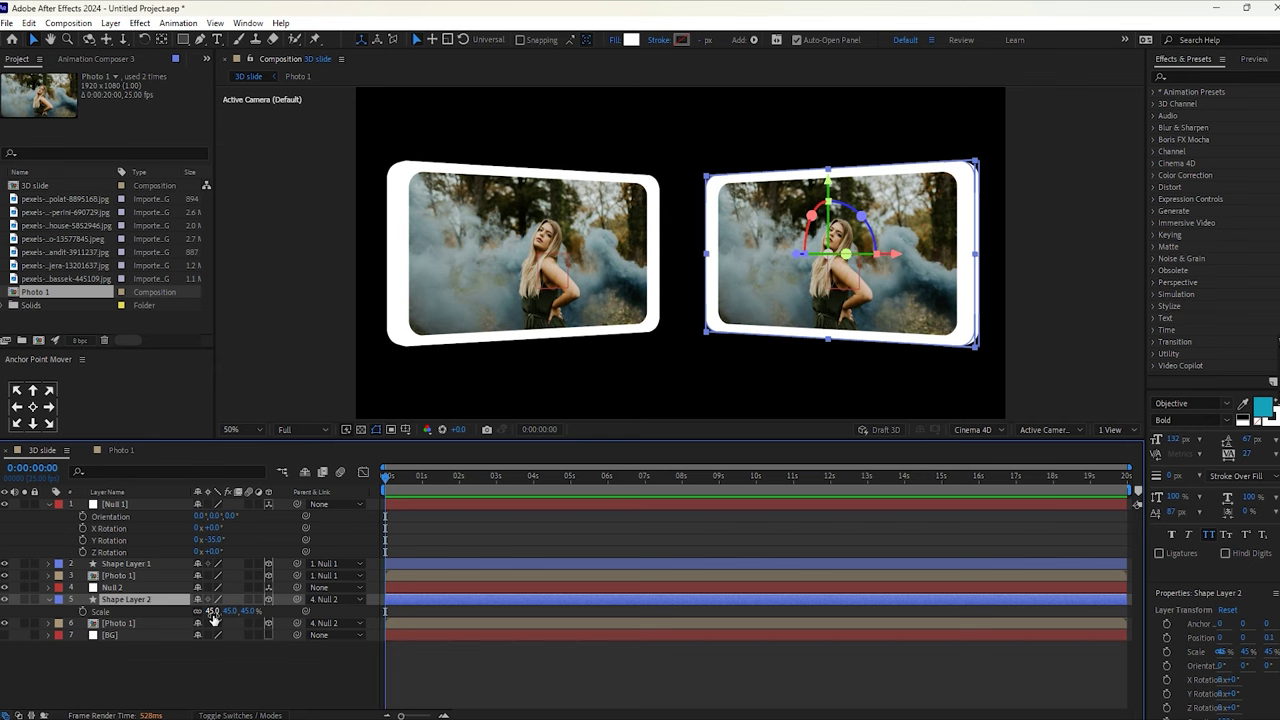
{"action": "left_click", "coordinate": [132, 626]}
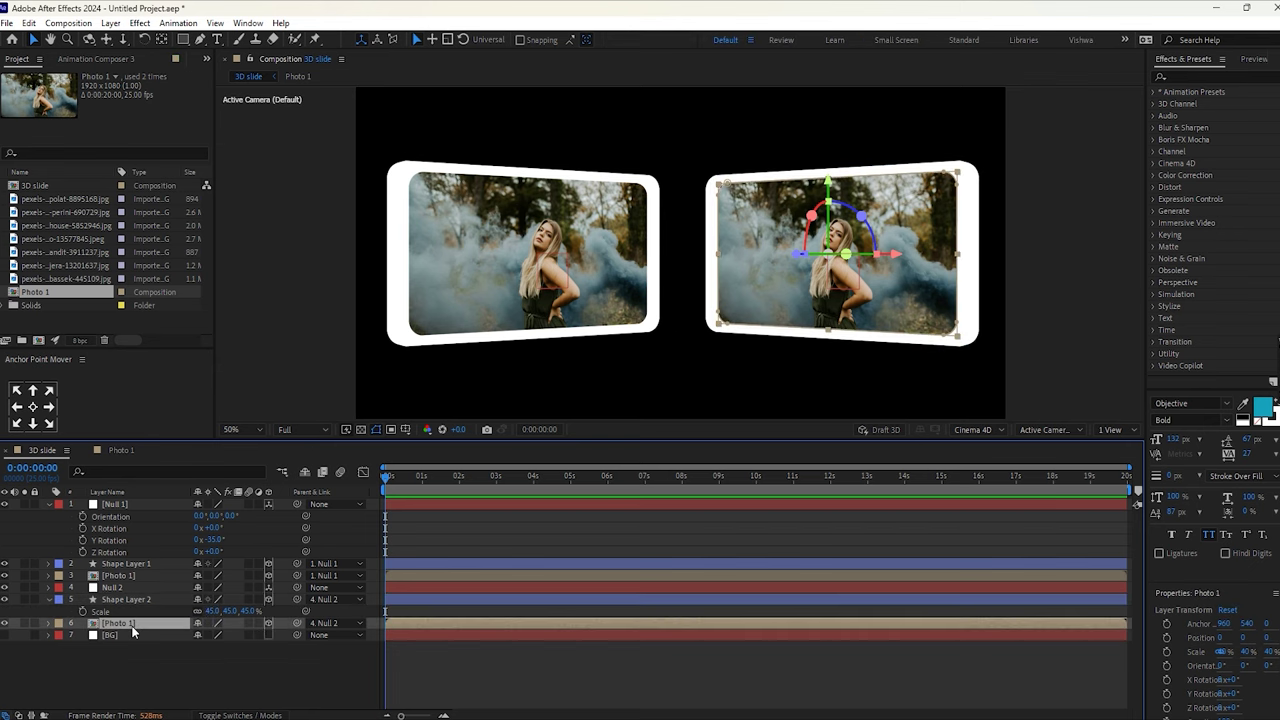
{"action": "key", "text": "s"}
{"action": "left_click", "coordinate": [211, 611]}
{"action": "type", "text": "40"}
{"action": "key", "text": "Return"}
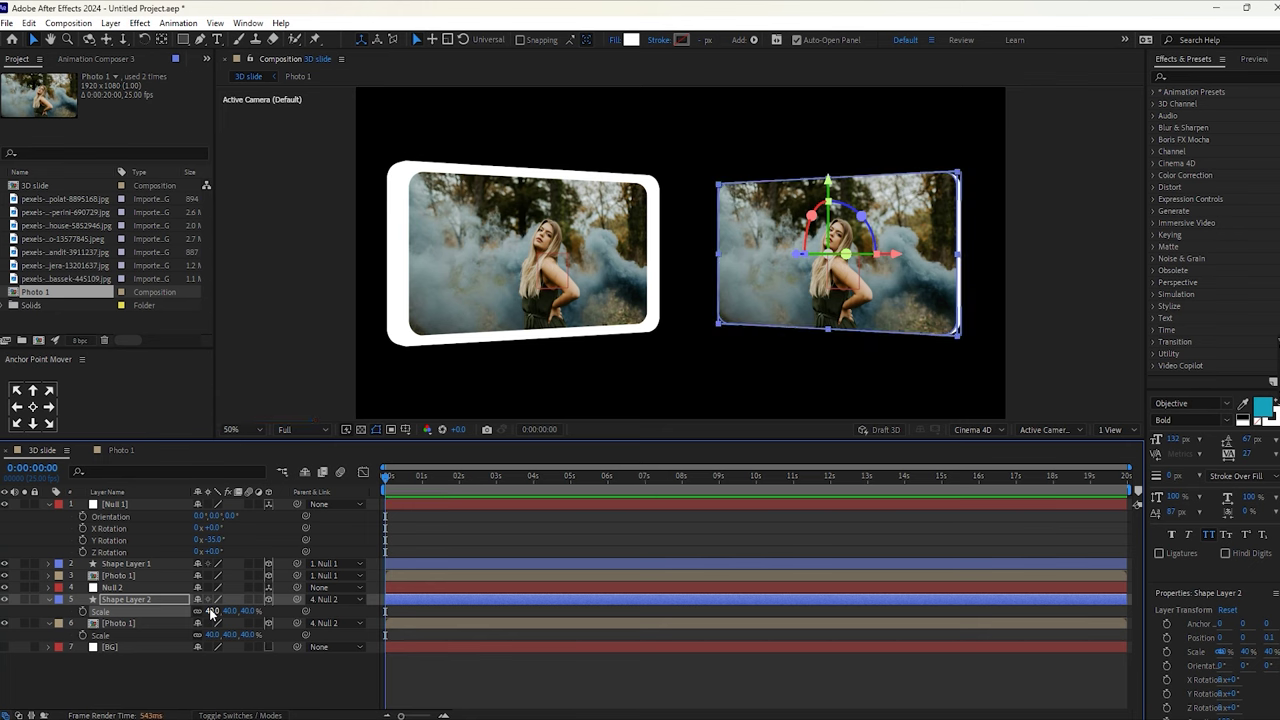
Set the scale of Shape Layer 1 to 40%
{"action": "left_click", "coordinate": [122, 564]}
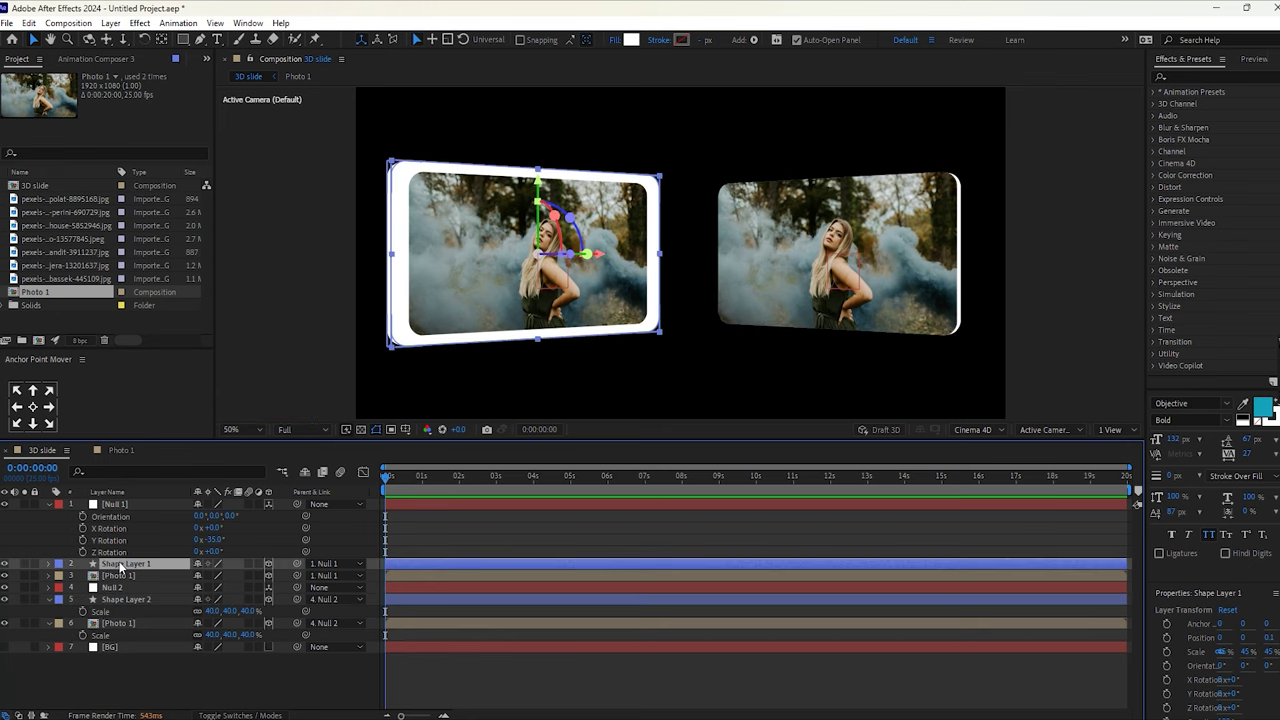
{"action": "key", "text": "s"}
{"action": "left_click", "coordinate": [214, 576]}
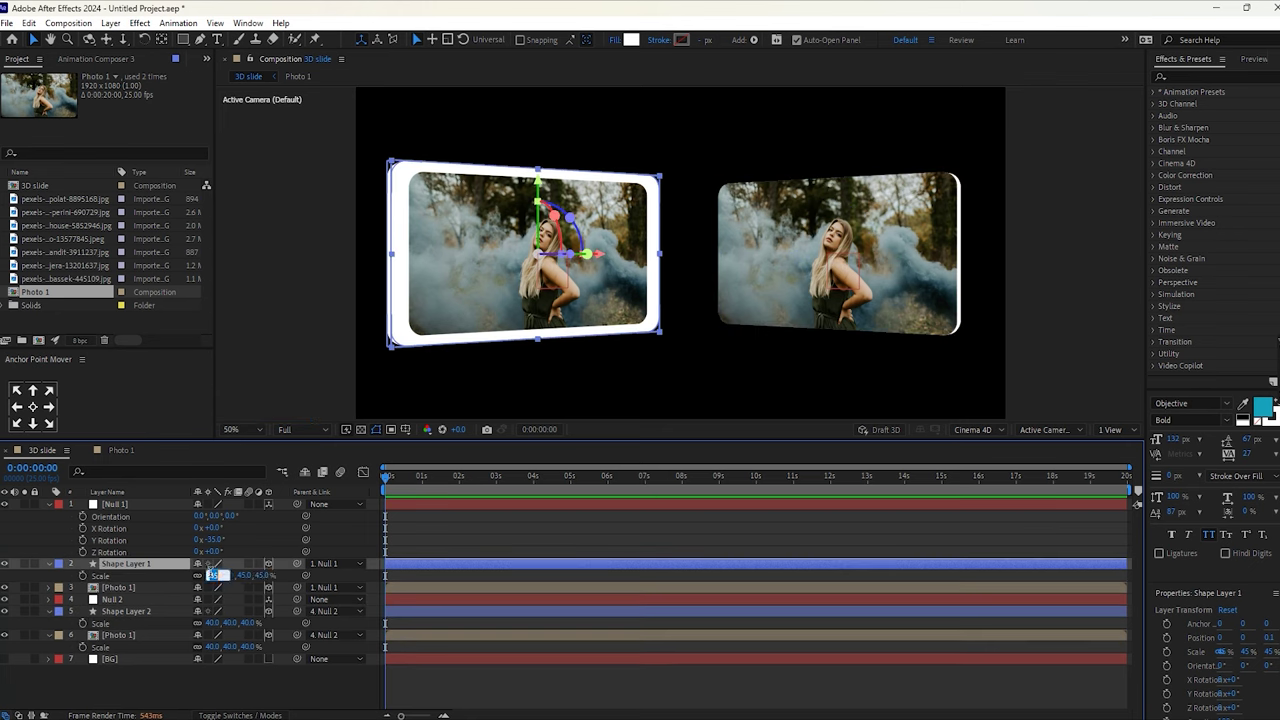
{"action": "type", "text": "40"}
{"action": "key", "text": "Return"}
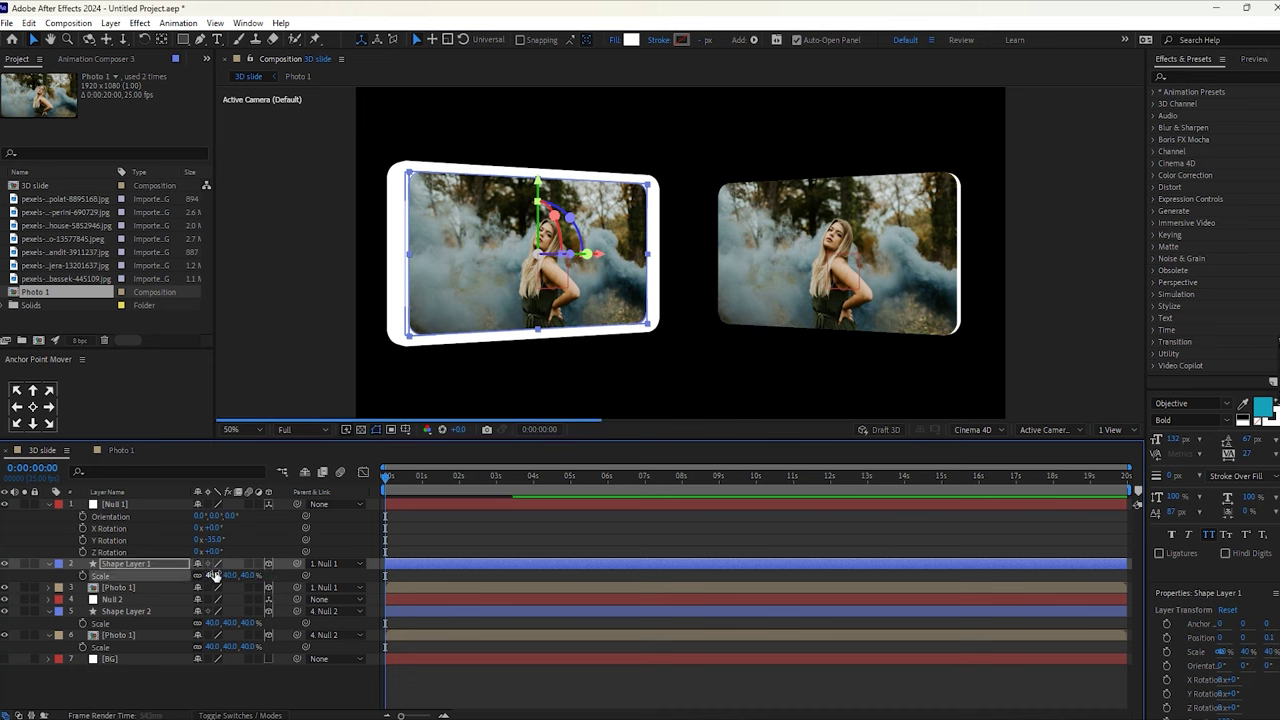
{"action": "left_click", "coordinate": [213, 693]}
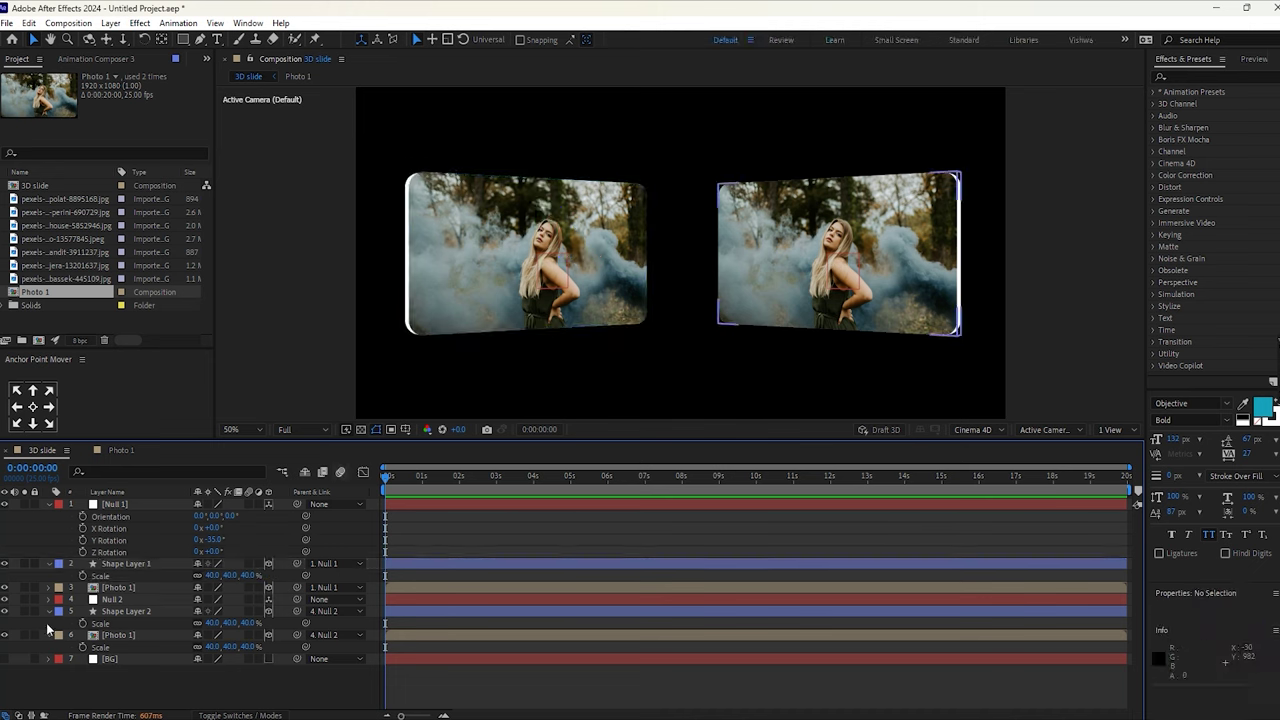
Collapse the properties of all layers in the 3D slide composition at once and clear the selection
{"action": "key", "text": "ctrl+a"}
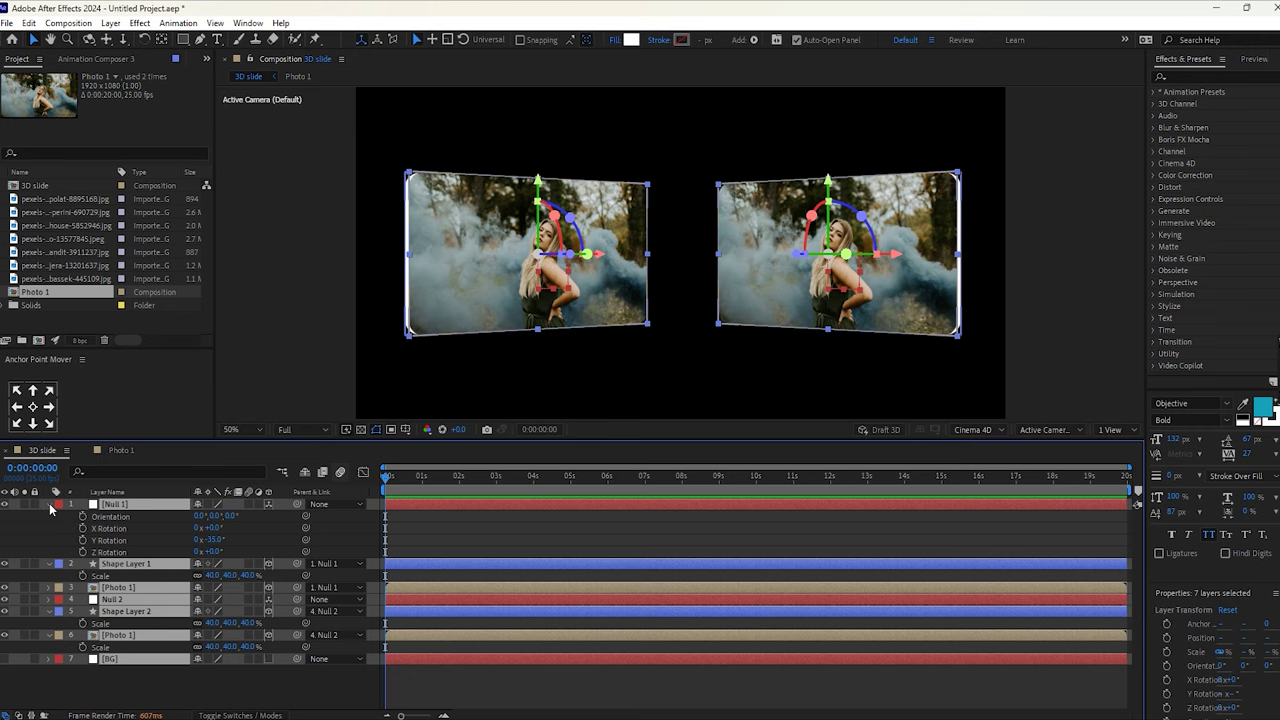
{"action": "left_click", "coordinate": [49, 505]}
{"action": "left_click", "coordinate": [99, 625]}
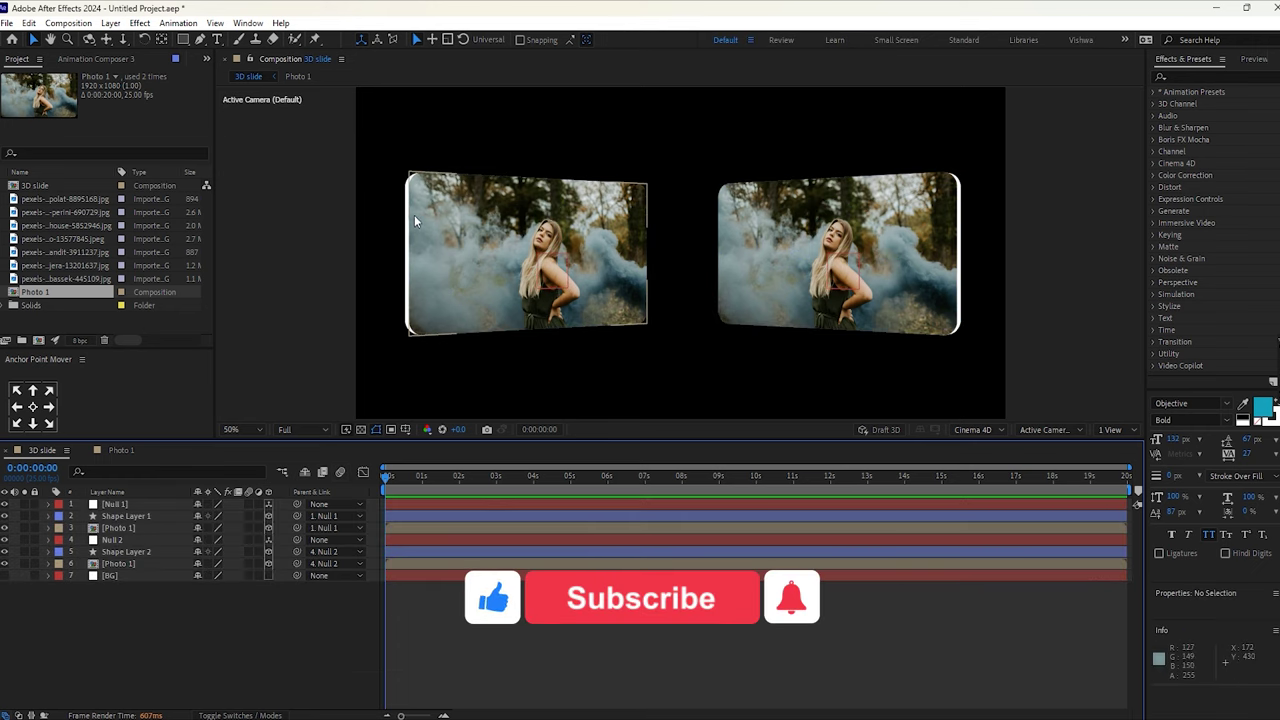
Examine the white extruded edges of both photo slides up close in the composition view
{"action": "scroll", "coordinate": [414, 221], "scroll_direction": "up", "scroll_amount": 1}
{"action": "left_click_drag", "start_coordinate": [356, 240], "coordinate": [638, 243]}
{"action": "key", "text": "v"}
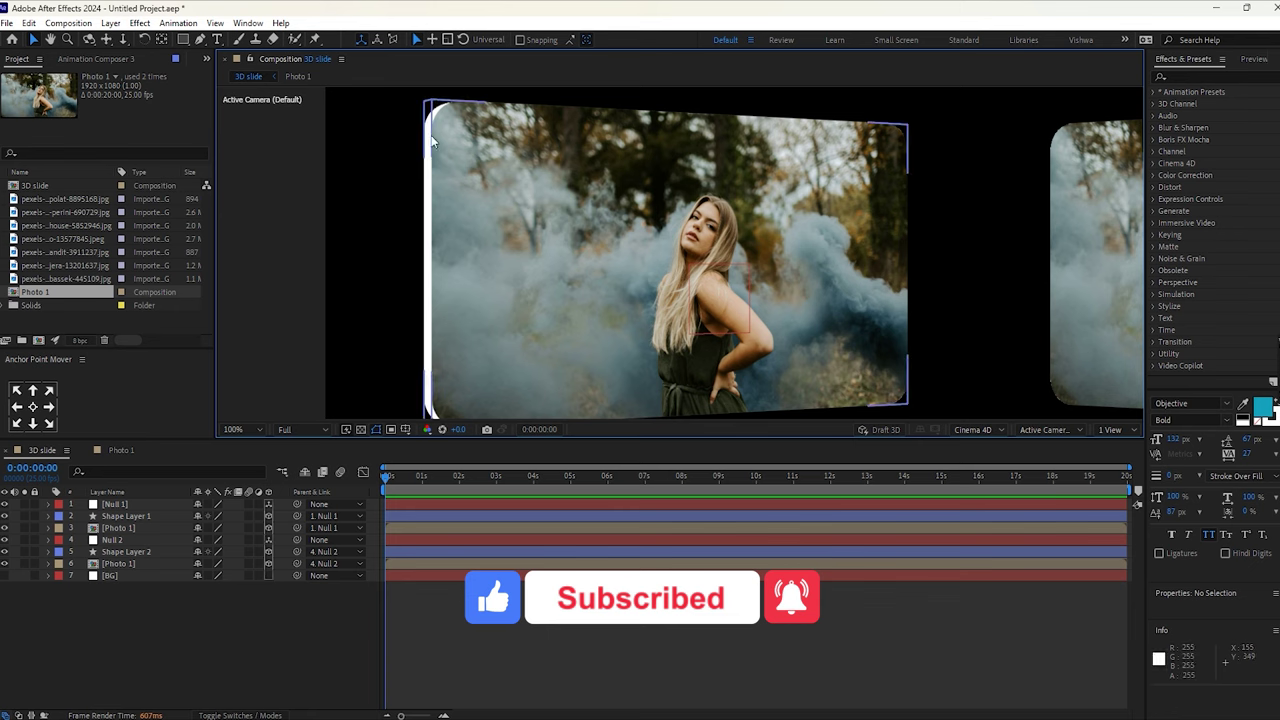
{"action": "key", "text": "h"}
{"action": "left_click_drag", "start_coordinate": [976, 272], "coordinate": [223, 258]}
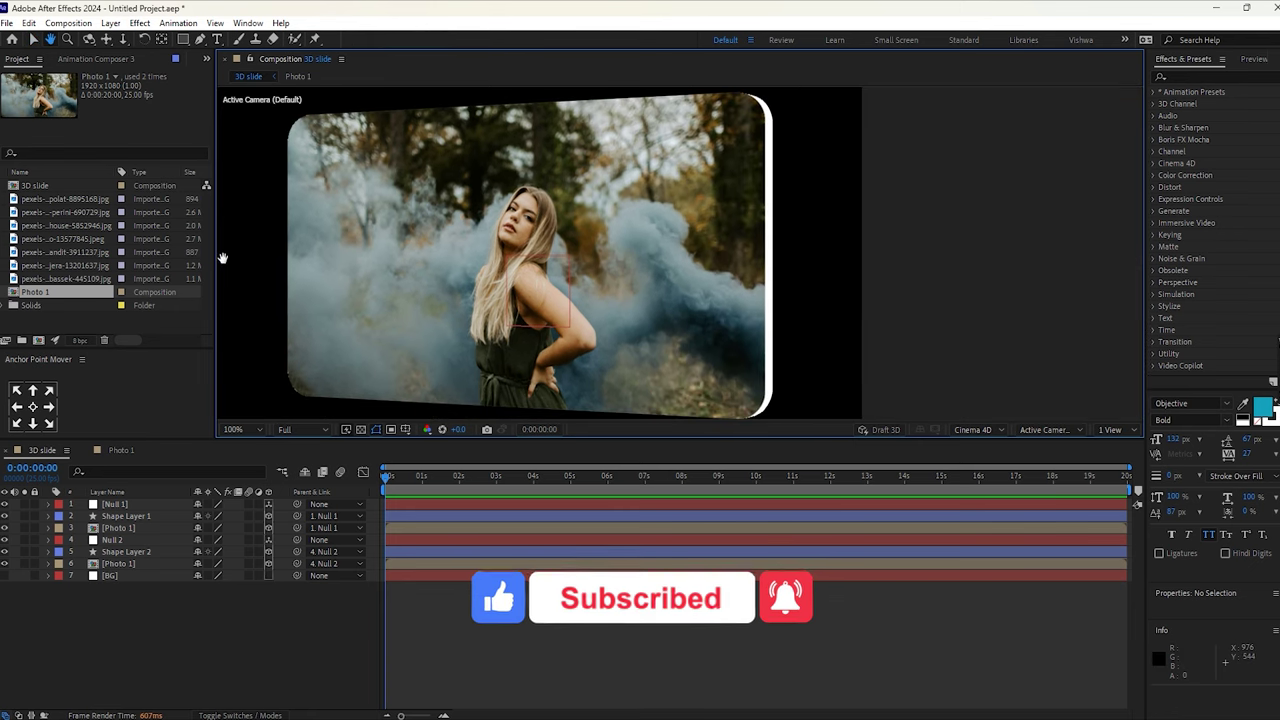
{"action": "left_click_drag", "start_coordinate": [482, 259], "coordinate": [876, 248]}
{"action": "scroll", "coordinate": [617, 229], "scroll_direction": "down", "scroll_amount": 1}
{"action": "left_click_drag", "start_coordinate": [617, 229], "coordinate": [616, 229]}
{"action": "key", "text": "v"}
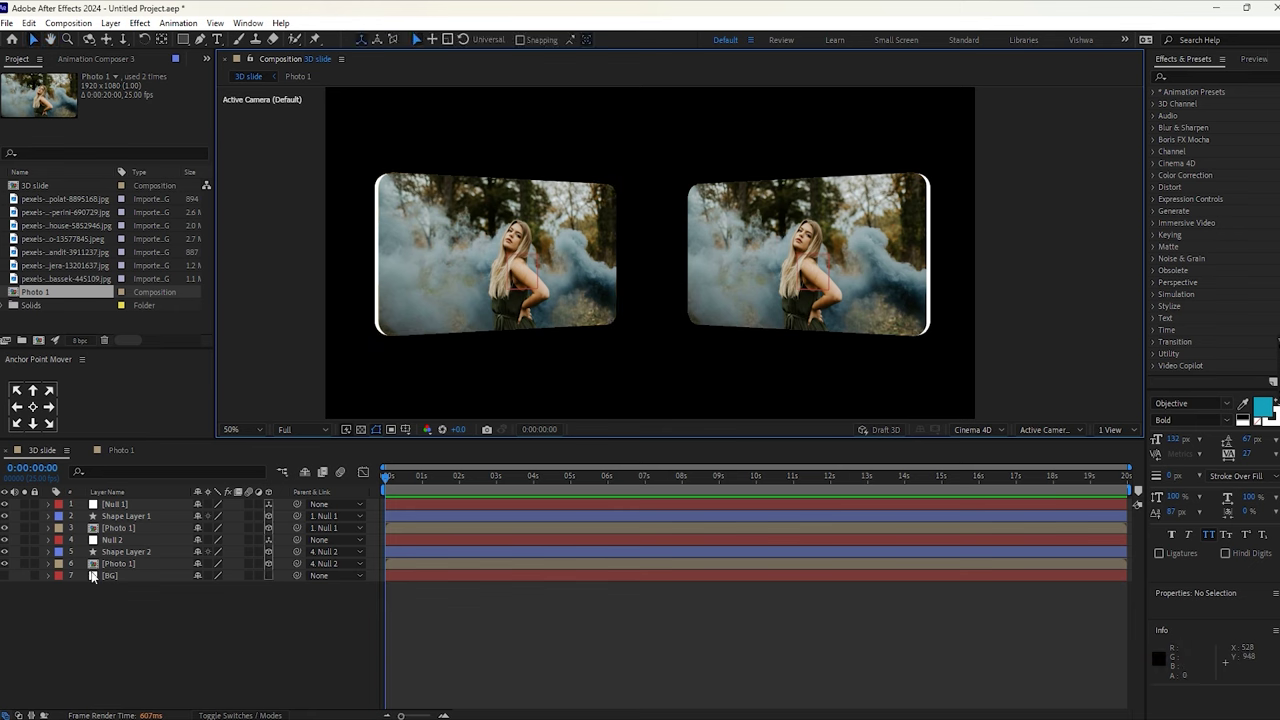
Set the Fill 1 colour of Shape Layer 1 by sampling a dark tone from the lower edge of its photo
{"action": "left_click", "coordinate": [126, 516]}
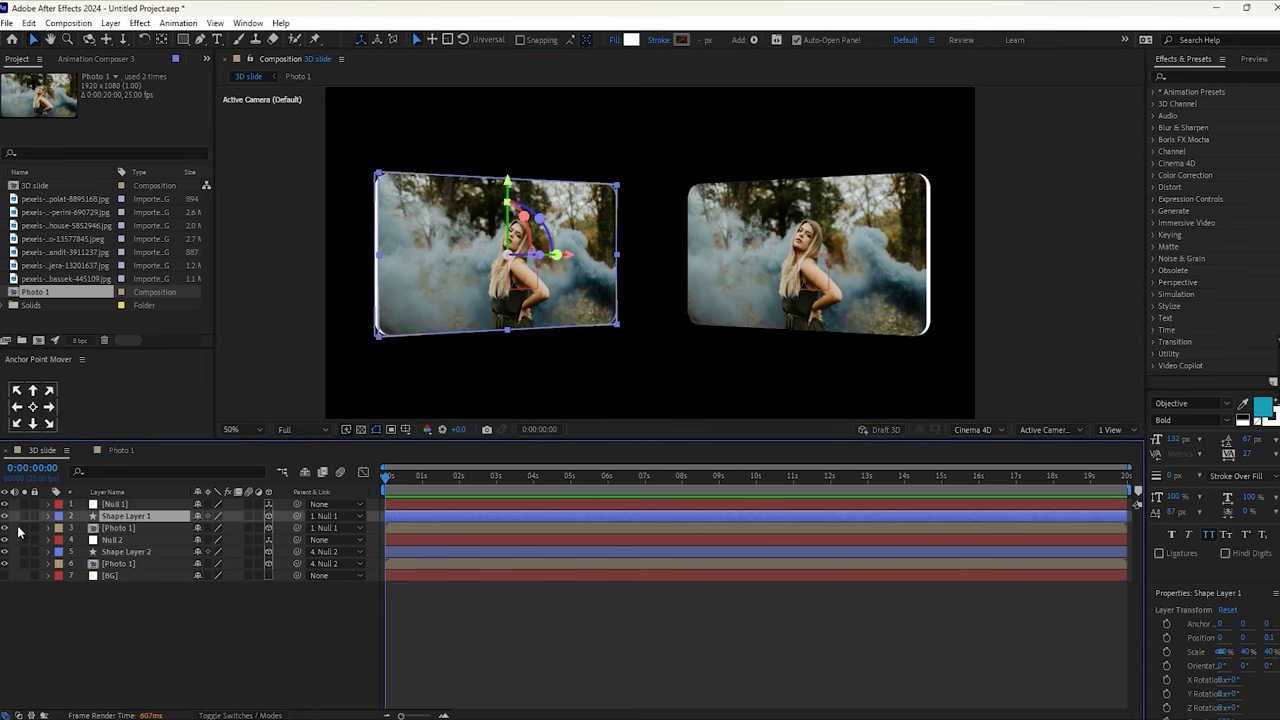
{"action": "left_click", "coordinate": [48, 516]}
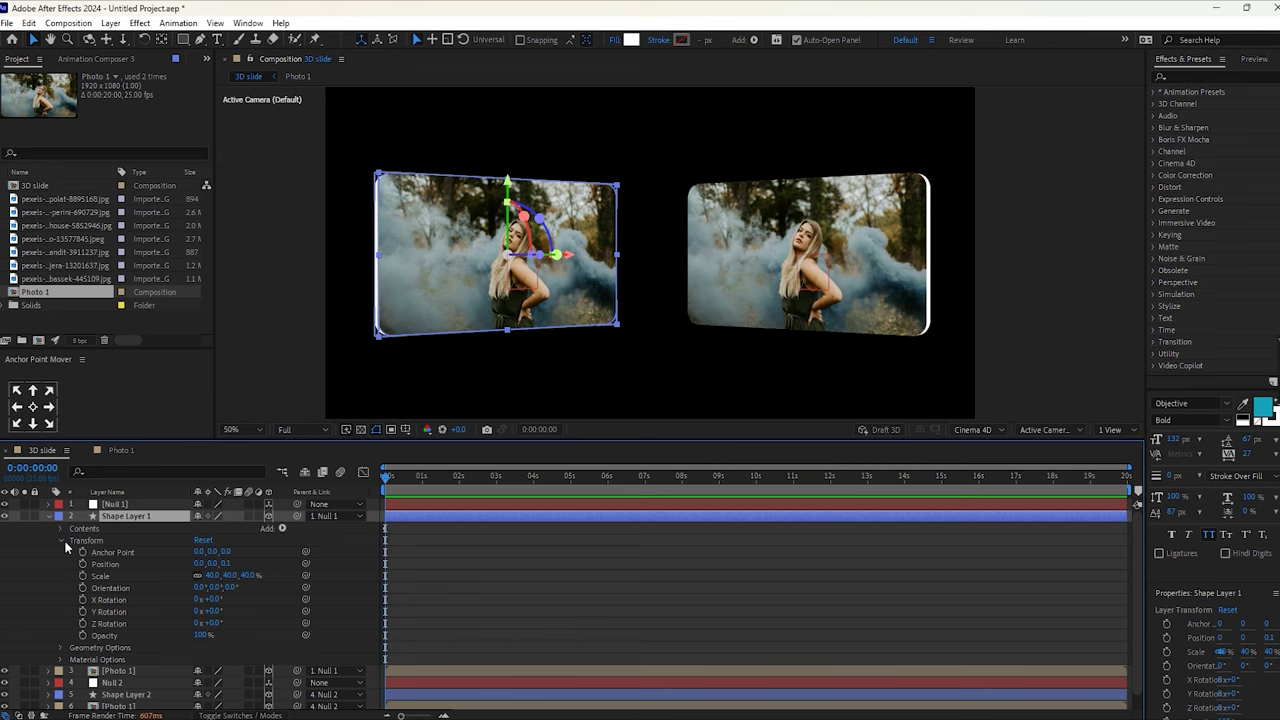
{"action": "left_click", "coordinate": [64, 539]}
{"action": "left_click", "coordinate": [57, 530]}
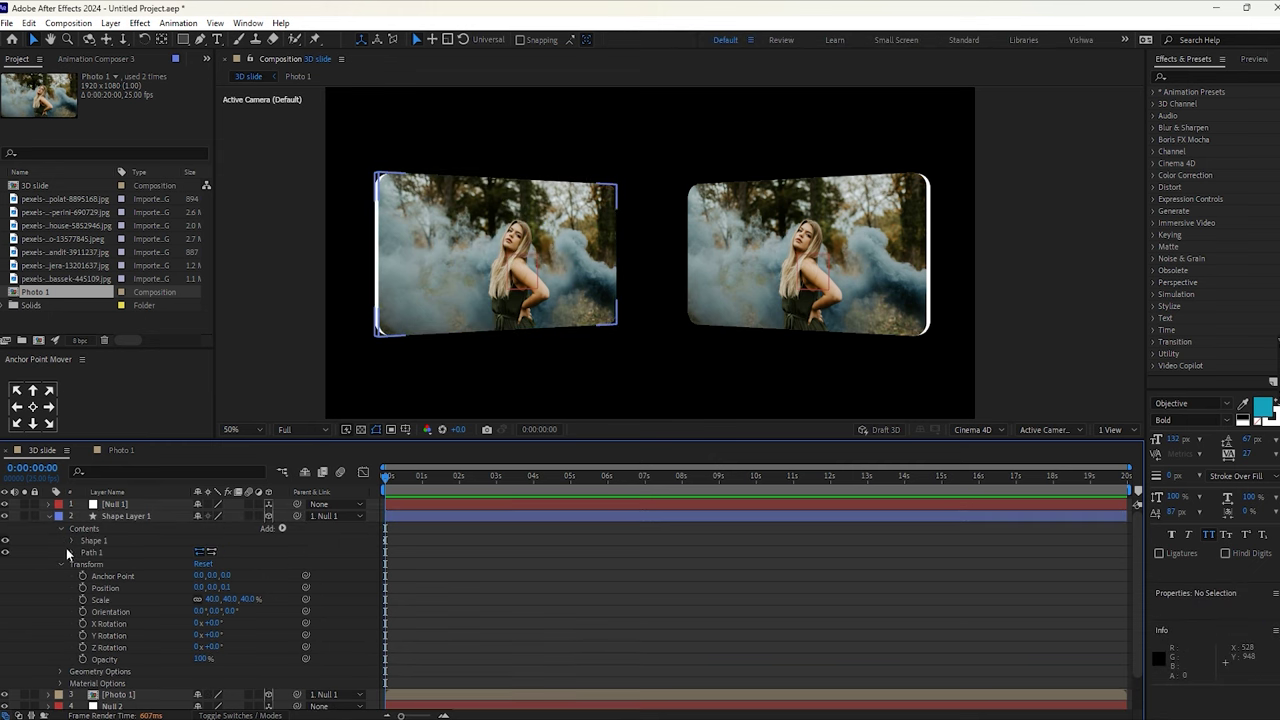
{"action": "left_click", "coordinate": [72, 542]}
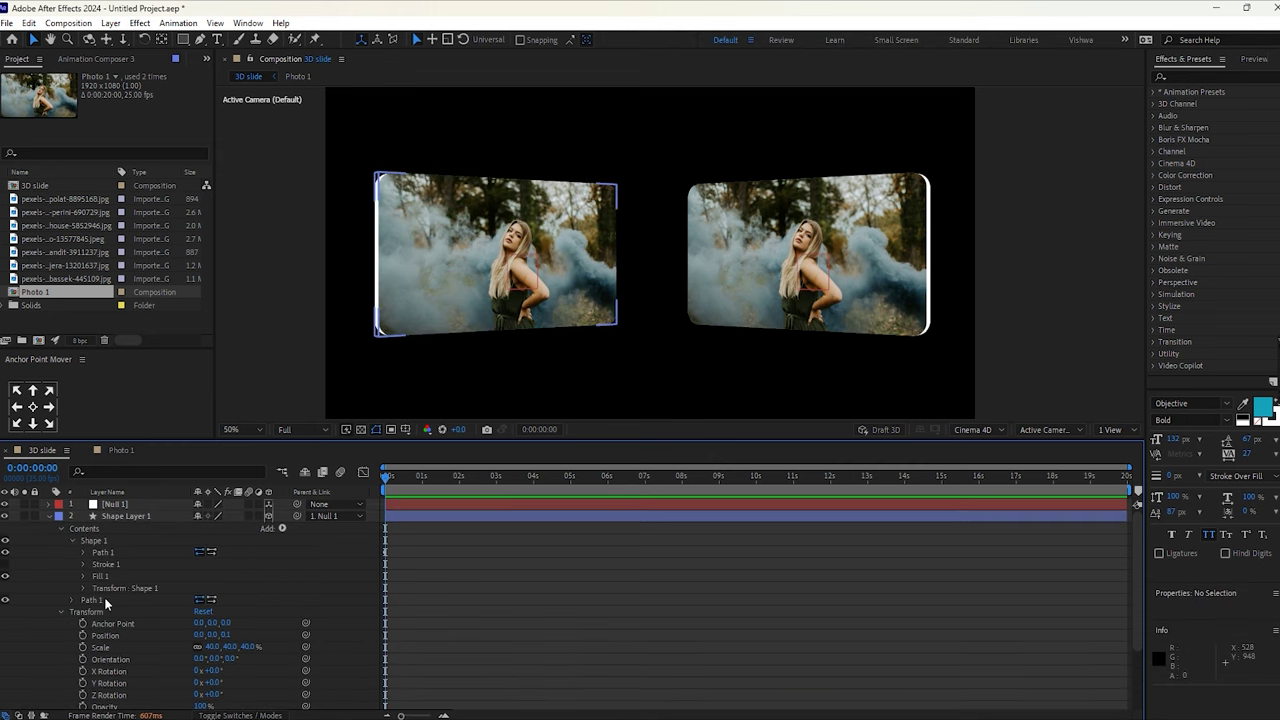
{"action": "left_click", "coordinate": [84, 577]}
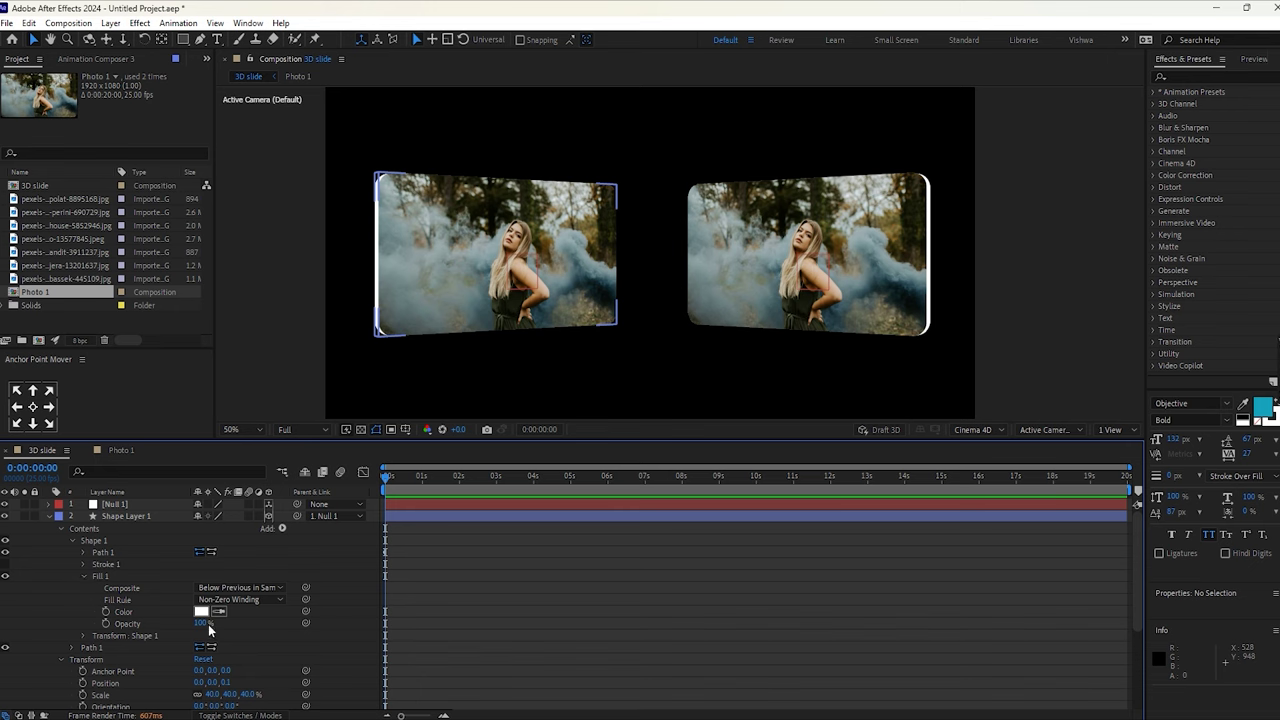
{"action": "left_click", "coordinate": [216, 613]}
{"action": "left_click", "coordinate": [391, 324]}
{"action": "left_click", "coordinate": [489, 574]}
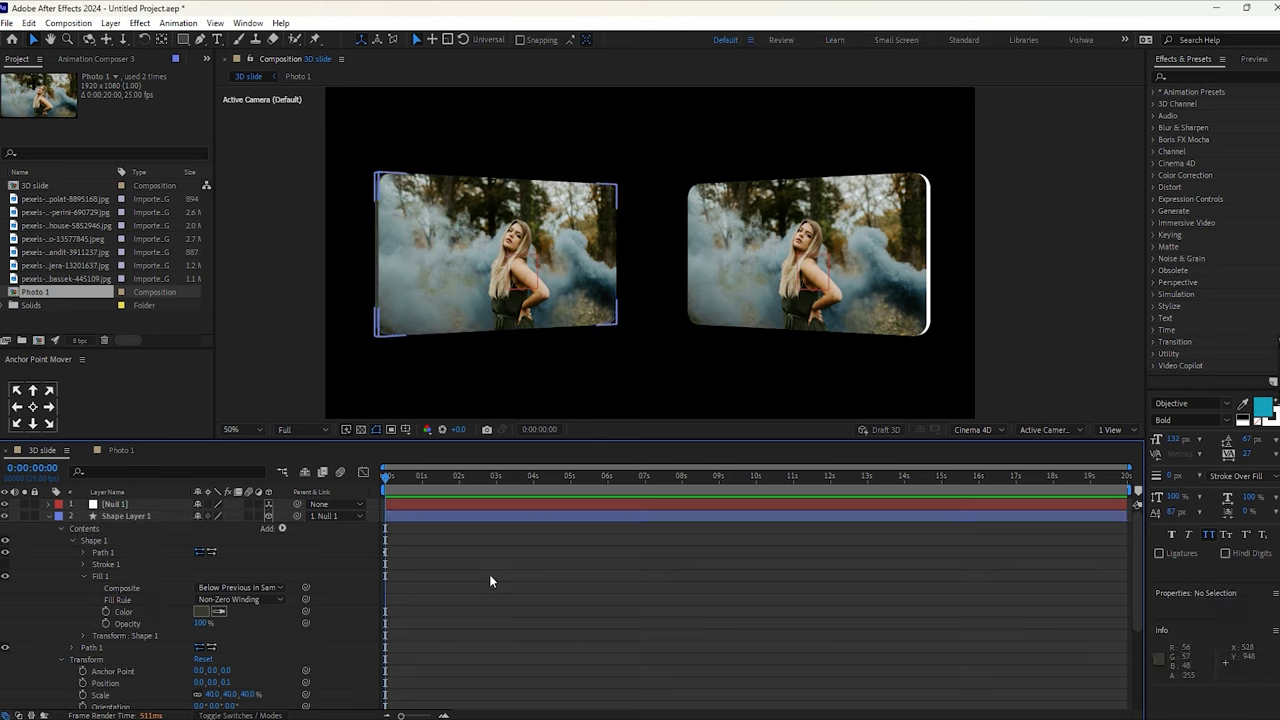
Resample the Fill 1 colour of Shape Layer 1 from the grey-blue smoke in its photo, and collapse the layer
{"action": "scroll", "coordinate": [392, 260], "scroll_direction": "up", "scroll_amount": 1}
{"action": "left_click_drag", "start_coordinate": [392, 260], "coordinate": [456, 224]}
{"action": "left_click", "coordinate": [219, 611]}
{"action": "left_click", "coordinate": [408, 242]}
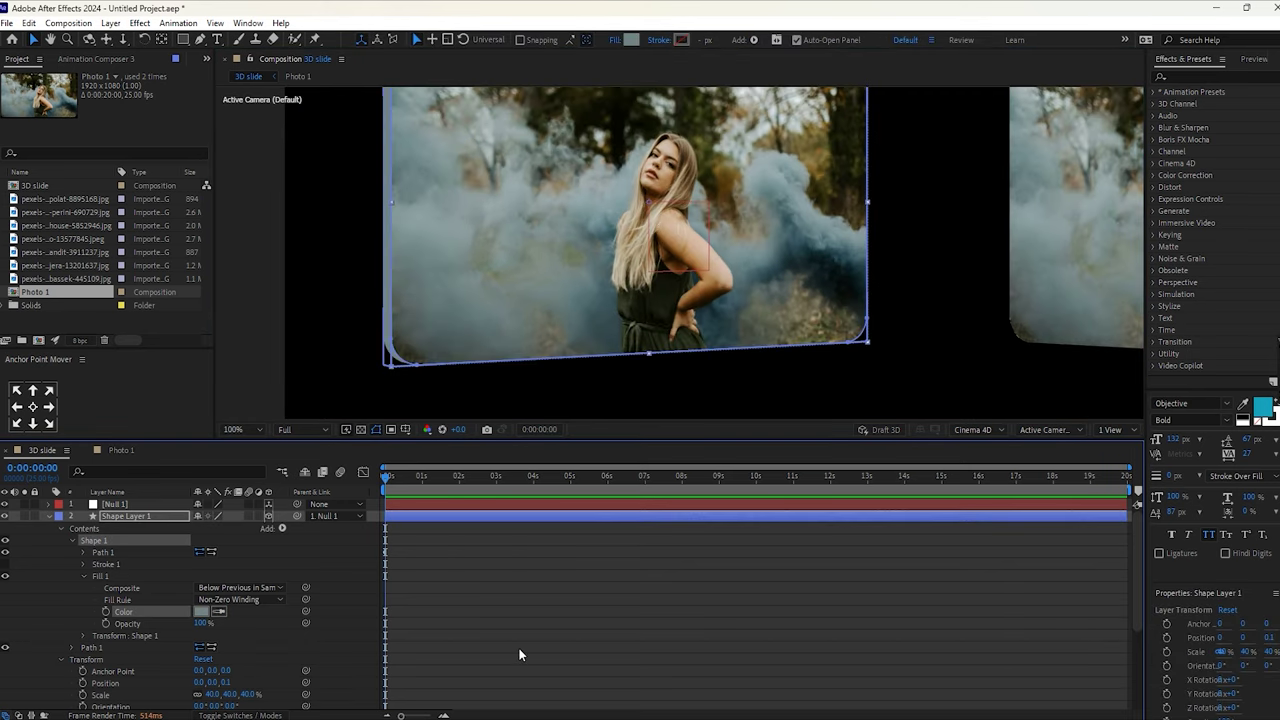
{"action": "key", "text": "space"}
{"action": "left_click_drag", "start_coordinate": [1071, 222], "coordinate": [403, 243]}
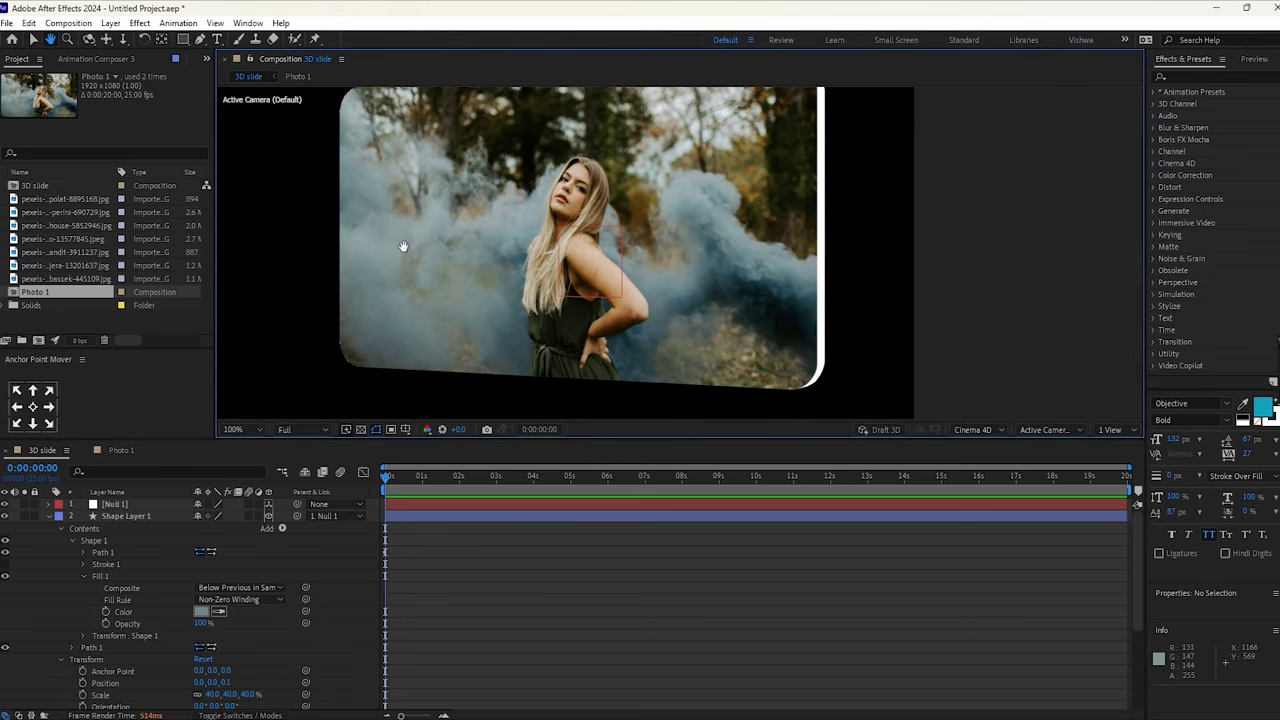
{"action": "left_click", "coordinate": [49, 516]}
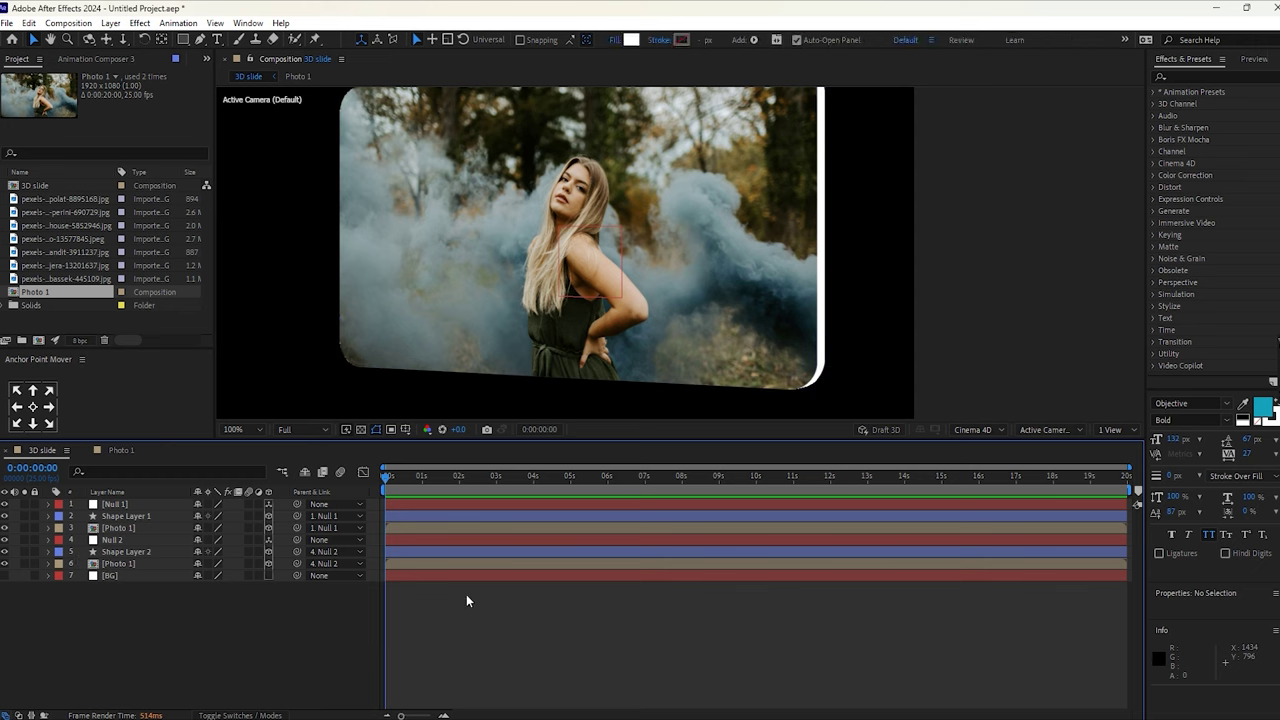
Set the Fill 1 colour of Shape Layer 2 by sampling the blue smoke at its photo's edge, and collapse the layer
{"action": "left_click", "coordinate": [124, 554]}
{"action": "left_click", "coordinate": [49, 551]}
{"action": "scroll", "coordinate": [73, 549], "scroll_direction": "down", "scroll_amount": 1}
{"action": "left_click", "coordinate": [73, 537]}
{"action": "left_click", "coordinate": [84, 572]}
{"action": "left_click", "coordinate": [218, 607]}
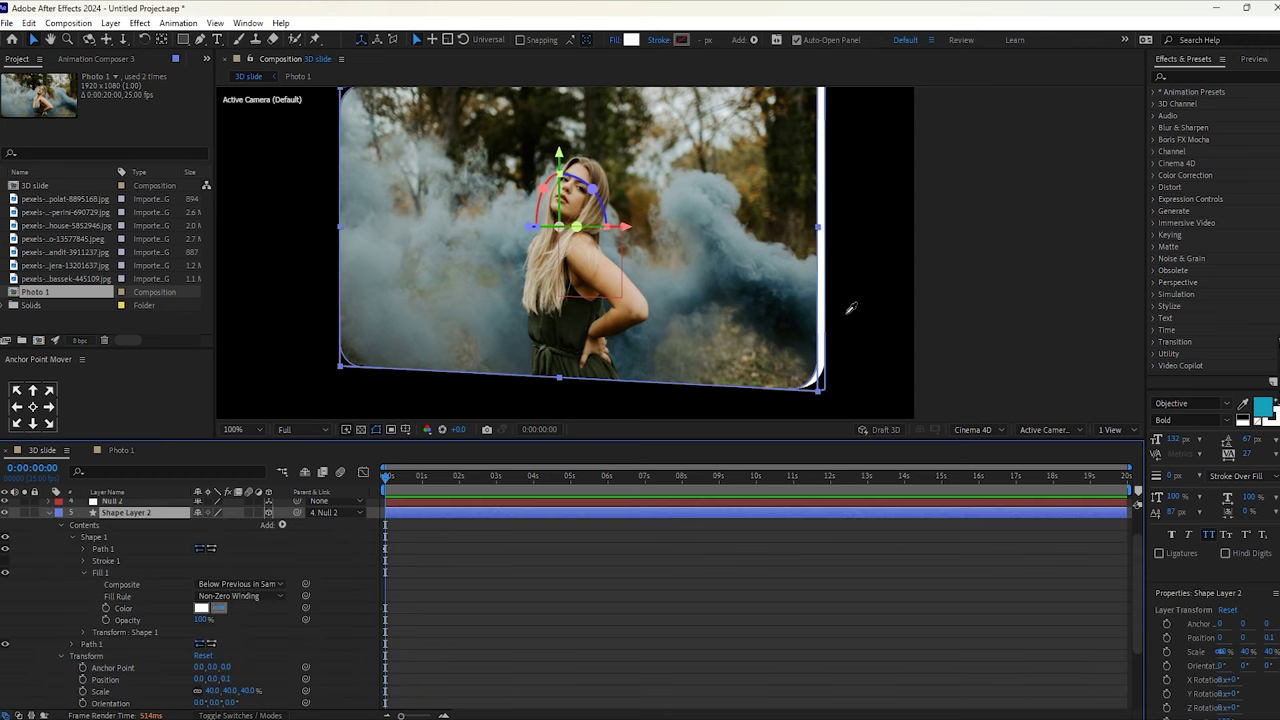
{"action": "left_click", "coordinate": [811, 296]}
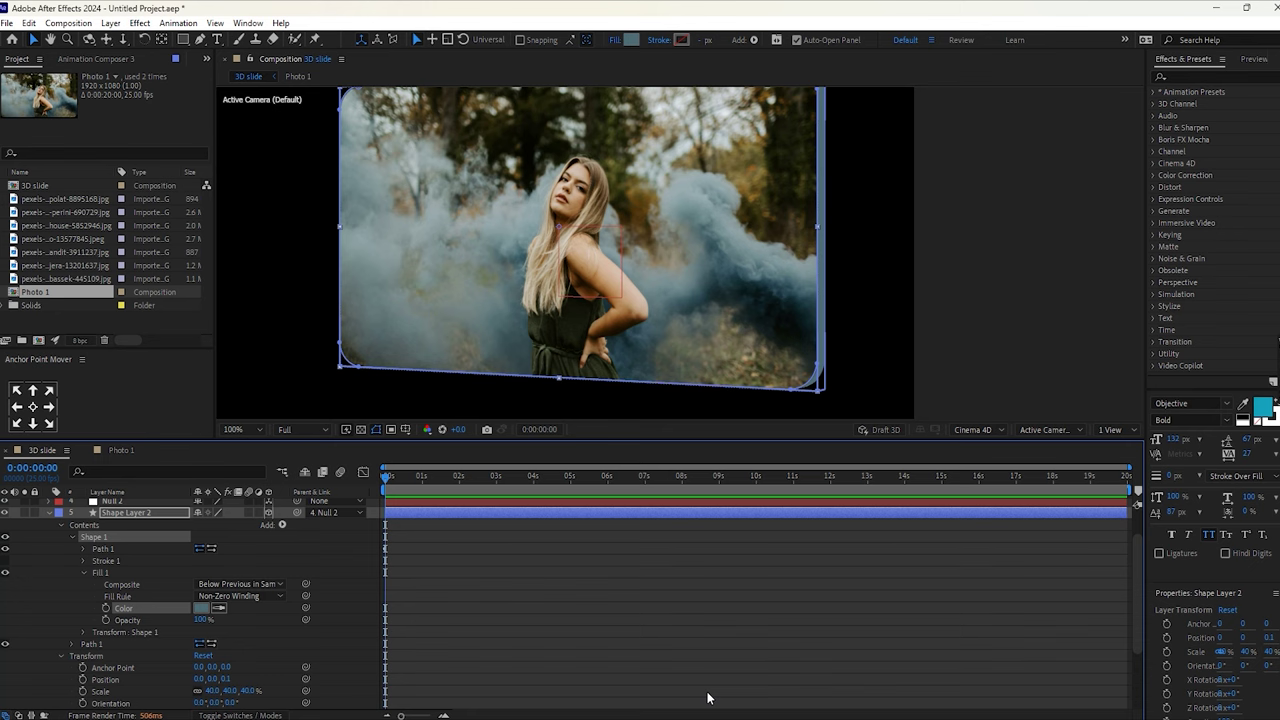
{"action": "scroll", "coordinate": [57, 545], "scroll_direction": "up", "scroll_amount": 2}
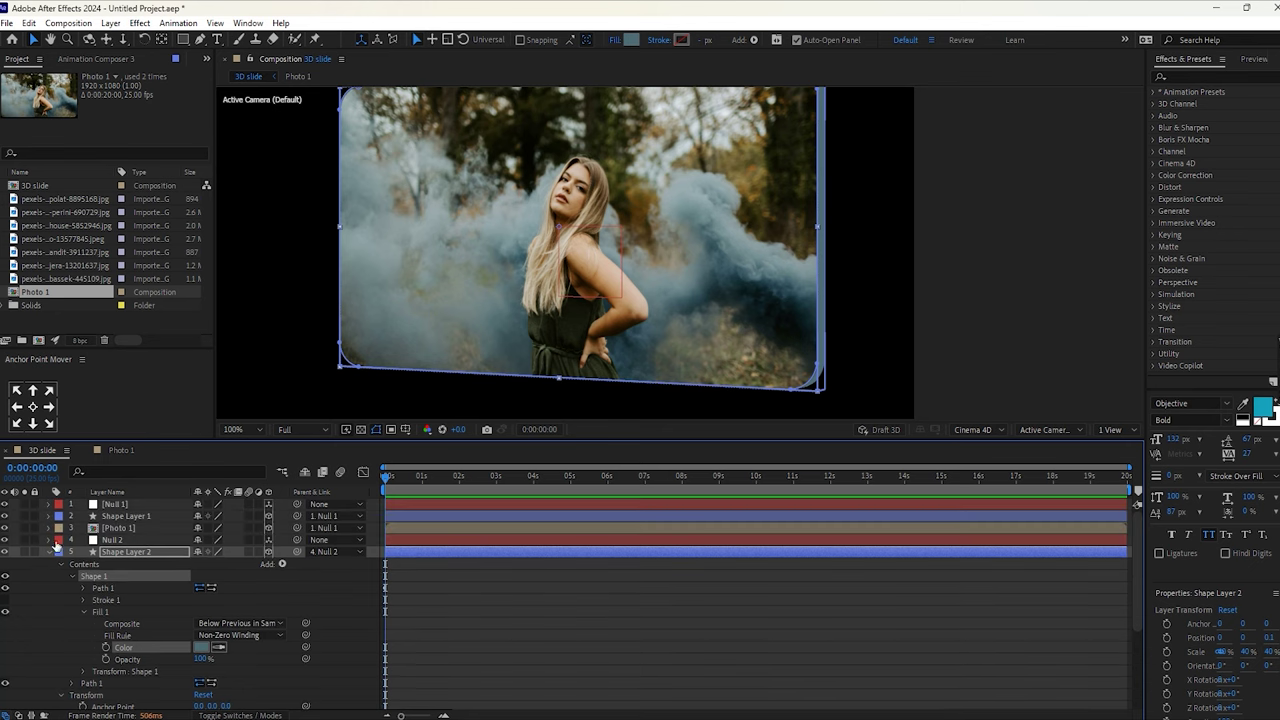
{"action": "left_click", "coordinate": [48, 552]}
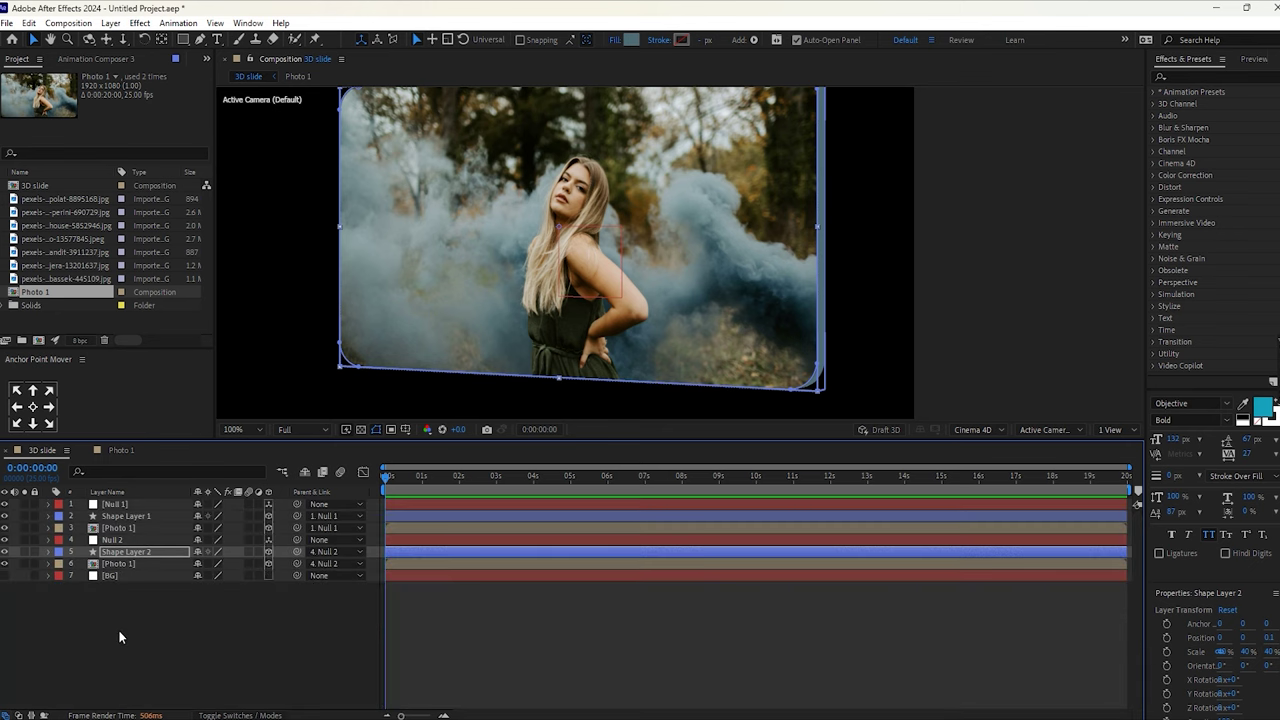
{"action": "left_click", "coordinate": [119, 628]}
Duplicate the null, shape and photo layers of both slides and move the six copies directly above BG
{"action": "left_click", "coordinate": [262, 429]}
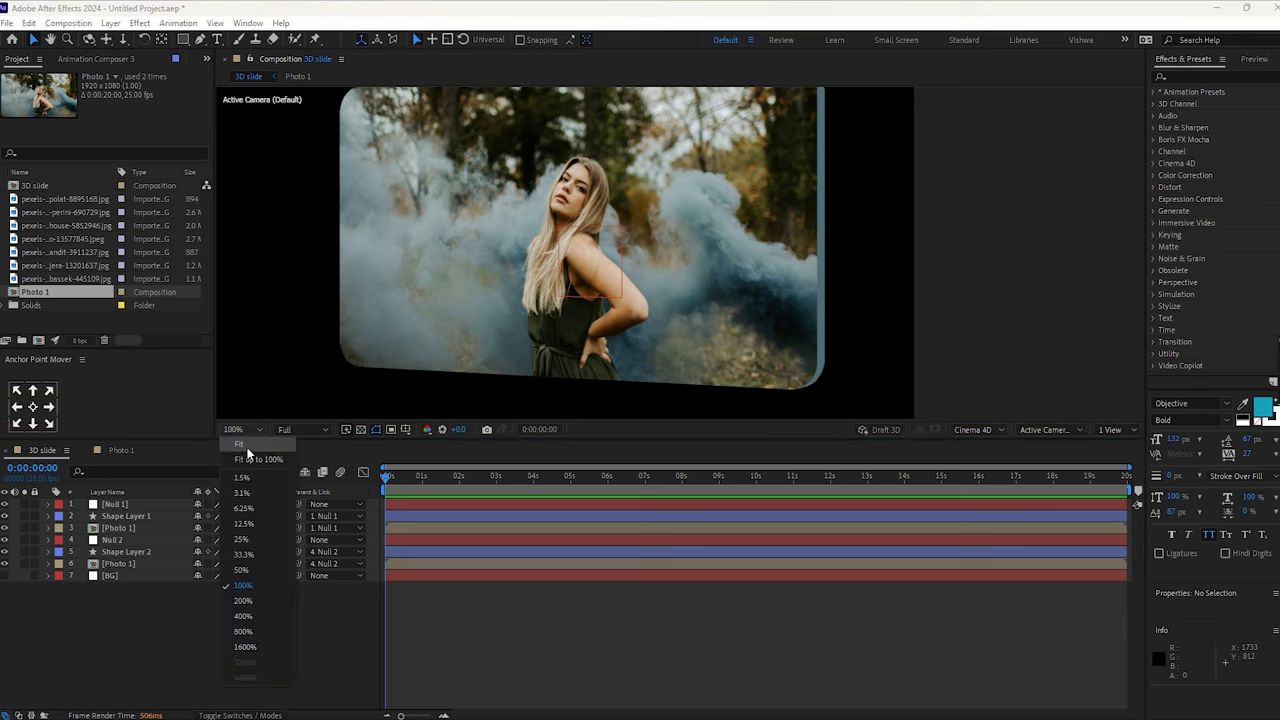
{"action": "left_click", "coordinate": [268, 462]}
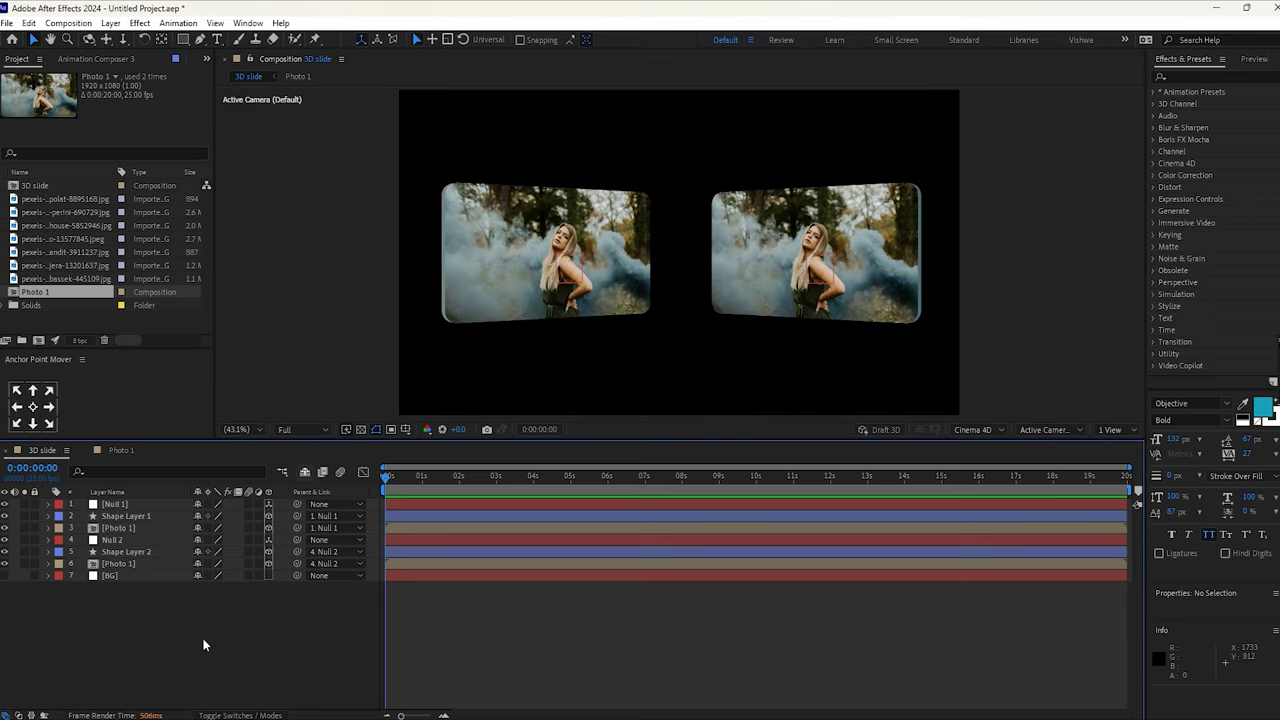
{"action": "left_click", "coordinate": [120, 565]}
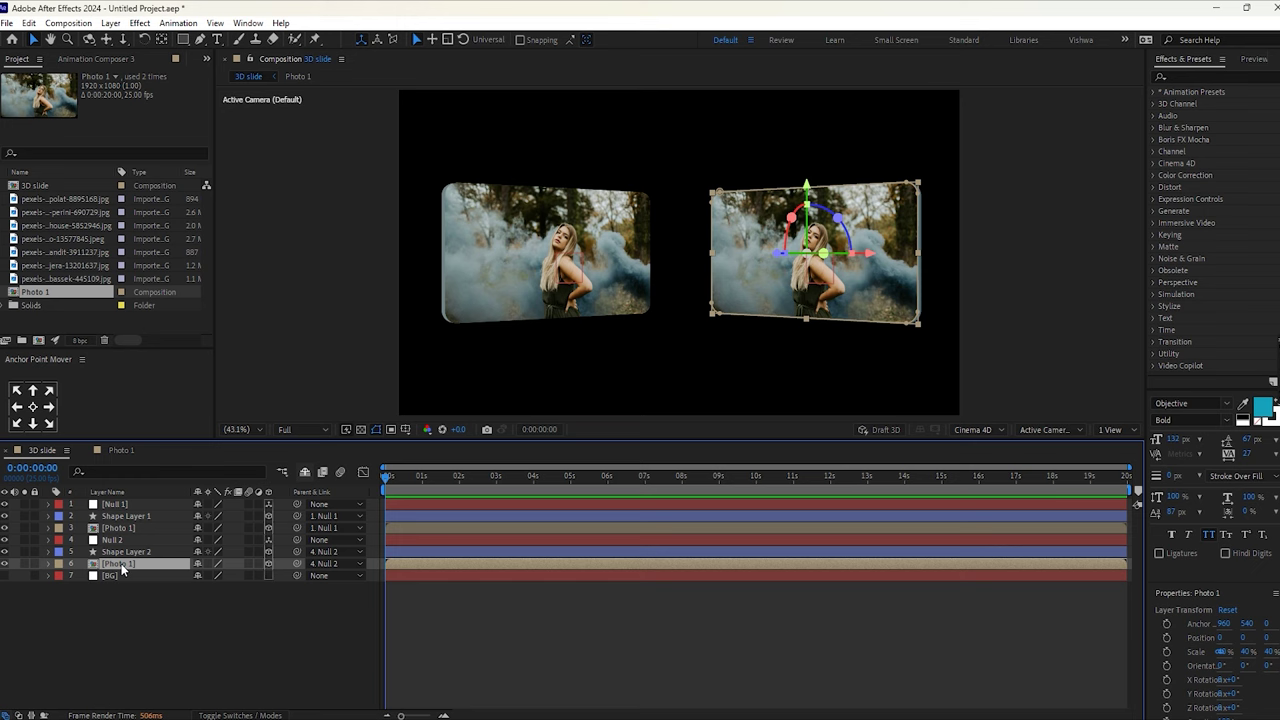
{"action": "left_click", "coordinate": [129, 503], "text": "shift"}
{"action": "key", "text": "ctrl+d"}
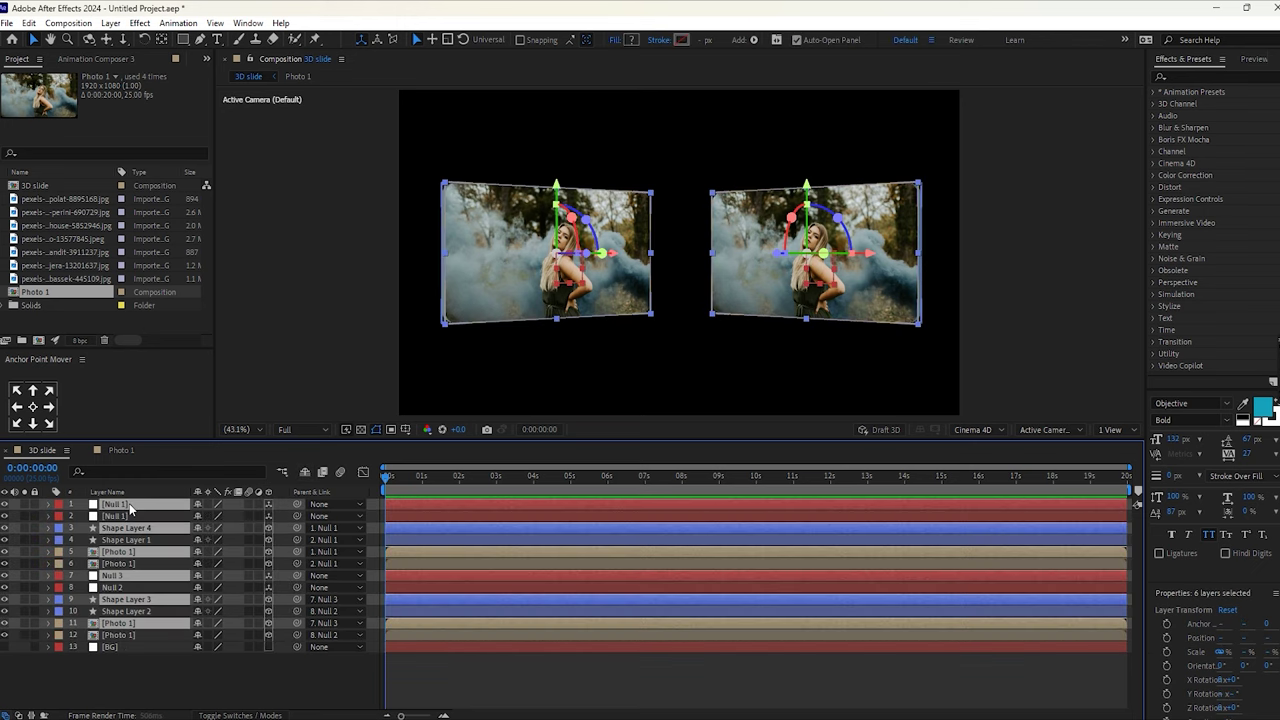
{"action": "left_click_drag", "start_coordinate": [115, 508], "coordinate": [118, 647]}
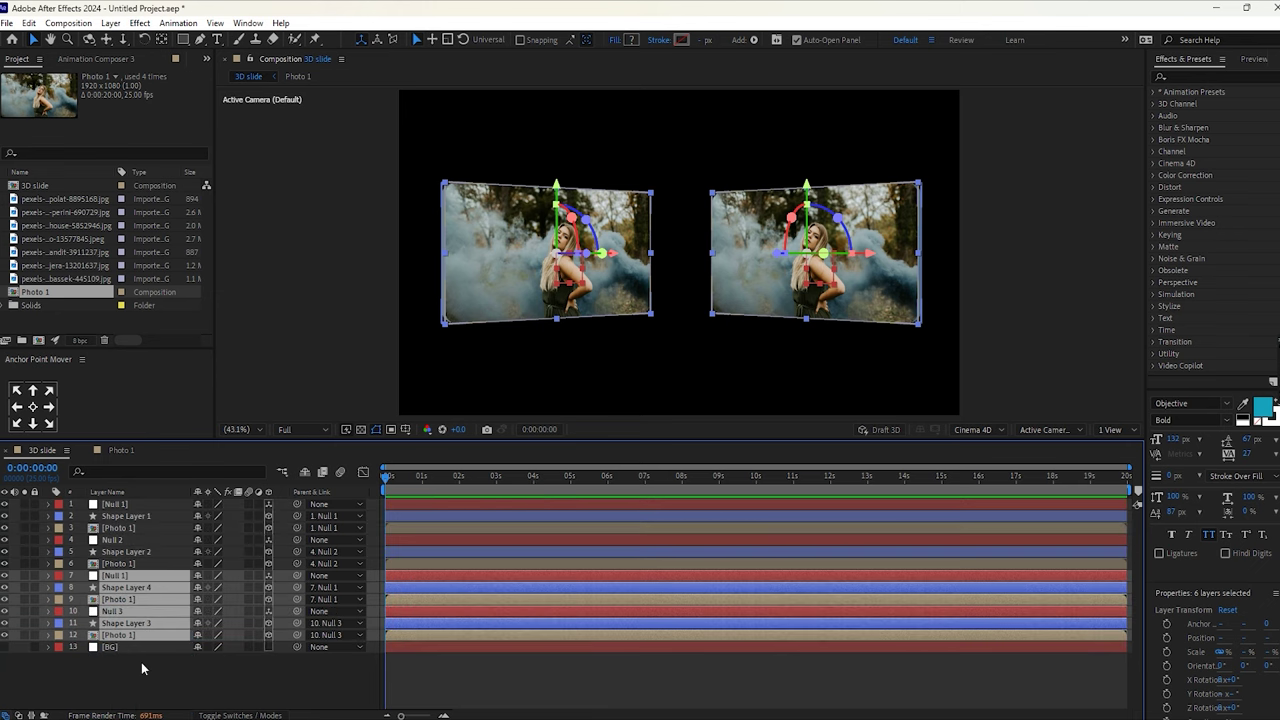
{"action": "left_click", "coordinate": [143, 662]}
Move Null 3, Shape Layer 3 and their Photo 1 layer above the duplicated Null 1 group
{"action": "left_click", "coordinate": [121, 611]}
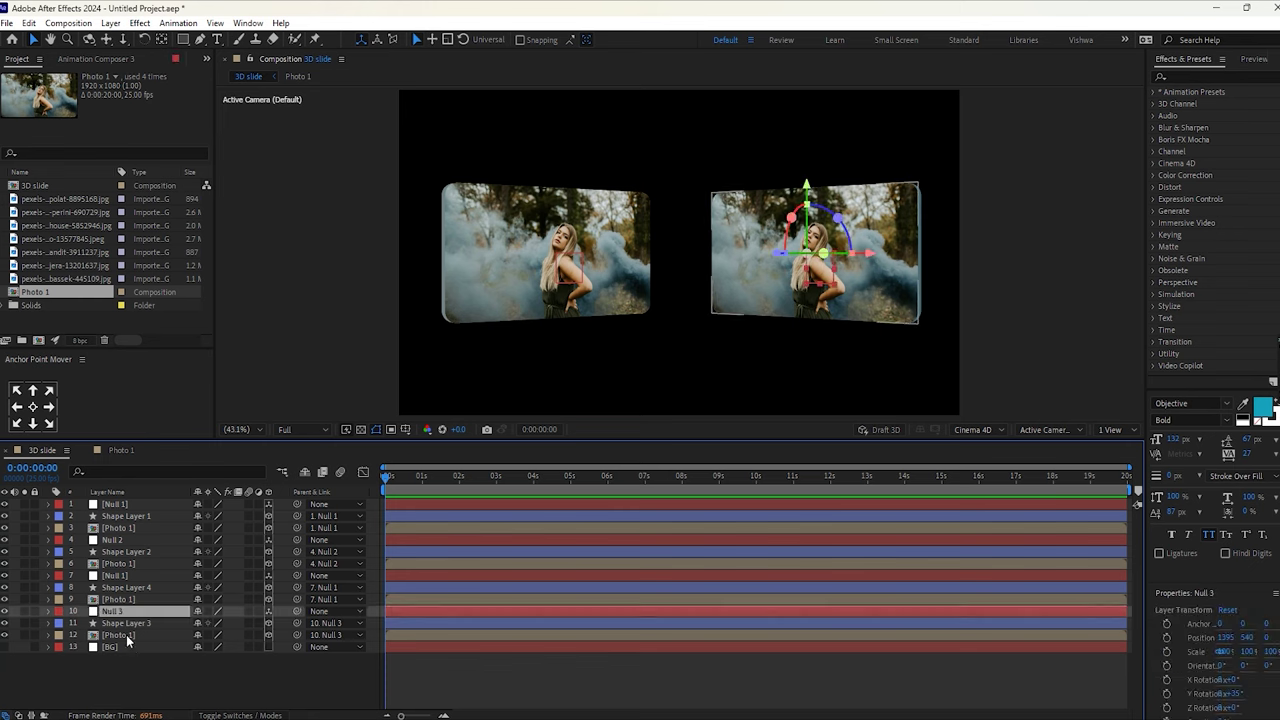
{"action": "left_click", "coordinate": [122, 636], "text": "shift"}
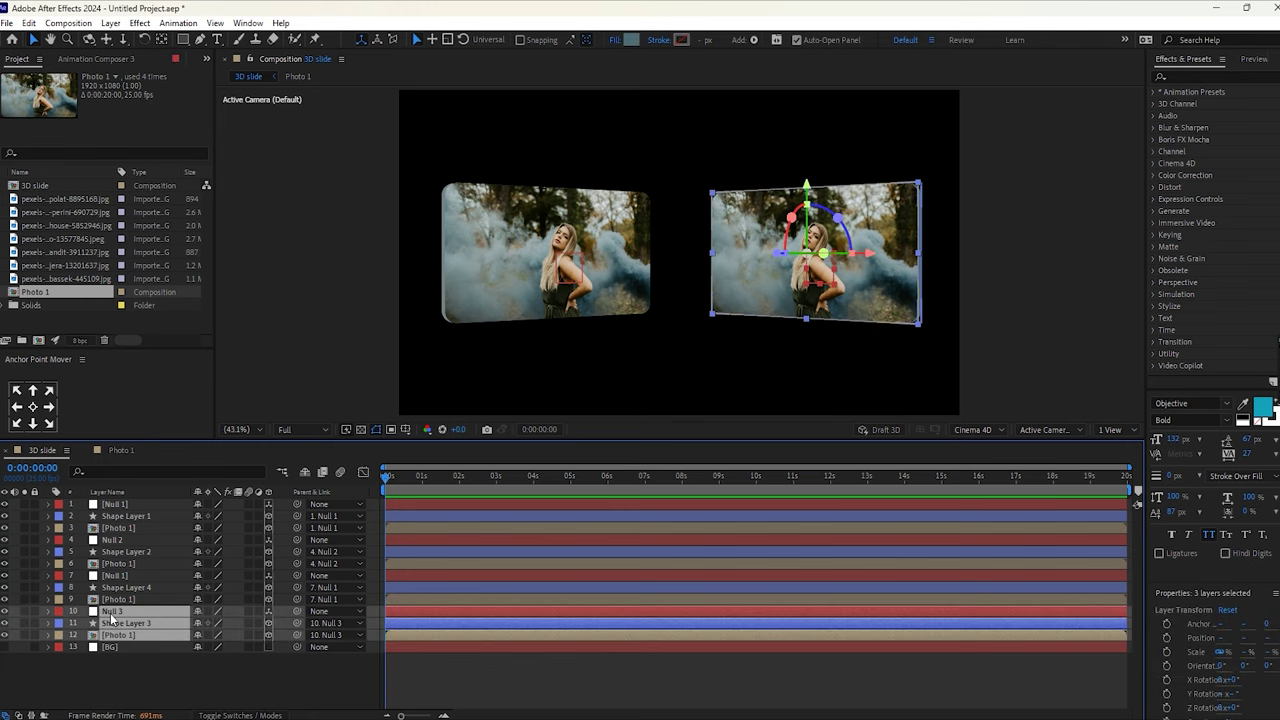
{"action": "left_click_drag", "start_coordinate": [112, 618], "coordinate": [117, 580]}
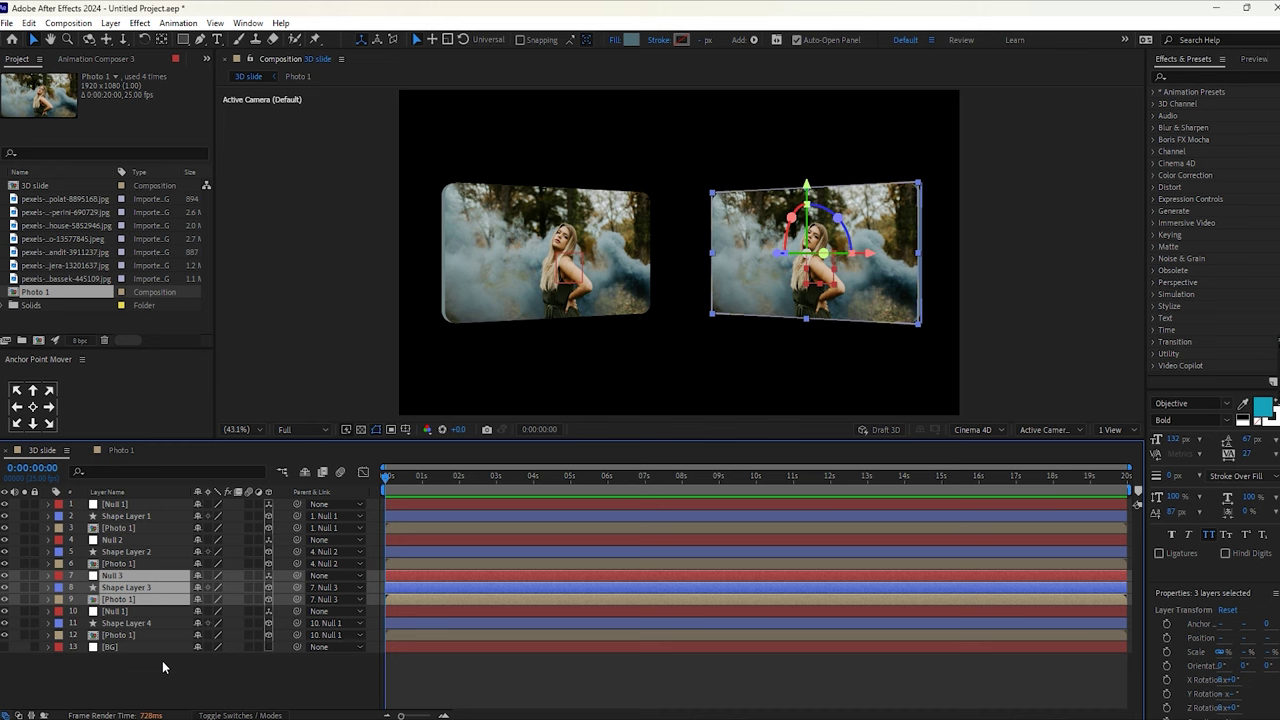
{"action": "left_click", "coordinate": [163, 662]}
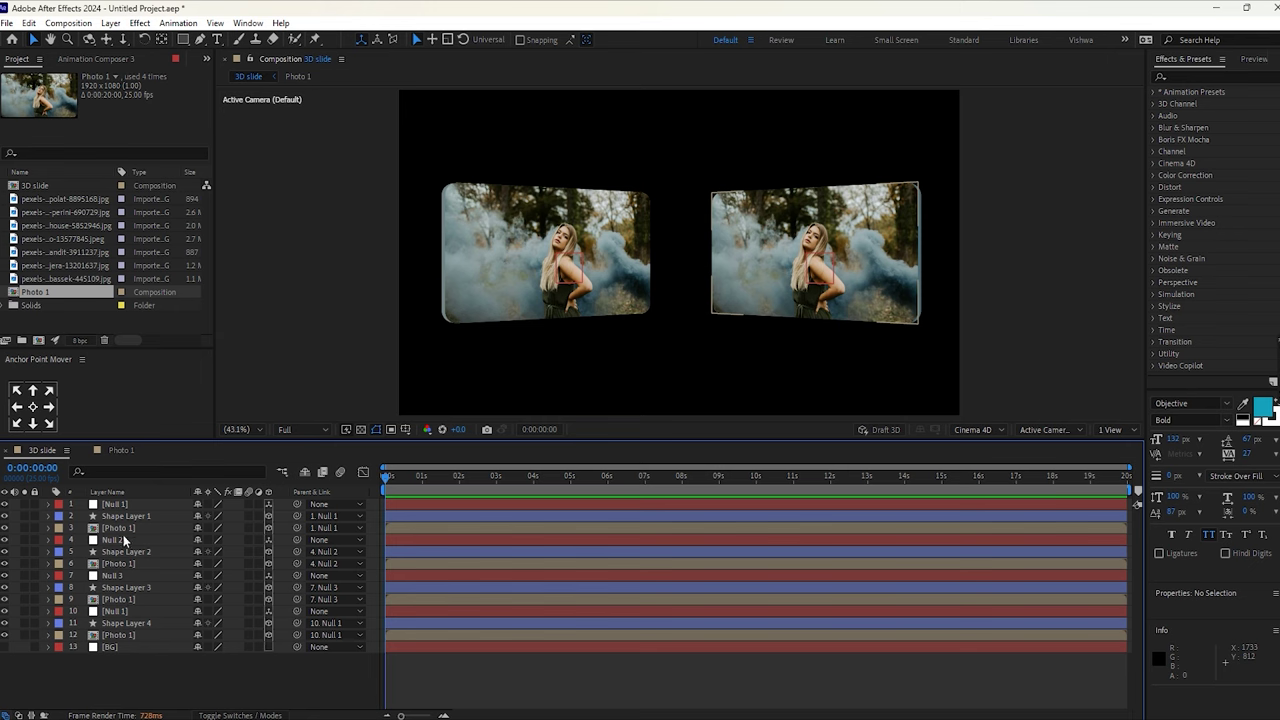
Duplicate the six layers of the Null 3 and second Null 1 groups, and move the copies directly above BG
{"action": "left_click", "coordinate": [119, 575]}
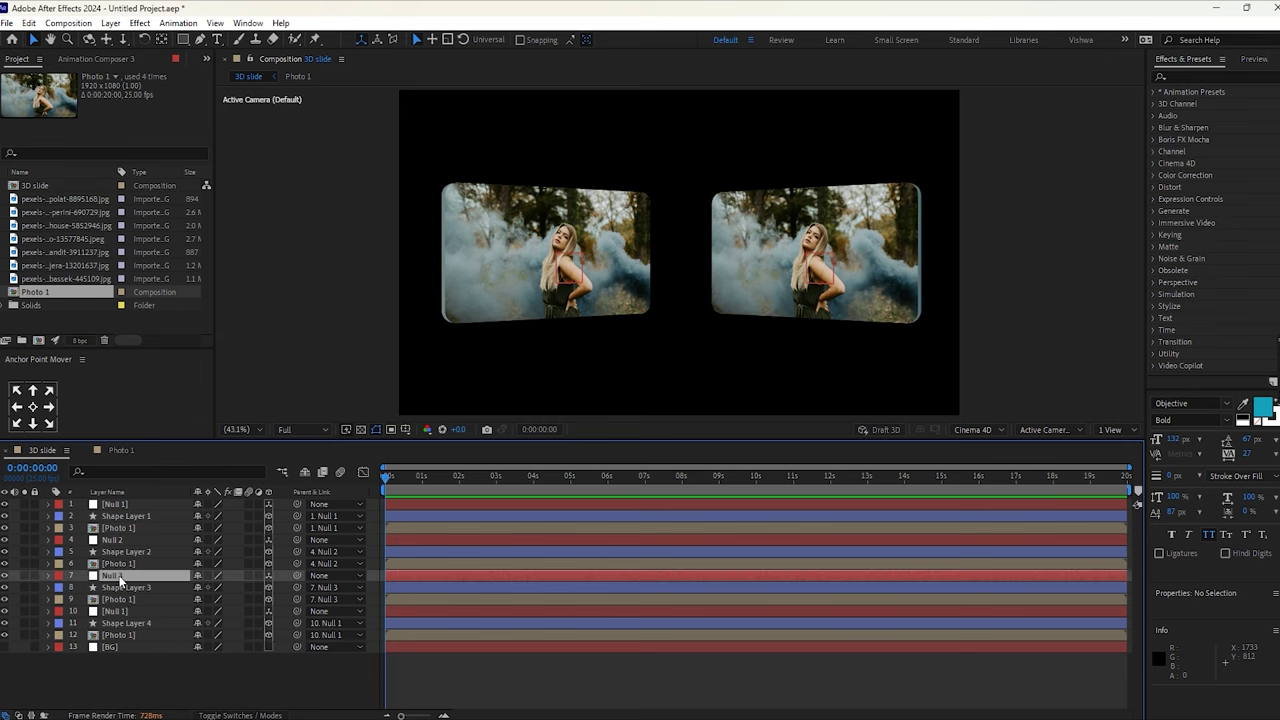
{"action": "left_click", "coordinate": [131, 636], "text": "shift"}
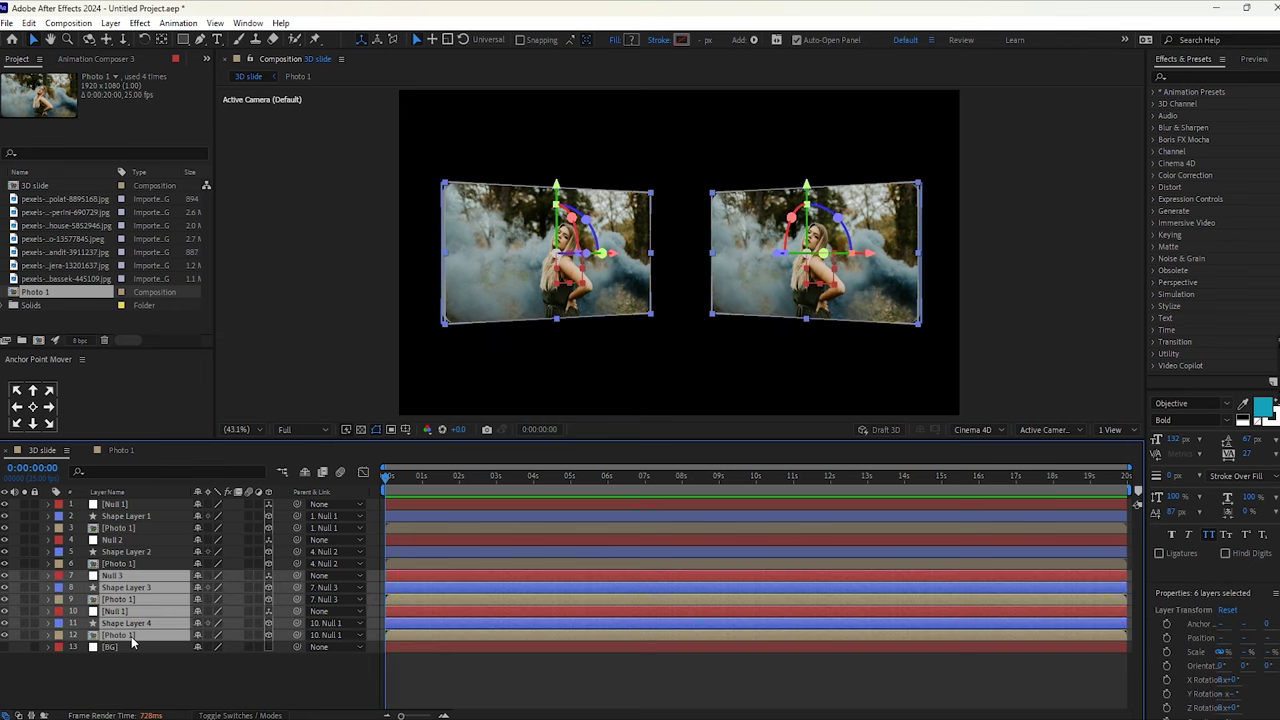
{"action": "key", "text": "ctrl+d"}
{"action": "scroll", "coordinate": [145, 600], "scroll_direction": "down", "scroll_amount": 1}
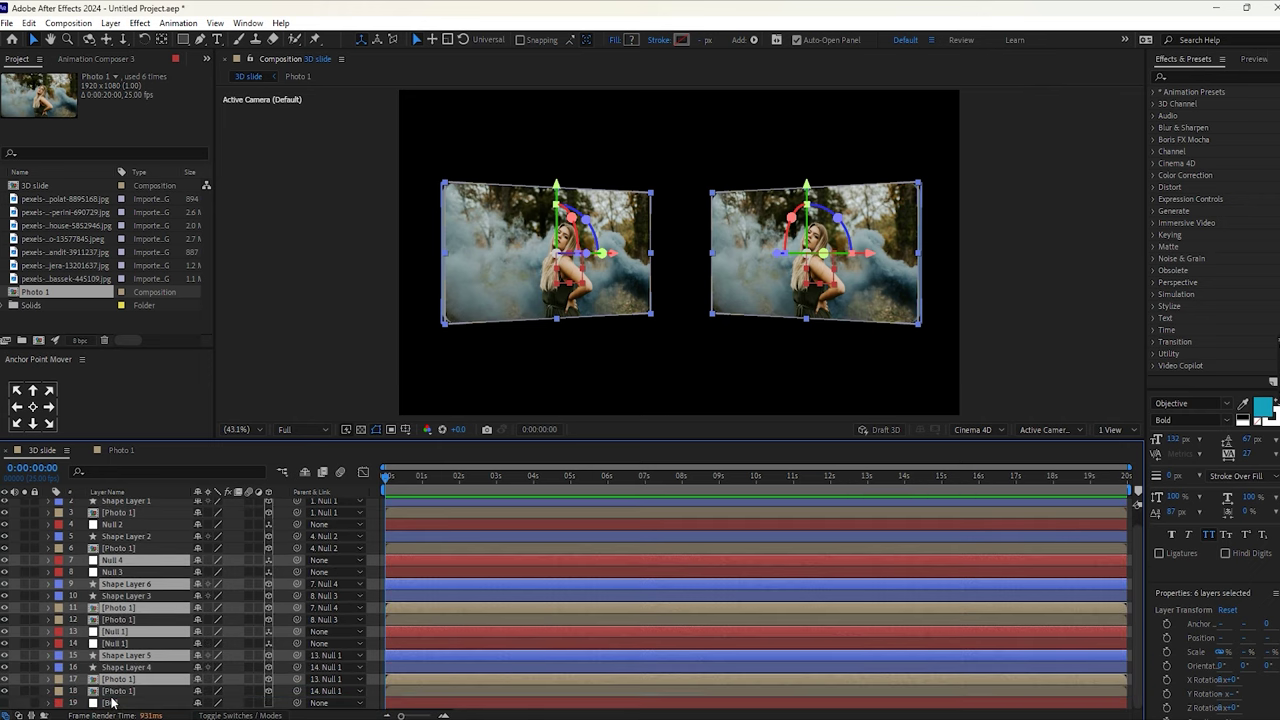
{"action": "left_click_drag", "start_coordinate": [112, 703], "coordinate": [115, 694]}
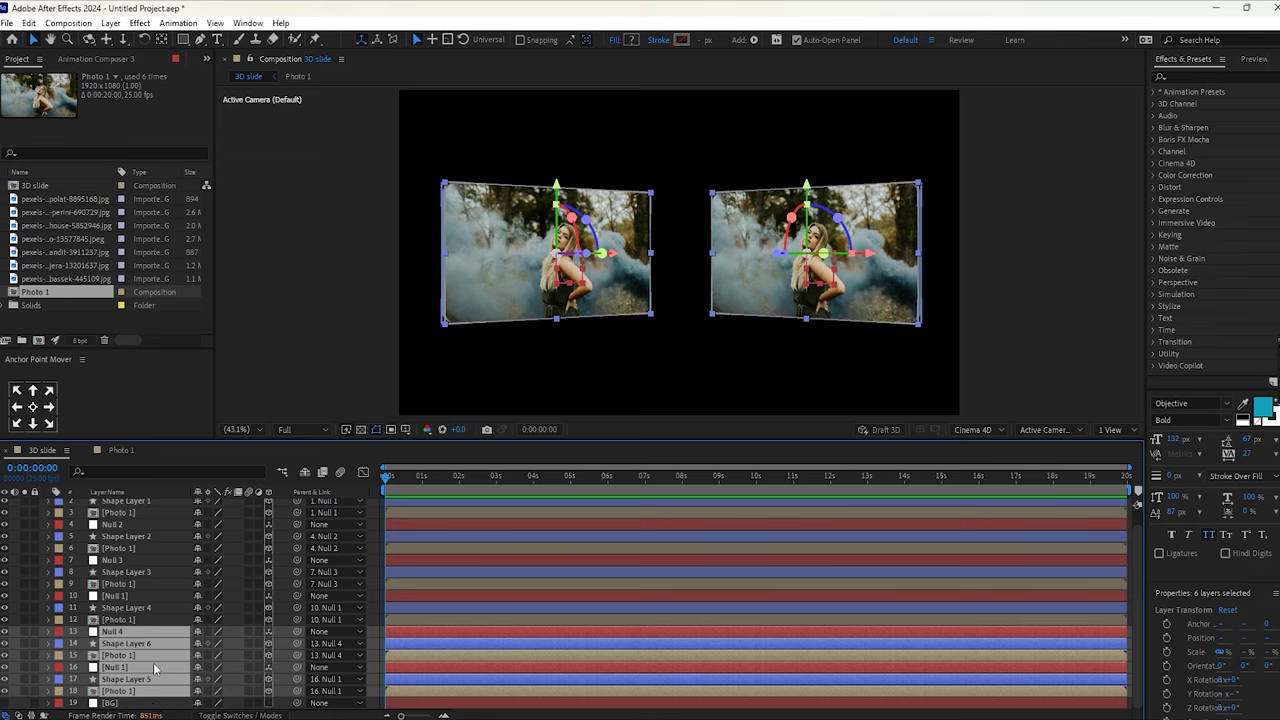
{"action": "left_click", "coordinate": [170, 609]}
Move the newest Null 1, Shape Layer 5 and their Photo 1 layer above the Null 4 group
{"action": "left_click", "coordinate": [124, 668]}
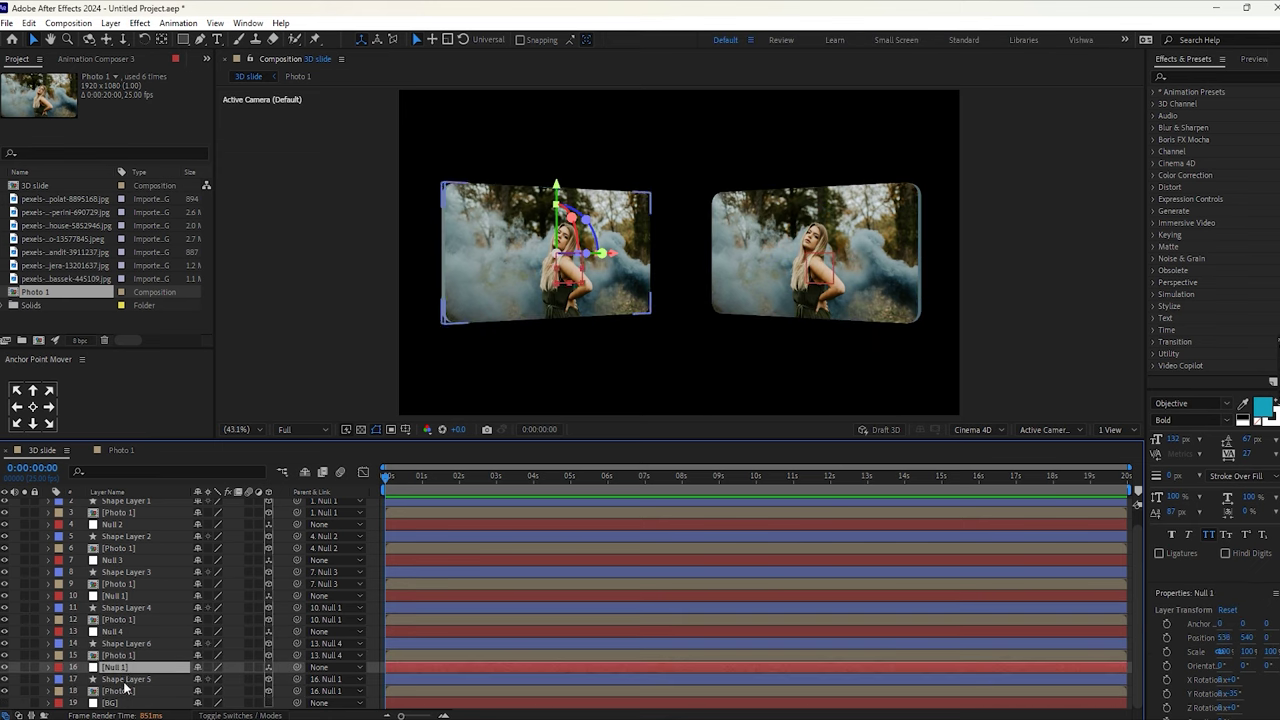
{"action": "scroll", "coordinate": [145, 690], "scroll_direction": "up", "scroll_amount": 1}
{"action": "scroll", "coordinate": [150, 690], "scroll_direction": "down", "scroll_amount": 1}
{"action": "left_click", "coordinate": [131, 691], "text": "shift"}
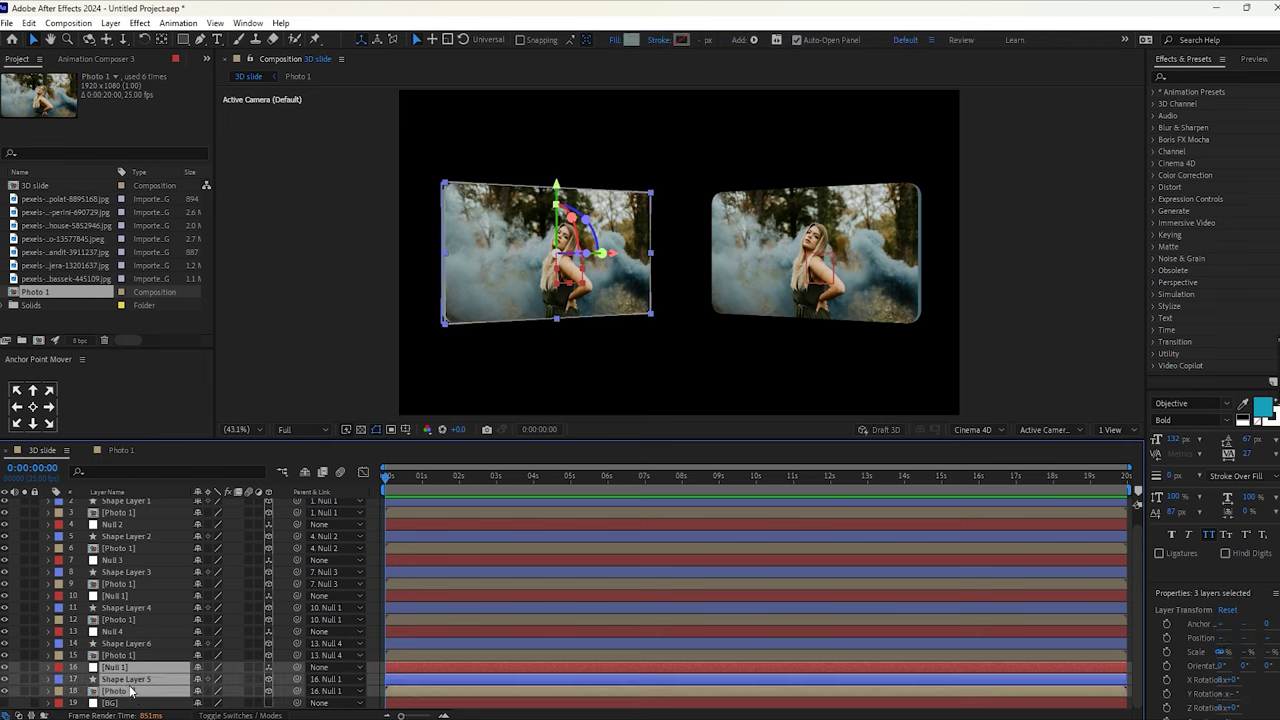
{"action": "left_click_drag", "start_coordinate": [105, 676], "coordinate": [115, 633]}
{"action": "left_click", "coordinate": [149, 668]}
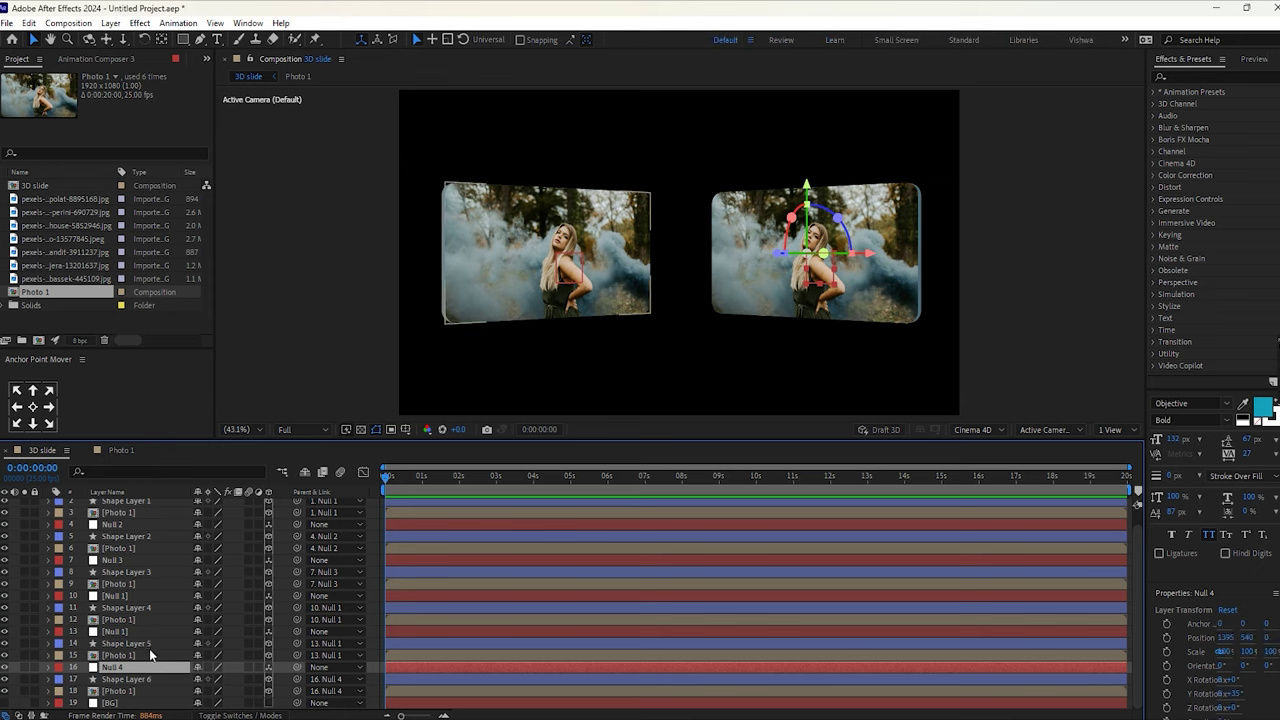
Rename the duplicated Null 1 above Shape Layer 4 as Null 4
{"action": "scroll", "coordinate": [145, 660], "scroll_direction": "up", "scroll_amount": 1}
{"action": "left_click", "coordinate": [120, 577]}
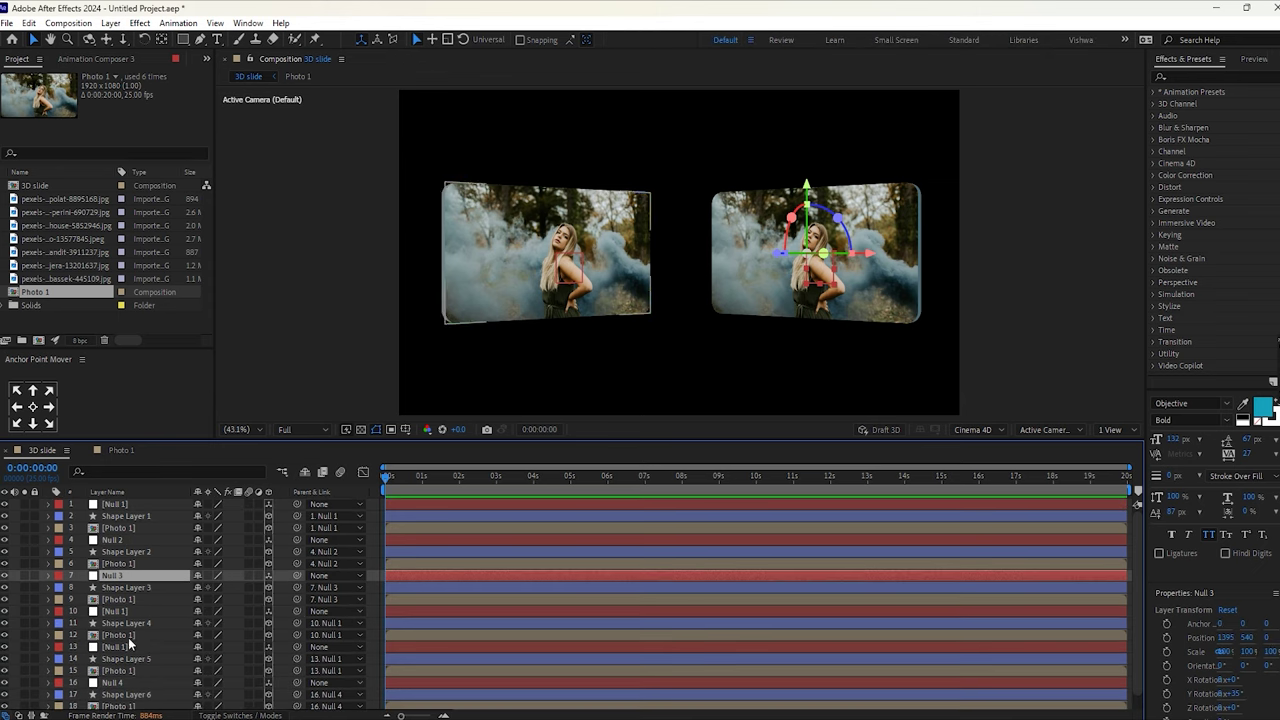
{"action": "right_click", "coordinate": [115, 613]}
{"action": "left_click", "coordinate": [177, 572]}
{"action": "type", "text": "Null 4"}
Rename the duplicated Null 1 above Shape Layer 5 as Null 5
{"action": "left_click", "coordinate": [128, 646]}
{"action": "right_click", "coordinate": [128, 648]}
{"action": "left_click", "coordinate": [170, 606]}
{"action": "key", "text": "BackSpace"}
{"action": "type", "text": "5"}
{"action": "left_click", "coordinate": [150, 611]}
Rename the null above Shape Layer 6 as Null 6
{"action": "scroll", "coordinate": [165, 640], "scroll_direction": "down", "scroll_amount": 1}
{"action": "right_click", "coordinate": [119, 667]}
{"action": "left_click", "coordinate": [158, 625]}
{"action": "type", "text": "Null 6"}
{"action": "left_click", "coordinate": [157, 651]}
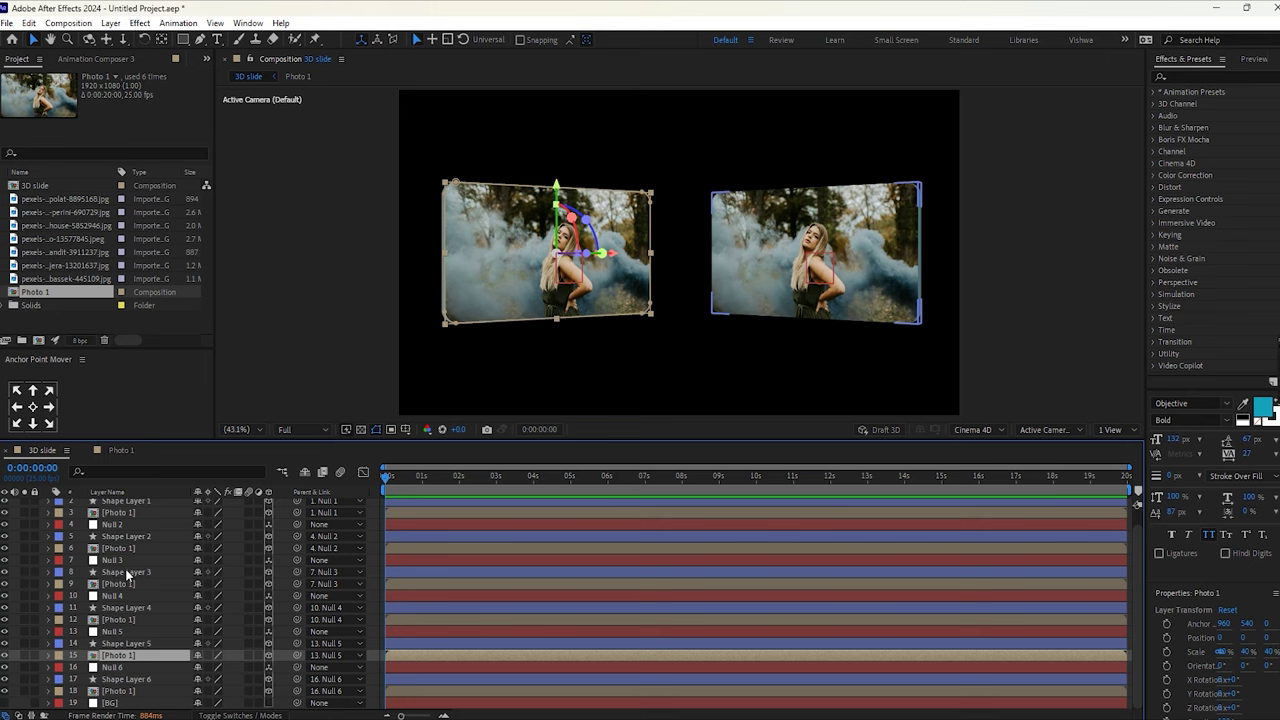
{"action": "scroll", "coordinate": [150, 557], "scroll_direction": "up", "scroll_amount": 1}
{"action": "scroll", "coordinate": [138, 571], "scroll_direction": "down", "scroll_amount": 1}
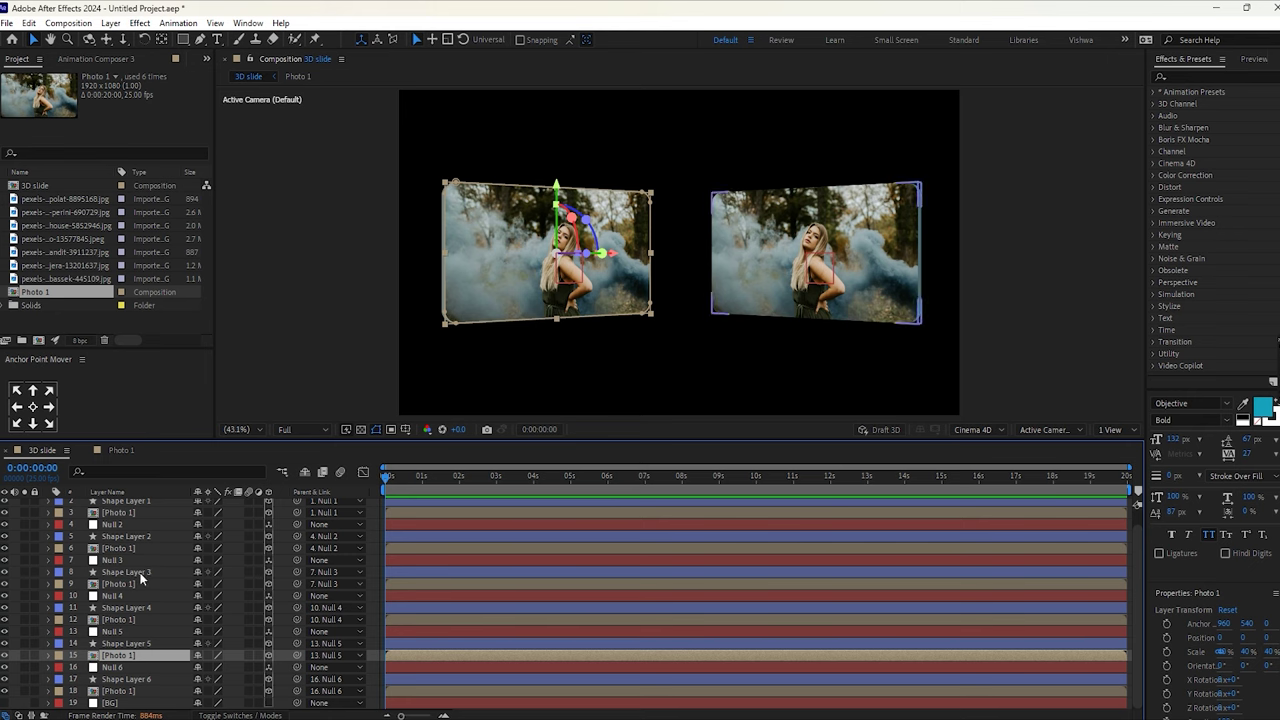
Check which side each slide's Photo 1 layer sits on by selecting the Photo 1 layers one after another
{"action": "left_click", "coordinate": [128, 692]}
{"action": "scroll", "coordinate": [138, 650], "scroll_direction": "up", "scroll_amount": 1}
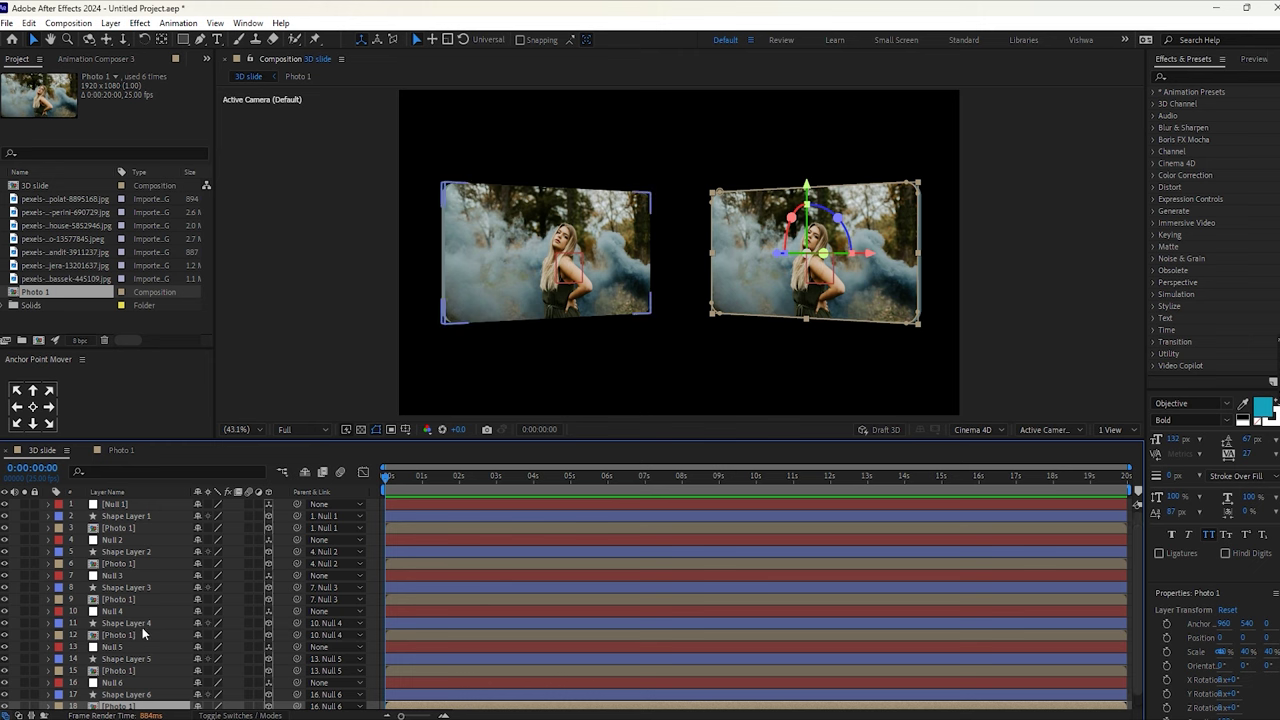
{"action": "left_click", "coordinate": [118, 527]}
{"action": "left_click", "coordinate": [118, 563]}
{"action": "left_click", "coordinate": [118, 599]}
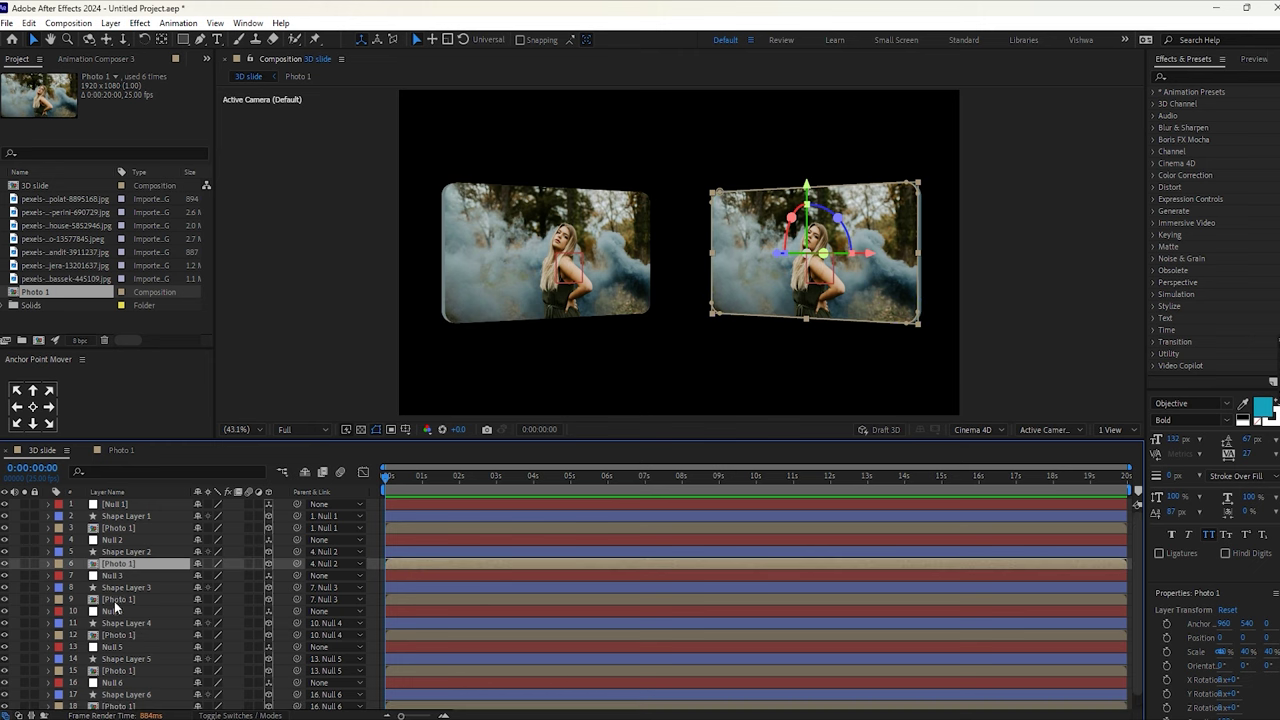
{"action": "left_click", "coordinate": [117, 636]}
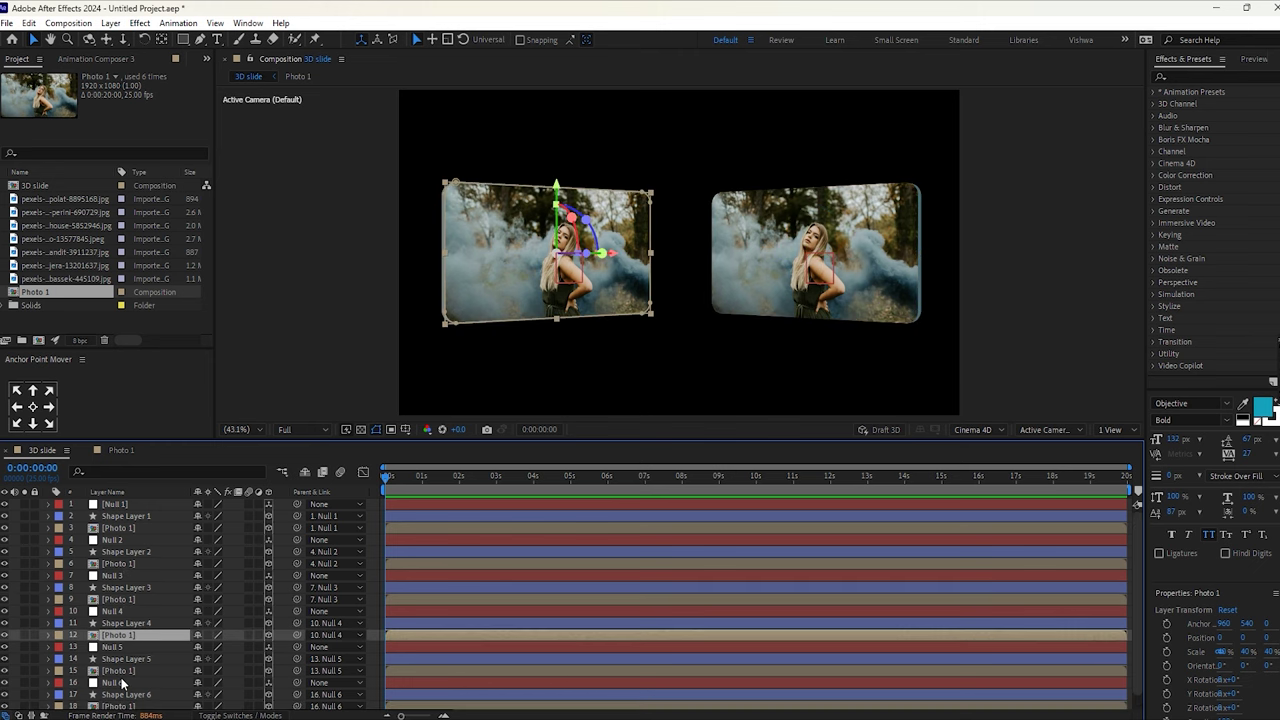
{"action": "left_click", "coordinate": [119, 671]}
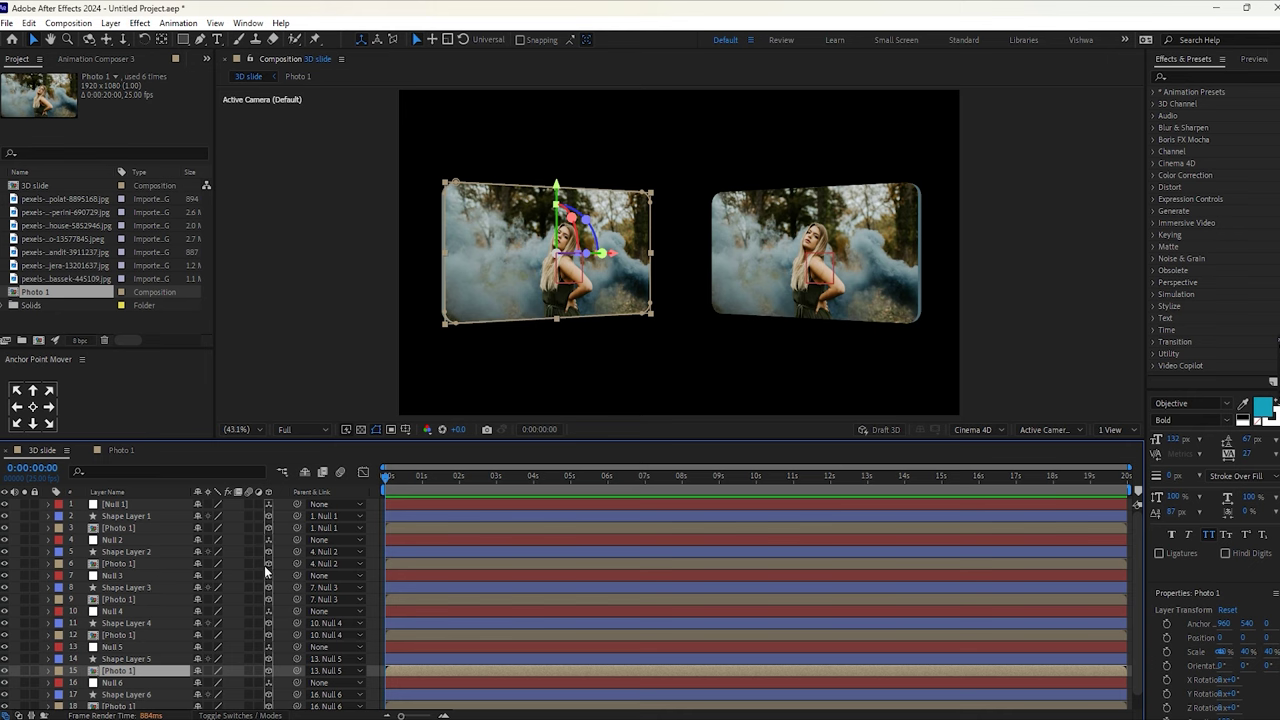
Show the composition in two views including Top, and move Null 1 and Null 2 back in depth to Z 120
{"action": "left_click", "coordinate": [1115, 430]}
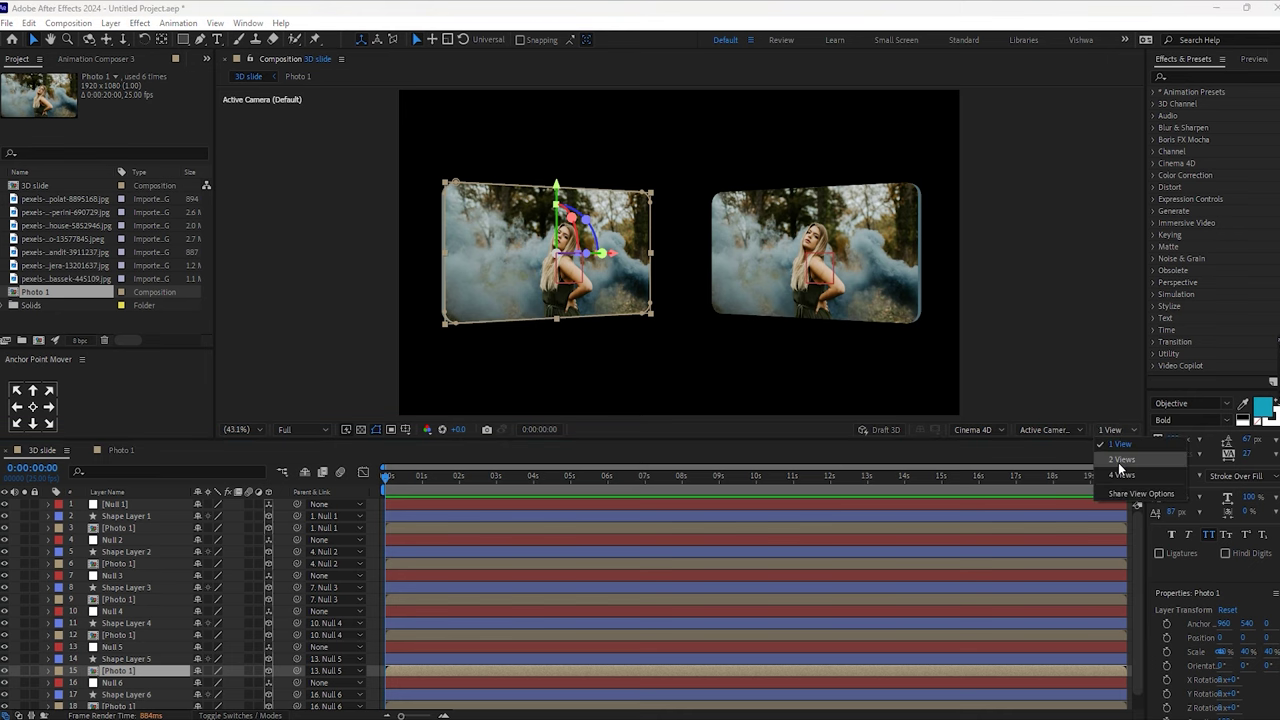
{"action": "left_click", "coordinate": [1121, 465]}
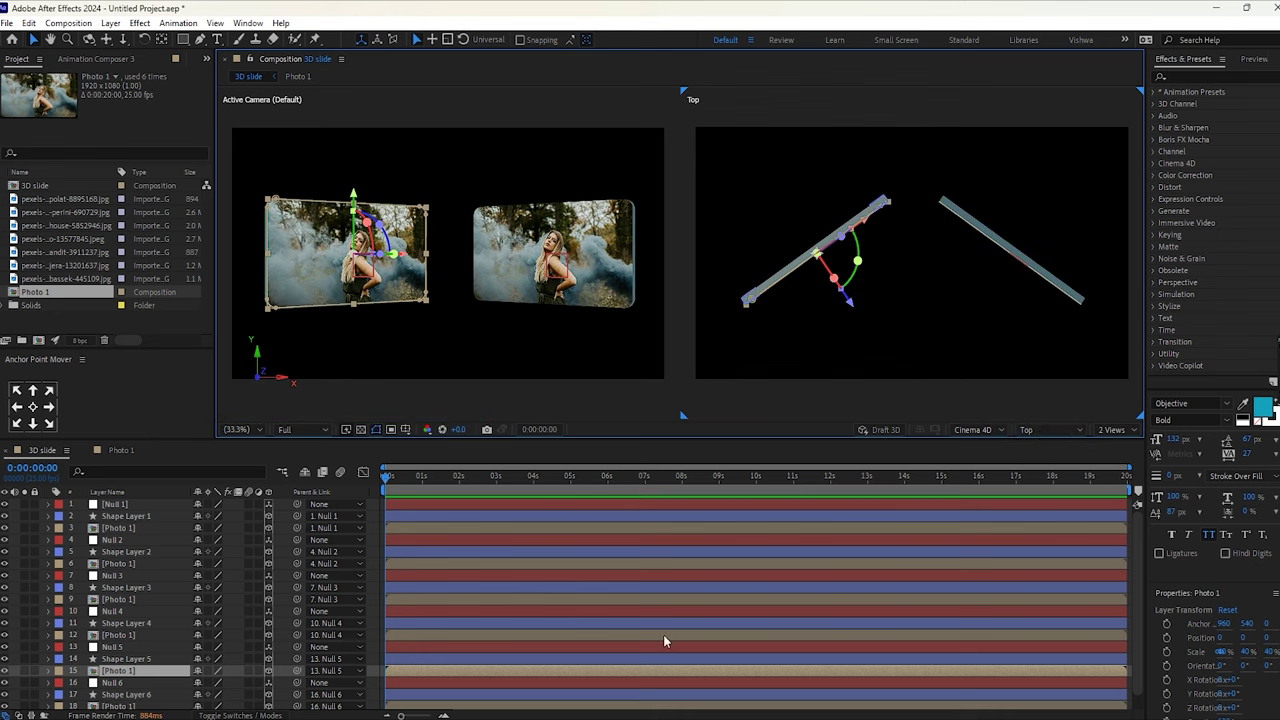
{"action": "left_click", "coordinate": [118, 504]}
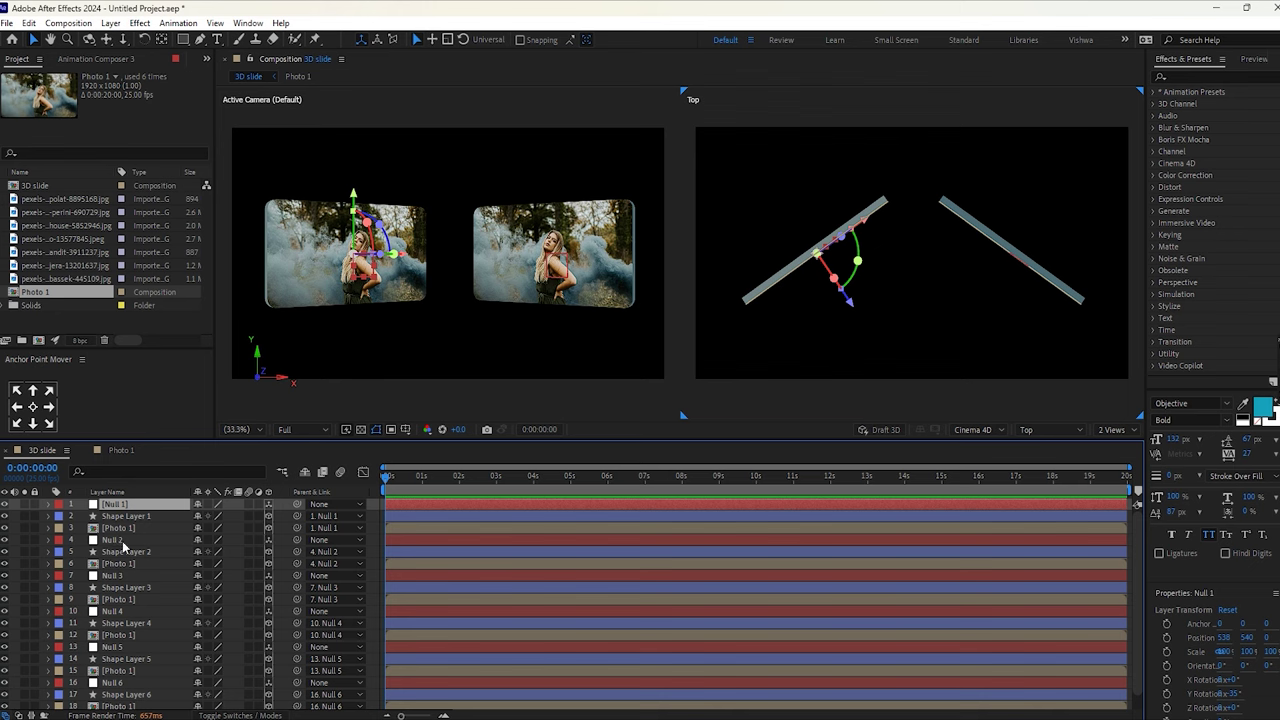
{"action": "left_click", "coordinate": [112, 540], "text": "ctrl"}
{"action": "scroll", "coordinate": [970, 324], "scroll_direction": "down", "scroll_amount": 1}
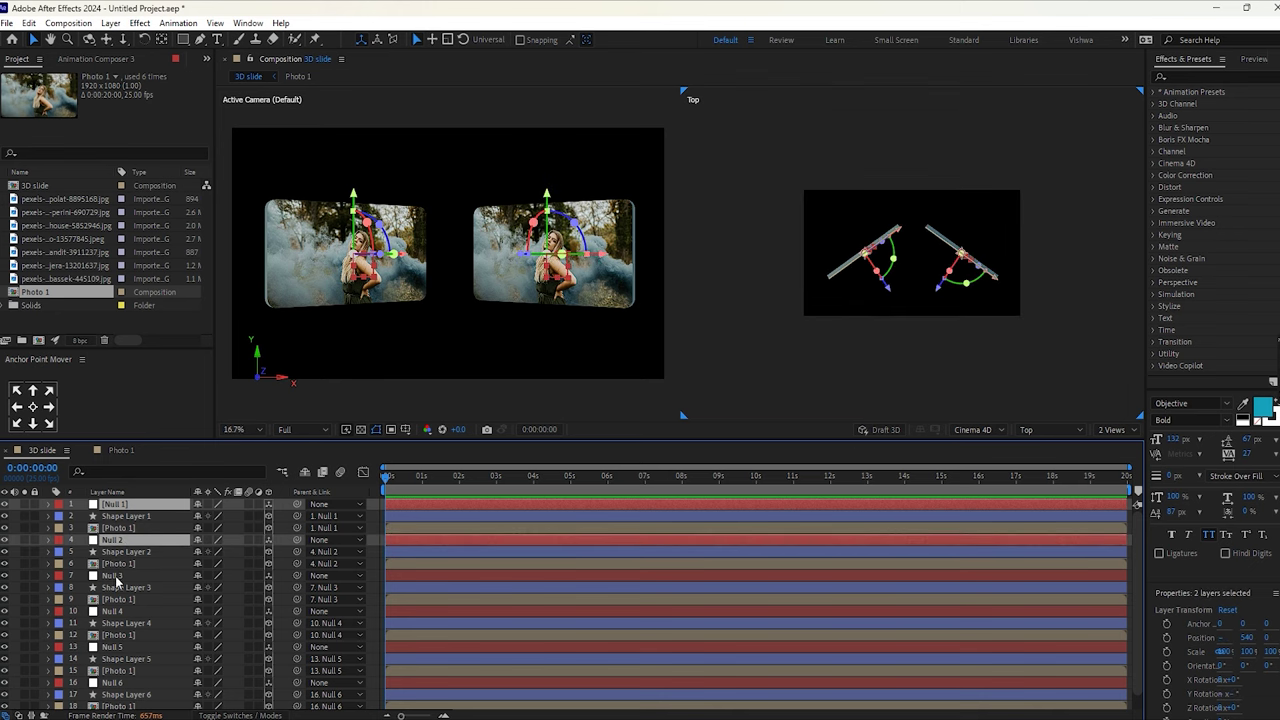
{"action": "key", "text": "shift+Up"}
{"action": "key", "text": "shift+Up"}
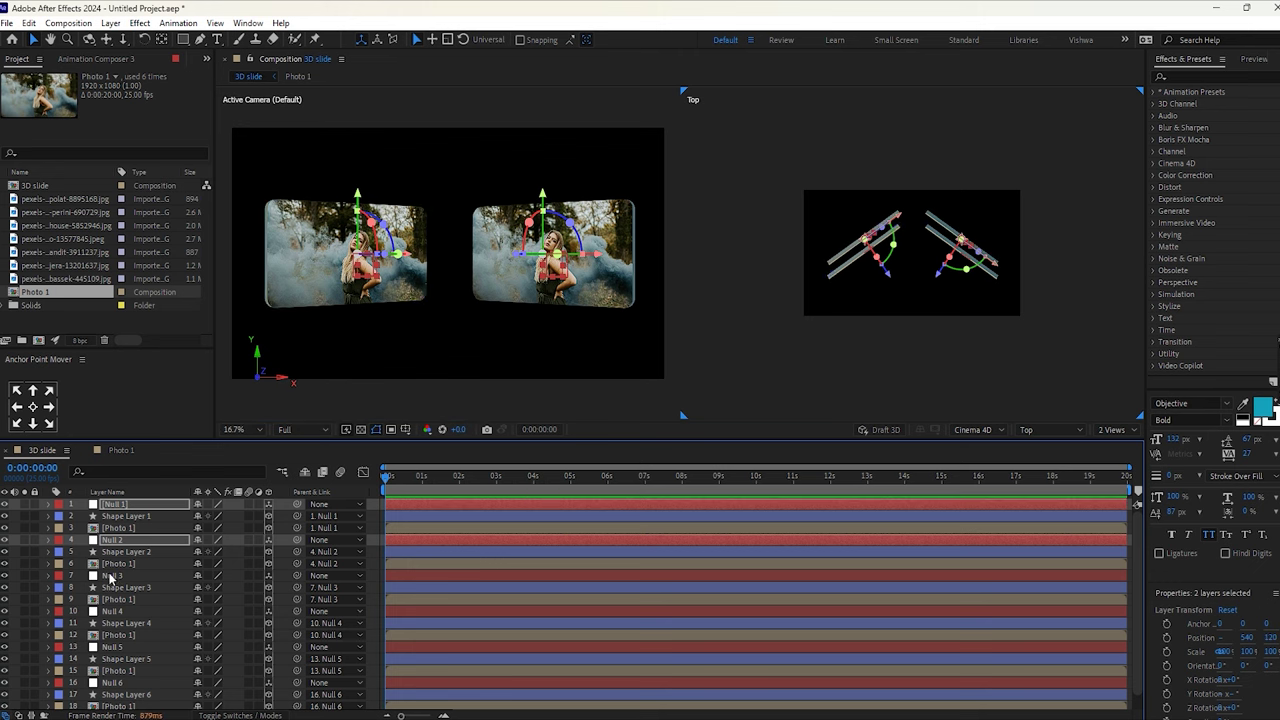
Move Null 3 and Null 4 together forward in depth to about Z -2700, in front of the Null 1 and Null 2 slides
{"action": "left_click", "coordinate": [110, 577]}
{"action": "left_click", "coordinate": [112, 611], "text": "ctrl"}
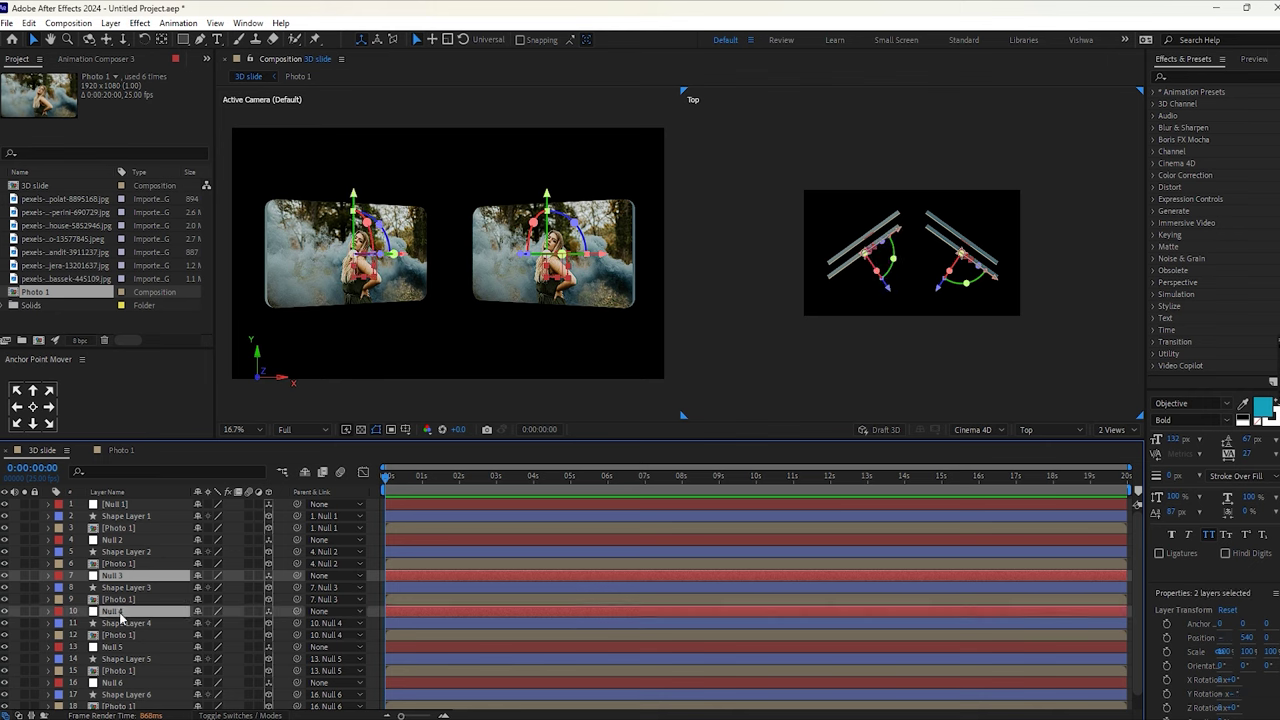
{"action": "key", "text": "shift+Down"}
{"action": "key", "text": "shift+Down"}
{"action": "key", "text": "shift+Down"}
{"action": "key", "text": "shift+Down"}
{"action": "key", "text": "shift+Down"}
{"action": "key", "text": "shift+Down"}
{"action": "key", "text": "shift+Down"}
{"action": "key", "text": "shift+Down"}
{"action": "key", "text": "shift+Down"}
{"action": "key", "text": "shift+Down"}
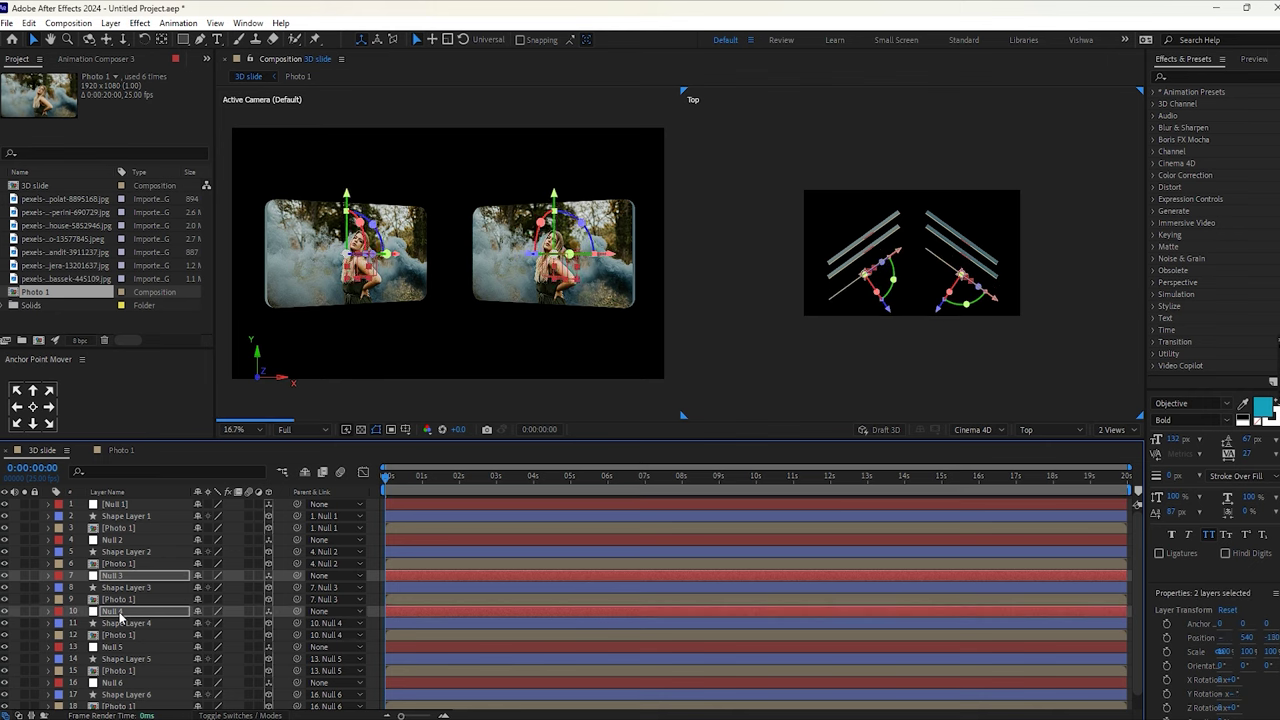
{"action": "key", "text": "shift+Down"}
{"action": "key", "text": "shift+Down"}
{"action": "key", "text": "shift+Down"}
{"action": "key", "text": "shift+Down"}
{"action": "key", "text": "shift+Down"}
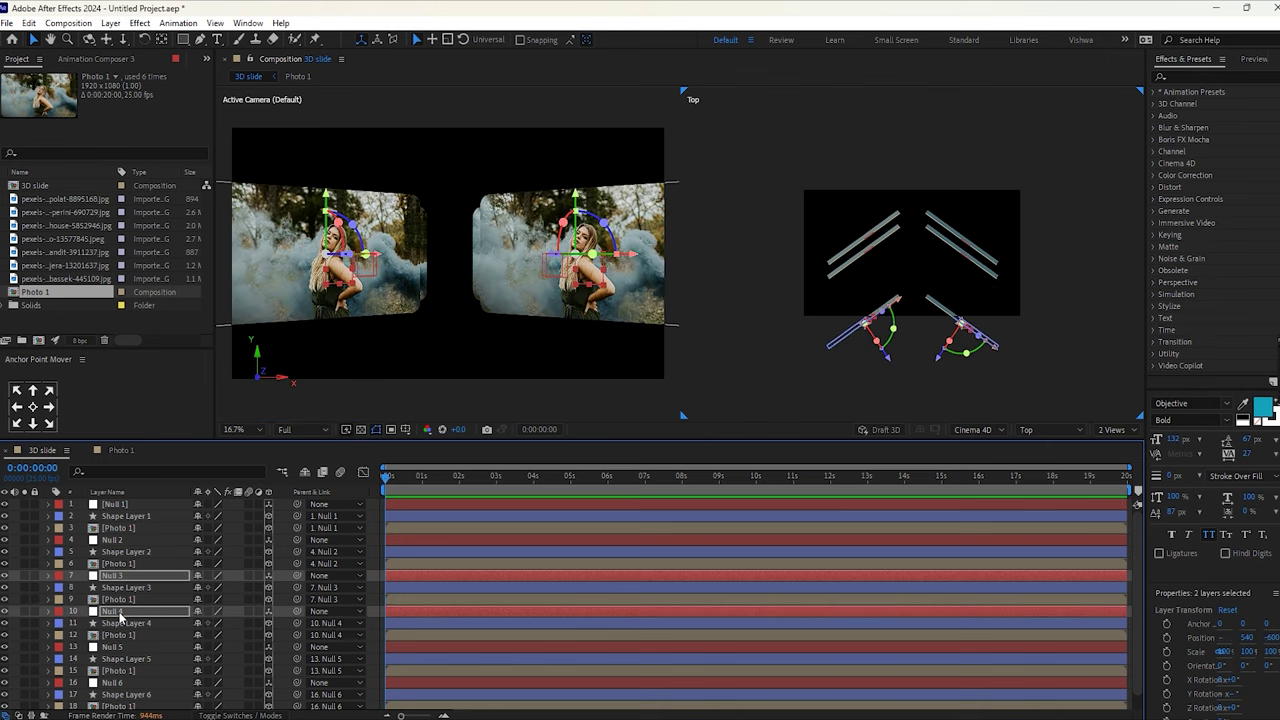
{"action": "key", "text": "shift+Down"}
{"action": "key", "text": "shift+Down"}
{"action": "key", "text": "shift+Down"}
{"action": "key", "text": "shift+Down"}
{"action": "key", "text": "shift+Down"}
{"action": "key", "text": "shift+Down"}
{"action": "key", "text": "shift+Down"}
{"action": "key", "text": "shift+Down"}
{"action": "key", "text": "shift+Down"}
{"action": "key", "text": "shift+Down"}
{"action": "key", "text": "shift+Down"}
{"action": "key", "text": "shift+Down"}
{"action": "key", "text": "shift+Down"}
{"action": "key", "text": "shift+Down"}
{"action": "key", "text": "shift+Down"}
{"action": "key", "text": "shift+Down"}
{"action": "key", "text": "shift+Down"}
{"action": "key", "text": "shift+Down"}
{"action": "key", "text": "shift+Down"}
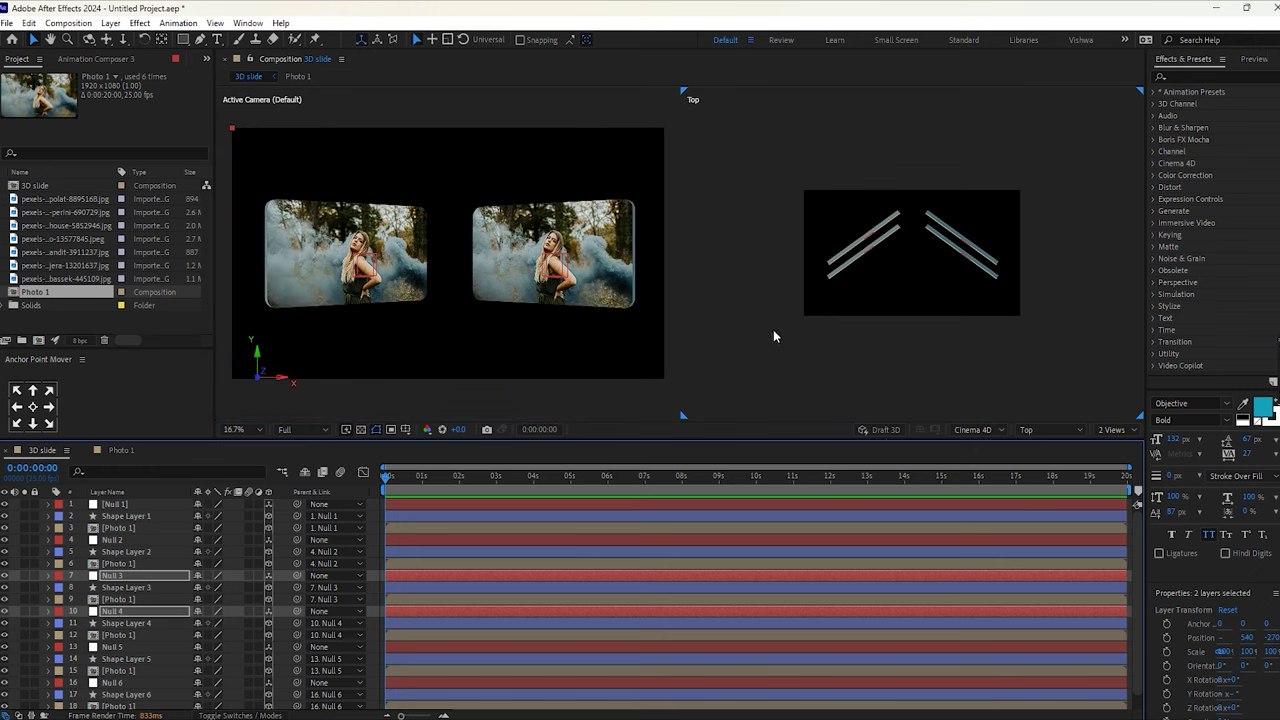
Move Null 5 and Null 6 together forward past the Null 3 and Null 4 pair, spacing the three slide pairs evenly in depth
{"action": "key", "text": "comma"}
{"action": "key", "text": "comma"}
{"action": "key", "text": "comma"}
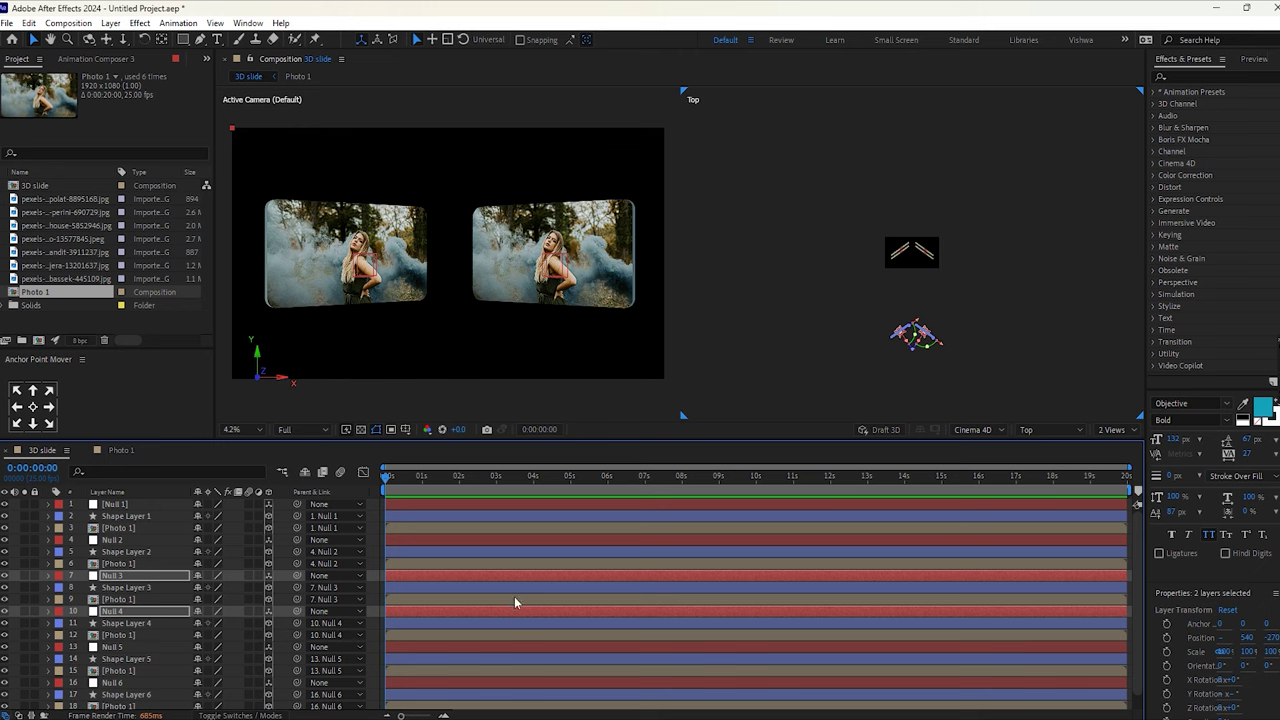
{"action": "left_click", "coordinate": [113, 647]}
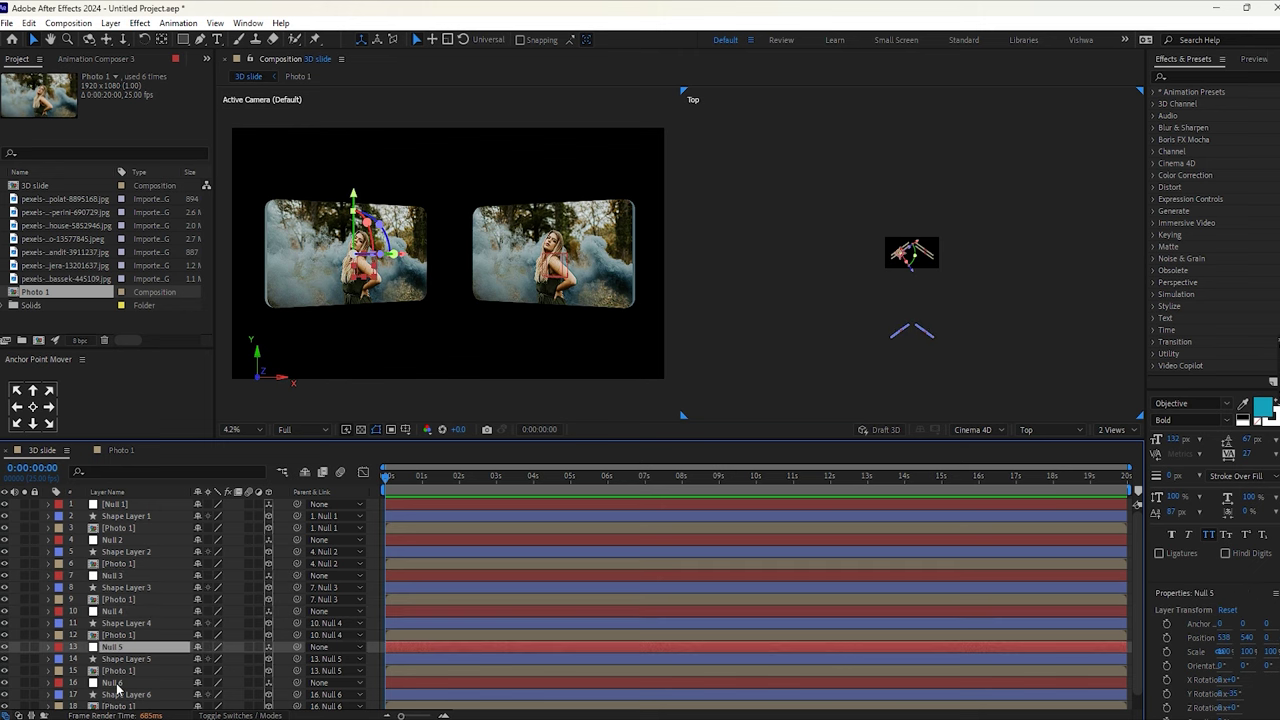
{"action": "left_click", "coordinate": [116, 685], "text": "ctrl"}
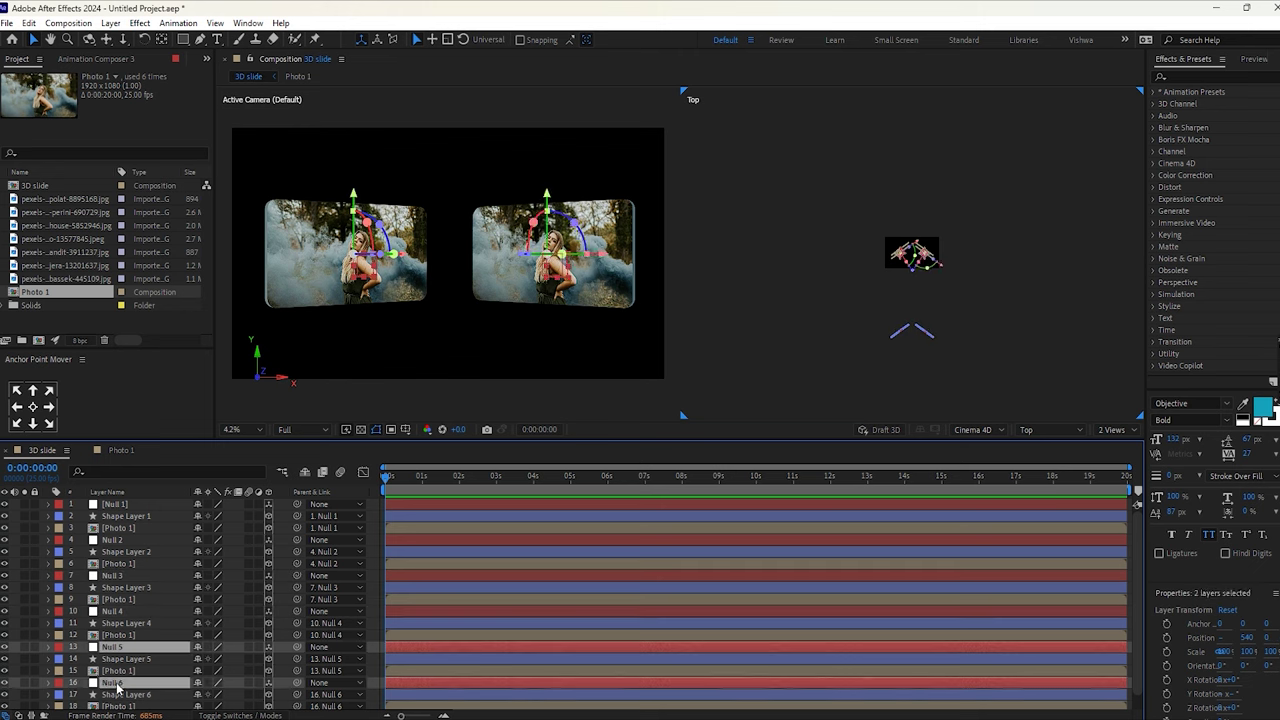
{"action": "key", "text": "period"}
{"action": "key", "text": "period"}
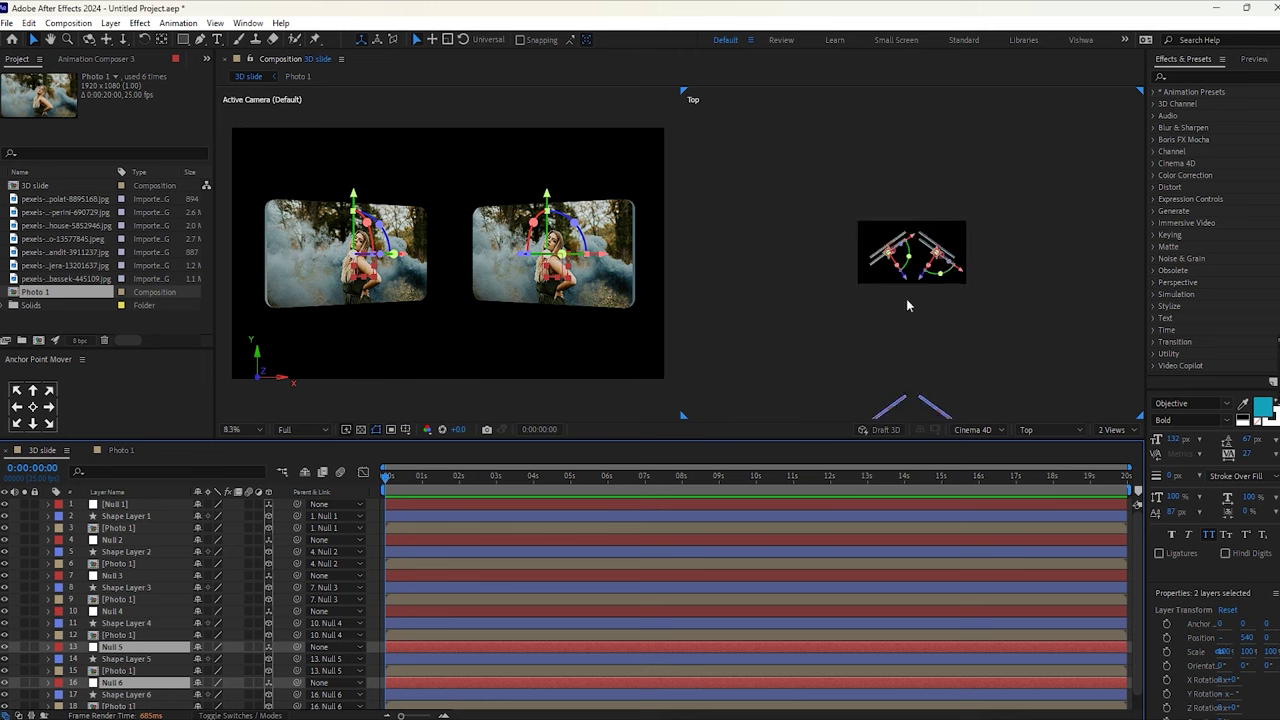
{"action": "key", "text": "shift+Down"}
{"action": "key", "text": "shift+Down"}
{"action": "key", "text": "shift+Down"}
{"action": "key", "text": "shift+Down"}
{"action": "key", "text": "shift+Down"}
{"action": "key", "text": "shift+Down"}
{"action": "key", "text": "shift+Down"}
{"action": "key", "text": "shift+Down"}
{"action": "key", "text": "shift+Down"}
{"action": "key", "text": "shift+Down"}
{"action": "key", "text": "shift+Down"}
{"action": "key", "text": "shift+Down"}
{"action": "key", "text": "shift+Down"}
{"action": "key", "text": "shift+Down"}
{"action": "key", "text": "shift+Down"}
{"action": "key", "text": "shift+Down"}
{"action": "key", "text": "shift+Down"}
{"action": "key", "text": "shift+Down"}
{"action": "key", "text": "shift+Down"}
{"action": "key", "text": "shift+Down"}
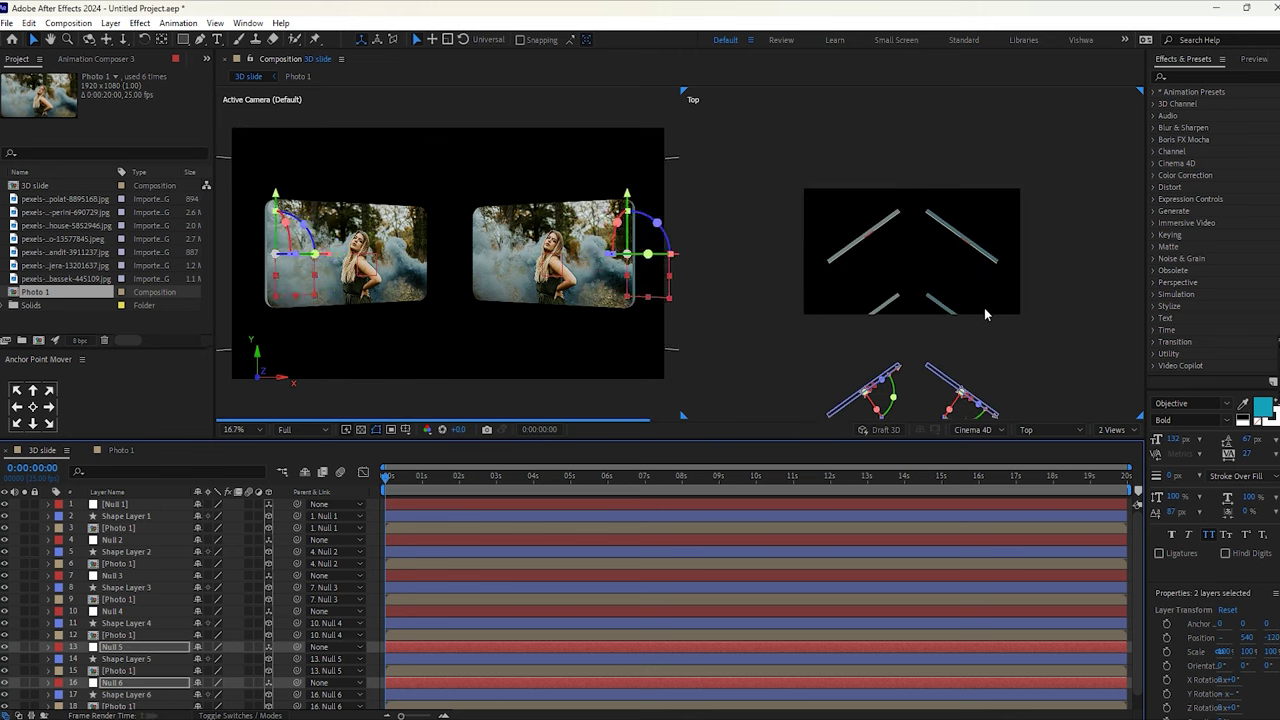
{"action": "scroll", "coordinate": [949, 330], "scroll_direction": "down", "scroll_amount": 4}
{"action": "key", "text": "shift+Down"}
{"action": "key", "text": "shift+Down"}
{"action": "key", "text": "shift+Down"}
{"action": "key", "text": "shift+Down"}
{"action": "key", "text": "shift+Down"}
{"action": "key", "text": "shift+Down"}
{"action": "key", "text": "shift+Down"}
{"action": "key", "text": "shift+Down"}
{"action": "key", "text": "shift+Down"}
{"action": "key", "text": "shift+Down"}
{"action": "key", "text": "shift+Down"}
{"action": "key", "text": "shift+Down"}
{"action": "key", "text": "shift+Down"}
{"action": "key", "text": "shift+Down"}
{"action": "key", "text": "shift+Down"}
{"action": "key", "text": "shift+Down"}
{"action": "key", "text": "shift+Down"}
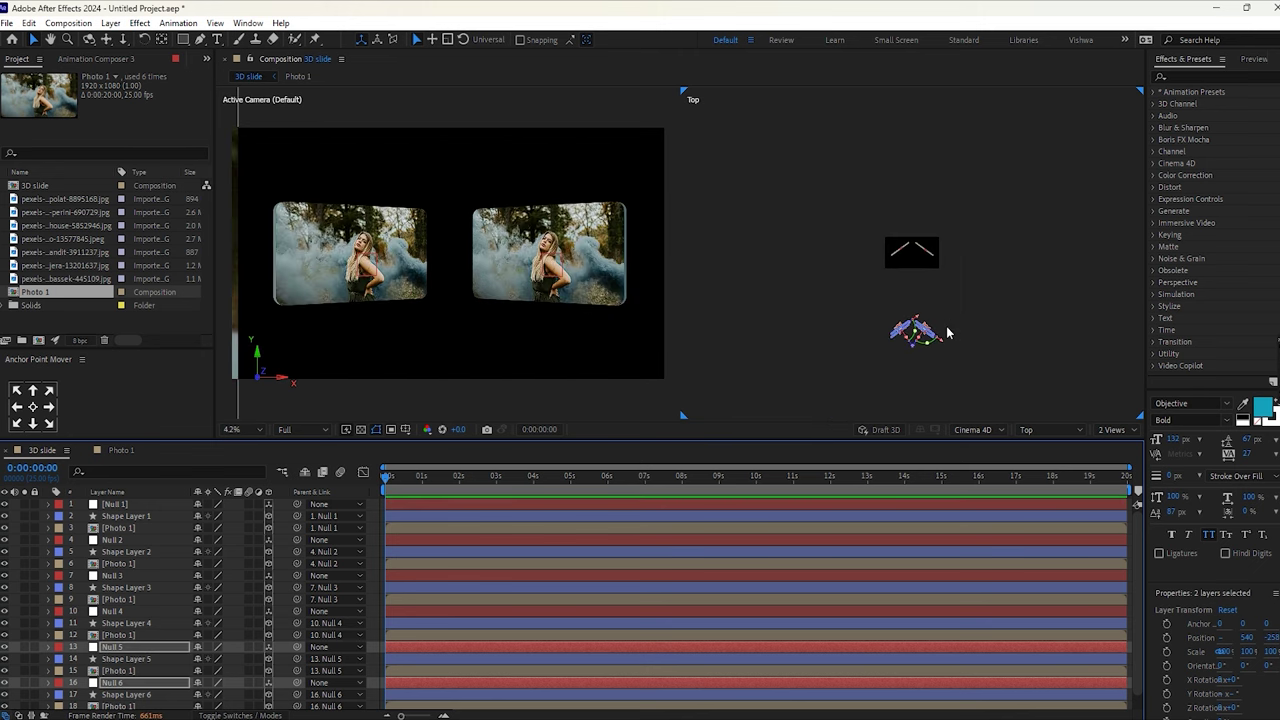
{"action": "key", "text": "comma"}
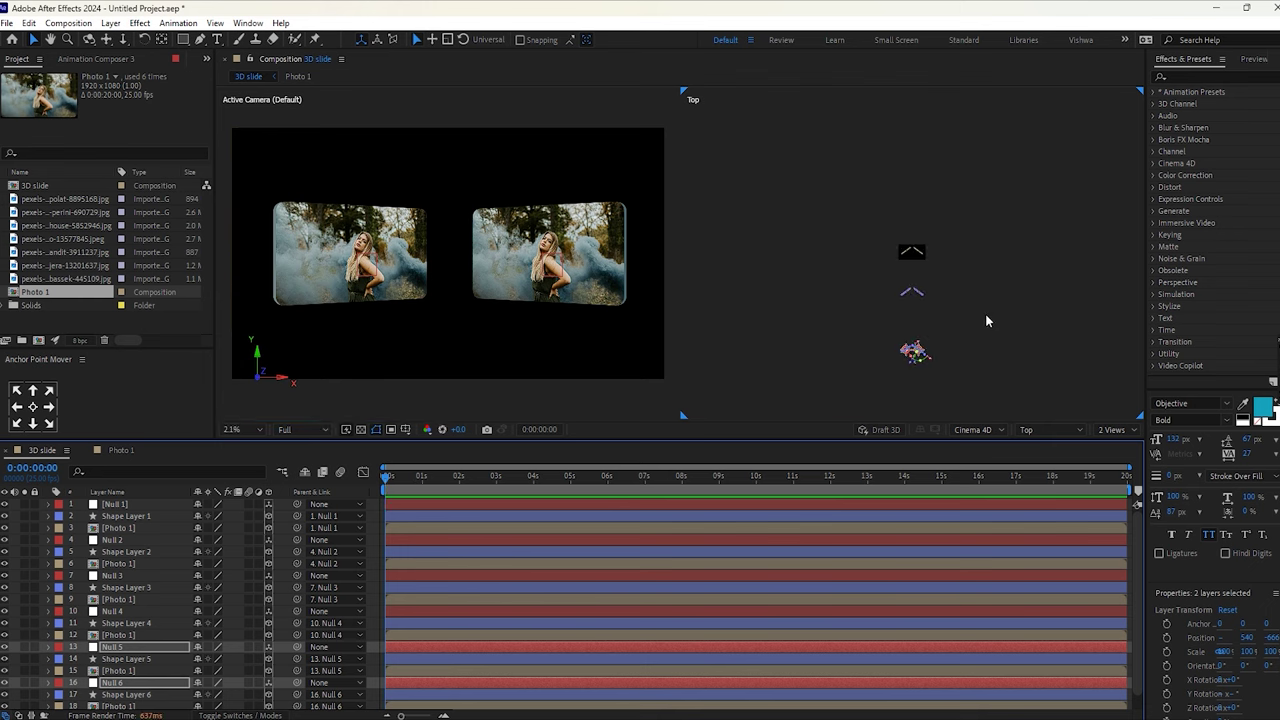
{"action": "left_click", "coordinate": [985, 313]}
{"action": "key", "text": "period"}
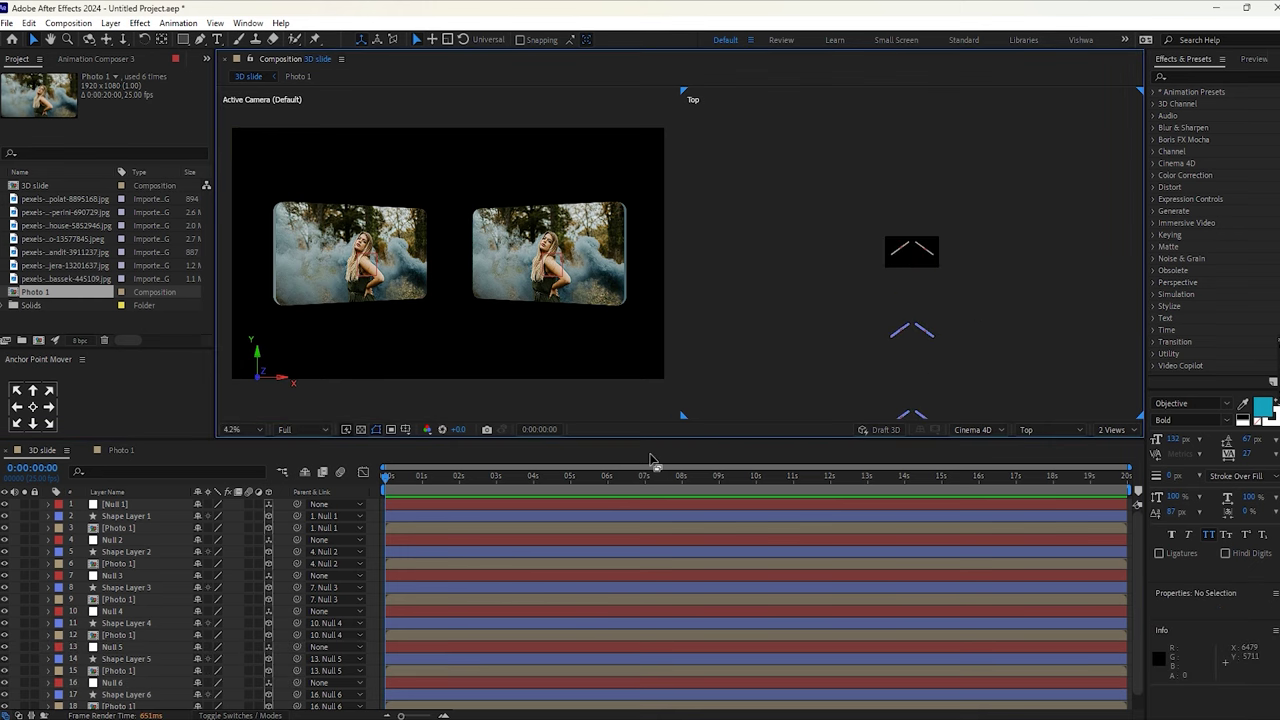
Return to a single Active Camera view and fit the composition to the viewer
{"action": "left_click", "coordinate": [1030, 429]}
{"action": "left_click", "coordinate": [1045, 448]}
{"action": "left_click", "coordinate": [1113, 430]}
{"action": "left_click", "coordinate": [1119, 443]}
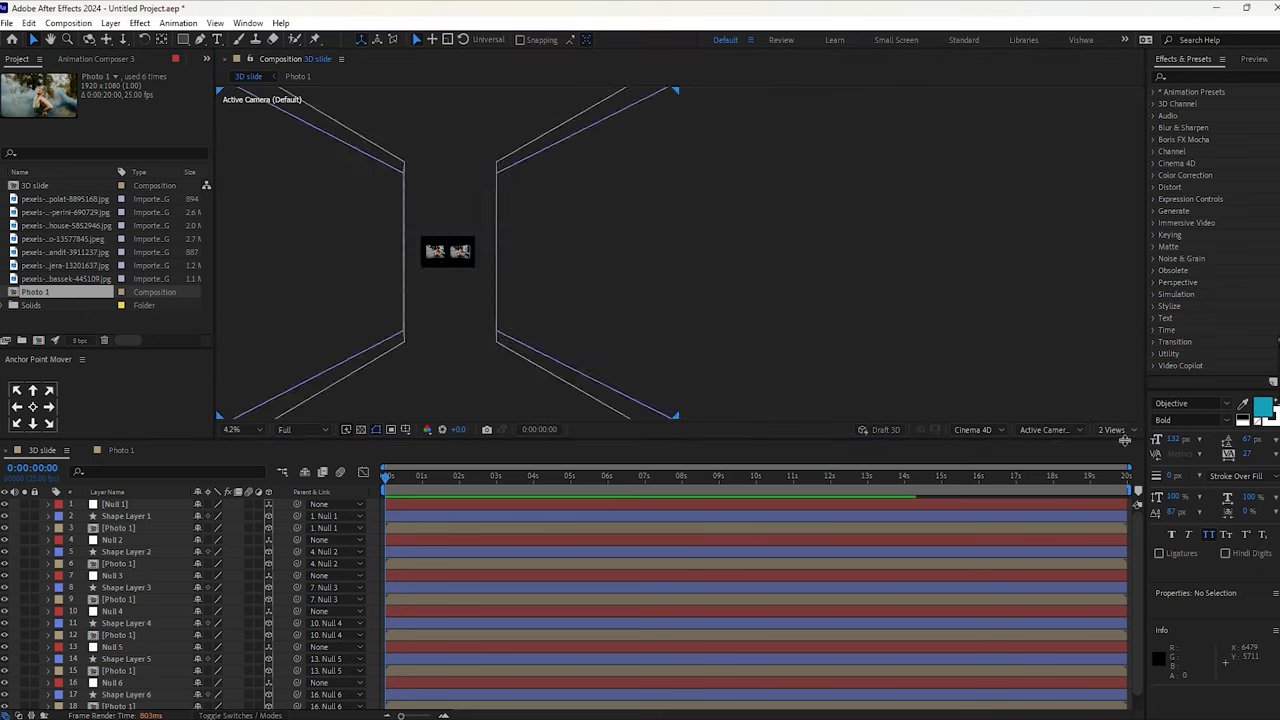
{"action": "left_click", "coordinate": [236, 429]}
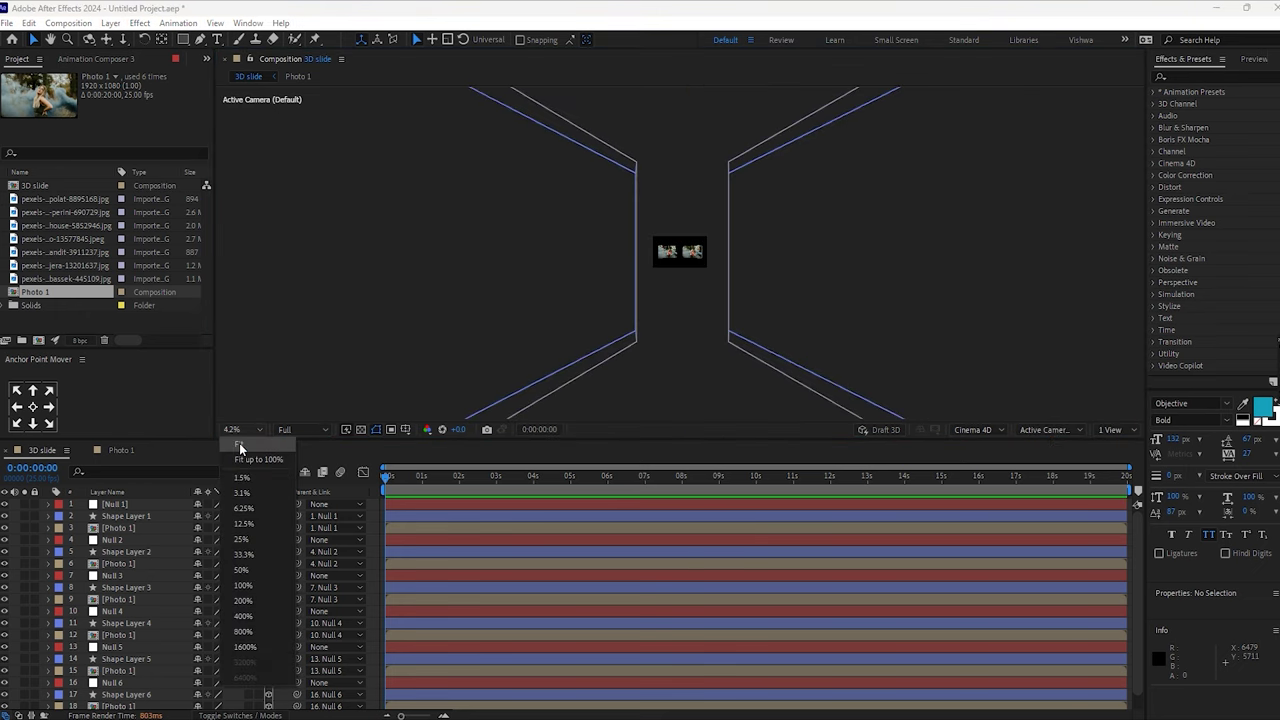
{"action": "left_click", "coordinate": [239, 443]}
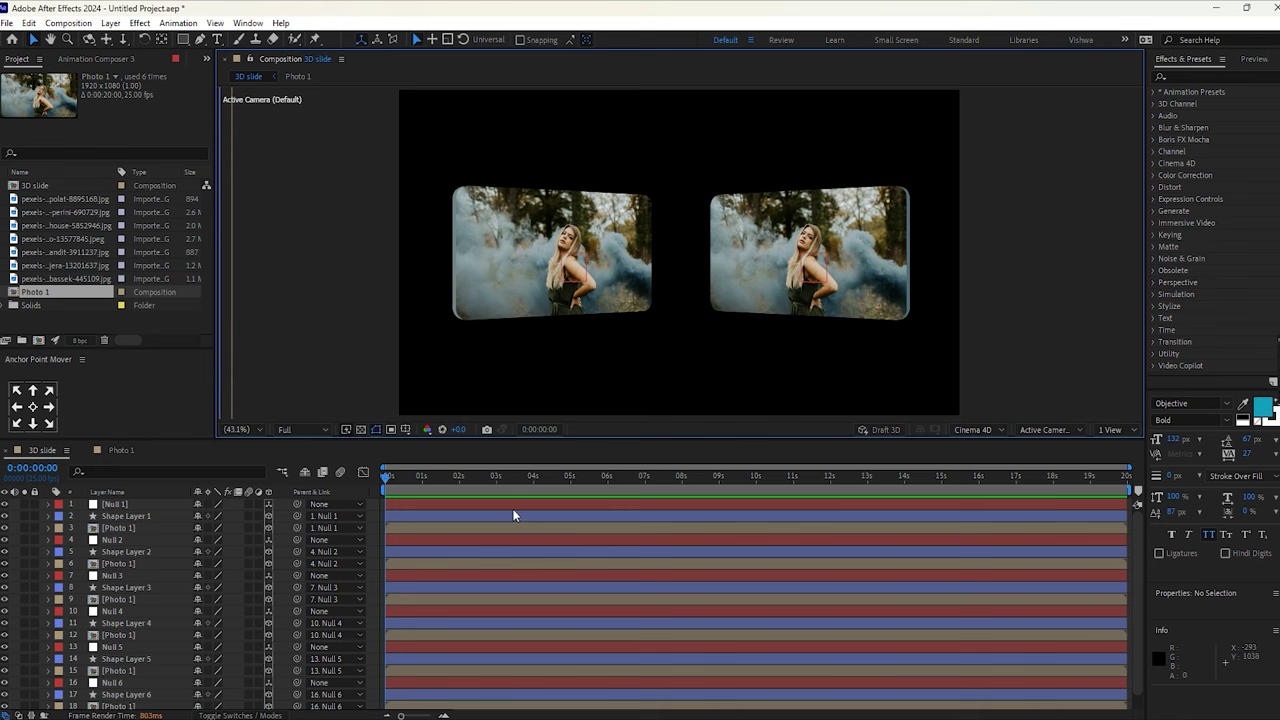
Add a new camera to the 3D slide composition
{"action": "right_click", "coordinate": [1006, 362]}
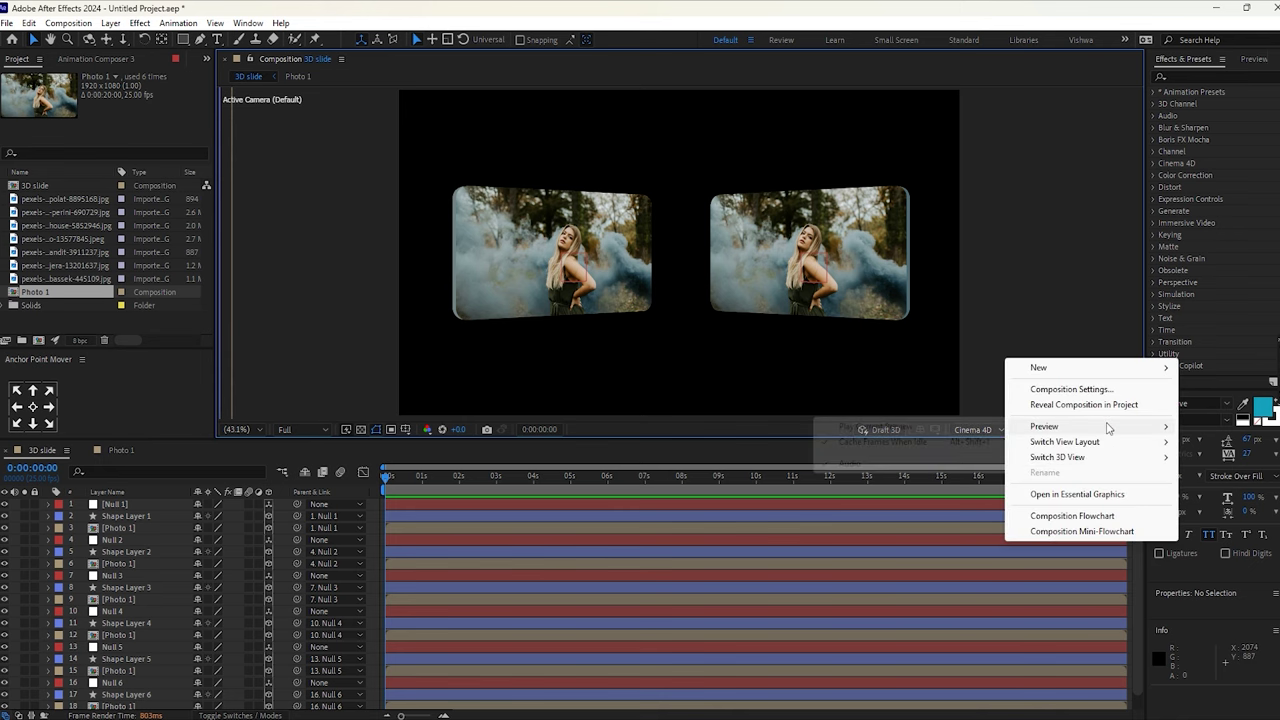
{"action": "mouse_move", "coordinate": [1116, 371]}
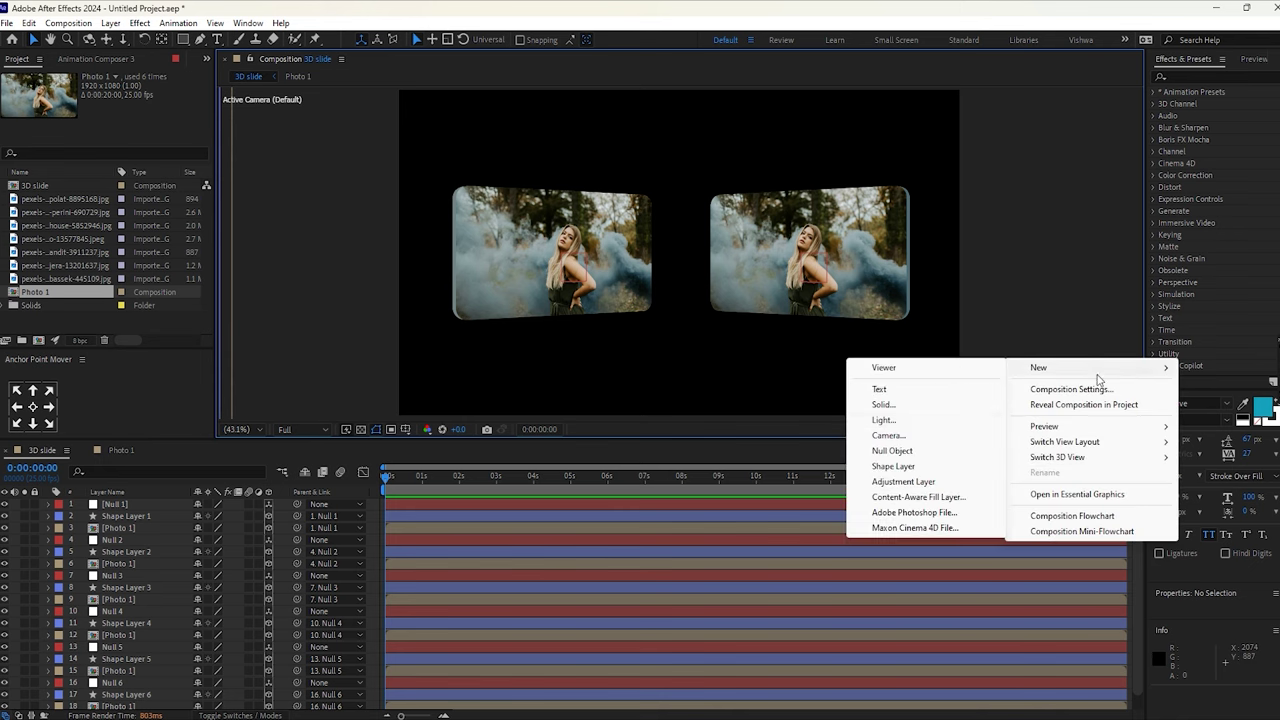
{"action": "left_click", "coordinate": [888, 435]}
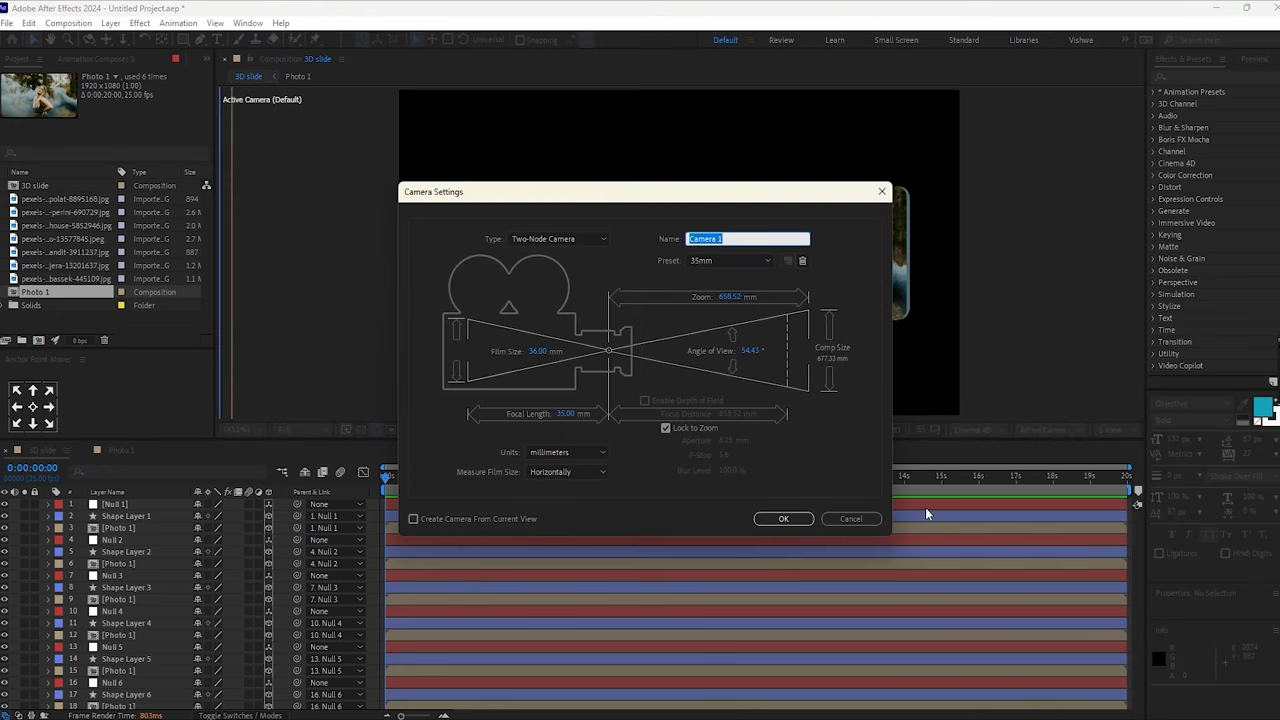
Create a two-node camera with the 28mm preset and Lock to Zoom turned off
{"action": "left_click", "coordinate": [665, 428]}
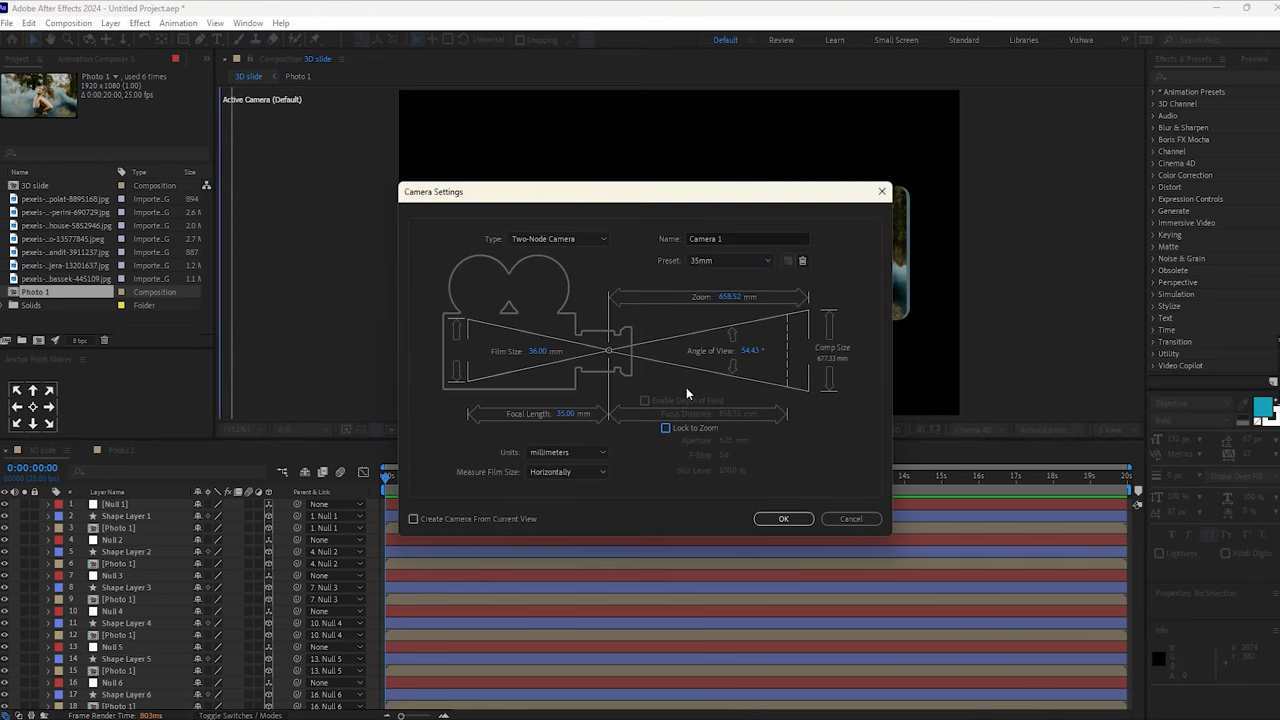
{"action": "left_click", "coordinate": [707, 261]}
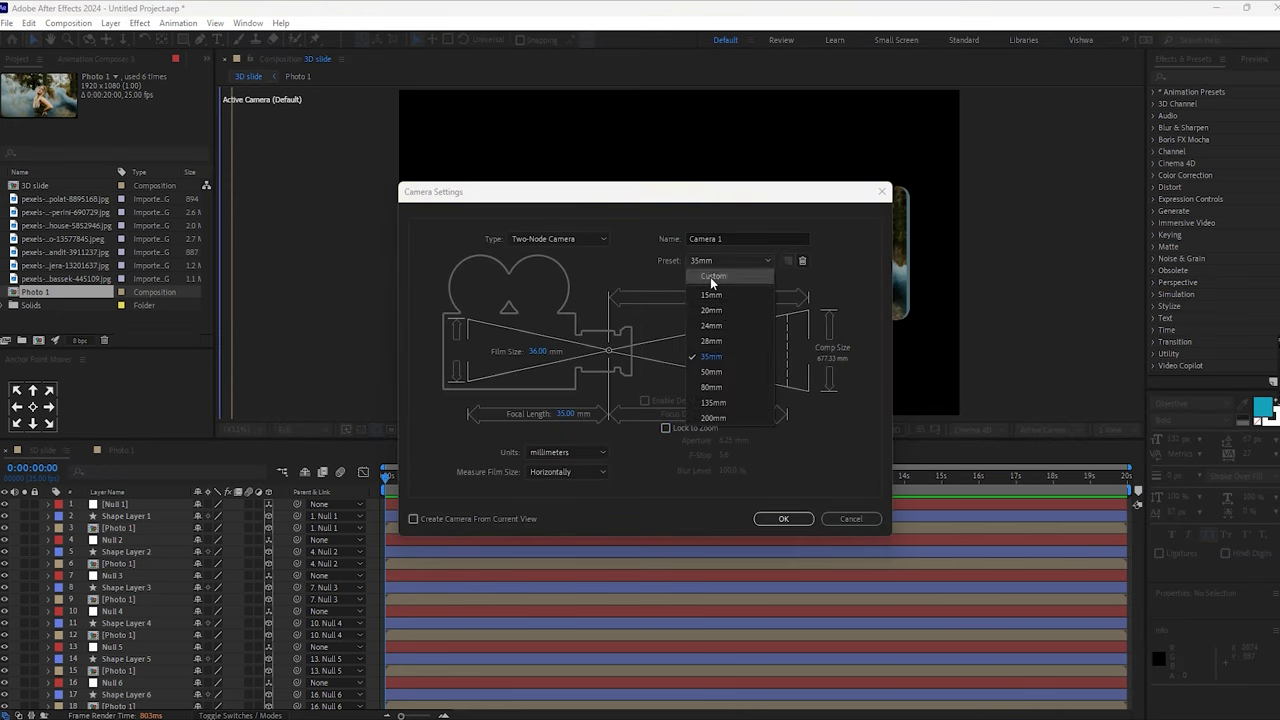
{"action": "left_click", "coordinate": [717, 342]}
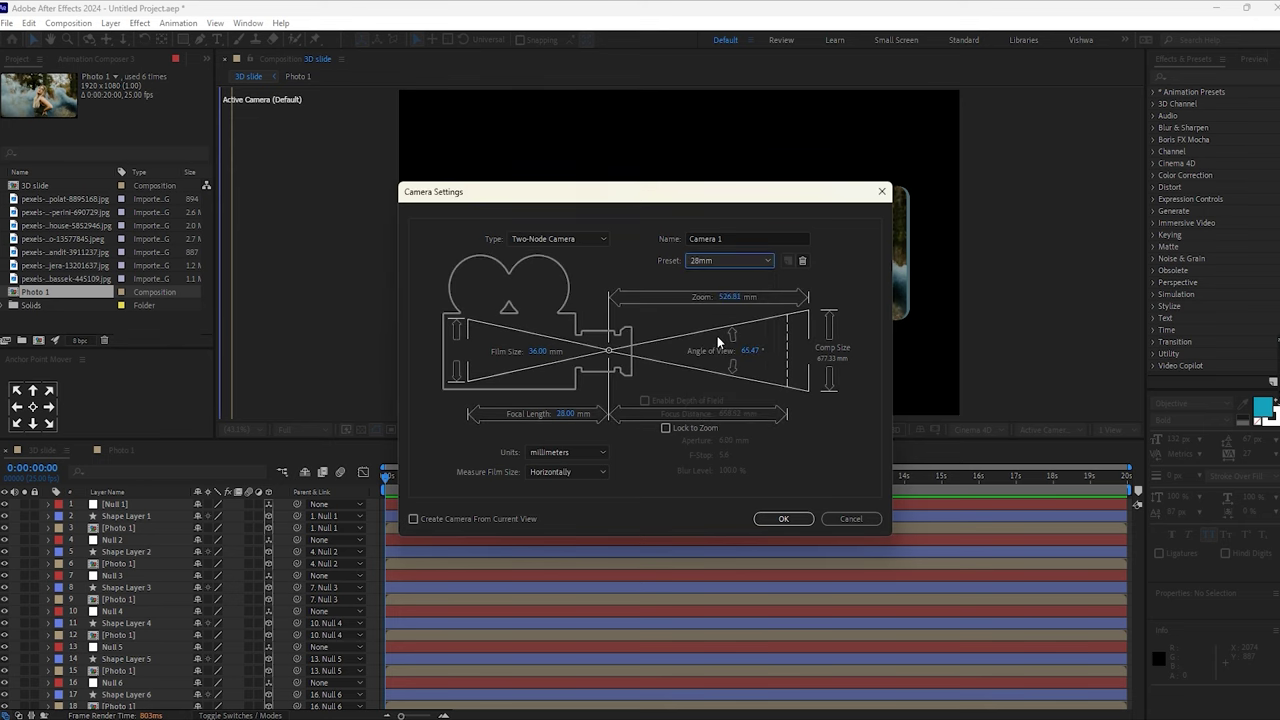
{"action": "left_click", "coordinate": [781, 524]}
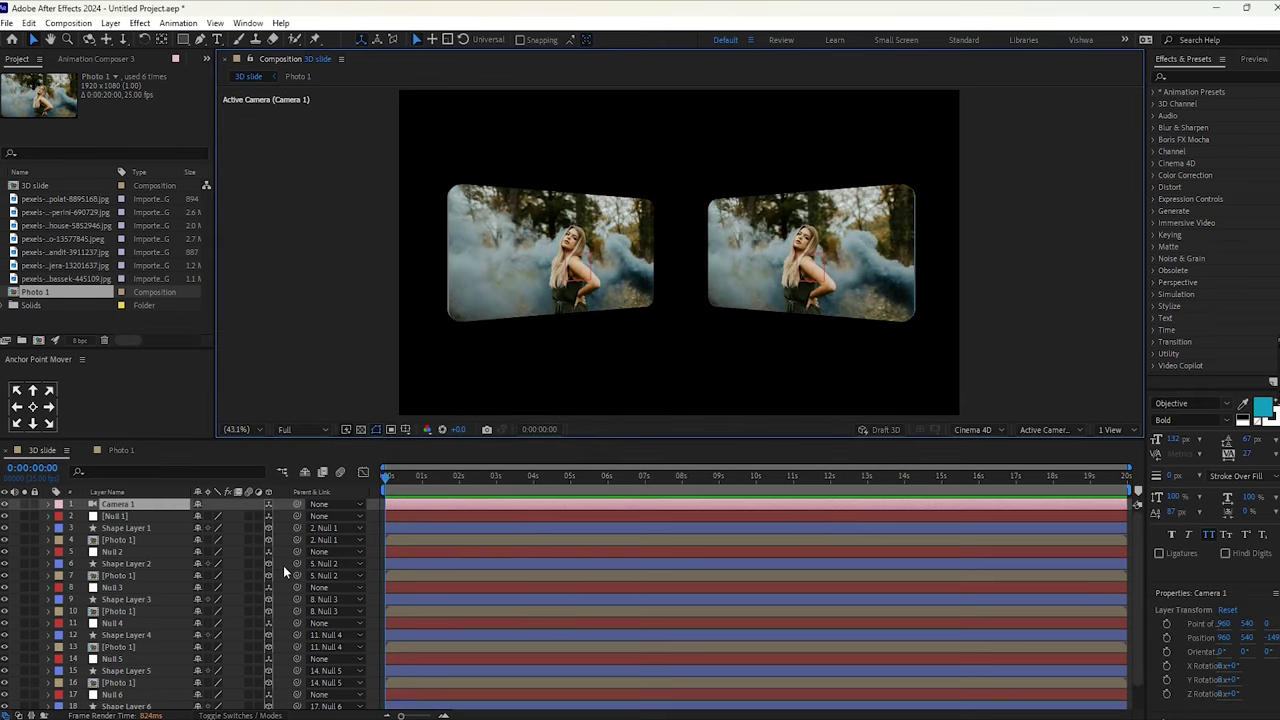
Add a null object to the 3D slide composition and rename it Camera Control
{"action": "right_click", "coordinate": [299, 365]}
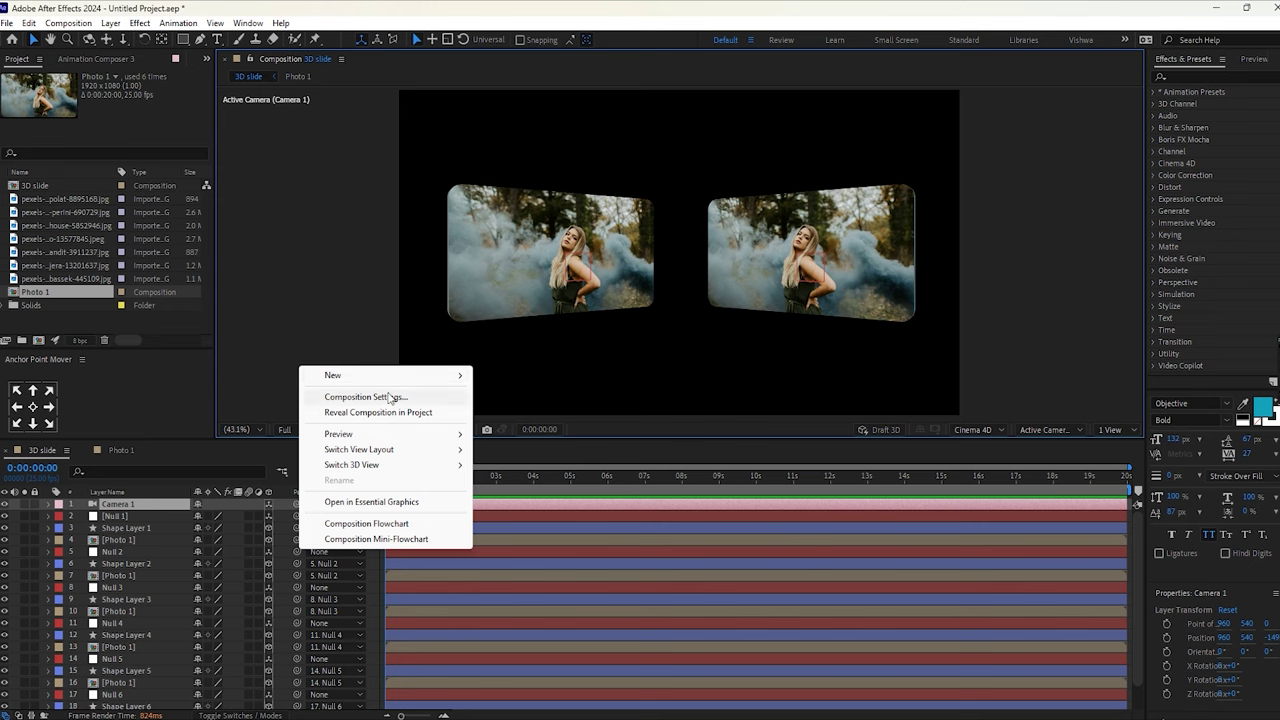
{"action": "mouse_move", "coordinate": [452, 376]}
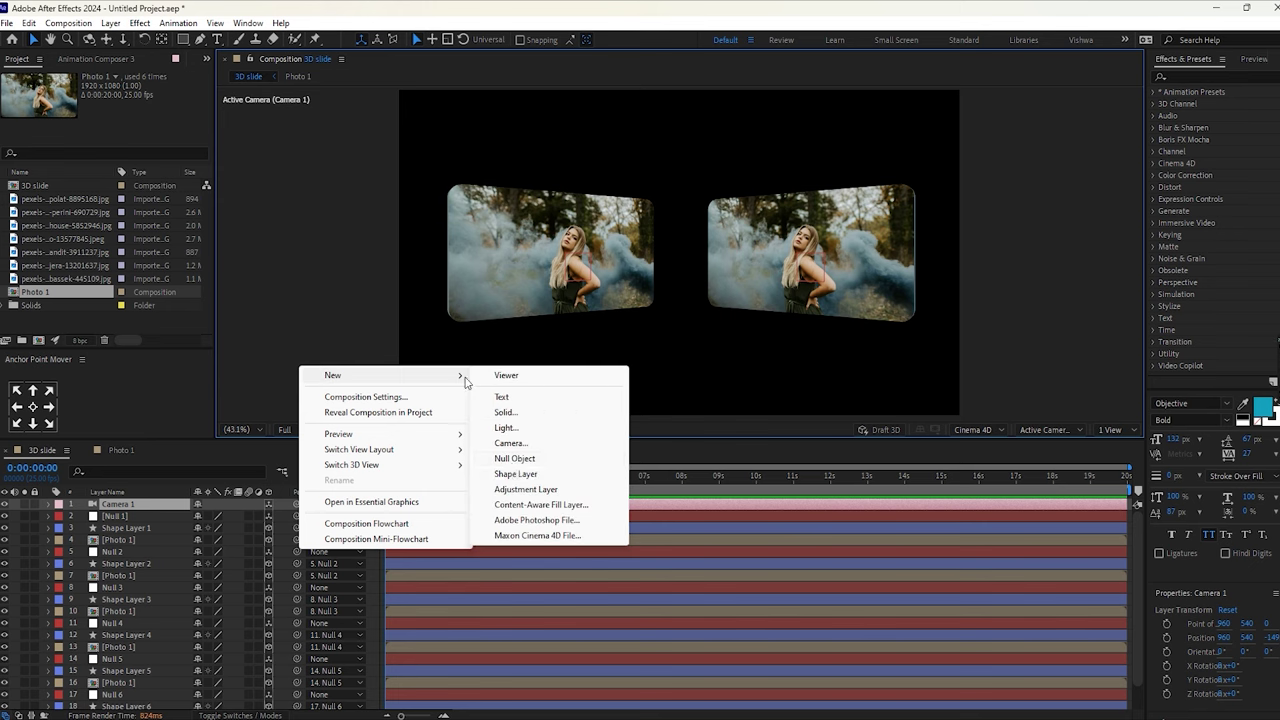
{"action": "left_click", "coordinate": [513, 463]}
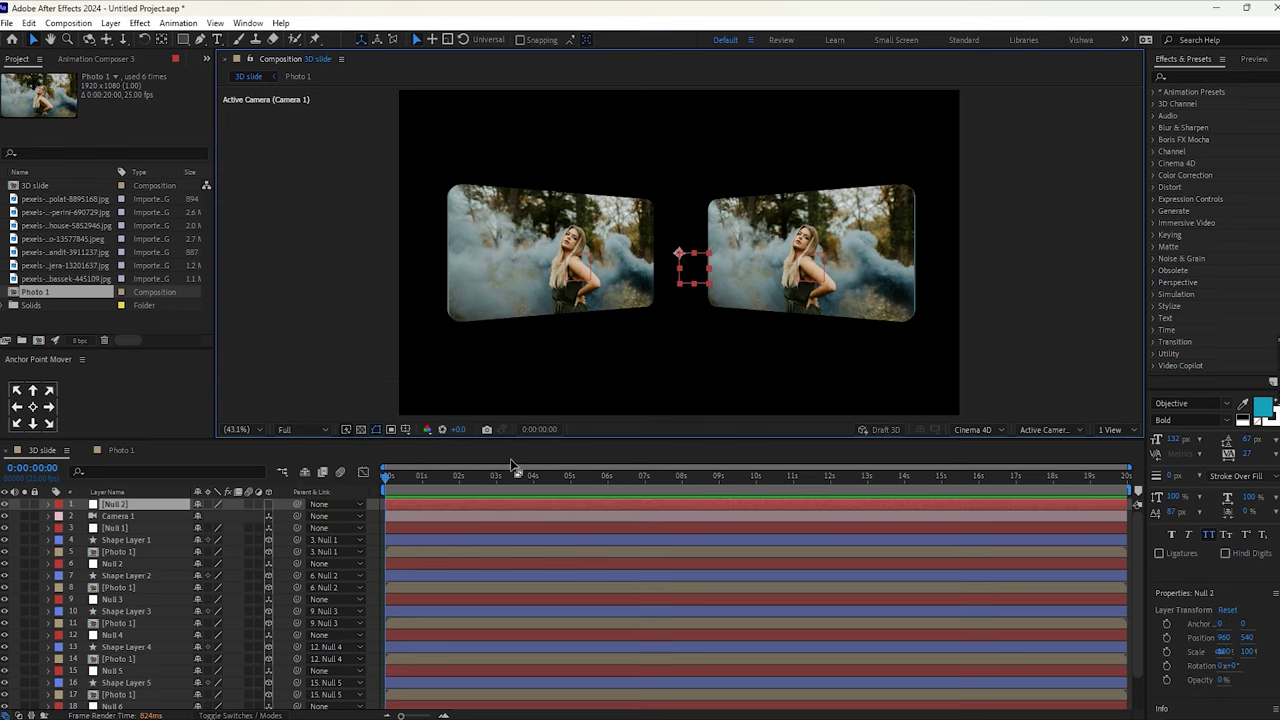
{"action": "right_click", "coordinate": [137, 501]}
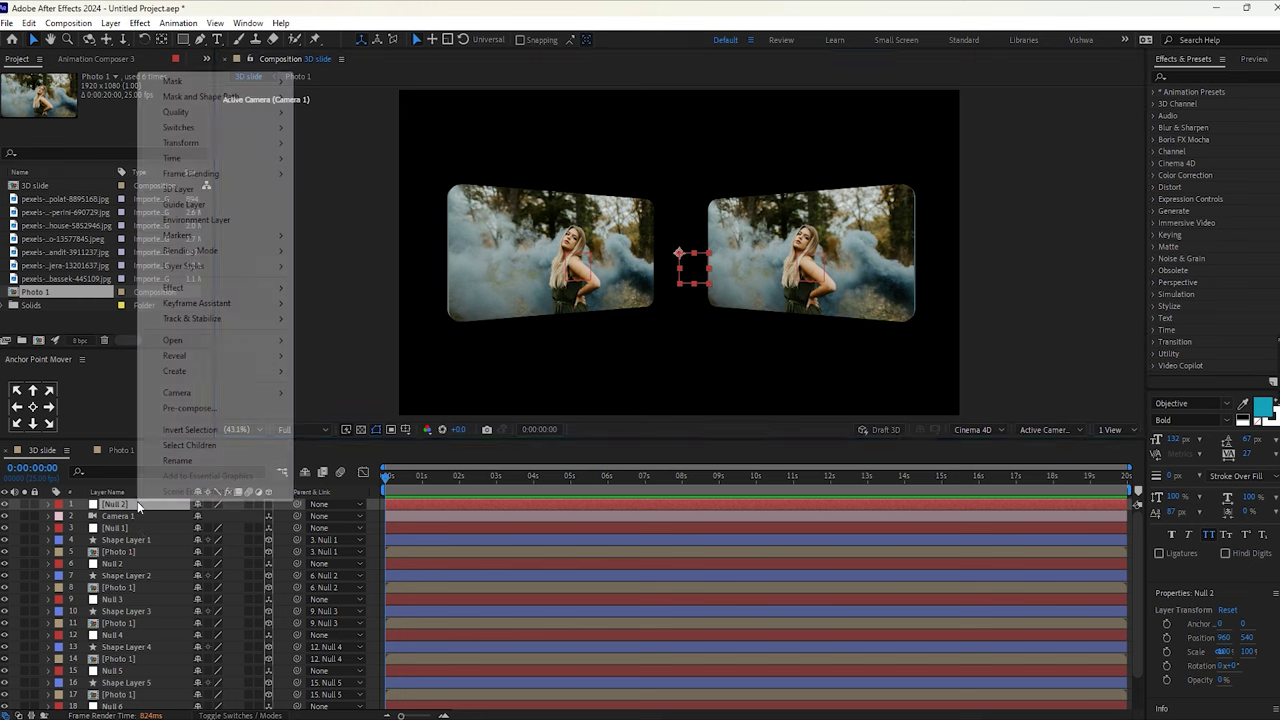
{"action": "left_click", "coordinate": [182, 481]}
{"action": "type", "text": "C"}
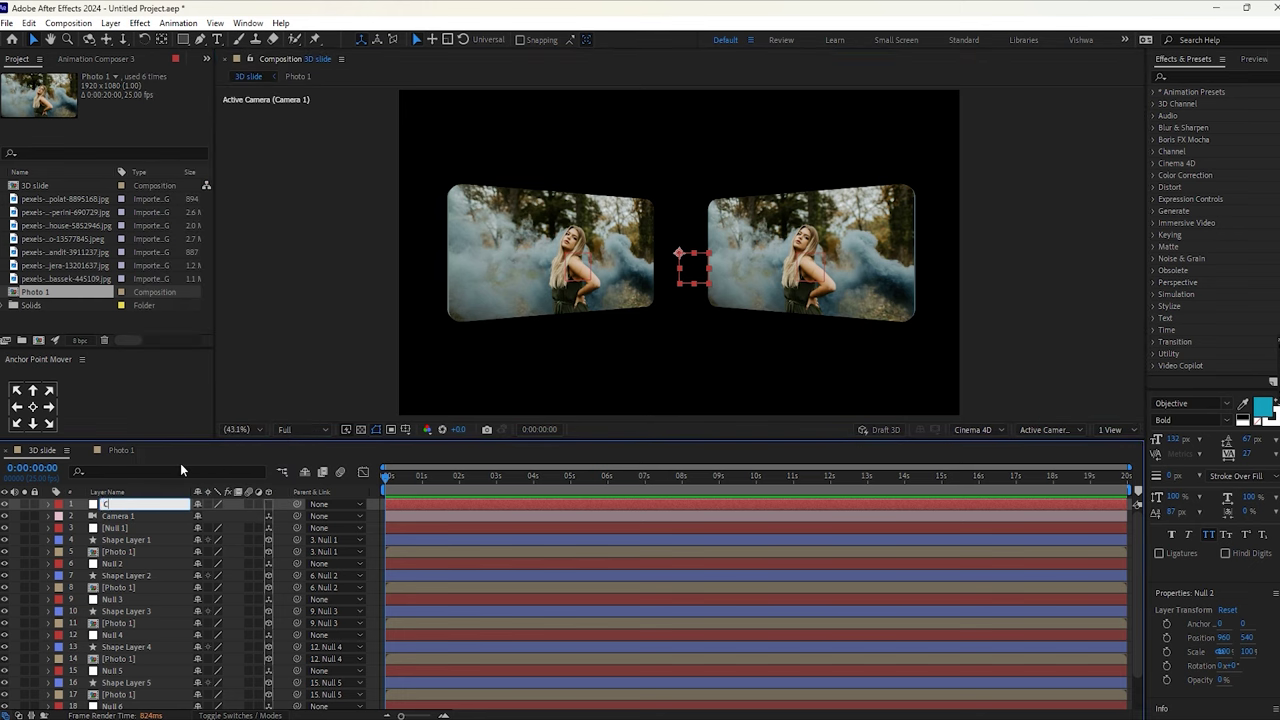
{"action": "type", "text": "amera Control"}
Parent Camera 1 to the Camera Control null and make that null a 3D layer
{"action": "left_click", "coordinate": [143, 518]}
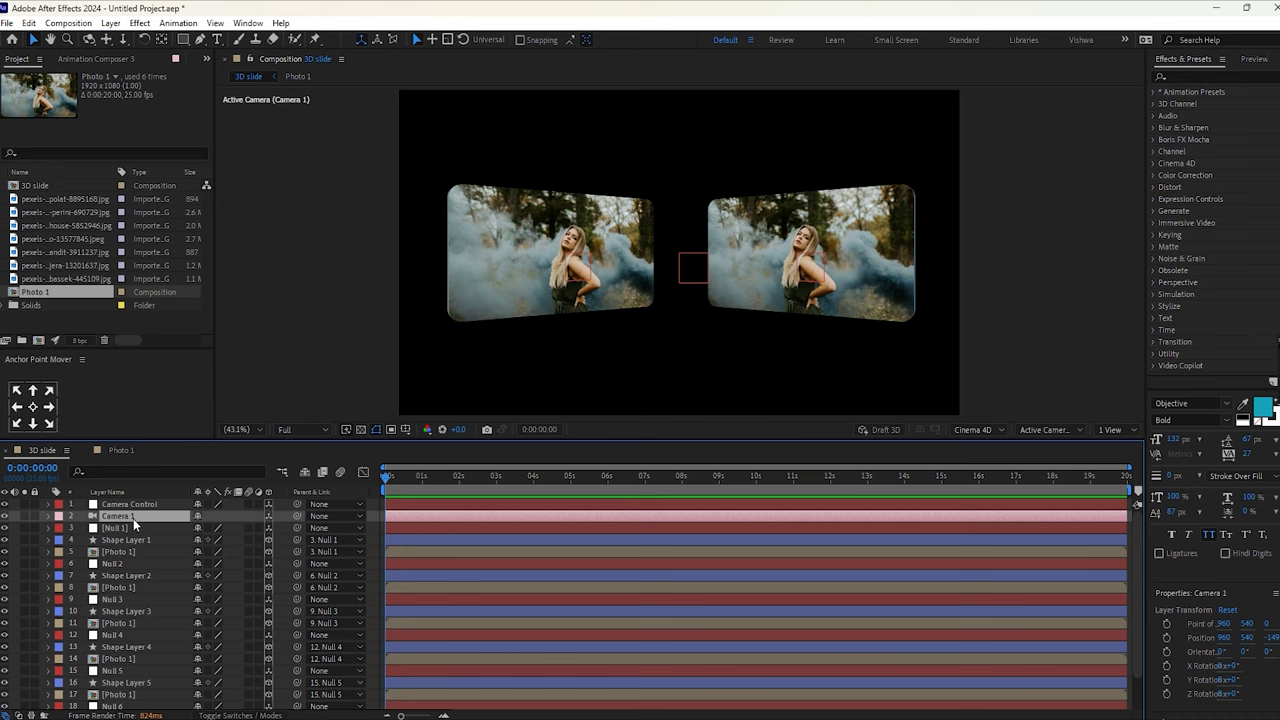
{"action": "left_click_drag", "start_coordinate": [296, 521], "coordinate": [152, 506]}
{"action": "left_click", "coordinate": [130, 504]}
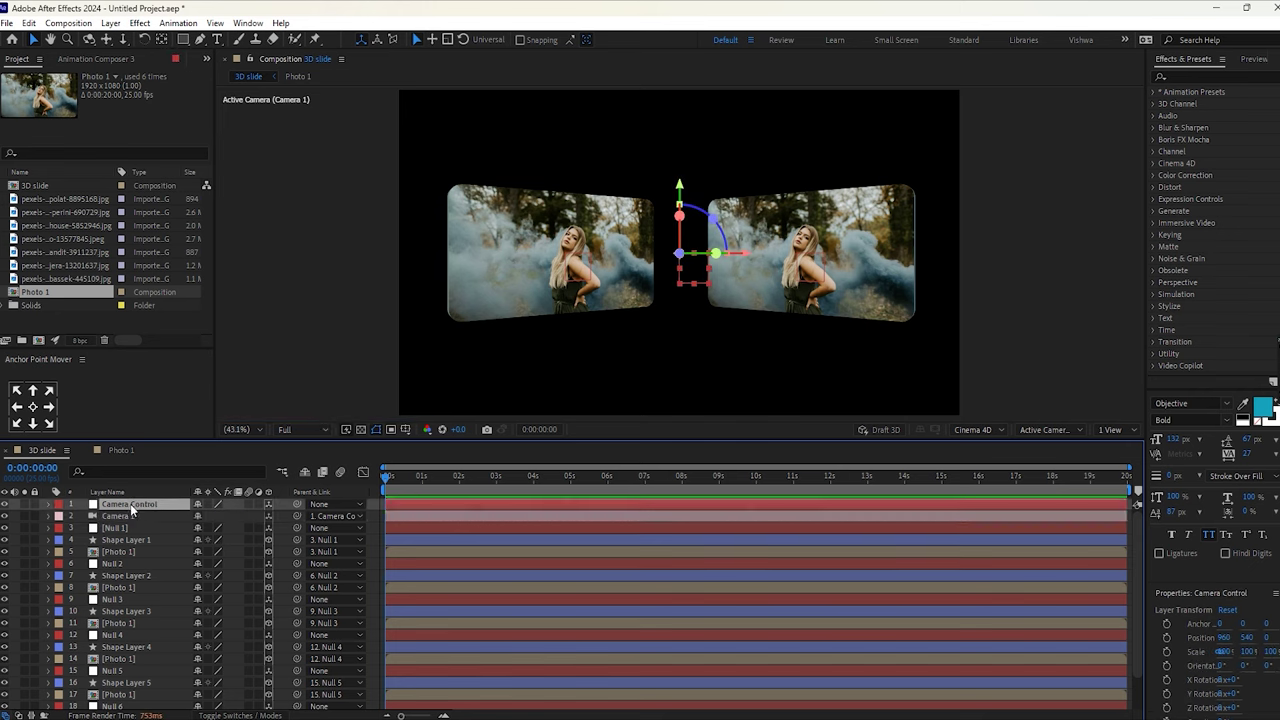
Try setting the Camera Control null's Y position to about 818, and undo the change
{"action": "key", "text": "p"}
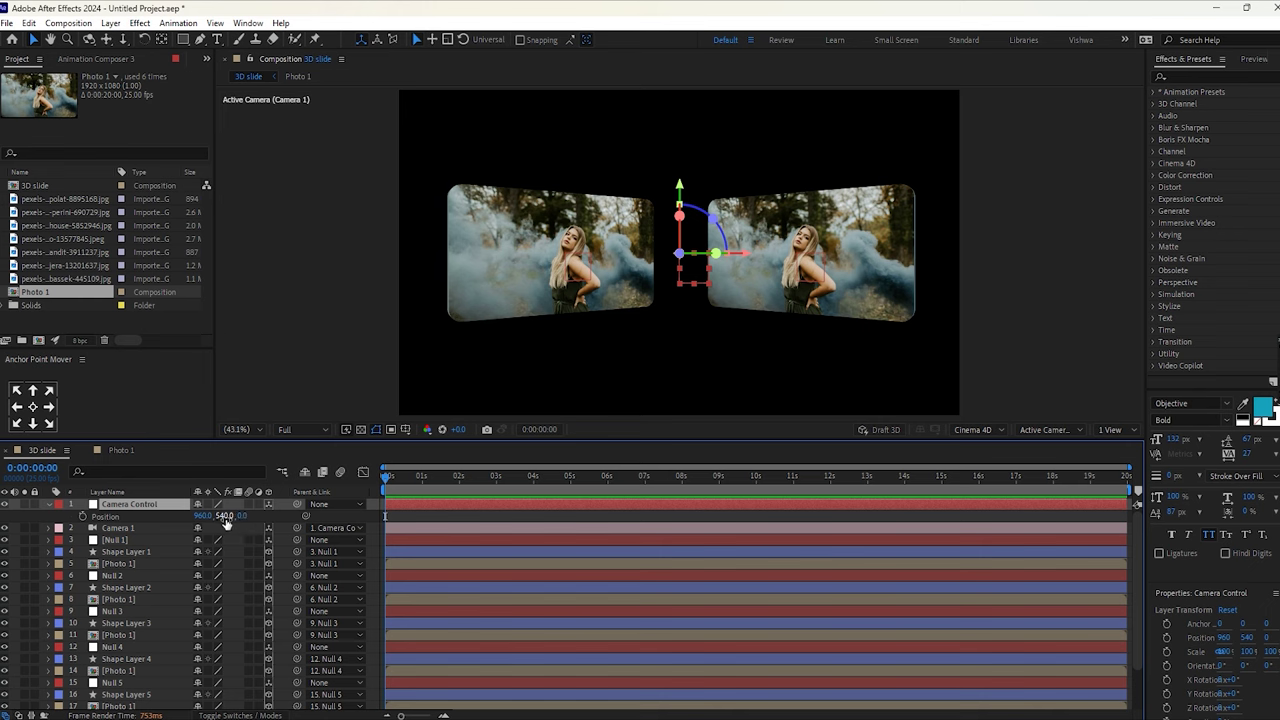
{"action": "left_click_drag", "start_coordinate": [226, 522], "coordinate": [353, 526]}
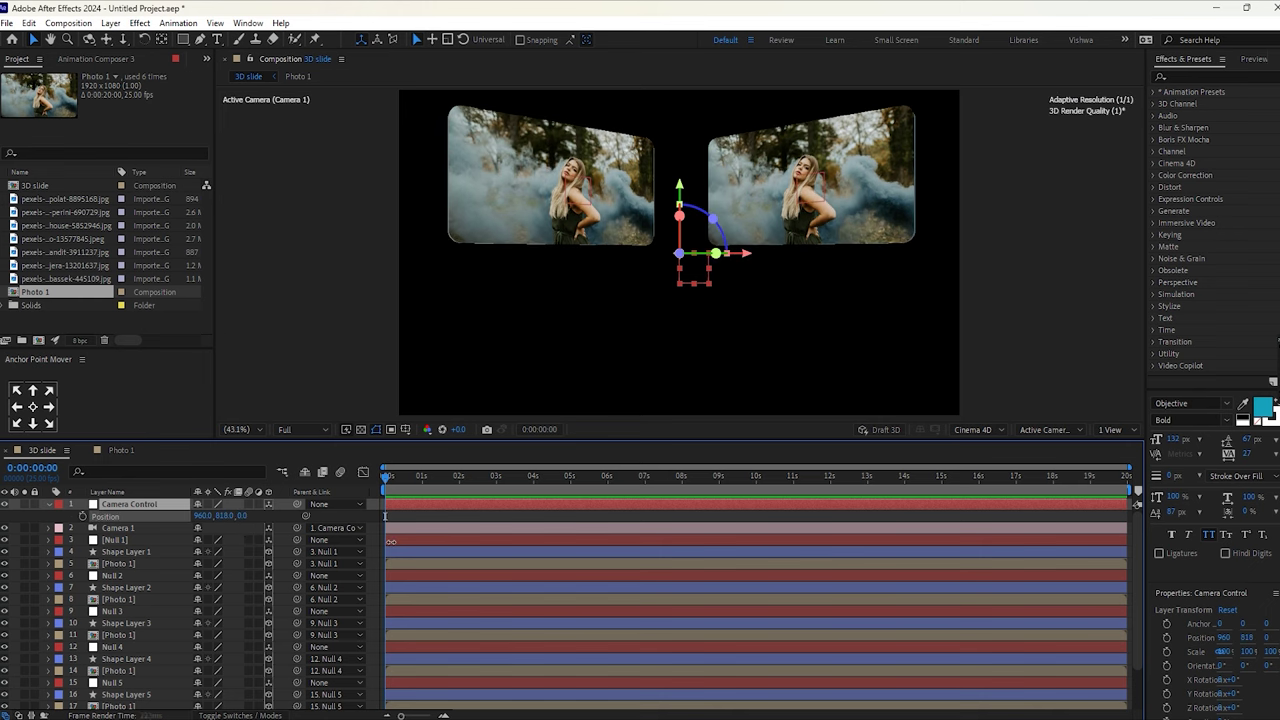
{"action": "key", "text": "ctrl+z"}
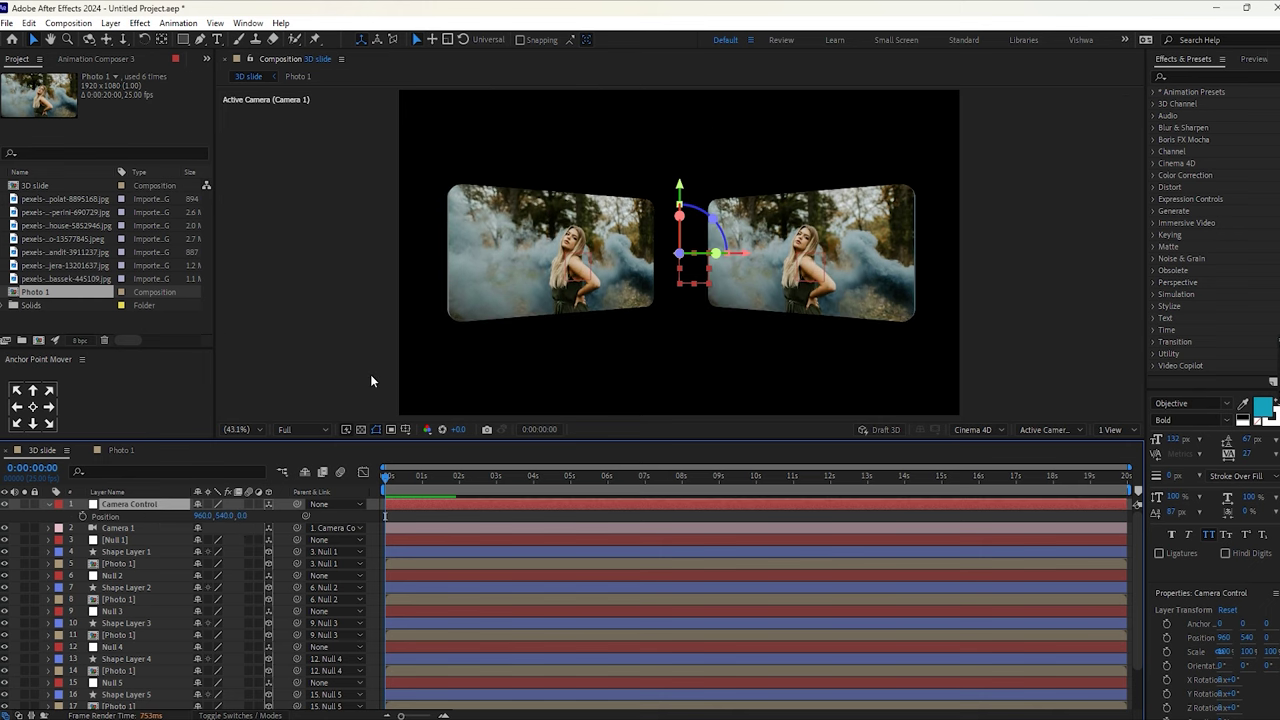
Pull the Camera Control null back along the Z axis to a position of about -5726
{"action": "key", "text": "comma"}
{"action": "key", "text": "comma"}
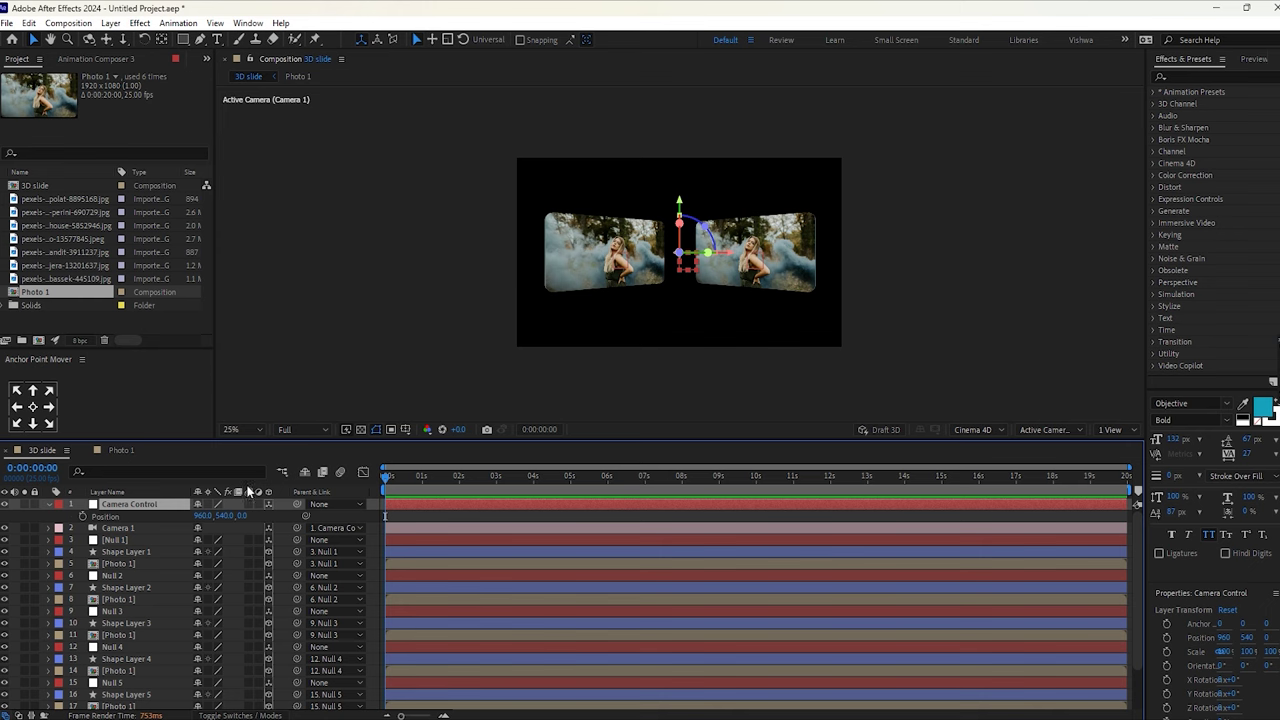
{"action": "left_click_drag", "start_coordinate": [240, 518], "coordinate": [2, 520]}
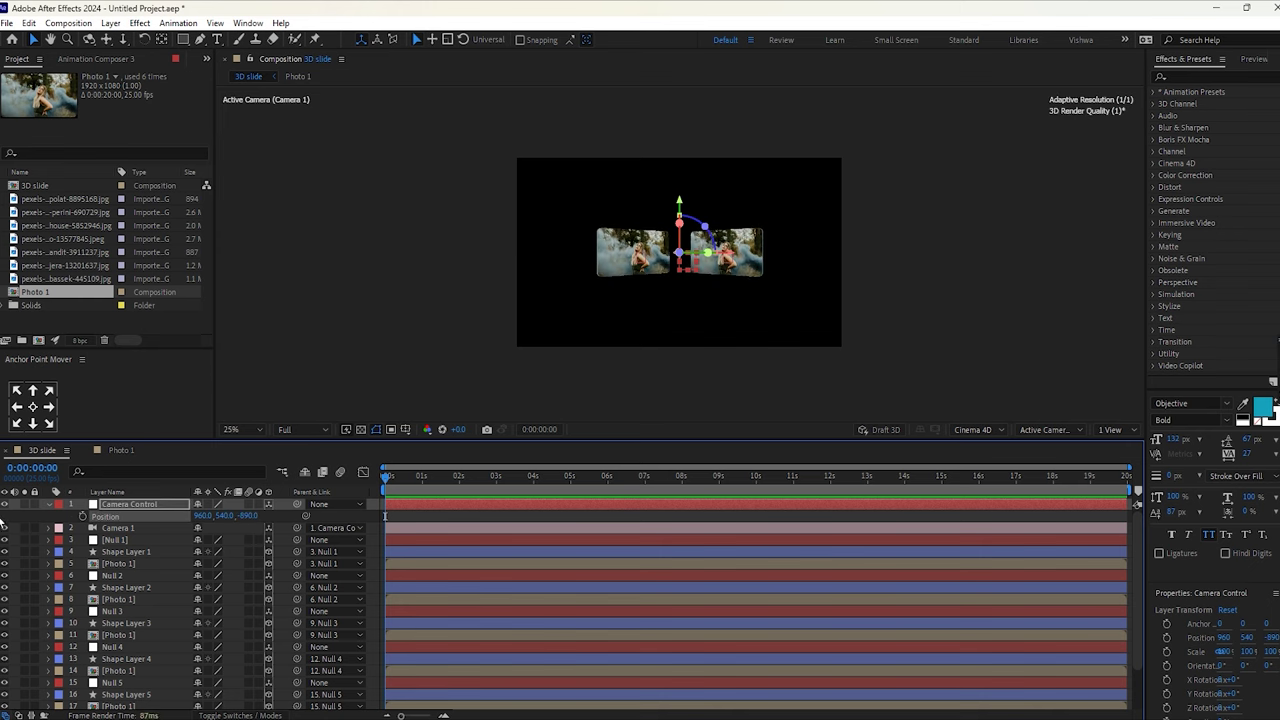
{"action": "scroll", "coordinate": [420, 314], "scroll_direction": "down", "scroll_amount": 2}
{"action": "scroll", "coordinate": [420, 314], "scroll_direction": "up", "scroll_amount": 1}
{"action": "left_click_drag", "start_coordinate": [256, 517], "coordinate": [2, 505]}
{"action": "left_click_drag", "start_coordinate": [256, 515], "coordinate": [2, 515]}
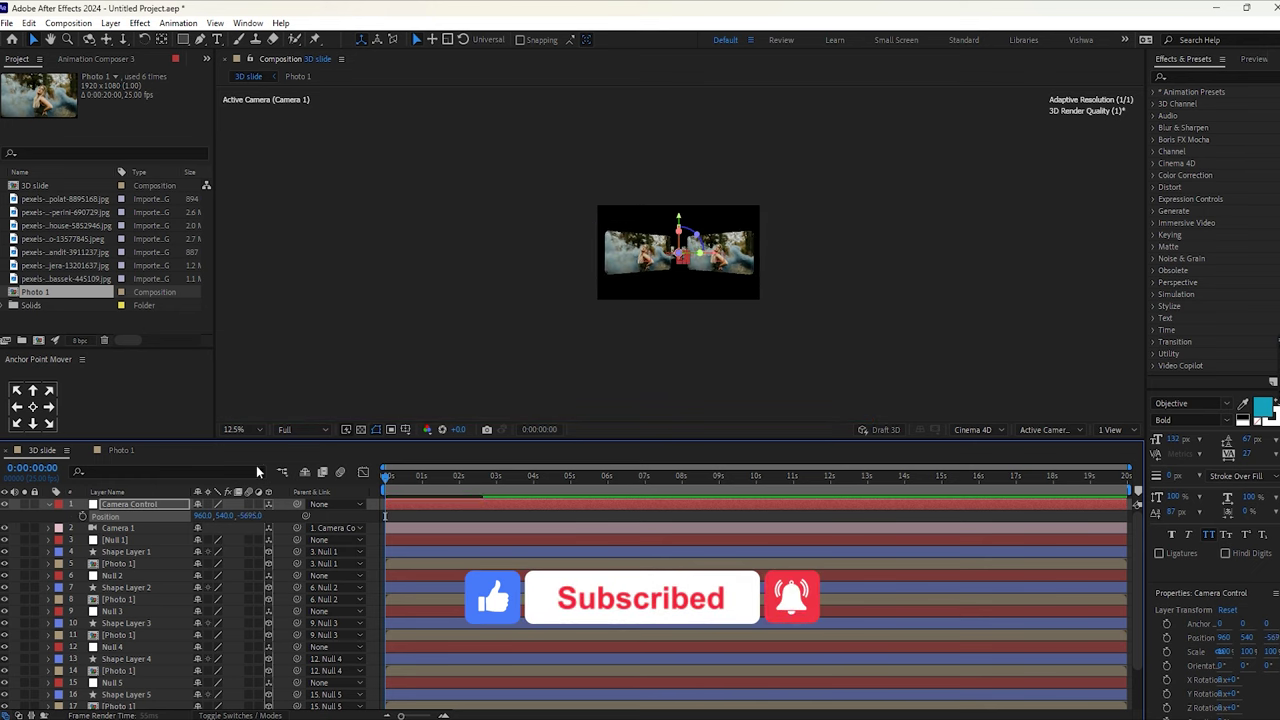
{"action": "left_click", "coordinate": [233, 429]}
{"action": "left_click", "coordinate": [240, 452]}
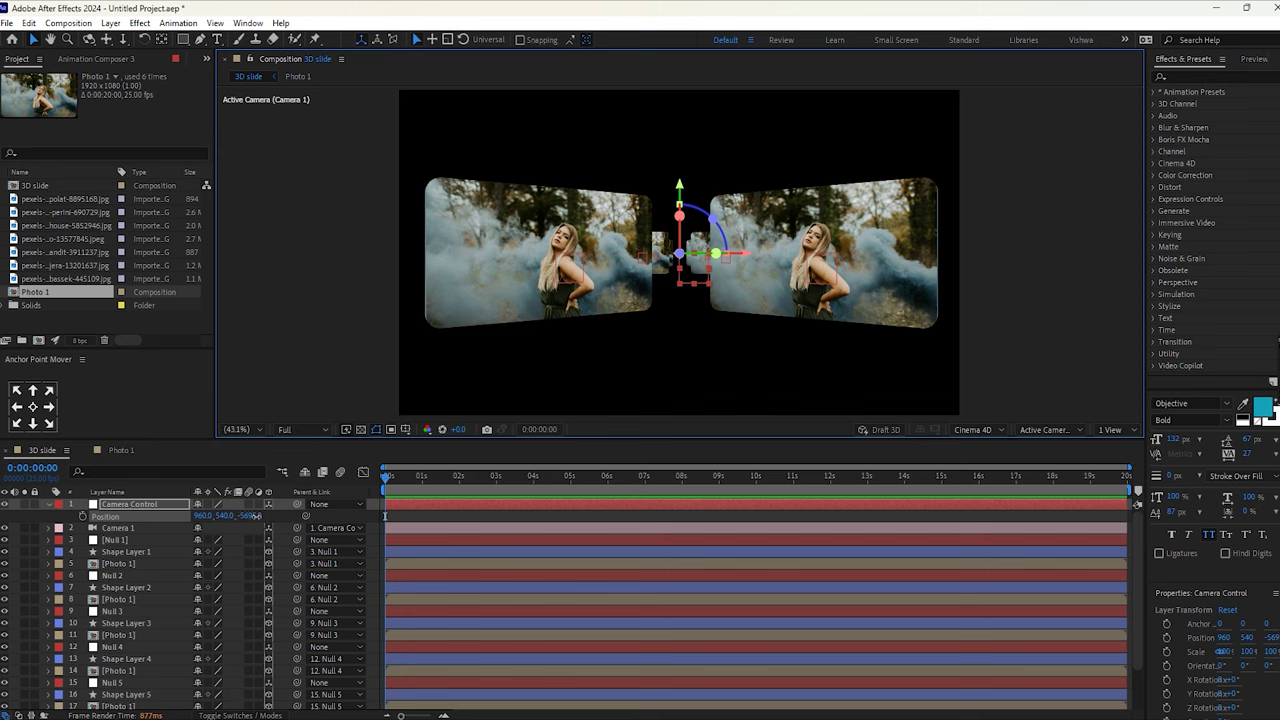
{"action": "left_click_drag", "start_coordinate": [256, 516], "coordinate": [237, 516]}
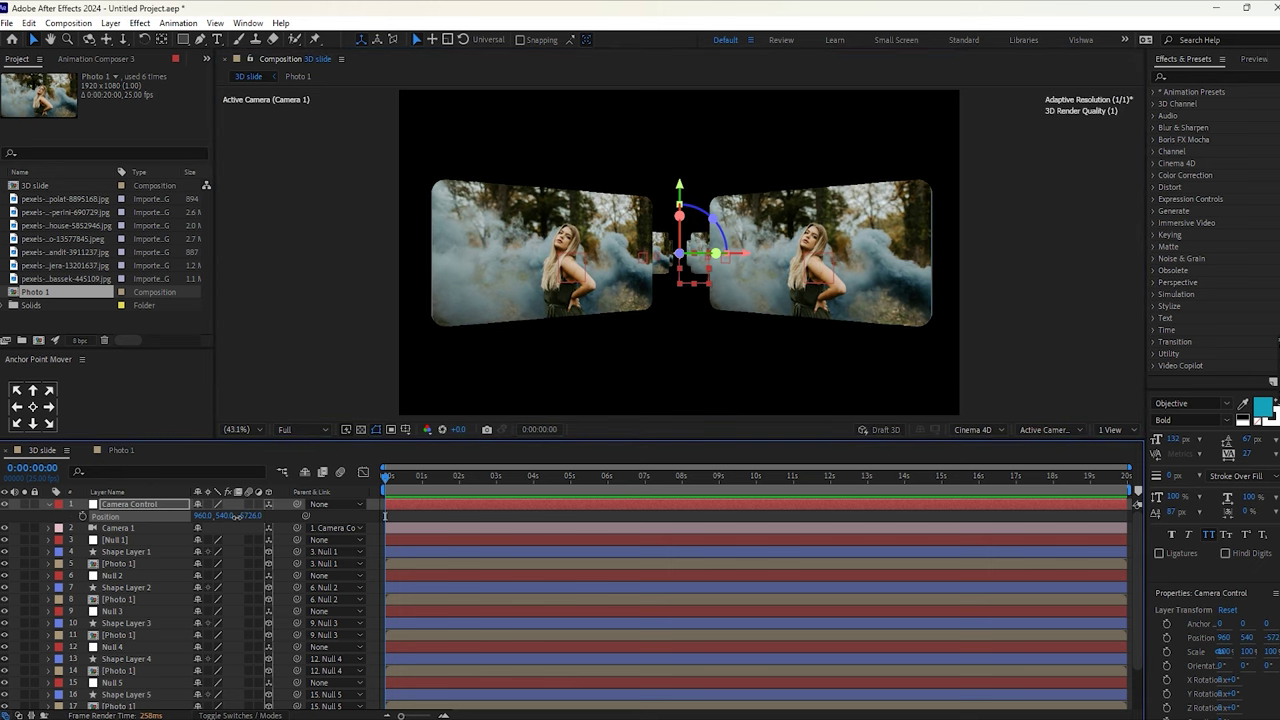
{"action": "left_click", "coordinate": [241, 528]}
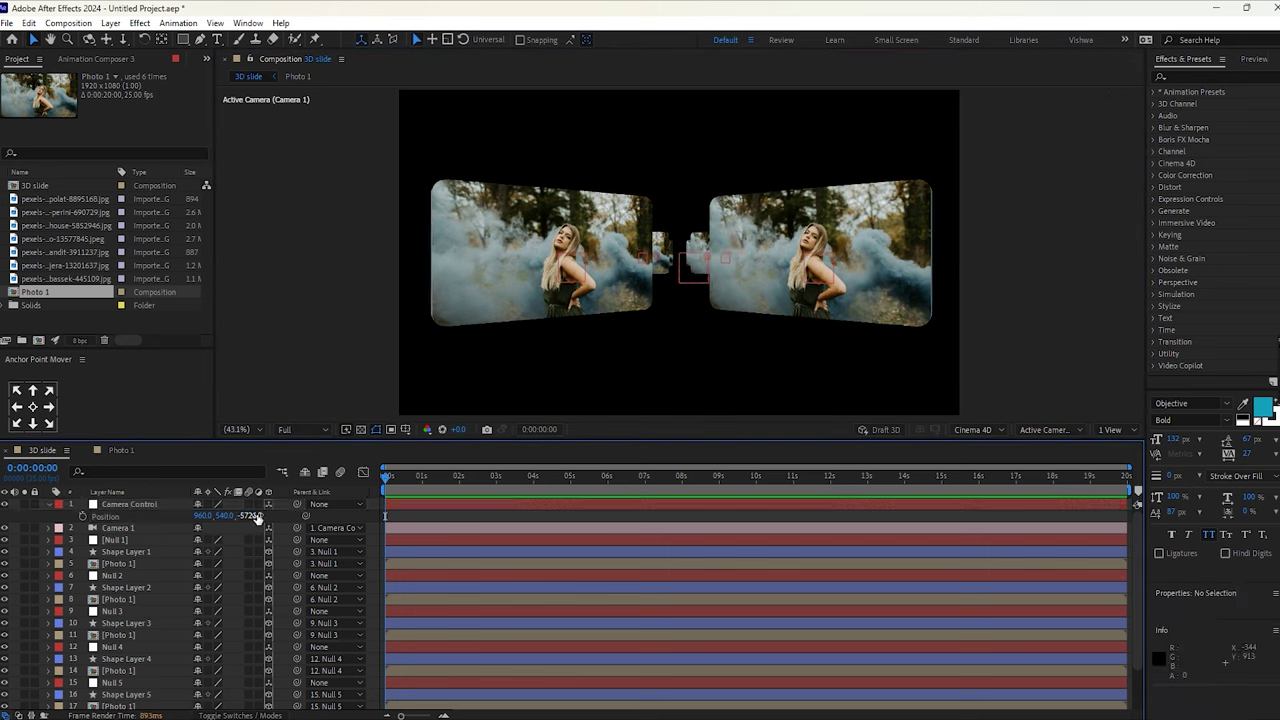
Move the Camera Control null forward past the photo pairs to a Z position of about -1794
{"action": "left_click_drag", "start_coordinate": [251, 516], "coordinate": [589, 532]}
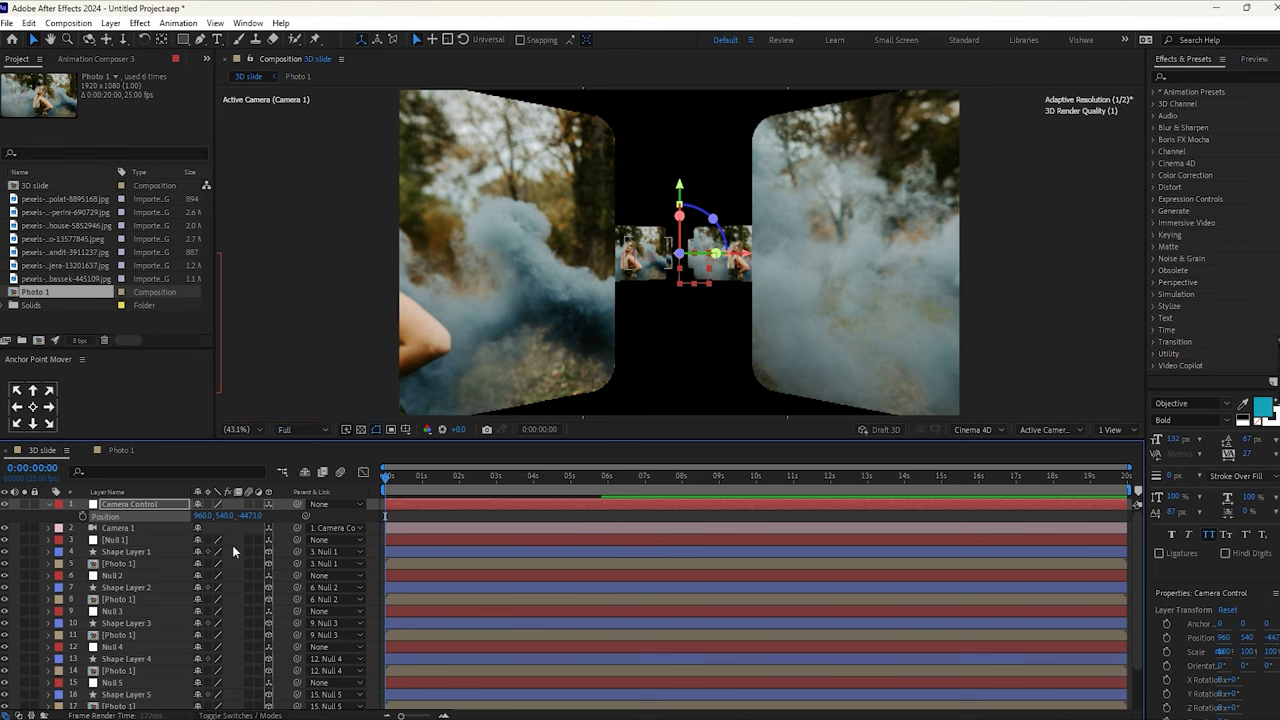
{"action": "left_click_drag", "start_coordinate": [249, 521], "coordinate": [253, 521]}
{"action": "left_click_drag", "start_coordinate": [393, 527], "coordinate": [530, 537]}
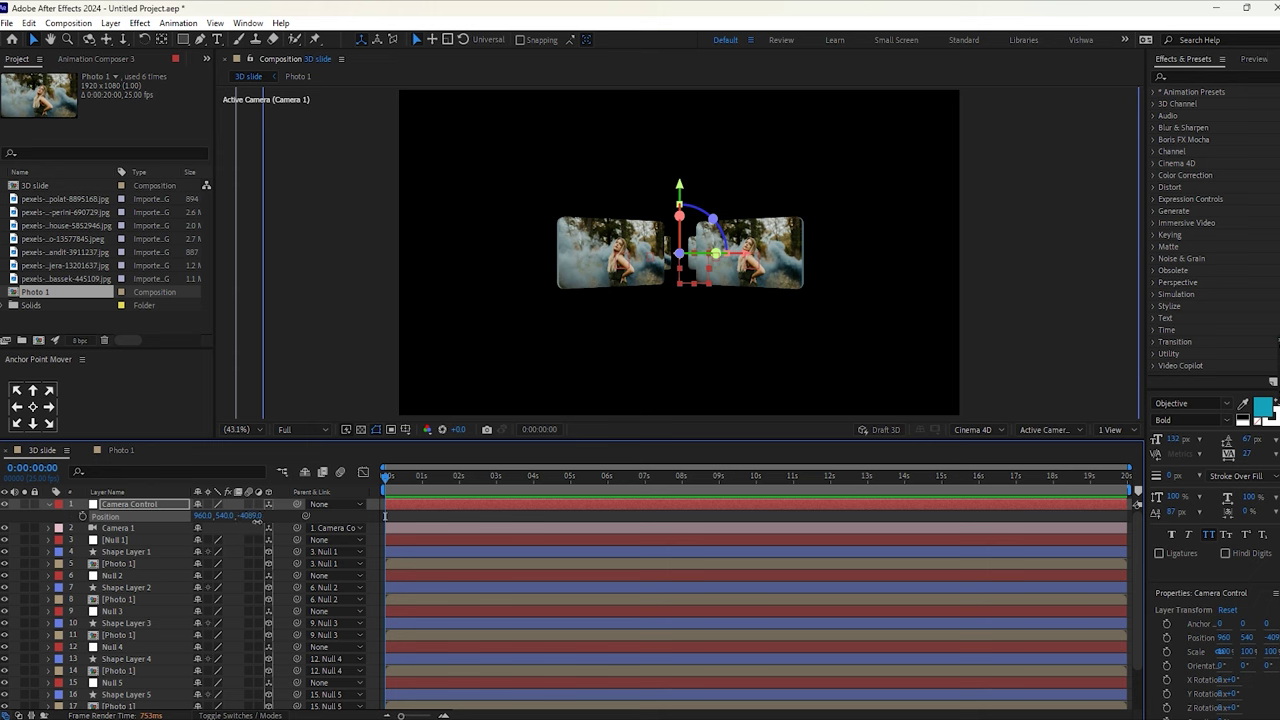
{"action": "left_click_drag", "start_coordinate": [257, 521], "coordinate": [735, 586]}
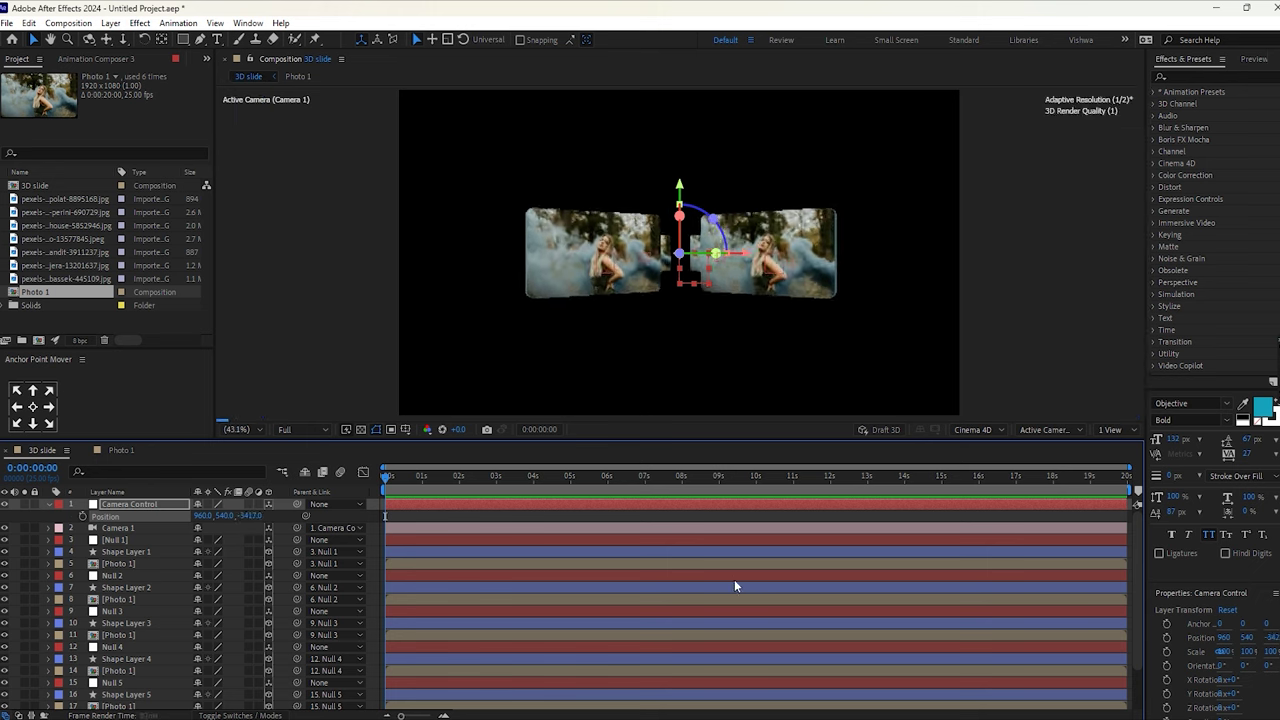
{"action": "left_click_drag", "start_coordinate": [270, 517], "coordinate": [360, 525]}
{"action": "left_click_drag", "start_coordinate": [172, 515], "coordinate": [137, 518]}
{"action": "left_click_drag", "start_coordinate": [384, 515], "coordinate": [631, 546]}
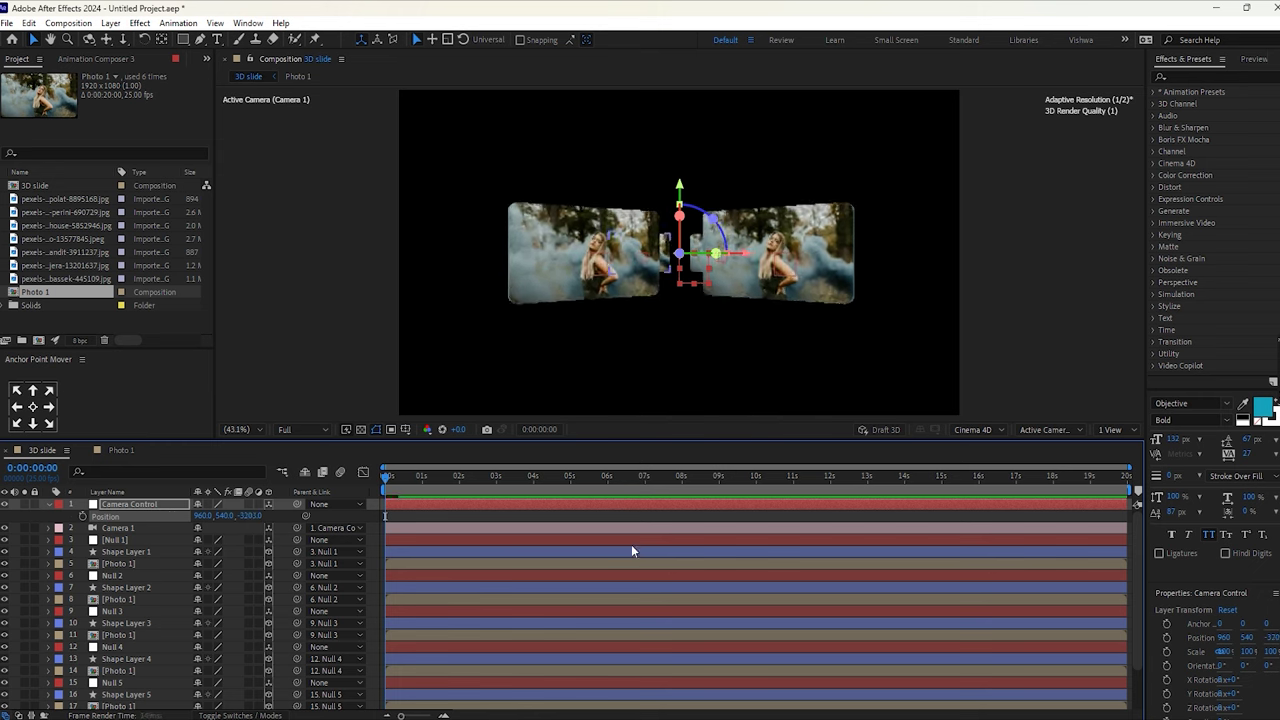
{"action": "left_click_drag", "start_coordinate": [260, 516], "coordinate": [425, 523]}
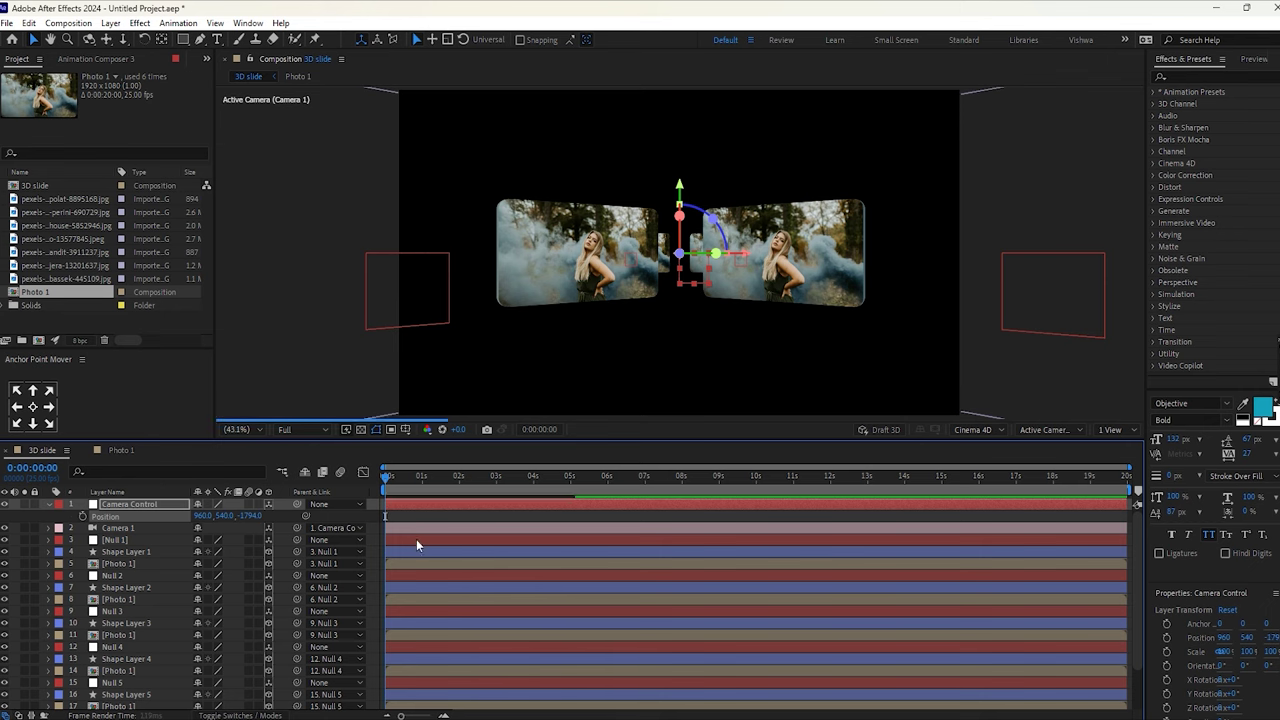
Show the composition in two views, with Active Camera in one and Top in the other
{"action": "left_click", "coordinate": [1114, 430]}
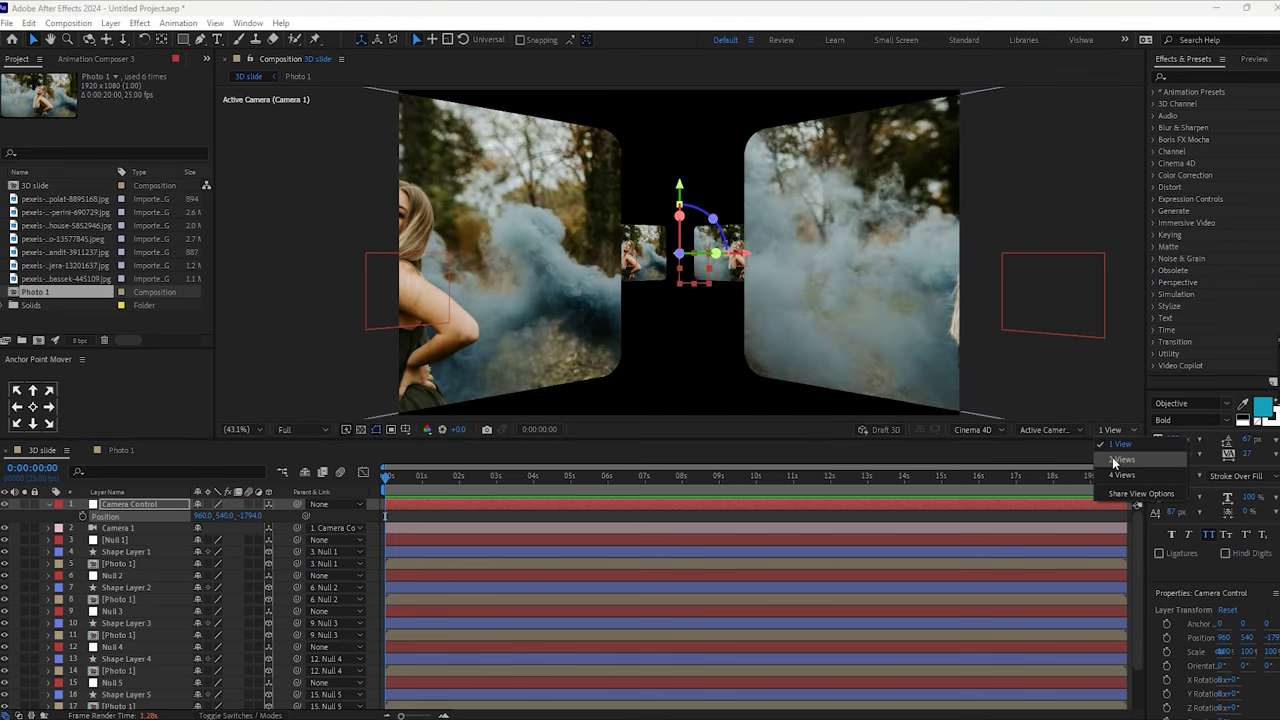
{"action": "left_click", "coordinate": [1112, 457]}
{"action": "left_click", "coordinate": [1045, 430]}
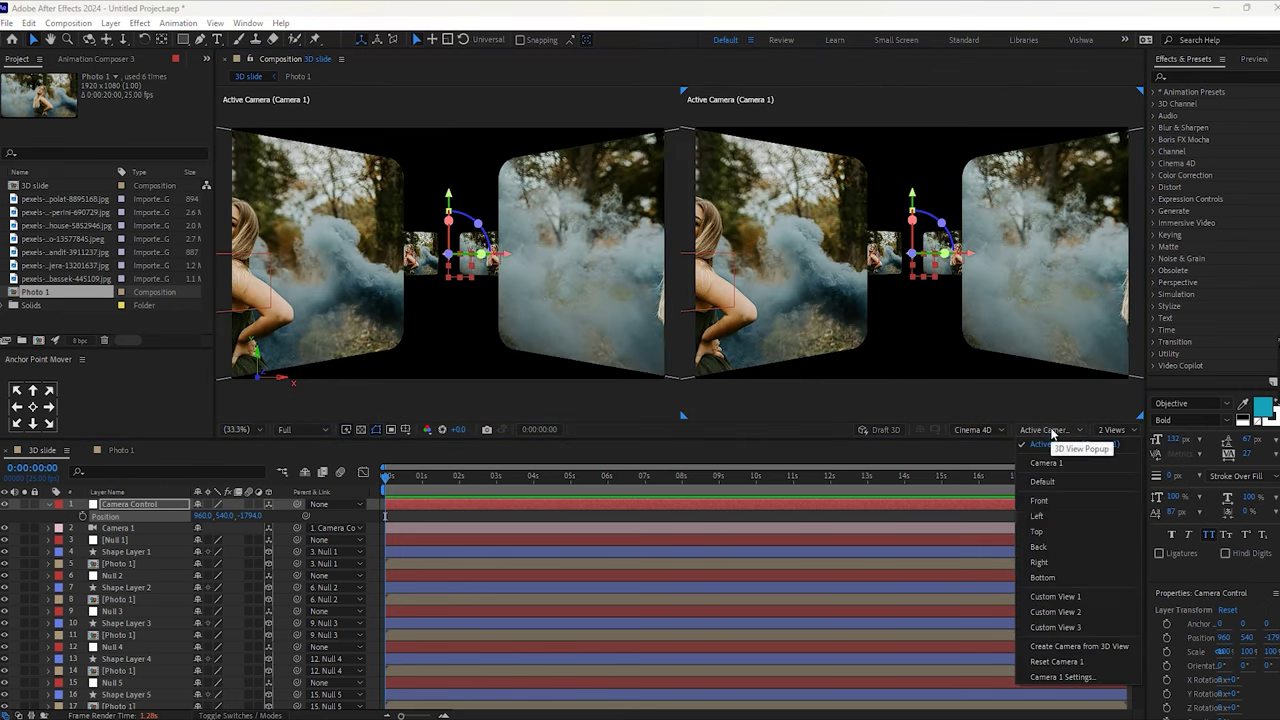
{"action": "left_click", "coordinate": [1037, 531]}
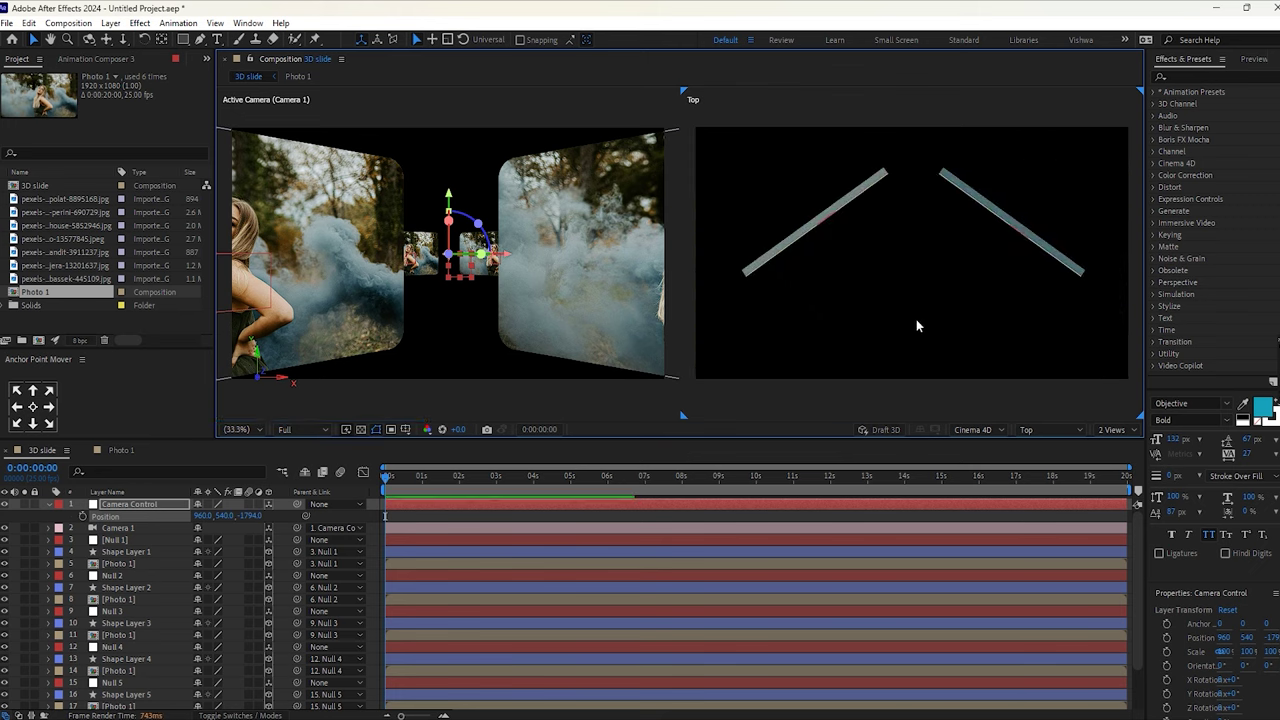
{"action": "scroll", "coordinate": [916, 319], "scroll_direction": "down", "scroll_amount": 4}
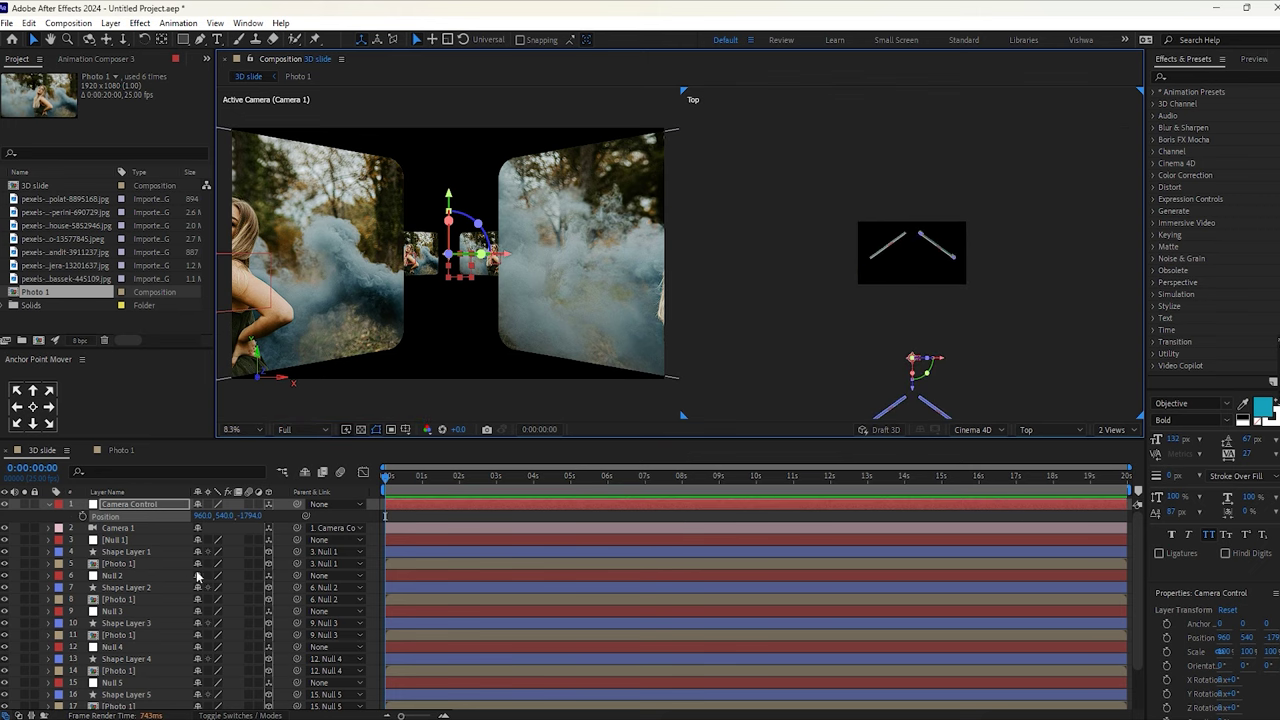
Advance the Camera Control null along the Z axis to a position of about -193
{"action": "left_click_drag", "start_coordinate": [249, 515], "coordinate": [296, 562]}
{"action": "left_click_drag", "start_coordinate": [249, 516], "coordinate": [397, 546]}
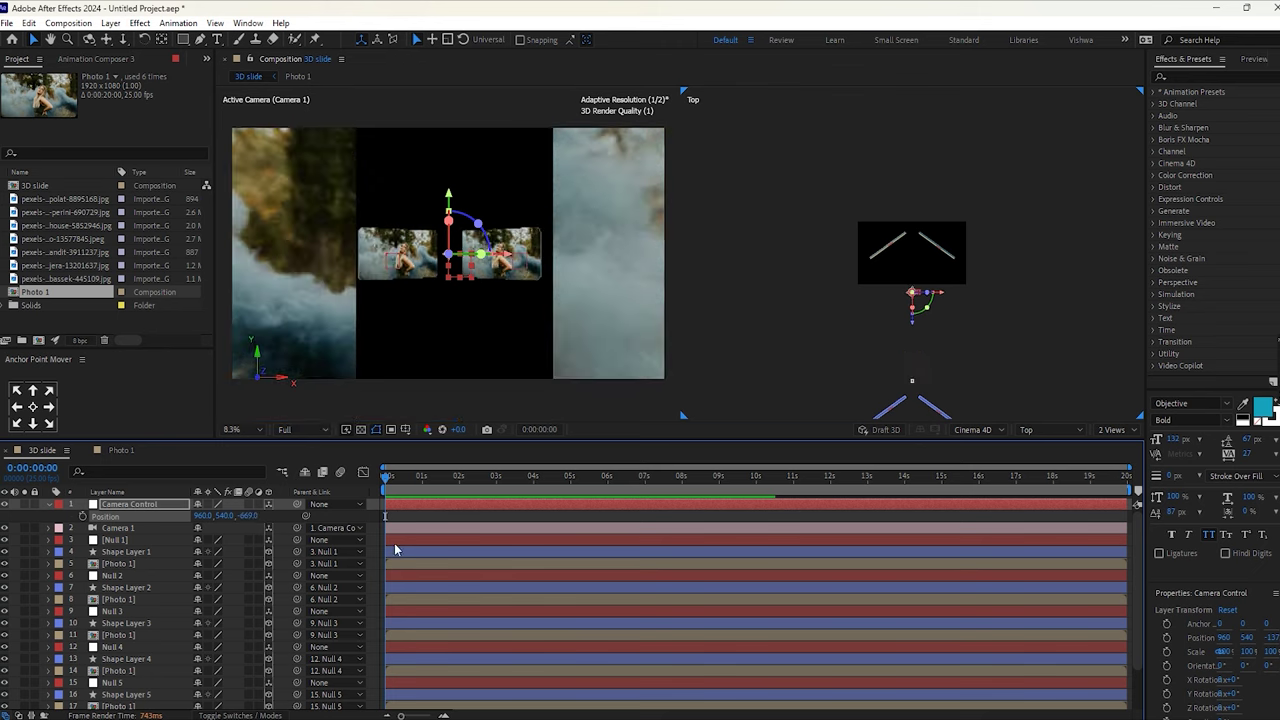
{"action": "left_click_drag", "start_coordinate": [245, 519], "coordinate": [594, 543]}
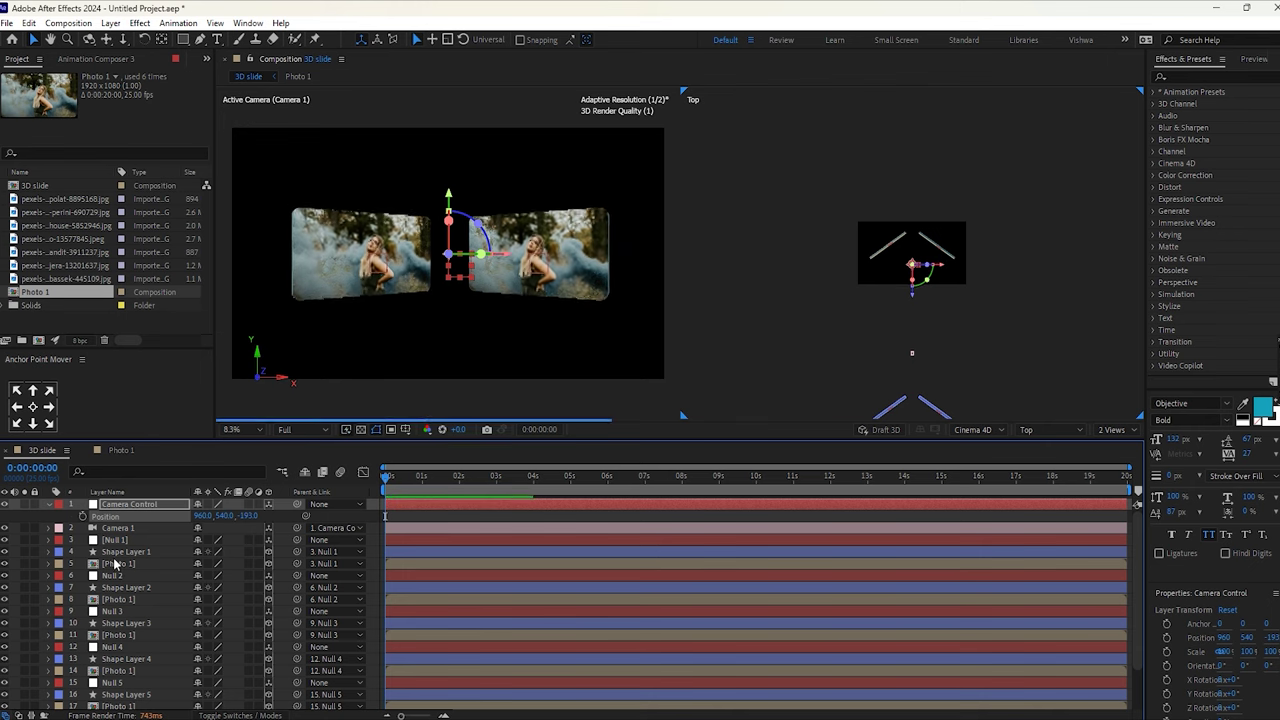
Move Null 3 and Null 4 together along the Z axis, closer to the first pair of photos
{"action": "left_click", "coordinate": [112, 611]}
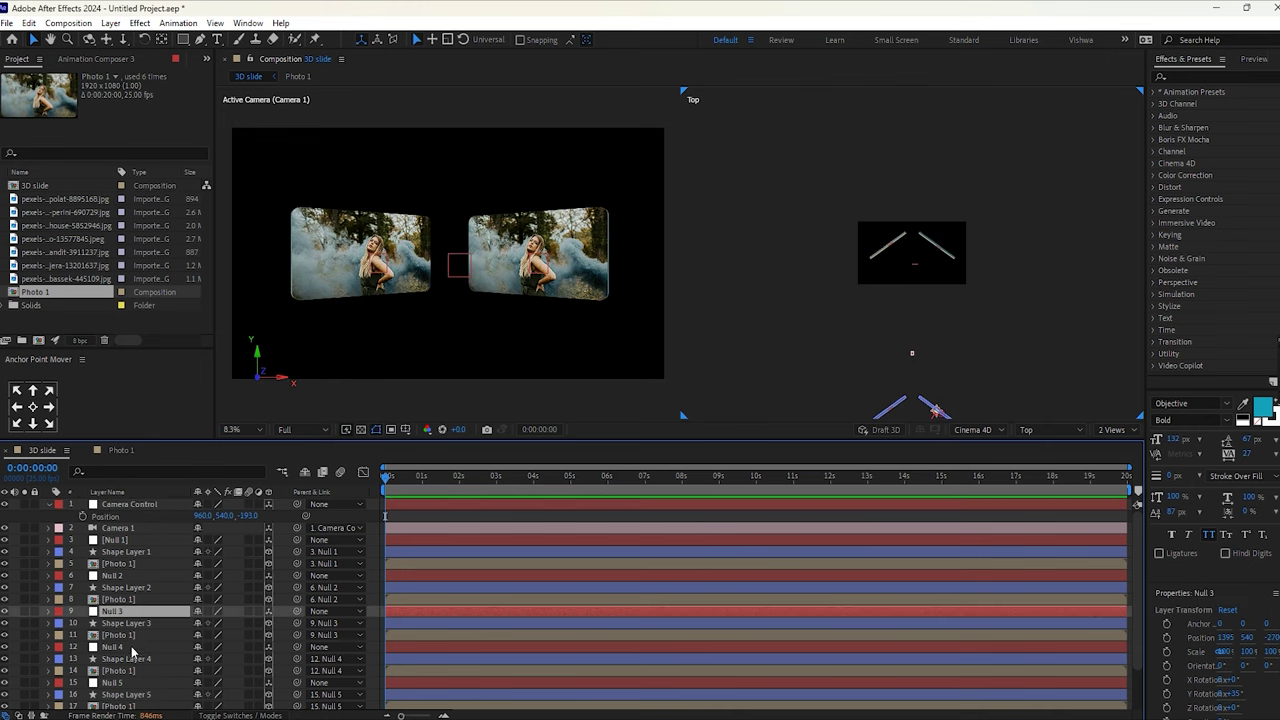
{"action": "left_click", "coordinate": [132, 648], "text": "ctrl"}
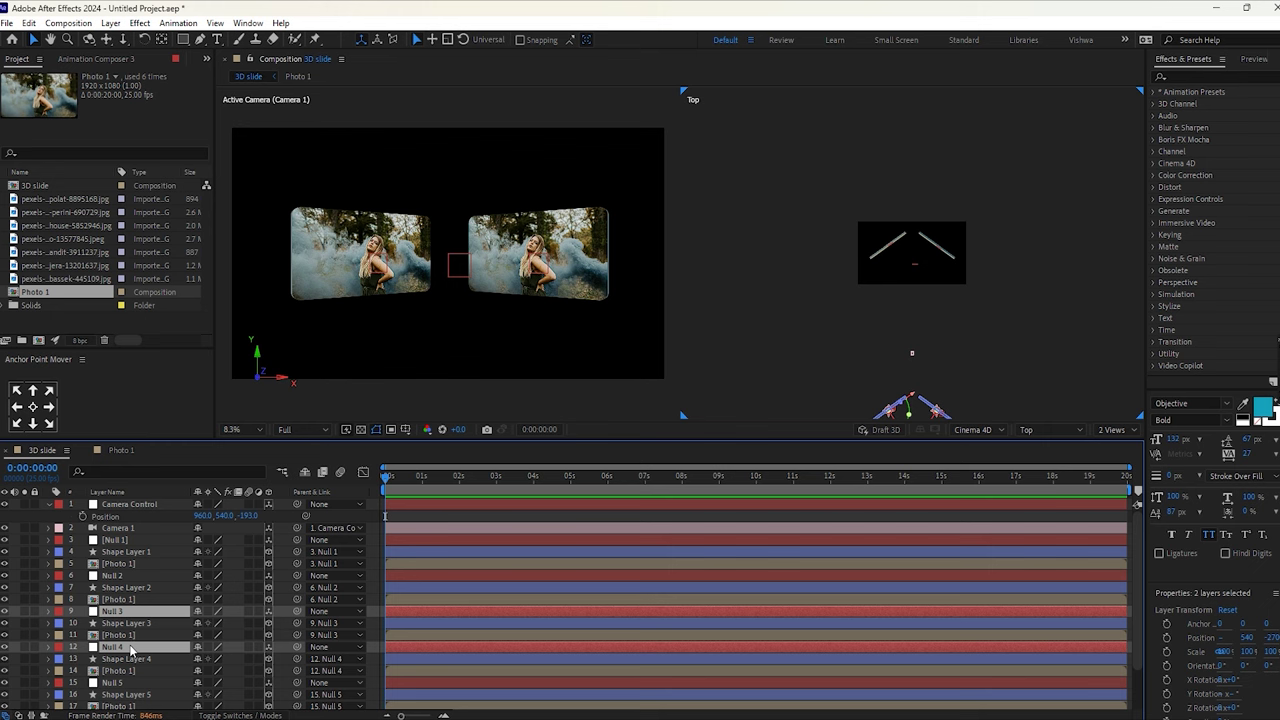
{"action": "key", "text": "shift+Up"}
{"action": "key", "text": "shift+Up"}
{"action": "key", "text": "shift+Up"}
{"action": "key", "text": "shift+Up"}
{"action": "key", "text": "shift+Up"}
{"action": "key", "text": "shift+Up"}
{"action": "key", "text": "shift+Up"}
{"action": "key", "text": "shift+Up"}
{"action": "key", "text": "shift+Up"}
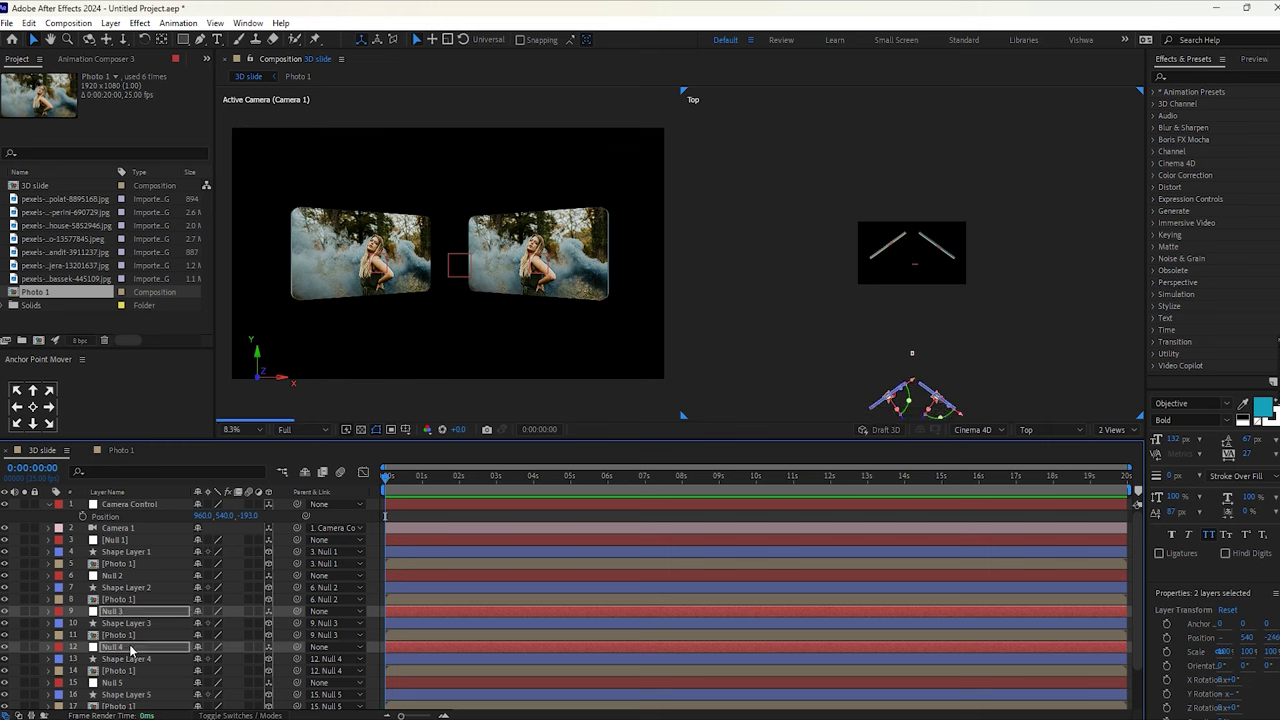
{"action": "key", "text": "shift+Down"}
{"action": "key", "text": "shift+Down"}
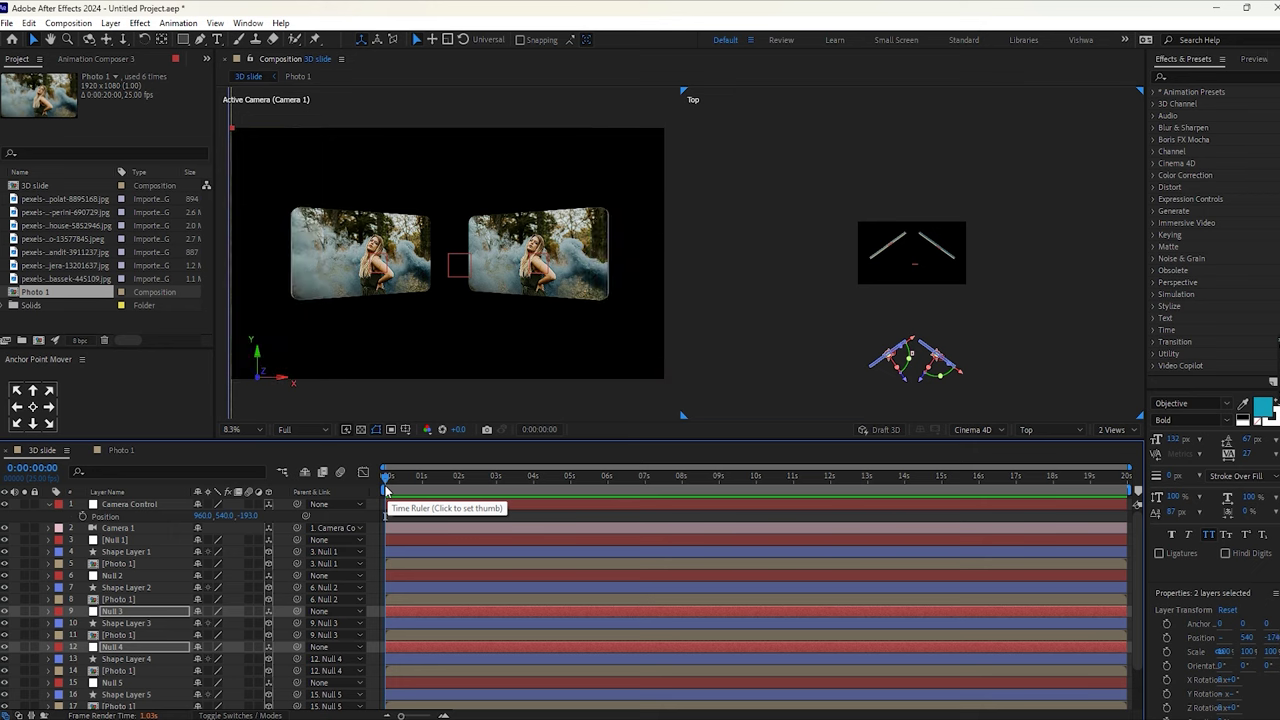
Fit the composition in the viewer and switch to a single Active Camera view
{"action": "left_click", "coordinate": [238, 429]}
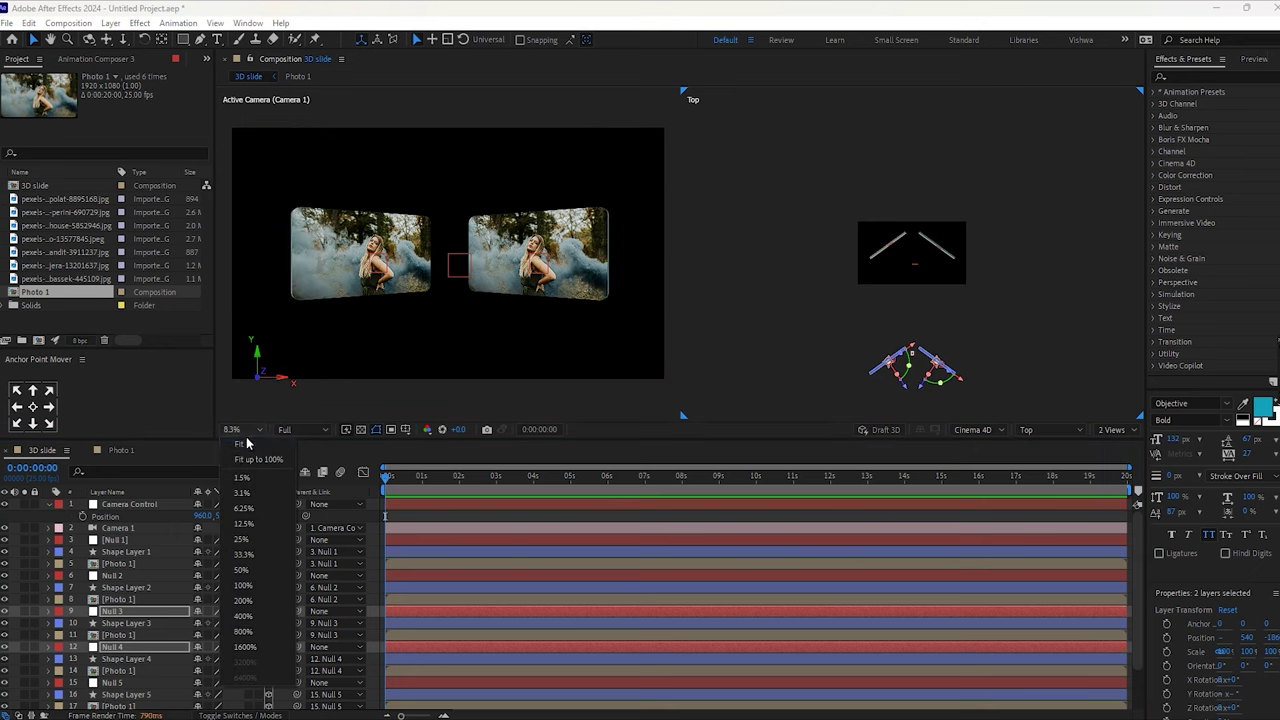
{"action": "left_click", "coordinate": [255, 450]}
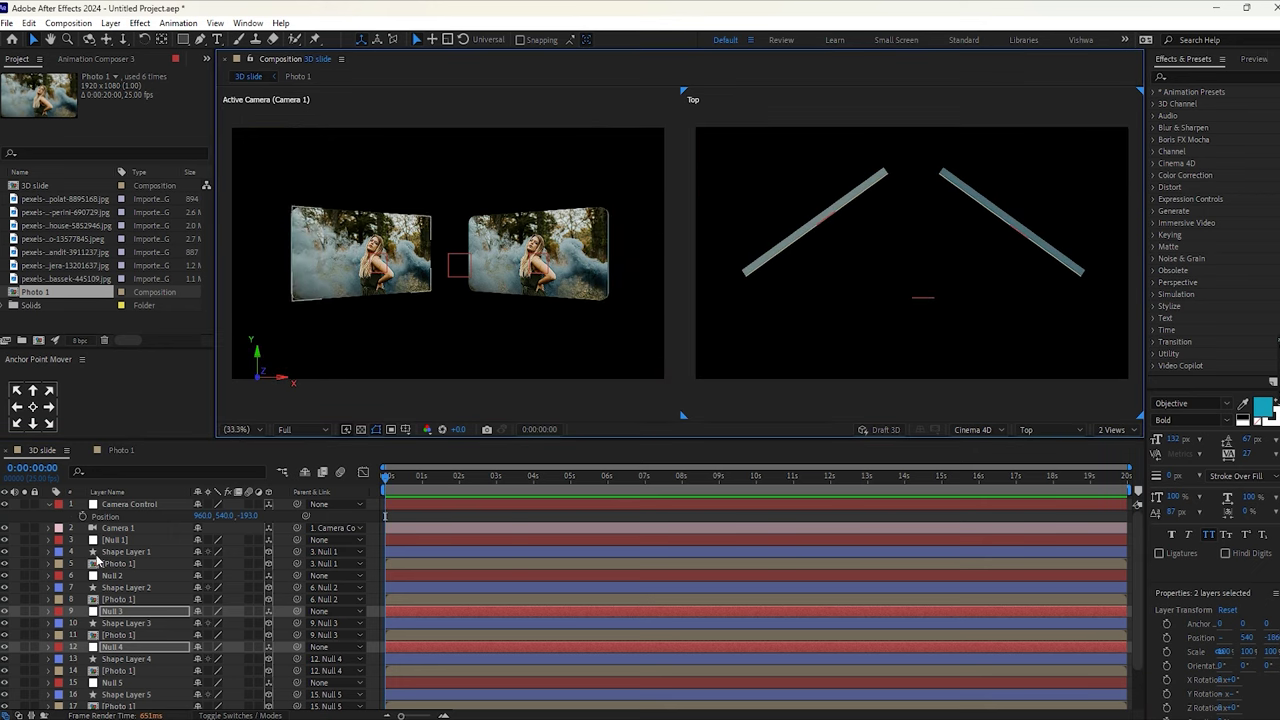
{"action": "left_click", "coordinate": [1114, 433]}
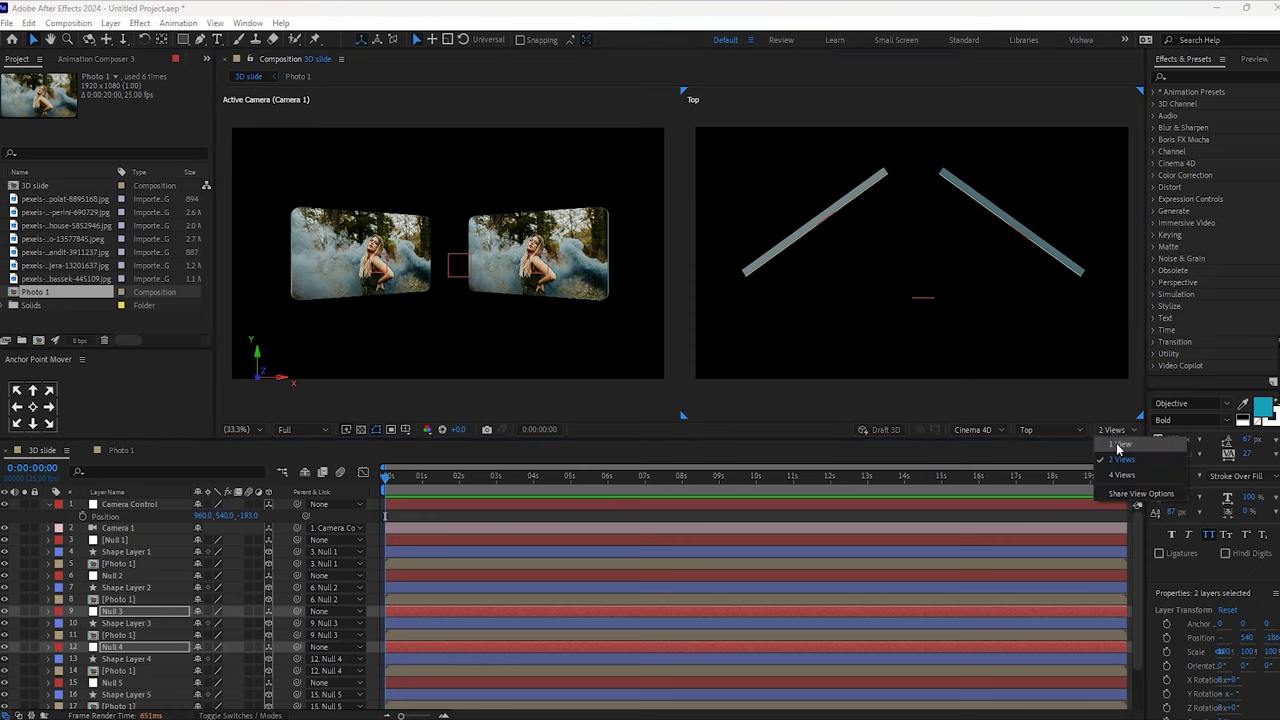
{"action": "left_click", "coordinate": [1120, 447]}
{"action": "key", "text": "F12"}
{"action": "left_click", "coordinate": [1047, 431]}
{"action": "left_click", "coordinate": [1053, 442]}
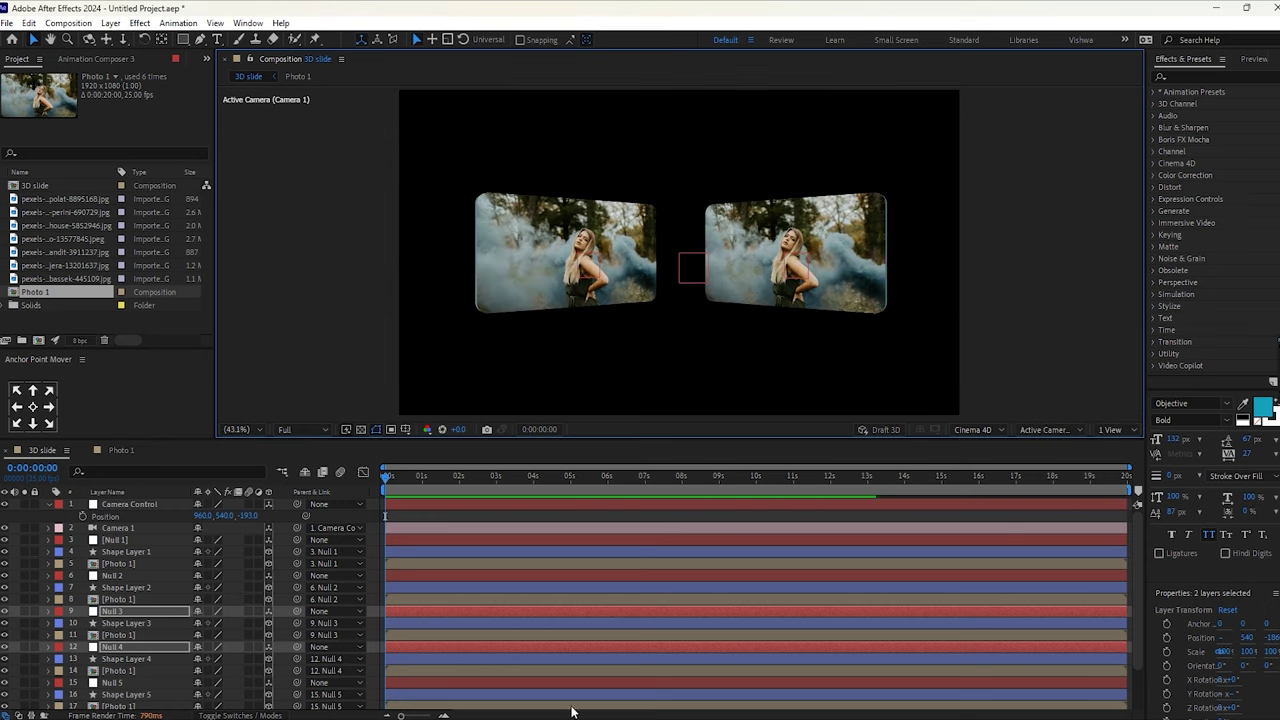
Start Position keyframing on the Camera Control null at 0 seconds and set its Z position to 0
{"action": "left_click", "coordinate": [125, 504]}
{"action": "left_click", "coordinate": [82, 517]}
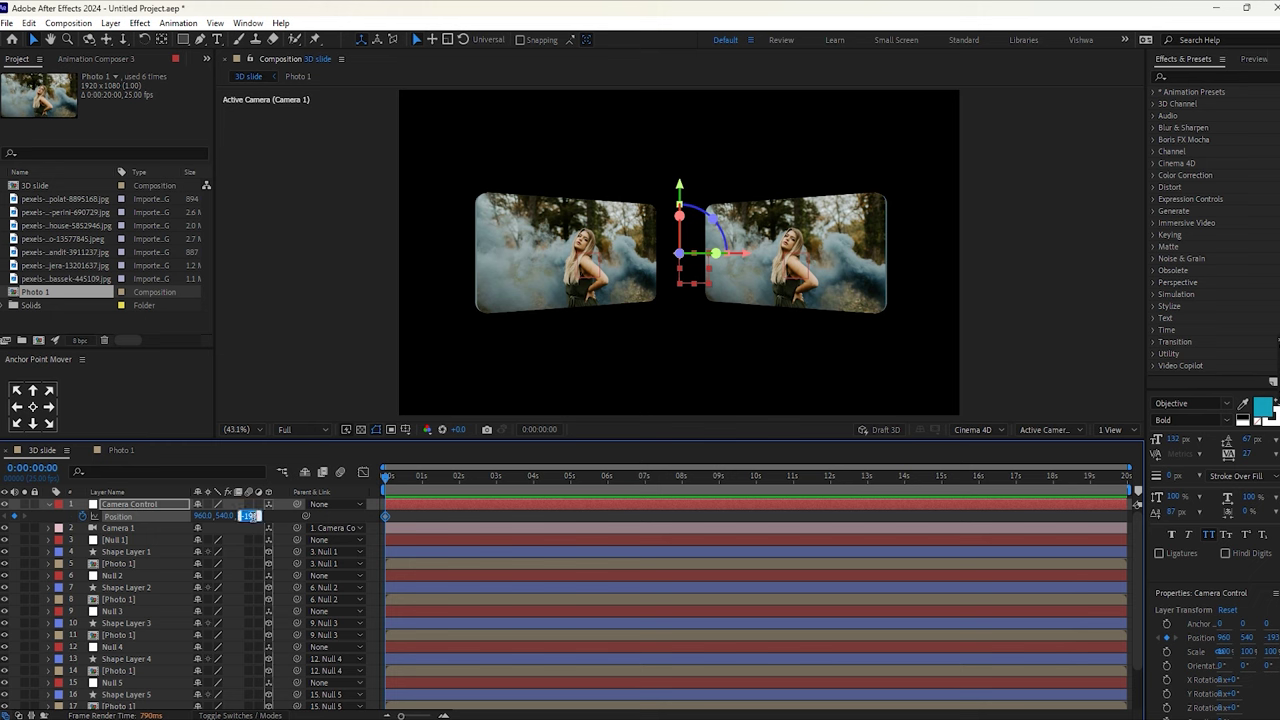
{"action": "left_click", "coordinate": [250, 516]}
{"action": "type", "text": "0"}
{"action": "key", "text": "Return"}
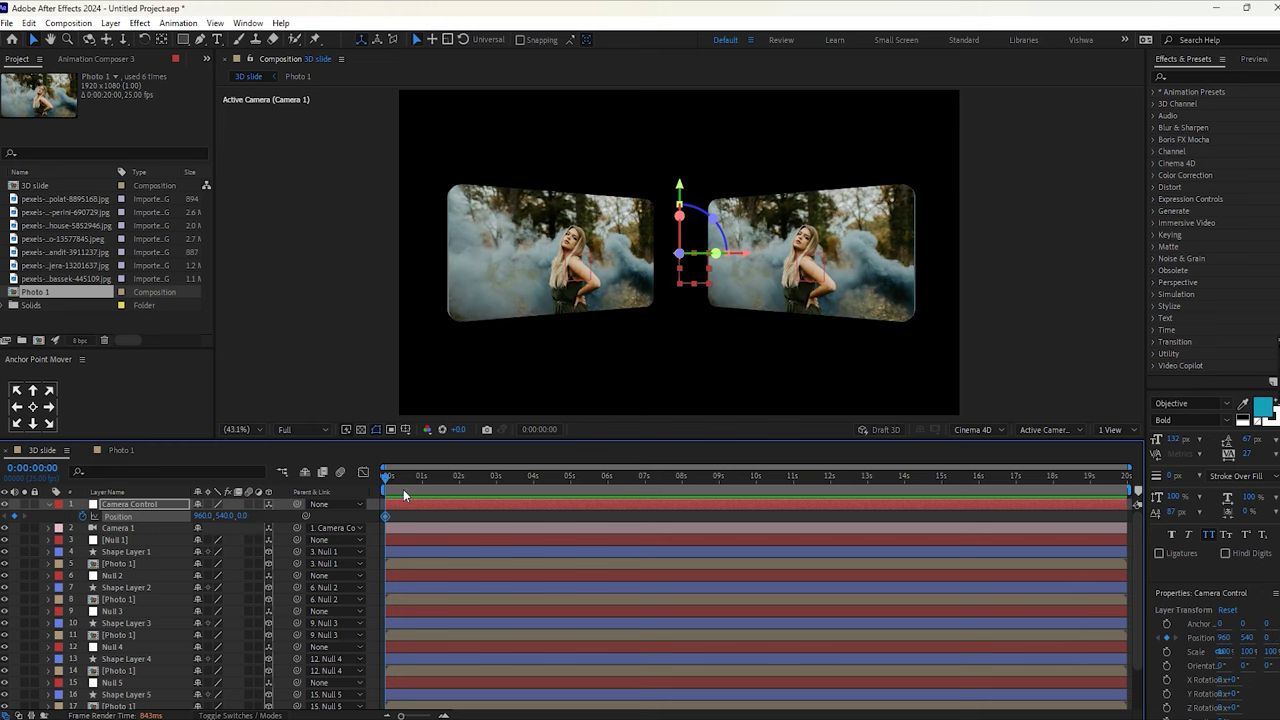
Keyframe the Camera Control null at 0:00:17:24 with a Z position of about -2109
{"action": "key", "text": "End"}
{"action": "left_click_drag", "start_coordinate": [1125, 583], "coordinate": [1050, 567]}
{"action": "left_click_drag", "start_coordinate": [246, 524], "coordinate": [134, 512]}
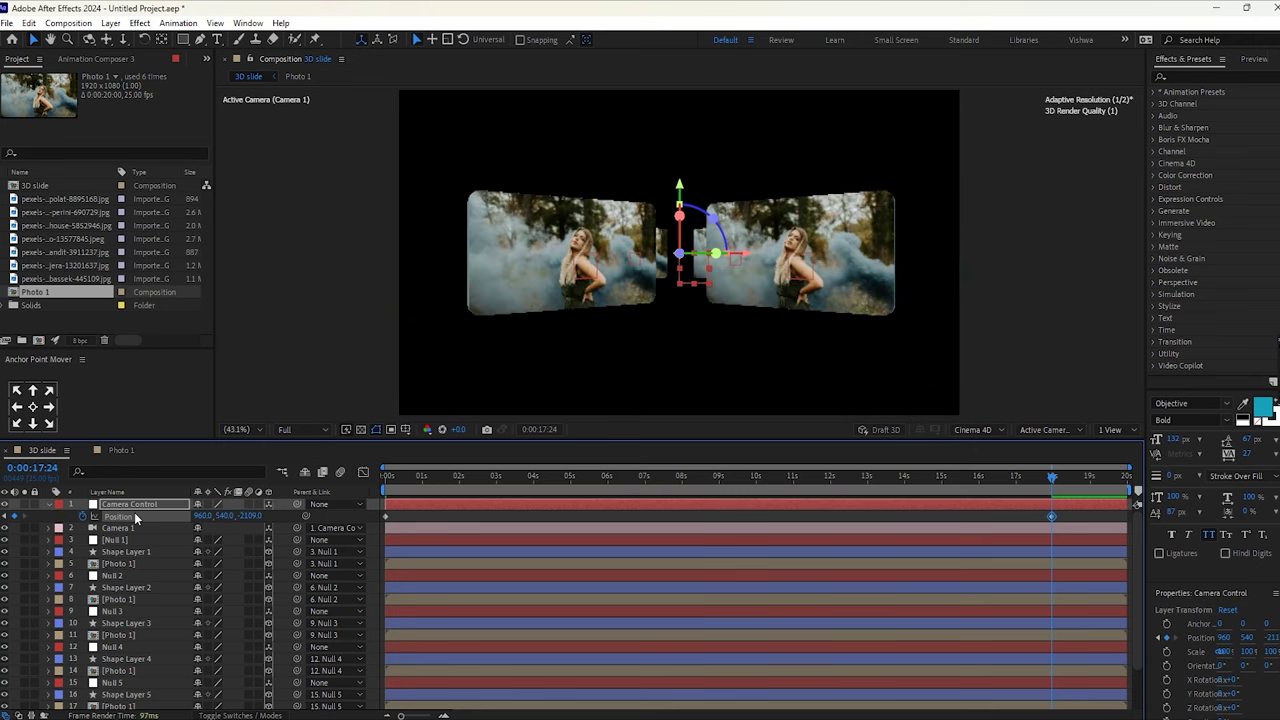
Split the viewer into two views showing Active Camera and Top side by side
{"action": "left_click", "coordinate": [1131, 431]}
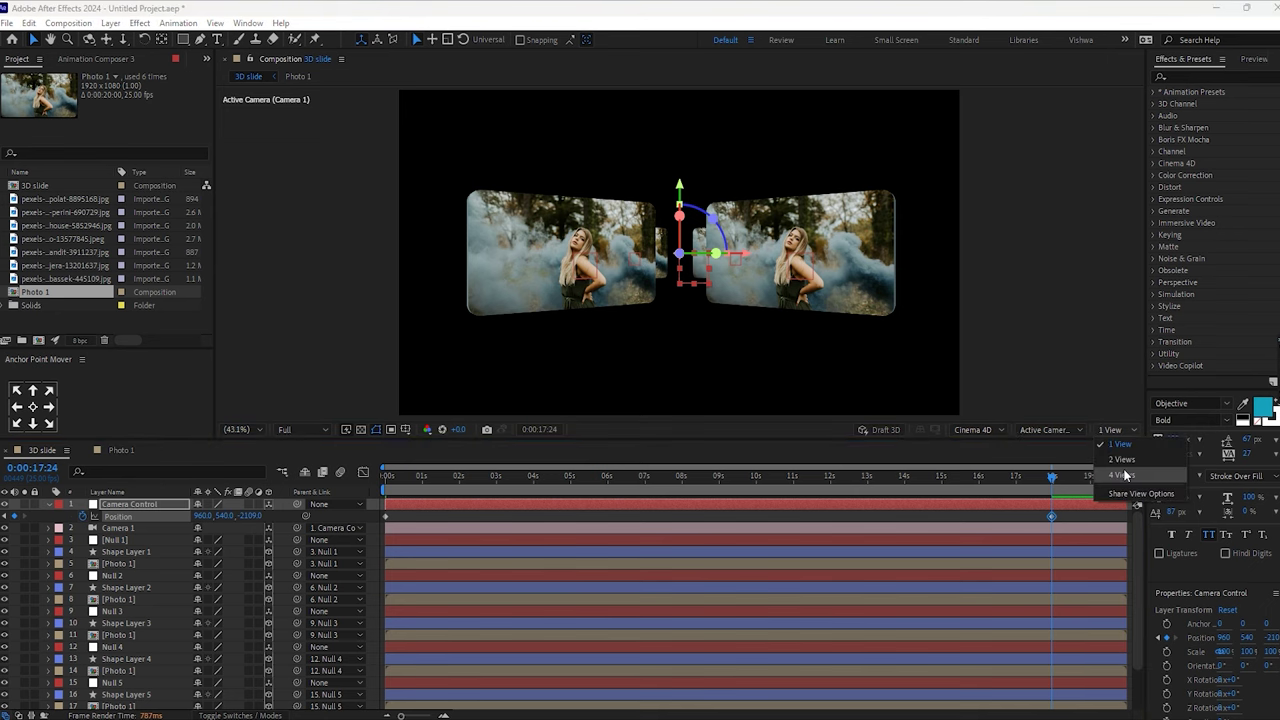
{"action": "left_click", "coordinate": [1122, 459]}
{"action": "left_click", "coordinate": [1030, 429]}
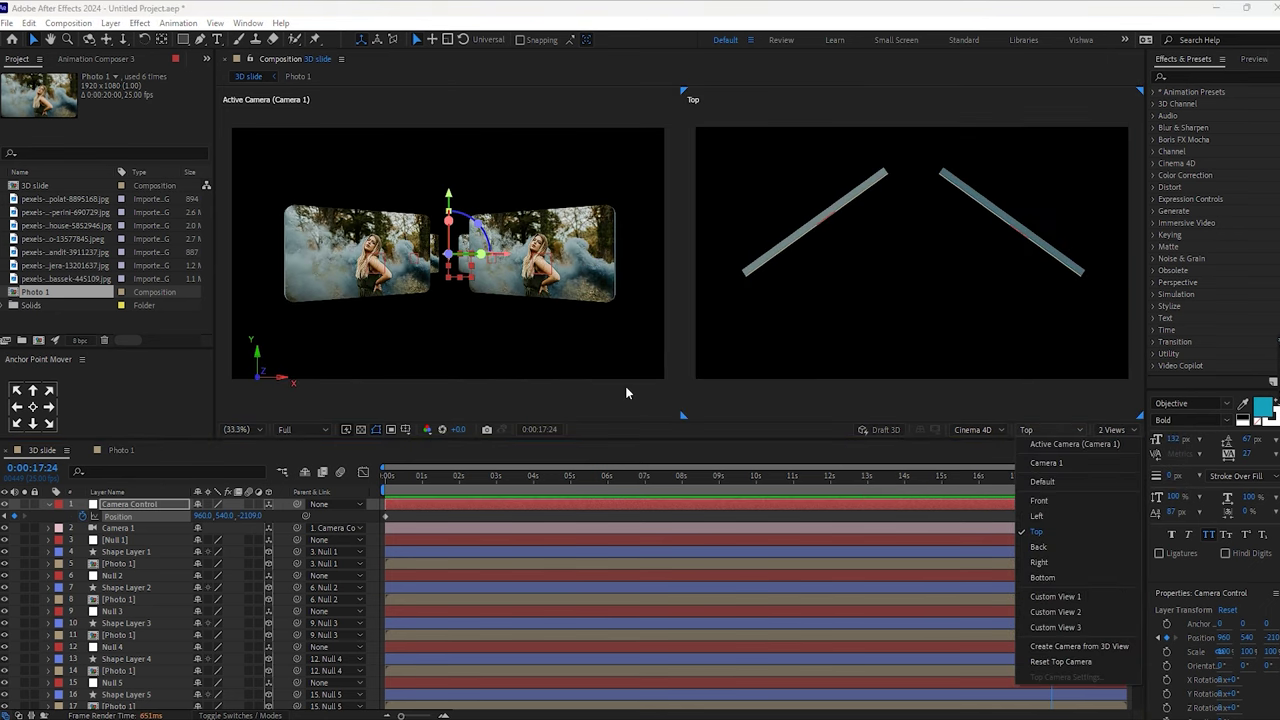
{"action": "left_click", "coordinate": [855, 400]}
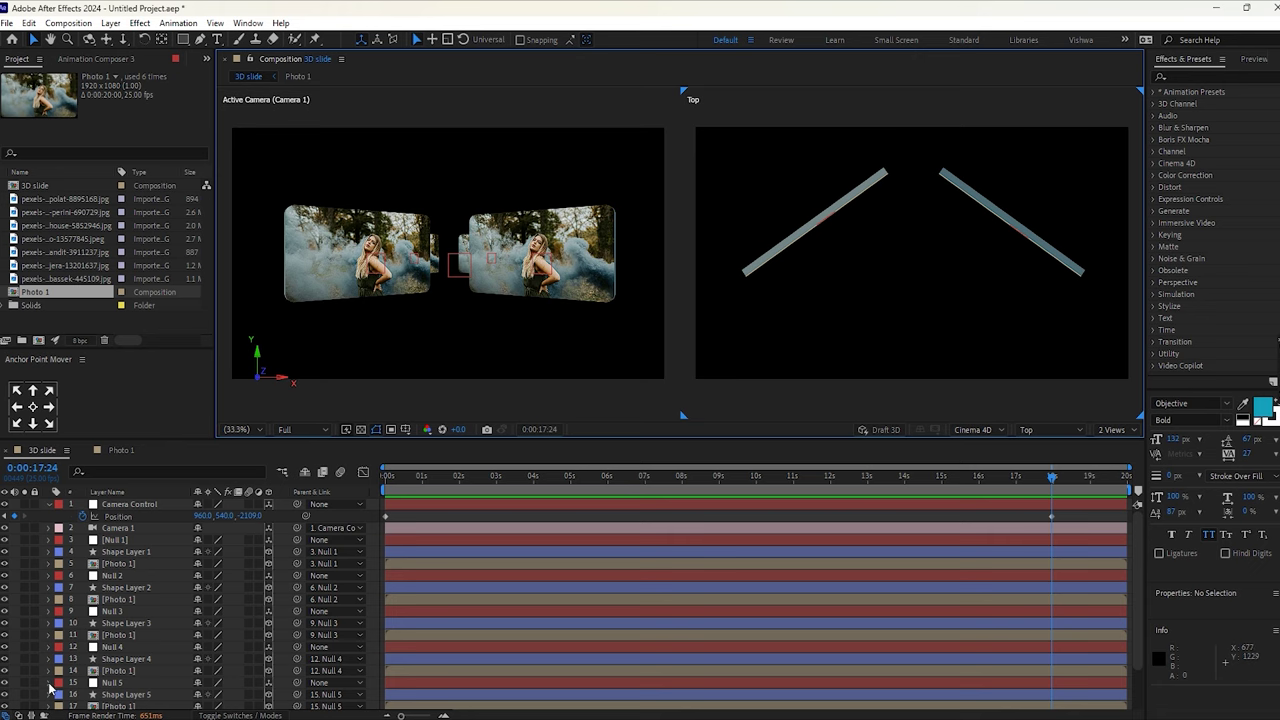
Shift the Camera Control null's Z position at 0:00:17:24 to about -2232
{"action": "scroll", "coordinate": [90, 665], "scroll_direction": "down", "scroll_amount": 2}
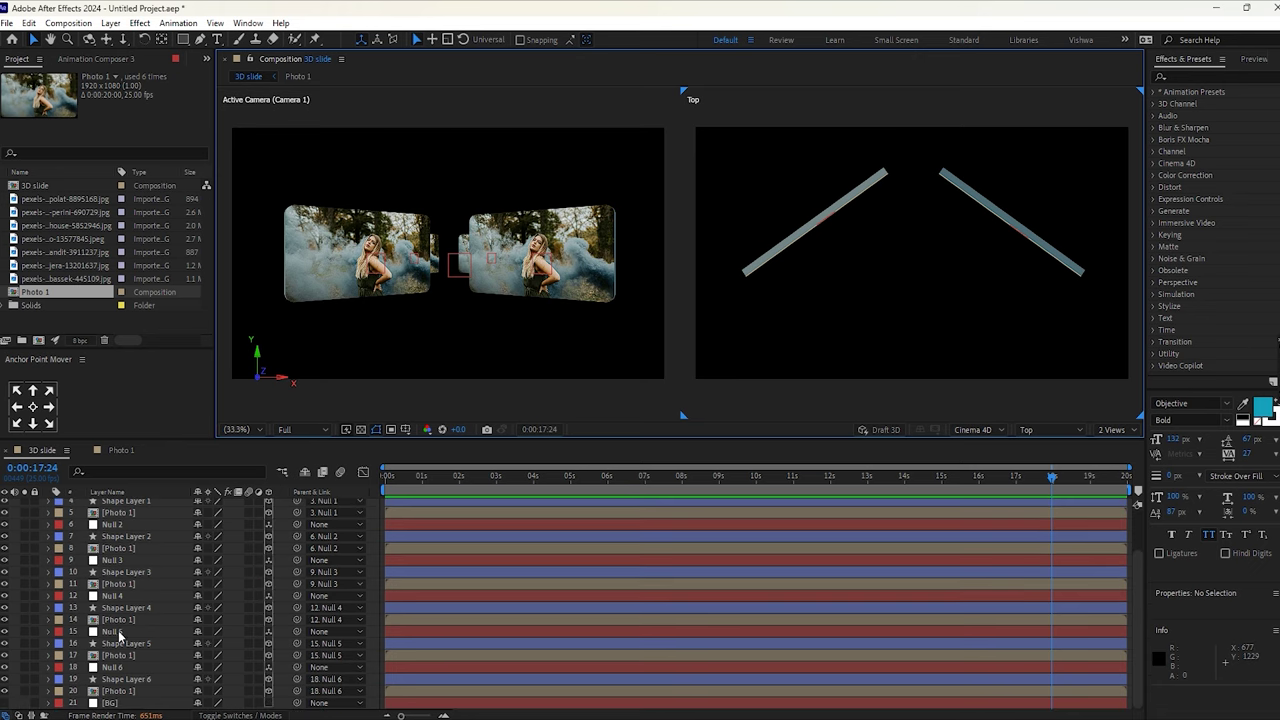
{"action": "scroll", "coordinate": [168, 587], "scroll_direction": "up", "scroll_amount": 2}
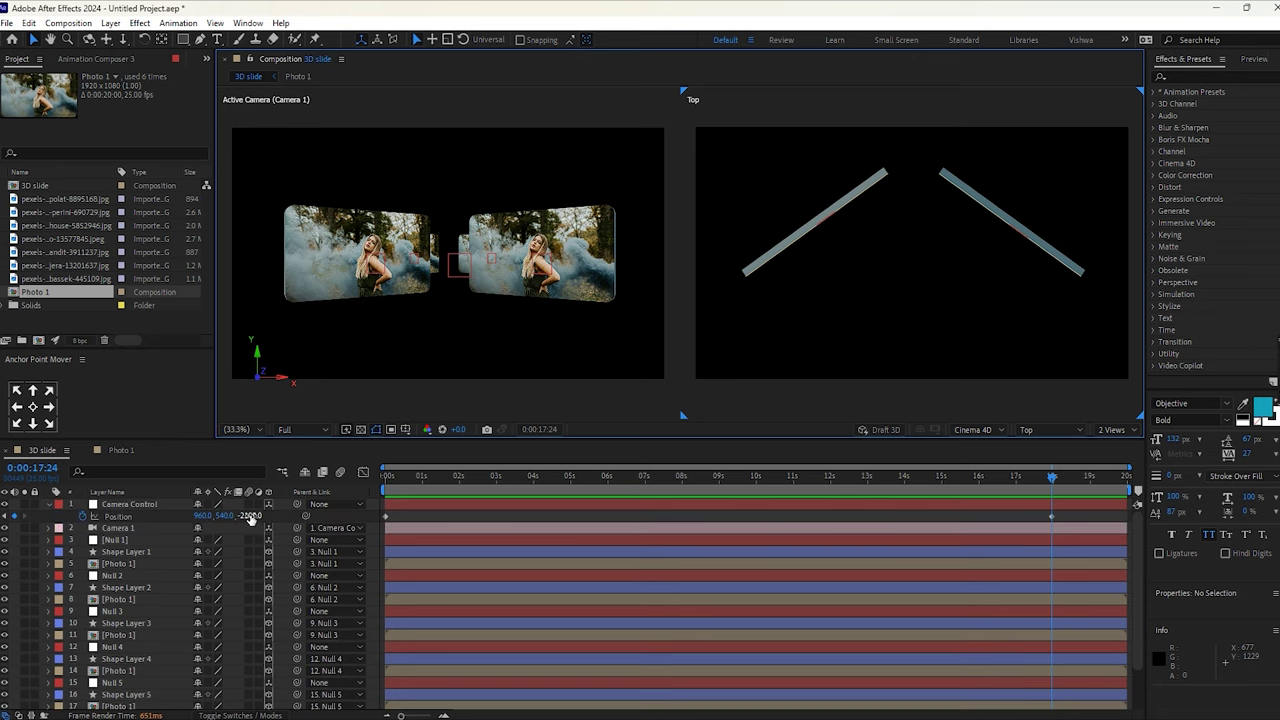
{"action": "left_click_drag", "start_coordinate": [255, 515], "coordinate": [180, 524]}
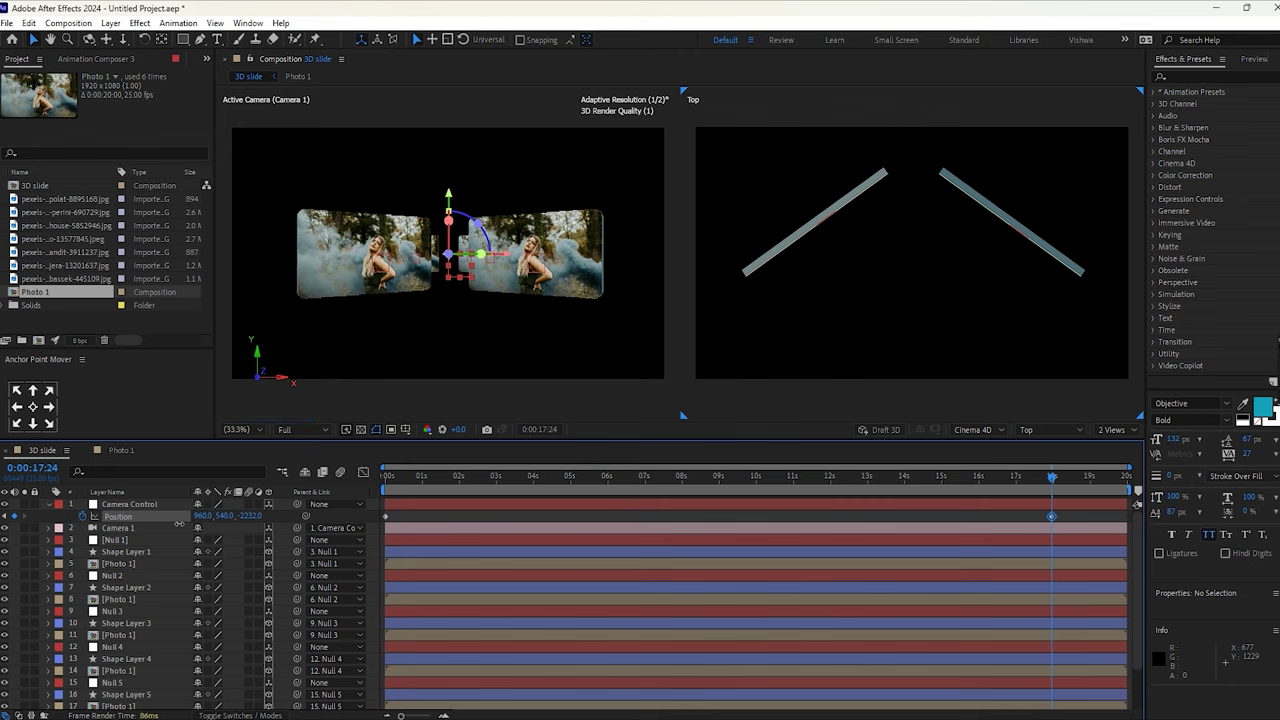
Move Null 5 and Null 6 together along the Z axis in the Top view, closer to the second pair of photos
{"action": "scroll", "coordinate": [118, 655], "scroll_direction": "down", "scroll_amount": 2}
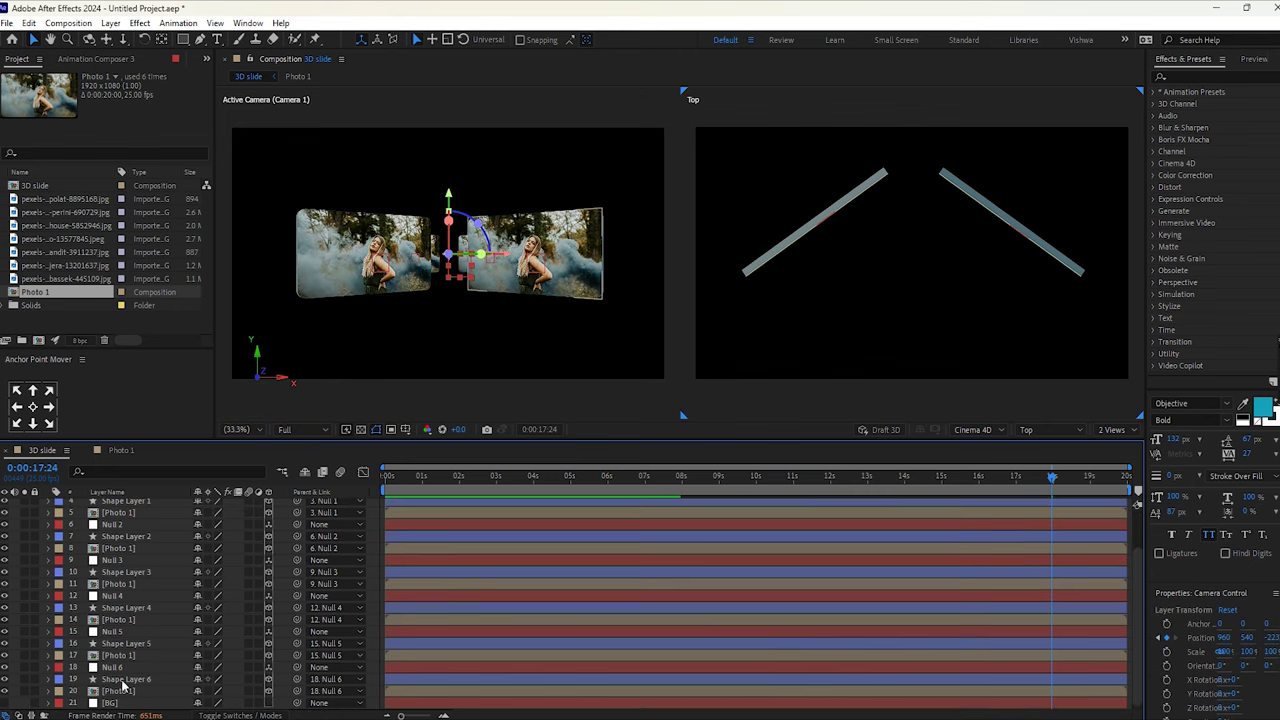
{"action": "left_click", "coordinate": [117, 633]}
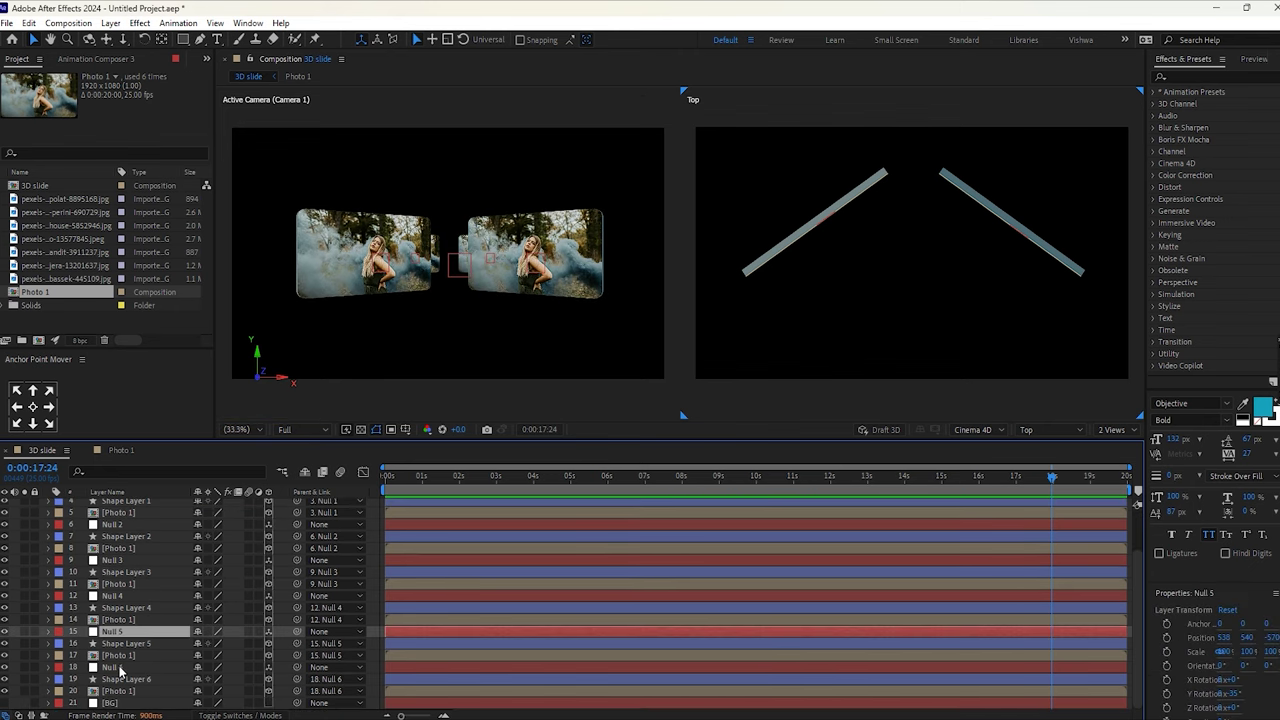
{"action": "left_click", "coordinate": [119, 668], "text": "ctrl"}
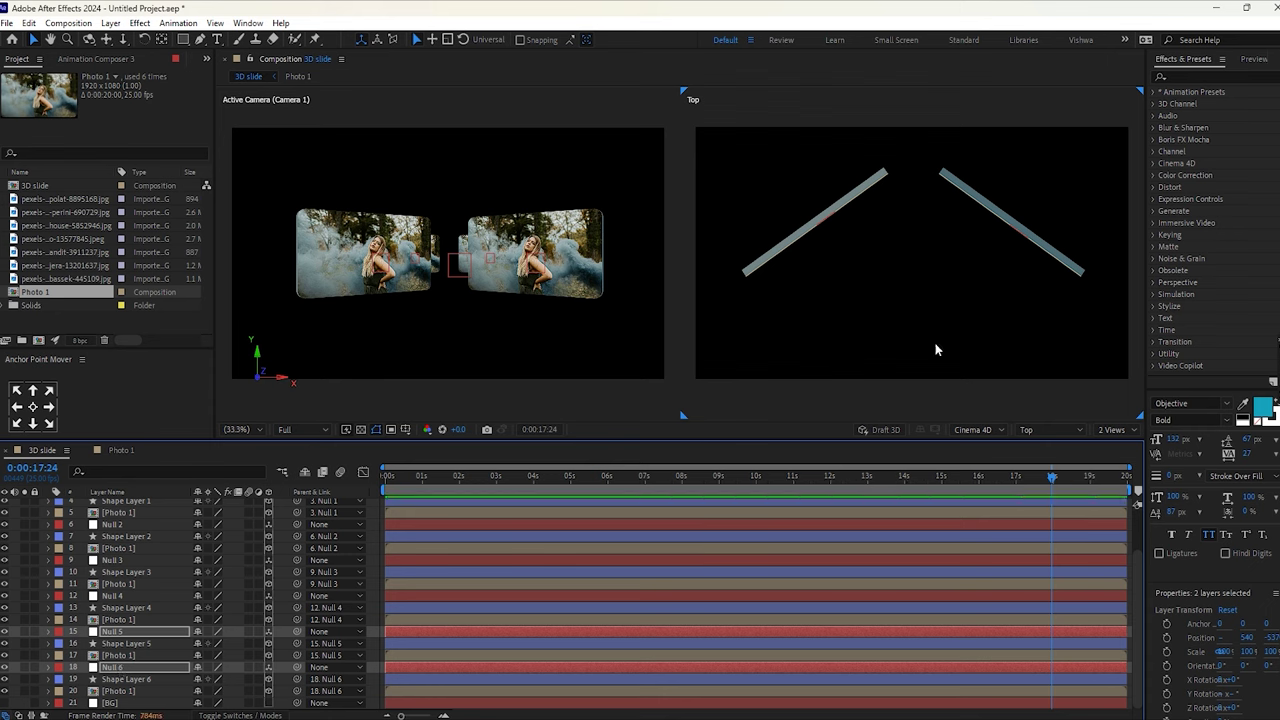
{"action": "scroll", "coordinate": [945, 303], "scroll_direction": "down", "scroll_amount": 8}
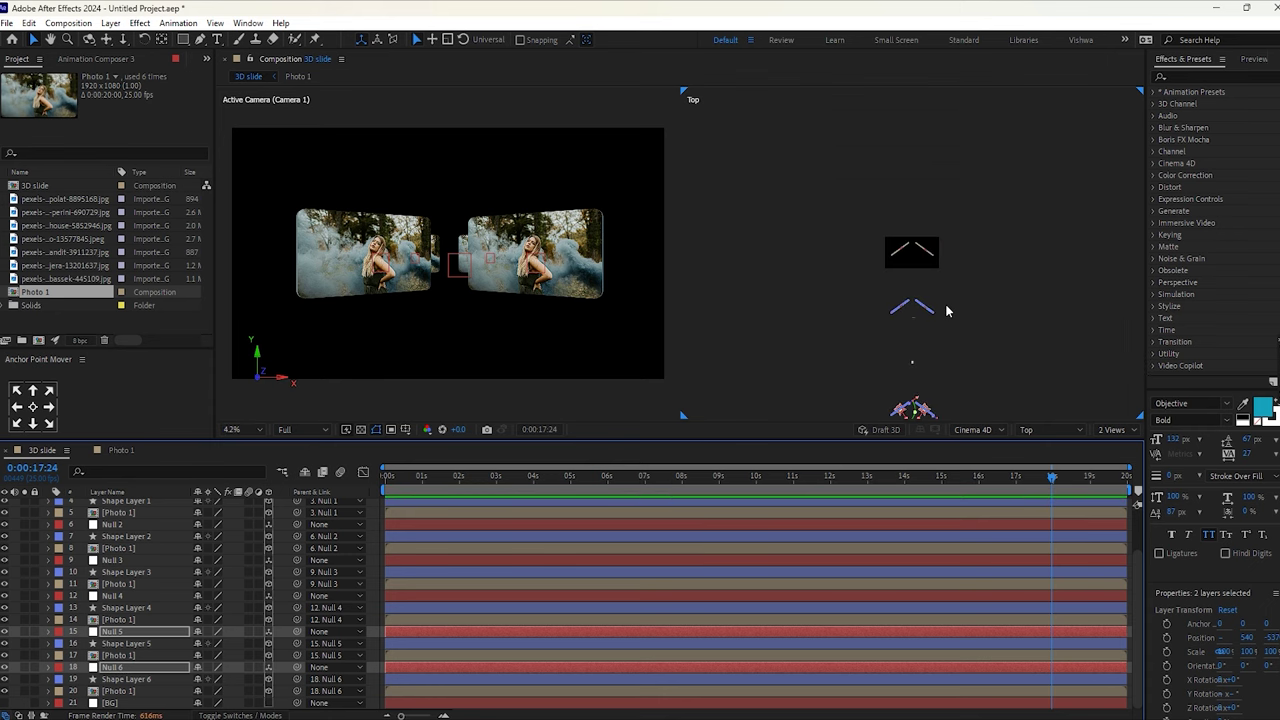
{"action": "key", "text": "shift+Up"}
{"action": "key", "text": "shift+Up"}
{"action": "key", "text": "shift+Up"}
{"action": "key", "text": "shift+Up"}
{"action": "key", "text": "shift+Up"}
{"action": "key", "text": "shift+Up"}
{"action": "key", "text": "shift+Up"}
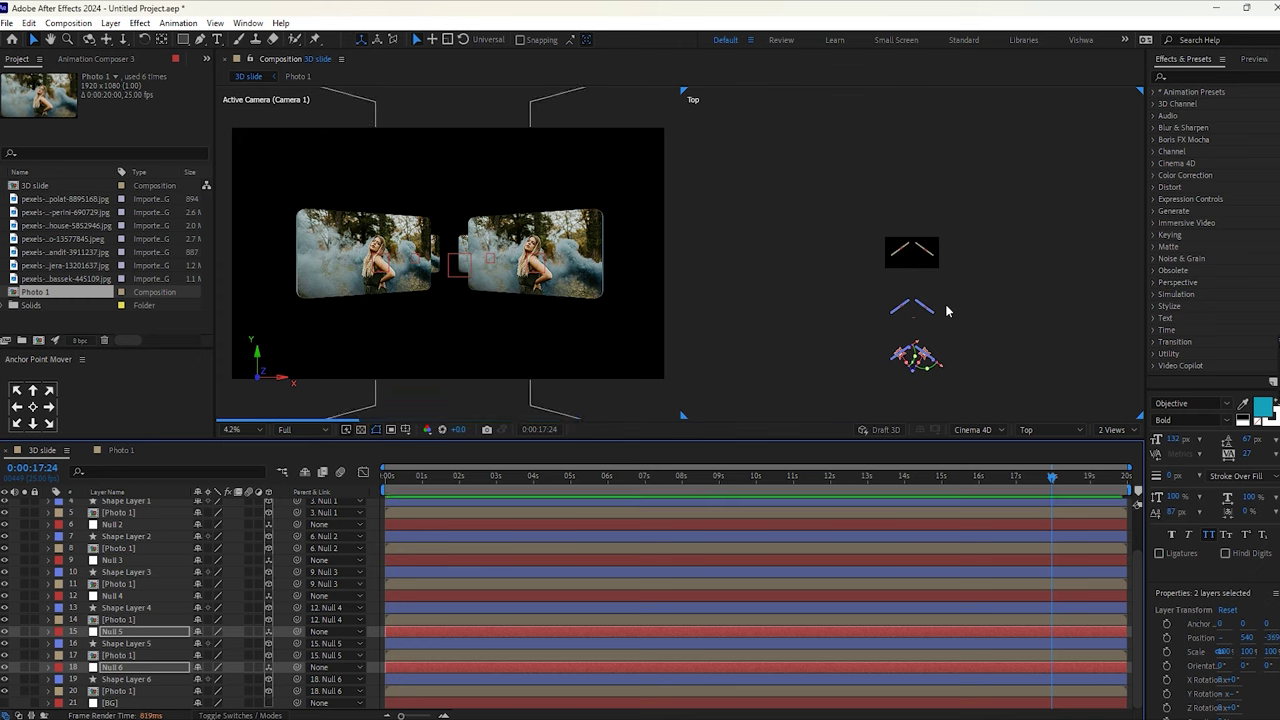
{"action": "key", "text": "shift+Down"}
{"action": "key", "text": "shift+Down"}
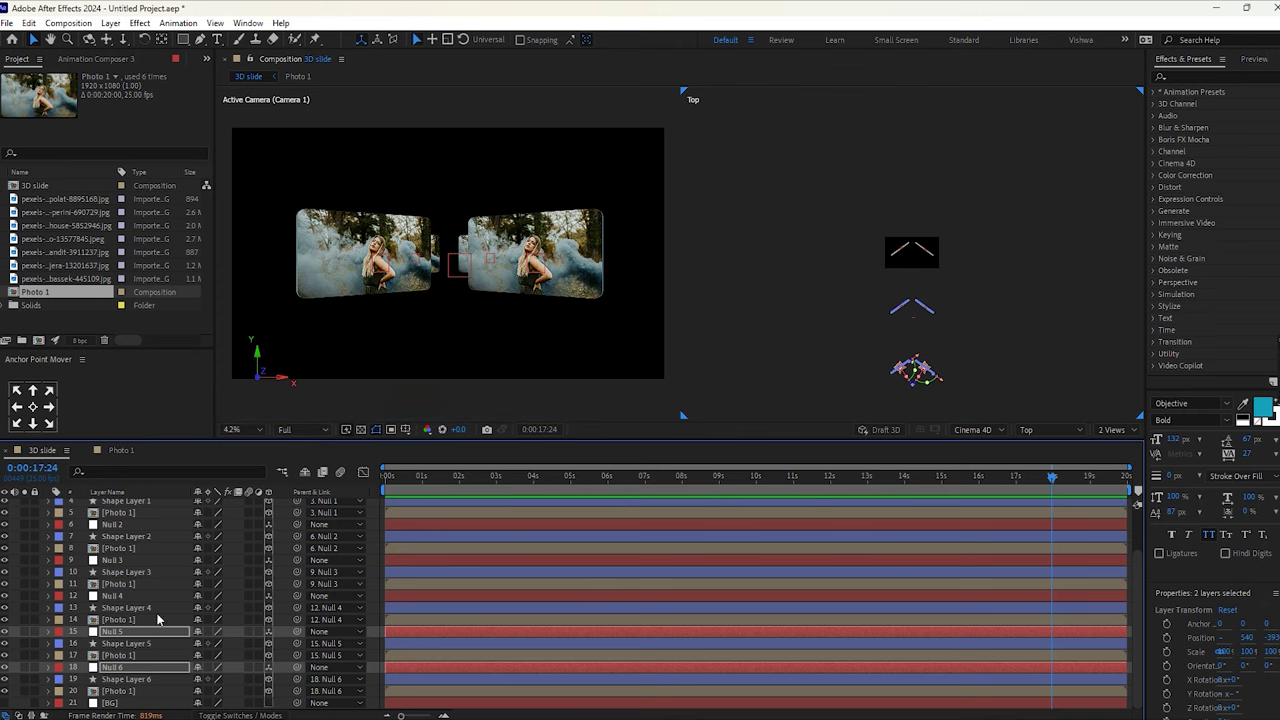
In a single fitted Active Camera view, move the Camera Control null to a Z position of about -3726 at 0:00:17:24
{"action": "scroll", "coordinate": [137, 563], "scroll_direction": "up", "scroll_amount": 2}
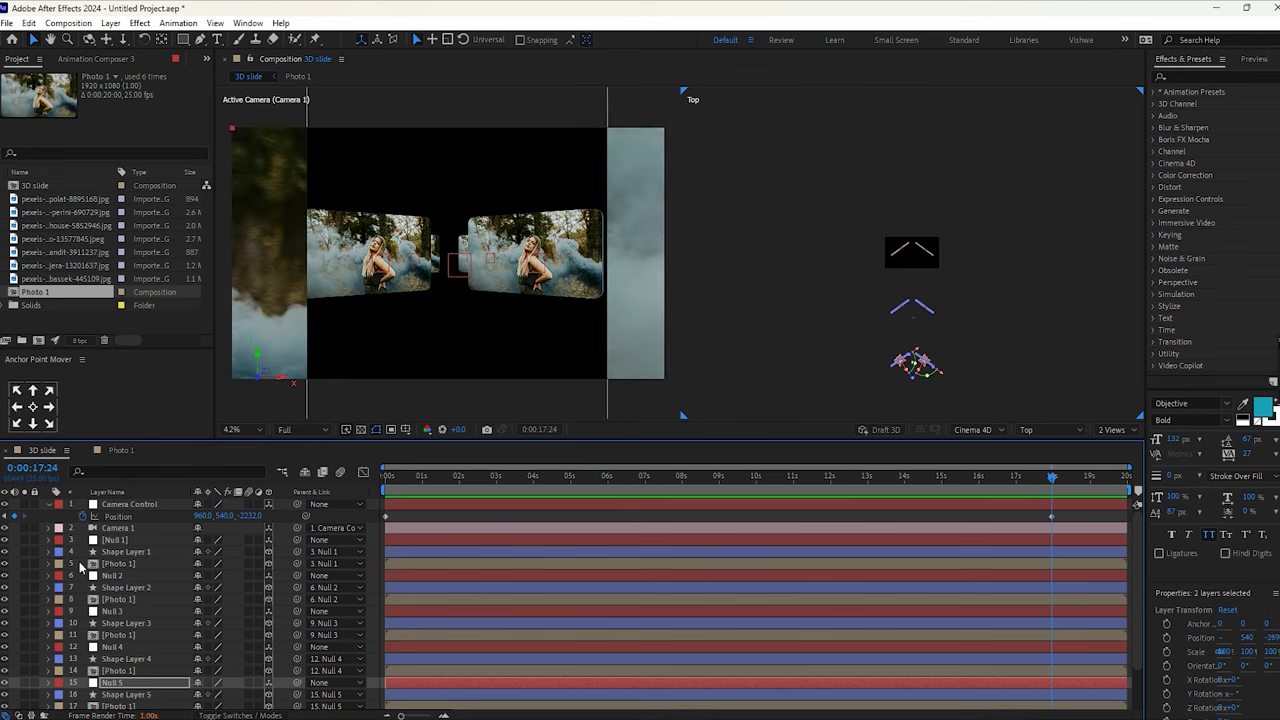
{"action": "left_click", "coordinate": [128, 504]}
{"action": "left_click", "coordinate": [1110, 430]}
{"action": "left_click", "coordinate": [1114, 446]}
{"action": "left_click", "coordinate": [1034, 431]}
{"action": "left_click", "coordinate": [1046, 448]}
{"action": "left_click", "coordinate": [258, 432]}
{"action": "left_click", "coordinate": [254, 444]}
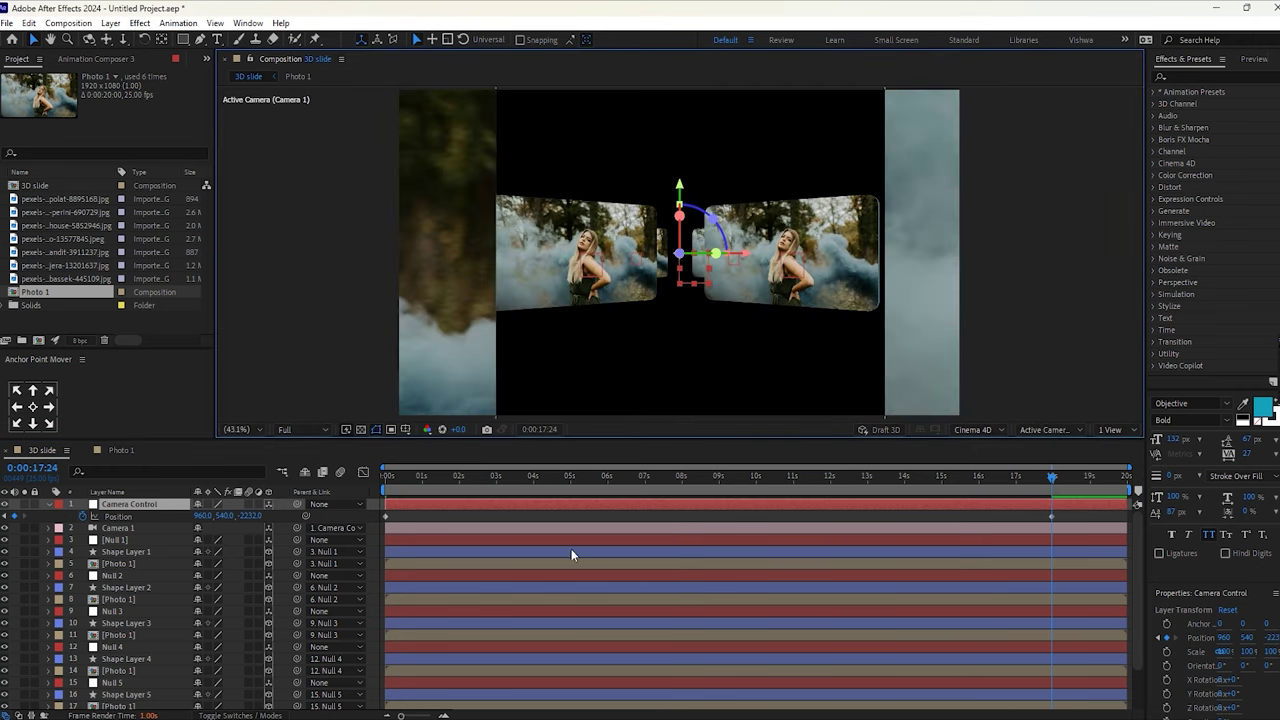
{"action": "left_click_drag", "start_coordinate": [250, 516], "coordinate": [211, 523]}
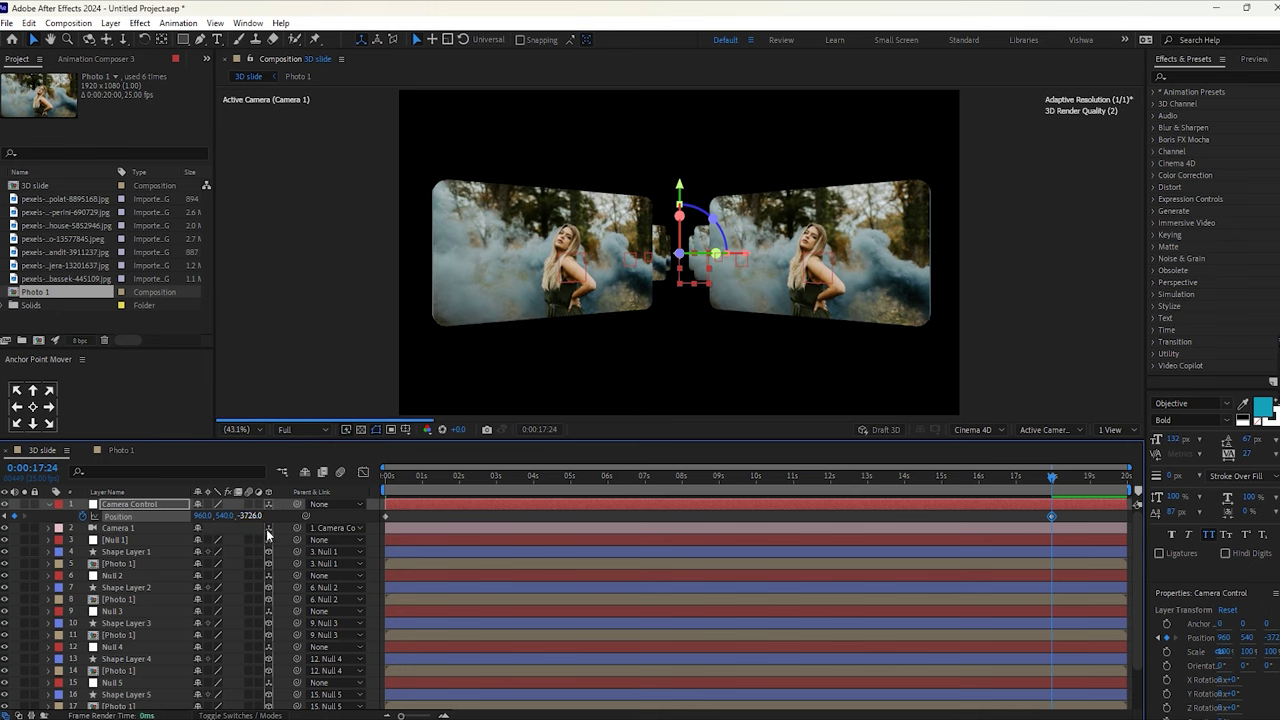
{"action": "left_click", "coordinate": [481, 523]}
Make the BG layer visible behind the photos
{"action": "scroll", "coordinate": [128, 648], "scroll_direction": "down", "scroll_amount": 2}
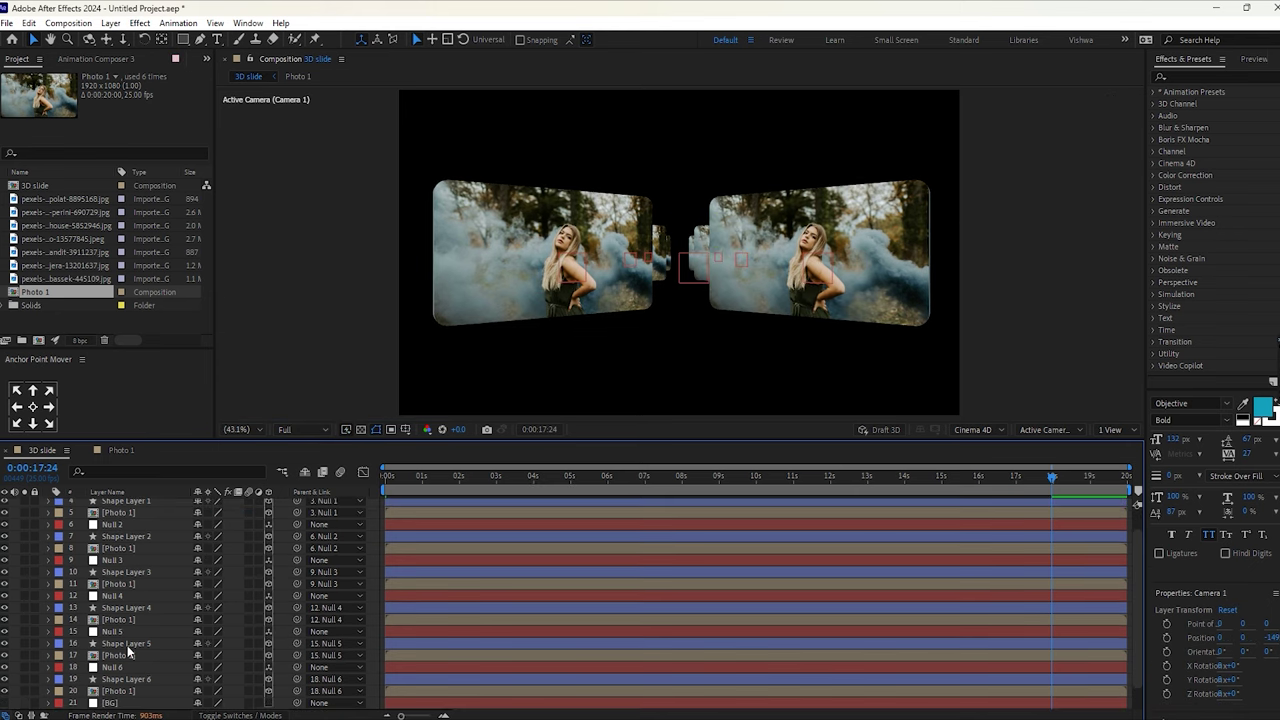
{"action": "left_click", "coordinate": [4, 703]}
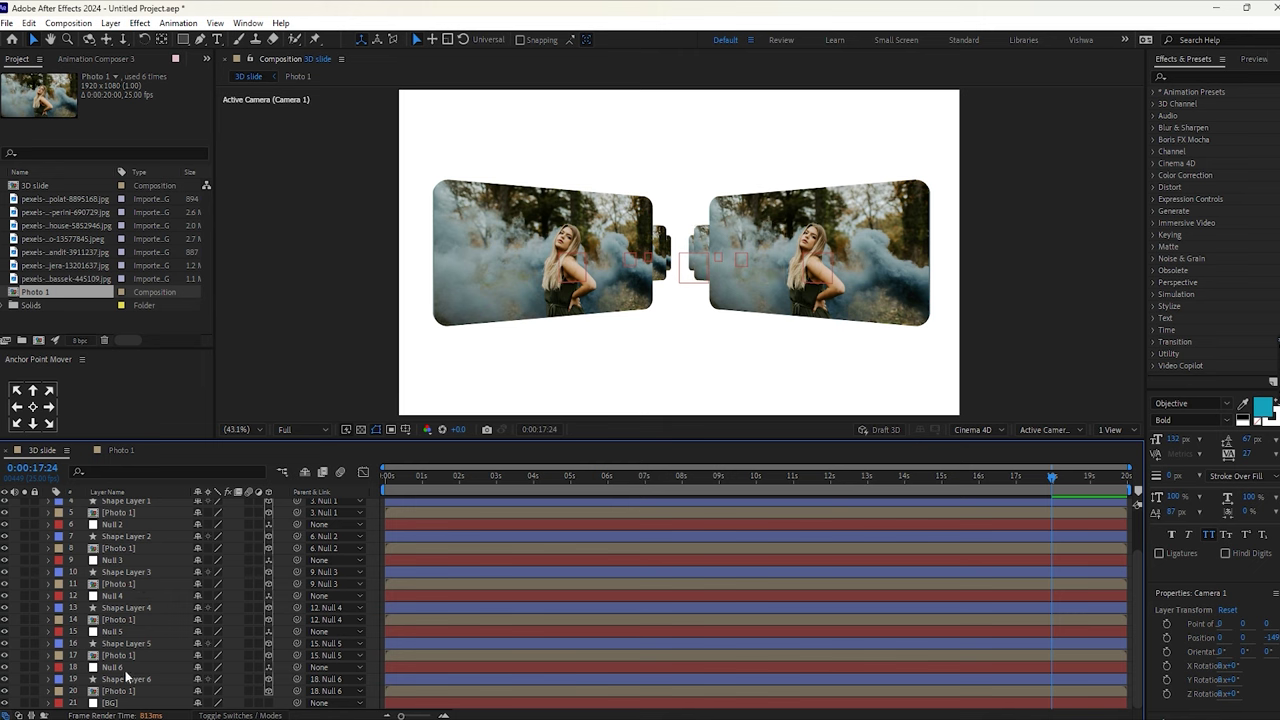
Find the VC Reflect effect and apply it to the Photo 1 layer parented to Null 5
{"action": "left_click", "coordinate": [125, 632]}
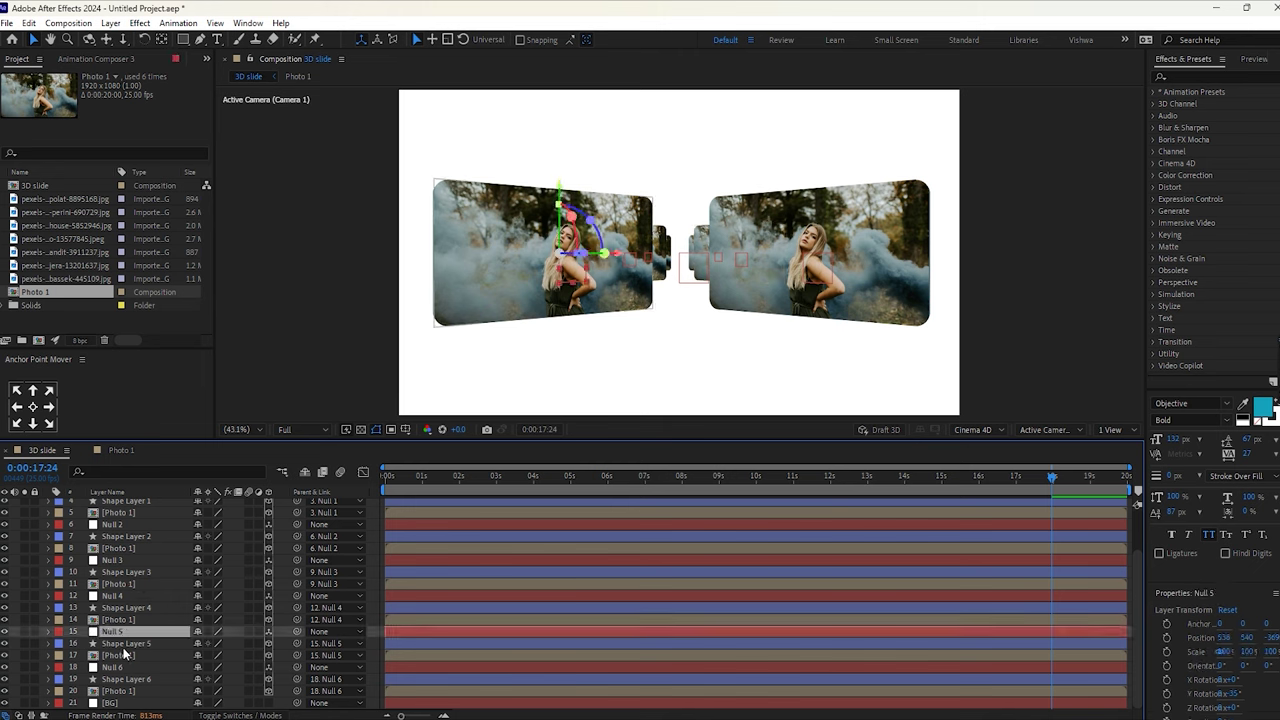
{"action": "left_click", "coordinate": [122, 654]}
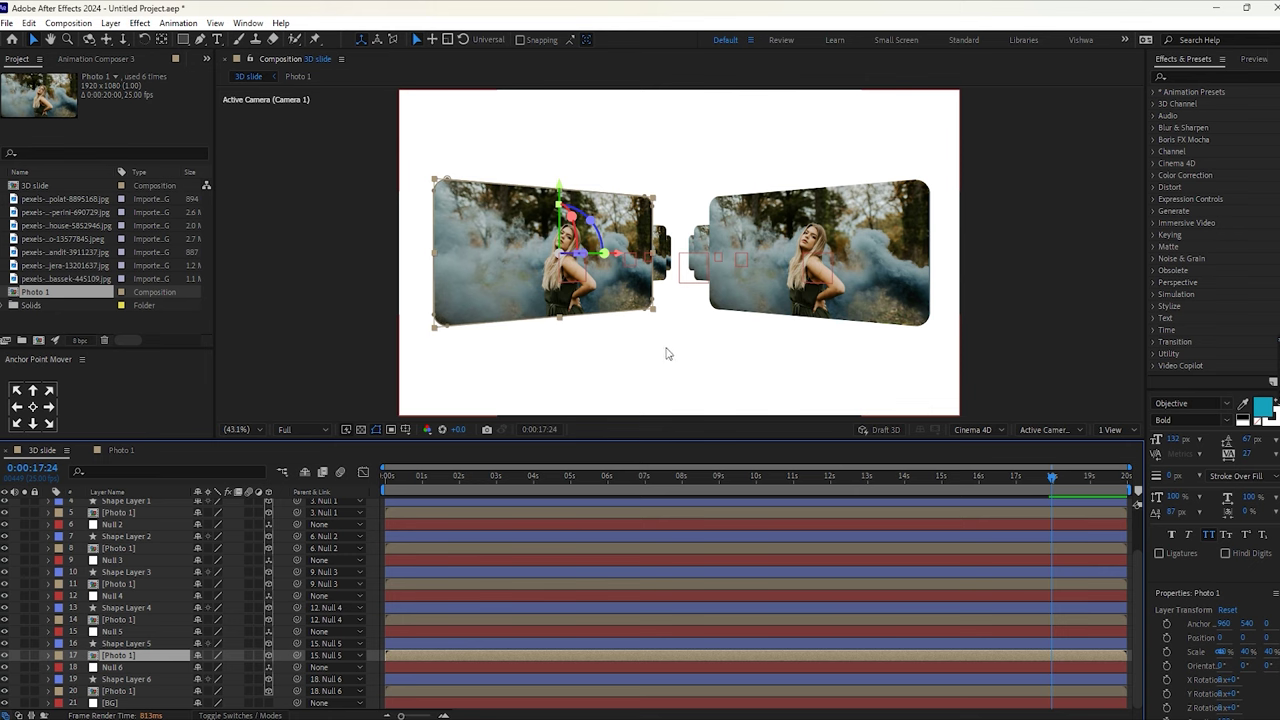
{"action": "left_click", "coordinate": [1219, 72]}
{"action": "type", "text": "vc"}
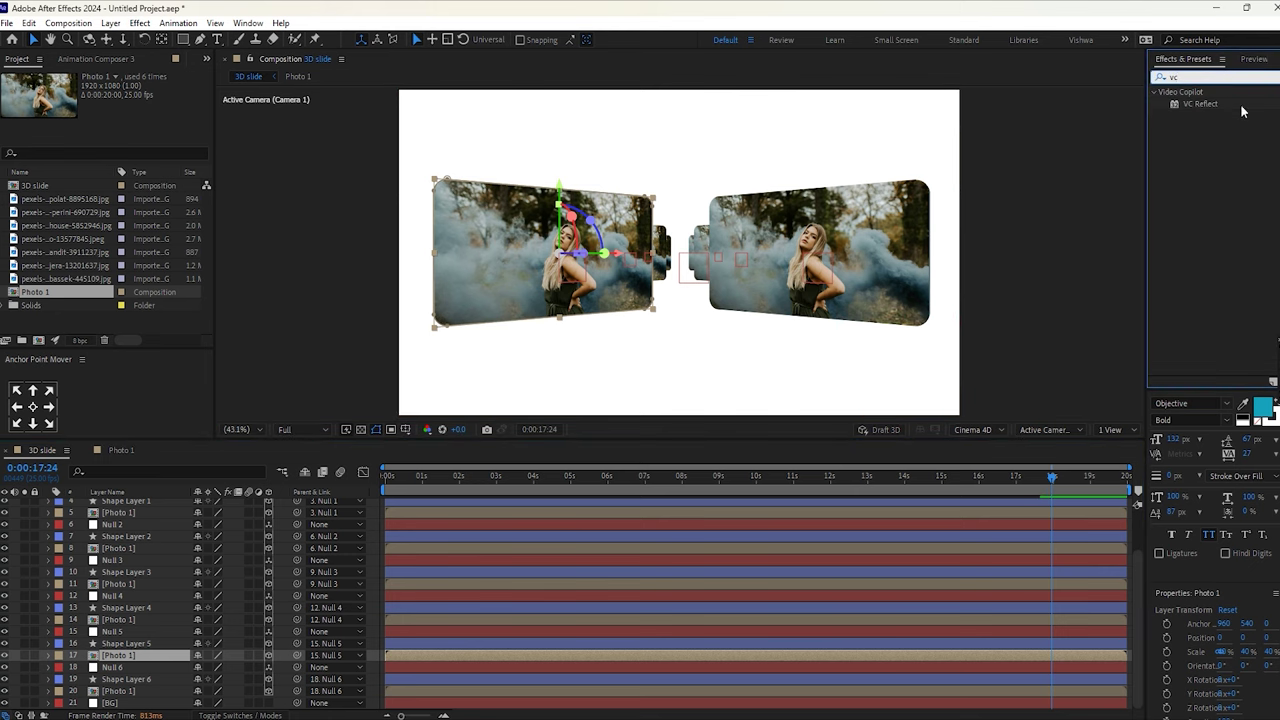
{"action": "left_click_drag", "start_coordinate": [1197, 105], "coordinate": [145, 657]}
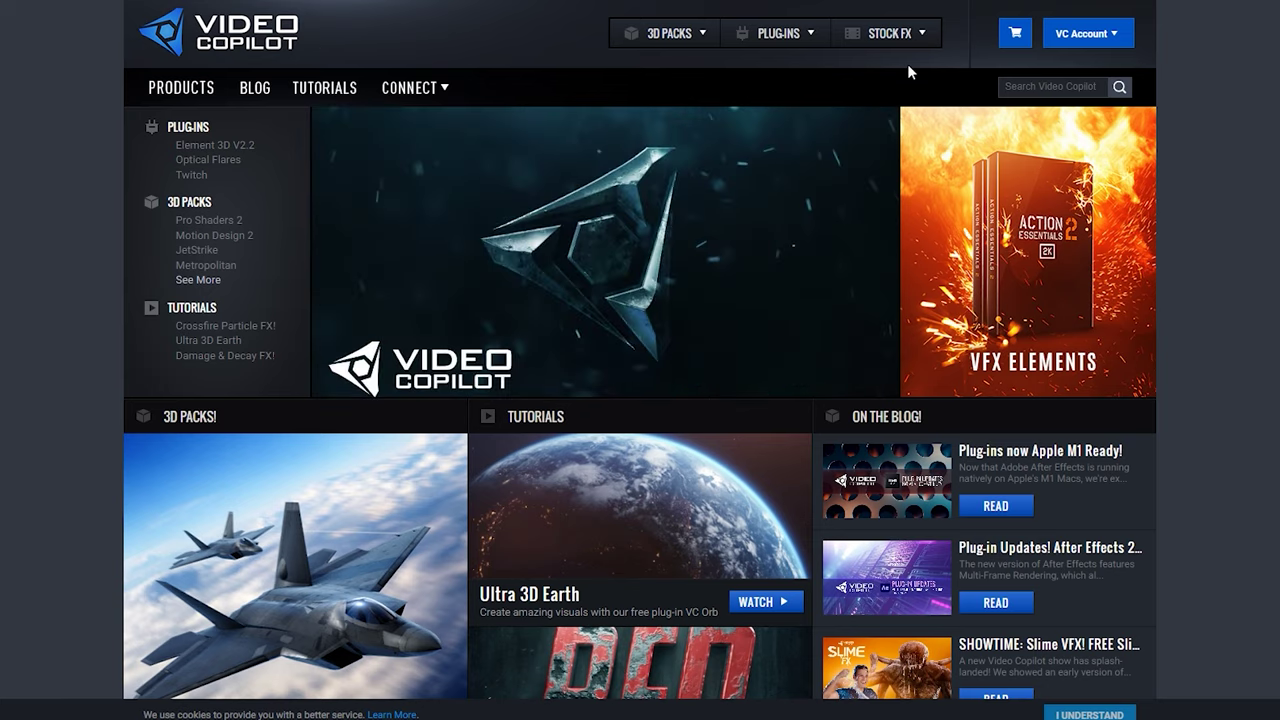
Search the Video Copilot website for VC reflect, open the plug-in result and browse down to the free plug-ins
{"action": "left_click", "coordinate": [1025, 88]}
{"action": "type", "text": "VC reflect"}
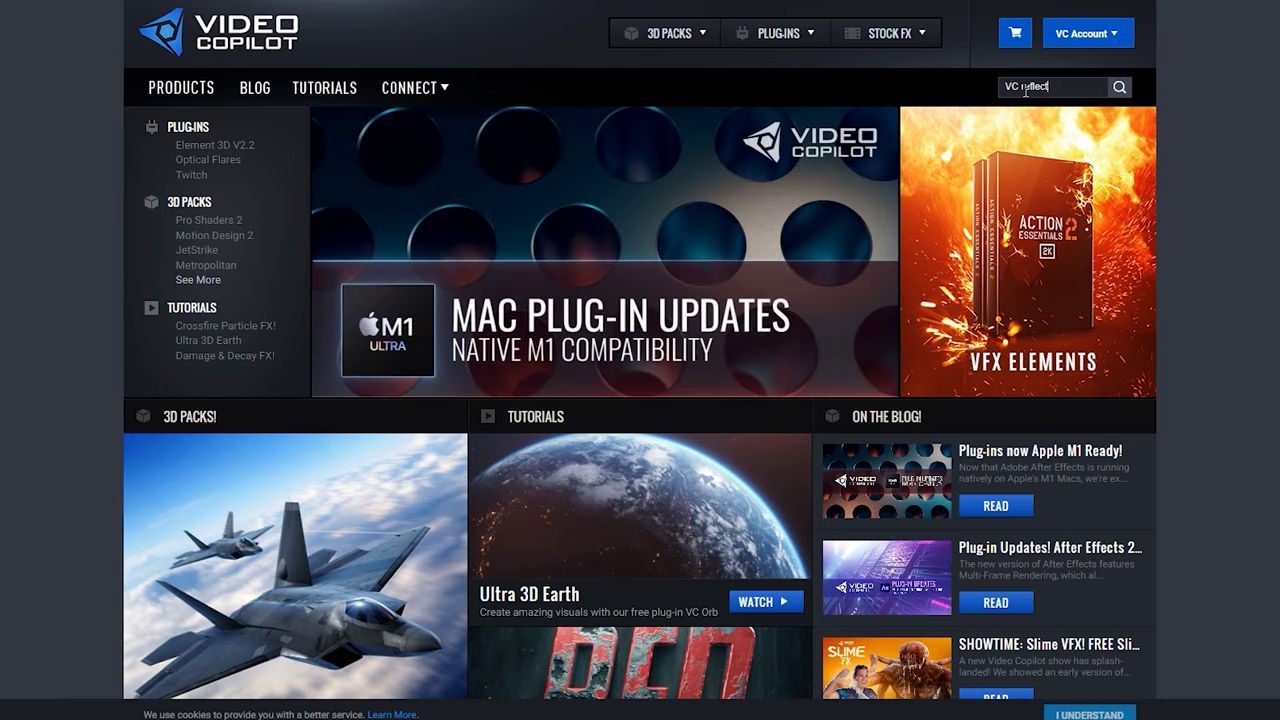
{"action": "left_click", "coordinate": [1118, 86]}
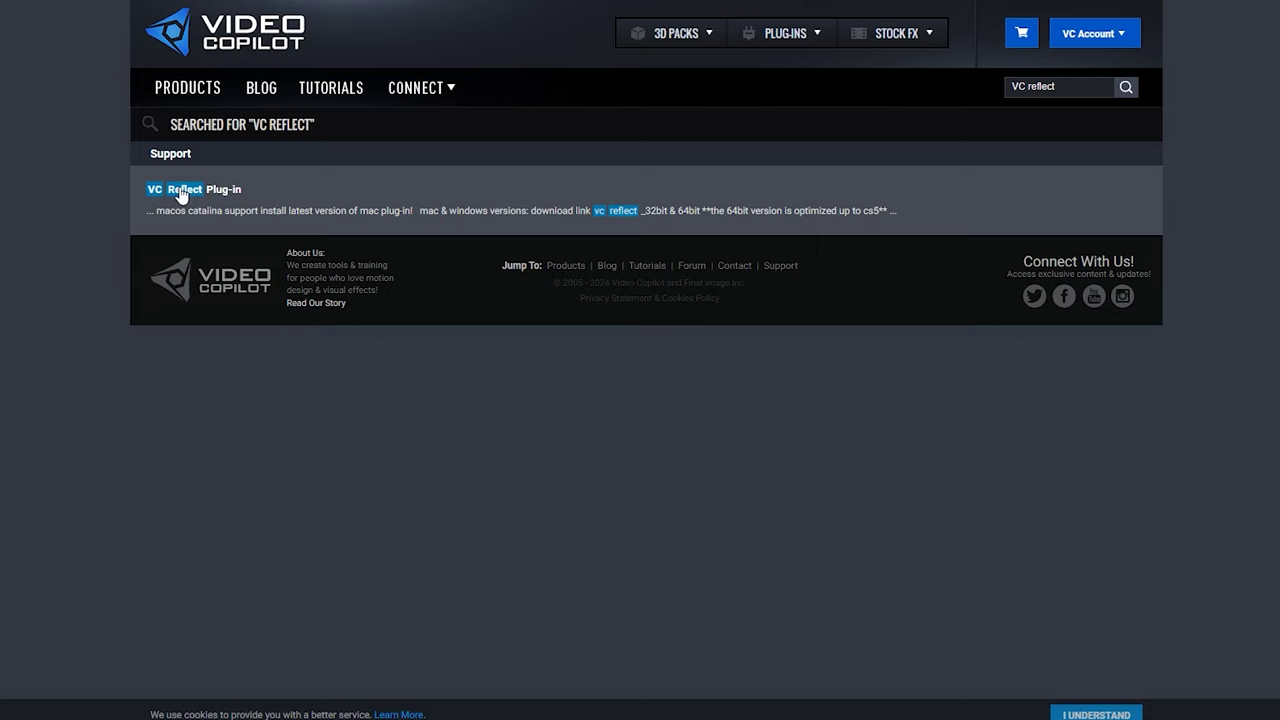
{"action": "left_click", "coordinate": [181, 191]}
{"action": "scroll", "coordinate": [472, 404], "scroll_direction": "down", "scroll_amount": 8}
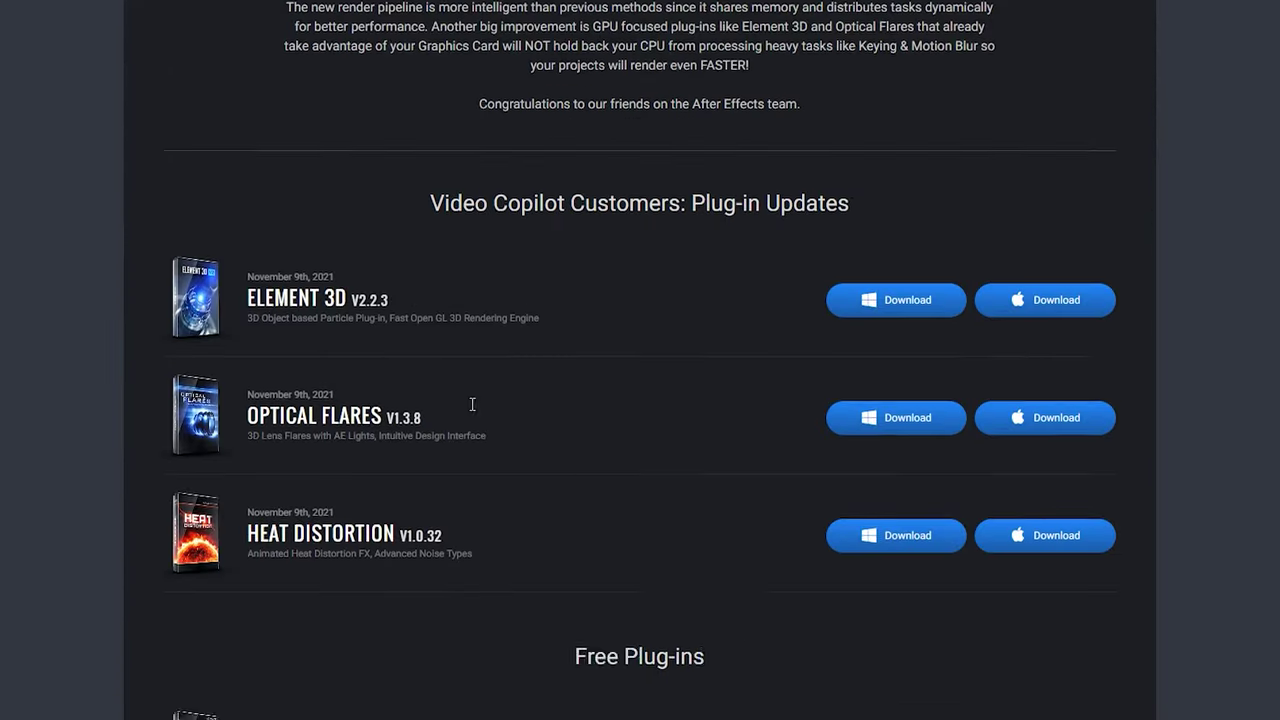
{"action": "scroll", "coordinate": [472, 404], "scroll_direction": "down", "scroll_amount": 15}
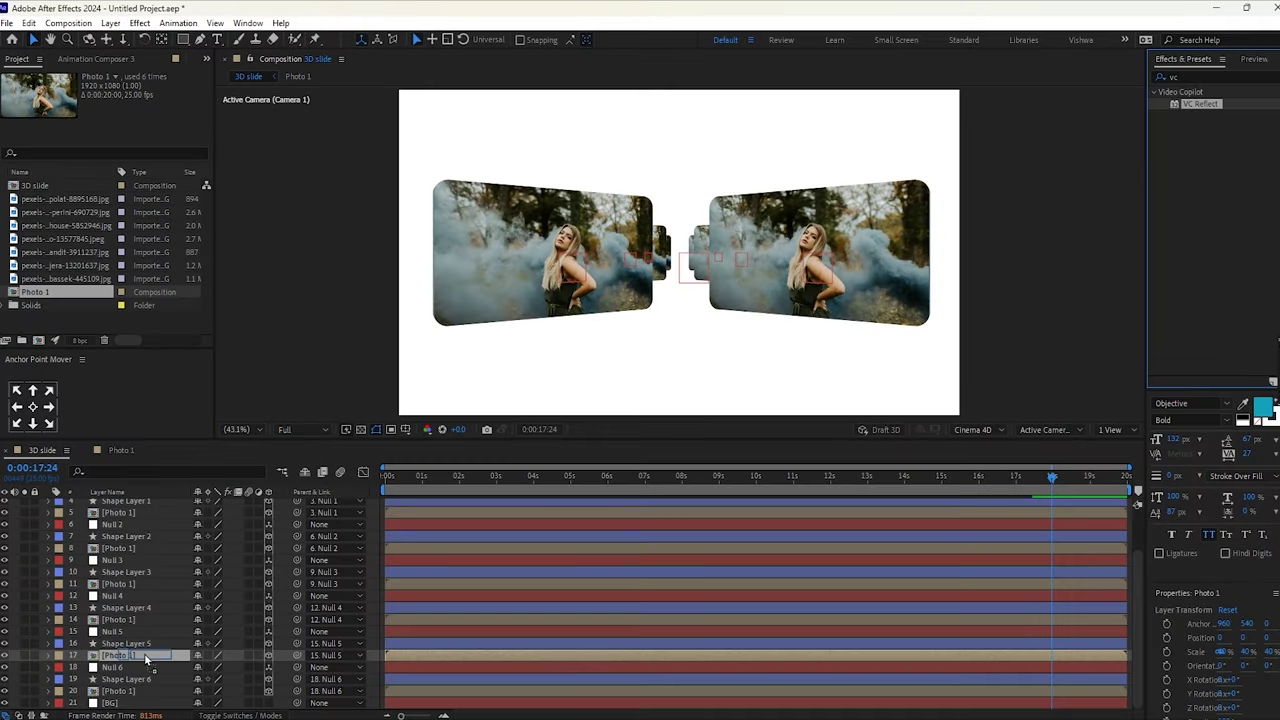
Set the VC Reflect reflection falloff to 0.25 on the photo layer parented to Null 5
{"action": "left_click_drag", "start_coordinate": [145, 659], "coordinate": [145, 659]}
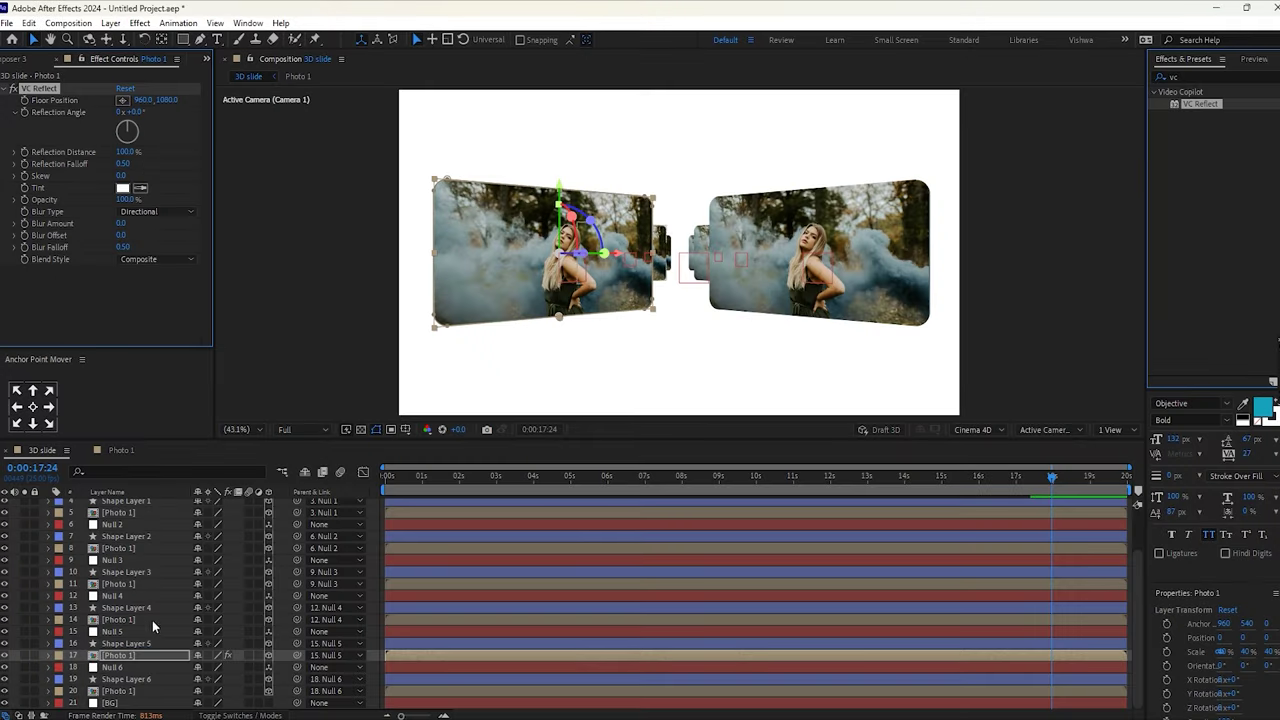
{"action": "left_click", "coordinate": [167, 100]}
{"action": "key", "text": "Return"}
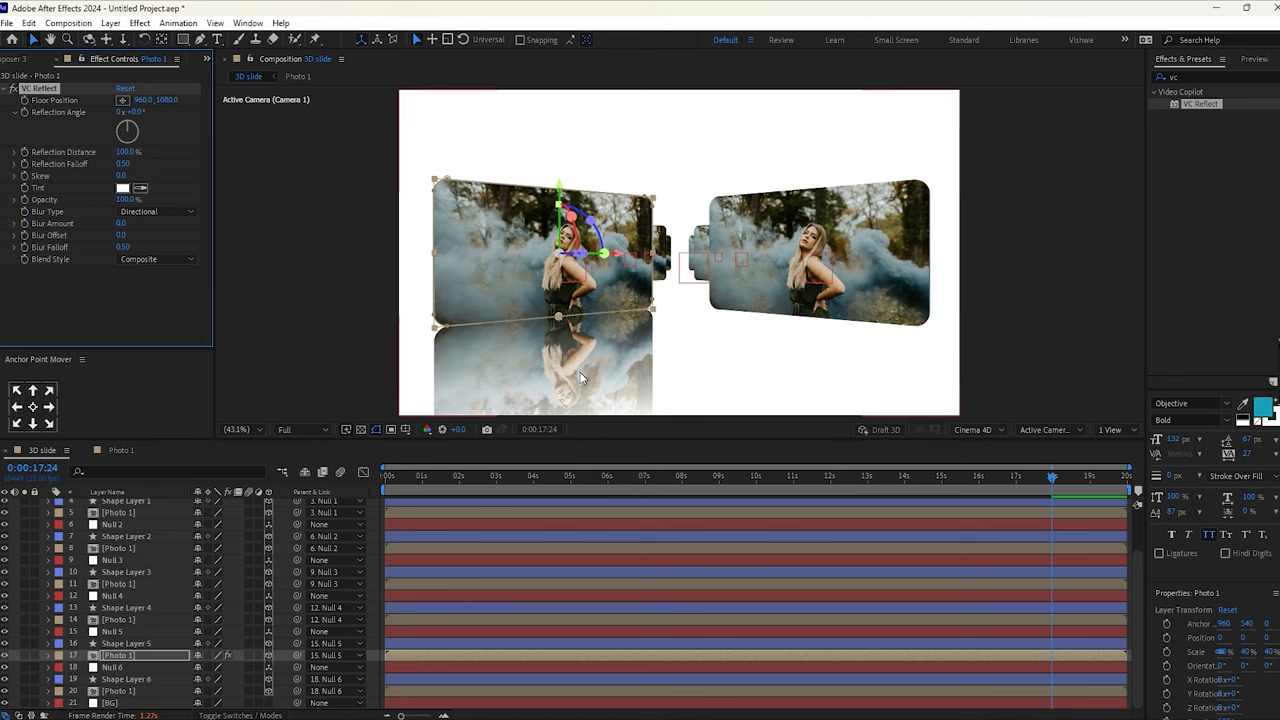
{"action": "mouse_move", "coordinate": [127, 166]}
{"action": "left_mouse_down"}
{"action": "mouse_move", "coordinate": [98, 166]}
{"action": "mouse_move", "coordinate": [111, 166]}
{"action": "left_mouse_up"}
{"action": "left_click", "coordinate": [127, 164]}
{"action": "type", "text": "0.2"}
{"action": "key", "text": "Return"}
{"action": "left_click", "coordinate": [124, 165]}
{"action": "type", "text": "0.18"}
{"action": "key", "text": "Return"}
{"action": "left_click", "coordinate": [176, 167]}
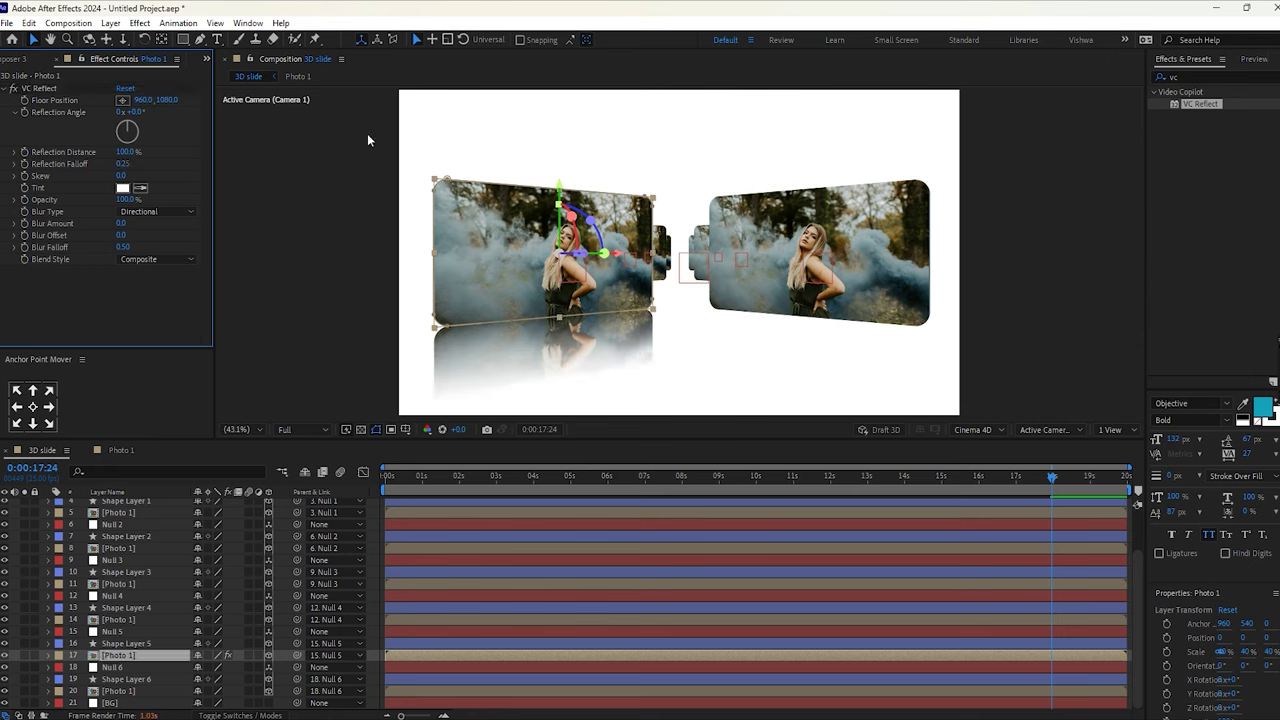
Try lowering the VC Reflect floor position of the photo parented to Null 5 to 960, 2247
{"action": "left_click_drag", "start_coordinate": [163, 99], "coordinate": [598, 133]}
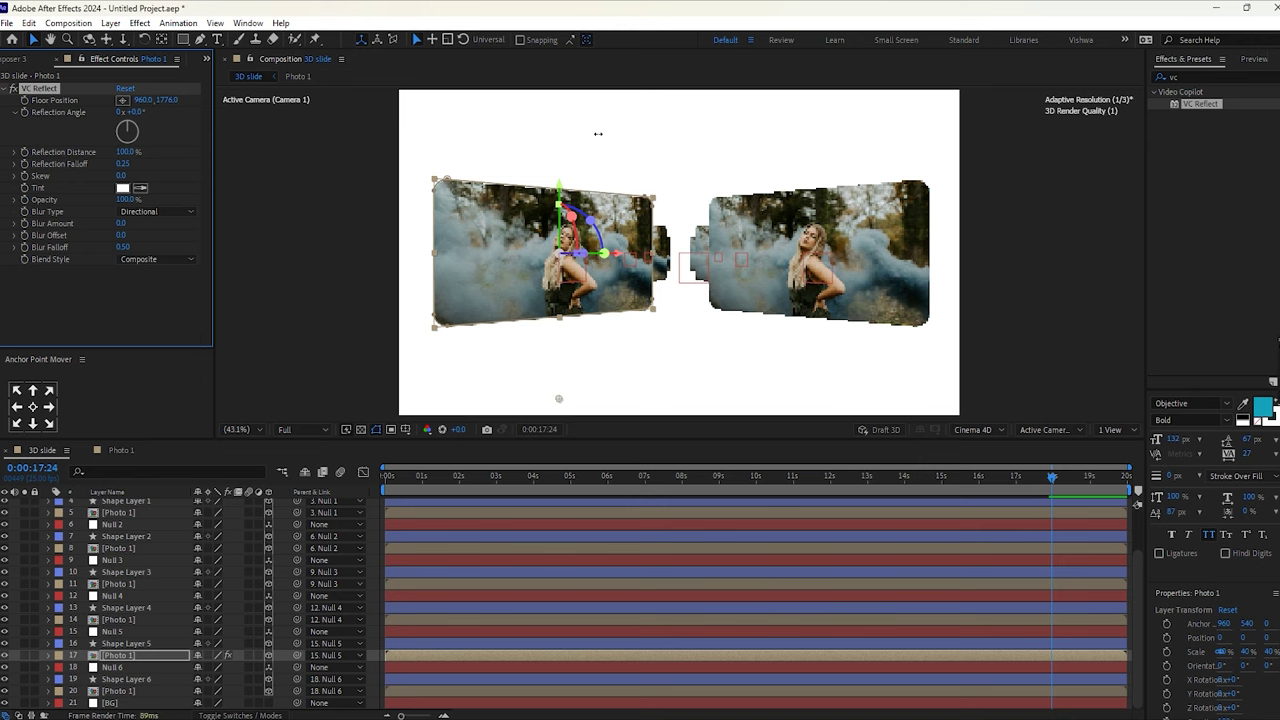
{"action": "left_click_drag", "start_coordinate": [744, 152], "coordinate": [824, 212]}
{"action": "scroll", "coordinate": [826, 218], "scroll_direction": "down", "scroll_amount": 2}
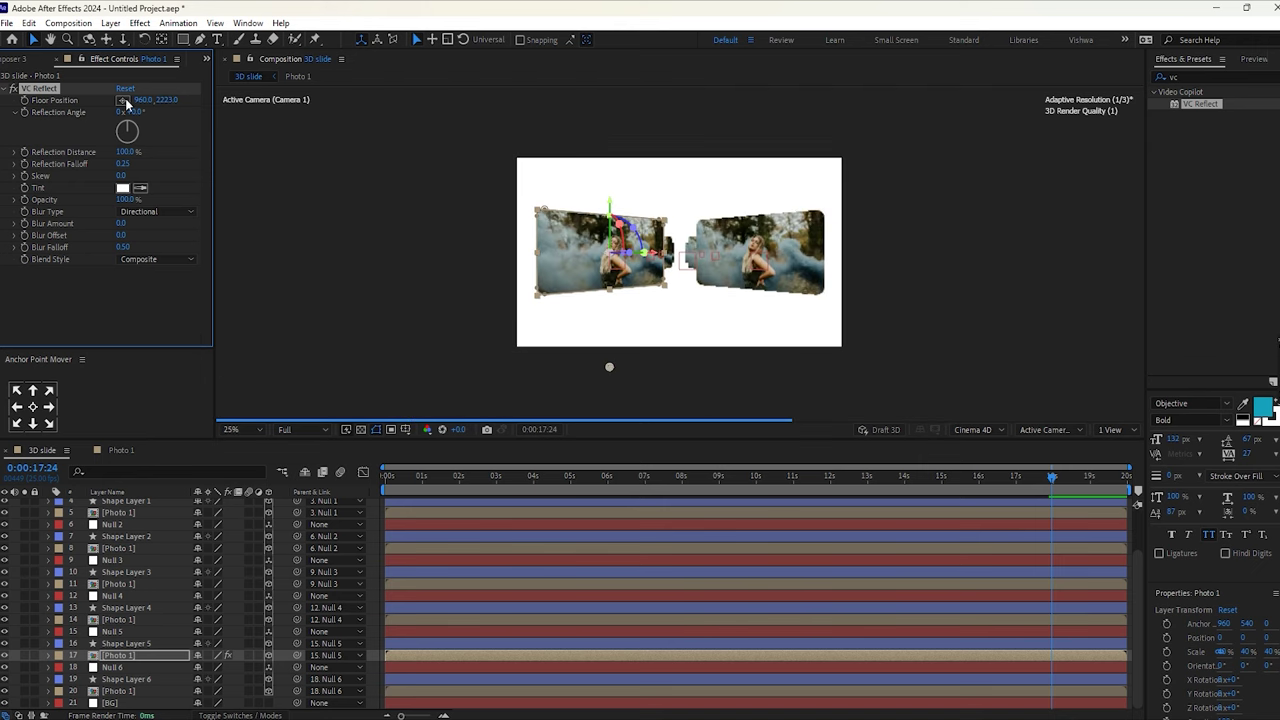
{"action": "left_click_drag", "start_coordinate": [168, 105], "coordinate": [197, 101]}
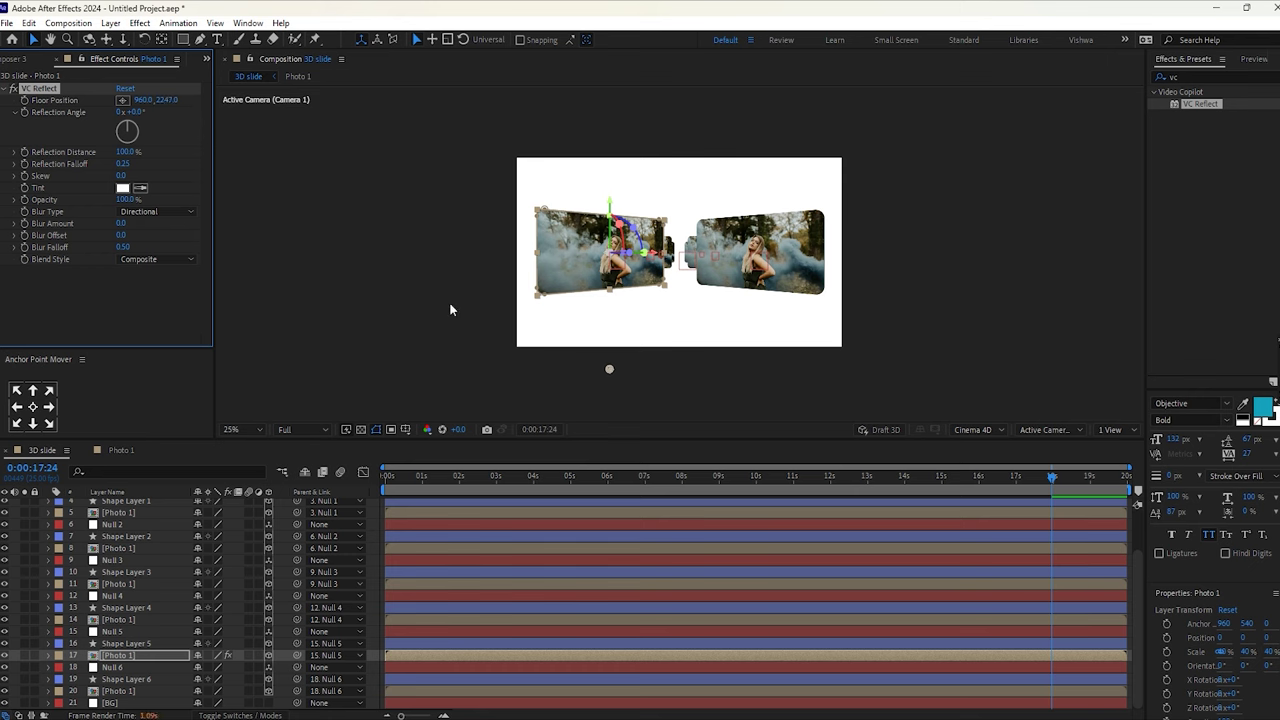
Set the VC Reflect floor position to 960, 1075 so the reflection meets the photo's bottom edge
{"action": "left_click", "coordinate": [168, 101]}
{"action": "left_click_drag", "start_coordinate": [117, 98], "coordinate": [4, 103]}
{"action": "key", "text": "period"}
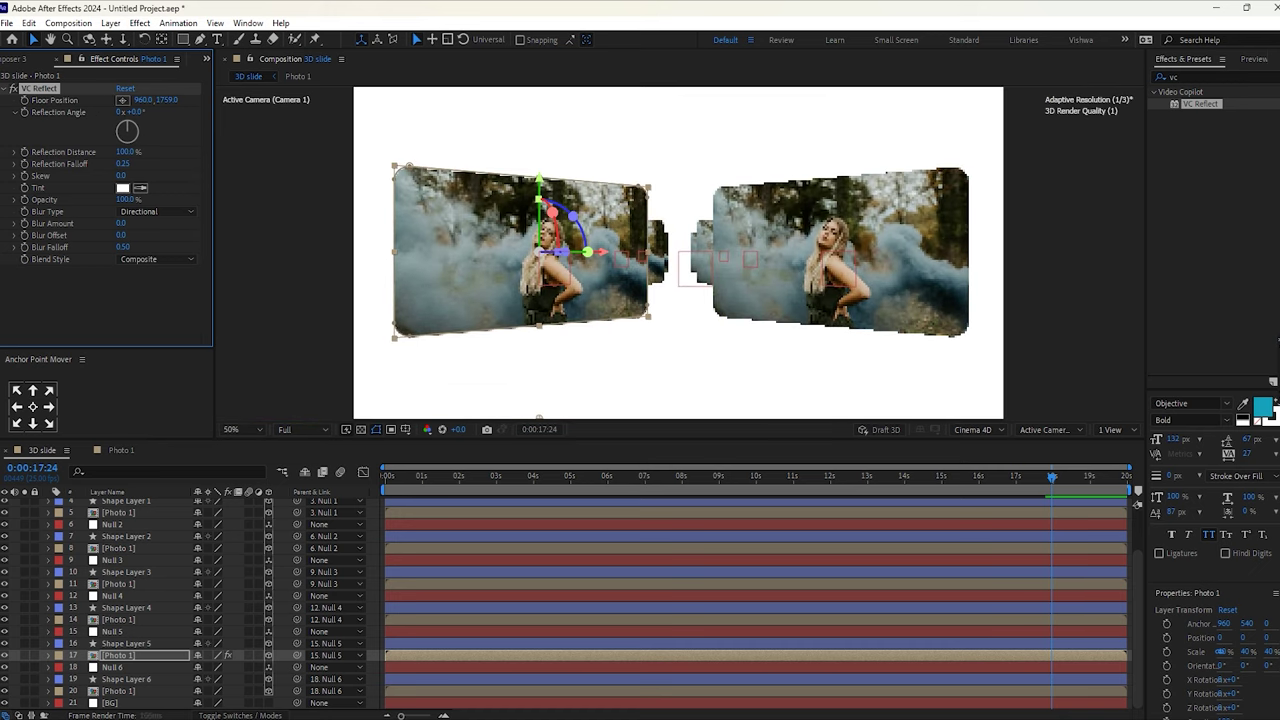
{"action": "mouse_move", "coordinate": [171, 103]}
{"action": "left_mouse_down"}
{"action": "mouse_move", "coordinate": [103, 100]}
{"action": "mouse_move", "coordinate": [158, 100]}
{"action": "left_mouse_up"}
{"action": "left_click", "coordinate": [256, 172]}
{"action": "left_click", "coordinate": [249, 146]}
{"action": "left_click", "coordinate": [278, 170]}
{"action": "left_click", "coordinate": [235, 147]}
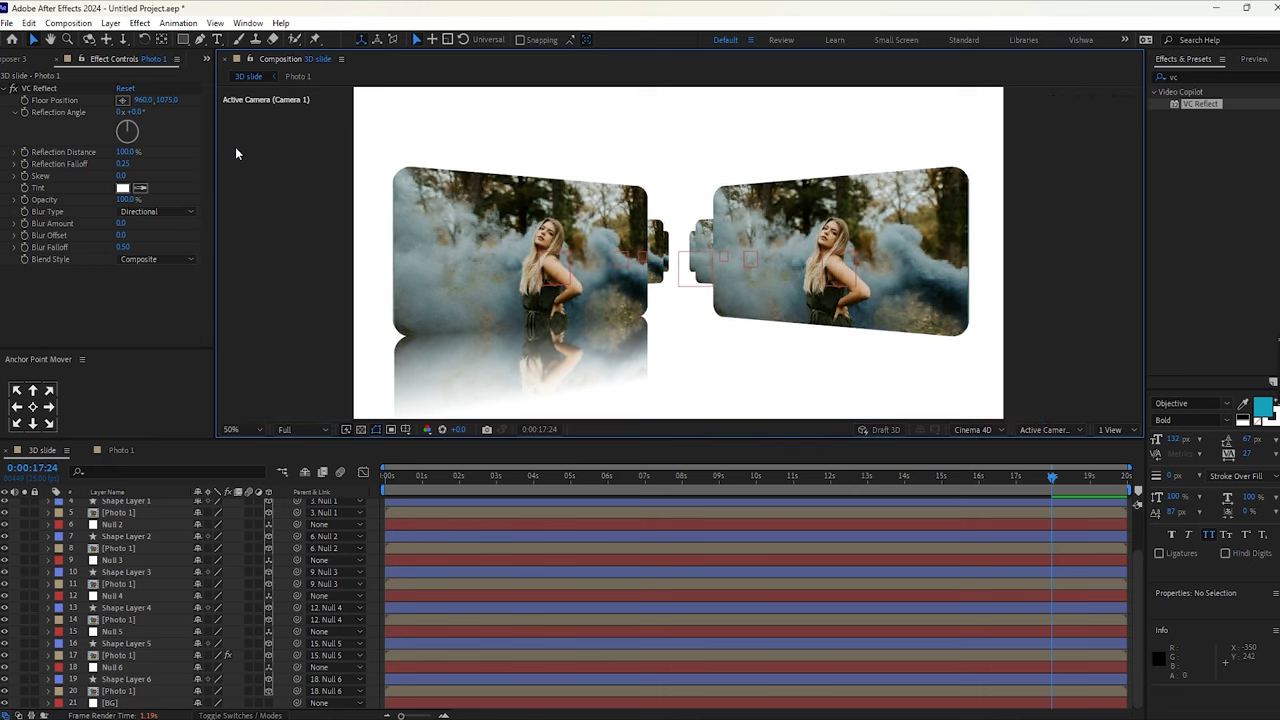
Reduce the VC Reflect opacity to 80% on the photo layer parented to Null 5
{"action": "left_click", "coordinate": [114, 200]}
{"action": "left_click_drag", "start_coordinate": [113, 199], "coordinate": [117, 323]}
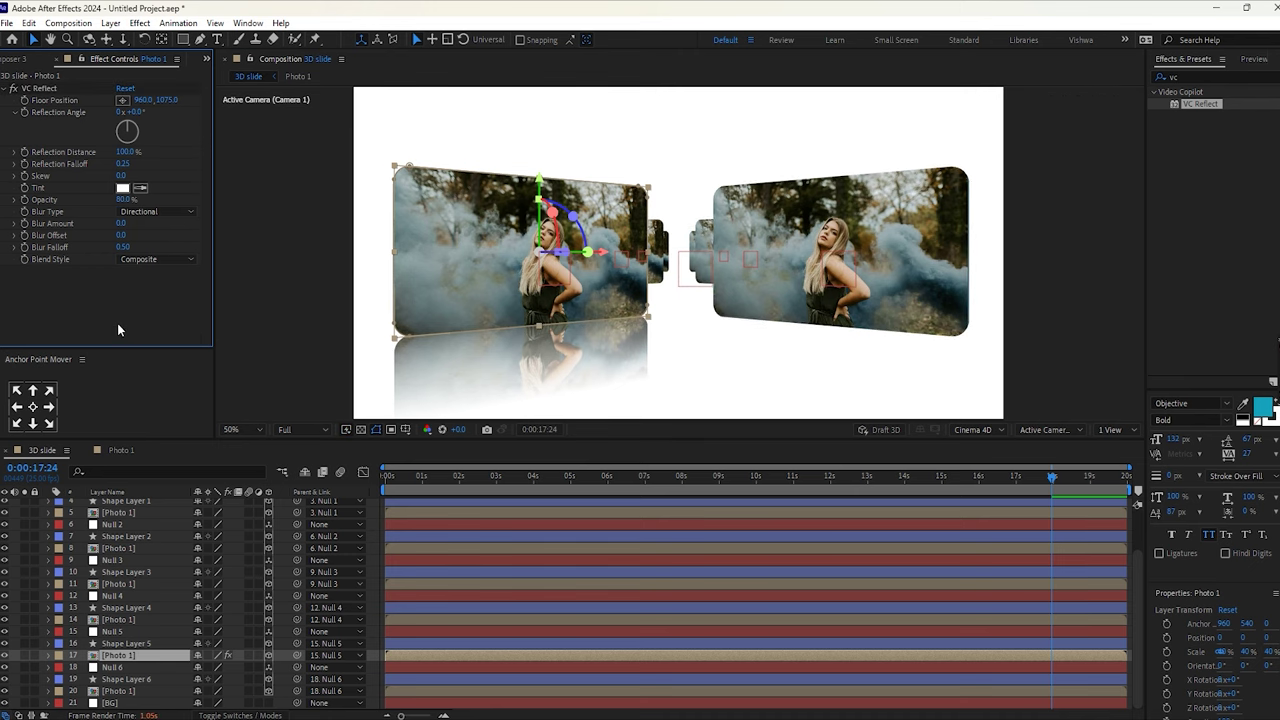
{"action": "mouse_move", "coordinate": [122, 247]}
{"action": "left_mouse_down"}
{"action": "mouse_move", "coordinate": [239, 262]}
{"action": "mouse_move", "coordinate": [508, 369]}
{"action": "mouse_move", "coordinate": [123, 249]}
{"action": "left_mouse_up"}
{"action": "left_click", "coordinate": [131, 321]}
Try reflection blur amounts of about 42, 25 and 15, and return the blur amount to 0
{"action": "left_click_drag", "start_coordinate": [120, 224], "coordinate": [232, 225]}
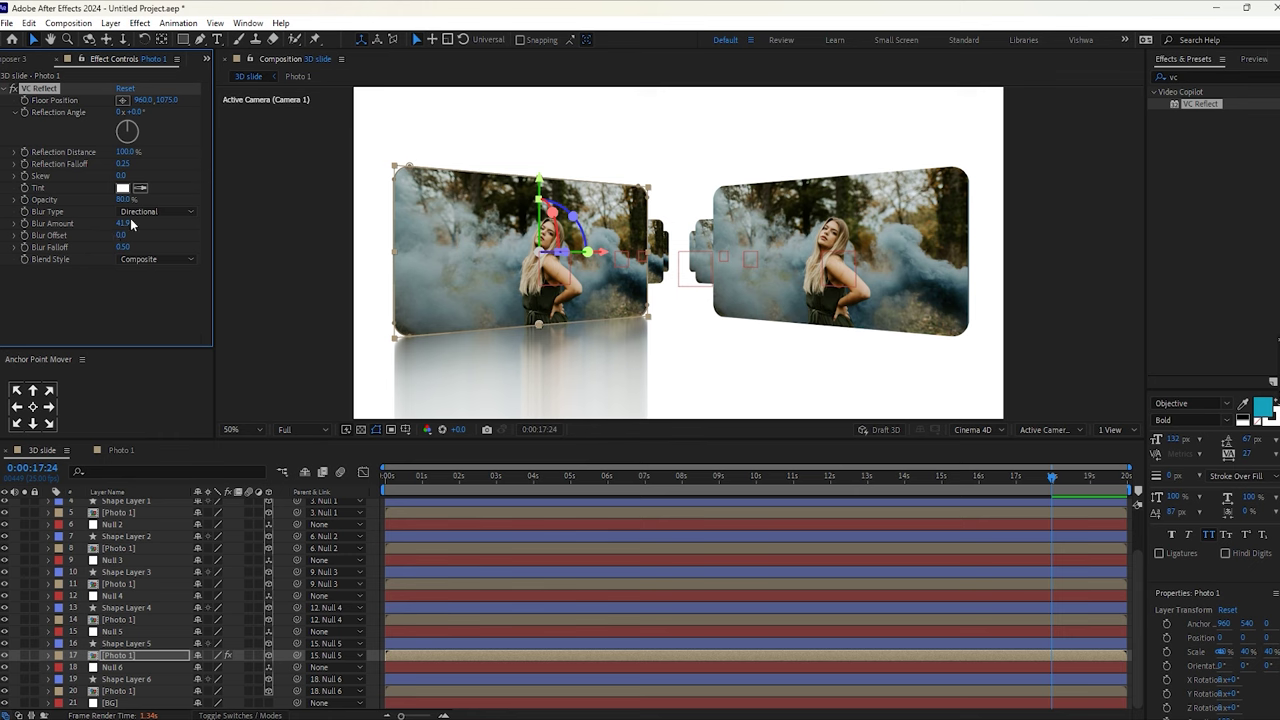
{"action": "left_click", "coordinate": [124, 224]}
{"action": "type", "text": "25"}
{"action": "key", "text": "Return"}
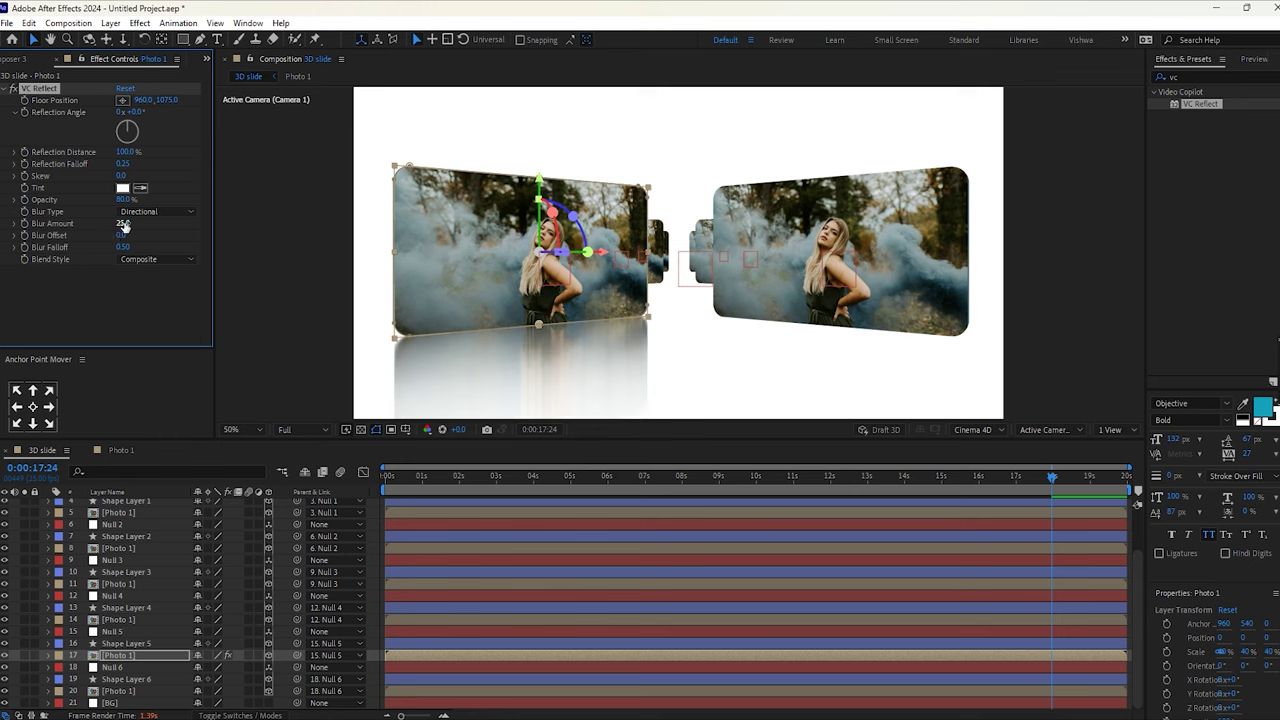
{"action": "left_click", "coordinate": [124, 223]}
{"action": "type", "text": "15"}
{"action": "key", "text": "Return"}
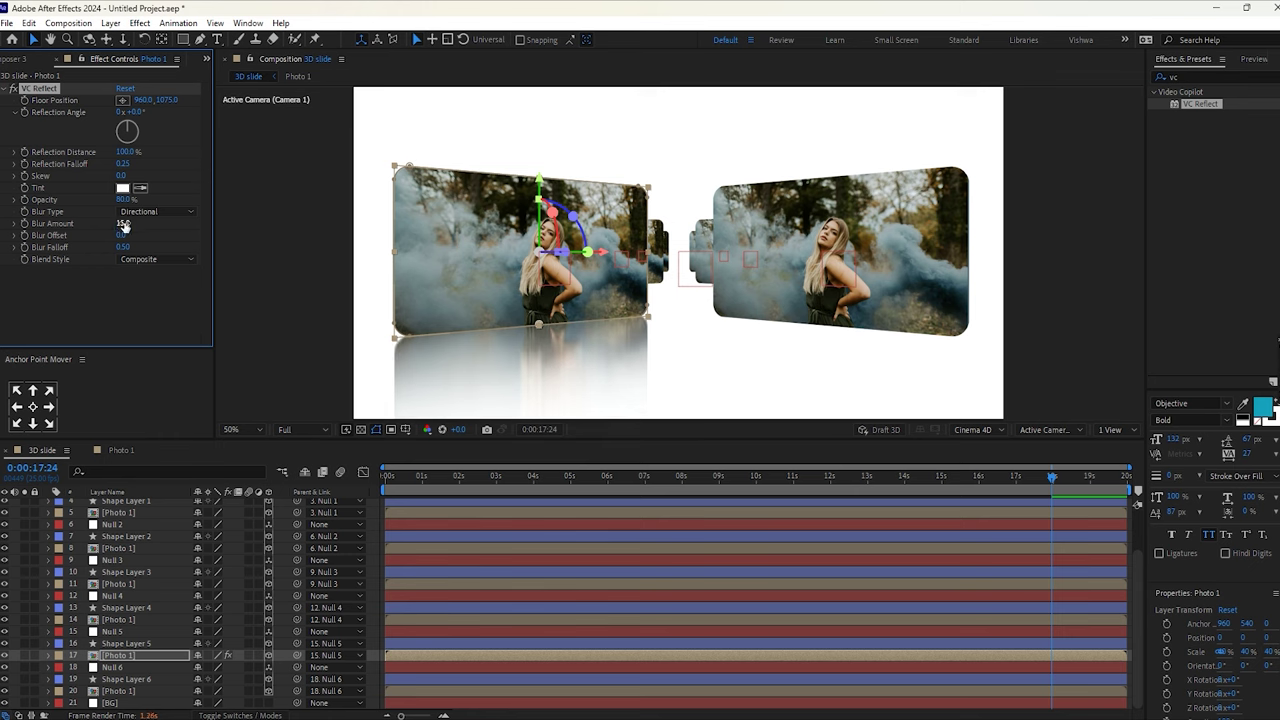
{"action": "left_click", "coordinate": [124, 223]}
{"action": "left_click", "coordinate": [136, 278]}
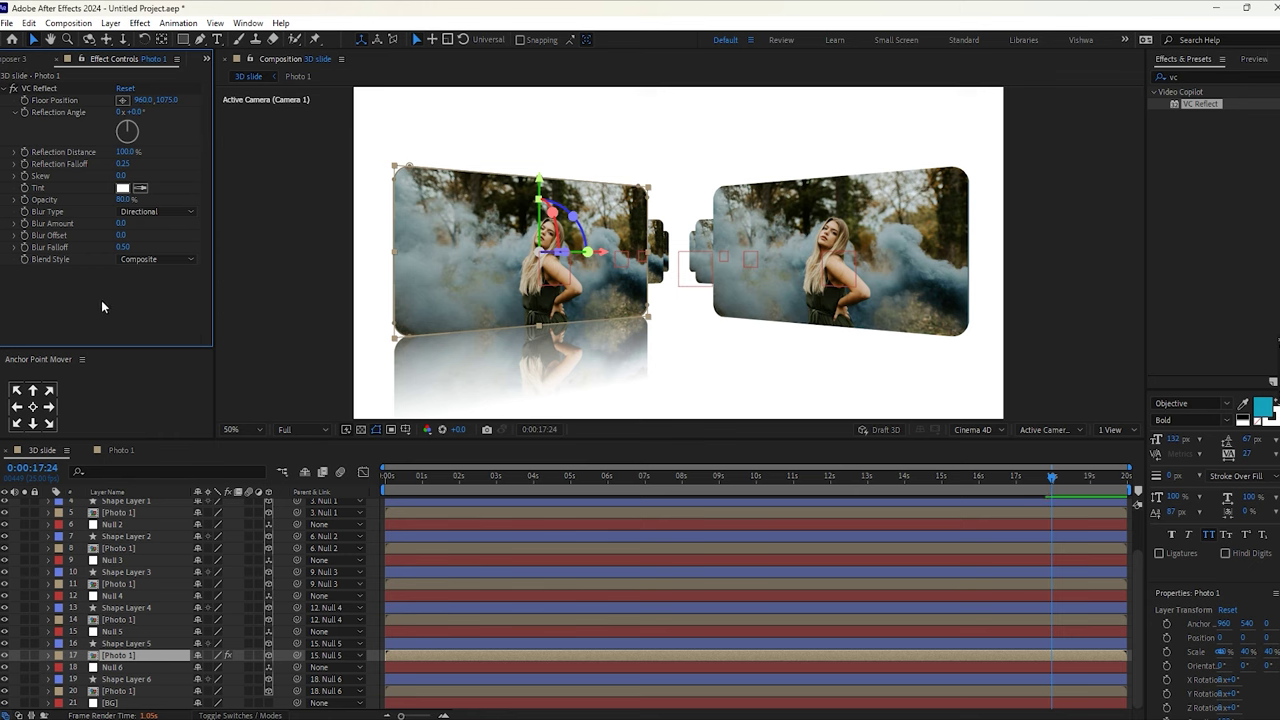
Copy the VC Reflect effect from the Null 5 photo to the other five Photo 1 layers
{"action": "left_click", "coordinate": [82, 238]}
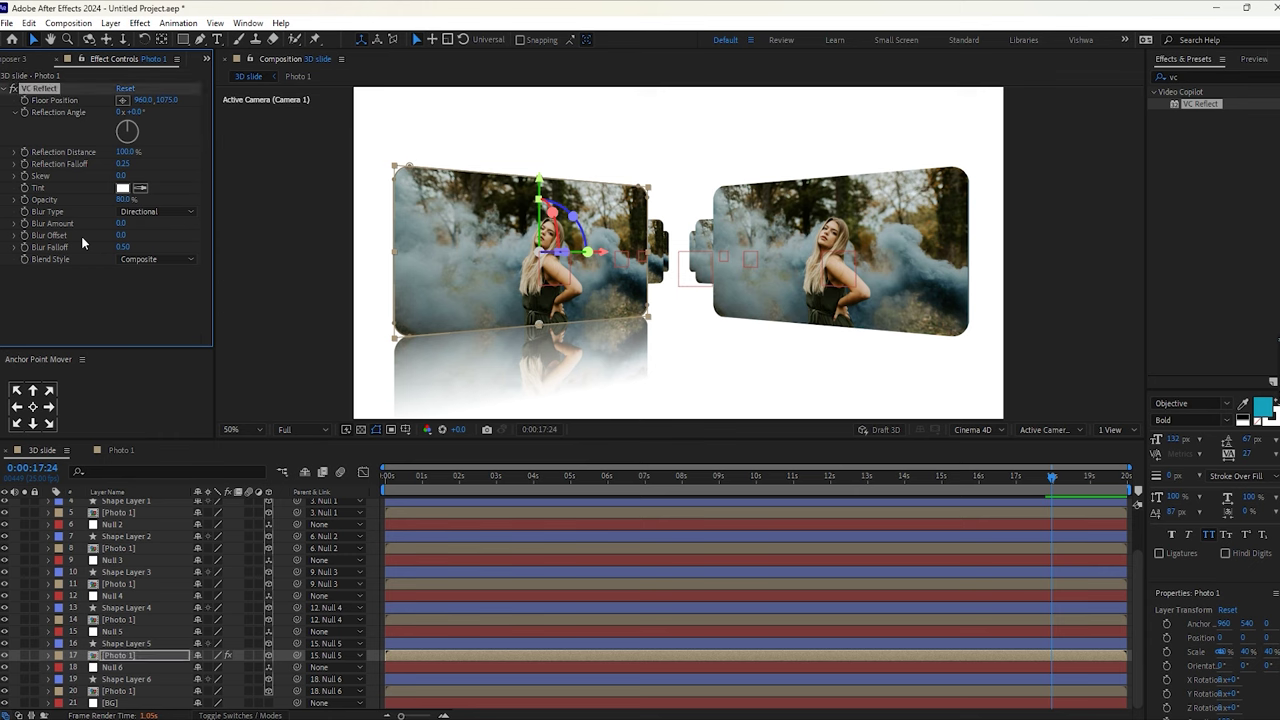
{"action": "left_click", "coordinate": [127, 693]}
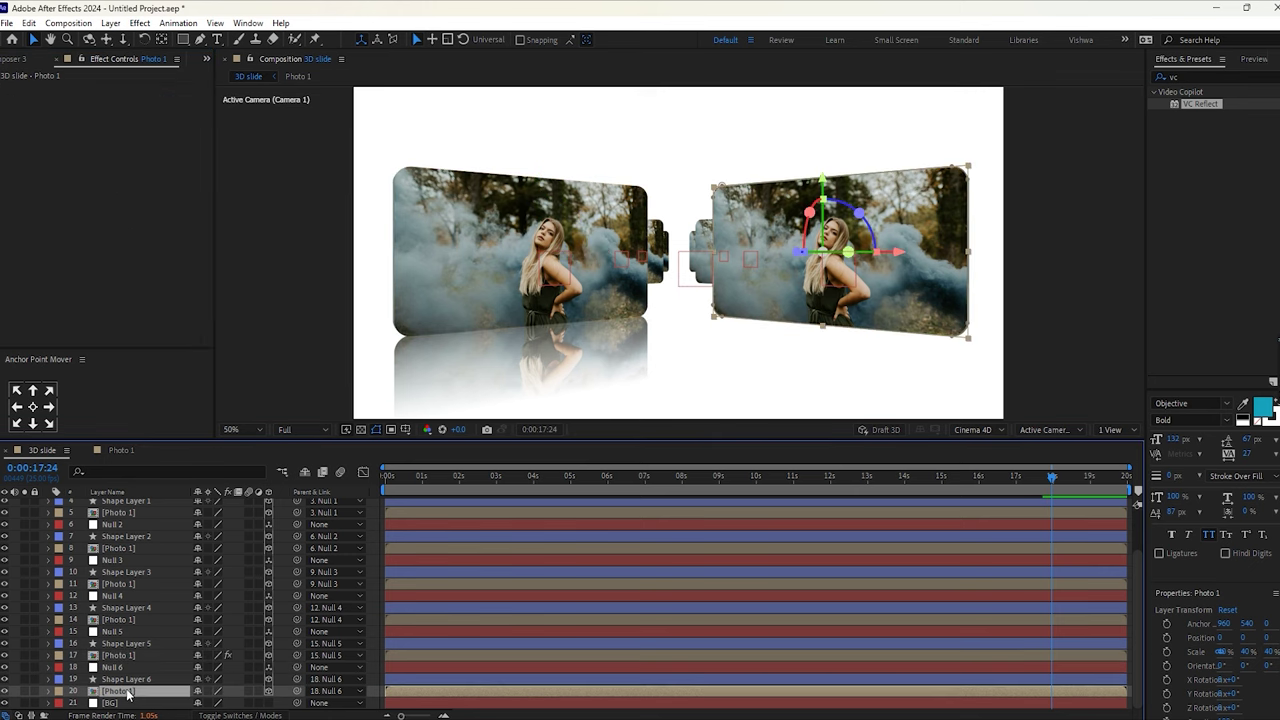
{"action": "left_click", "coordinate": [115, 620], "text": "ctrl"}
{"action": "left_click", "coordinate": [118, 584], "text": "ctrl"}
{"action": "left_click", "coordinate": [118, 548], "text": "ctrl"}
{"action": "scroll", "coordinate": [120, 560], "scroll_direction": "up", "scroll_amount": 2}
{"action": "left_click", "coordinate": [122, 564], "text": "ctrl"}
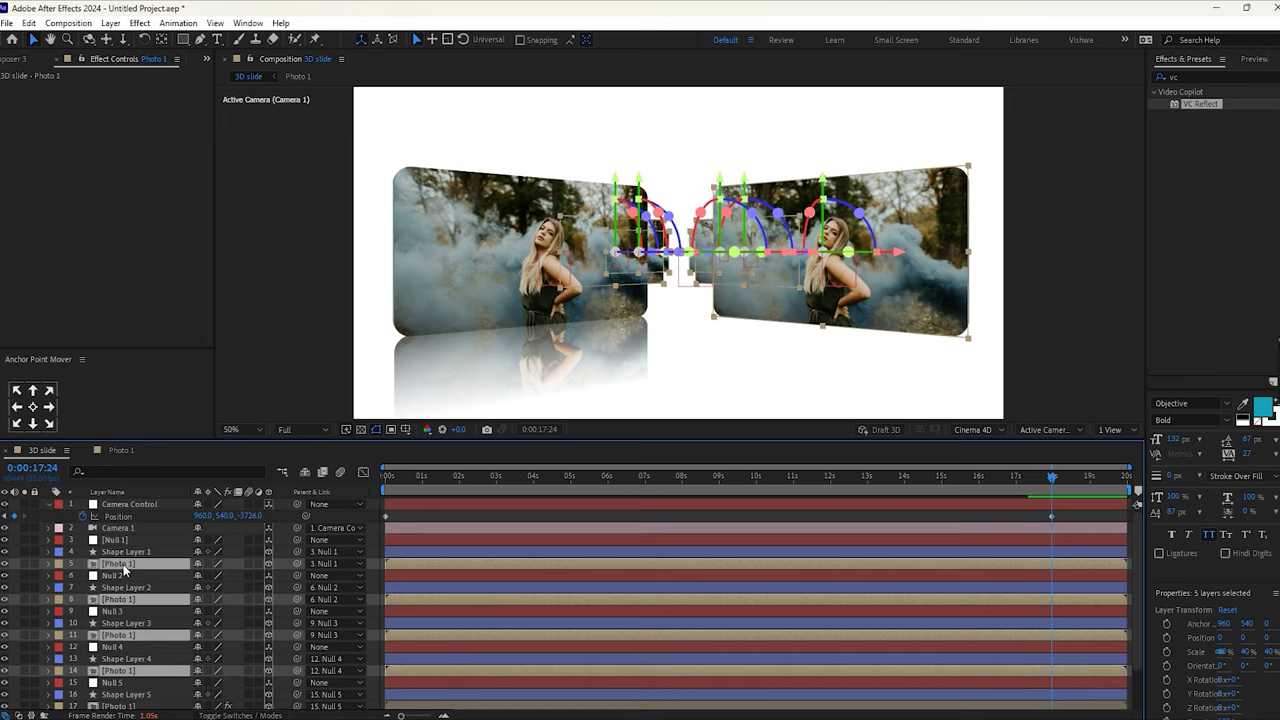
{"action": "key", "text": "ctrl+v"}
{"action": "left_click", "coordinate": [162, 391]}
{"action": "left_click", "coordinate": [257, 259]}
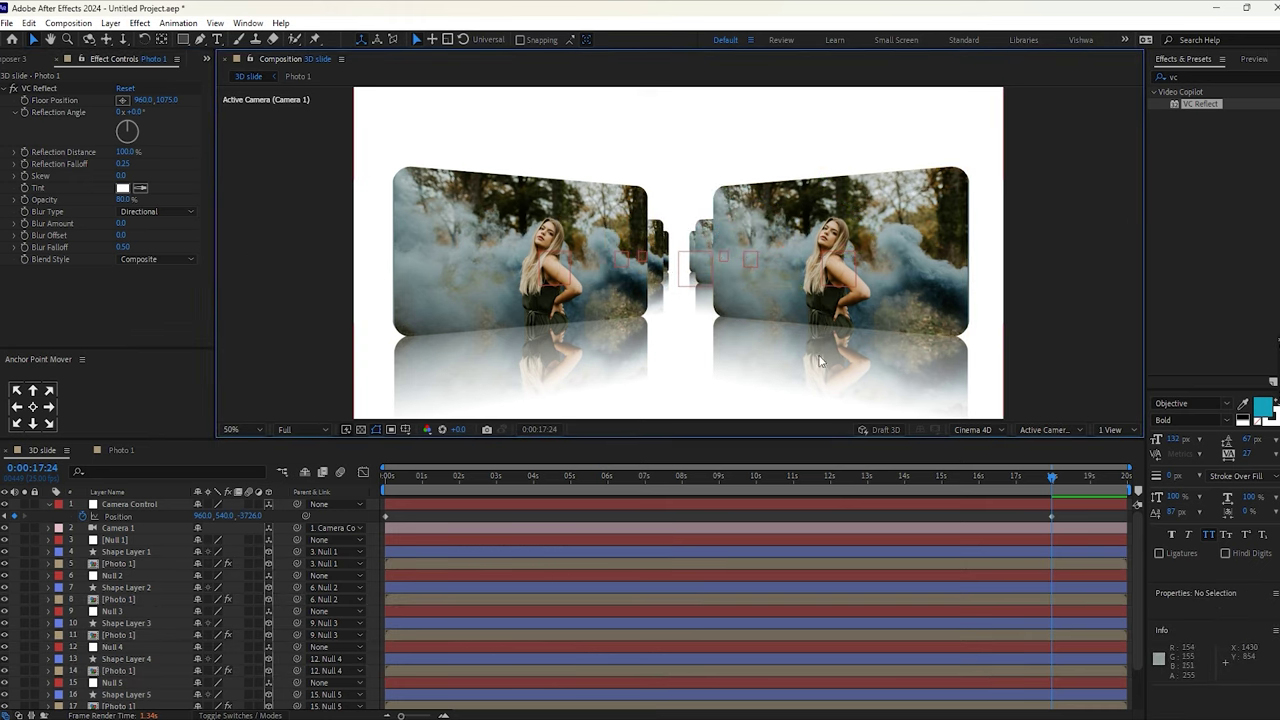
At the first frame, set the Camera Control null's position to 960, 540, 1880
{"action": "key", "text": "Home"}
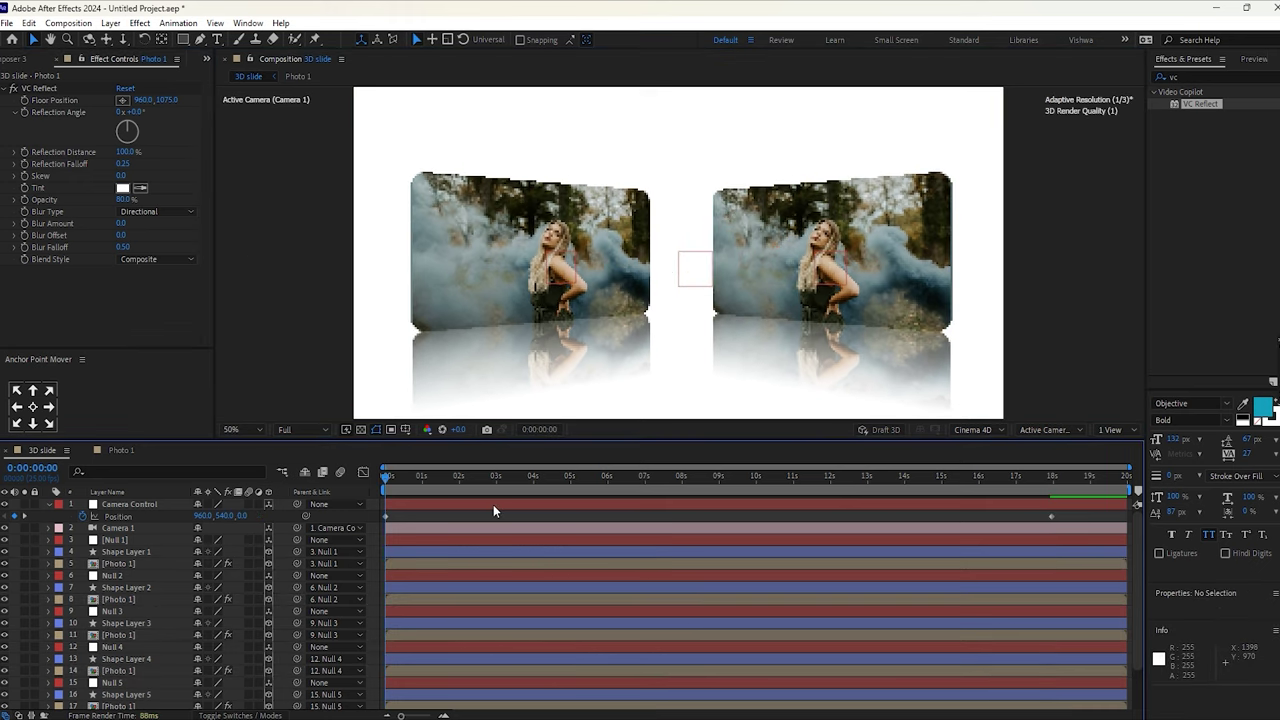
{"action": "left_click", "coordinate": [46, 505]}
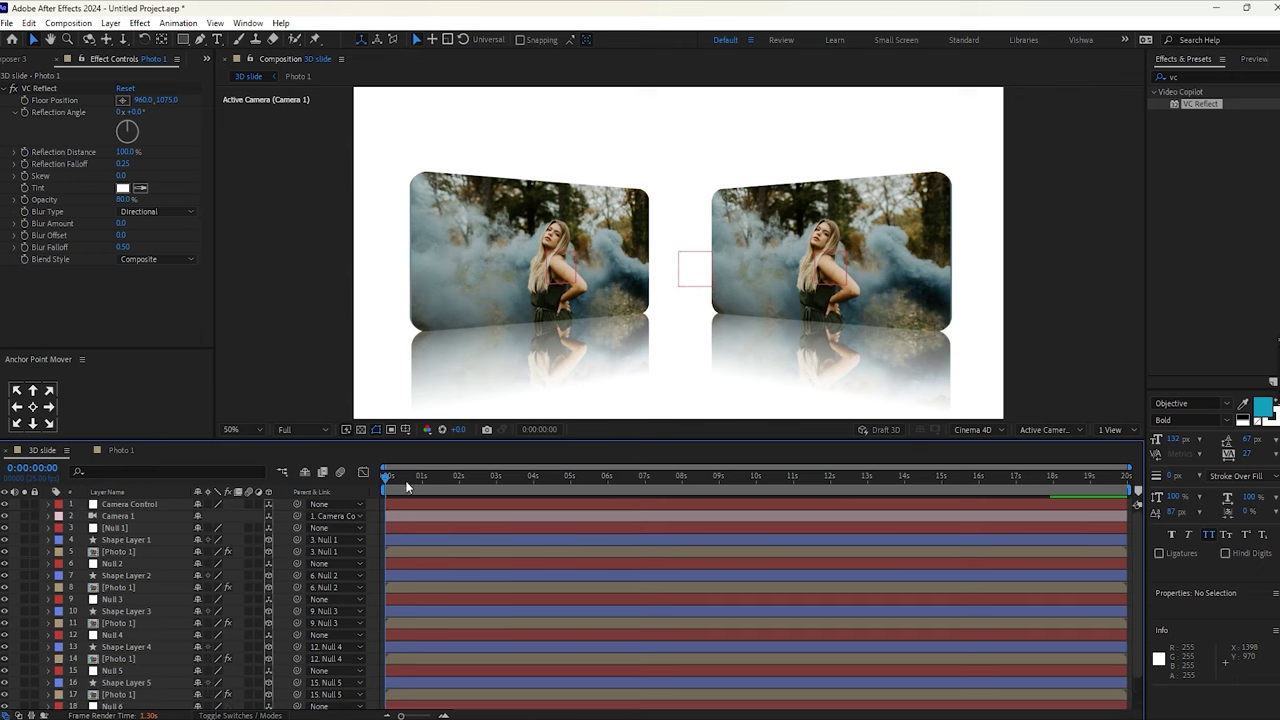
{"action": "mouse_move", "coordinate": [393, 484]}
{"action": "left_mouse_down"}
{"action": "mouse_move", "coordinate": [456, 490]}
{"action": "mouse_move", "coordinate": [376, 492]}
{"action": "left_mouse_up"}
{"action": "left_click", "coordinate": [129, 506]}
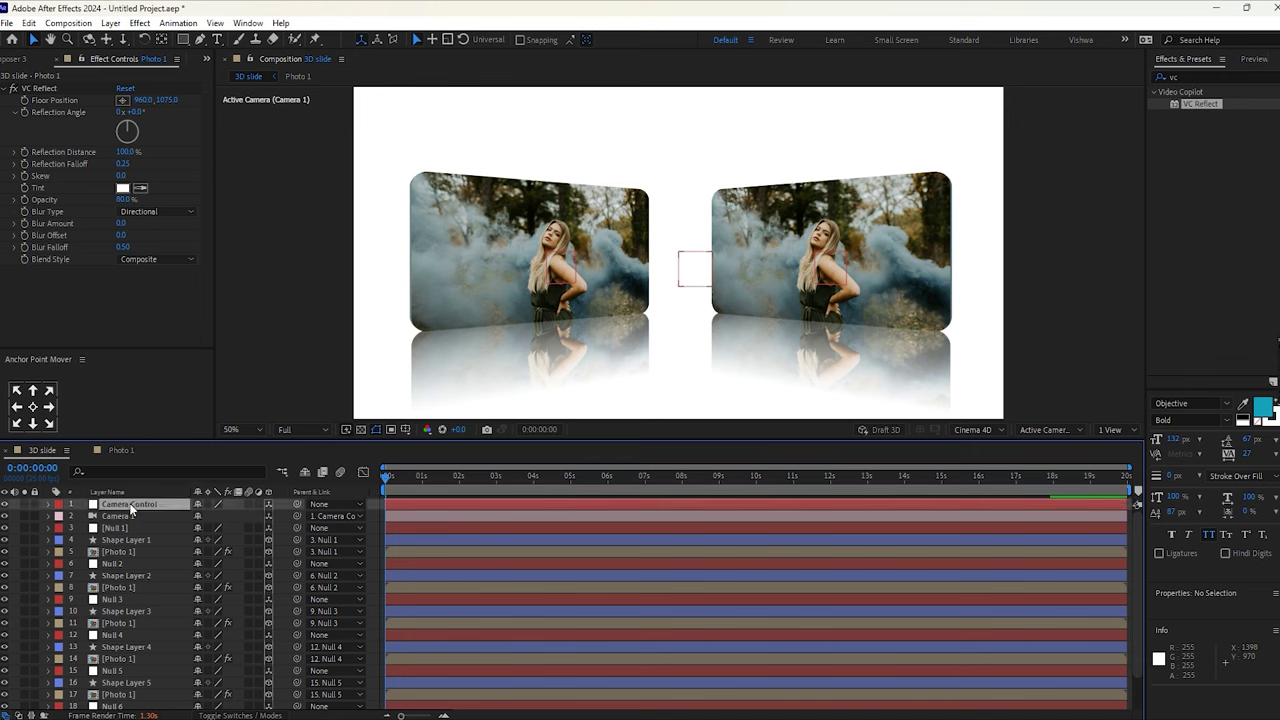
{"action": "key", "text": "p"}
{"action": "left_click_drag", "start_coordinate": [243, 518], "coordinate": [583, 541]}
{"action": "left_click", "coordinate": [290, 325]}
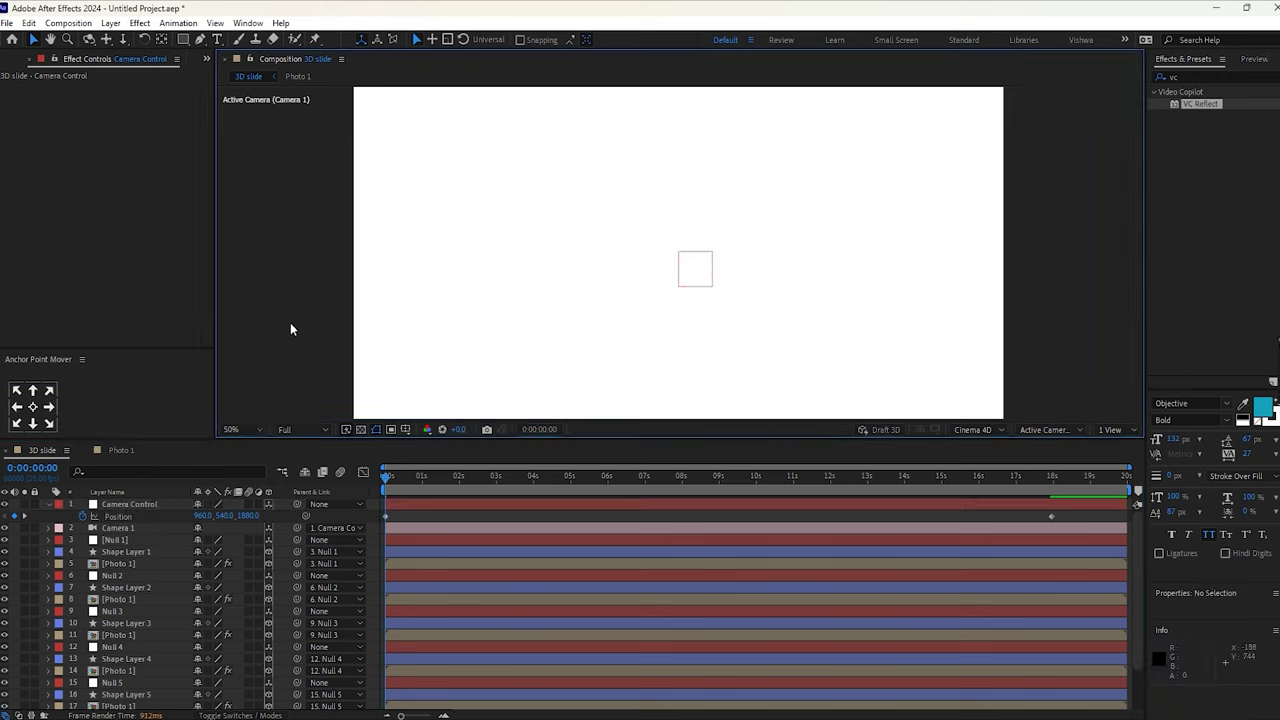
Add a two-line text layer reading "techo world" and "tutorial" and select all of its text
{"action": "left_click", "coordinate": [218, 40]}
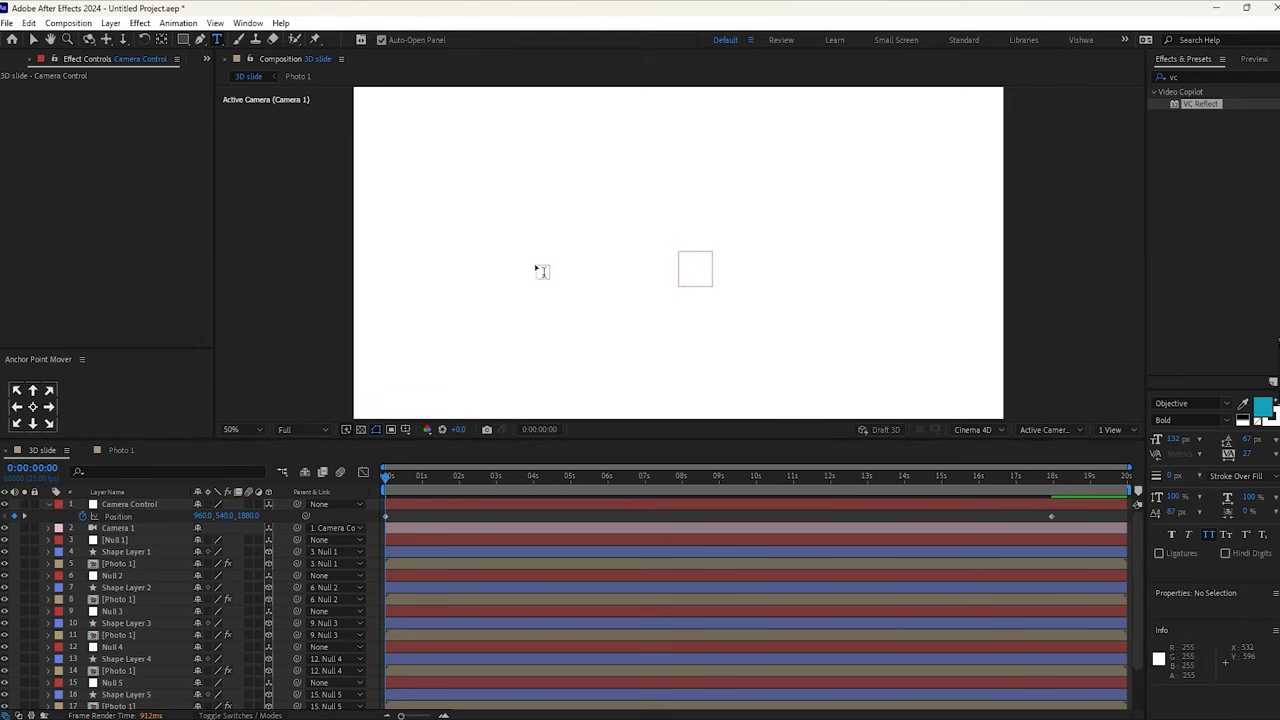
{"action": "left_click", "coordinate": [563, 250]}
{"action": "type", "text": "techo world"}
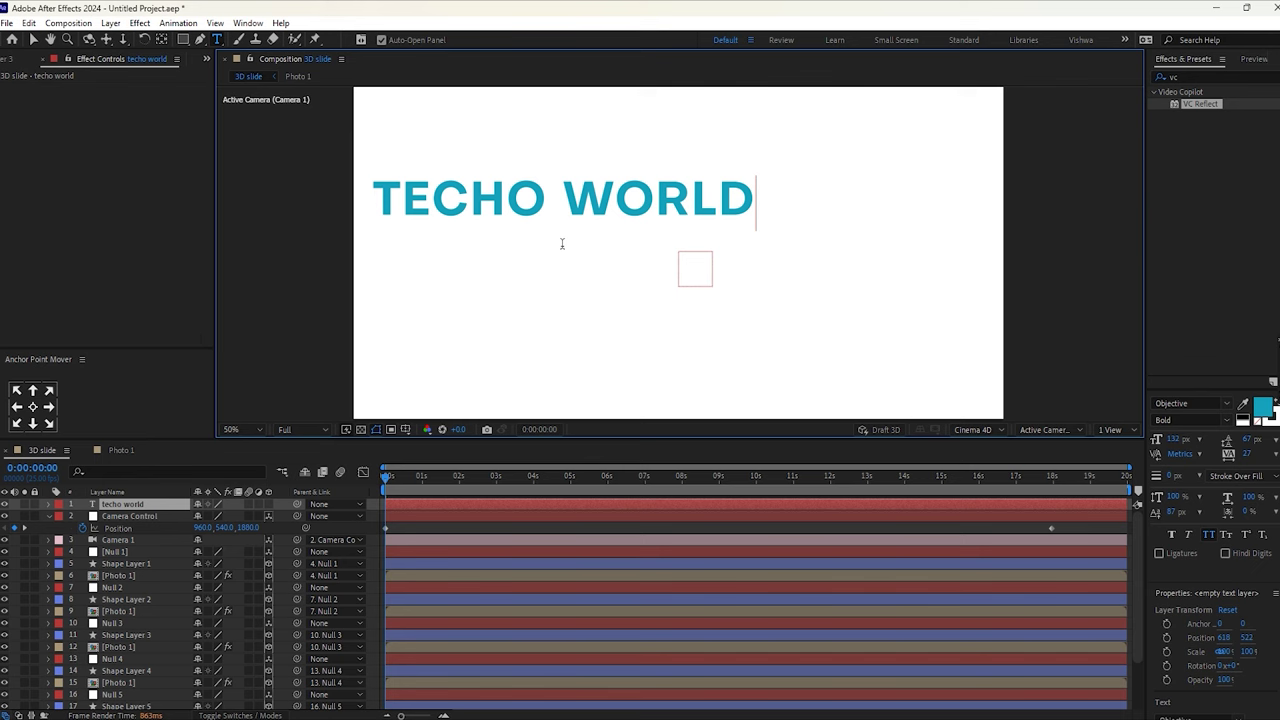
{"action": "key", "text": "Return"}
{"action": "type", "text": "tuto"}
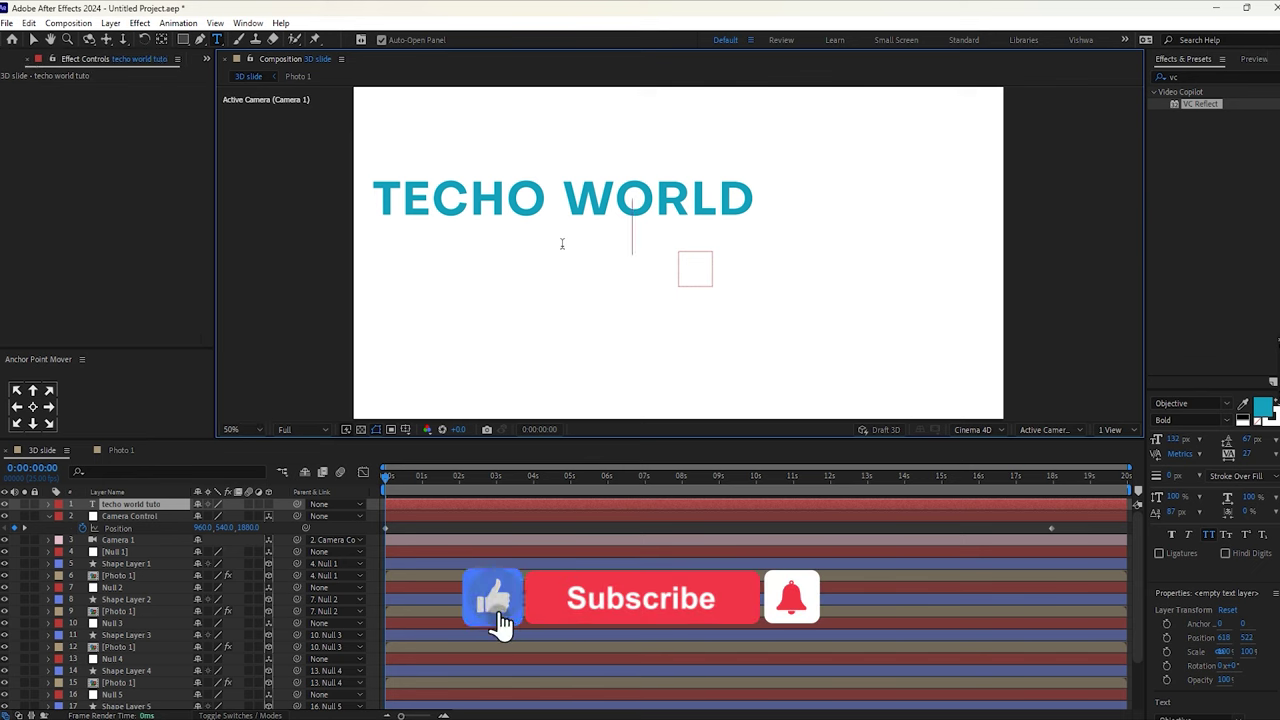
{"action": "type", "text": "rial"}
{"action": "key", "text": "ctrl+a"}
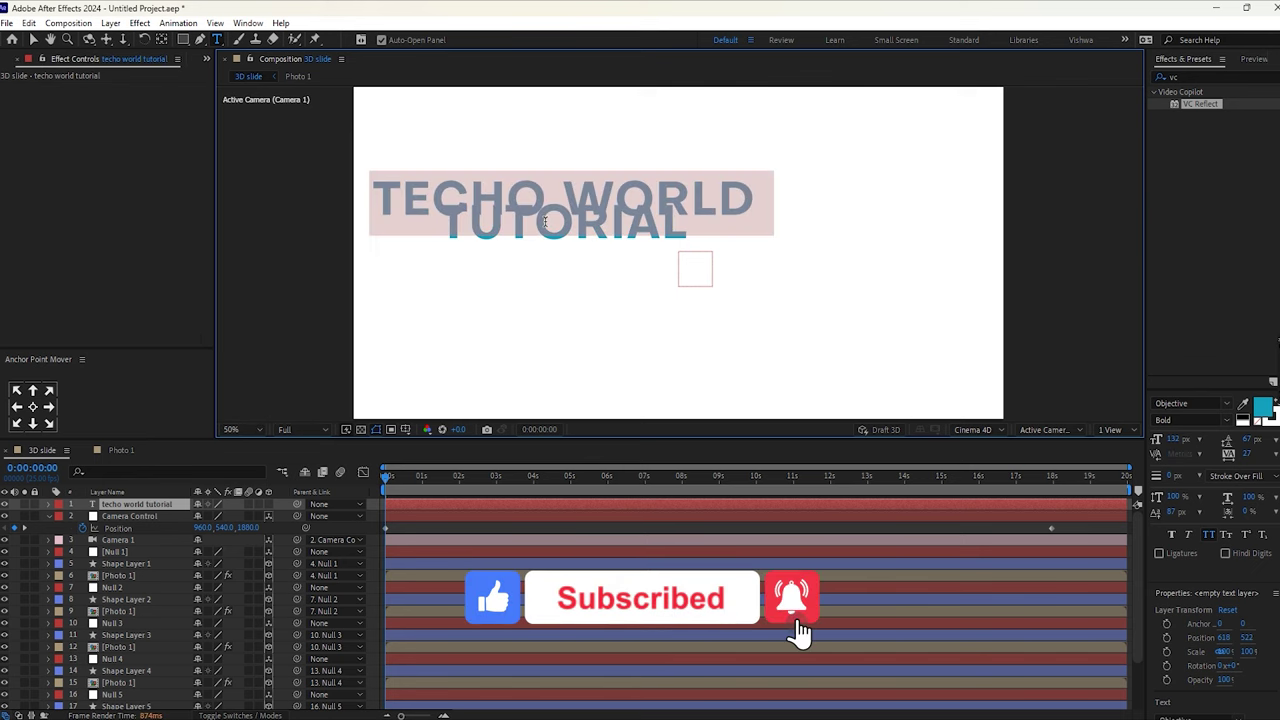
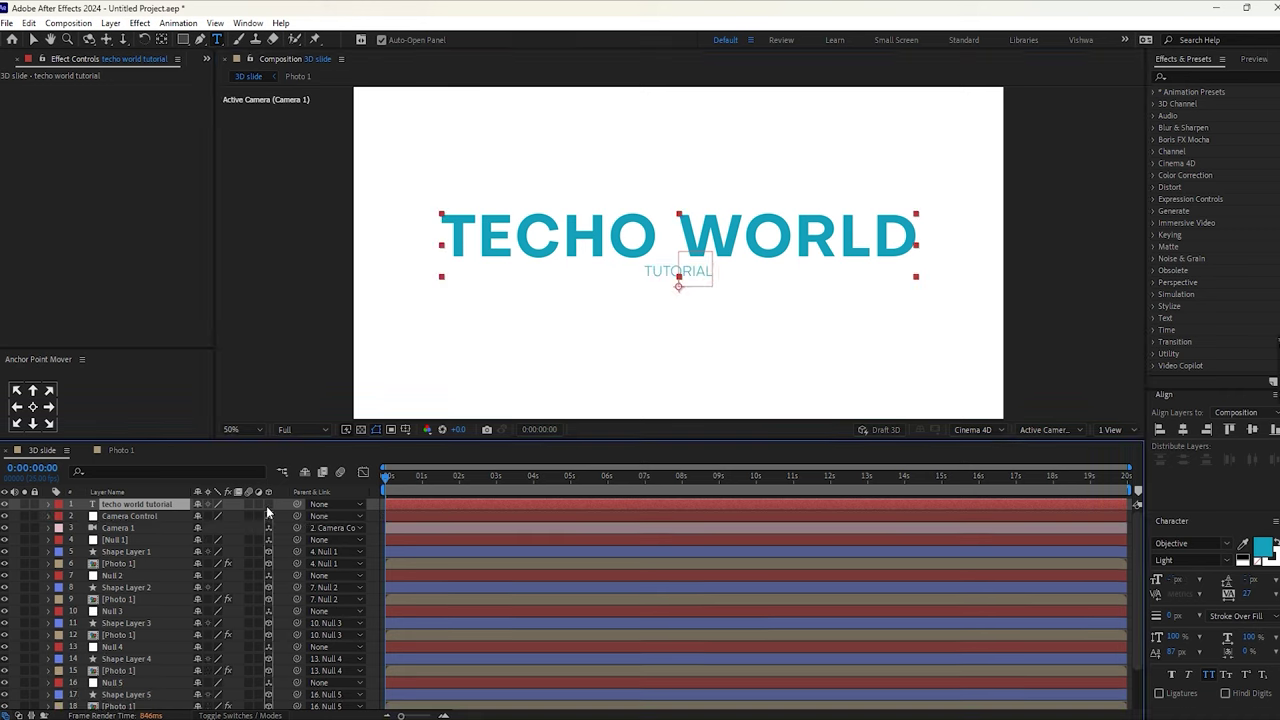
Set the tracking of the TUTORIAL line to 1000
{"action": "left_click_drag", "start_coordinate": [1243, 594], "coordinate": [1264, 594]}
{"action": "type", "text": "1000"}
{"action": "left_click", "coordinate": [862, 608]}
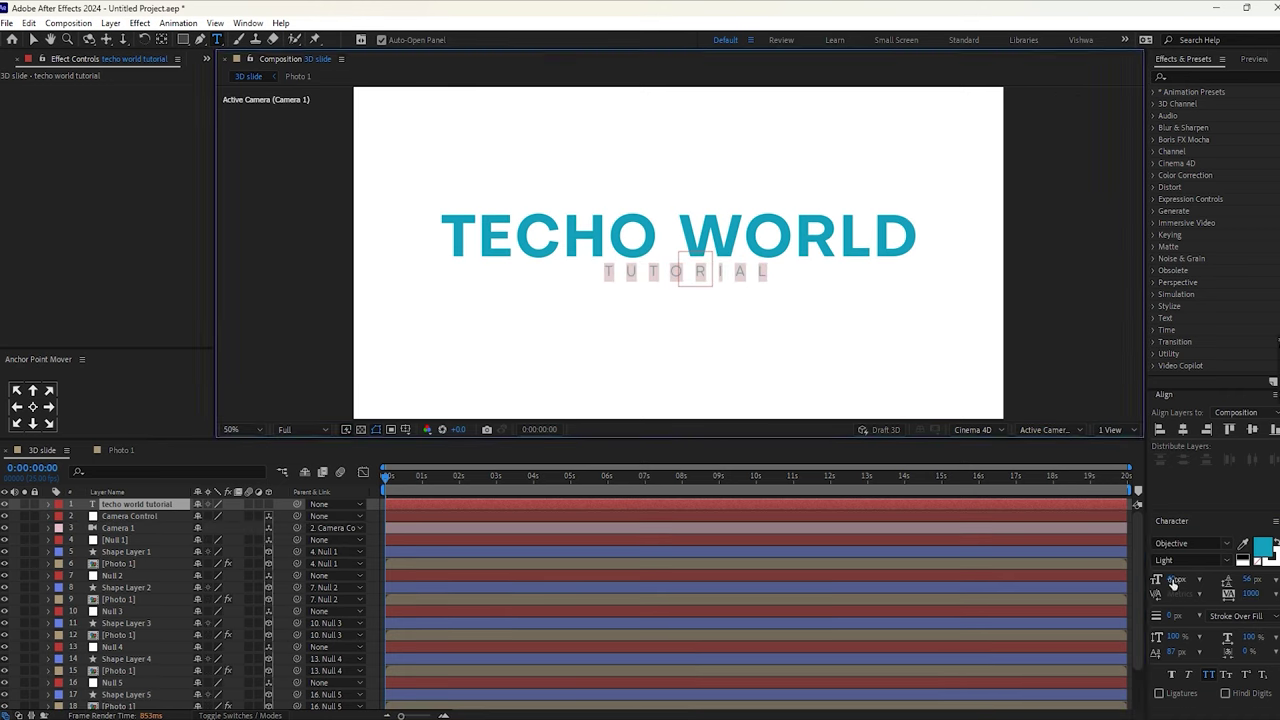
Set the font size of the TUTORIAL line to 60 px and finish editing the text
{"action": "left_click", "coordinate": [1172, 580]}
{"action": "type", "text": "80"}
{"action": "key", "text": "Return"}
{"action": "left_click", "coordinate": [1172, 580]}
{"action": "type", "text": "60"}
{"action": "left_click", "coordinate": [862, 599]}
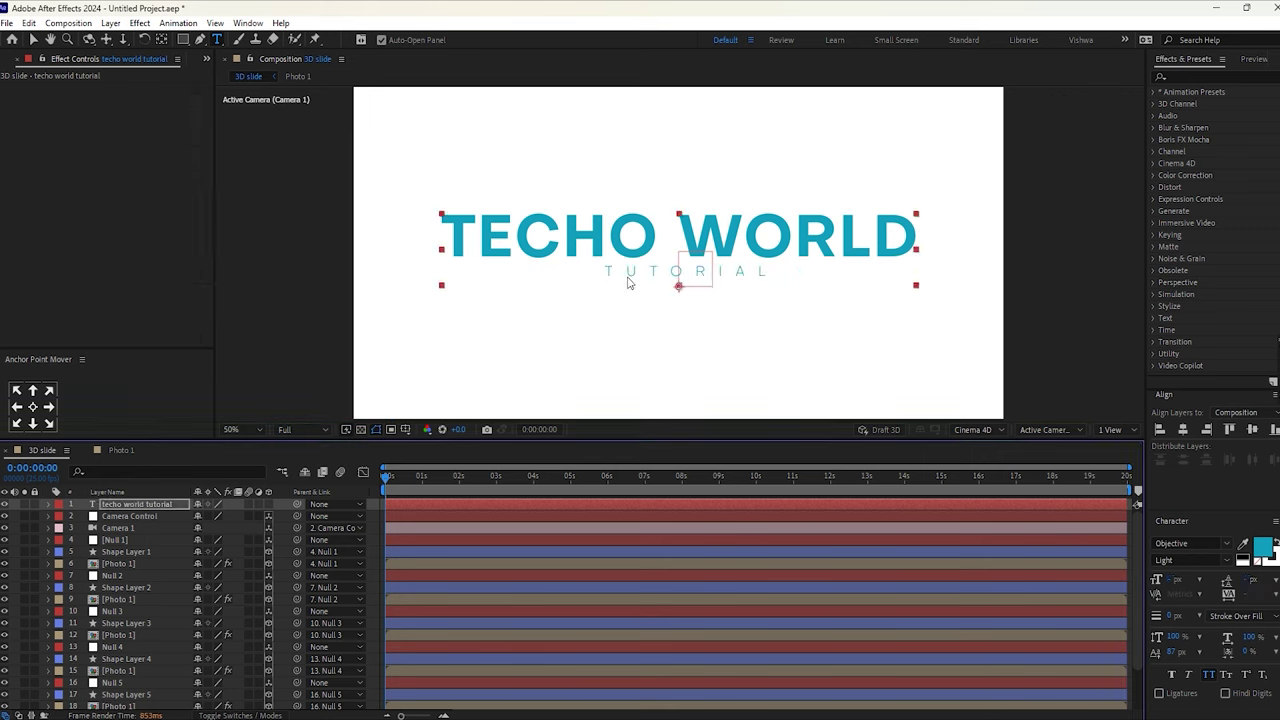
{"action": "key", "text": "ctrl+shift+z"}
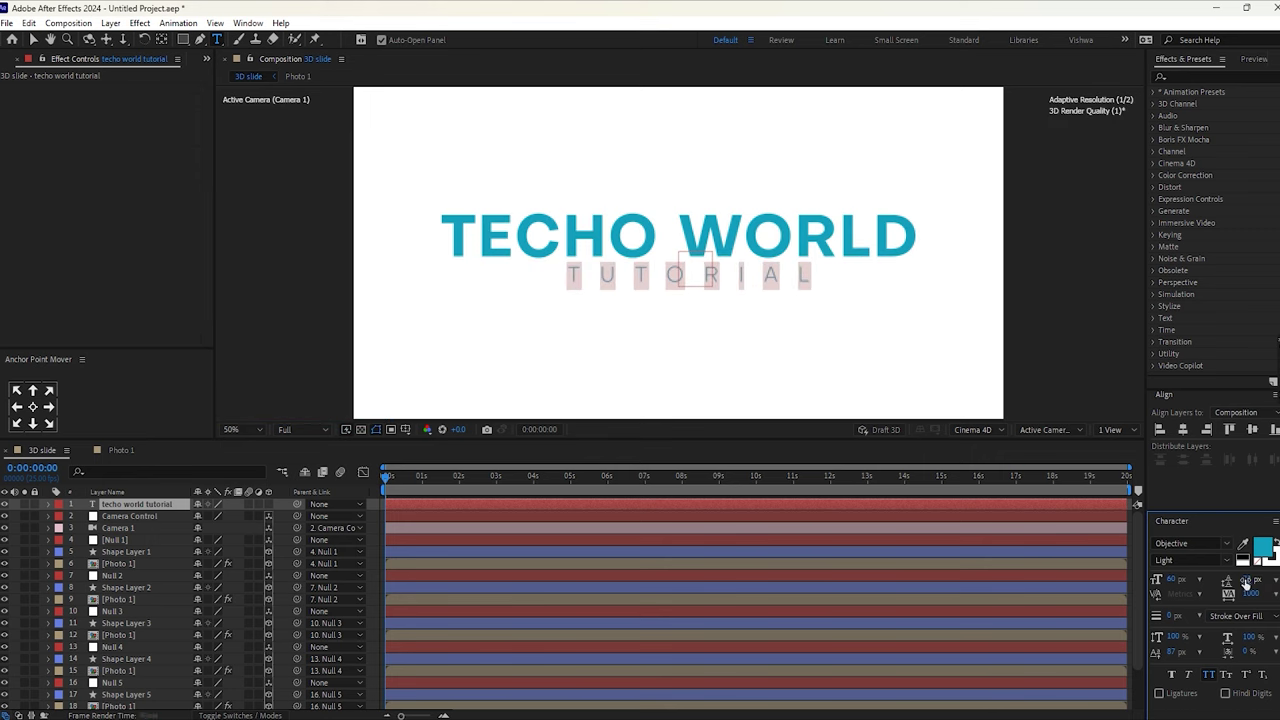
{"action": "left_click", "coordinate": [1073, 565]}
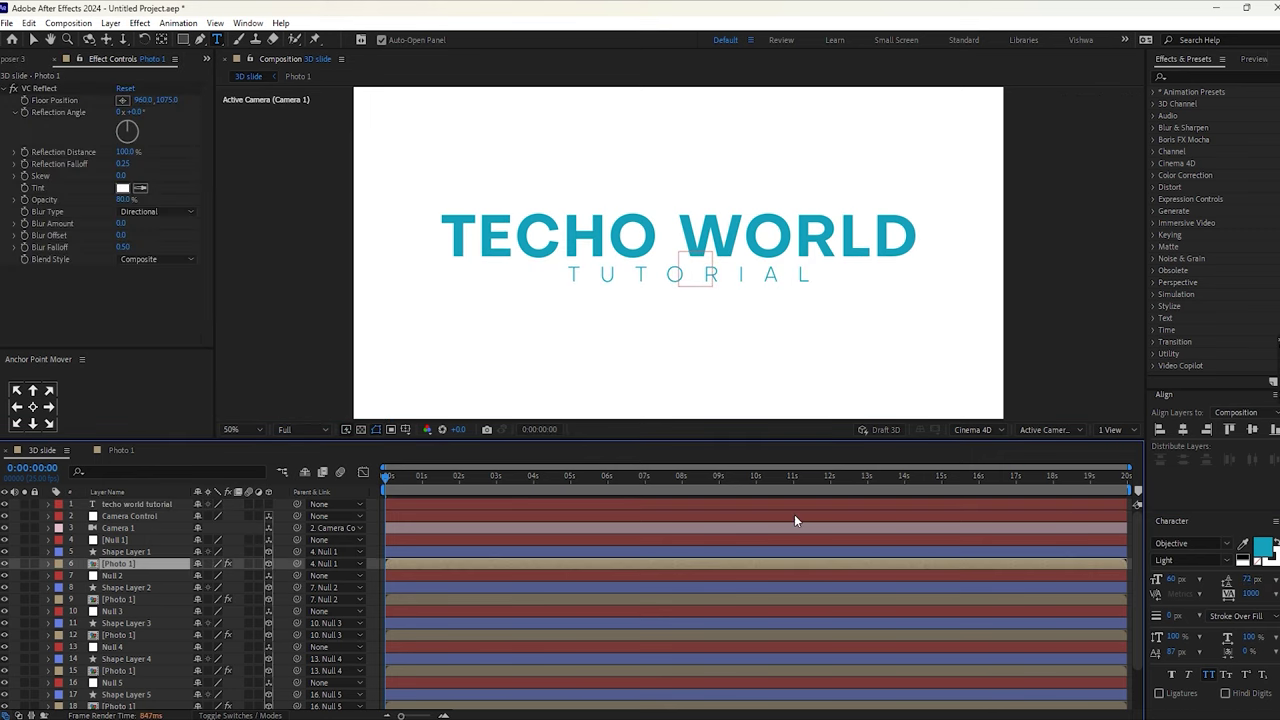
{"action": "left_click", "coordinate": [33, 39]}
{"action": "left_click", "coordinate": [107, 300]}
{"action": "left_click", "coordinate": [266, 329]}
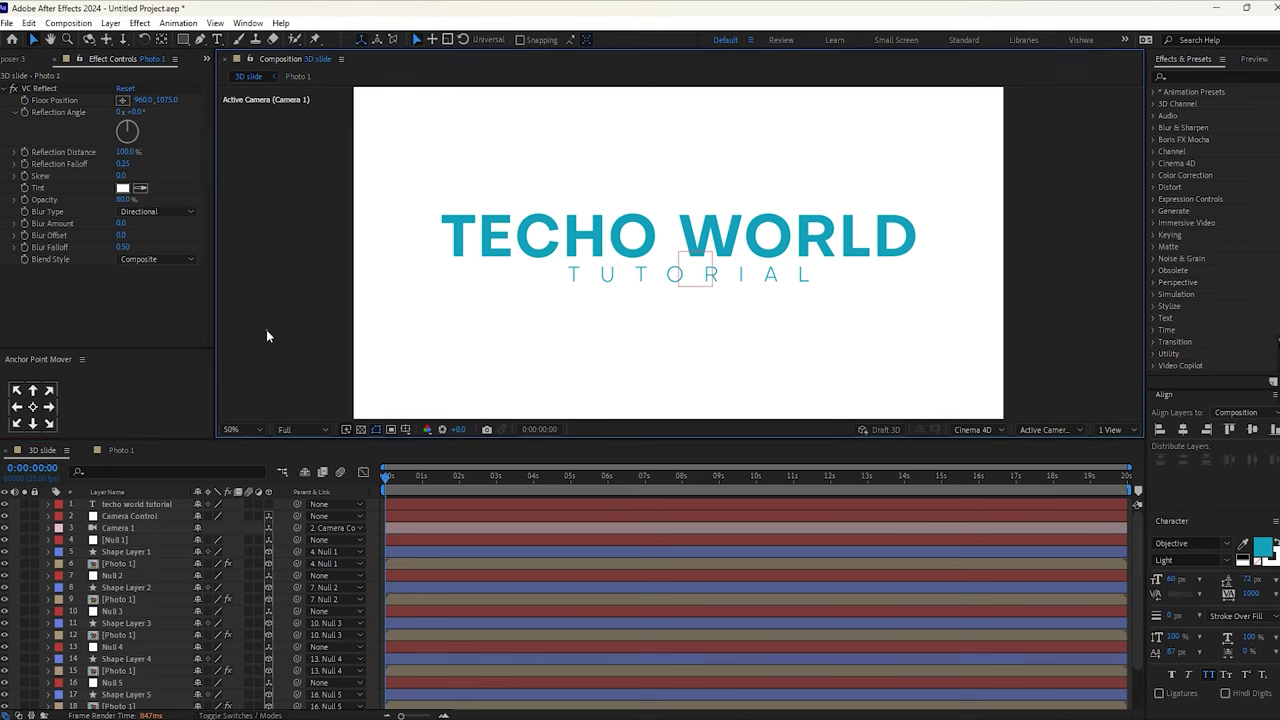
Make the title text layer 3D and place it below Camera 1 in the layer stack
{"action": "left_click", "coordinate": [150, 503]}
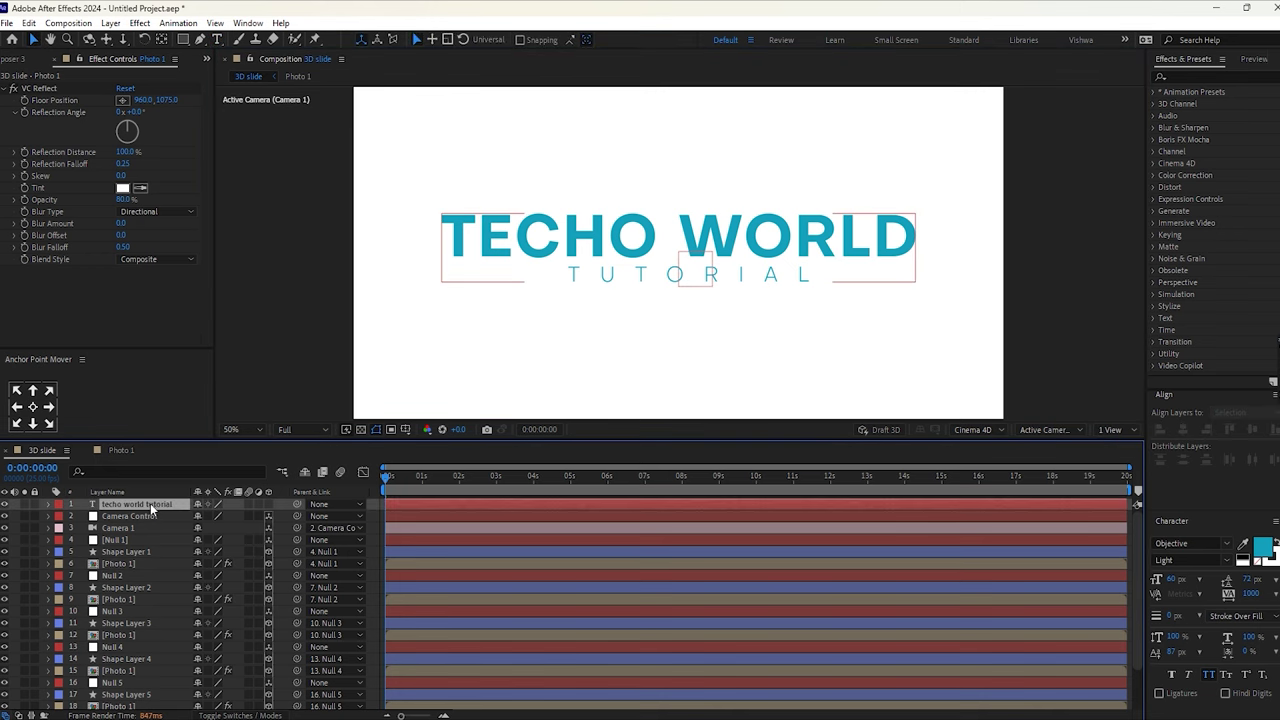
{"action": "left_click", "coordinate": [269, 505]}
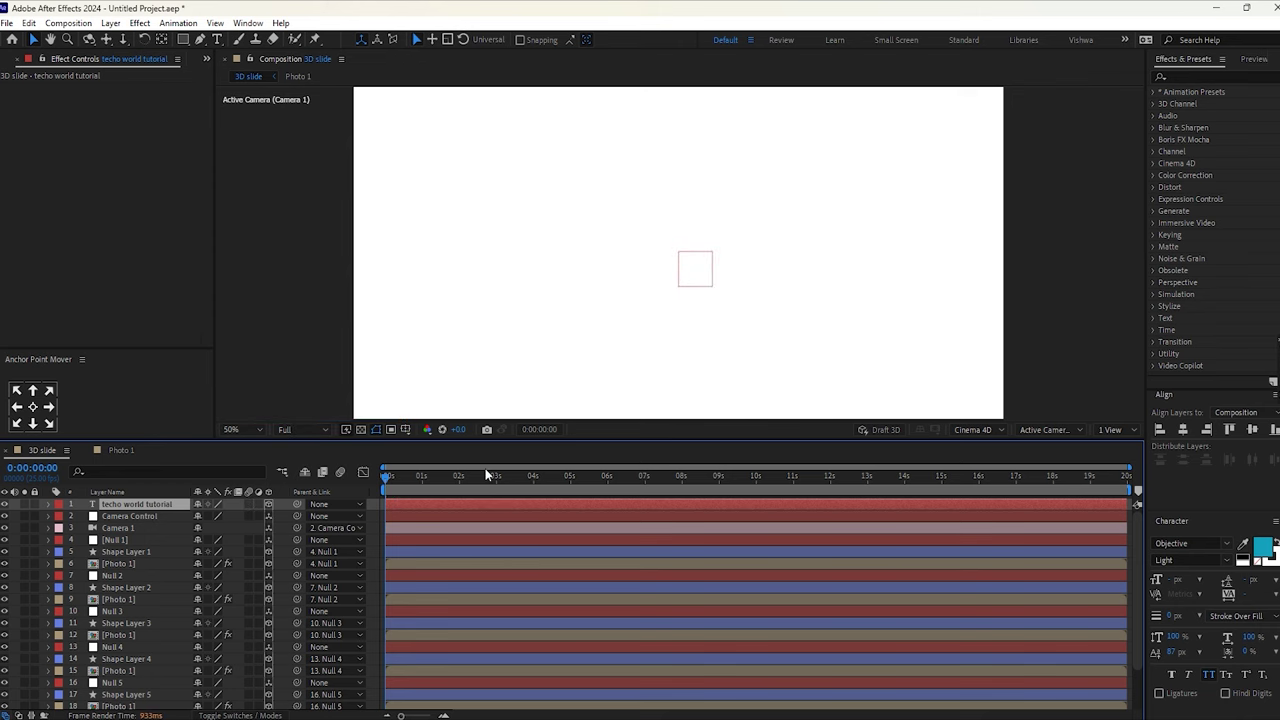
{"action": "scroll", "coordinate": [748, 292], "scroll_direction": "down", "scroll_amount": 6}
{"action": "scroll", "coordinate": [746, 290], "scroll_direction": "up", "scroll_amount": 6}
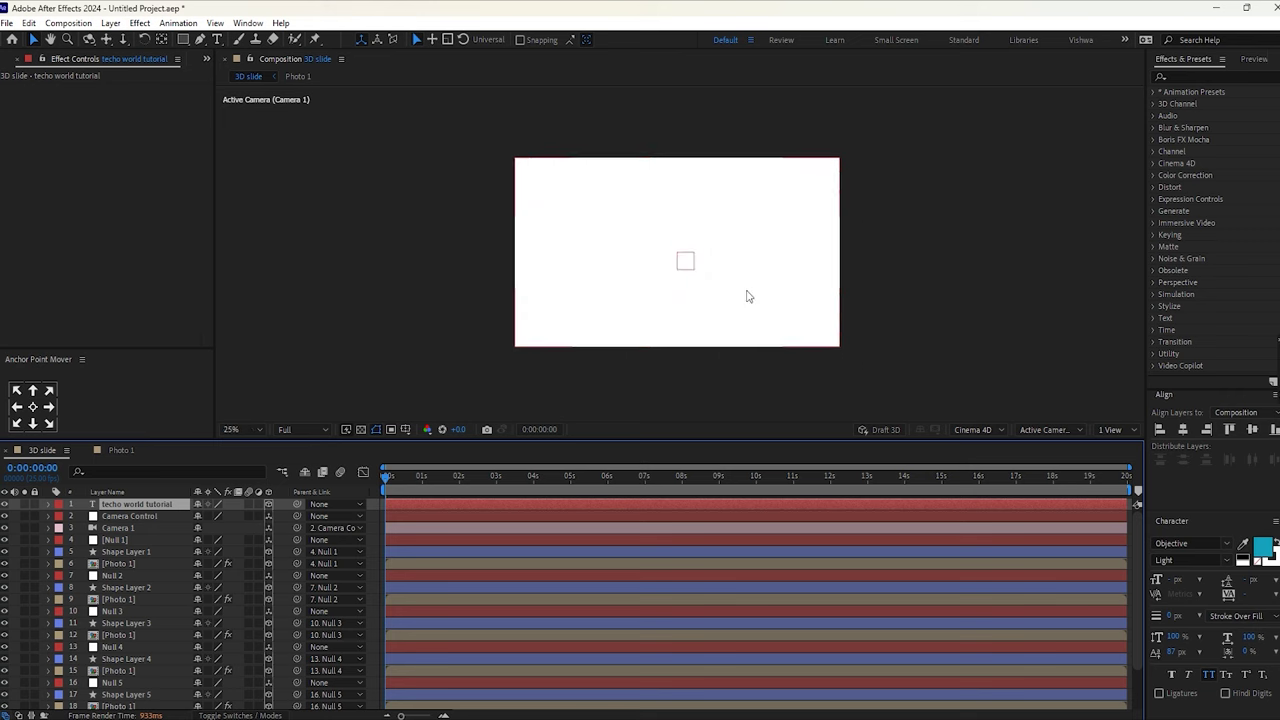
{"action": "mouse_move", "coordinate": [148, 510]}
{"action": "left_mouse_down"}
{"action": "mouse_move", "coordinate": [142, 545]}
{"action": "mouse_move", "coordinate": [144, 534]}
{"action": "left_mouse_up"}
Show the composition in two views, with a zoomed-out Top view beside the active camera, keeping the title text layer selected
{"action": "left_click", "coordinate": [1104, 427]}
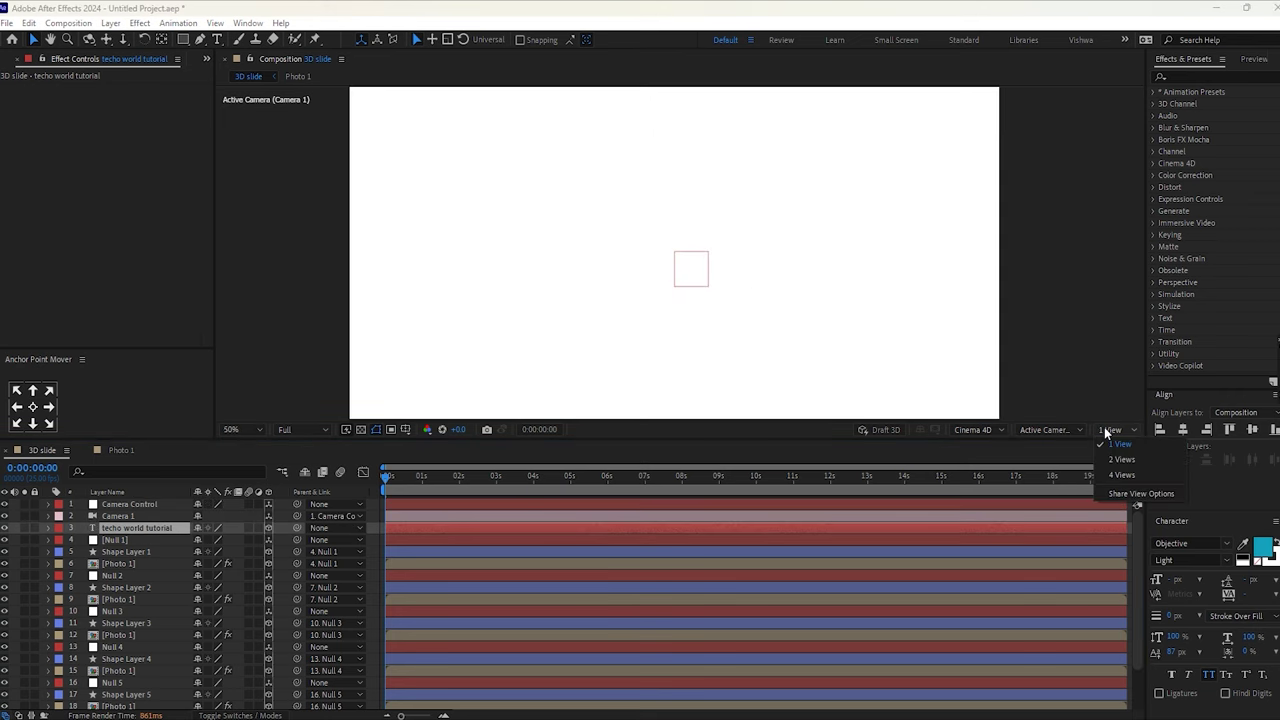
{"action": "left_click", "coordinate": [1114, 457]}
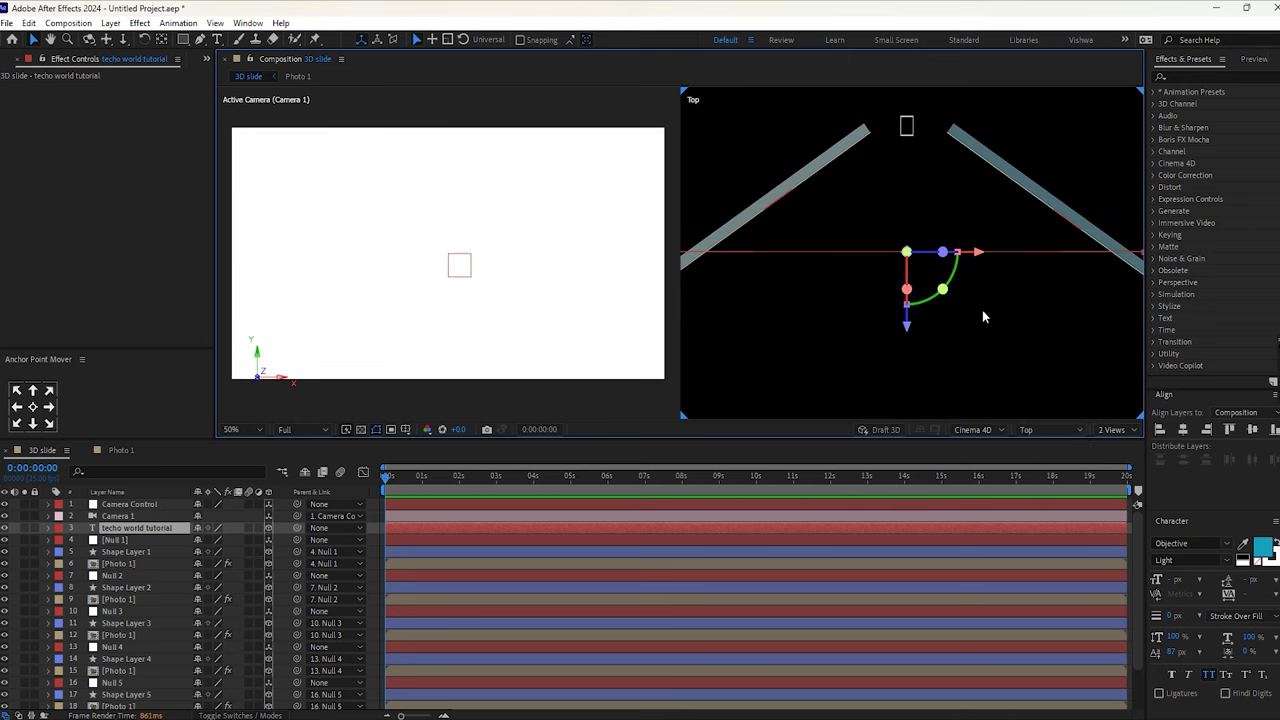
{"action": "scroll", "coordinate": [983, 316], "scroll_direction": "down", "scroll_amount": 1}
{"action": "scroll", "coordinate": [983, 316], "scroll_direction": "down", "scroll_amount": 1}
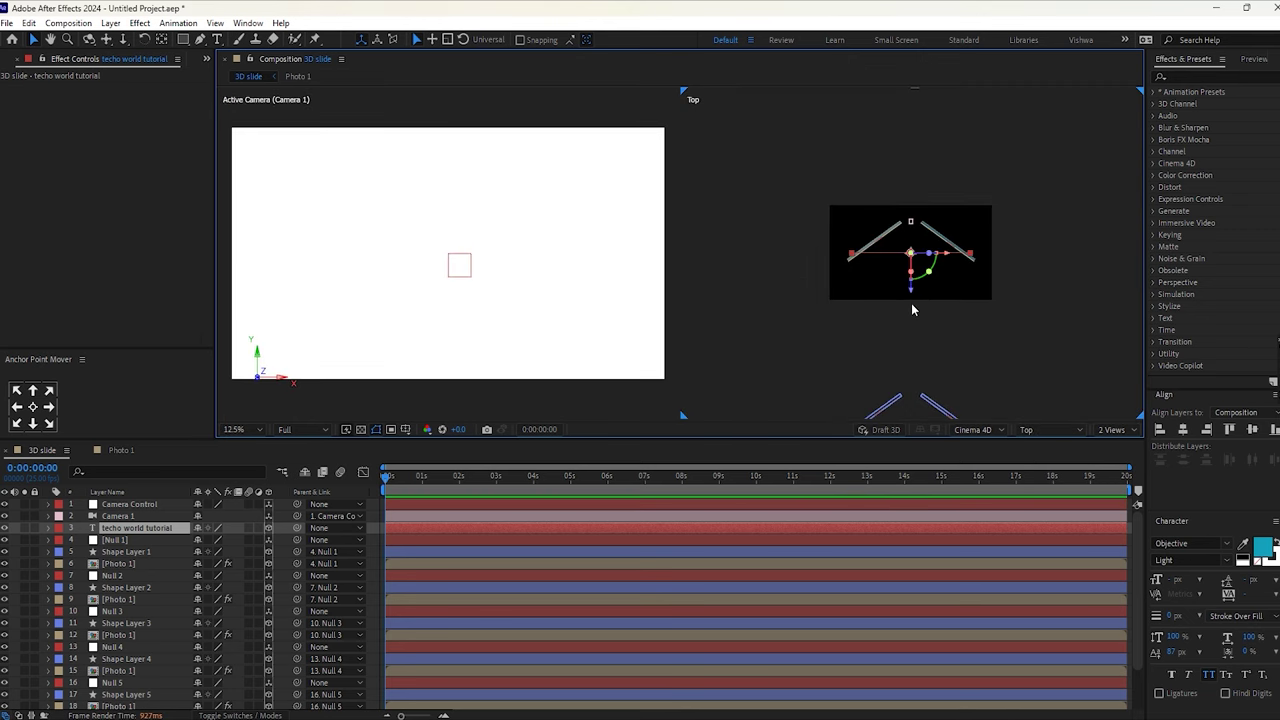
{"action": "left_click", "coordinate": [162, 525]}
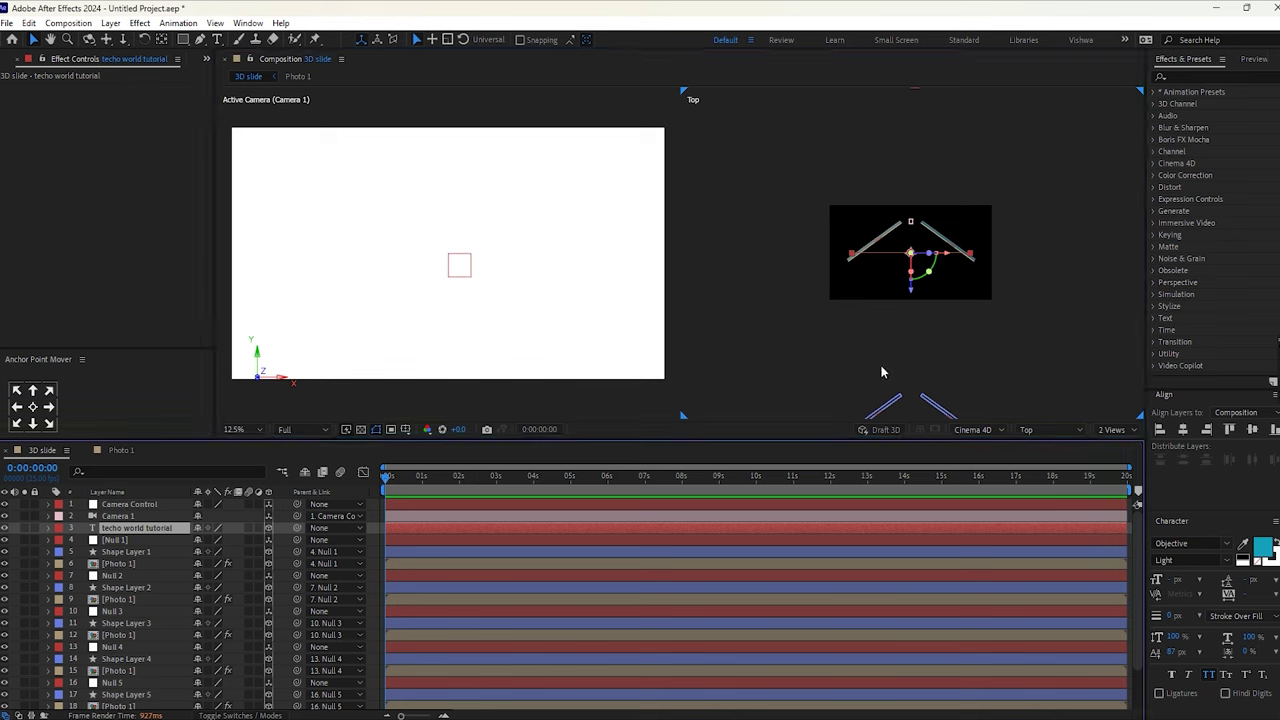
Move the title text layer back in depth until it sits behind the first photo pair and fits the active camera frame
{"action": "scroll", "coordinate": [898, 346], "scroll_direction": "down", "scroll_amount": 5}
{"action": "scroll", "coordinate": [898, 346], "scroll_direction": "up", "scroll_amount": 5}
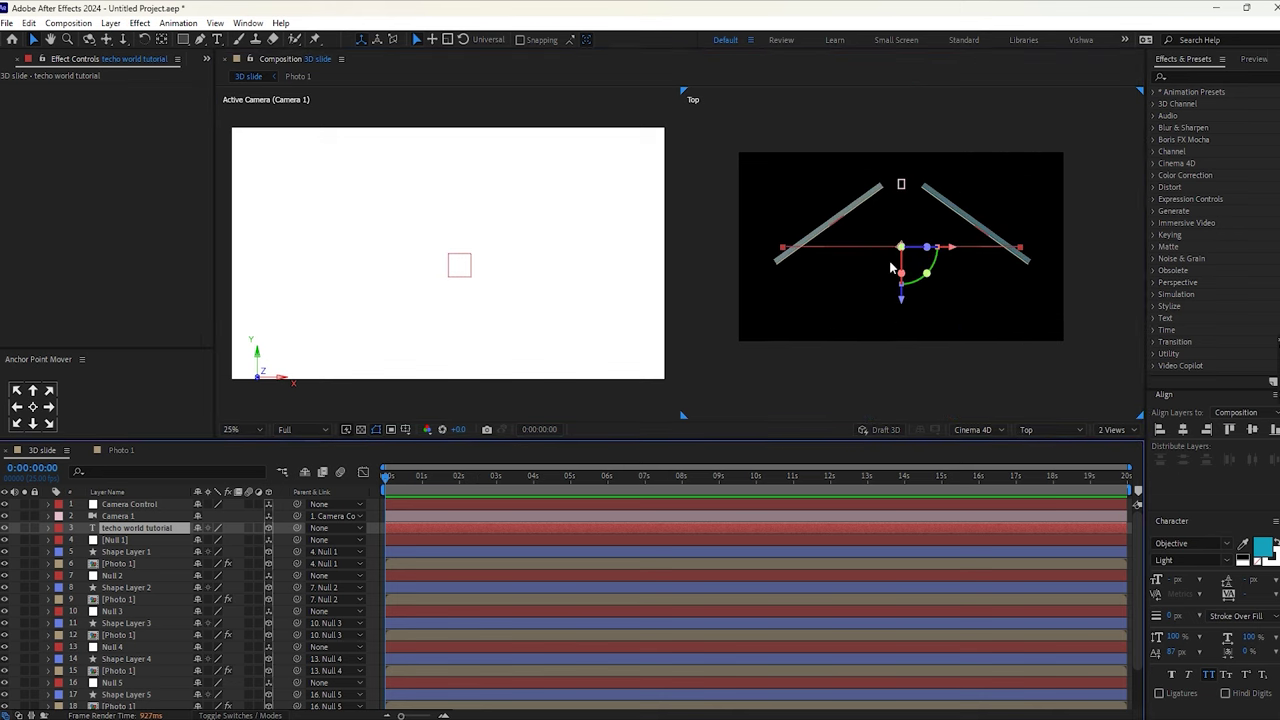
{"action": "scroll", "coordinate": [585, 278], "scroll_direction": "down", "scroll_amount": 5}
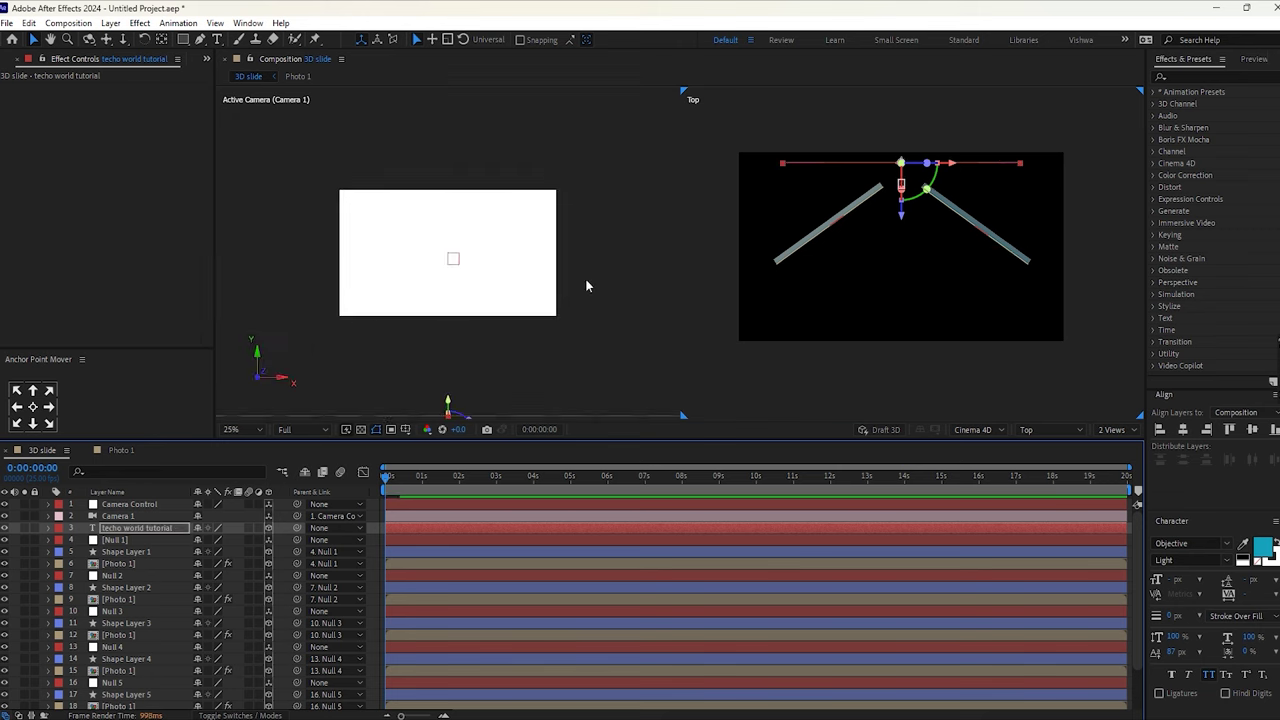
{"action": "key", "text": "shift+Up"}
{"action": "key", "text": "shift+Up"}
{"action": "key", "text": "shift+Up"}
{"action": "key", "text": "shift+Up"}
{"action": "key", "text": "shift+Up"}
{"action": "key", "text": "shift+Up"}
{"action": "key", "text": "shift+Up"}
{"action": "key", "text": "shift+Up"}
{"action": "key", "text": "shift+Up"}
{"action": "key", "text": "shift+Up"}
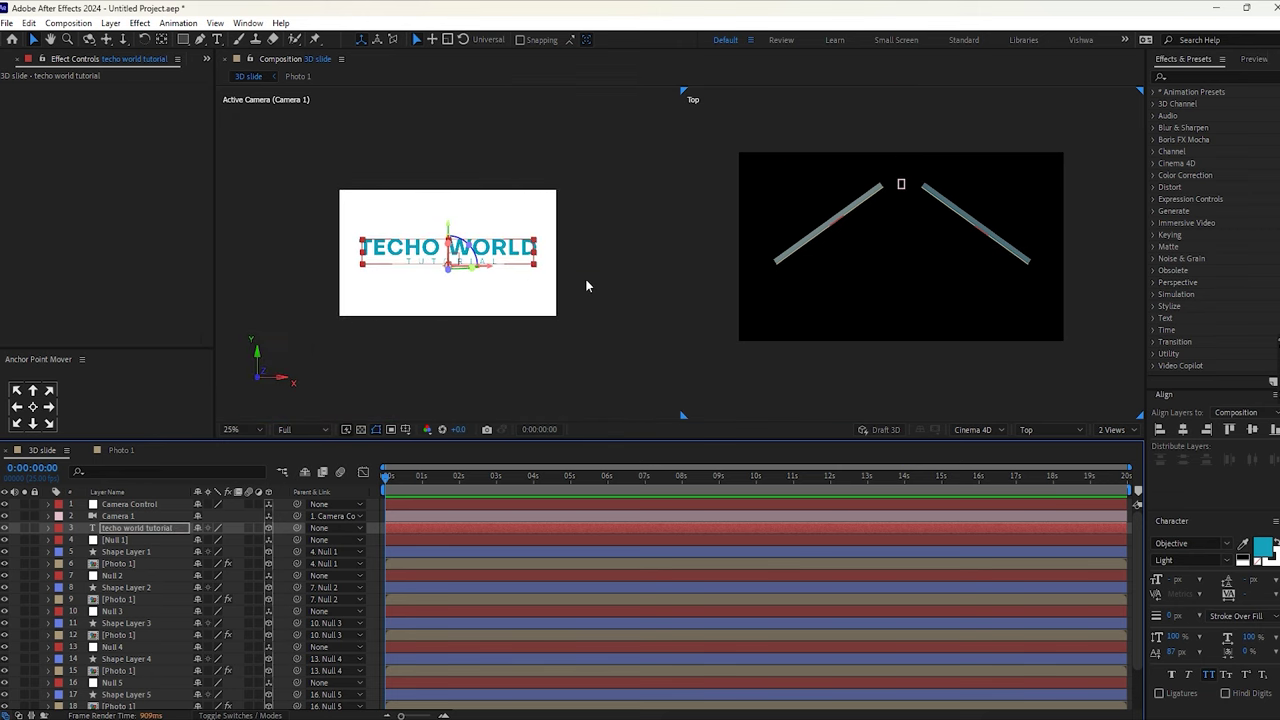
Fit the active camera view to its viewer and zoom the Top view out to 8.3%, leaving the title deselected
{"action": "left_click", "coordinate": [230, 431]}
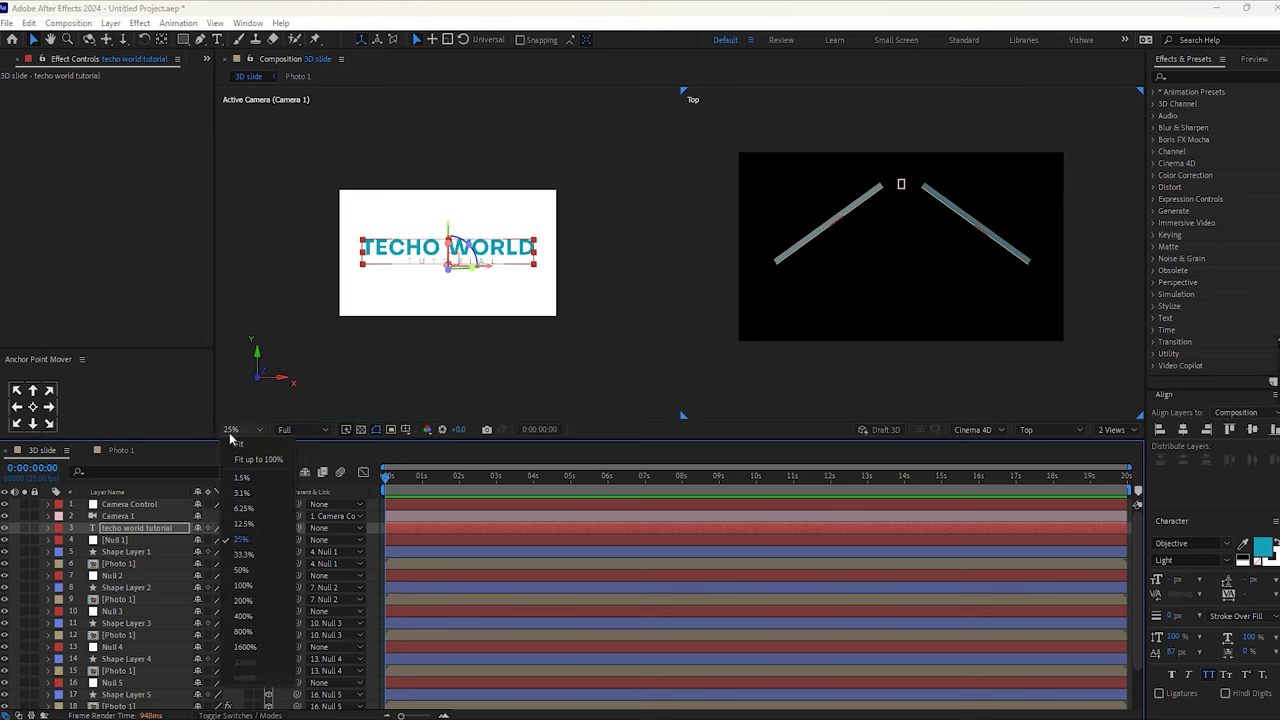
{"action": "left_click", "coordinate": [238, 444]}
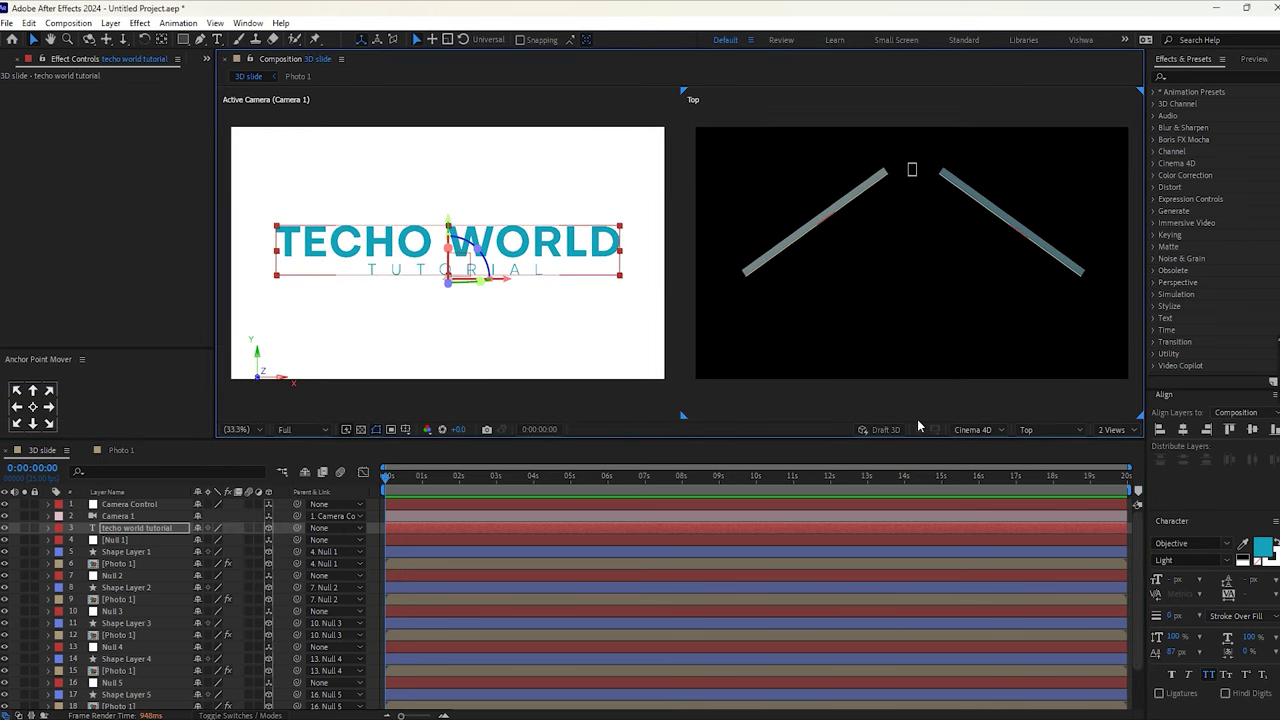
{"action": "scroll", "coordinate": [915, 290], "scroll_direction": "down", "scroll_amount": 4}
{"action": "left_click", "coordinate": [1003, 328]}
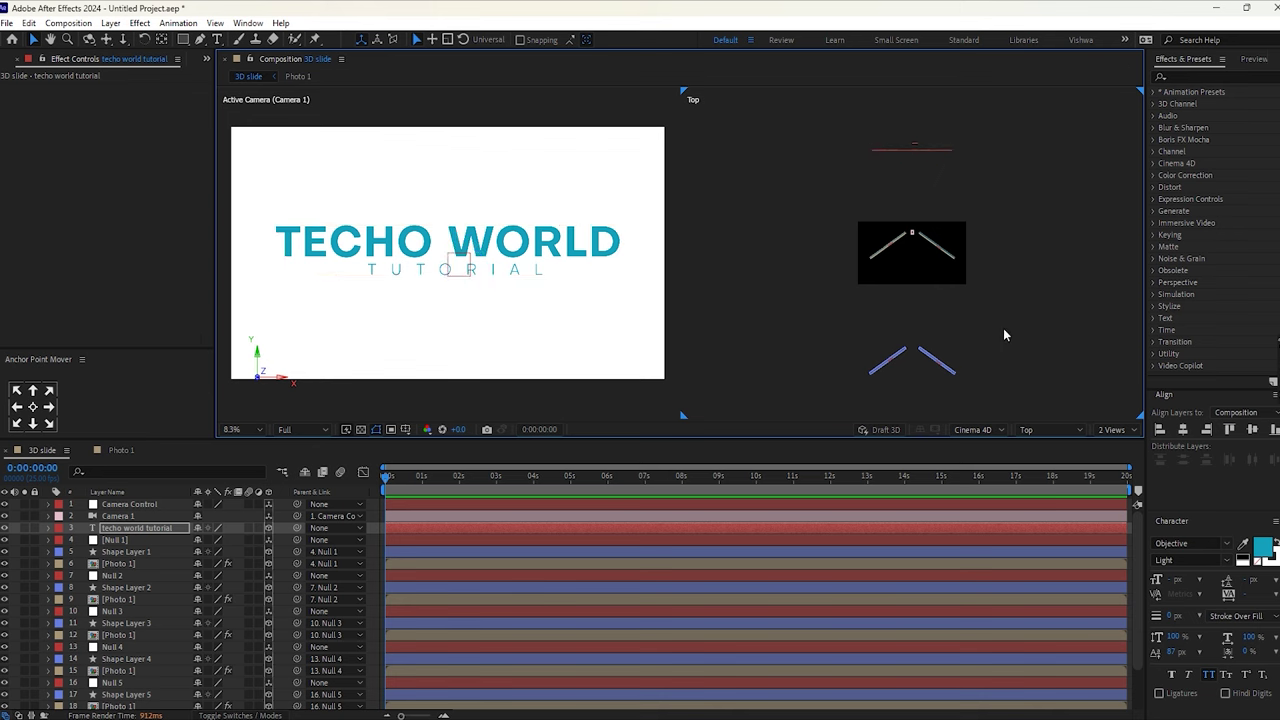
Pre-compose the title text layer as a new composition named Text and make the resulting layer 3D
{"action": "left_click", "coordinate": [122, 530]}
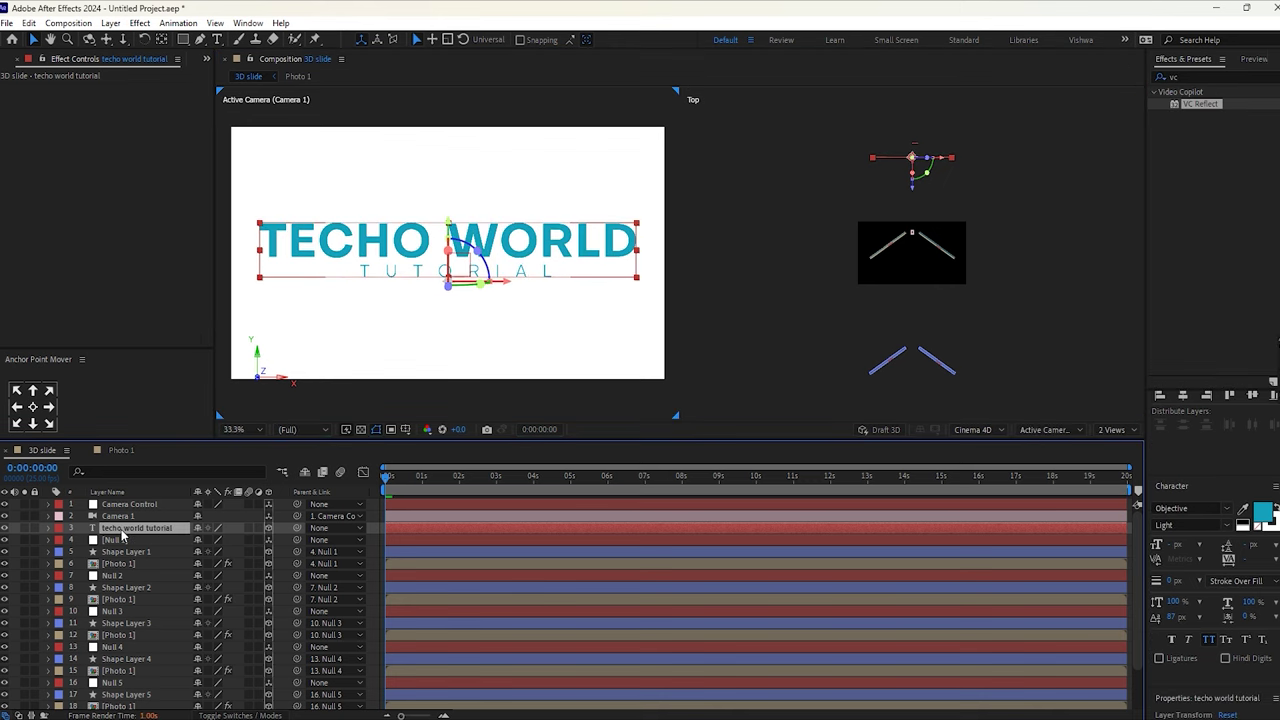
{"action": "right_click", "coordinate": [122, 530]}
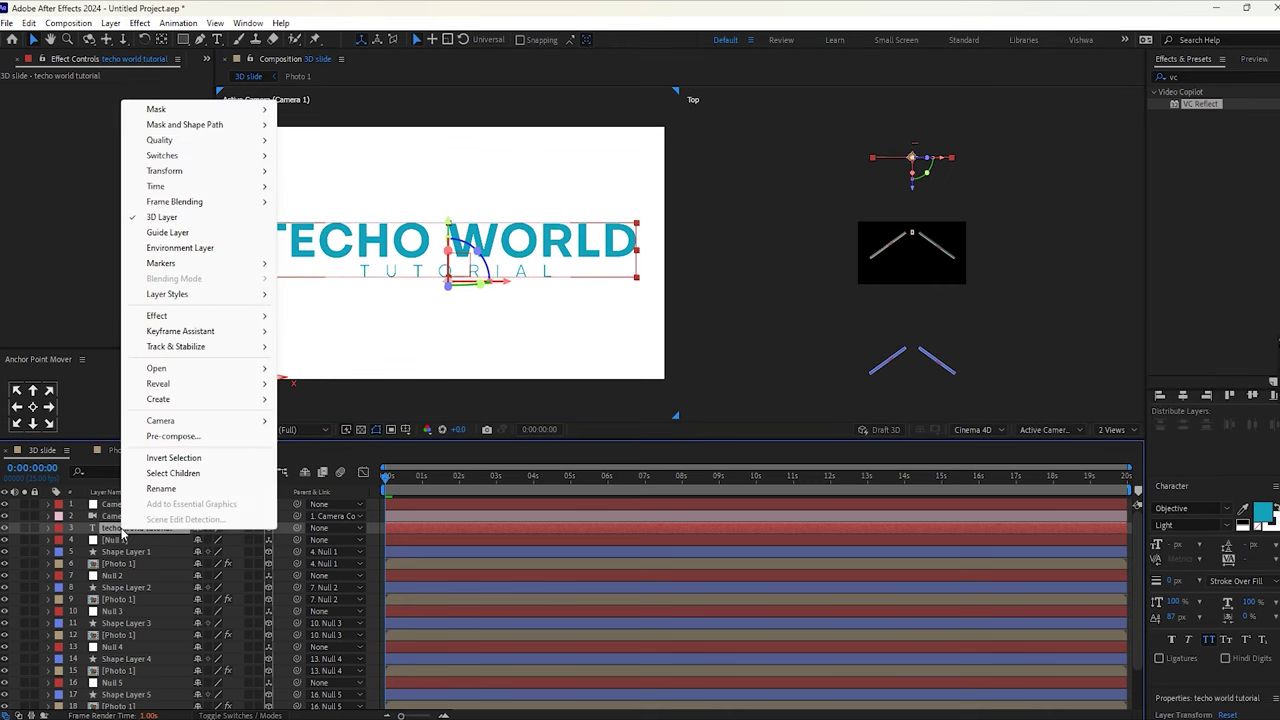
{"action": "left_click", "coordinate": [160, 437]}
{"action": "type", "text": "Text"}
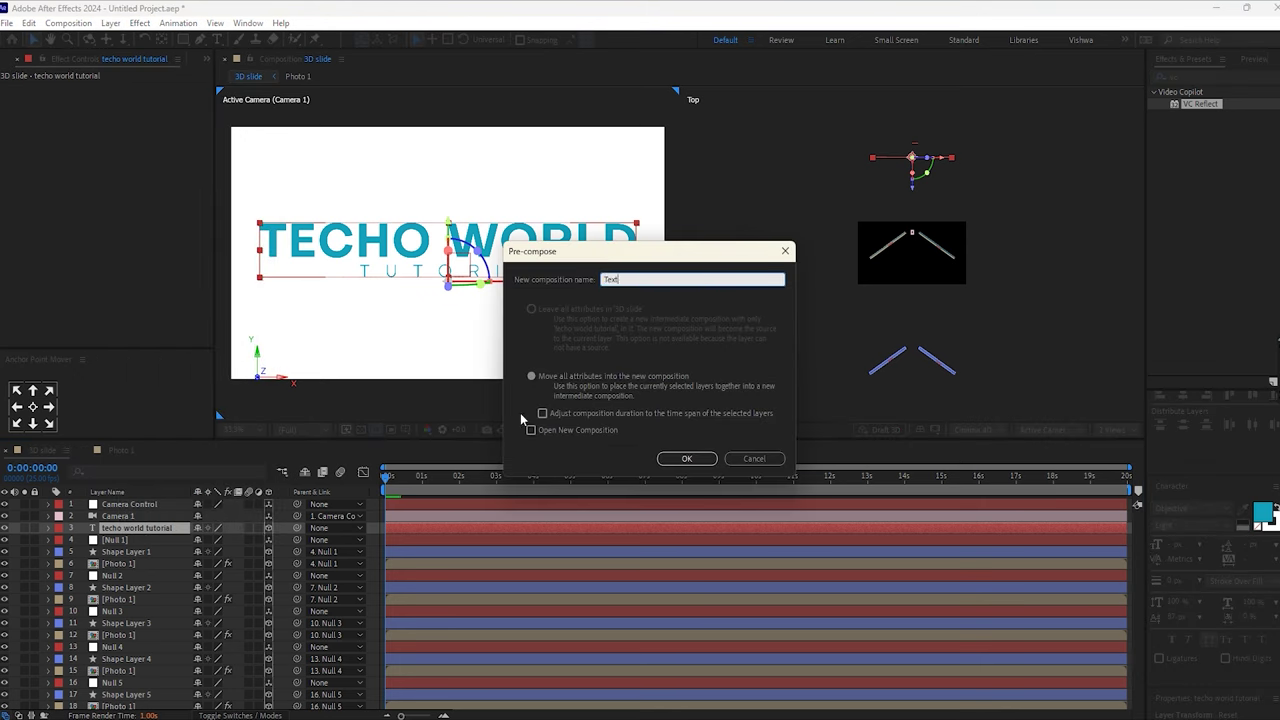
{"action": "key", "text": "Return"}
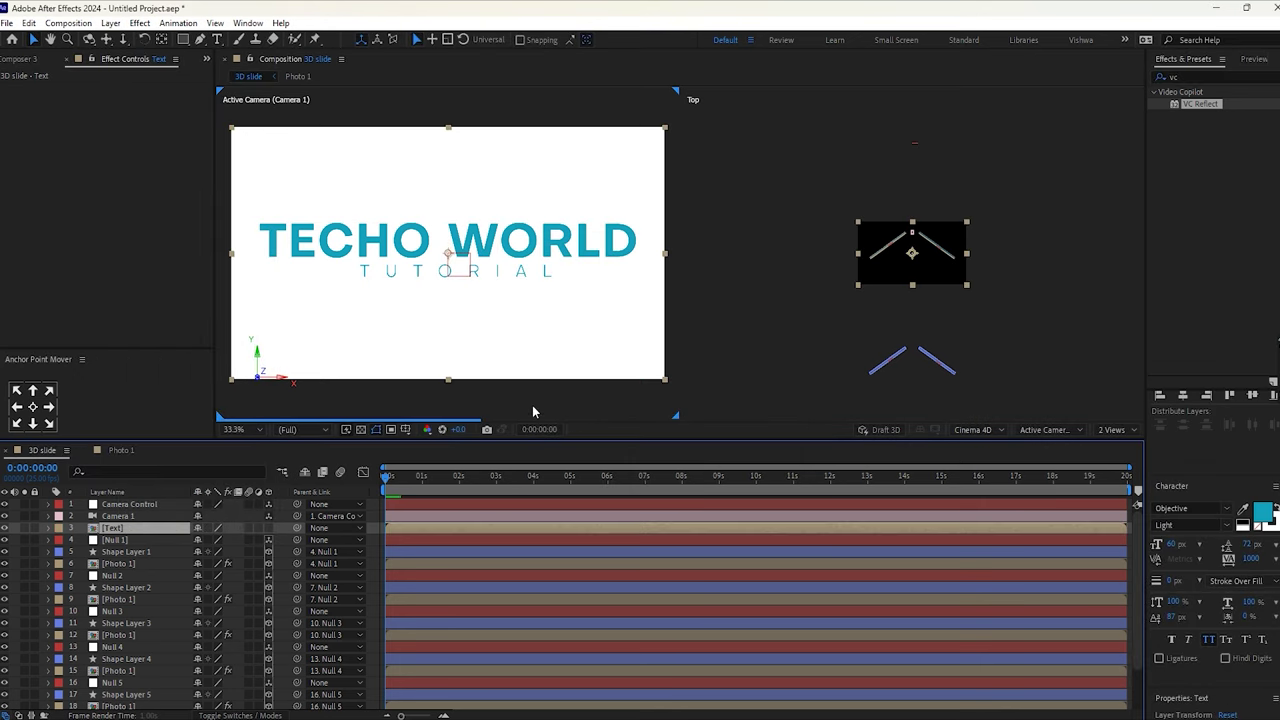
{"action": "left_click", "coordinate": [269, 528]}
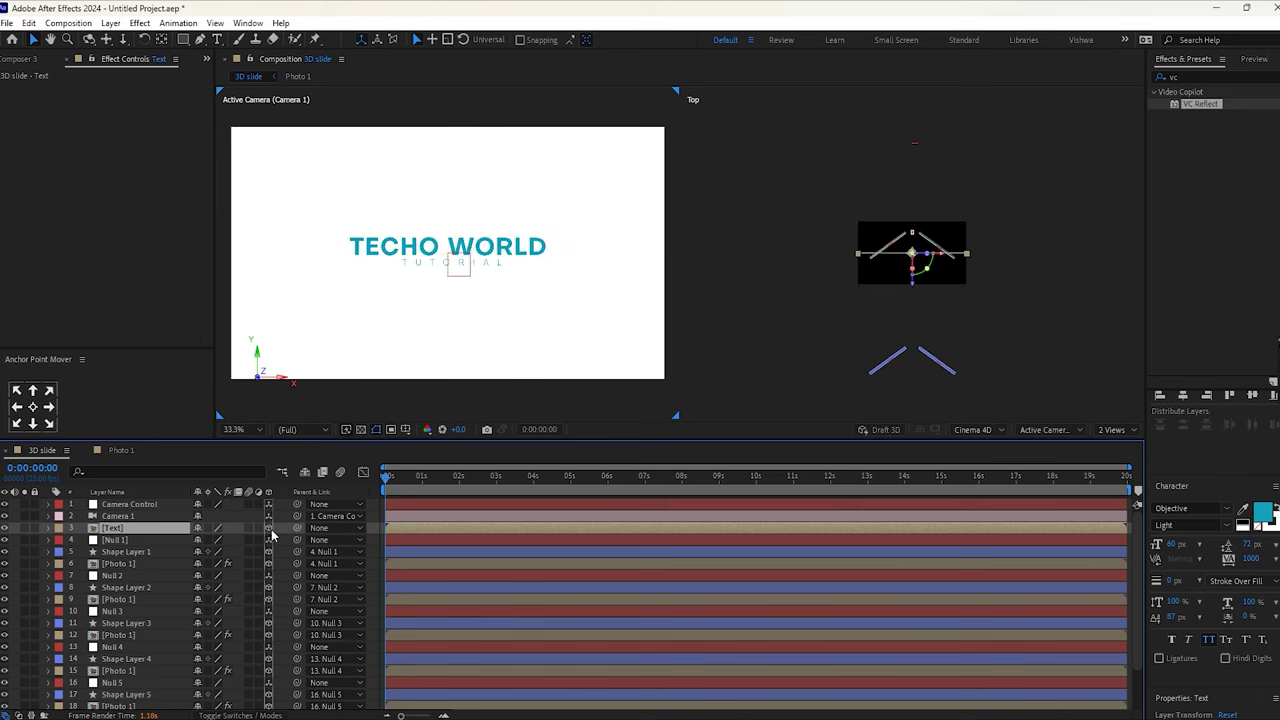
Move the Text precomp back in depth behind the first photo pair so the title fills most of the camera view's width
{"action": "double_click", "coordinate": [124, 530]}
{"action": "left_click", "coordinate": [45, 450]}
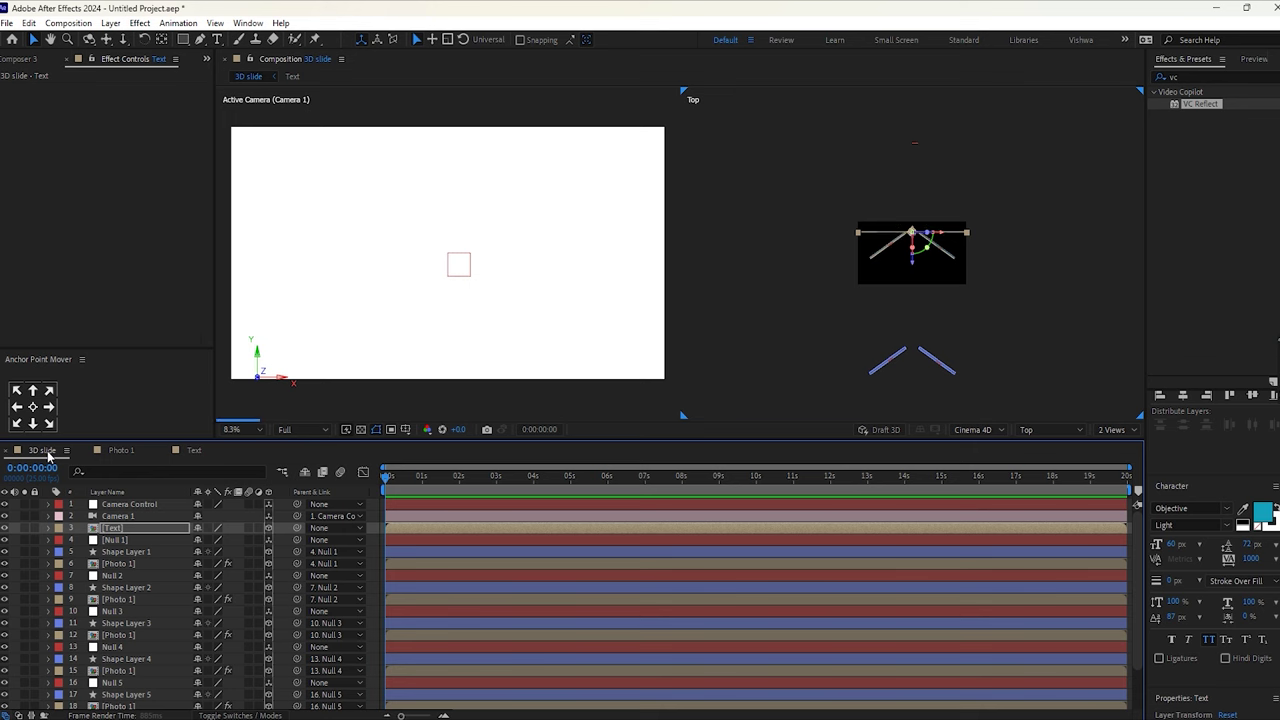
{"action": "key", "text": "shift+Up"}
{"action": "key", "text": "shift+Up"}
{"action": "key", "text": "shift+Up"}
{"action": "key", "text": "shift+Up"}
{"action": "key", "text": "shift+Up"}
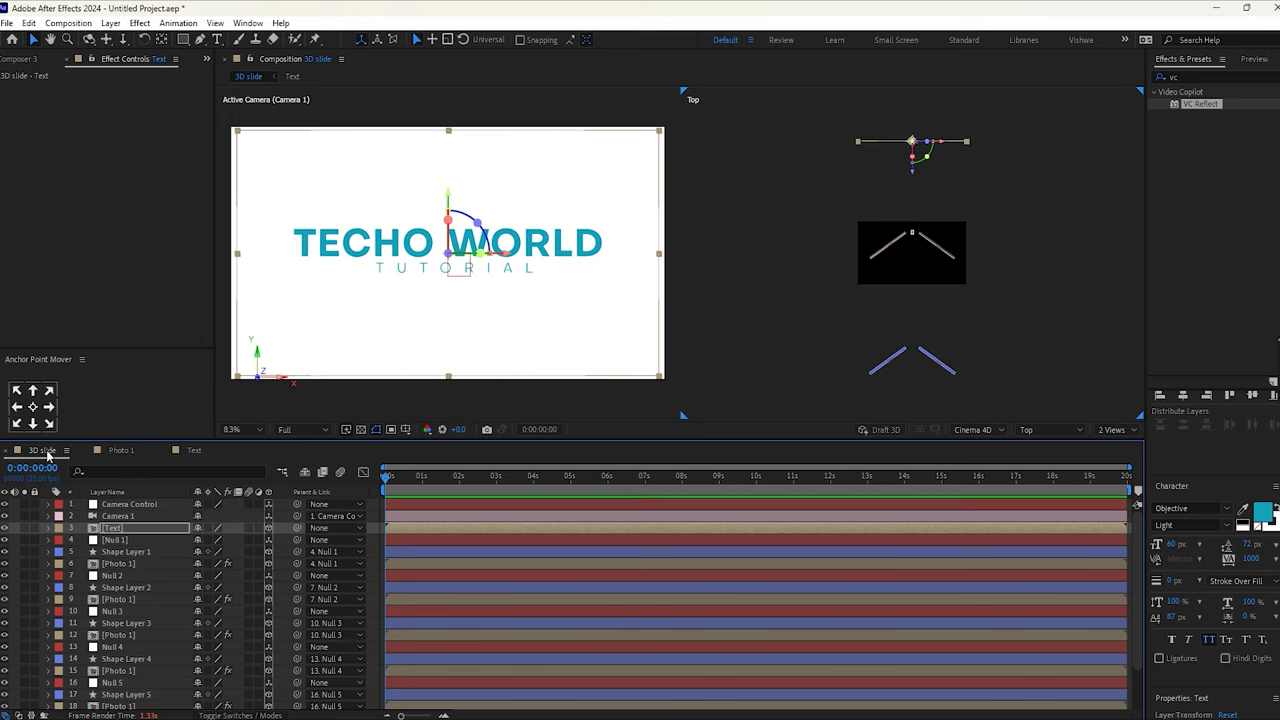
{"action": "left_click", "coordinate": [107, 529]}
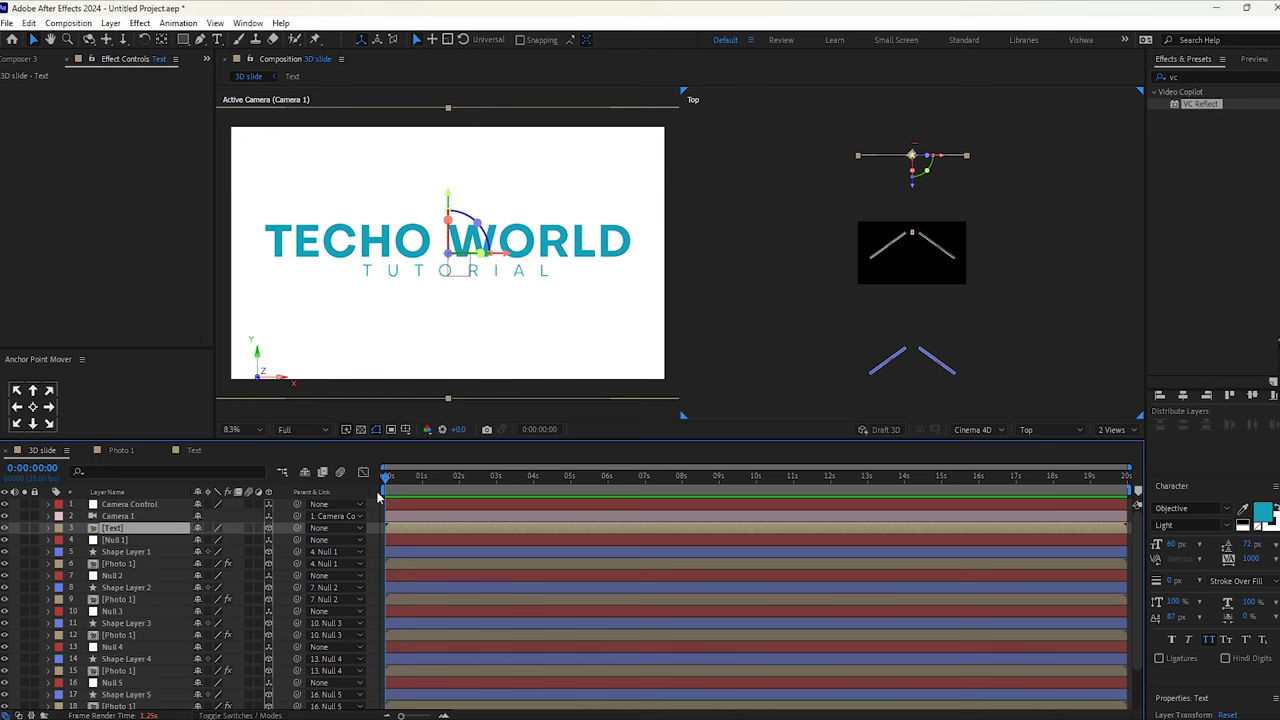
Set the preview resolution to Quarter and play back the camera move past the photos
{"action": "left_click", "coordinate": [300, 429]}
{"action": "left_click", "coordinate": [307, 511]}
{"action": "key", "text": "space"}
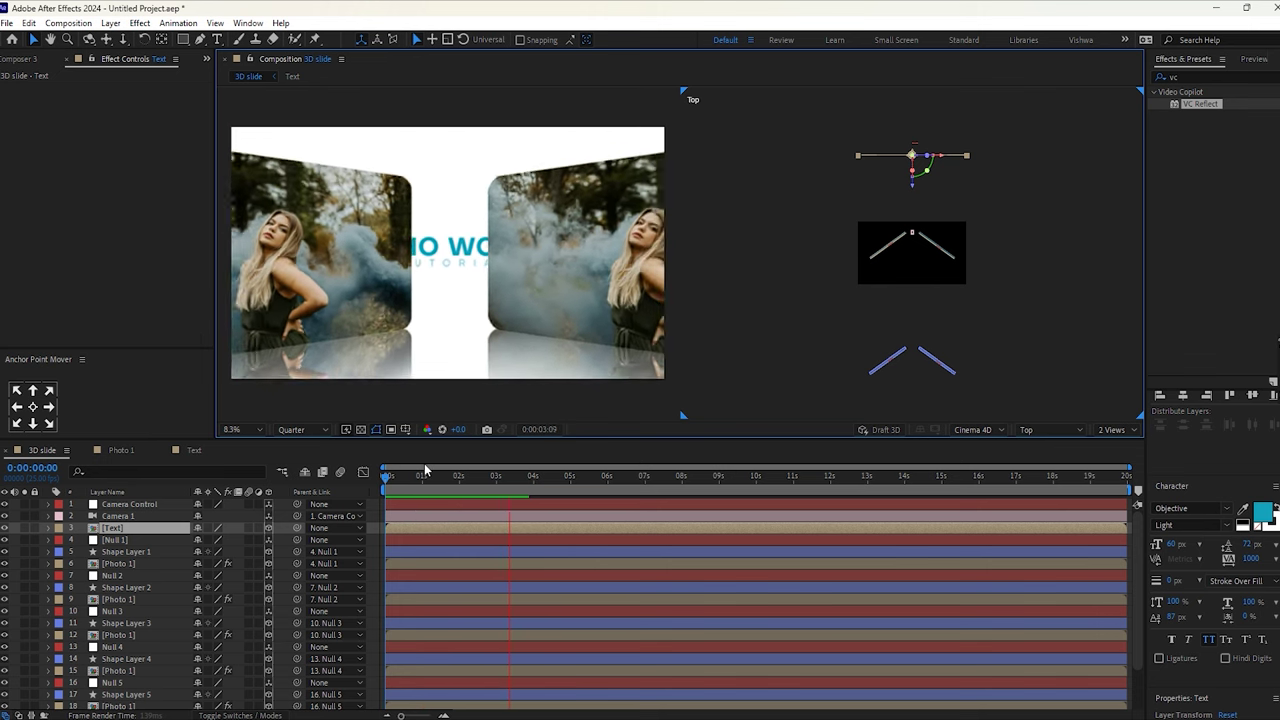
{"action": "left_click", "coordinate": [571, 484]}
{"action": "left_click_drag", "start_coordinate": [571, 487], "coordinate": [614, 484]}
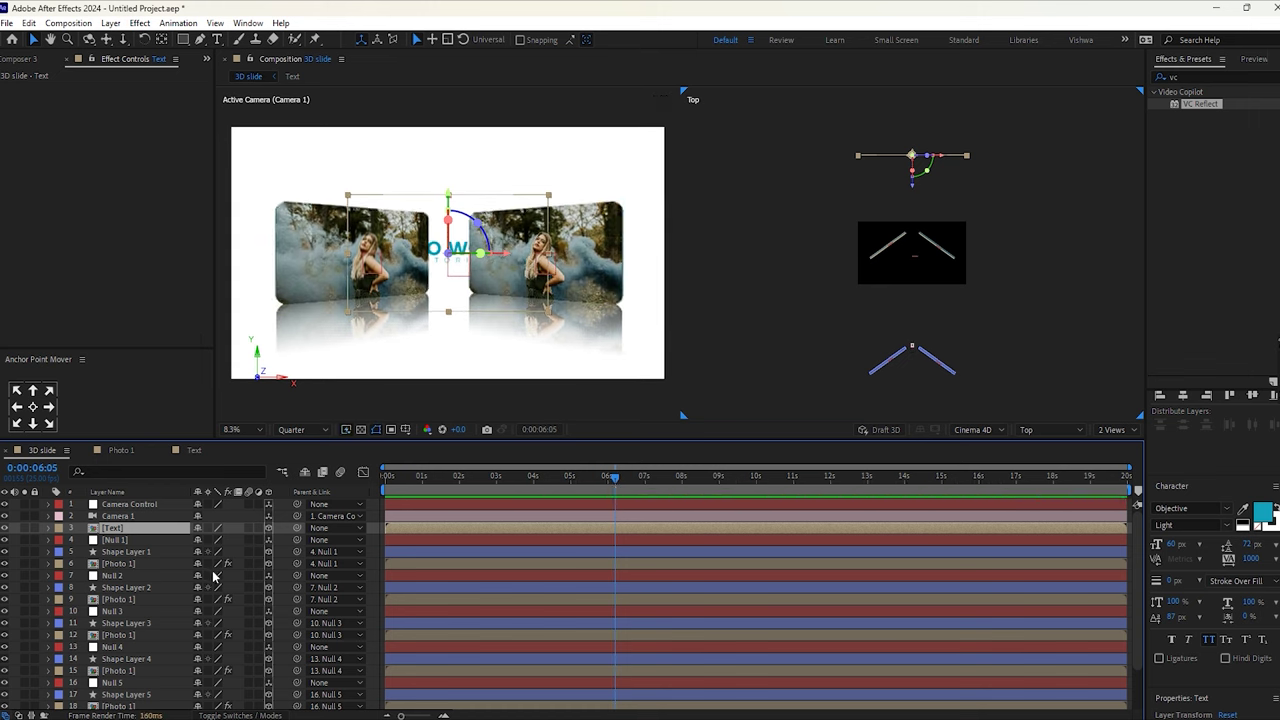
Apply the copied photo entrance keyframes to Null 3 and Null 4 at 0:00:06:18
{"action": "left_click_drag", "start_coordinate": [614, 484], "coordinate": [634, 487]}
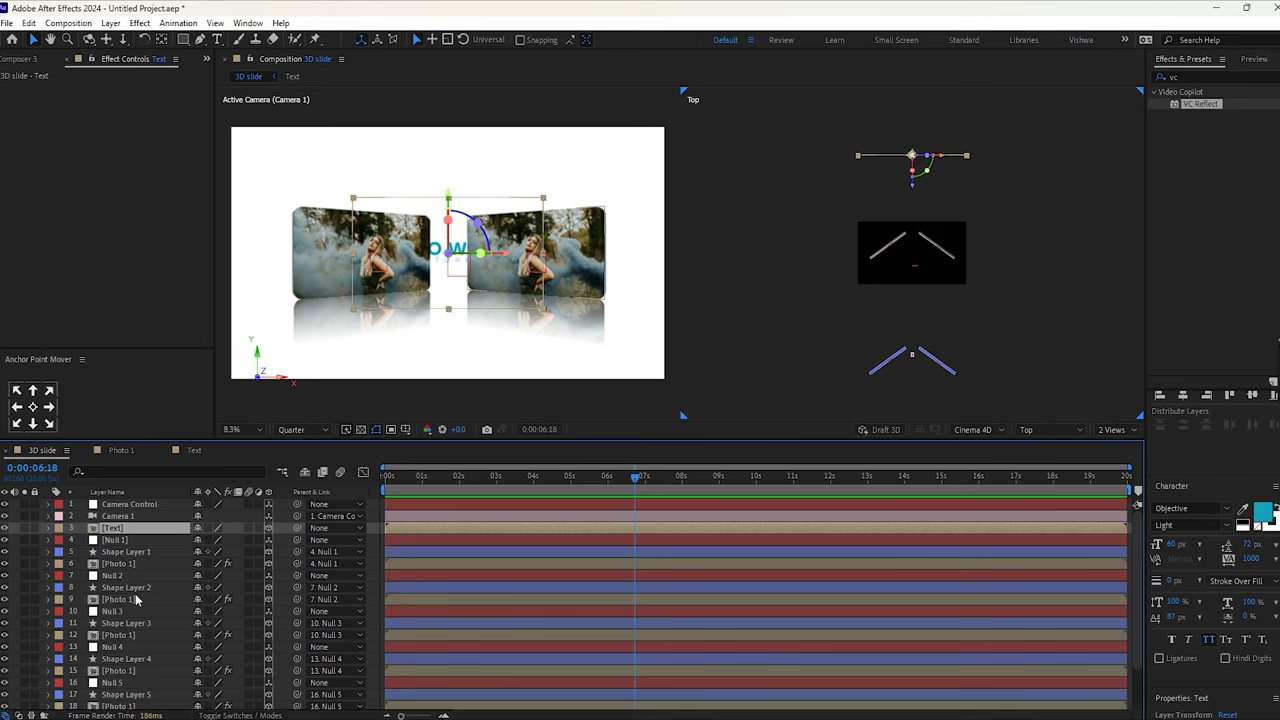
{"action": "scroll", "coordinate": [130, 605], "scroll_direction": "down", "scroll_amount": 2}
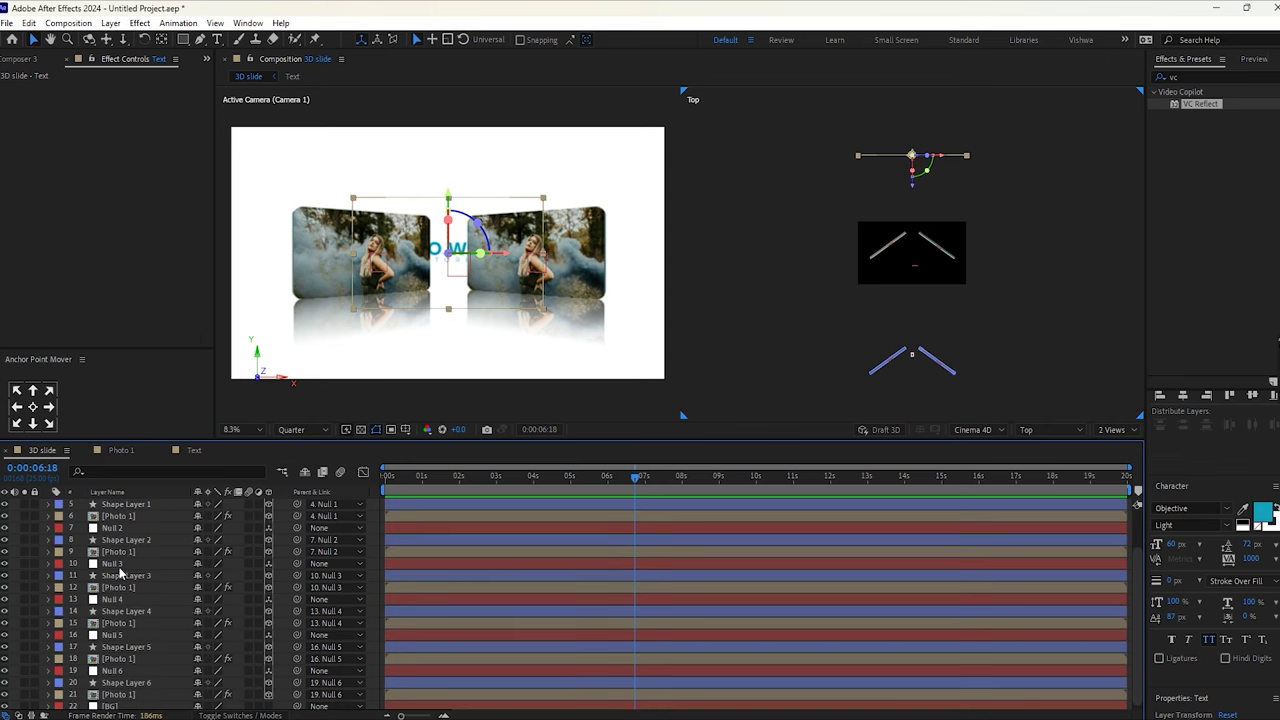
{"action": "left_click", "coordinate": [119, 565]}
{"action": "left_click", "coordinate": [122, 599], "text": "ctrl"}
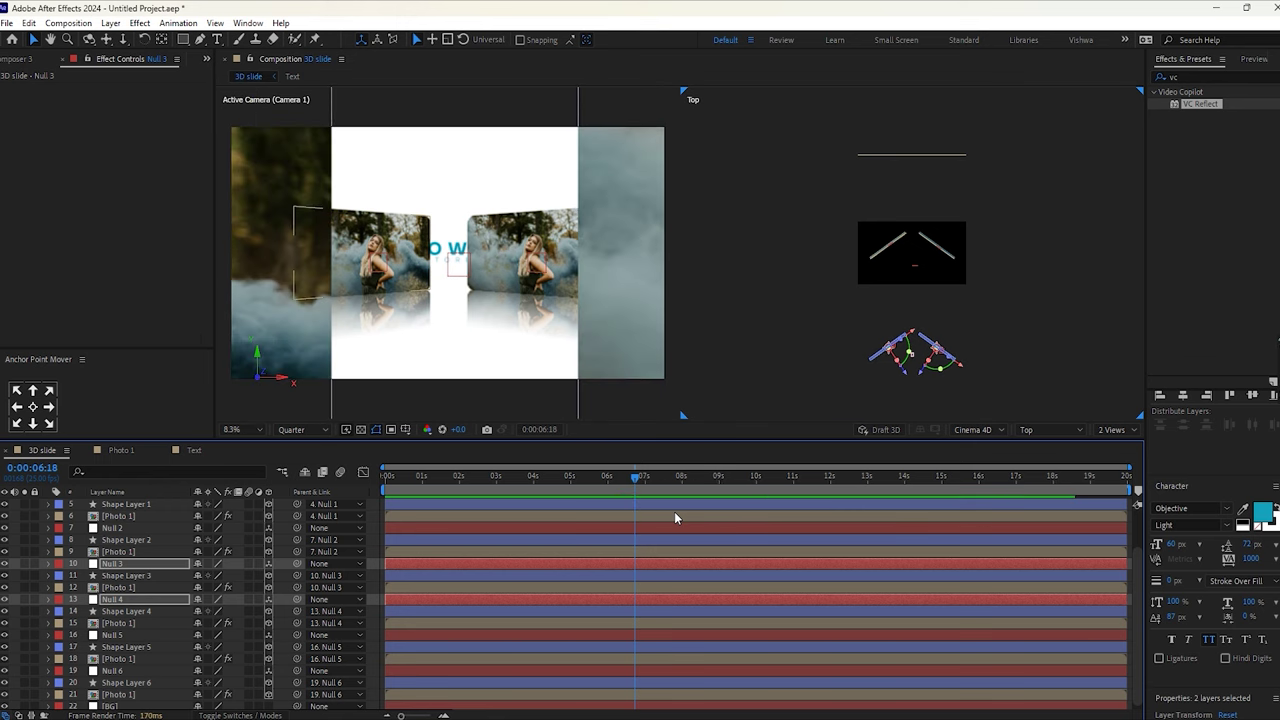
Paste the photo entrance keyframes onto Null 5 and Null 6 at 0:00:12:02 and preview the result
{"action": "left_click_drag", "start_coordinate": [571, 477], "coordinate": [533, 482]}
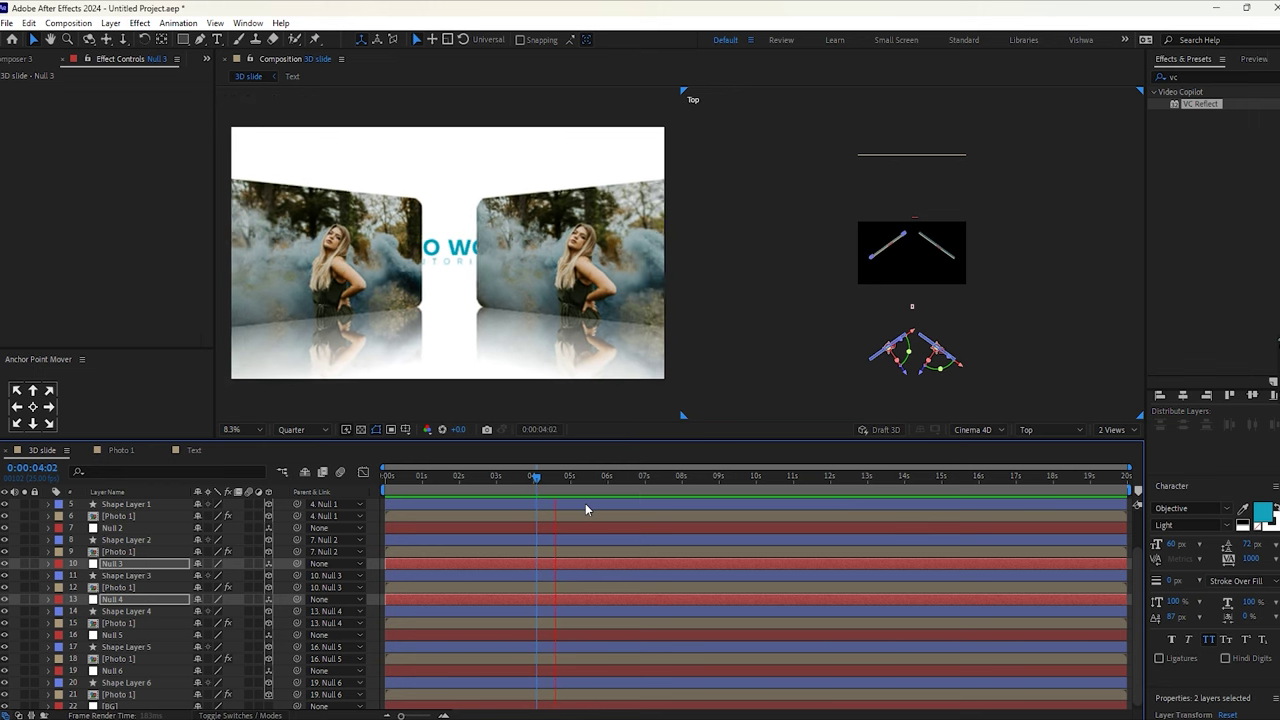
{"action": "left_click_drag", "start_coordinate": [720, 477], "coordinate": [826, 477]}
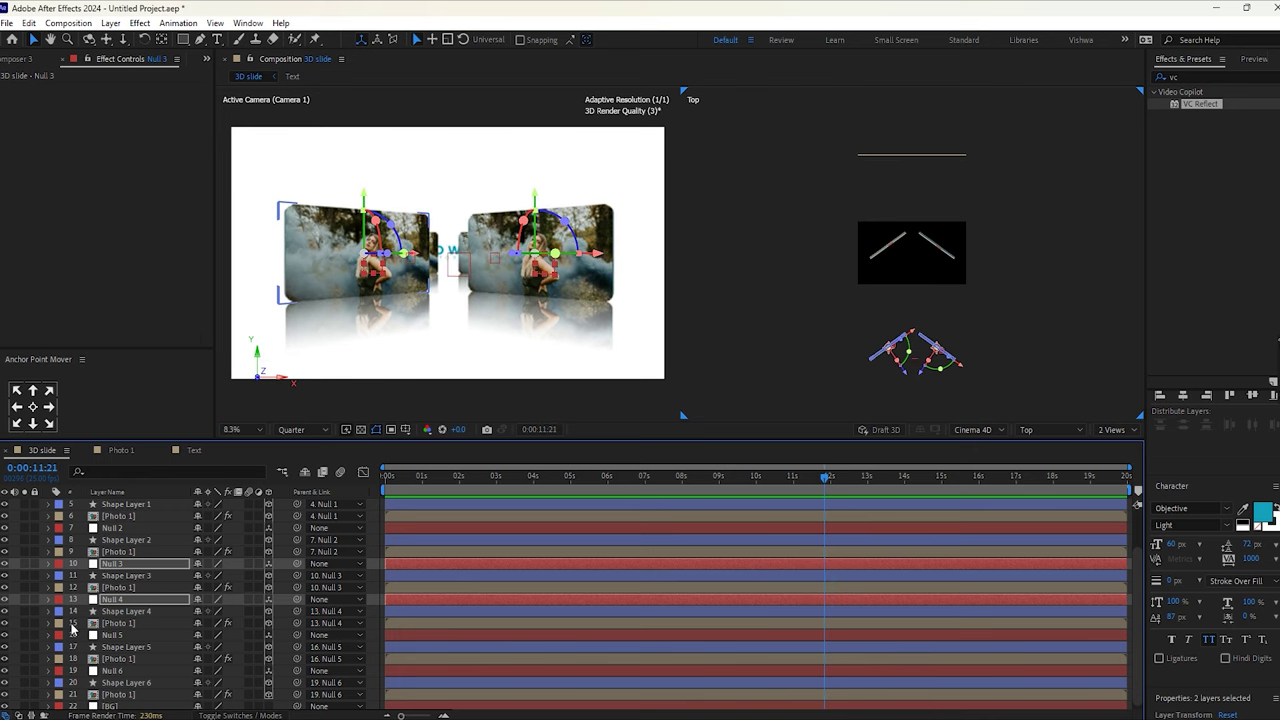
{"action": "scroll", "coordinate": [113, 652], "scroll_direction": "down", "scroll_amount": 1}
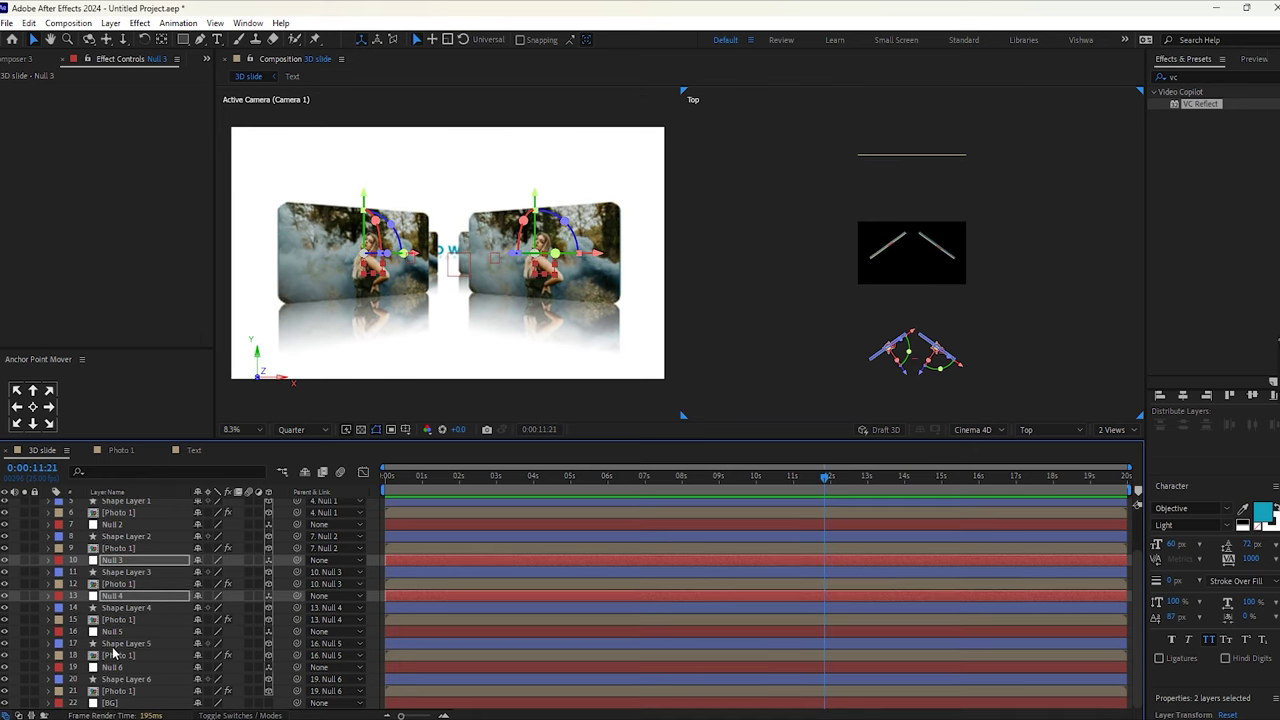
{"action": "left_click", "coordinate": [834, 483]}
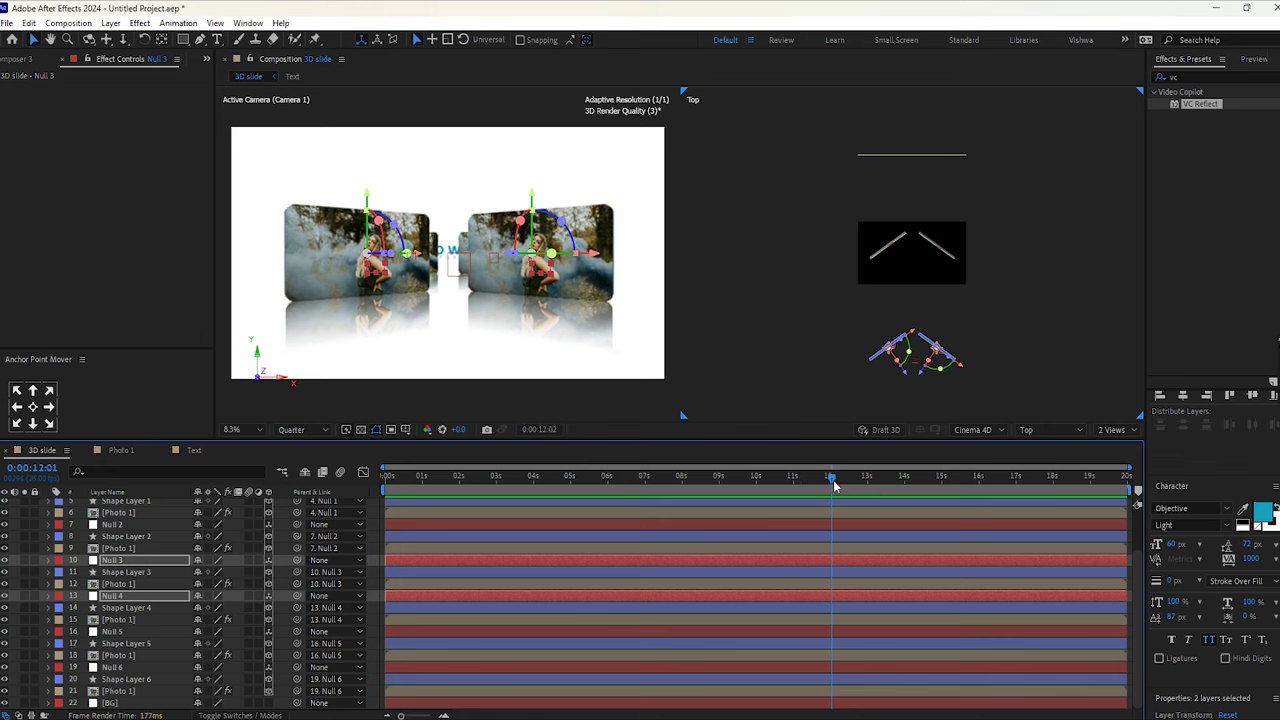
{"action": "left_click", "coordinate": [112, 631]}
{"action": "left_click", "coordinate": [118, 667], "text": "ctrl"}
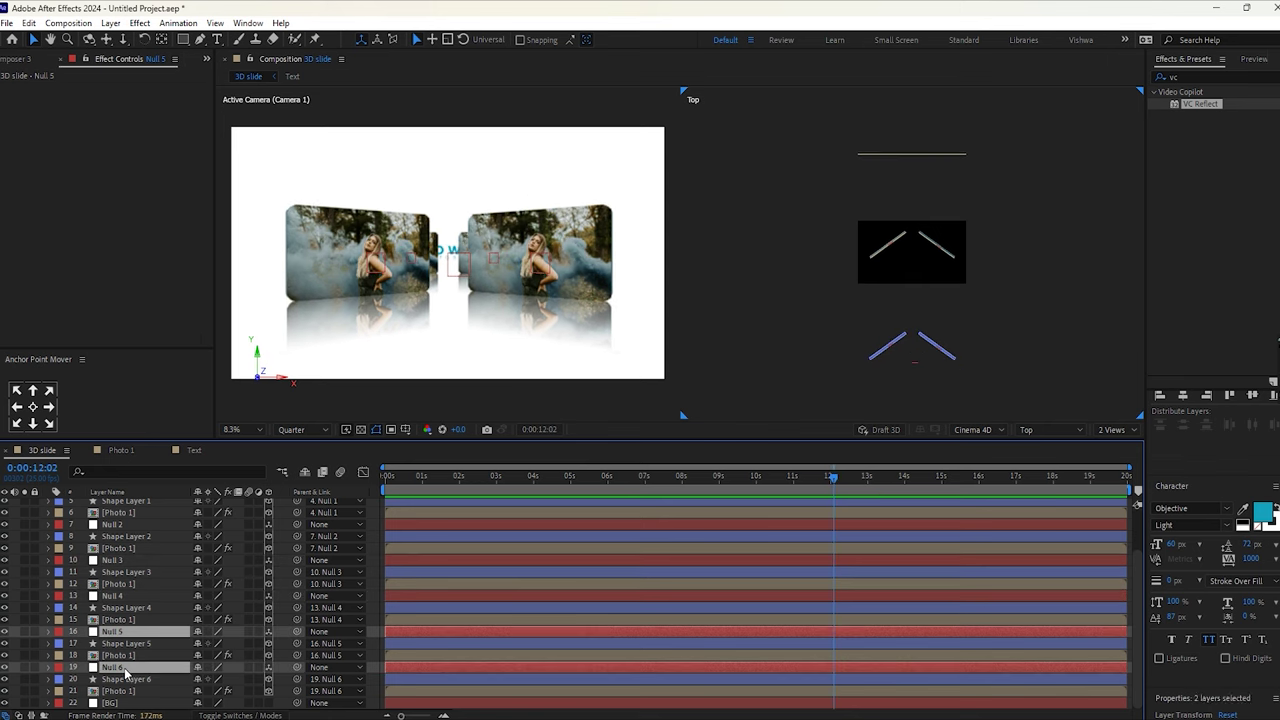
{"action": "key", "text": "ctrl+v"}
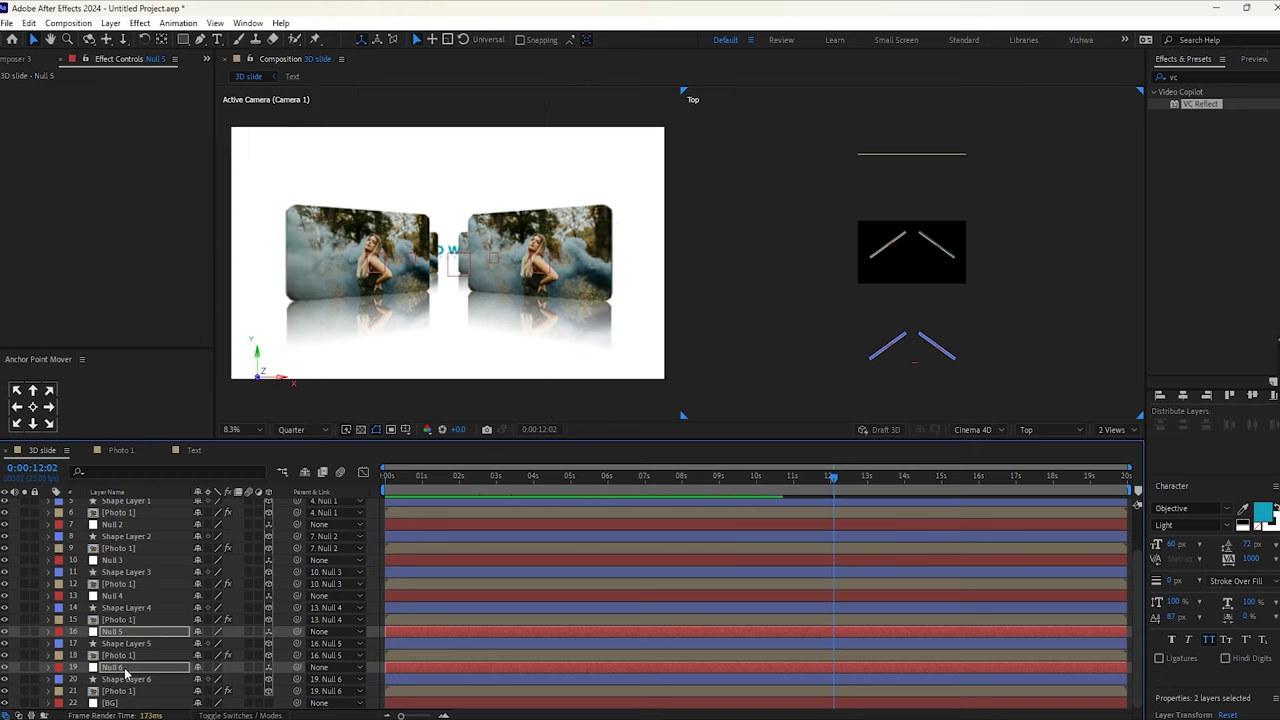
{"action": "key", "text": "space"}
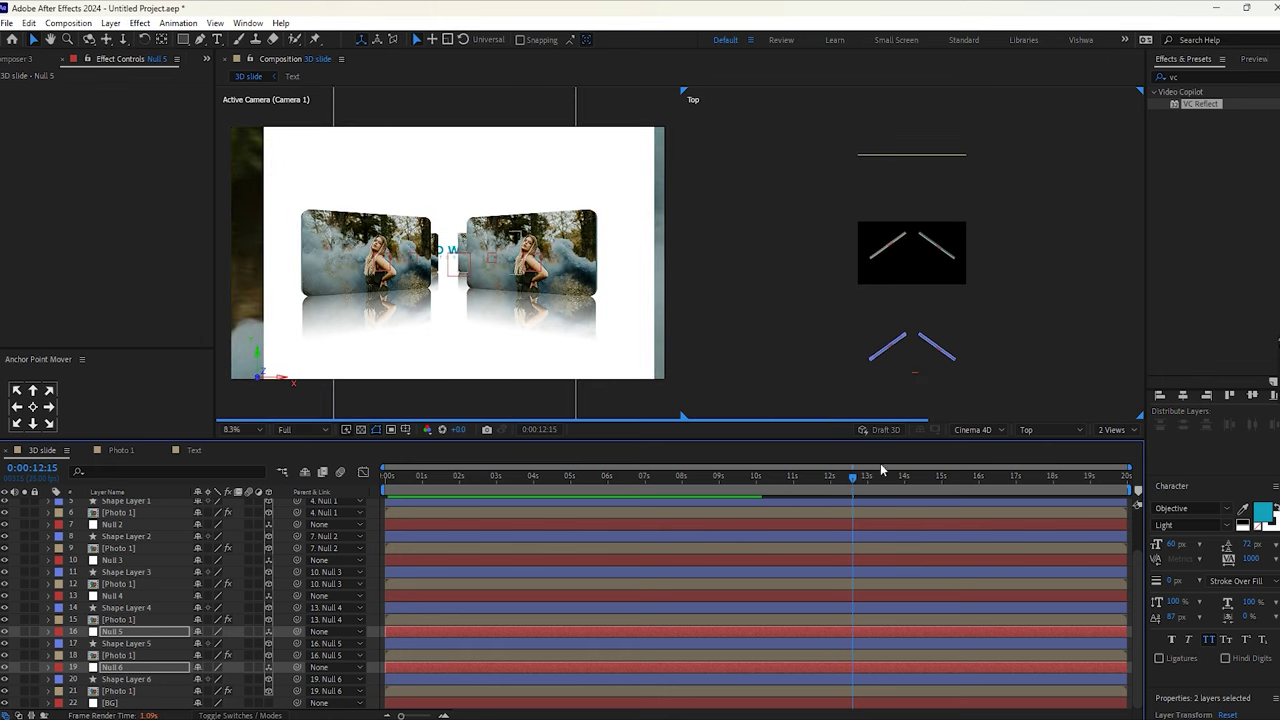
Set the Z position of the Camera Control null's end keyframe at 0:00:17:24 to -3532
{"action": "left_click_drag", "start_coordinate": [864, 481], "coordinate": [1059, 490]}
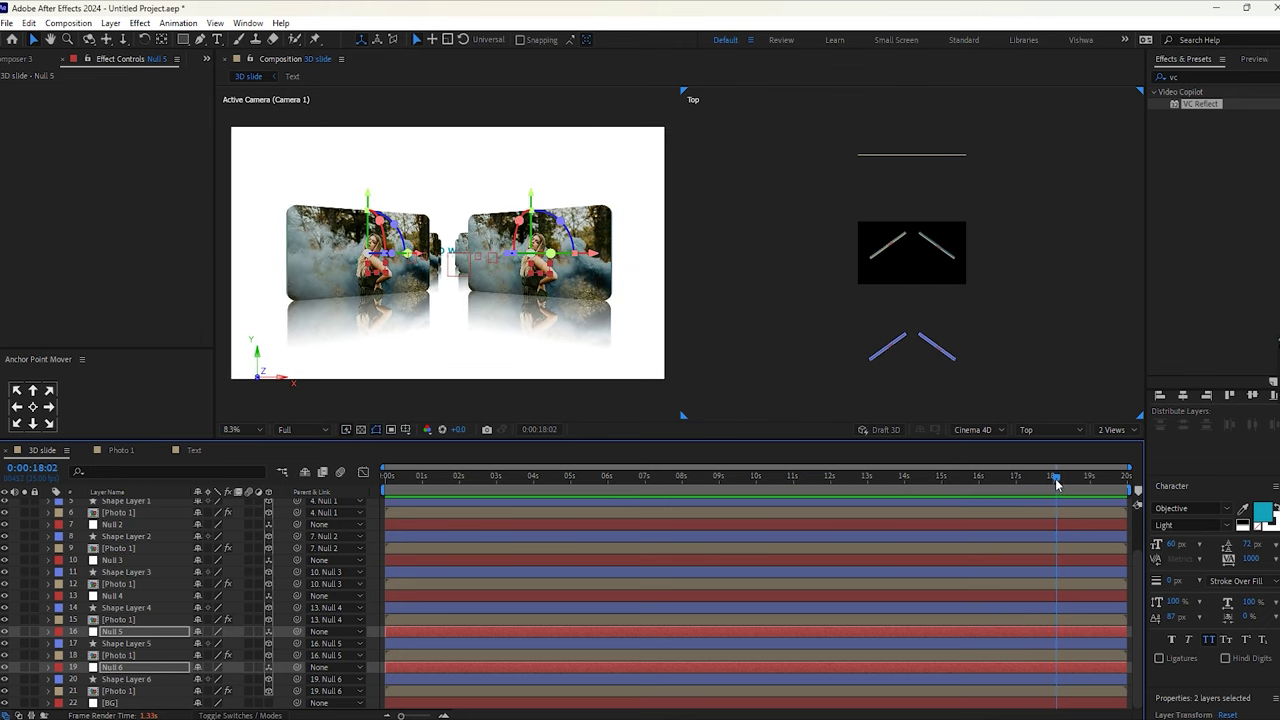
{"action": "scroll", "coordinate": [123, 554], "scroll_direction": "up", "scroll_amount": 3}
{"action": "left_click", "coordinate": [132, 506]}
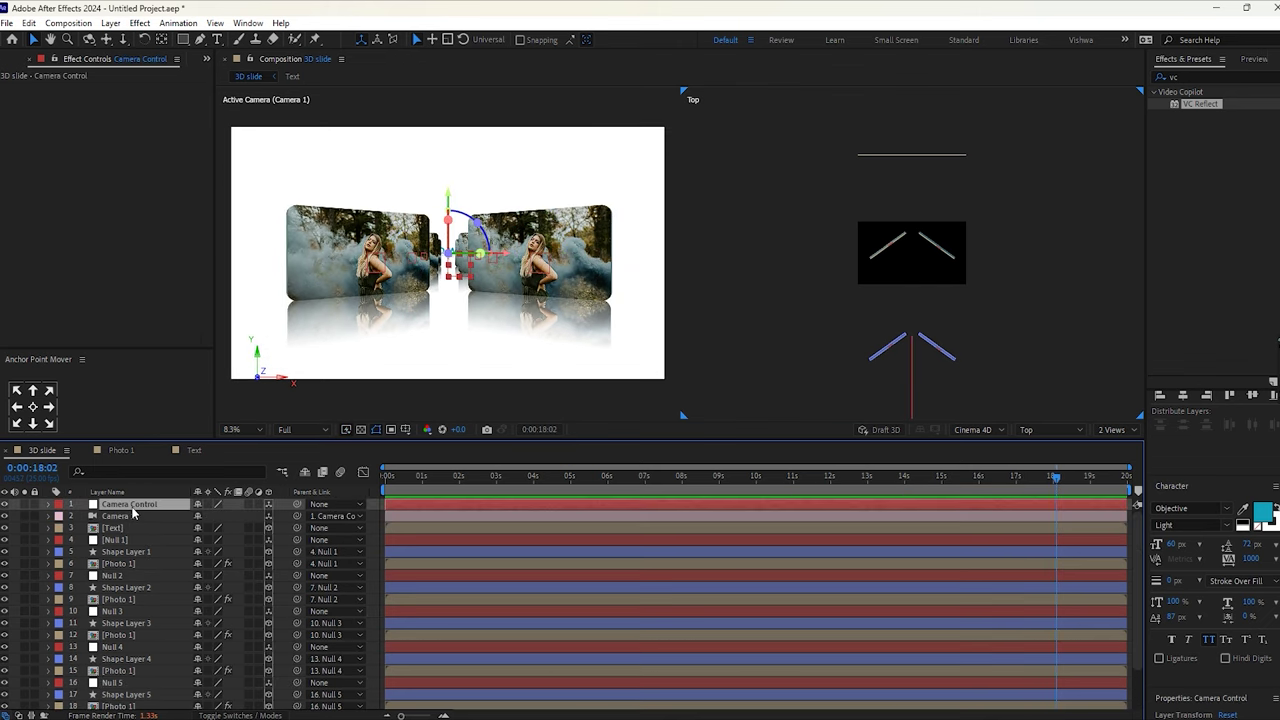
{"action": "key", "text": "p"}
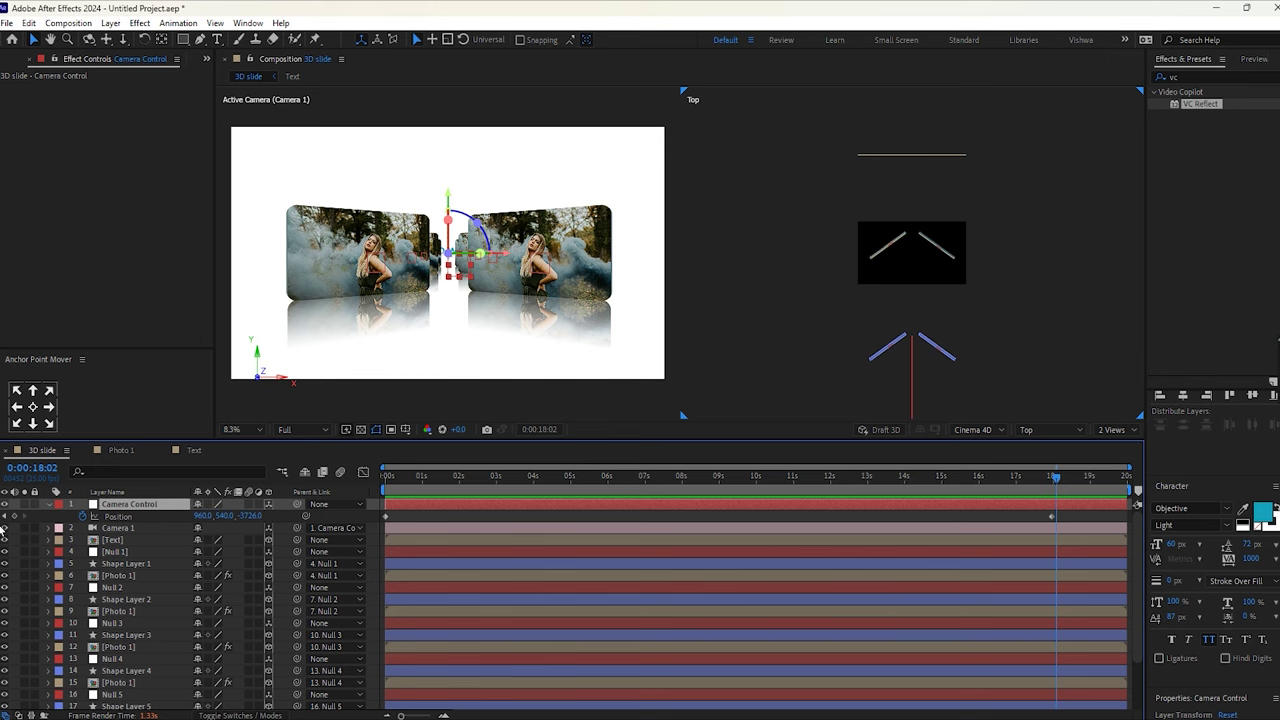
{"action": "left_click_drag", "start_coordinate": [249, 516], "coordinate": [389, 525]}
{"action": "left_click", "coordinate": [480, 517]}
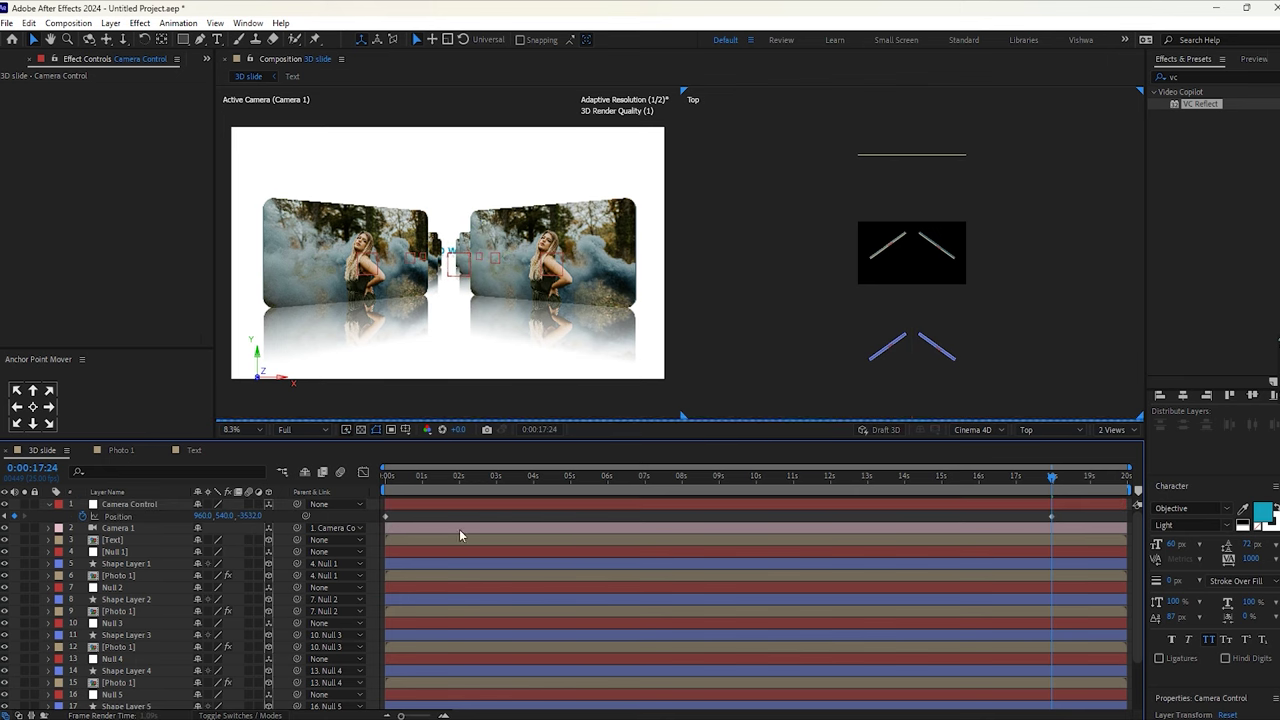
{"action": "left_click", "coordinate": [48, 504]}
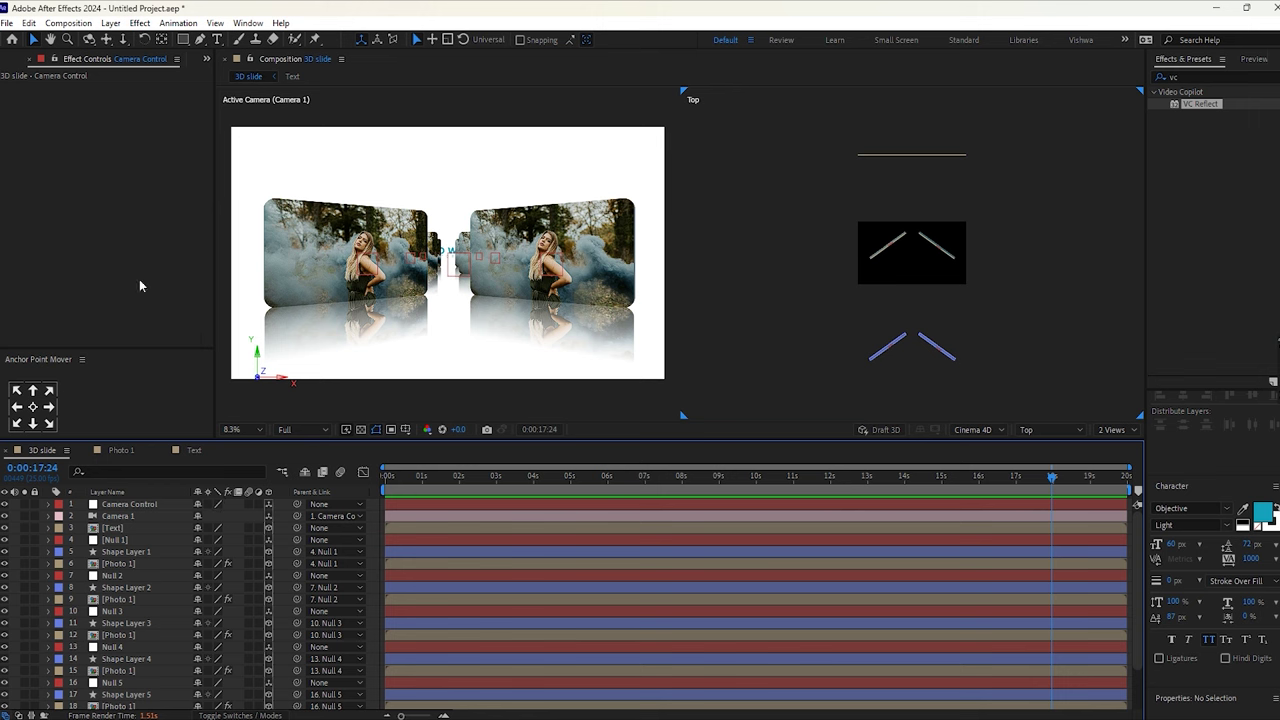
Bring the list of project items into view and open the Text composition for editing
{"action": "left_click", "coordinate": [4, 60]}
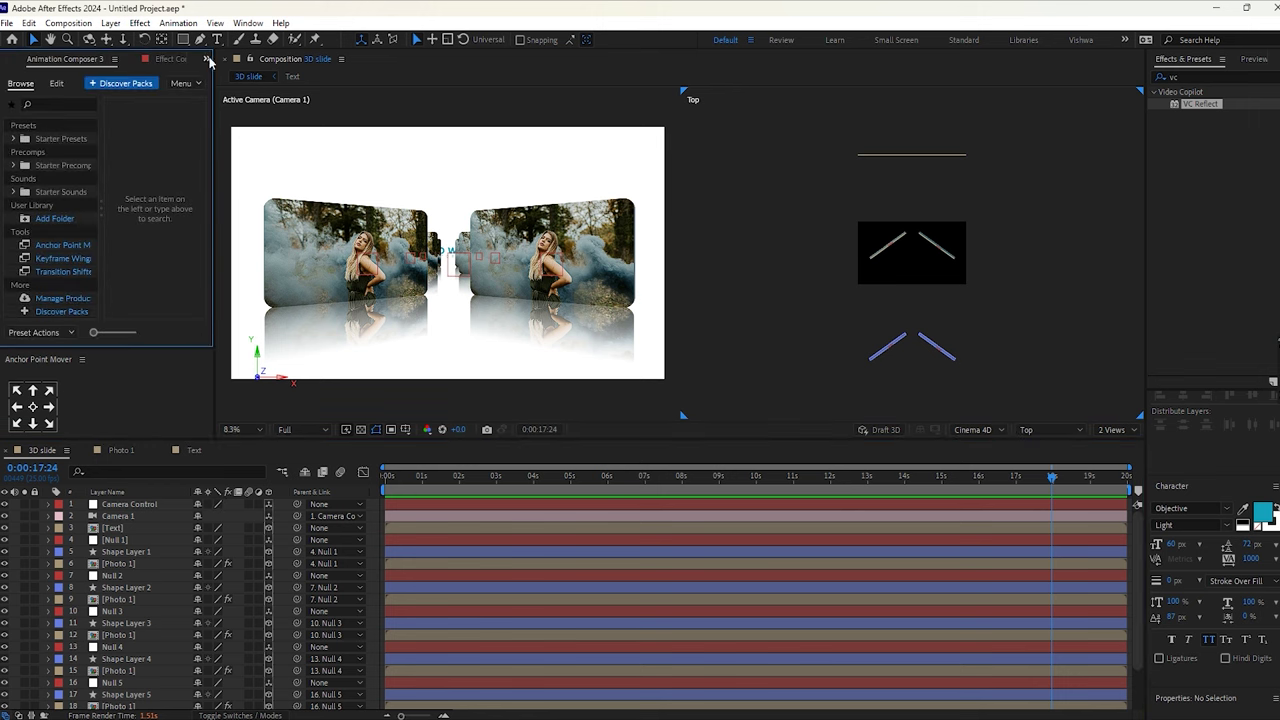
{"action": "left_click", "coordinate": [208, 60]}
{"action": "left_click", "coordinate": [240, 77]}
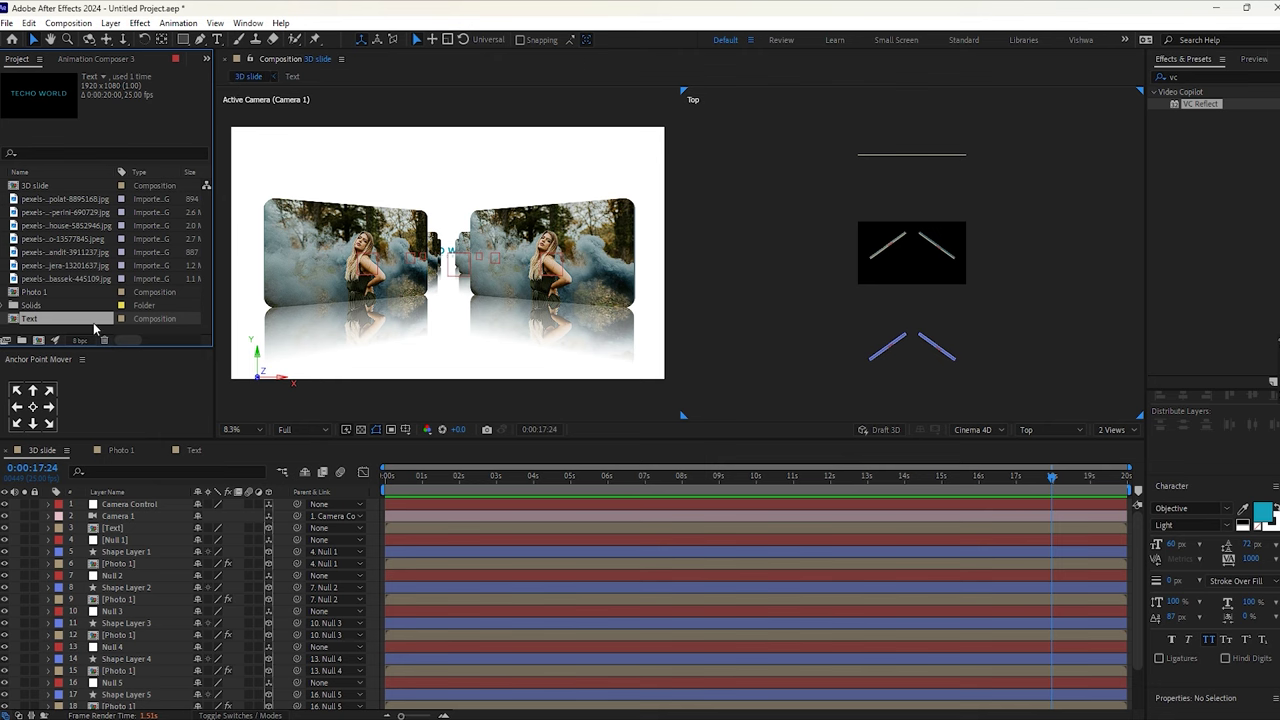
{"action": "double_click", "coordinate": [113, 530]}
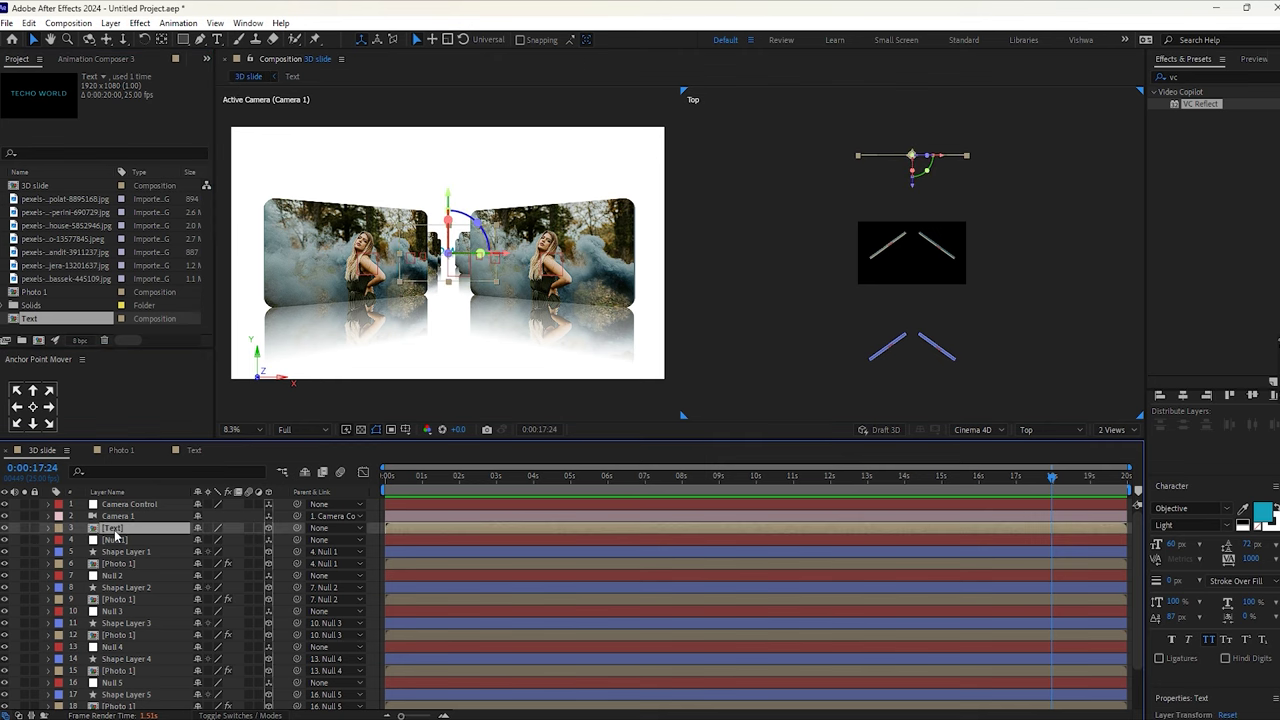
{"action": "right_click", "coordinate": [199, 634]}
{"action": "mouse_move", "coordinate": [232, 470]}
{"action": "left_click", "coordinate": [149, 600]}
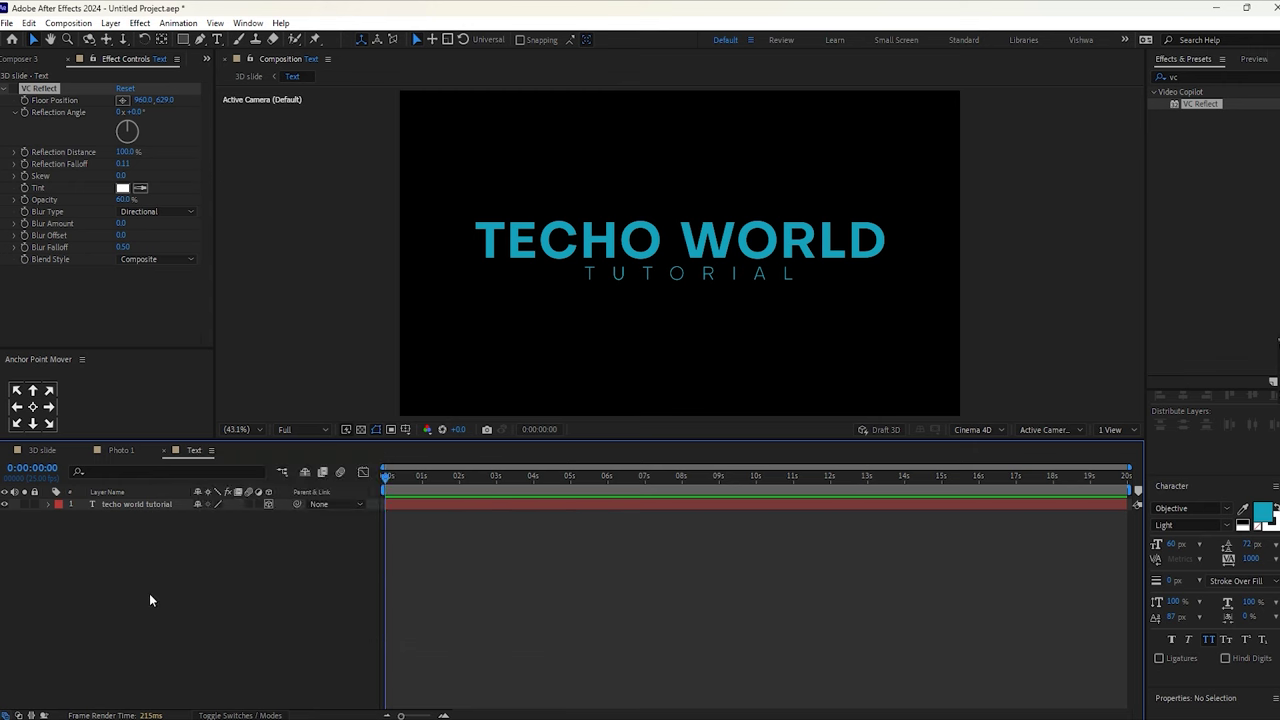
Add a full-frame white shape layer to the Text composition and place it beneath the title text
{"action": "double_click", "coordinate": [183, 39]}
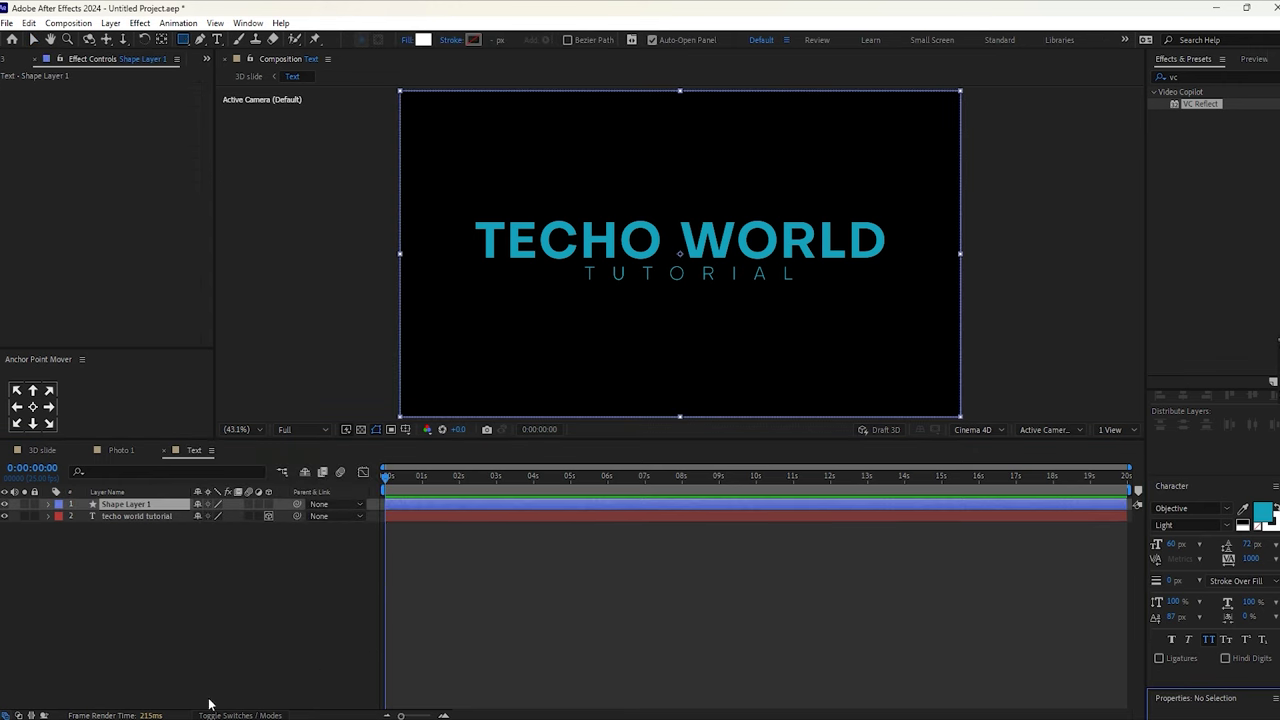
{"action": "left_click", "coordinate": [48, 505]}
{"action": "left_click_drag", "start_coordinate": [115, 504], "coordinate": [114, 541]}
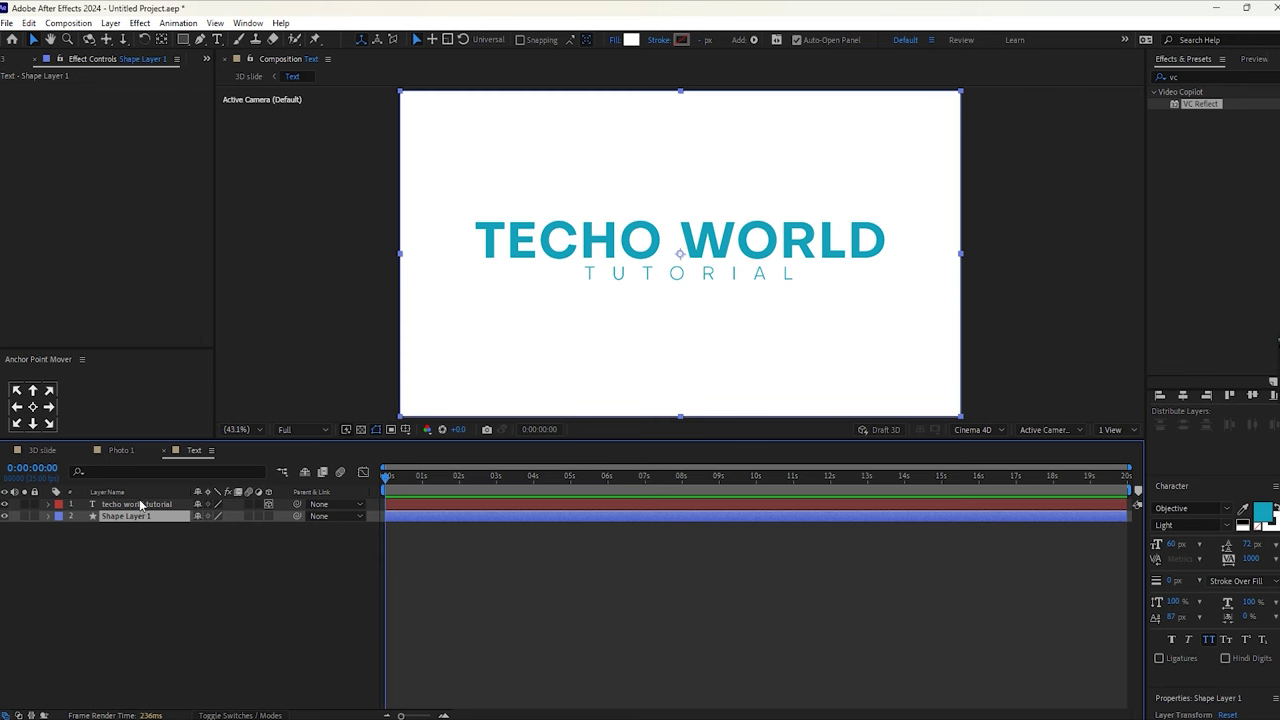
Apply the Drop Shadow effect to the "techo world tutorial" text layer
{"action": "left_click", "coordinate": [140, 504]}
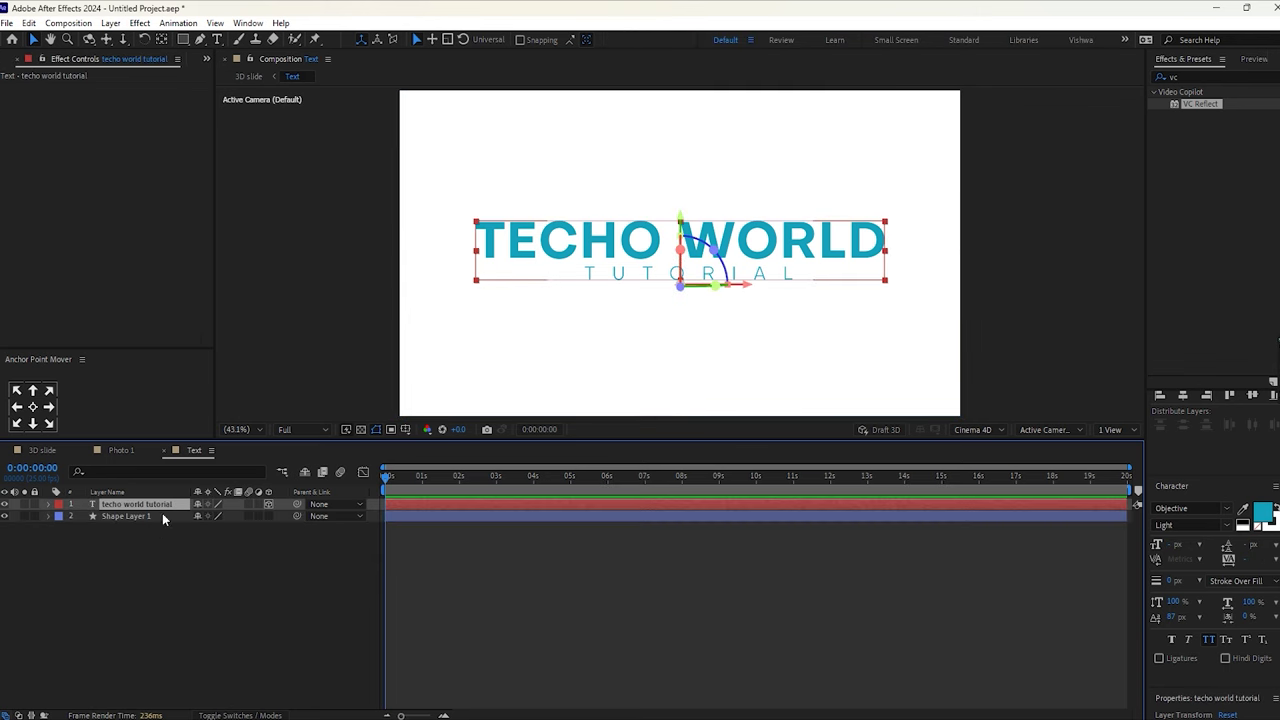
{"action": "left_click", "coordinate": [1188, 76]}
{"action": "type", "text": "shado"}
{"action": "double_click", "coordinate": [1210, 224]}
{"action": "scroll", "coordinate": [640, 300], "scroll_direction": "up", "scroll_amount": 2}
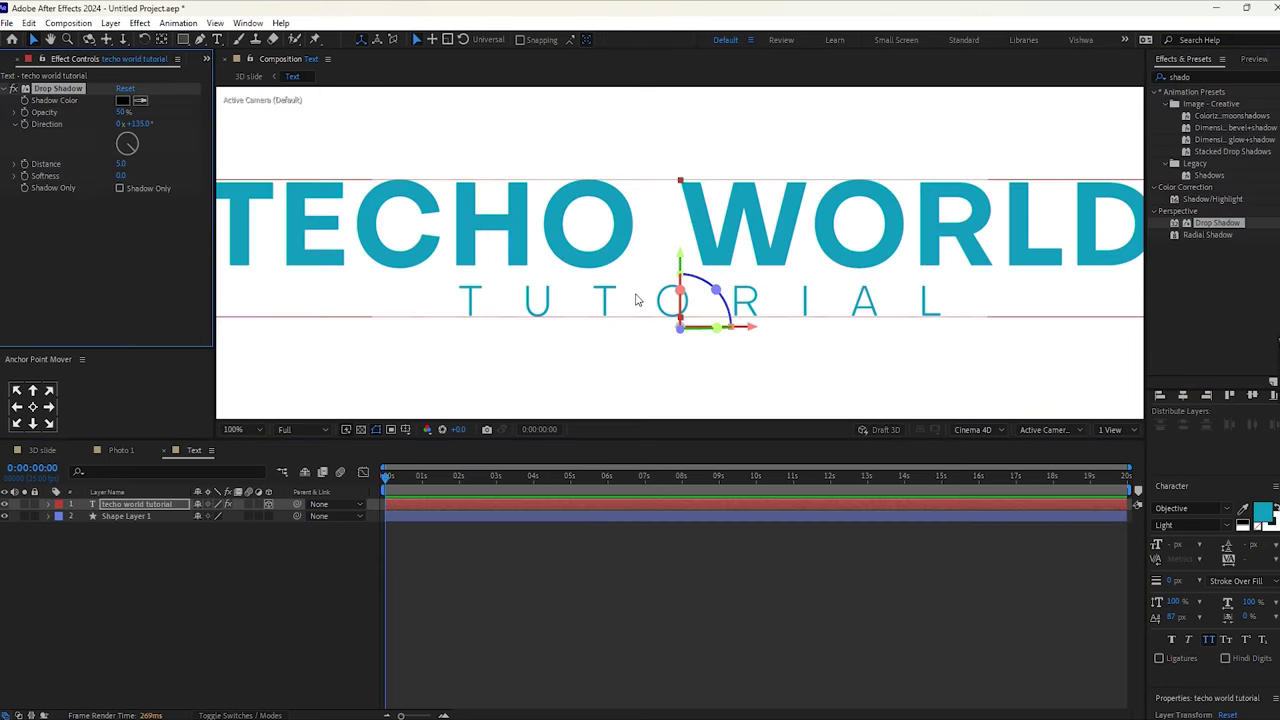
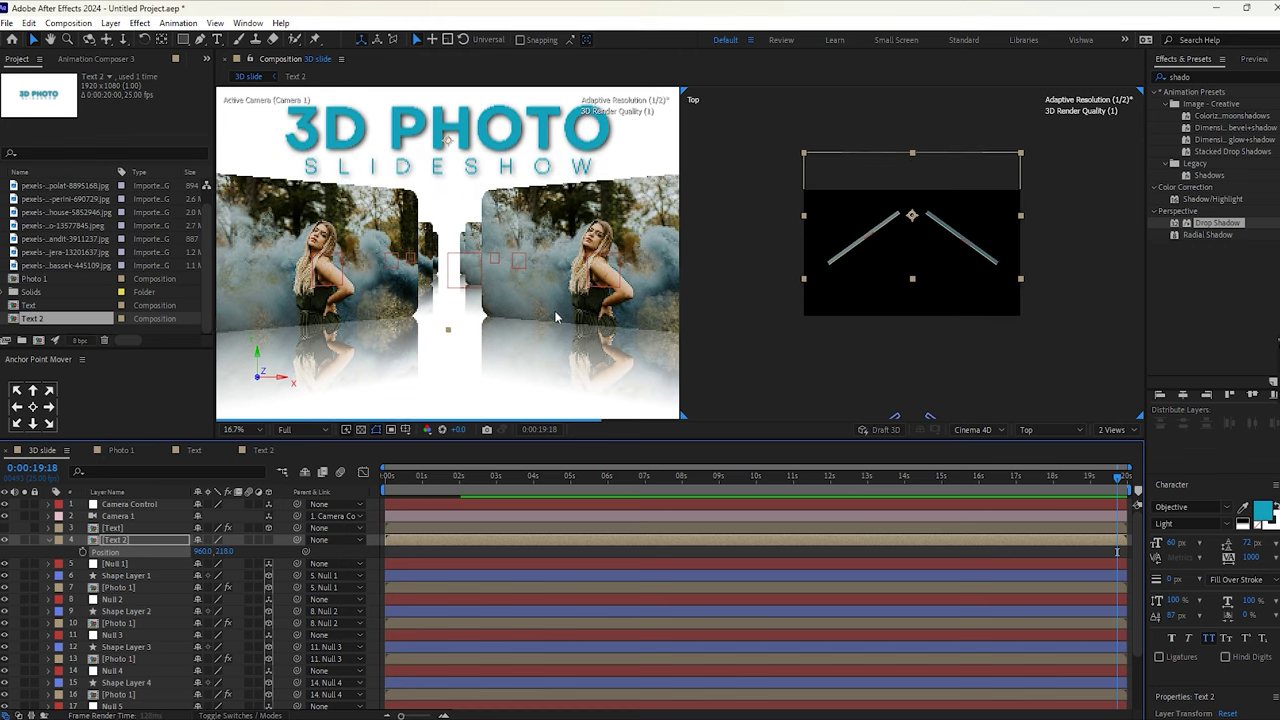
Set the Position of the Text 2 layer in the 3D slide composition to 960, 212
{"action": "scroll", "coordinate": [378, 340], "scroll_direction": "down", "scroll_amount": 2}
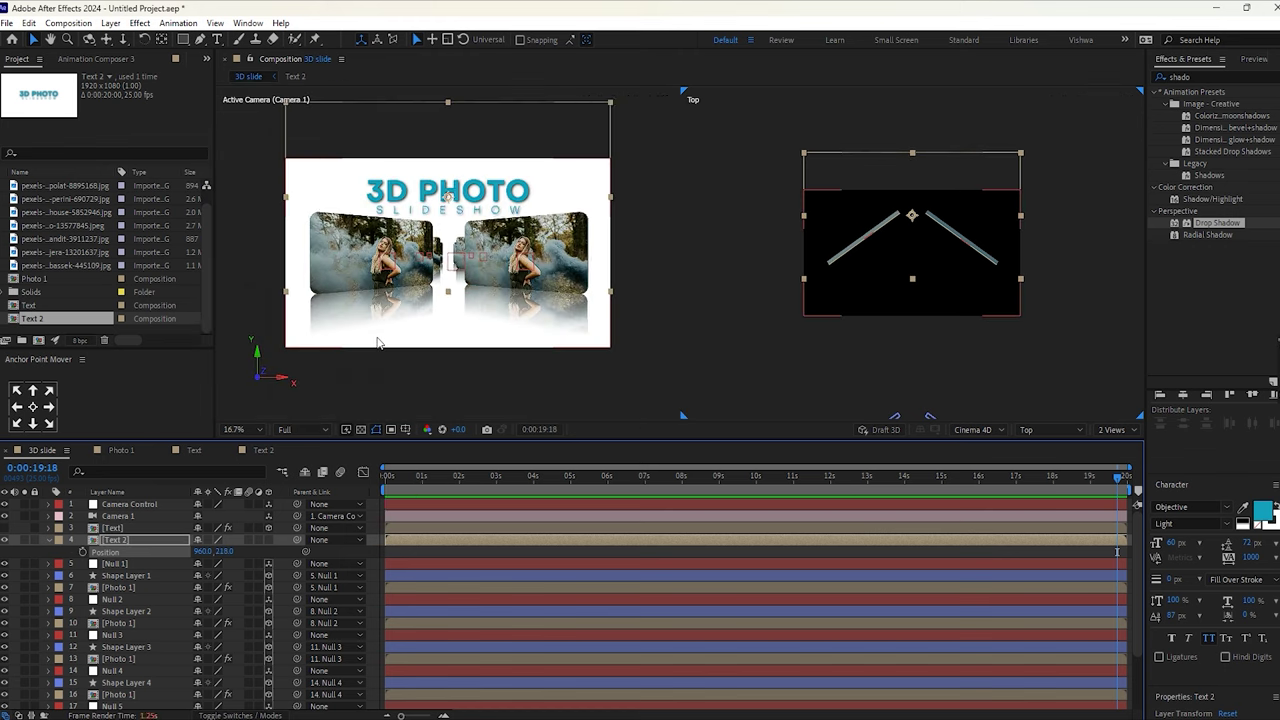
{"action": "left_click_drag", "start_coordinate": [226, 551], "coordinate": [225, 551]}
{"action": "left_click", "coordinate": [453, 557]}
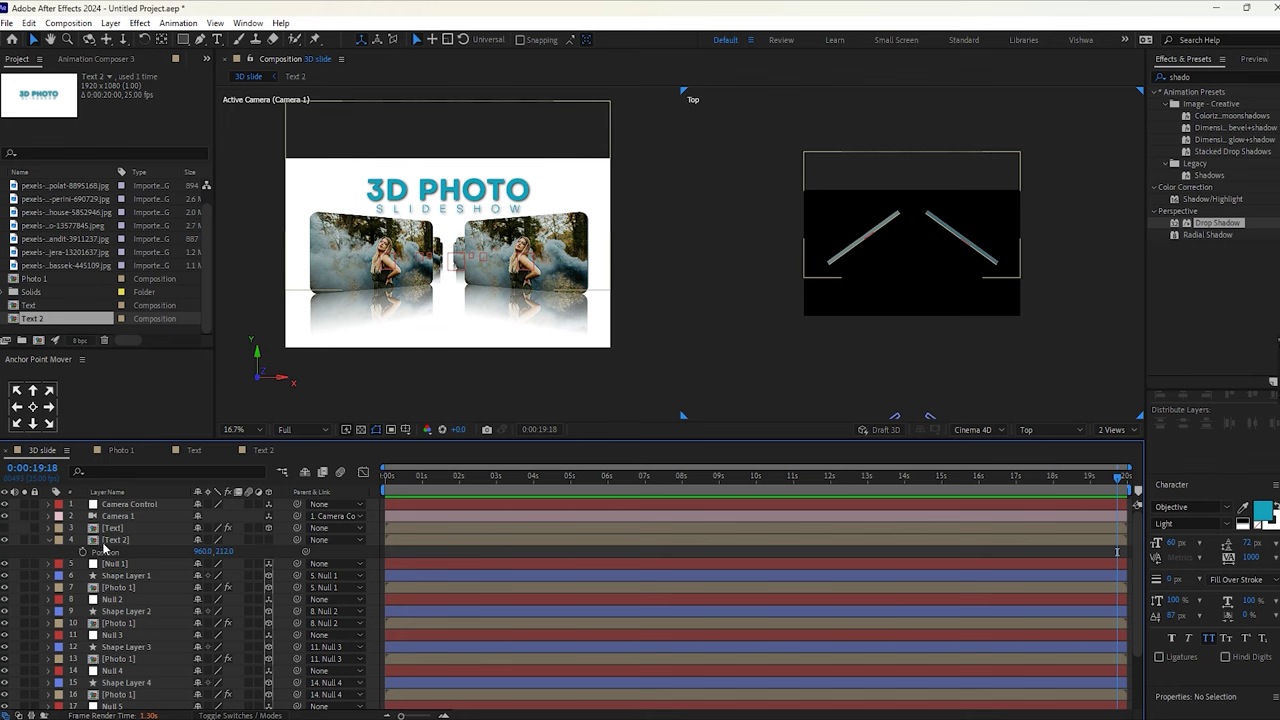
{"action": "left_click", "coordinate": [50, 541]}
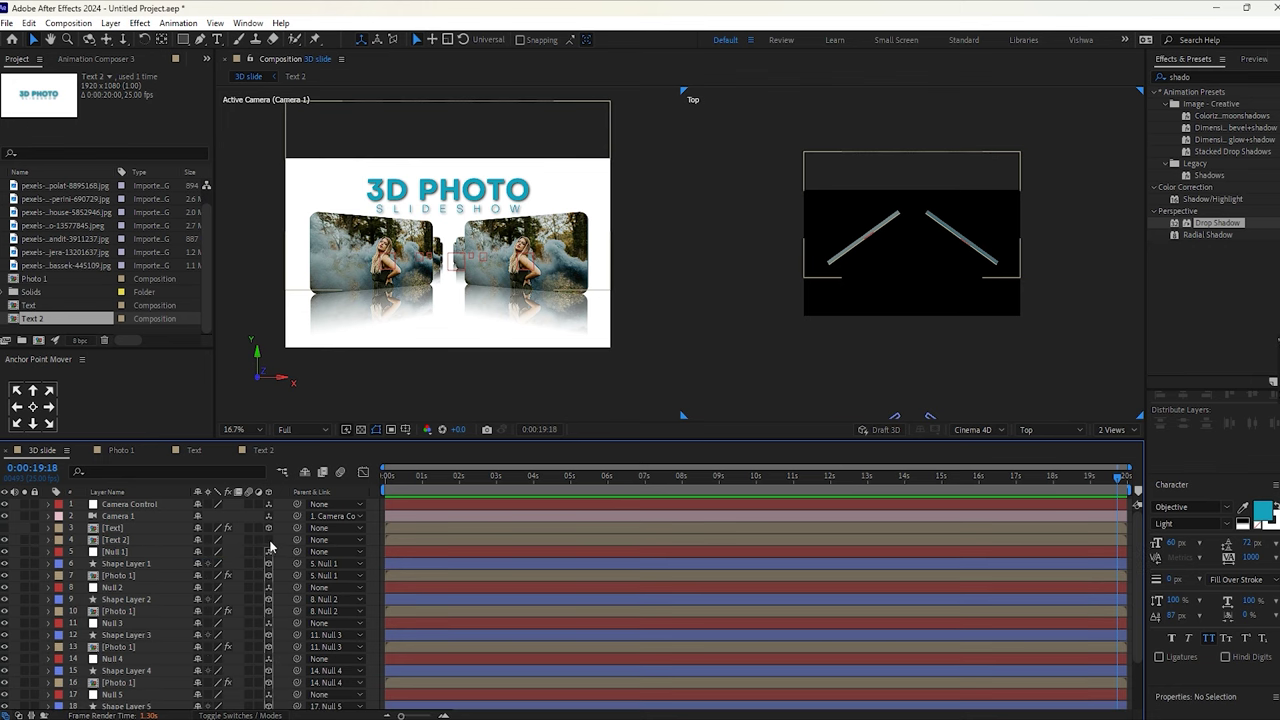
Make the Text 2 layer 3D and bring it forward so the closing title sits above the final photo pair
{"action": "left_click", "coordinate": [270, 545]}
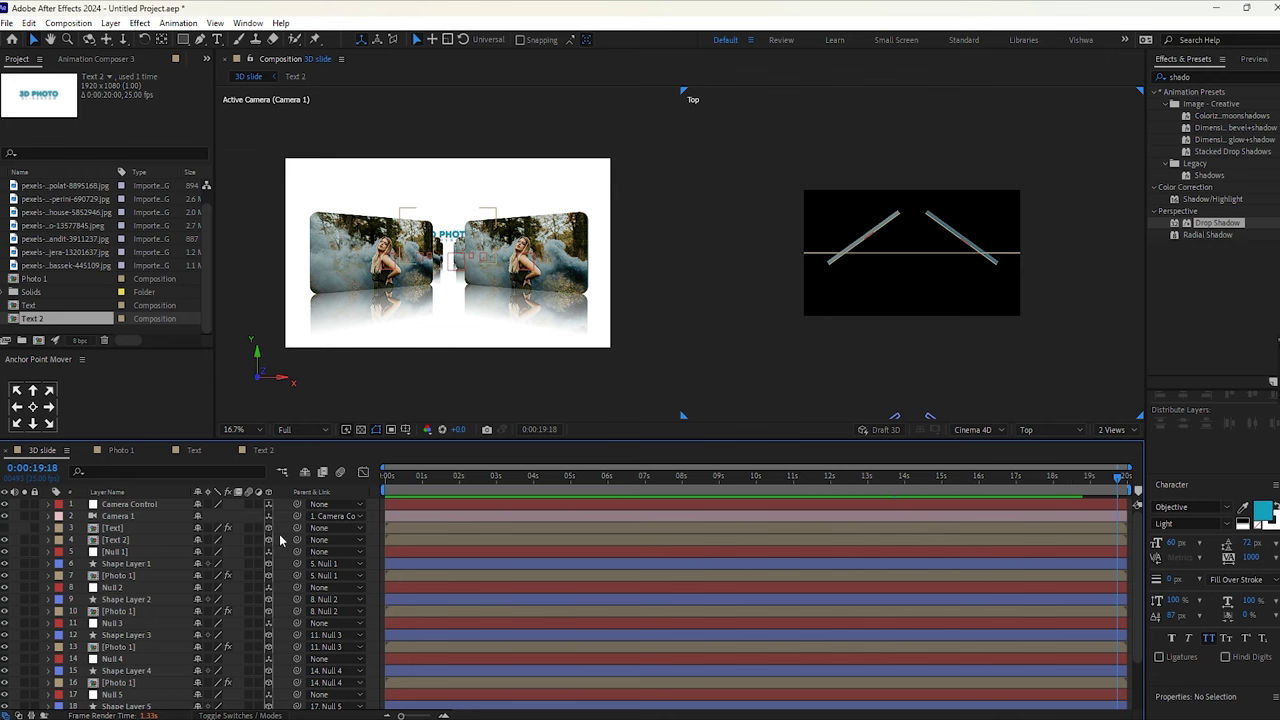
{"action": "scroll", "coordinate": [462, 225], "scroll_direction": "up", "scroll_amount": 2}
{"action": "left_click", "coordinate": [111, 540]}
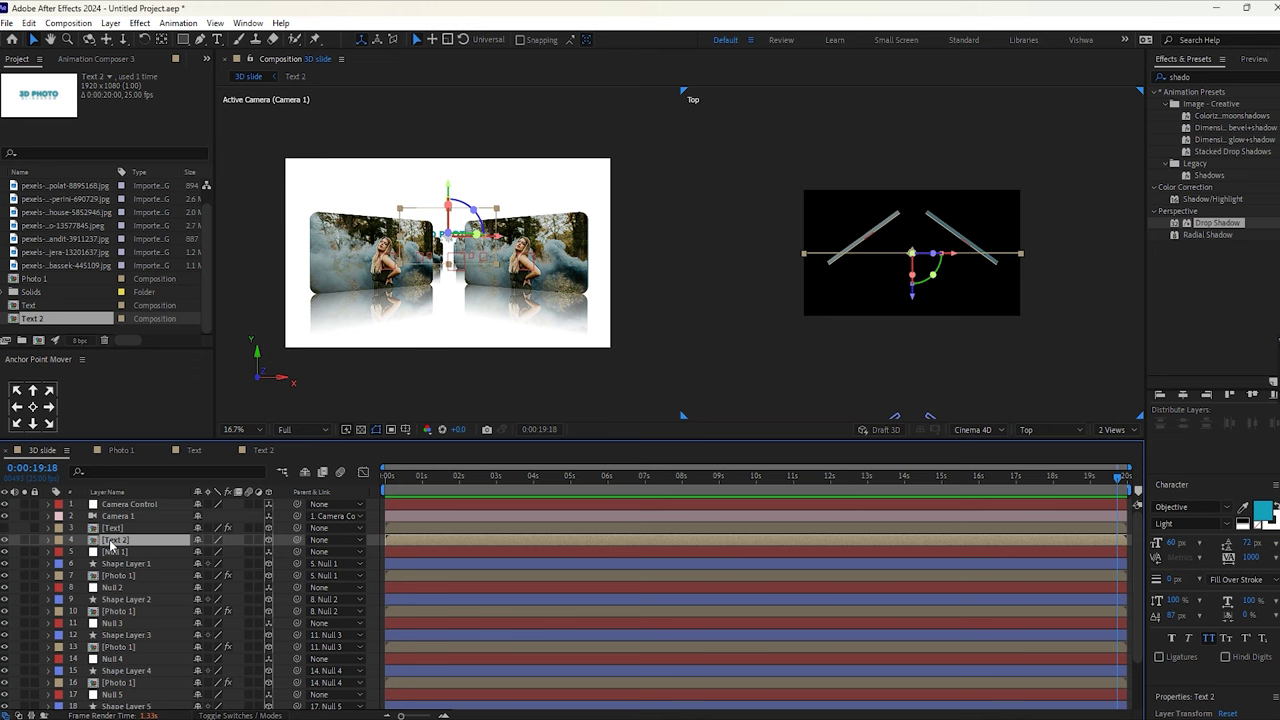
{"action": "scroll", "coordinate": [754, 359], "scroll_direction": "down", "scroll_amount": 2}
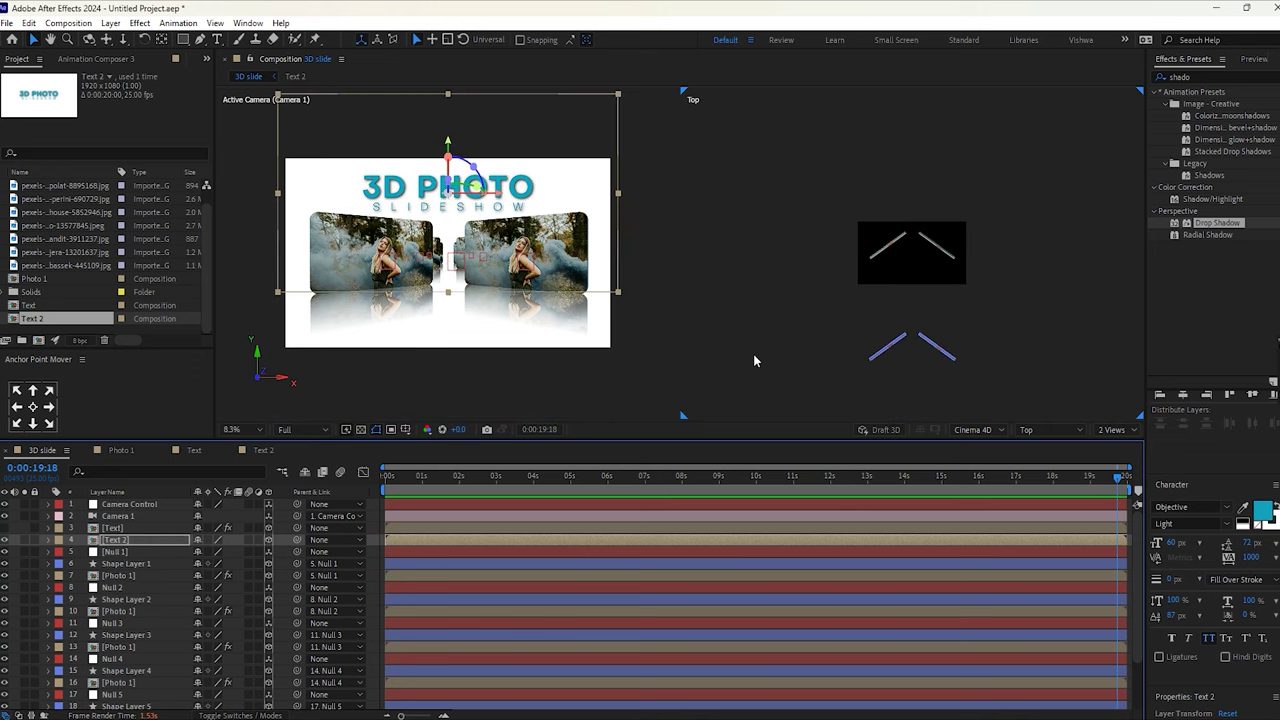
Switch to a single view fitted to the viewer and preview the slideshow from the start
{"action": "left_click", "coordinate": [1112, 429]}
{"action": "left_click", "coordinate": [1120, 433]}
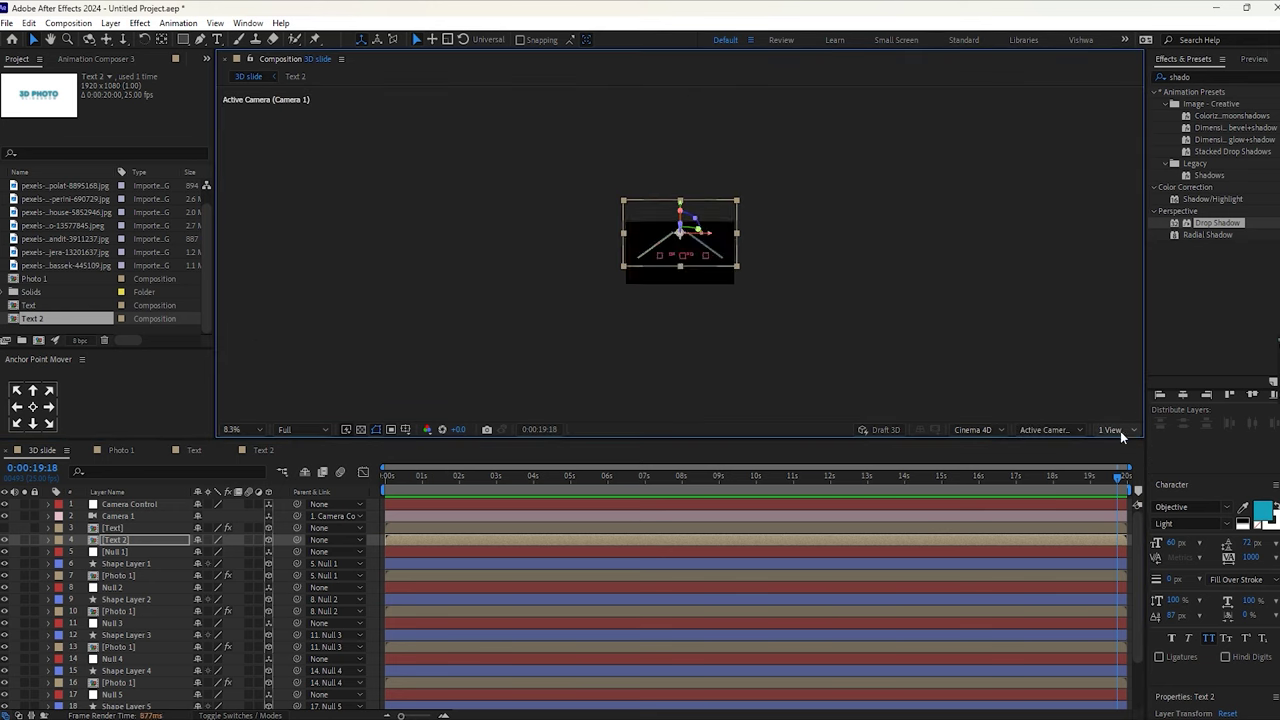
{"action": "left_click", "coordinate": [255, 429]}
{"action": "left_click", "coordinate": [252, 445]}
{"action": "left_click_drag", "start_coordinate": [424, 471], "coordinate": [288, 476]}
{"action": "key", "text": "space"}
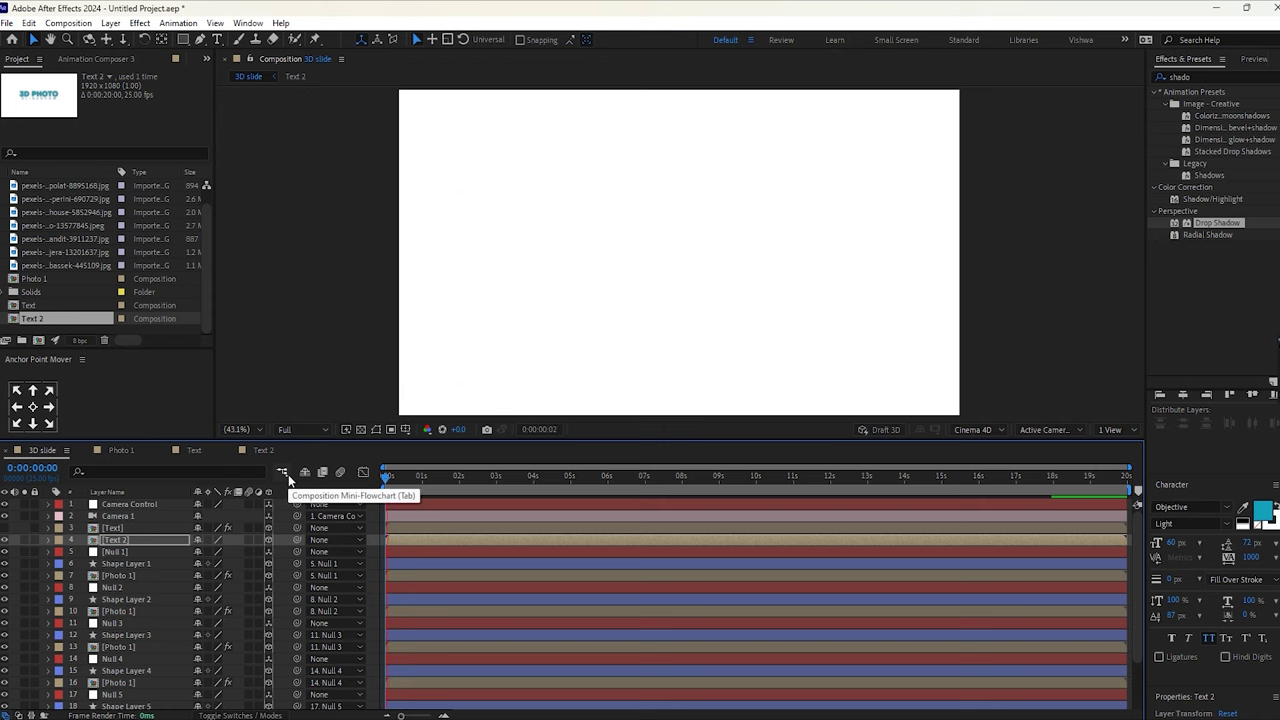
Set the preview resolution to Quarter and play the slideshow from the start
{"action": "left_click", "coordinate": [112, 528]}
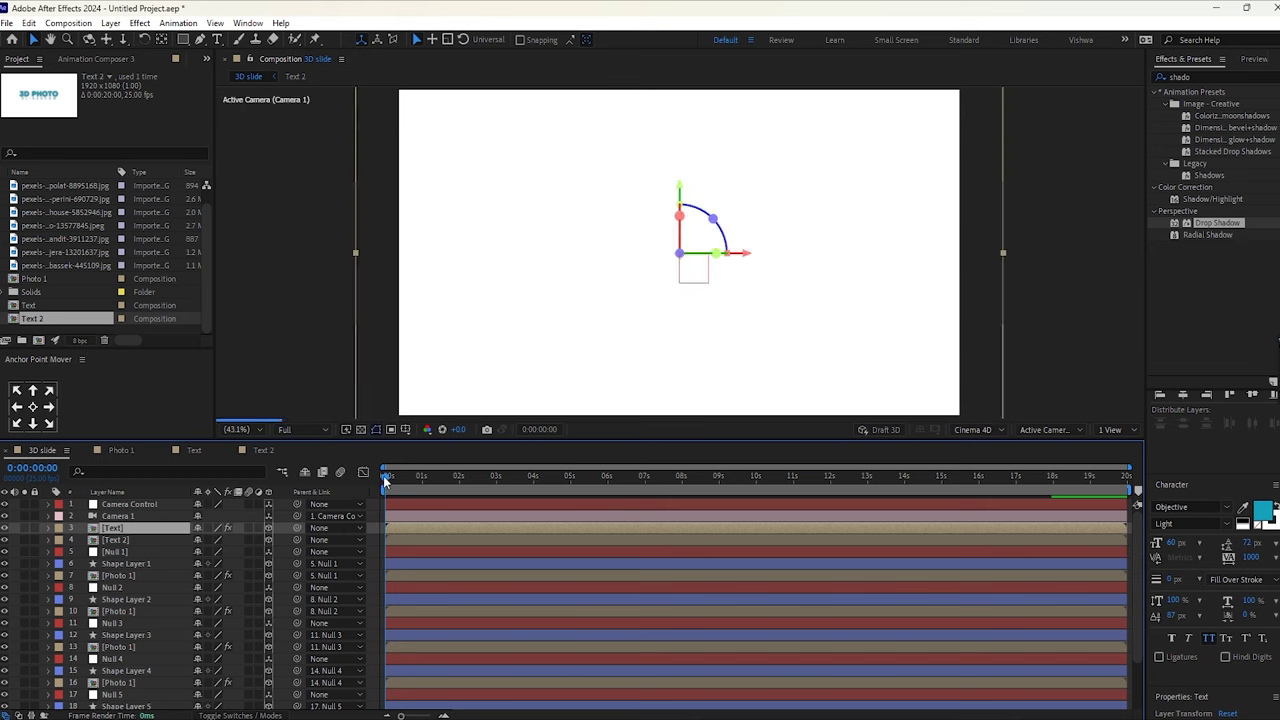
{"action": "left_click", "coordinate": [286, 429]}
{"action": "left_click", "coordinate": [321, 509]}
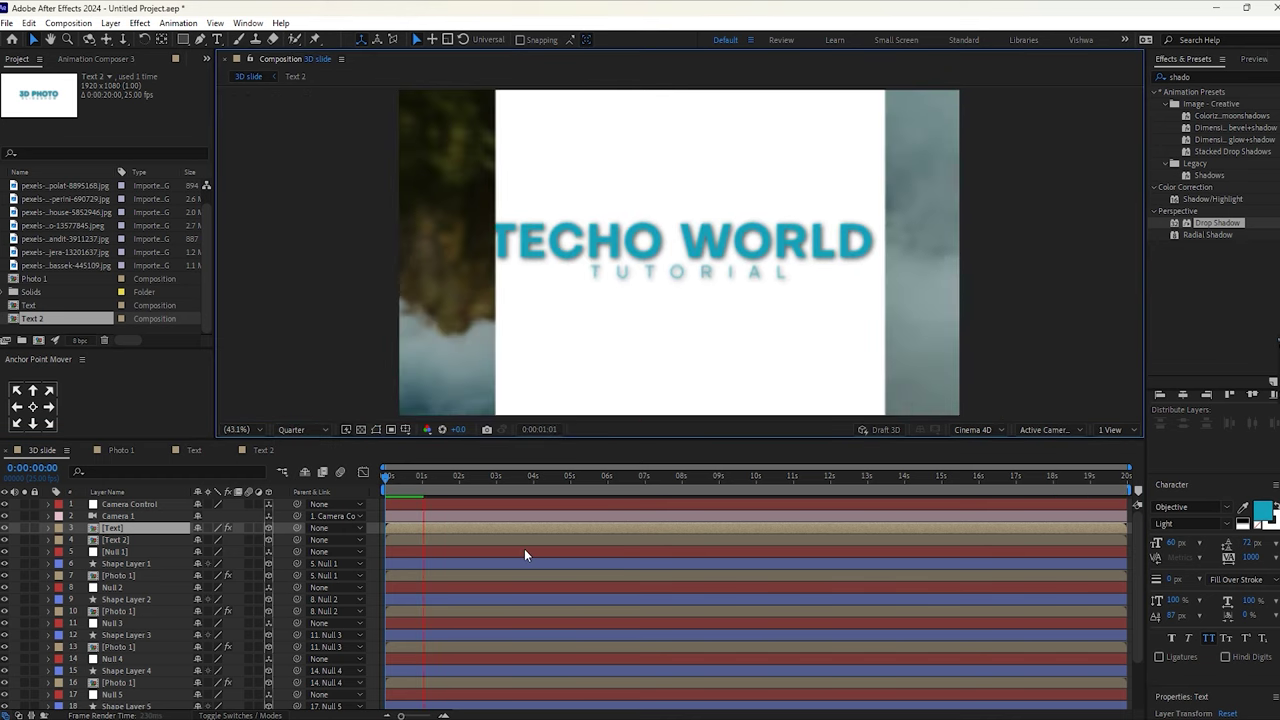
{"action": "left_click", "coordinate": [291, 429]}
{"action": "left_click", "coordinate": [295, 462]}
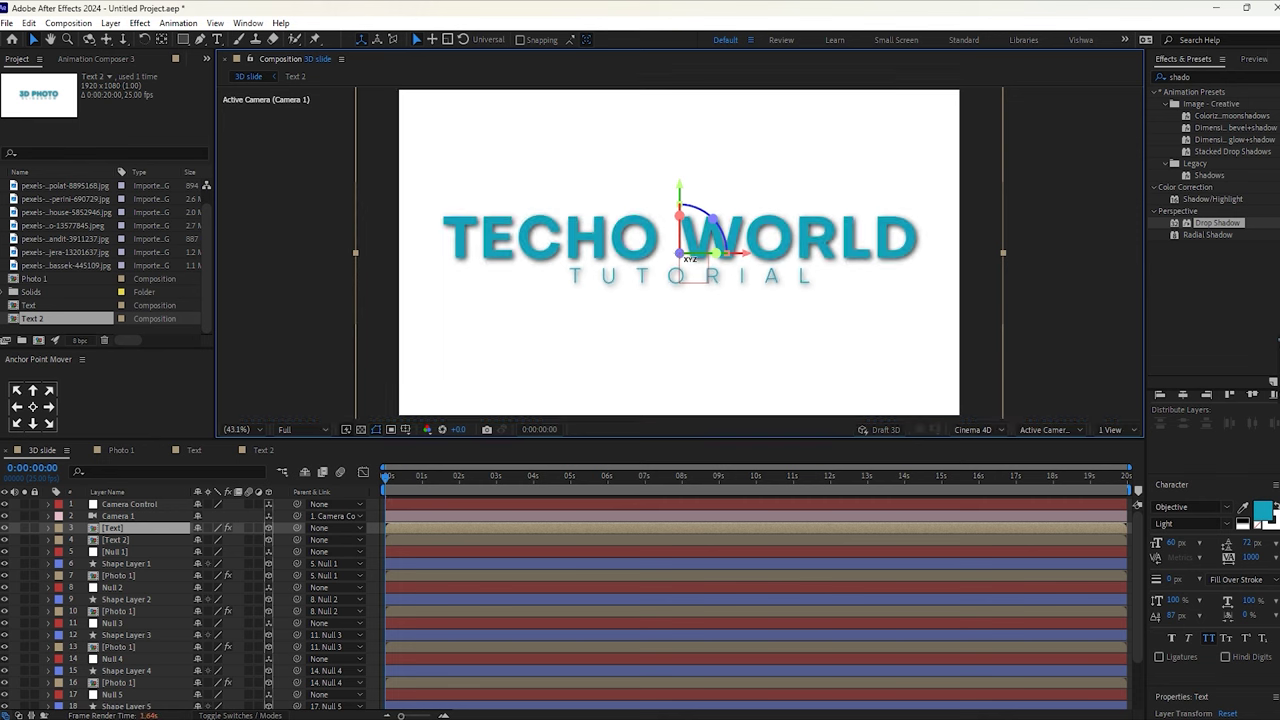
{"action": "left_click", "coordinate": [318, 429]}
{"action": "left_click", "coordinate": [300, 509]}
{"action": "key", "text": "space"}
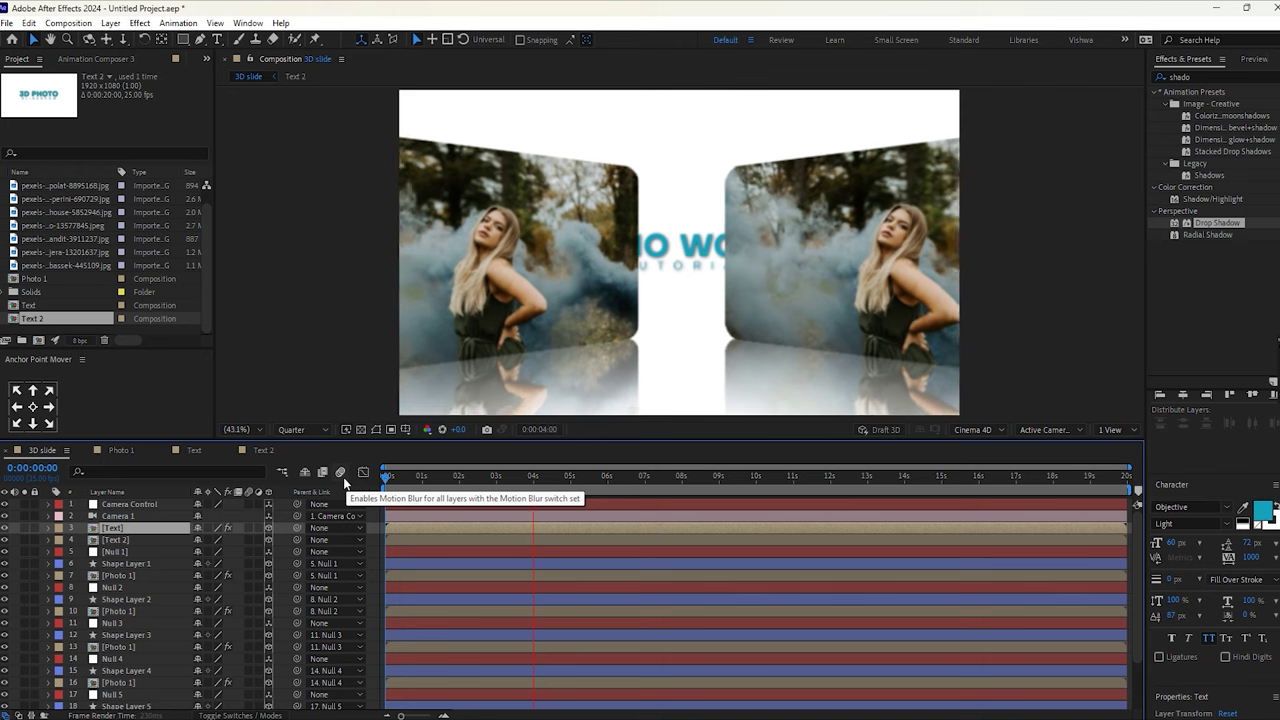
{"action": "key", "text": "space"}
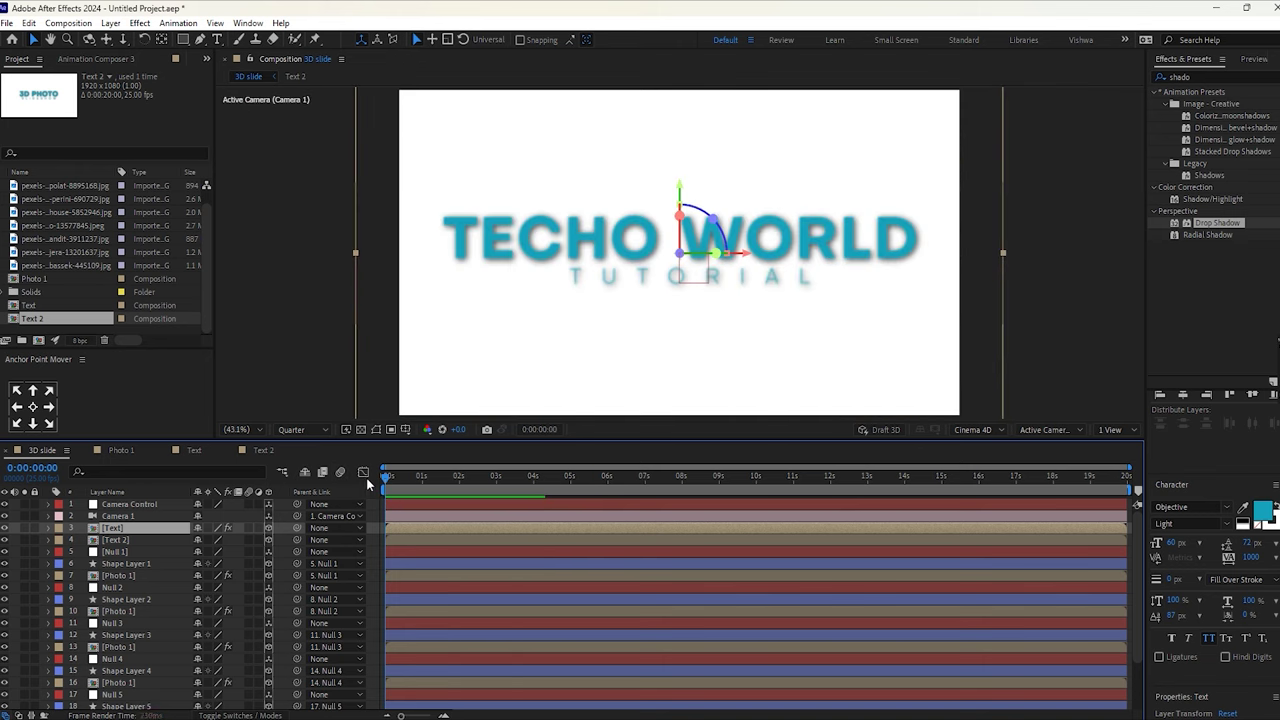
Select Null 1 through Null 6 together with Text 2 and toggle their Position keyframes at 0:00:00:00
{"action": "left_click", "coordinate": [124, 552]}
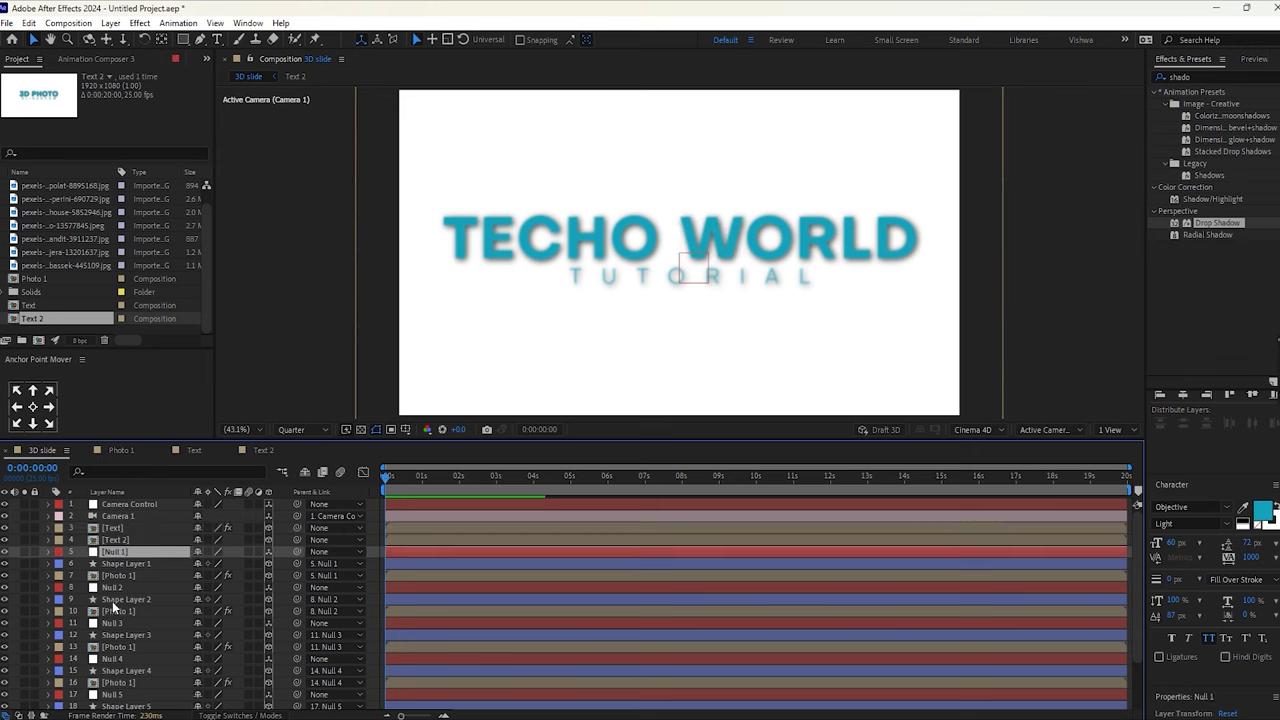
{"action": "left_click", "coordinate": [114, 587], "text": "ctrl"}
{"action": "left_click", "coordinate": [114, 623], "text": "ctrl"}
{"action": "scroll", "coordinate": [116, 625], "scroll_direction": "down", "scroll_amount": 1}
{"action": "left_click", "coordinate": [114, 635], "text": "ctrl"}
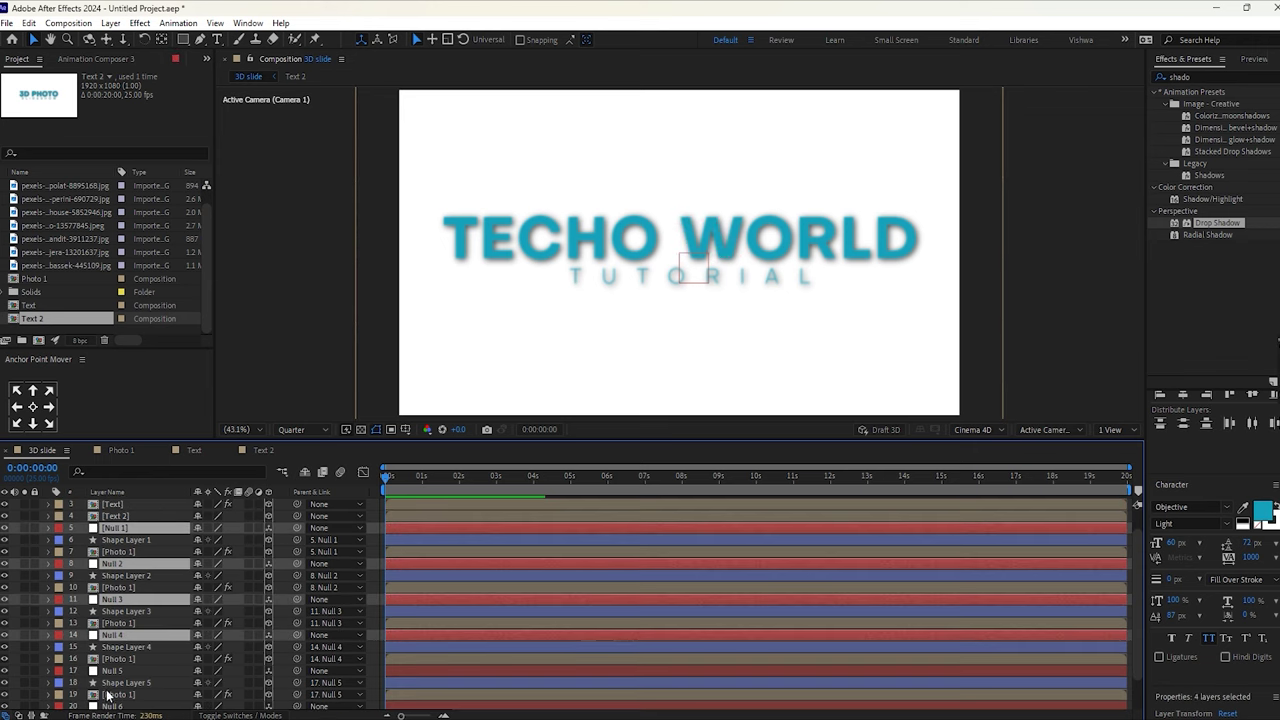
{"action": "left_click", "coordinate": [112, 671], "text": "ctrl"}
{"action": "left_click", "coordinate": [112, 706], "text": "ctrl"}
{"action": "scroll", "coordinate": [122, 660], "scroll_direction": "down", "scroll_amount": 1}
{"action": "scroll", "coordinate": [122, 655], "scroll_direction": "up", "scroll_amount": 2}
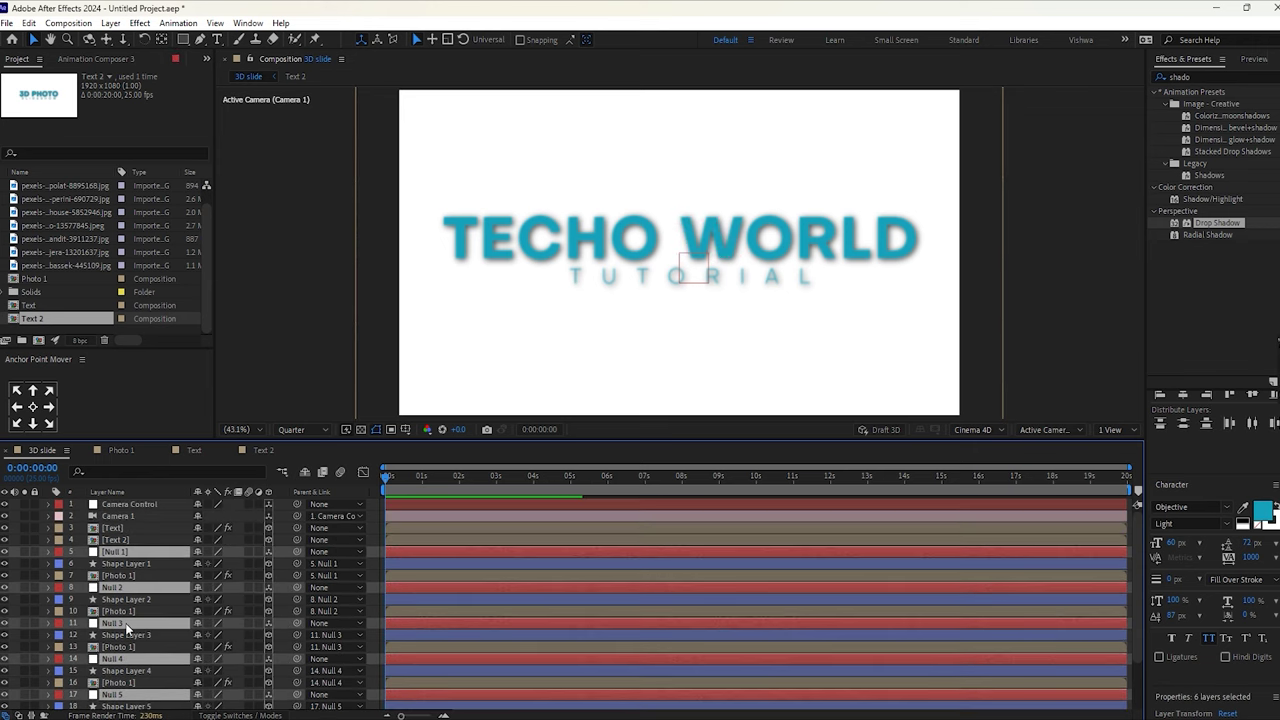
{"action": "left_click", "coordinate": [118, 540], "text": "ctrl"}
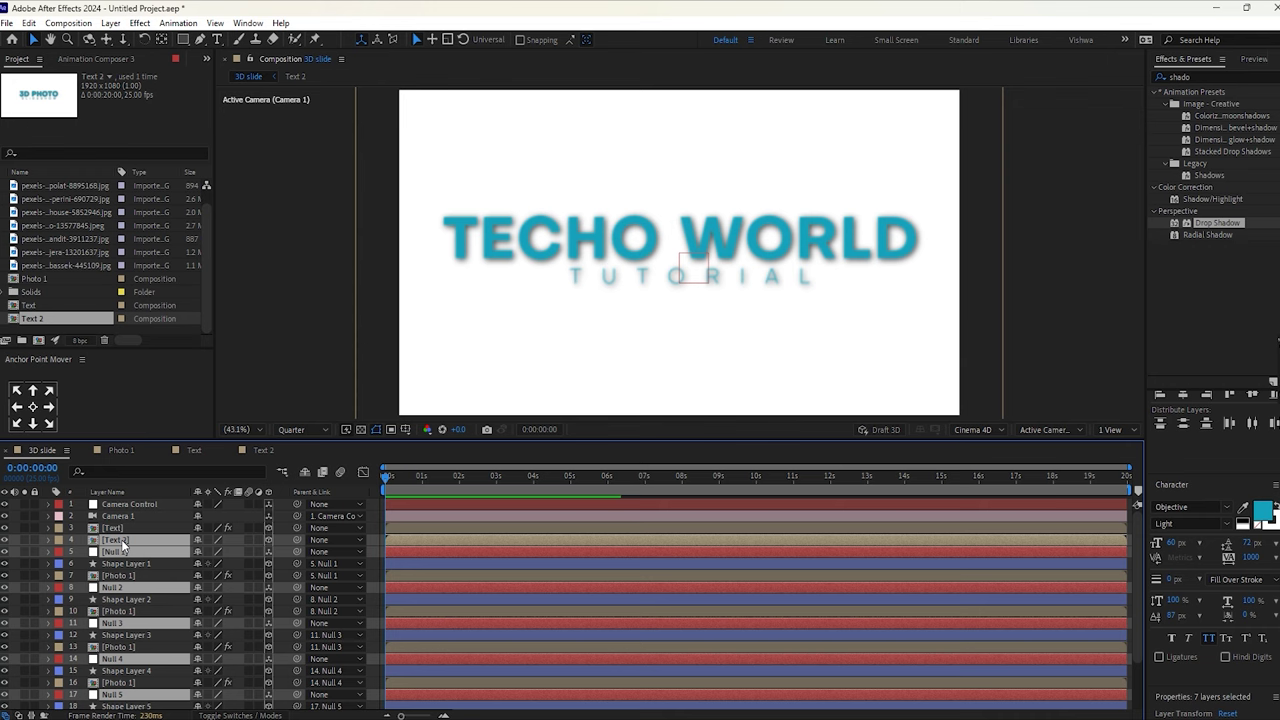
{"action": "key", "text": "alt+shift+p"}
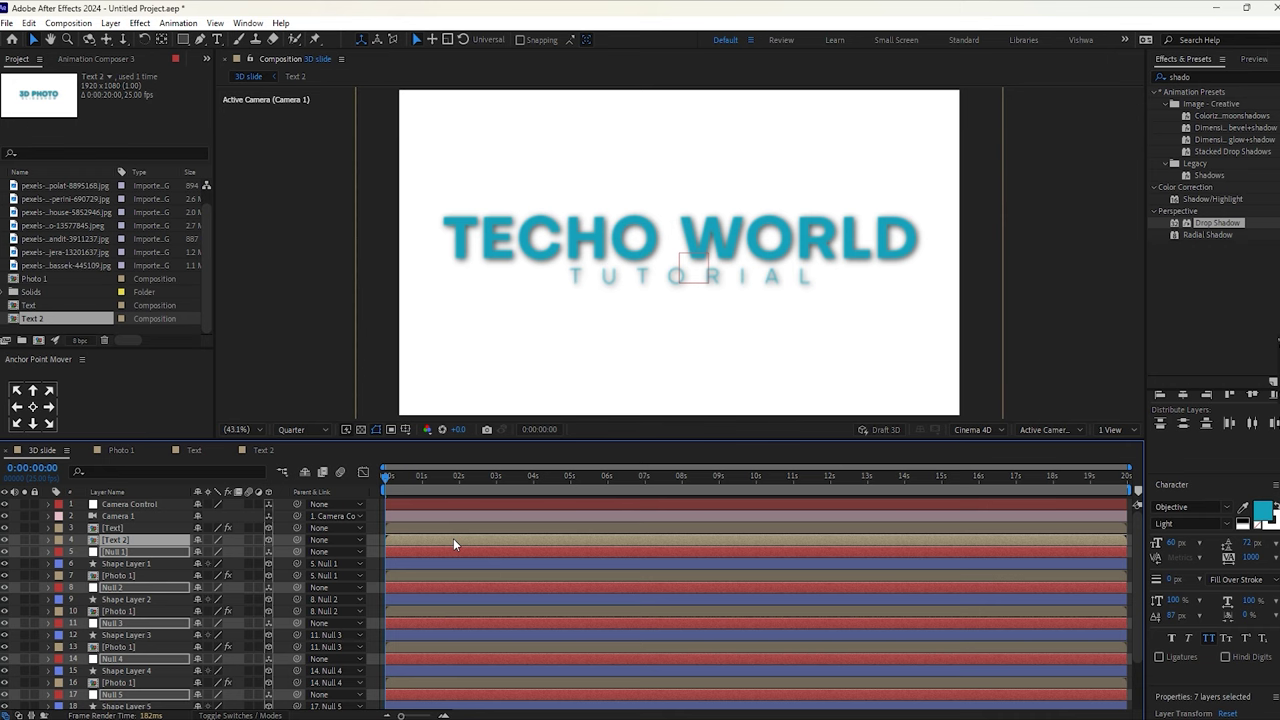
Play the slideshow from the start to check the camera move and photo entrances
{"action": "left_click", "coordinate": [430, 500]}
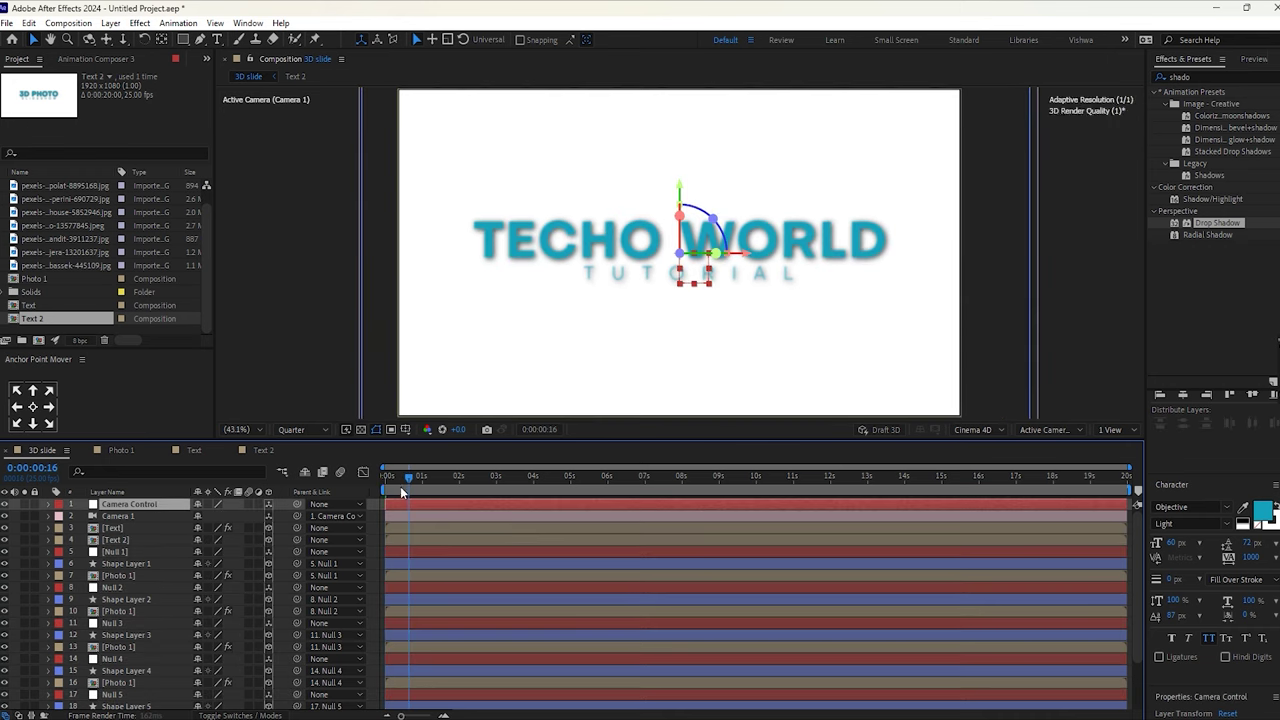
{"action": "key", "text": "space"}
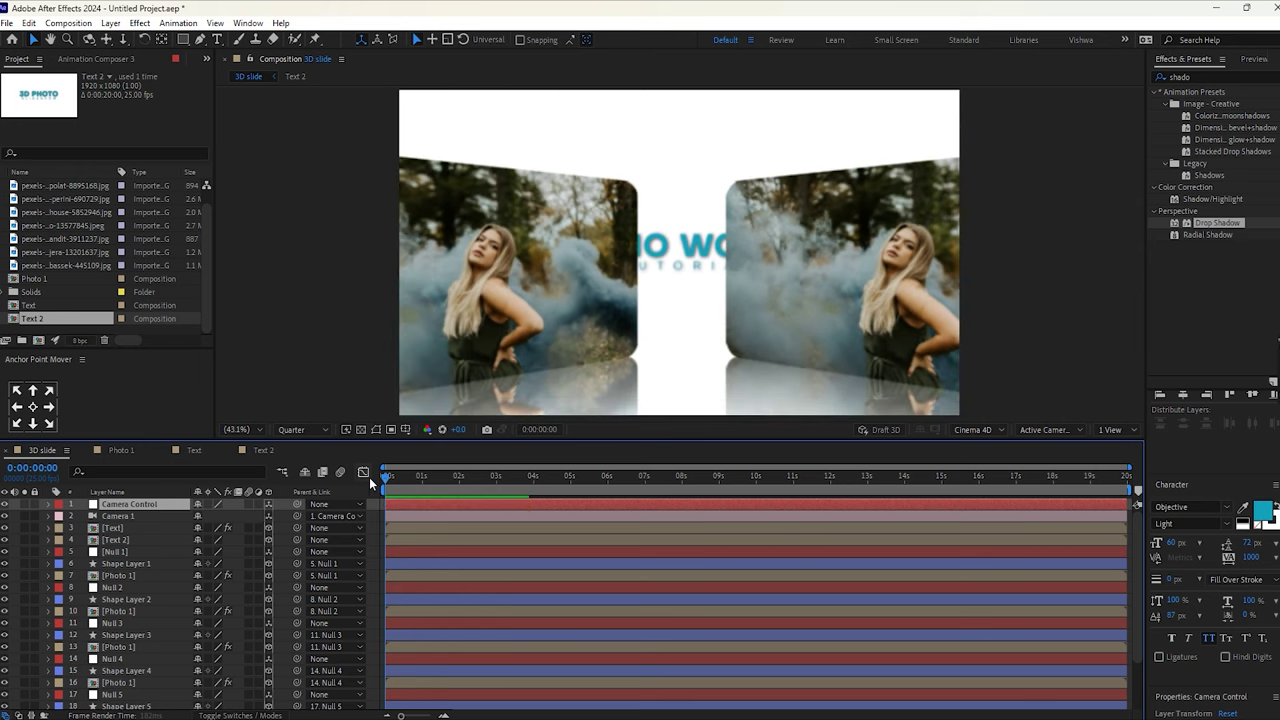
{"action": "key", "text": "space"}
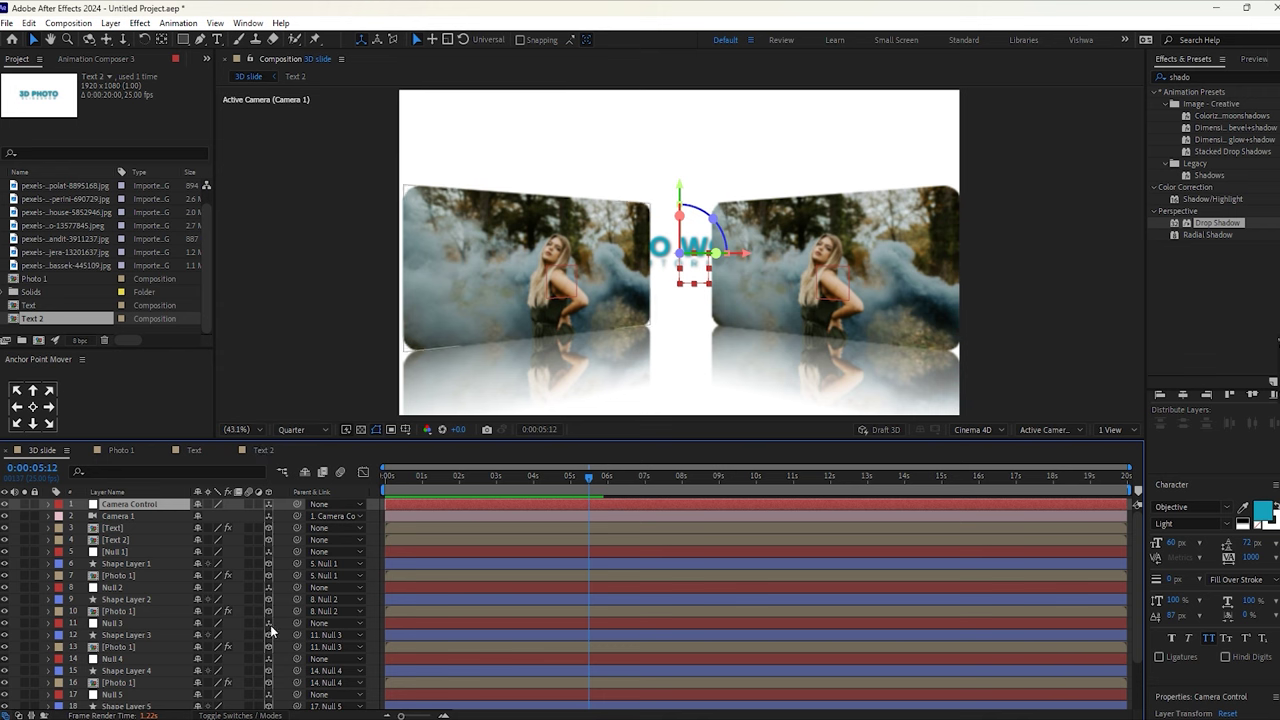
Duplicate the Photo 1 composition five times in the project to provide a separate composition for each photo
{"action": "left_click", "coordinate": [120, 611]}
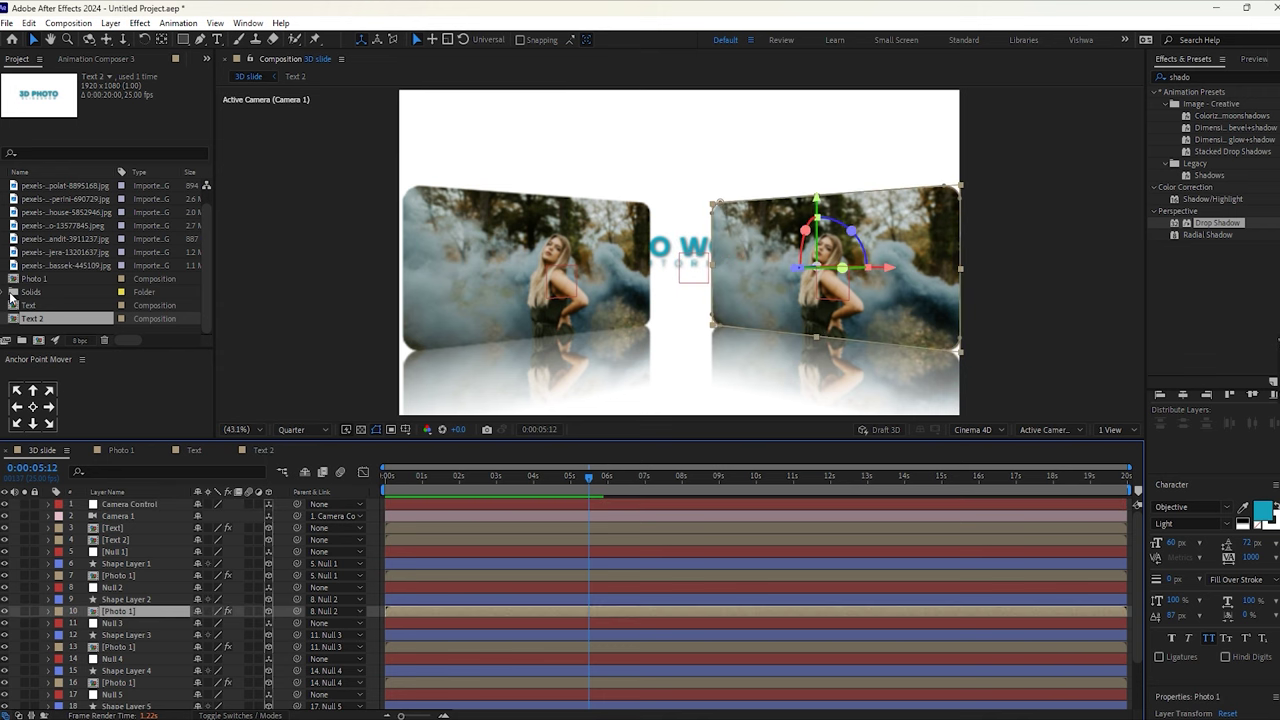
{"action": "left_click", "coordinate": [39, 280]}
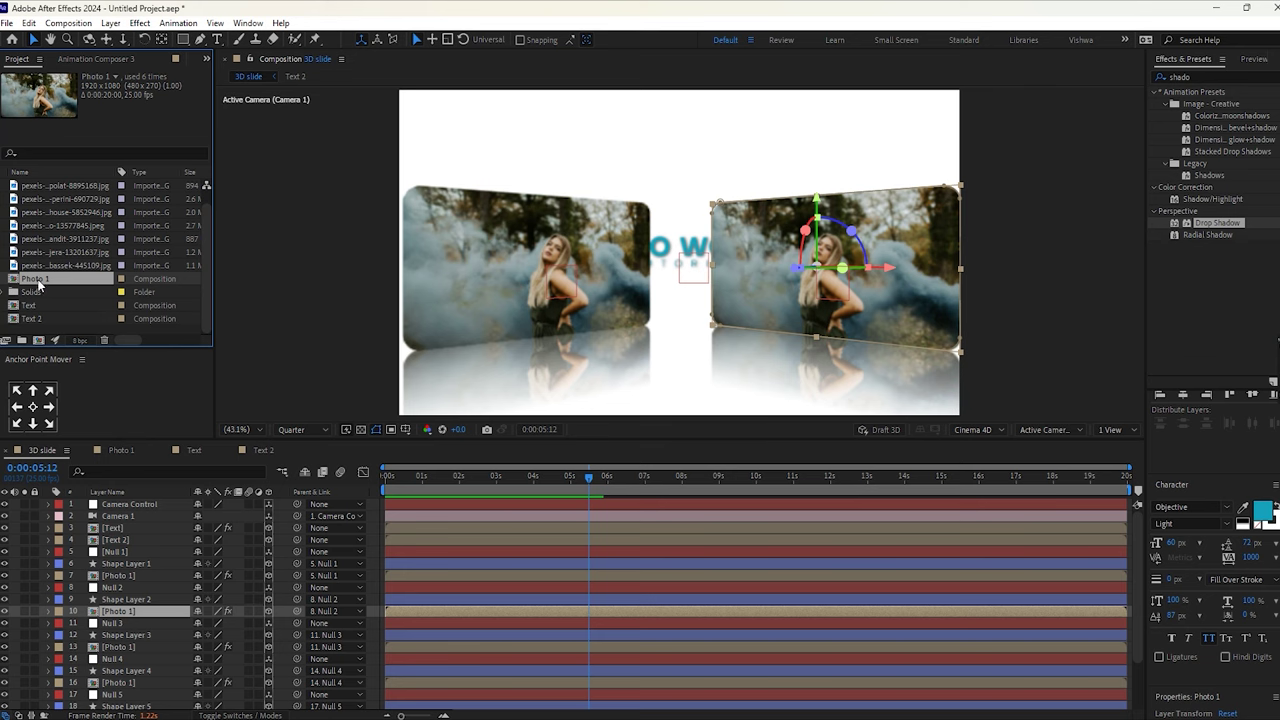
{"action": "key", "text": "ctrl+d"}
{"action": "key", "text": "ctrl+d"}
{"action": "key", "text": "ctrl+d"}
{"action": "key", "text": "ctrl+d"}
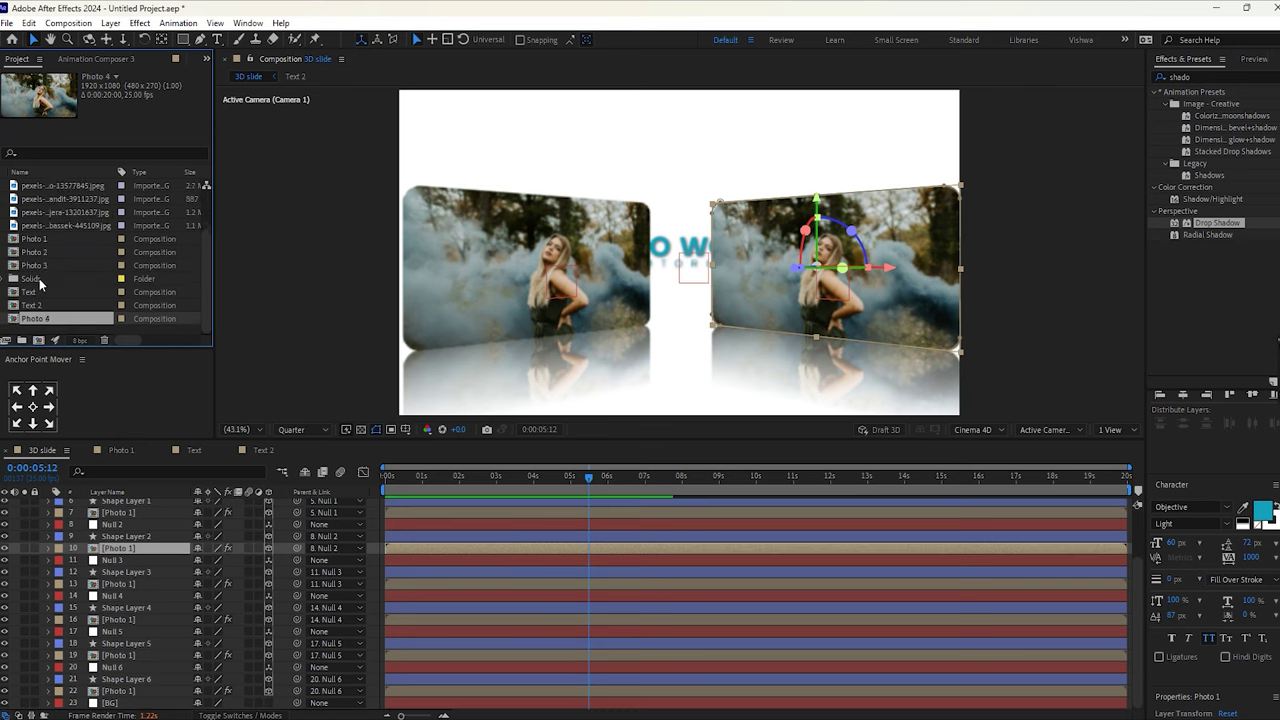
{"action": "key", "text": "ctrl+d"}
Open the Photo 2 composition and replace its photo with the image file ending in 13201637.jpg
{"action": "left_click", "coordinate": [42, 226]}
{"action": "scroll", "coordinate": [42, 229], "scroll_direction": "up", "scroll_amount": 3}
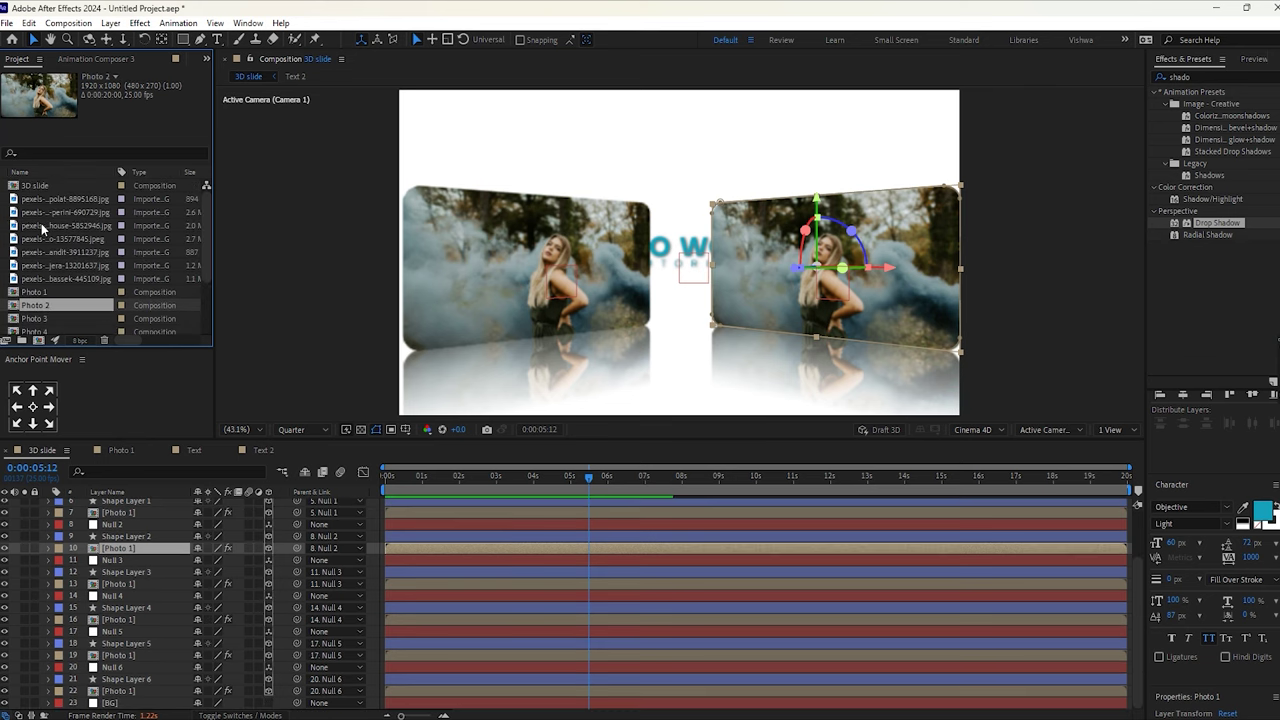
{"action": "double_click", "coordinate": [30, 306]}
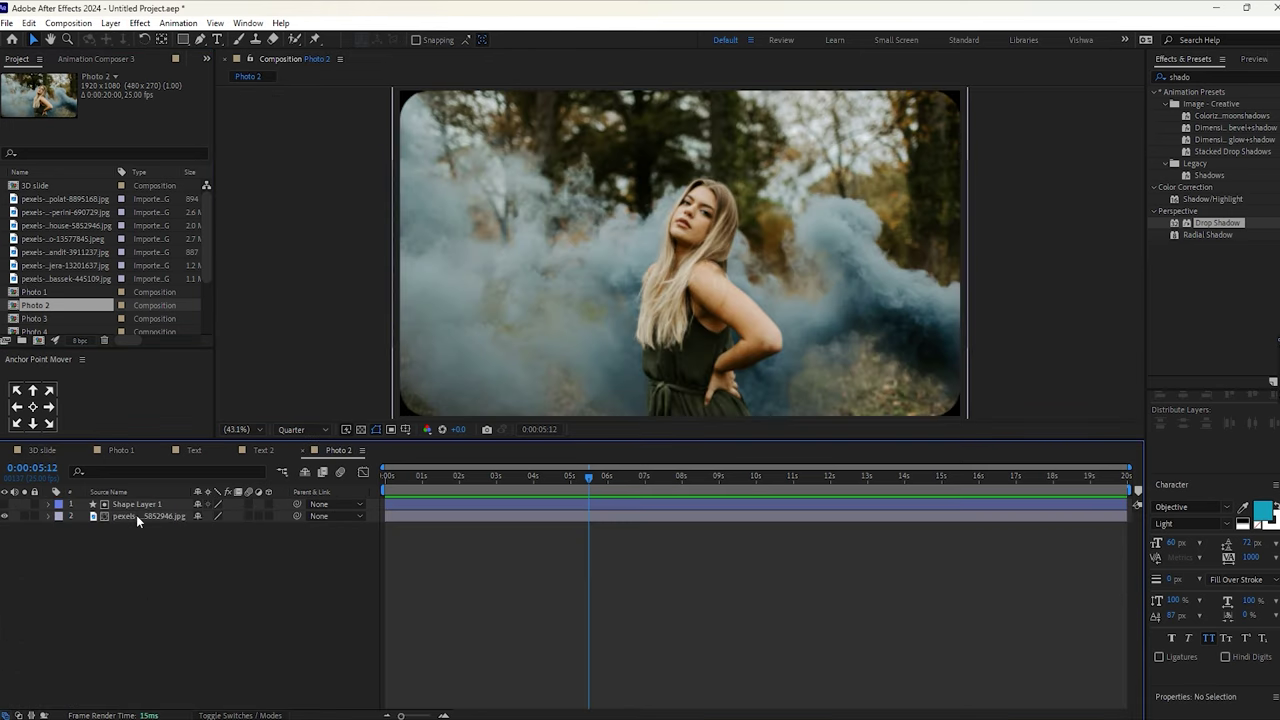
{"action": "left_click", "coordinate": [136, 515]}
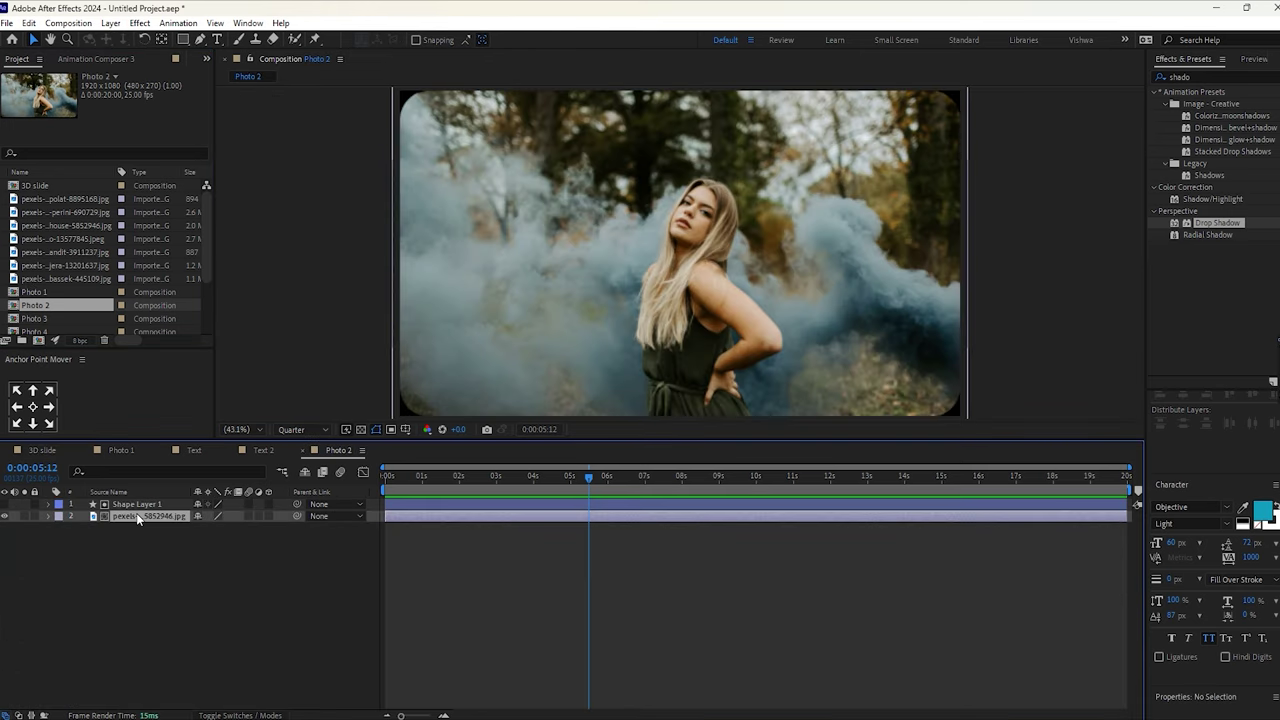
{"action": "left_click", "coordinate": [31, 214]}
{"action": "left_click", "coordinate": [35, 227]}
{"action": "left_click", "coordinate": [40, 241]}
{"action": "left_click", "coordinate": [33, 201]}
{"action": "left_click_drag", "start_coordinate": [55, 266], "coordinate": [120, 516]}
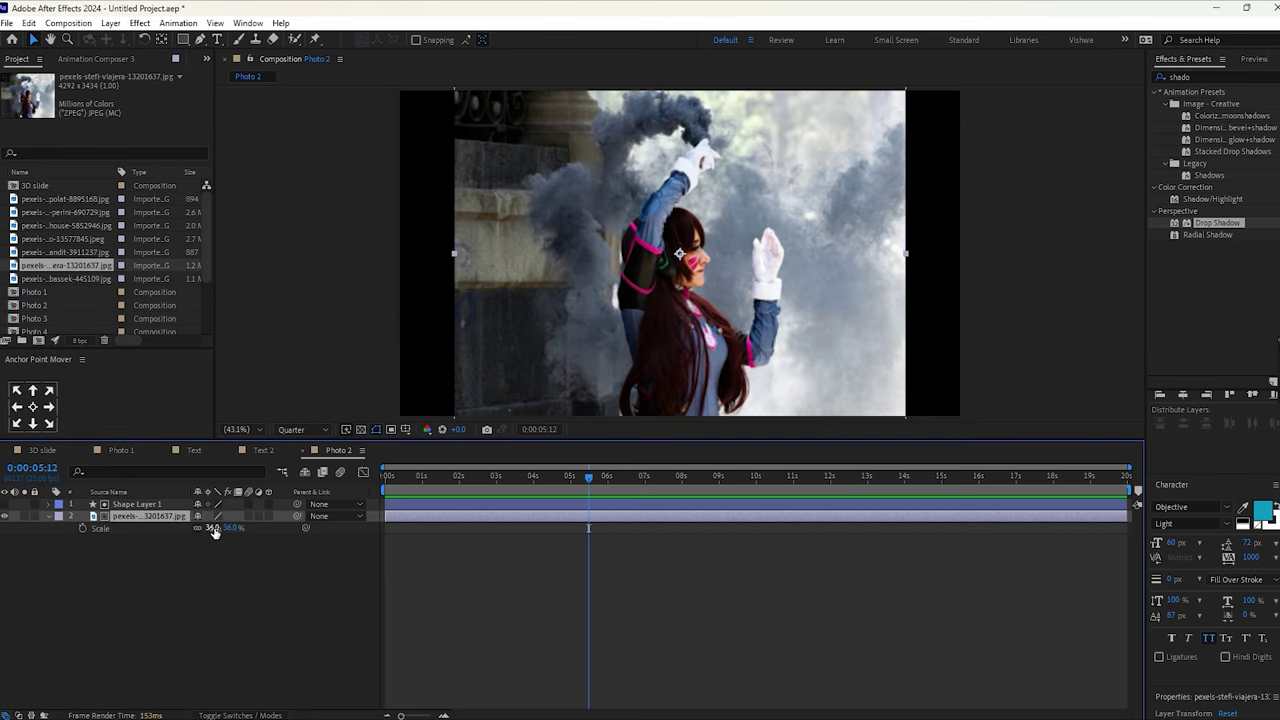
Scale the new photo in Photo 2 to 46% so it fills the rounded frame, and fit the composition to the viewer
{"action": "left_click_drag", "start_coordinate": [213, 528], "coordinate": [221, 530]}
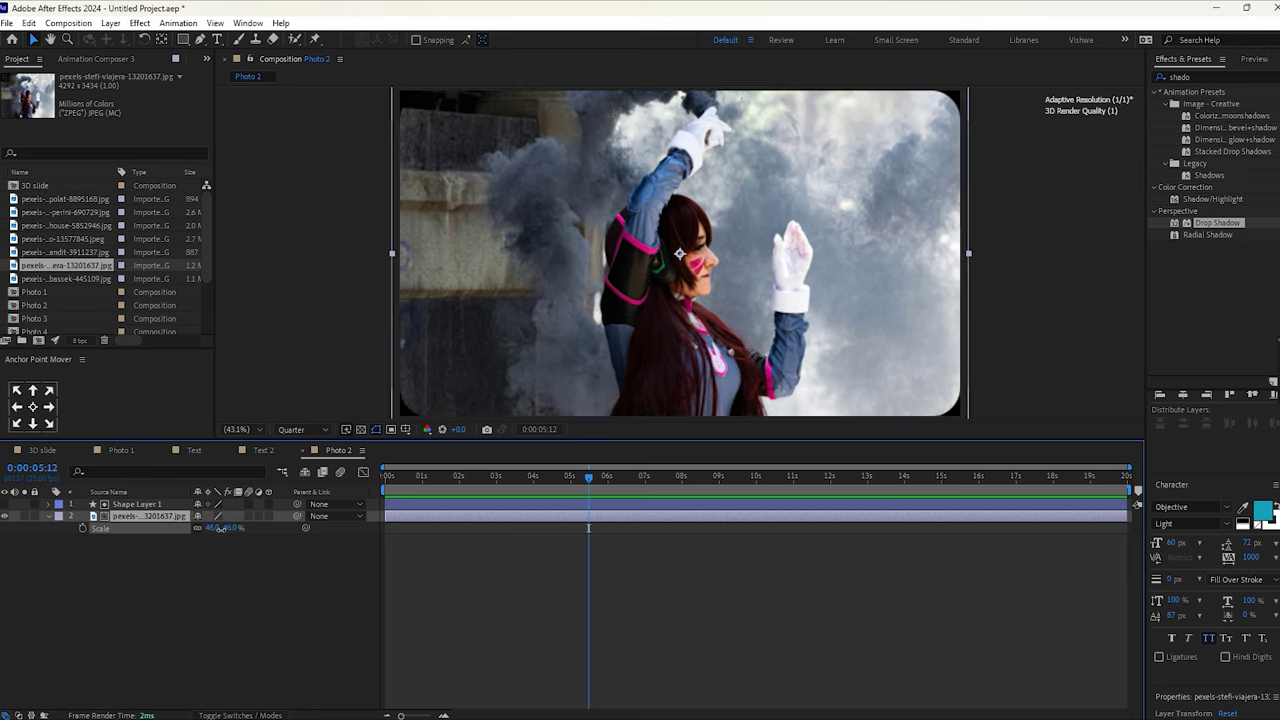
{"action": "left_click", "coordinate": [240, 429]}
{"action": "left_click", "coordinate": [249, 447]}
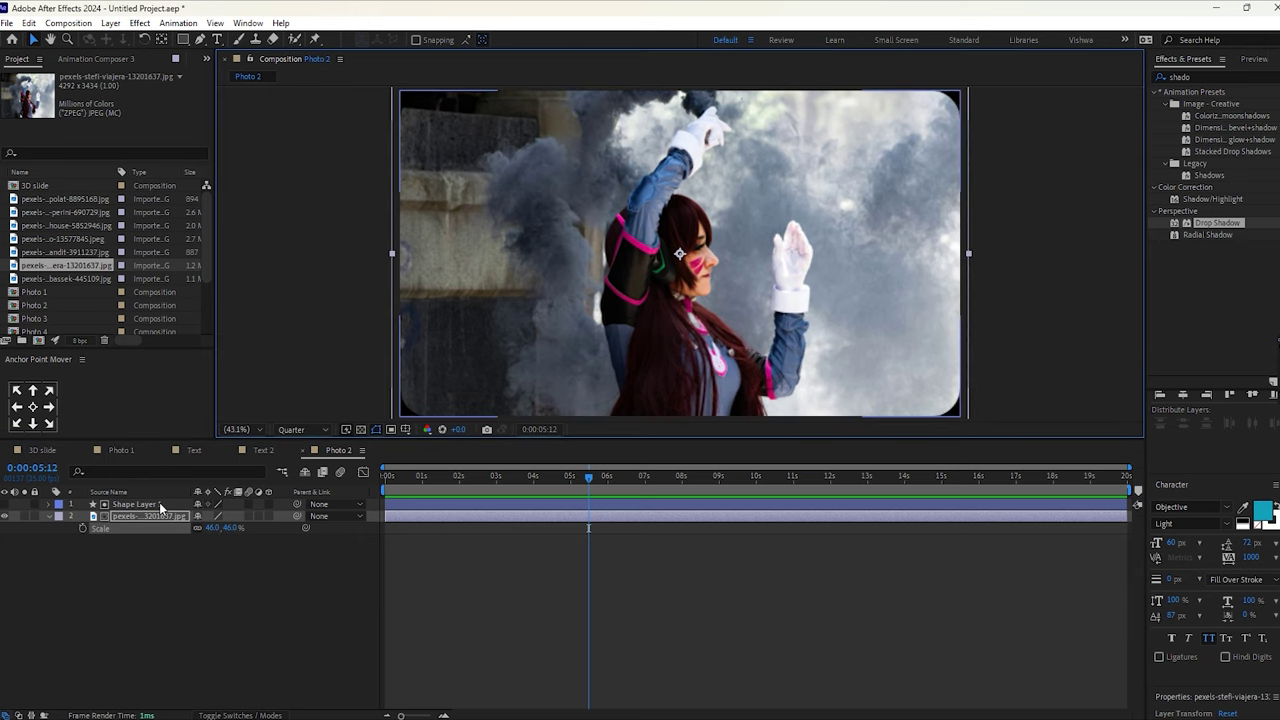
Move the photo in the Photo 2 composition down to position 960, 553 inside the rounded frame
{"action": "key", "text": "p"}
{"action": "left_click_drag", "start_coordinate": [222, 527], "coordinate": [268, 531]}
{"action": "key", "text": "s"}
{"action": "key", "text": "p"}
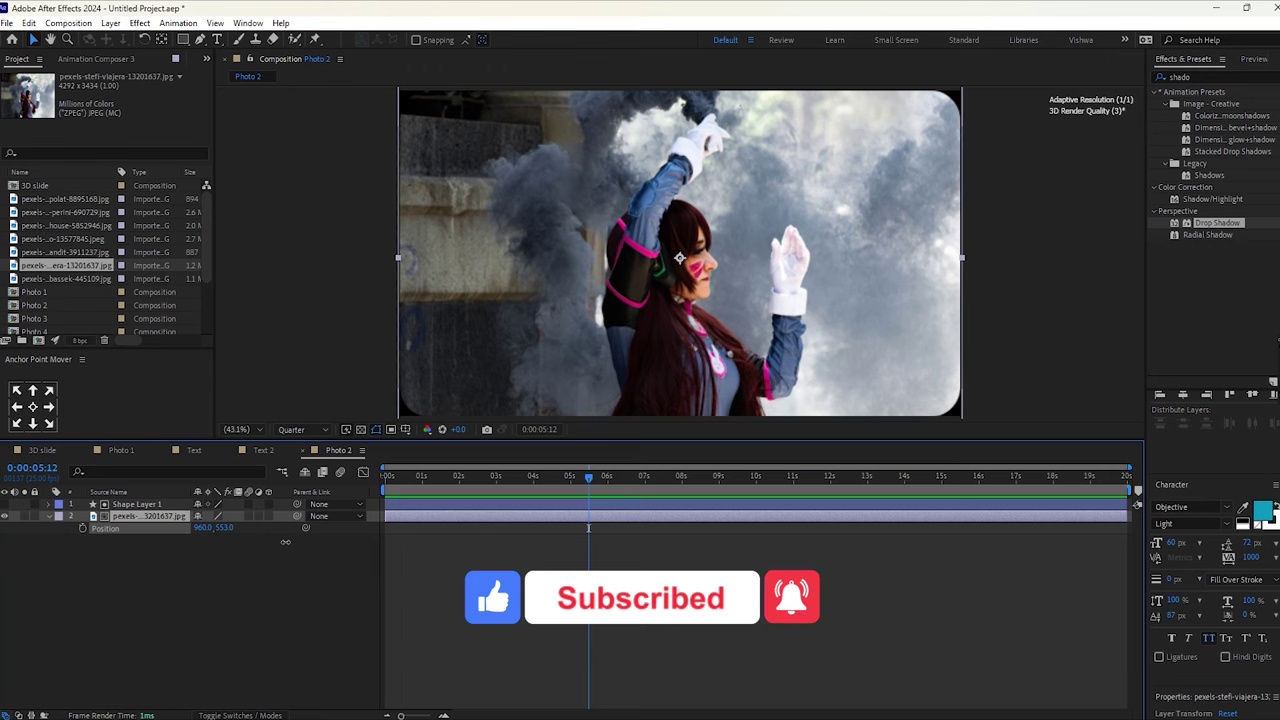
{"action": "left_click", "coordinate": [272, 595]}
Close the open photo and text compositions, leaving only the 3D slide composition open
{"action": "left_click", "coordinate": [86, 451]}
{"action": "left_click", "coordinate": [86, 451]}
{"action": "left_click", "coordinate": [86, 451]}
{"action": "left_click", "coordinate": [86, 451]}
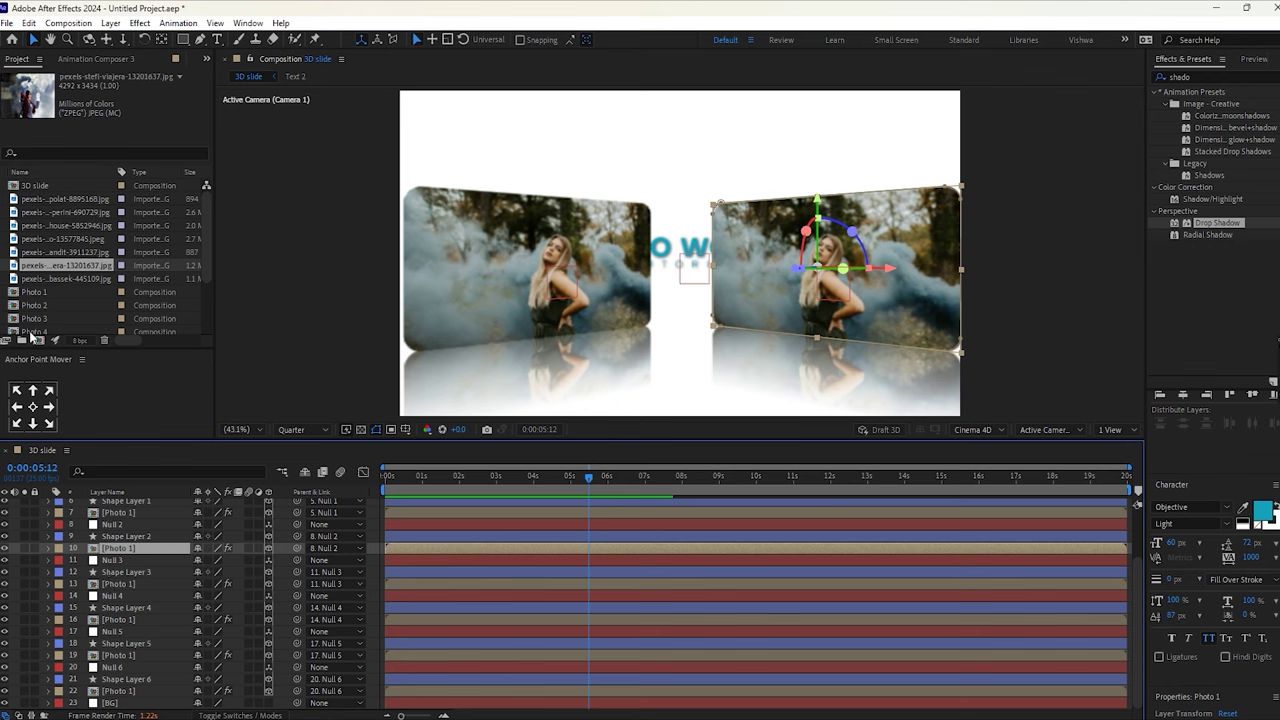
In 3D slide, replace the Photo 1 layers parented to Null 2 and Null 3 with Photo 2 and Photo 3
{"action": "scroll", "coordinate": [33, 297], "scroll_direction": "down", "scroll_amount": 1}
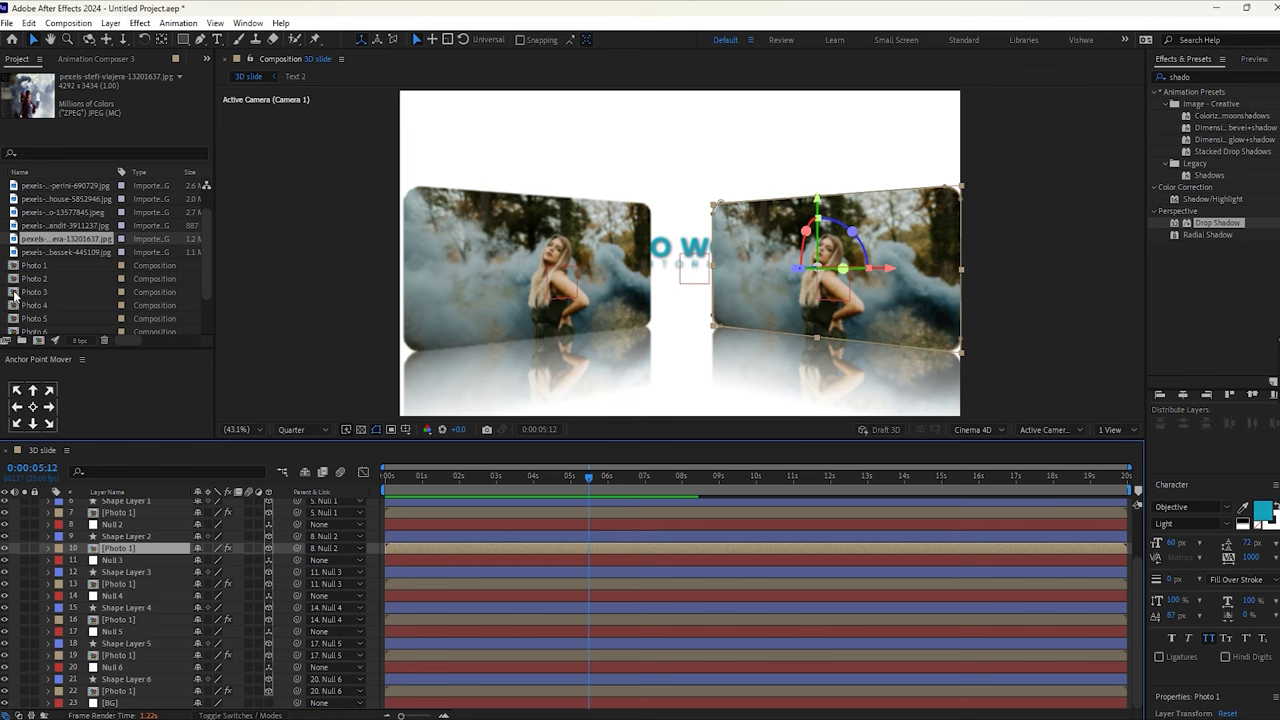
{"action": "left_click", "coordinate": [12, 284]}
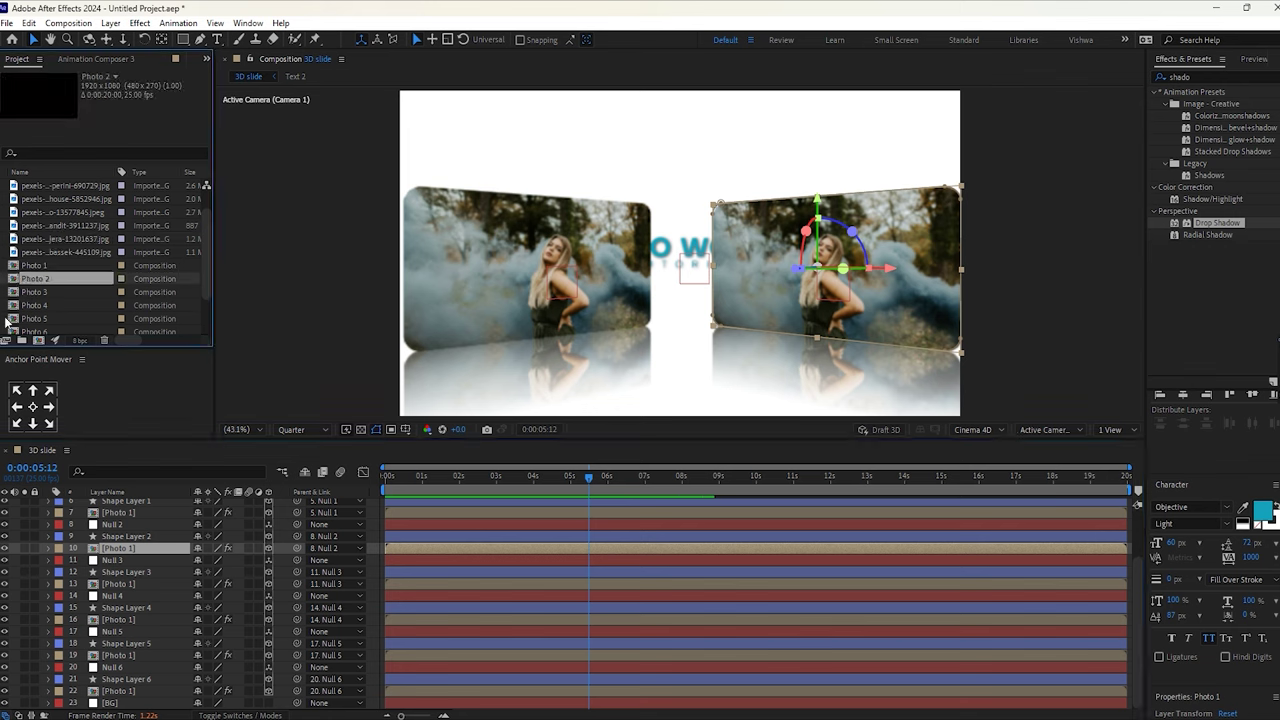
{"action": "left_click_drag", "start_coordinate": [91, 535], "coordinate": [96, 549]}
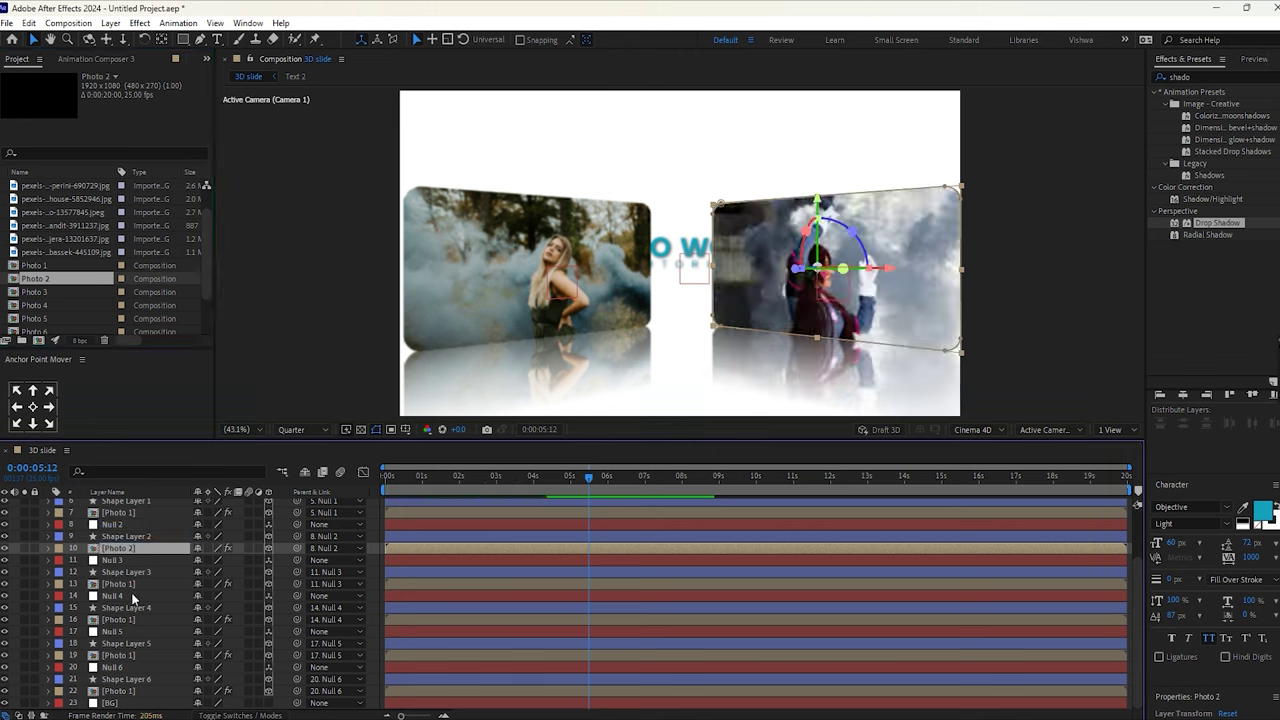
{"action": "left_click", "coordinate": [119, 584]}
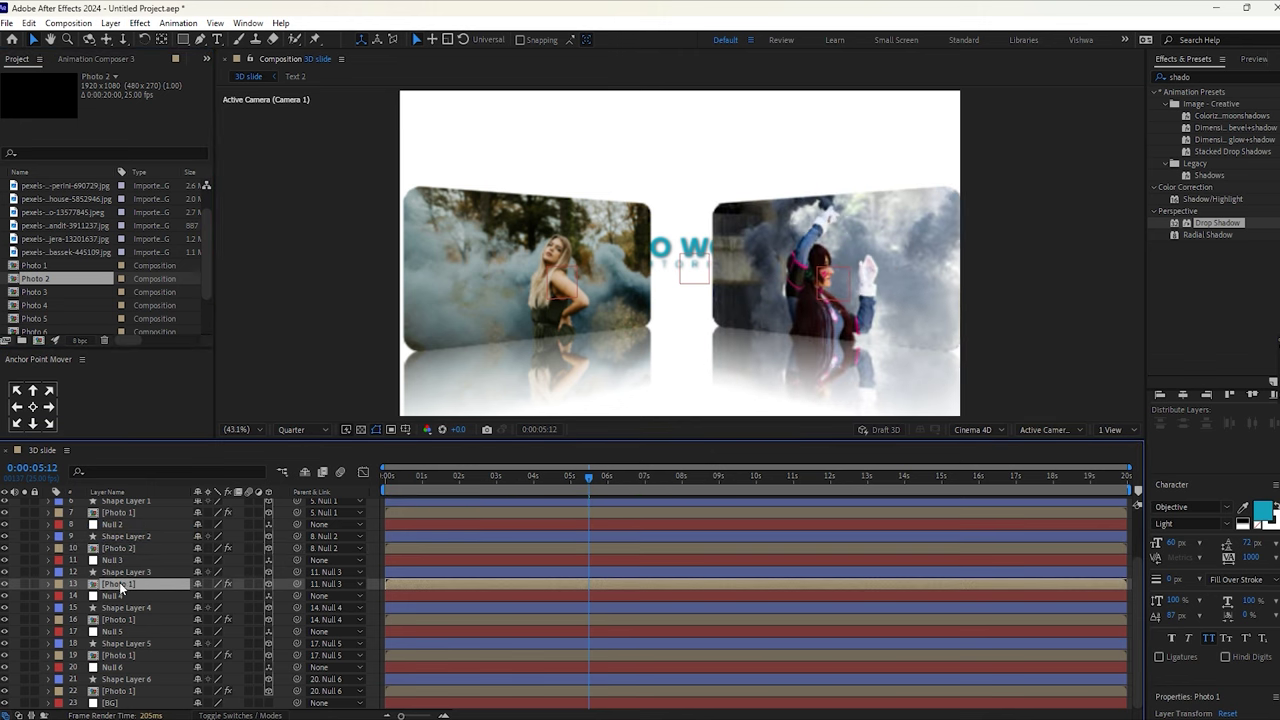
{"action": "left_click", "coordinate": [13, 293]}
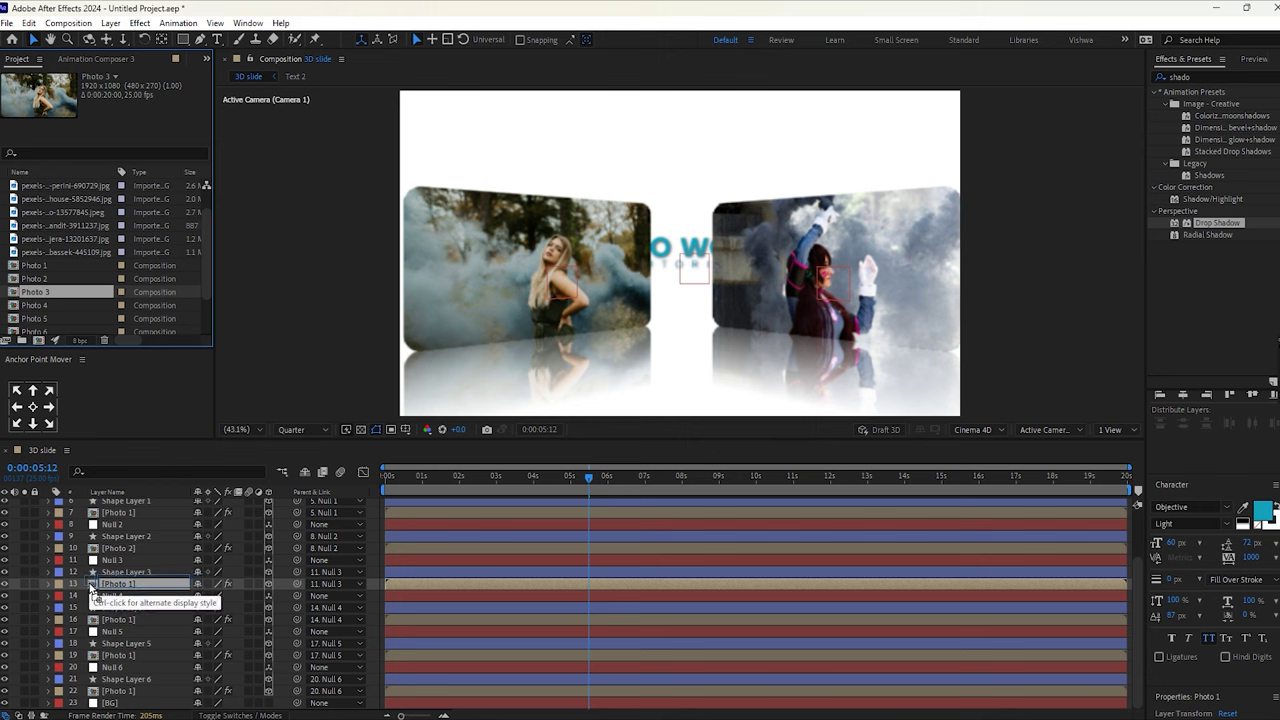
{"action": "left_click_drag", "start_coordinate": [92, 586], "coordinate": [93, 586]}
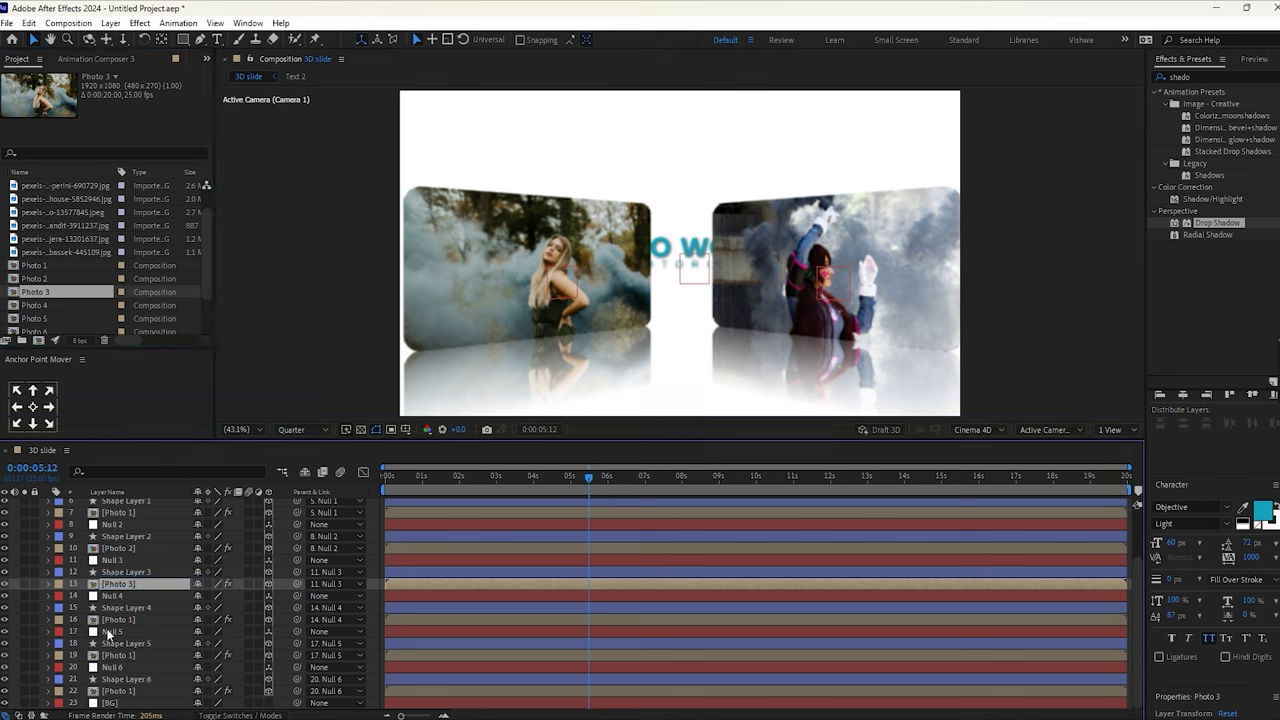
Replace the Photo 1 layers parented to Null 4, Null 5 and Null 6 with Photo 4, Photo 5 and Photo 6 respectively
{"action": "left_click", "coordinate": [112, 620]}
{"action": "left_click_drag", "start_coordinate": [17, 307], "coordinate": [77, 640]}
{"action": "left_click", "coordinate": [124, 656]}
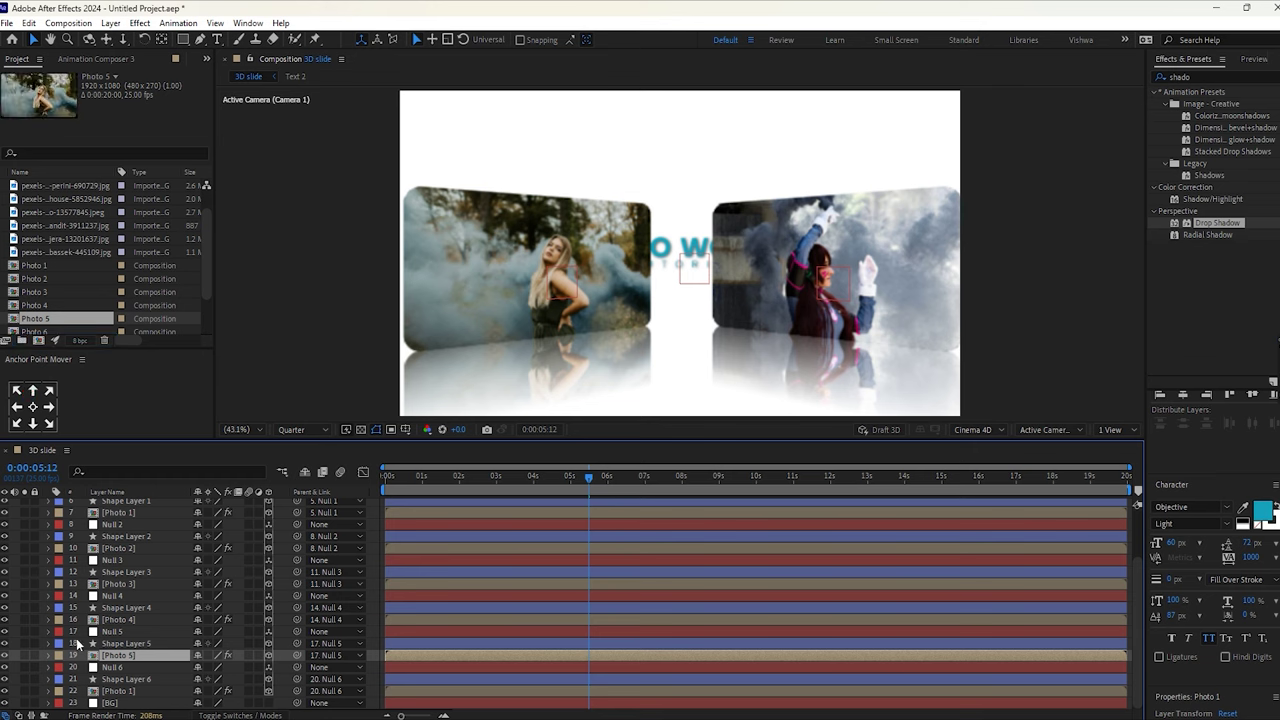
{"action": "left_click", "coordinate": [117, 691]}
{"action": "scroll", "coordinate": [45, 298], "scroll_direction": "down", "scroll_amount": 2}
{"action": "left_click_drag", "start_coordinate": [35, 279], "coordinate": [93, 691]}
Open the Photo 3 composition and replace its photo with the image file ending in 8895168.jpg
{"action": "scroll", "coordinate": [108, 650], "scroll_direction": "up", "scroll_amount": 2}
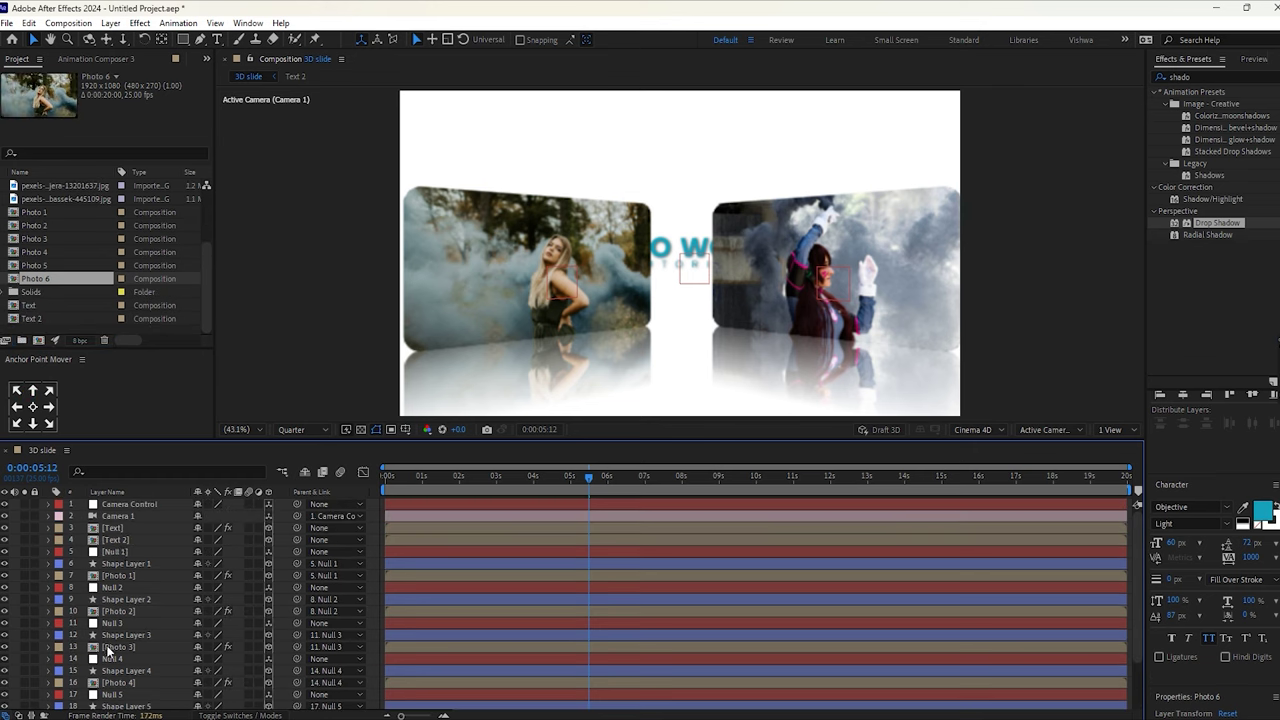
{"action": "left_click", "coordinate": [128, 612]}
{"action": "double_click", "coordinate": [125, 651]}
{"action": "left_click", "coordinate": [136, 515]}
{"action": "scroll", "coordinate": [63, 251], "scroll_direction": "up", "scroll_amount": 2}
{"action": "left_click", "coordinate": [34, 228]}
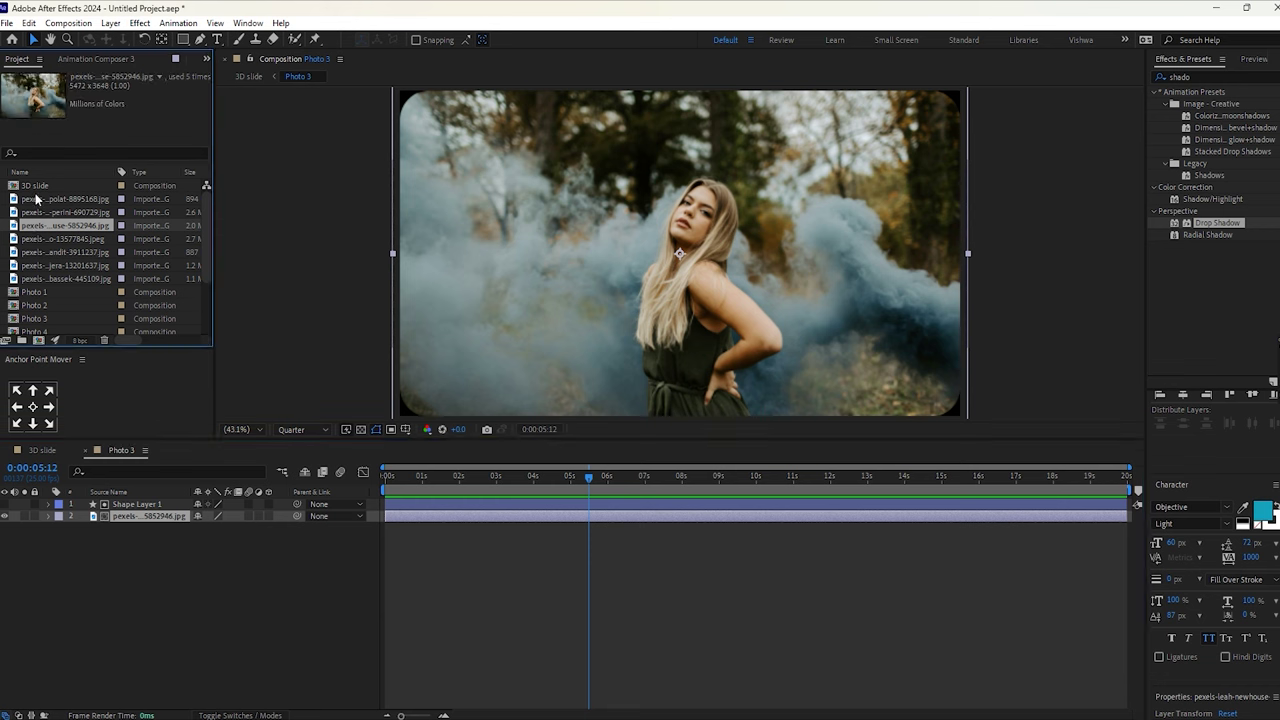
{"action": "left_click", "coordinate": [36, 199]}
{"action": "left_click_drag", "start_coordinate": [17, 202], "coordinate": [120, 516]}
Scale the new photo in Photo 3 down to fit the rounded frame and show its position property
{"action": "key", "text": "s"}
{"action": "left_click_drag", "start_coordinate": [216, 528], "coordinate": [160, 528]}
{"action": "key", "text": "p"}
Open the Photo 4 composition and replace its photo with the image file ending in 690729.jpg
{"action": "left_click", "coordinate": [49, 450]}
{"action": "double_click", "coordinate": [128, 639]}
{"action": "left_click", "coordinate": [134, 516]}
{"action": "scroll", "coordinate": [62, 250], "scroll_direction": "up", "scroll_amount": 2}
{"action": "left_click", "coordinate": [55, 239]}
{"action": "left_click", "coordinate": [50, 225]}
{"action": "left_click", "coordinate": [50, 212]}
{"action": "left_click_drag", "start_coordinate": [50, 212], "coordinate": [110, 514]}
Scale the new photo in Photo 4 up to fill the rounded frame and show its position property
{"action": "key", "text": "s"}
{"action": "left_click_drag", "start_coordinate": [212, 528], "coordinate": [258, 528]}
{"action": "key", "text": "p"}
Open the Photo 5 composition, replace its photo with the purple smoke image, and scale it up to fill the frame
{"action": "scroll", "coordinate": [50, 280], "scroll_direction": "down", "scroll_amount": 2}
{"action": "double_click", "coordinate": [40, 290]}
{"action": "scroll", "coordinate": [46, 231], "scroll_direction": "up", "scroll_amount": 1}
{"action": "left_click", "coordinate": [30, 226]}
{"action": "left_click", "coordinate": [140, 516]}
{"action": "left_click_drag", "start_coordinate": [20, 229], "coordinate": [140, 516]}
{"action": "key", "text": "s"}
{"action": "left_click_drag", "start_coordinate": [214, 528], "coordinate": [230, 528]}
Open the Photo 6 composition, replace its photo with the image file ending in 445109.jpg, and move it to position 960, 481
{"action": "left_click", "coordinate": [157, 585]}
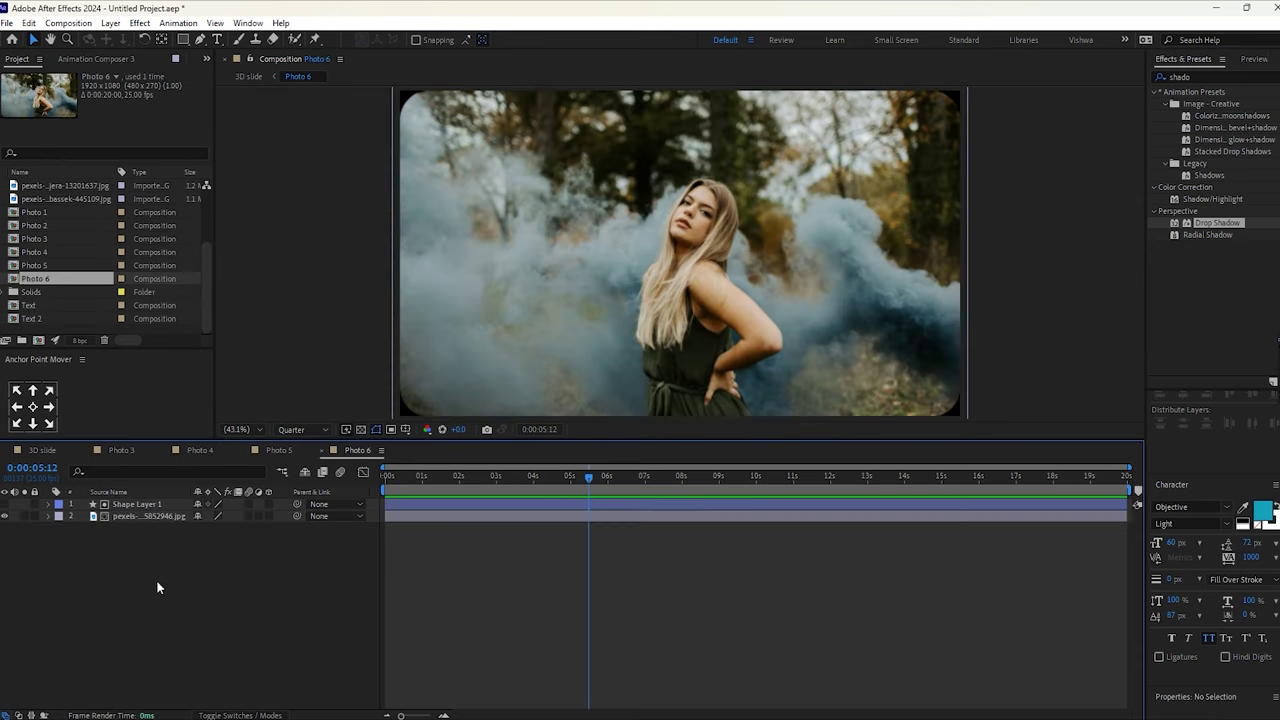
{"action": "scroll", "coordinate": [42, 262], "scroll_direction": "up", "scroll_amount": 2}
{"action": "left_click", "coordinate": [58, 278]}
{"action": "left_click", "coordinate": [63, 265]}
{"action": "left_click_drag", "start_coordinate": [63, 278], "coordinate": [115, 516]}
{"action": "key", "text": "p"}
{"action": "left_click_drag", "start_coordinate": [224, 527], "coordinate": [188, 533]}
{"action": "left_click", "coordinate": [245, 631]}
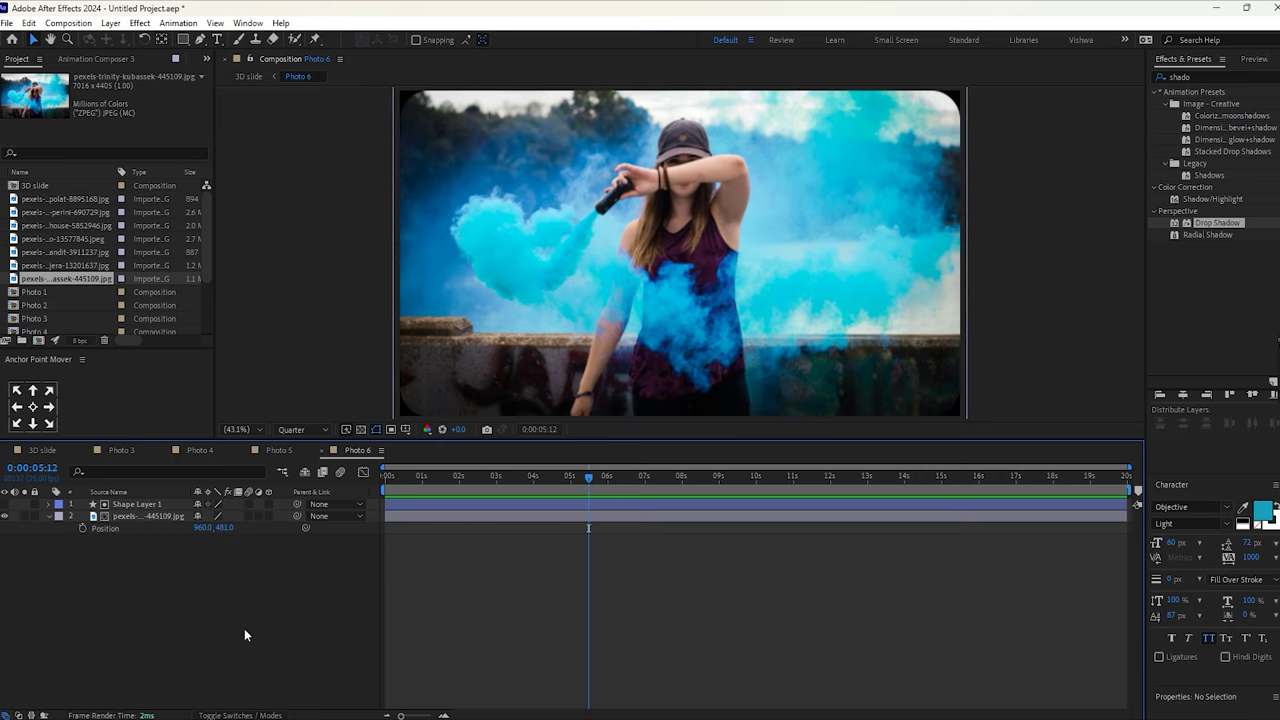
Return to the 3D slide composition and play it from the start to check the new photos
{"action": "left_click", "coordinate": [47, 450]}
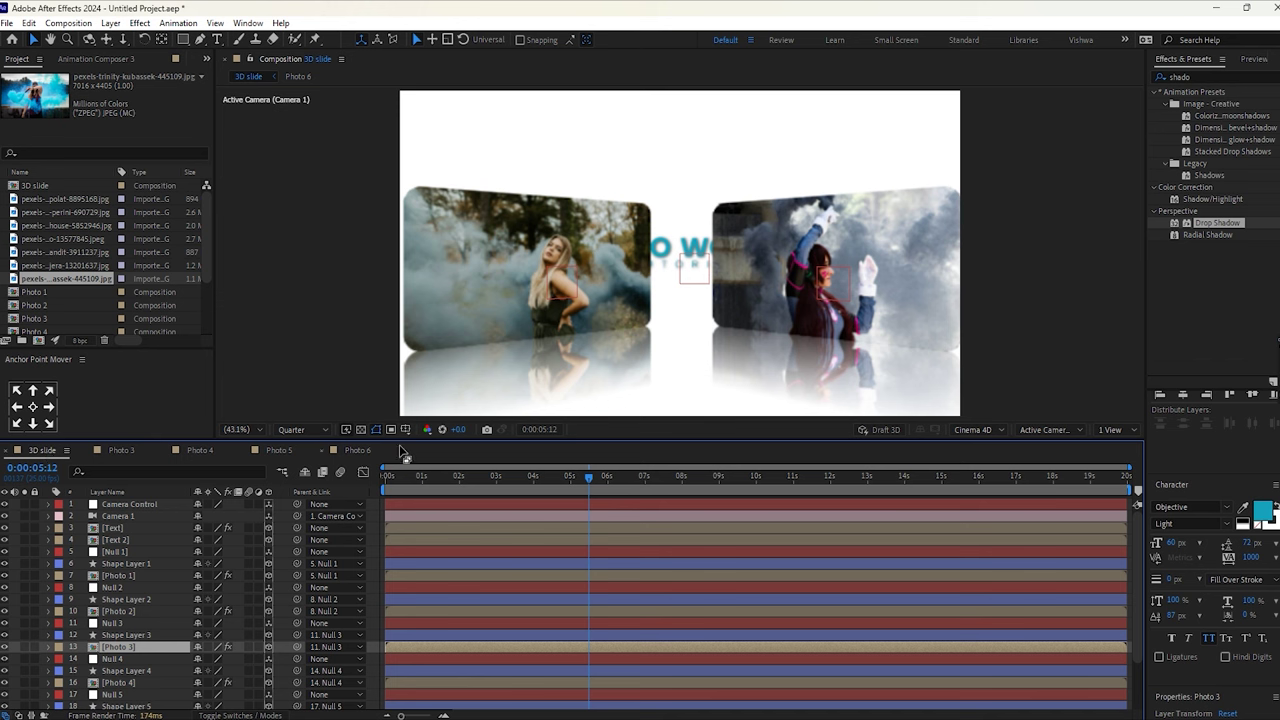
{"action": "key", "text": "Home"}
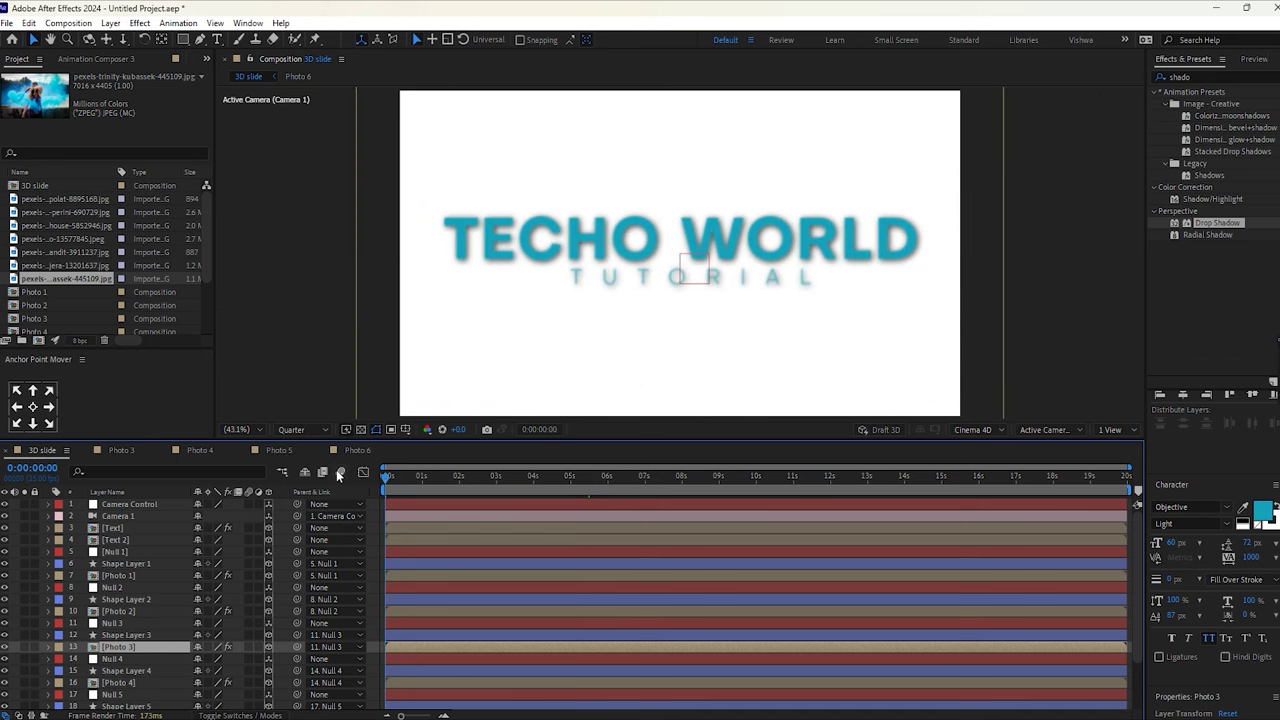
{"action": "key", "text": "space"}
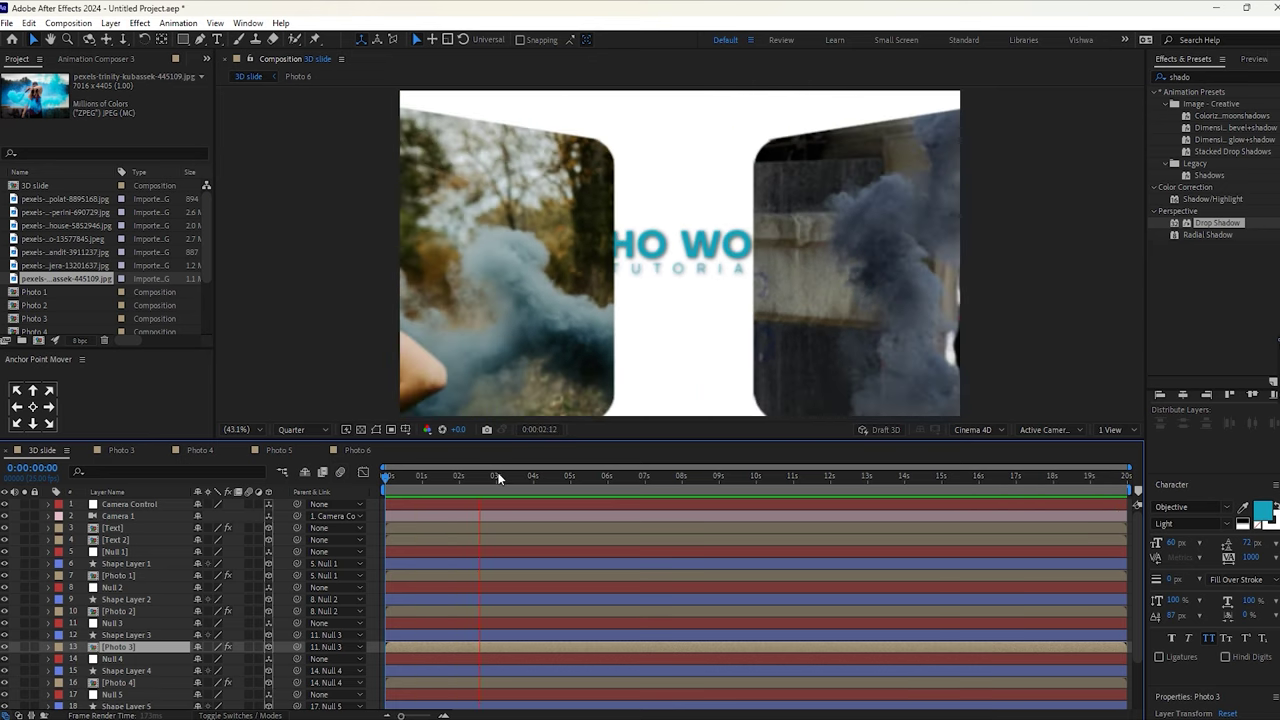
{"action": "key", "text": "space"}
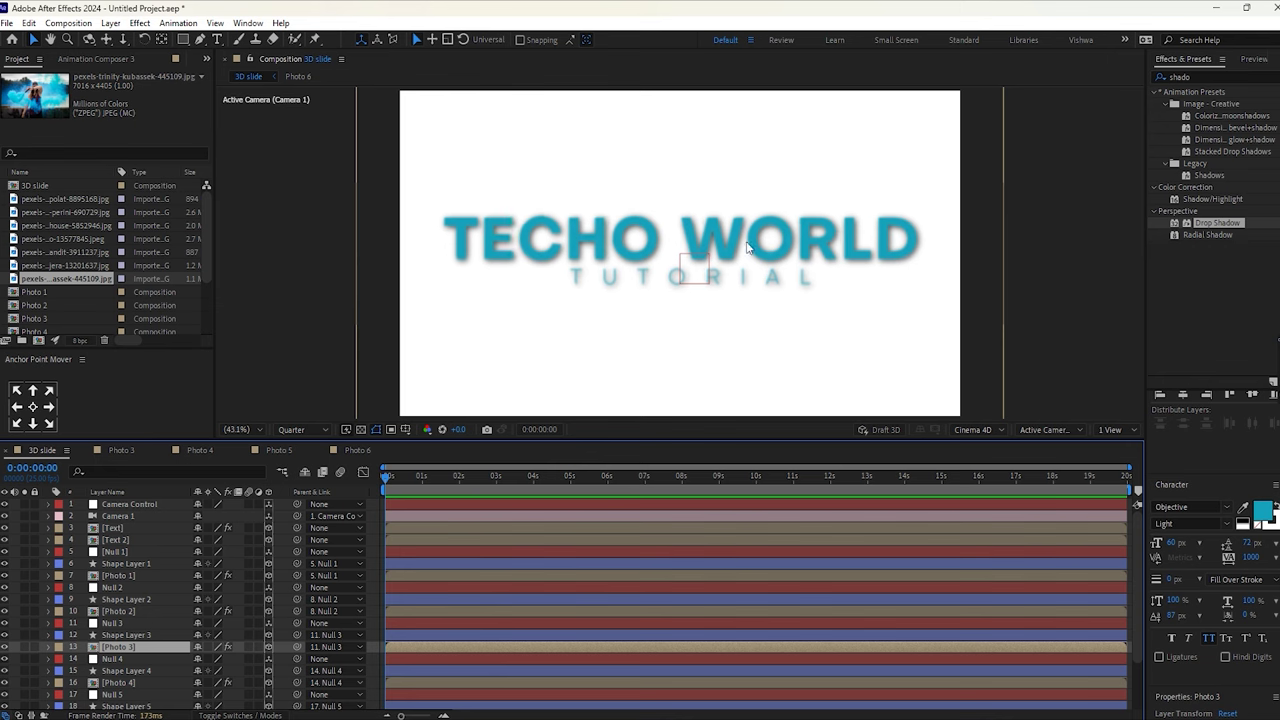
Go to the last Camera Control position keyframe at 18 seconds to examine the closing view
{"action": "left_click_drag", "start_coordinate": [990, 480], "coordinate": [1045, 485]}
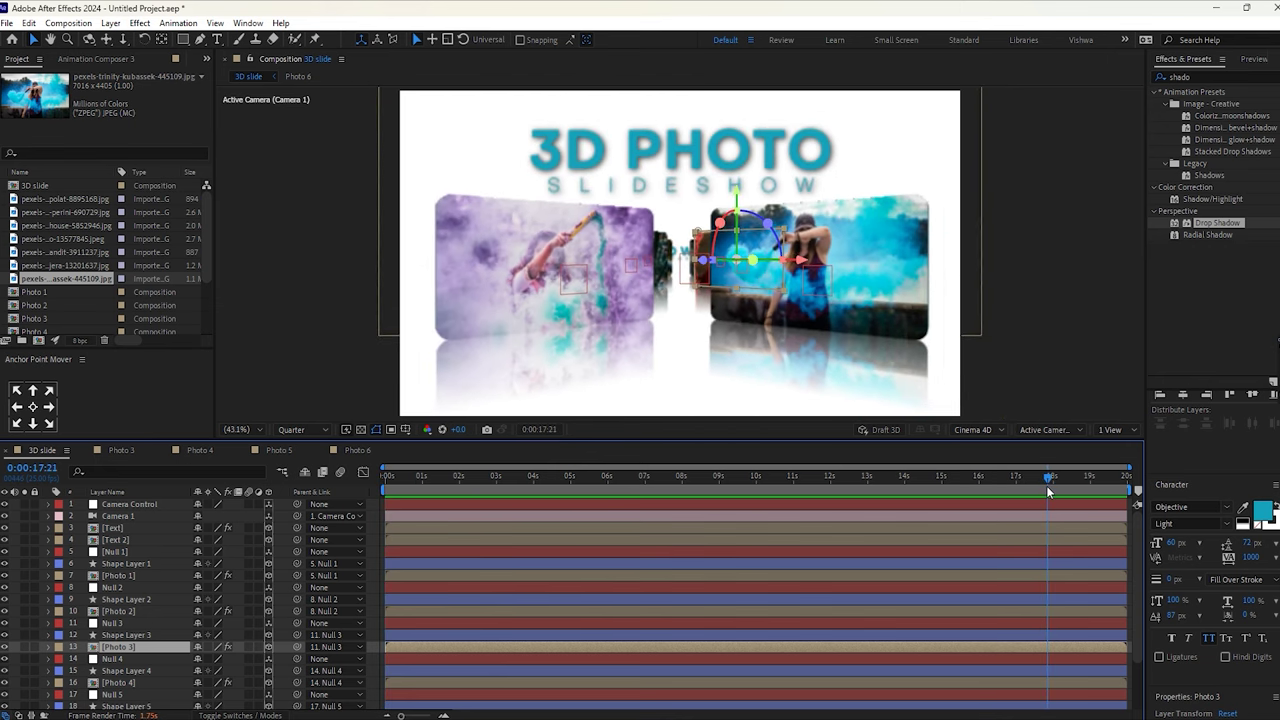
{"action": "left_click", "coordinate": [1027, 504]}
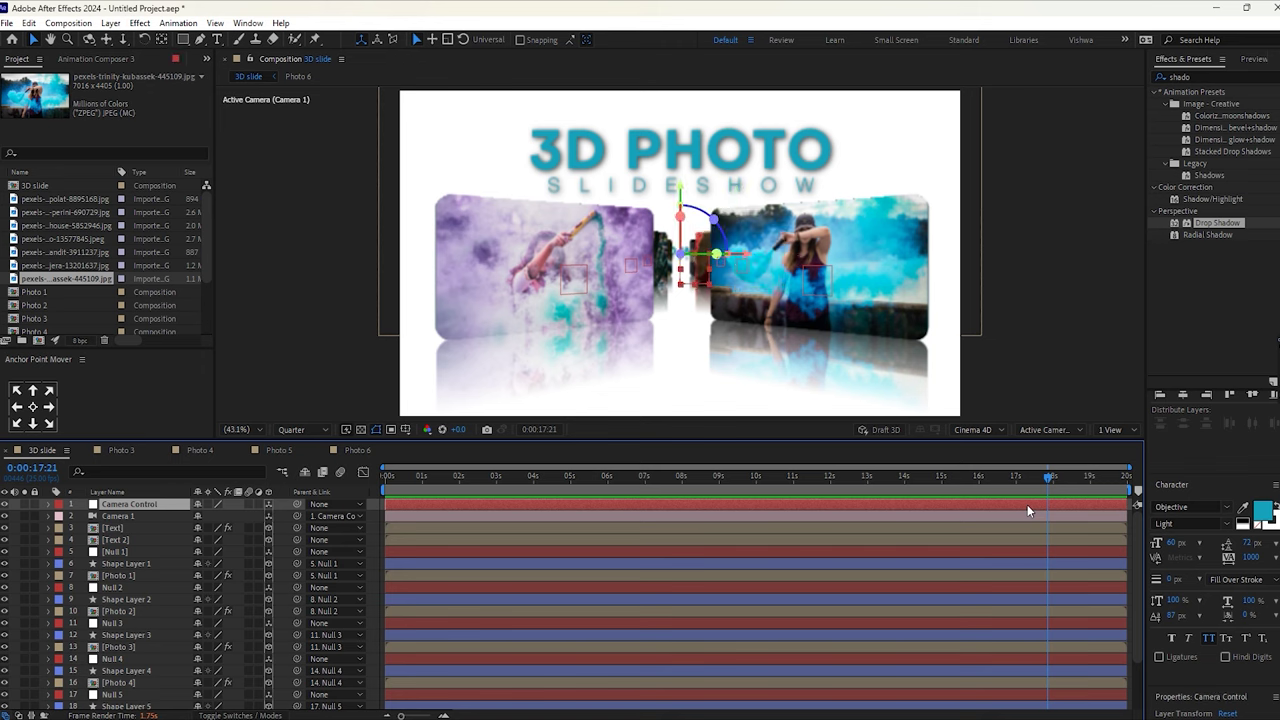
{"action": "key", "text": "p"}
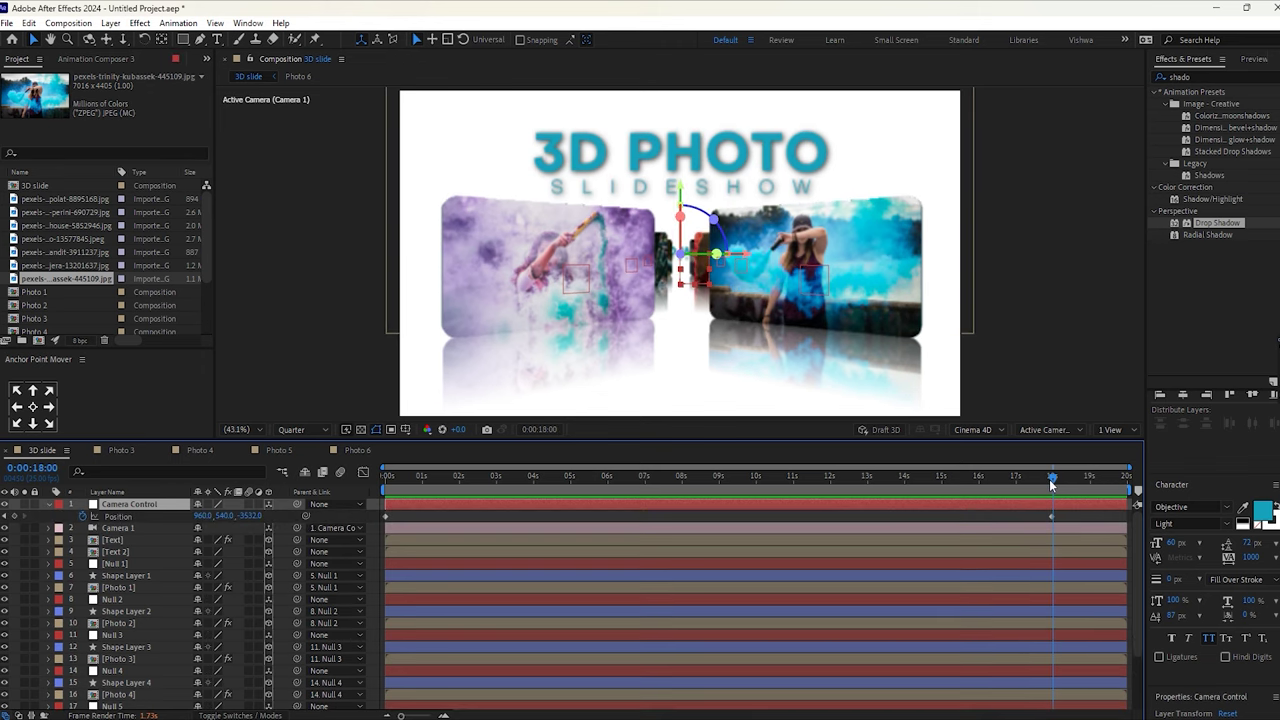
{"action": "left_click", "coordinate": [1021, 567]}
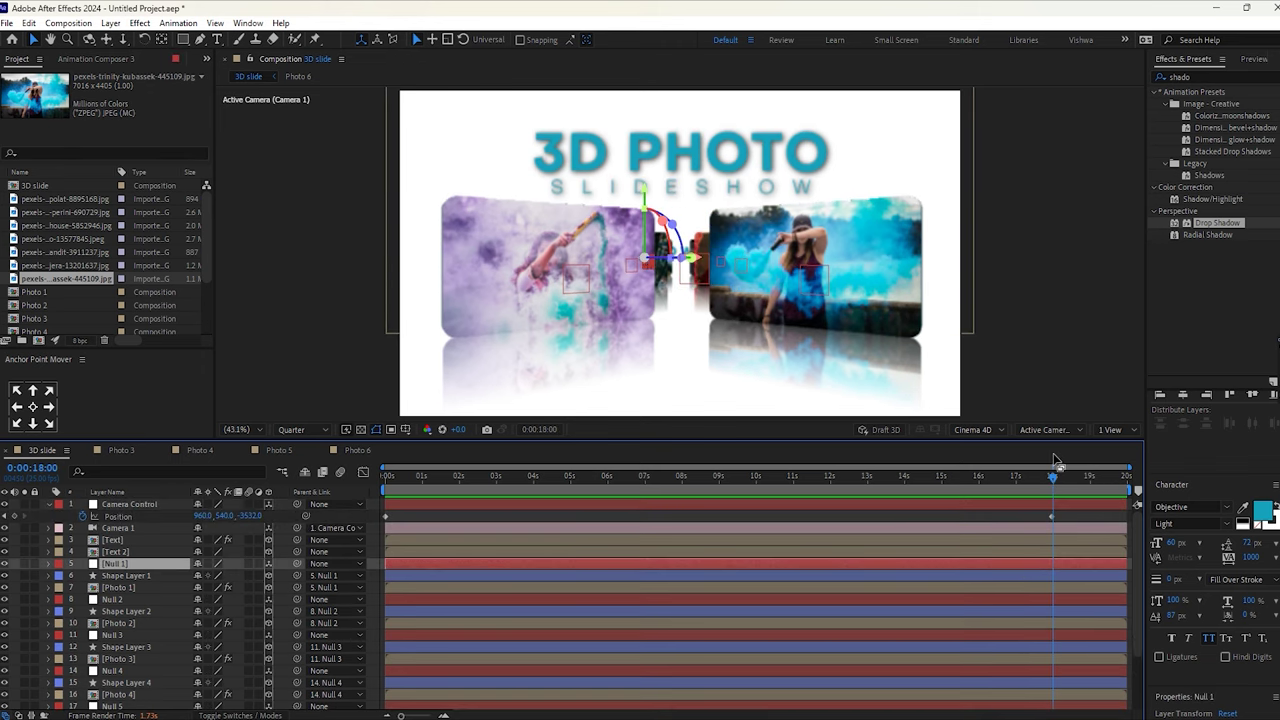
Zoom into the gap between the last photo pair and set the preview resolution to Full
{"action": "left_click", "coordinate": [1052, 371]}
{"action": "scroll", "coordinate": [690, 246], "scroll_direction": "up", "scroll_amount": 4}
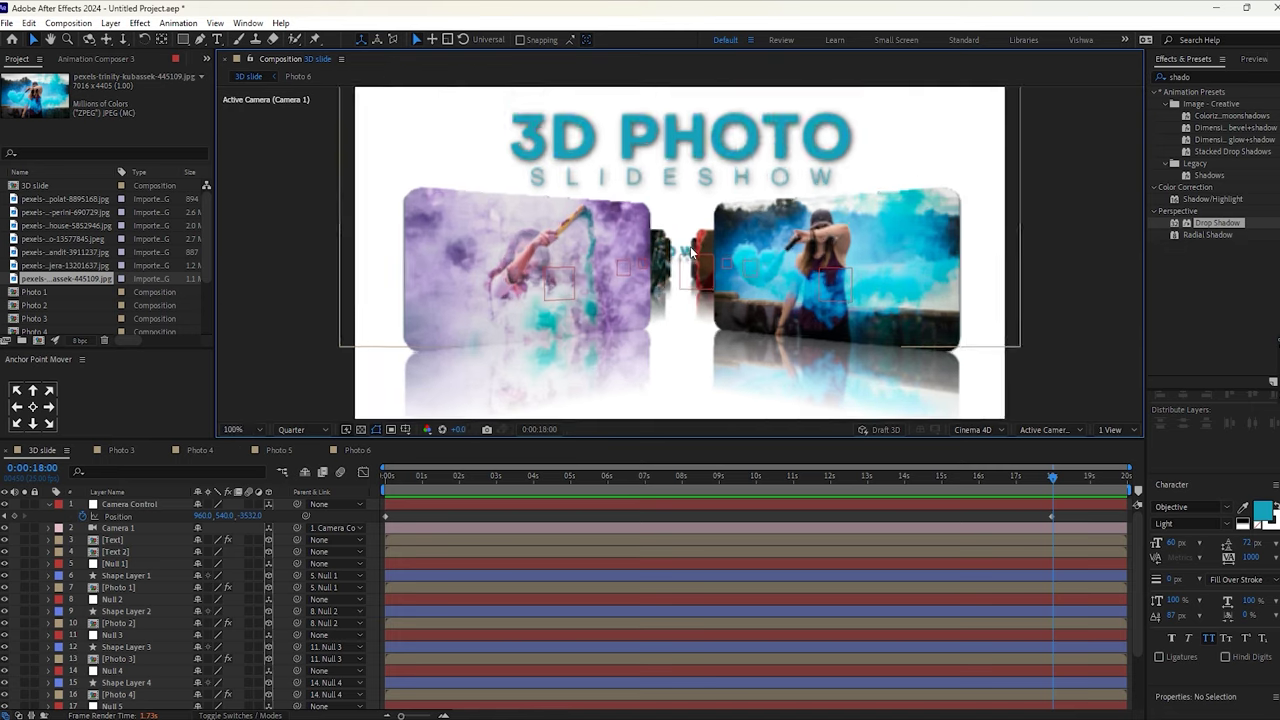
{"action": "left_click", "coordinate": [305, 430]}
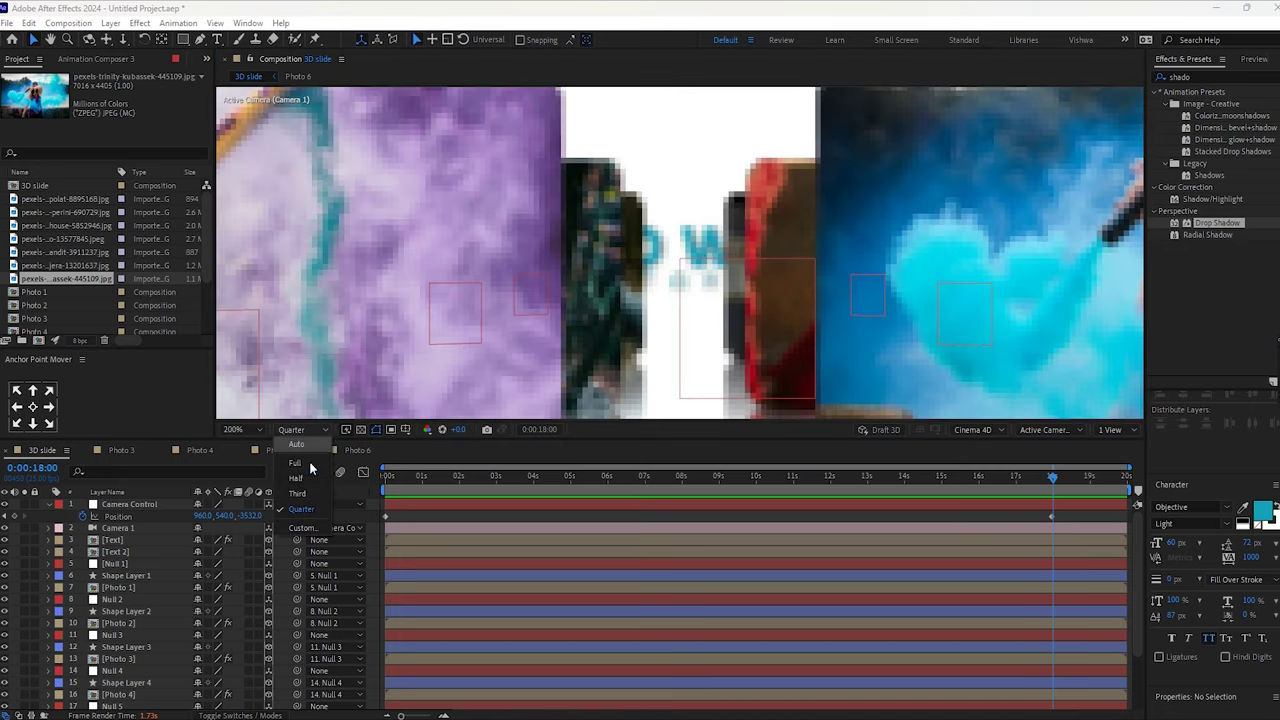
{"action": "left_click", "coordinate": [296, 463]}
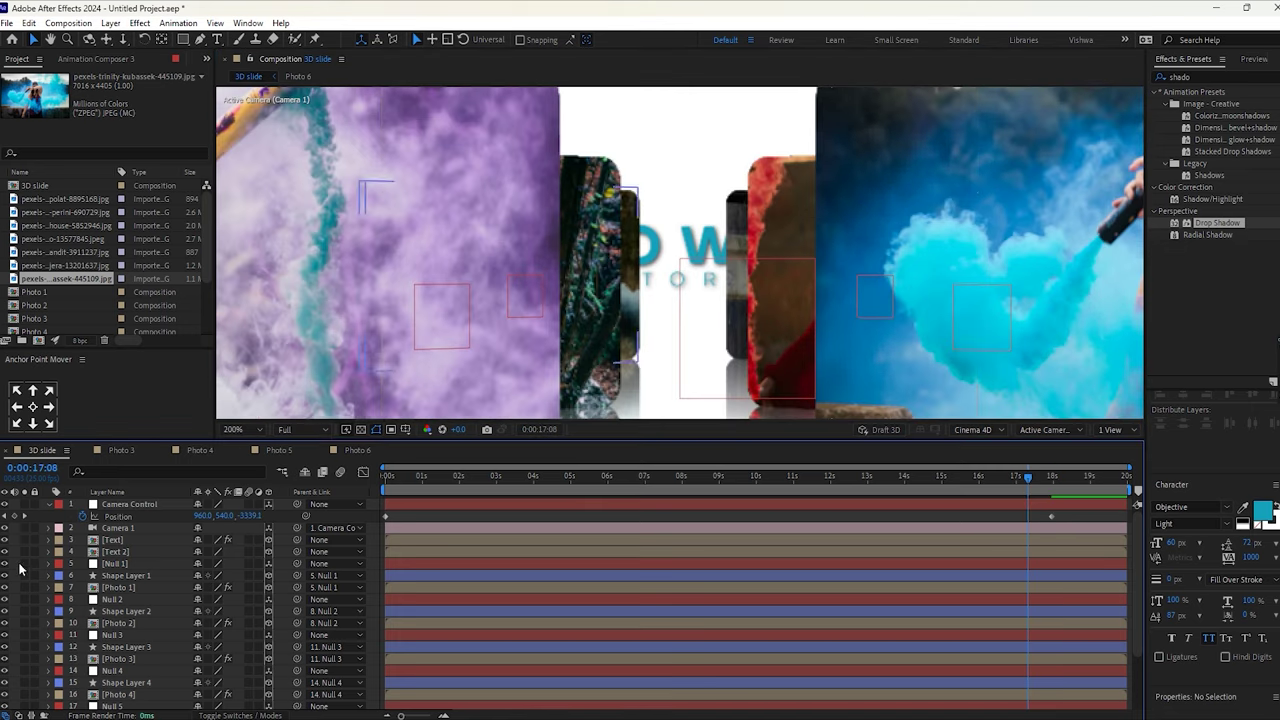
Open the opening title's Text composition at 0:00:17:08 and hide its white Shape Layer 1 background
{"action": "left_click", "coordinate": [120, 552]}
{"action": "left_click", "coordinate": [117, 540]}
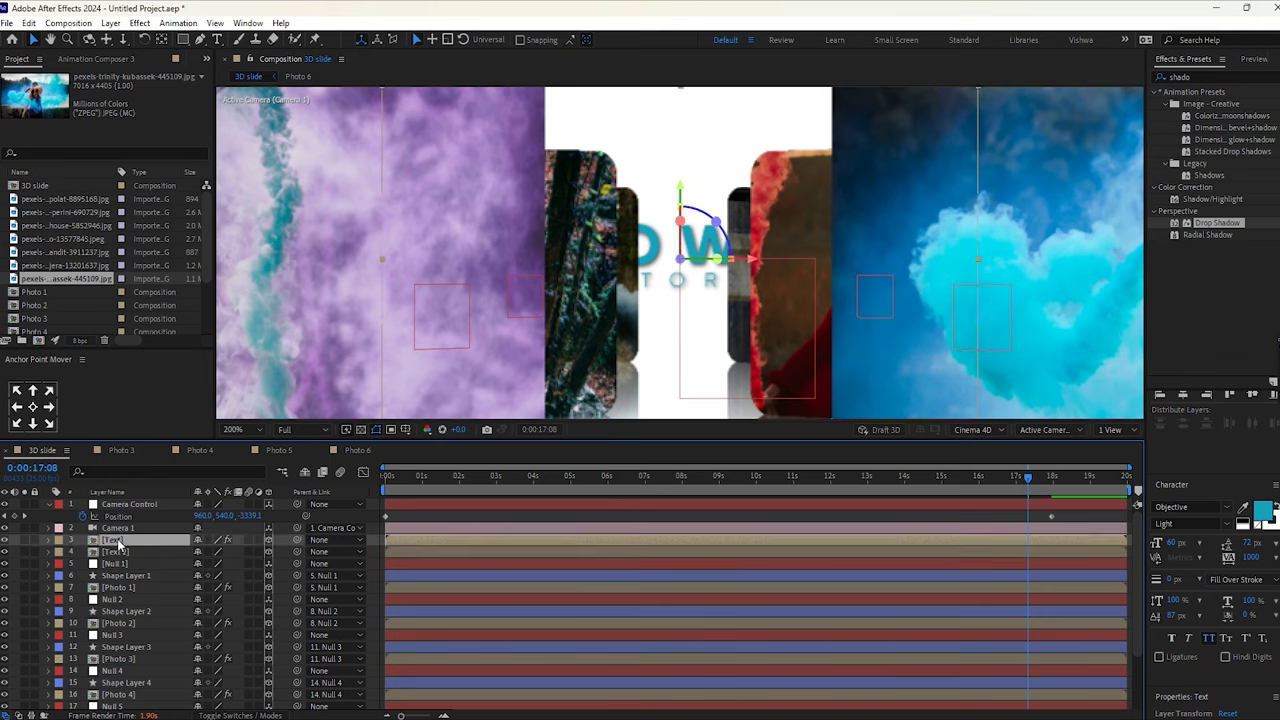
{"action": "double_click", "coordinate": [113, 540]}
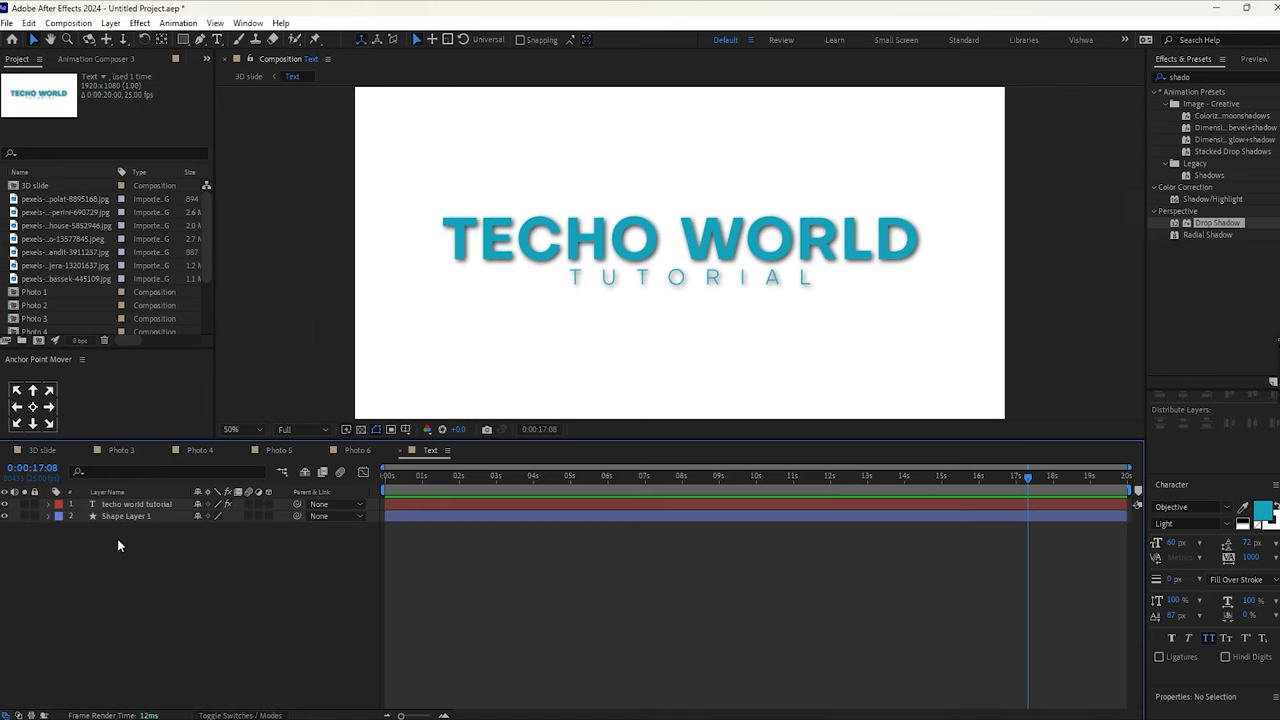
{"action": "left_click", "coordinate": [136, 505]}
{"action": "left_click", "coordinate": [137, 512]}
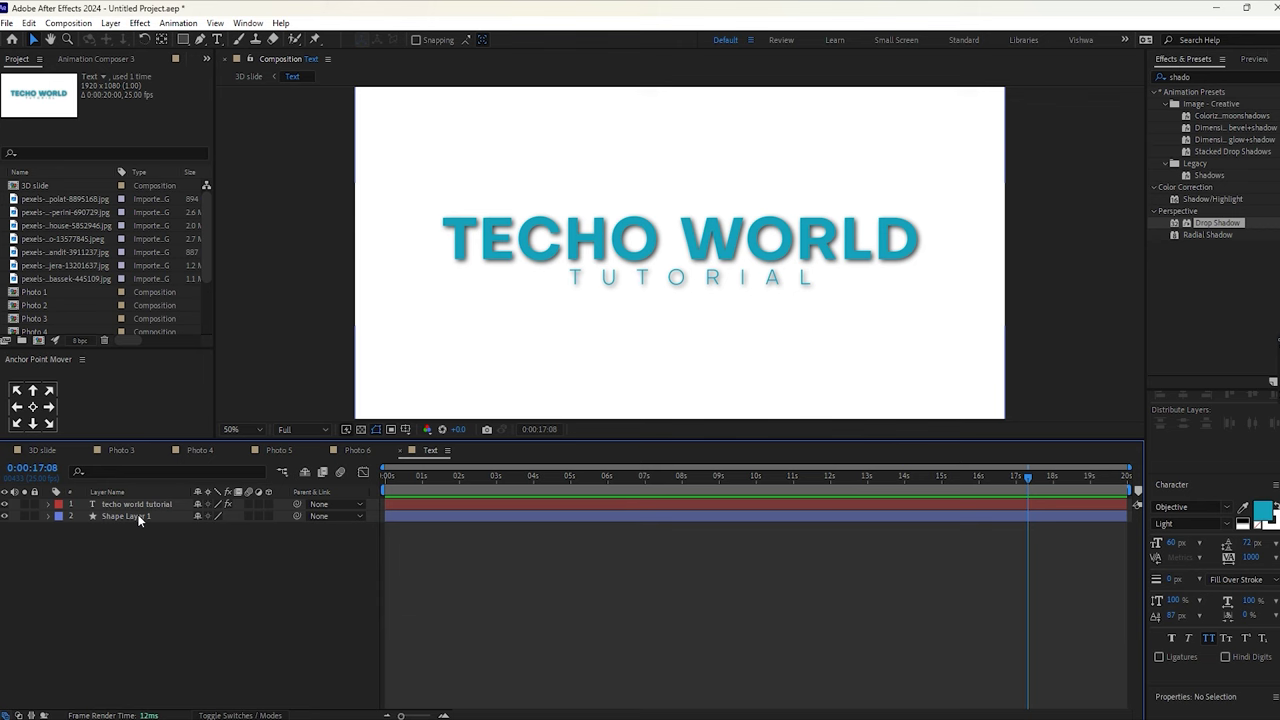
{"action": "left_click", "coordinate": [138, 517]}
{"action": "left_click", "coordinate": [6, 516]}
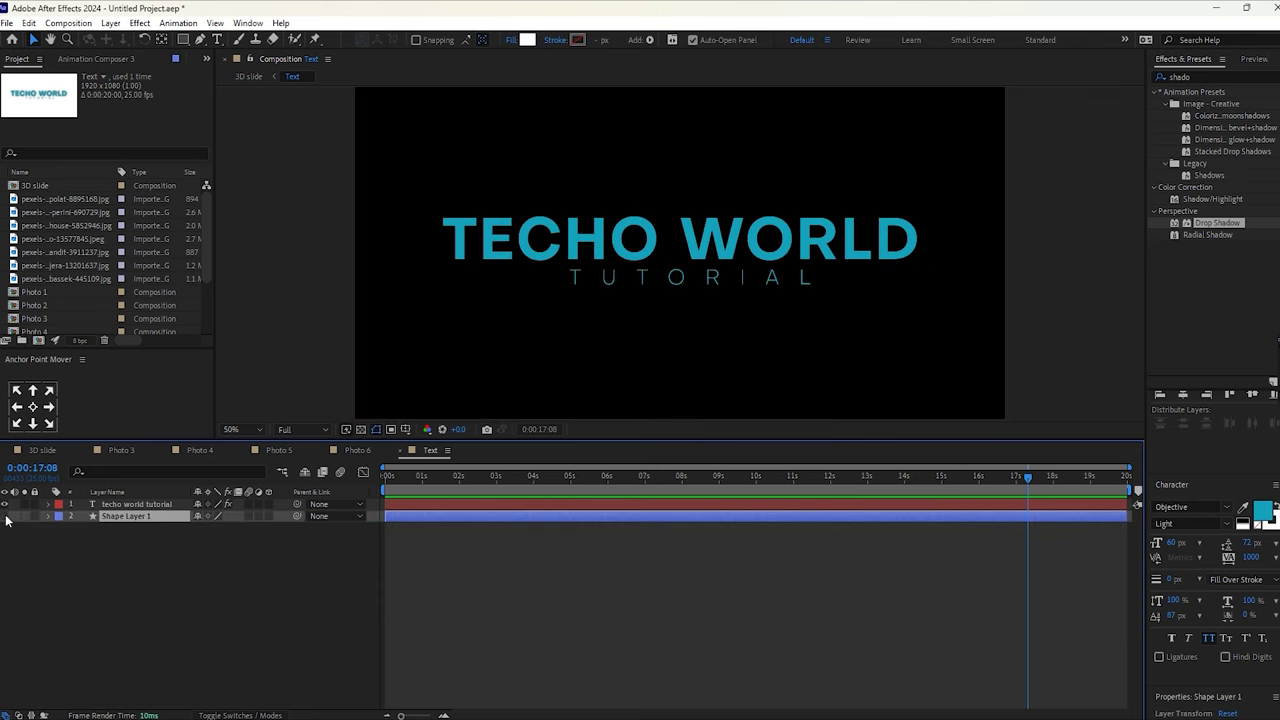
Animate the techo world tutorial layer's opacity from 100% at 0:00:15:23 to 0% at 0:00:17:08
{"action": "left_click", "coordinate": [113, 540]}
{"action": "left_click", "coordinate": [106, 505]}
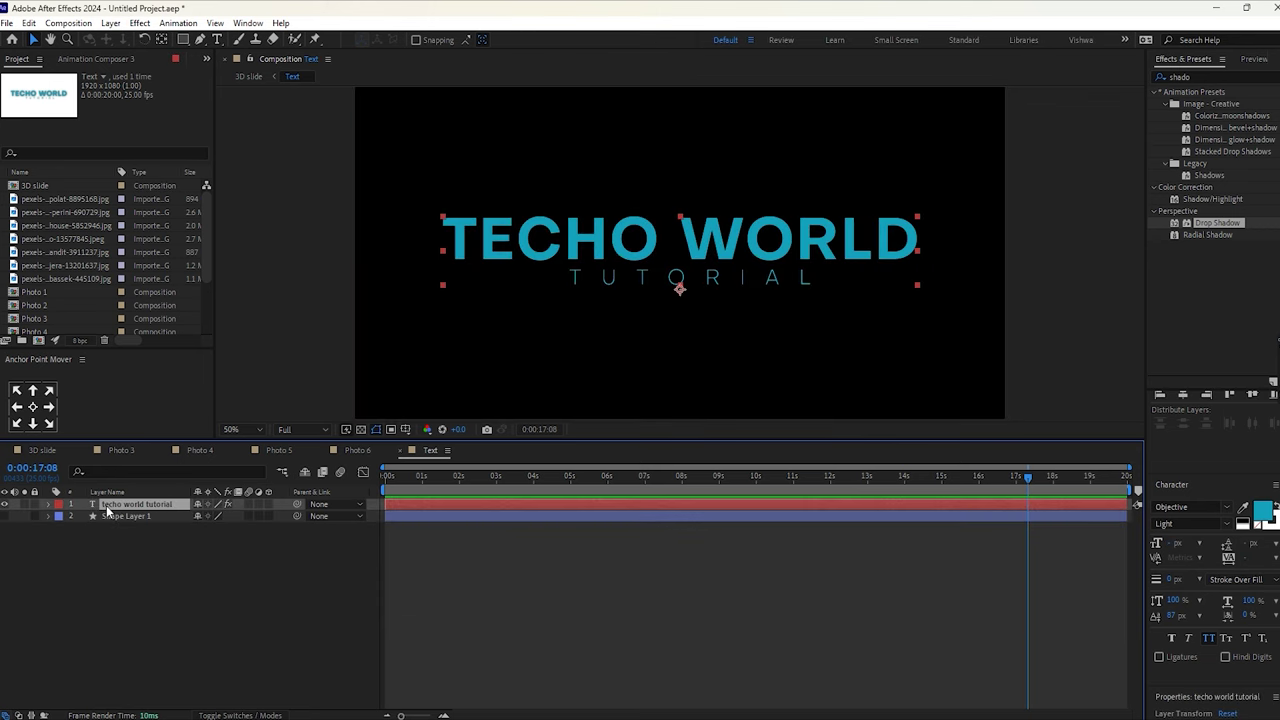
{"action": "key", "text": "t"}
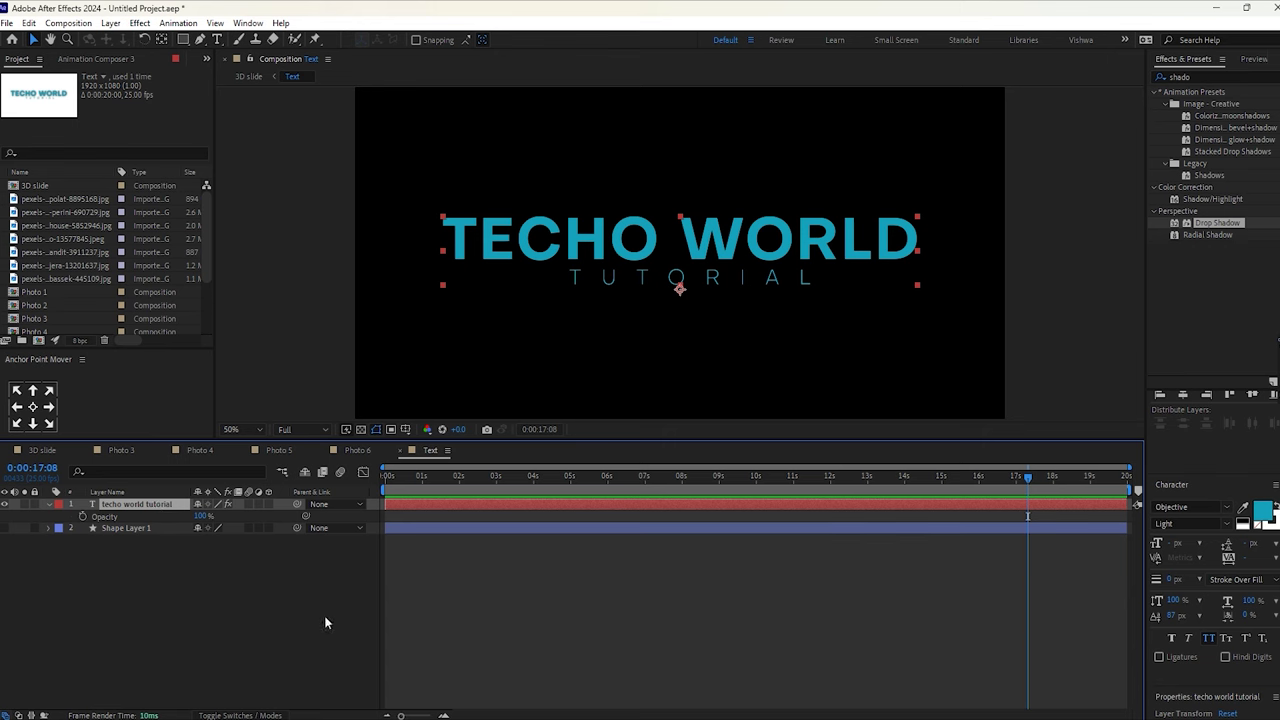
{"action": "left_click", "coordinate": [83, 516]}
{"action": "left_click", "coordinate": [976, 477]}
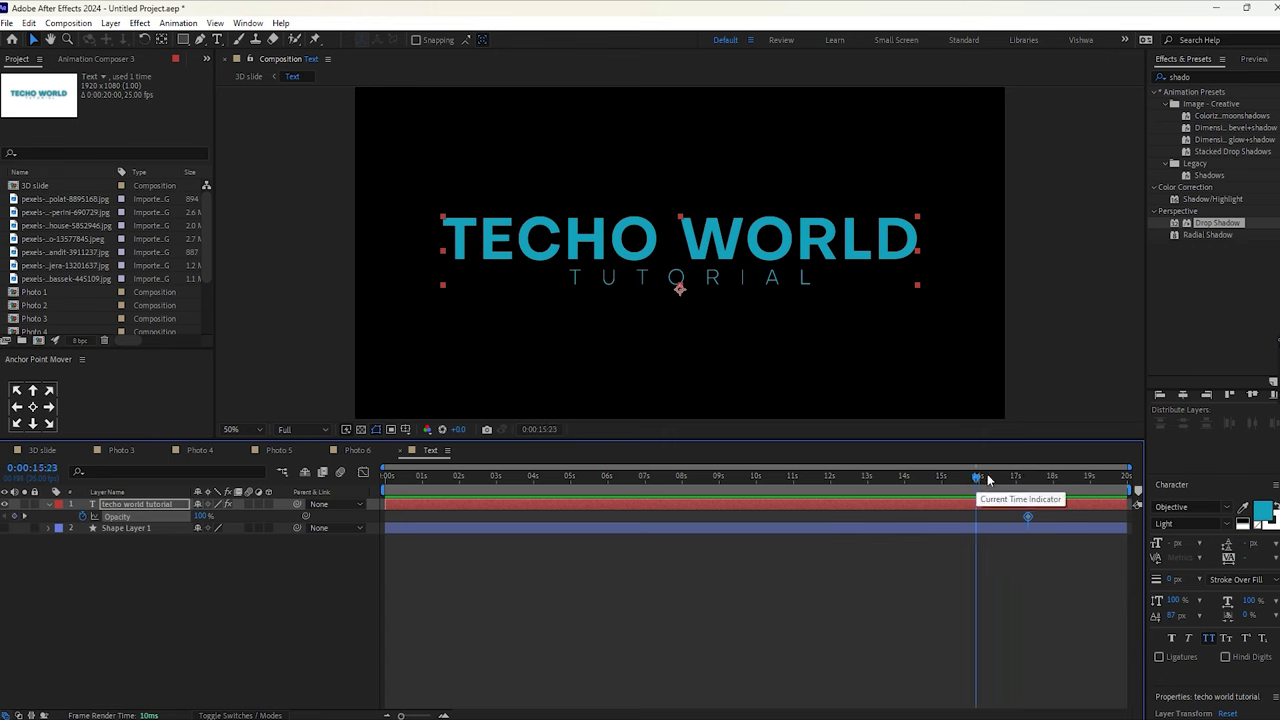
{"action": "left_click", "coordinate": [26, 517]}
{"action": "left_click_drag", "start_coordinate": [203, 517], "coordinate": [150, 517]}
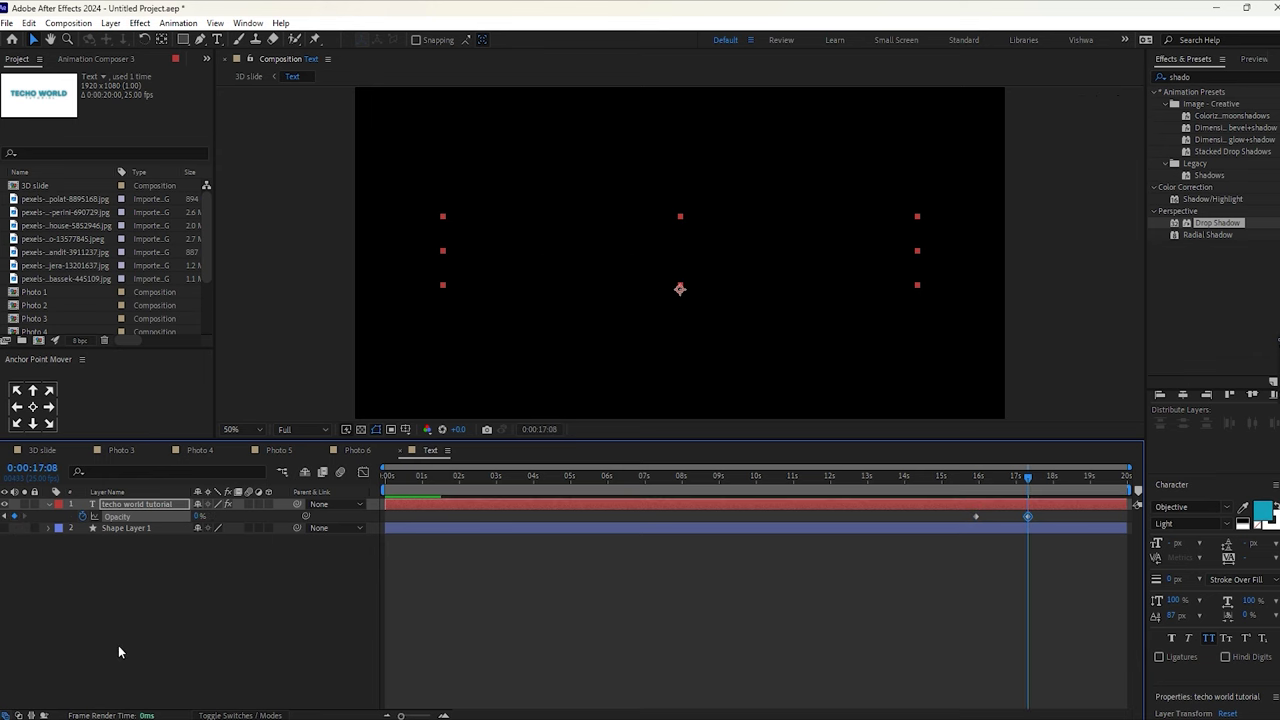
{"action": "left_click", "coordinate": [118, 645]}
Return to the first frame of the 3D slide composition and fit it to the viewer
{"action": "left_click", "coordinate": [39, 450]}
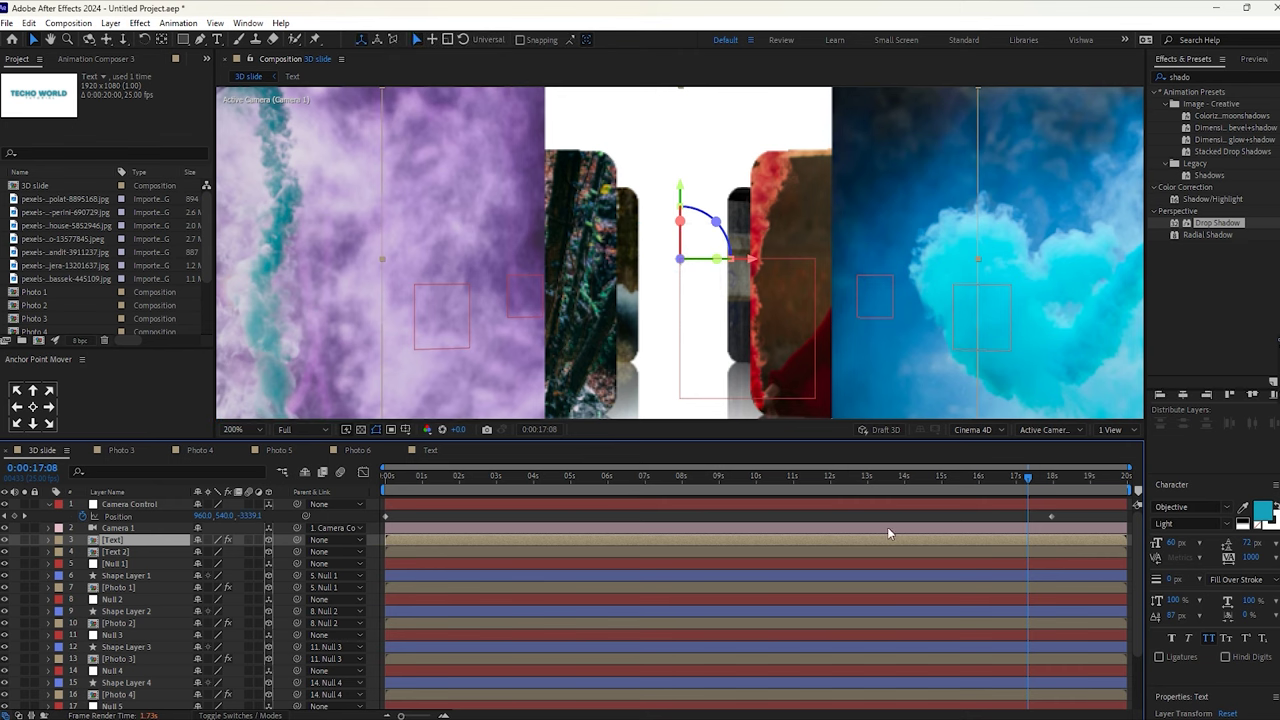
{"action": "key", "text": "Home"}
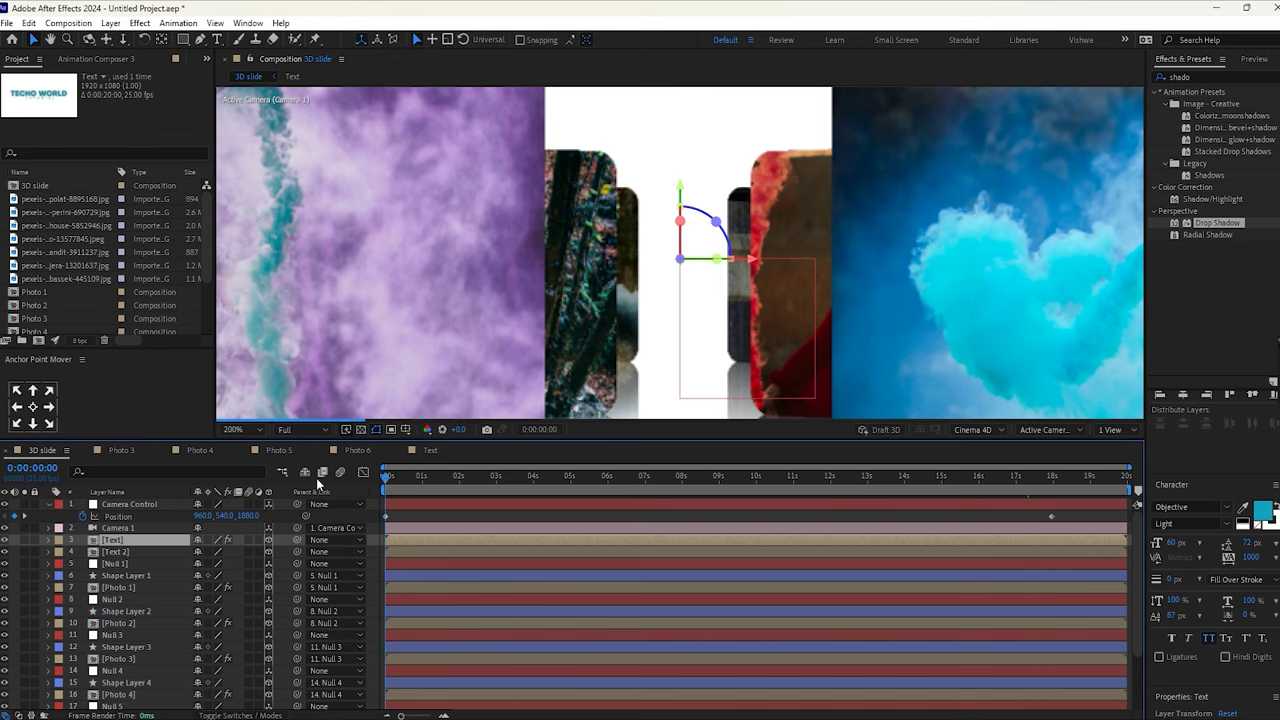
{"action": "left_click", "coordinate": [247, 429]}
{"action": "left_click", "coordinate": [256, 443]}
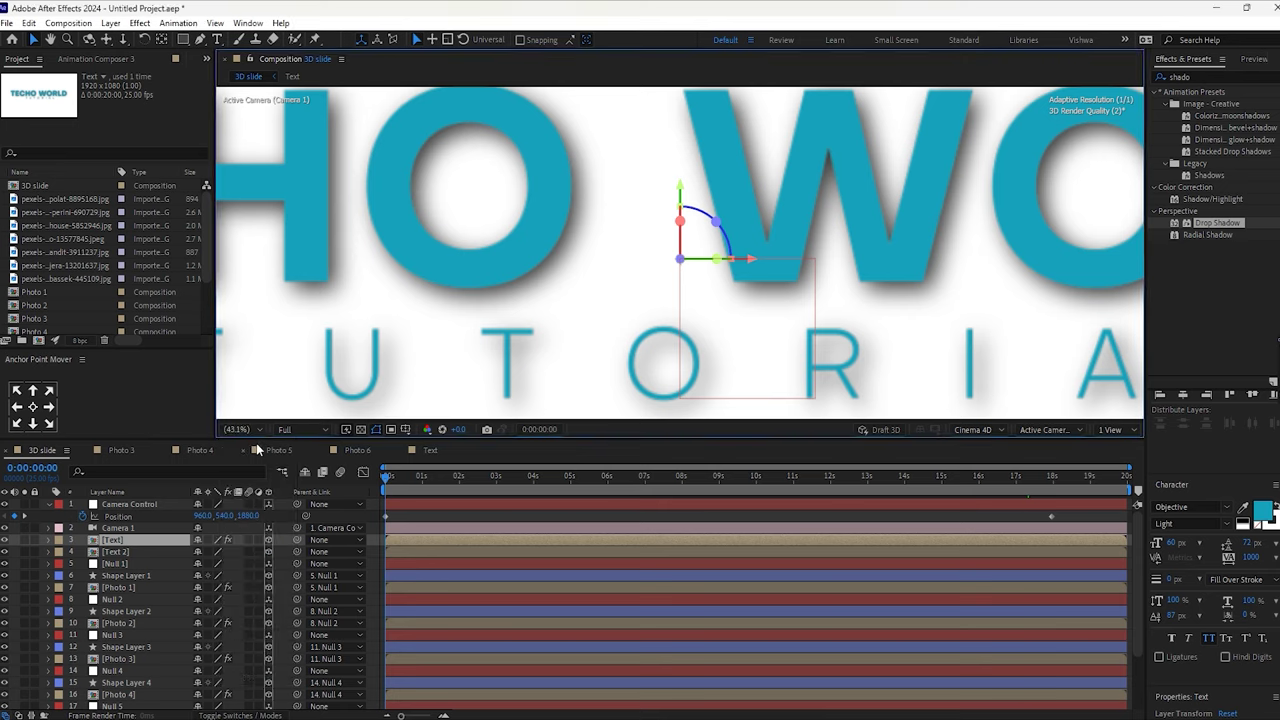
Preview the slideshow from its first frame and set the preview resolution to Quarter
{"action": "key", "text": "space"}
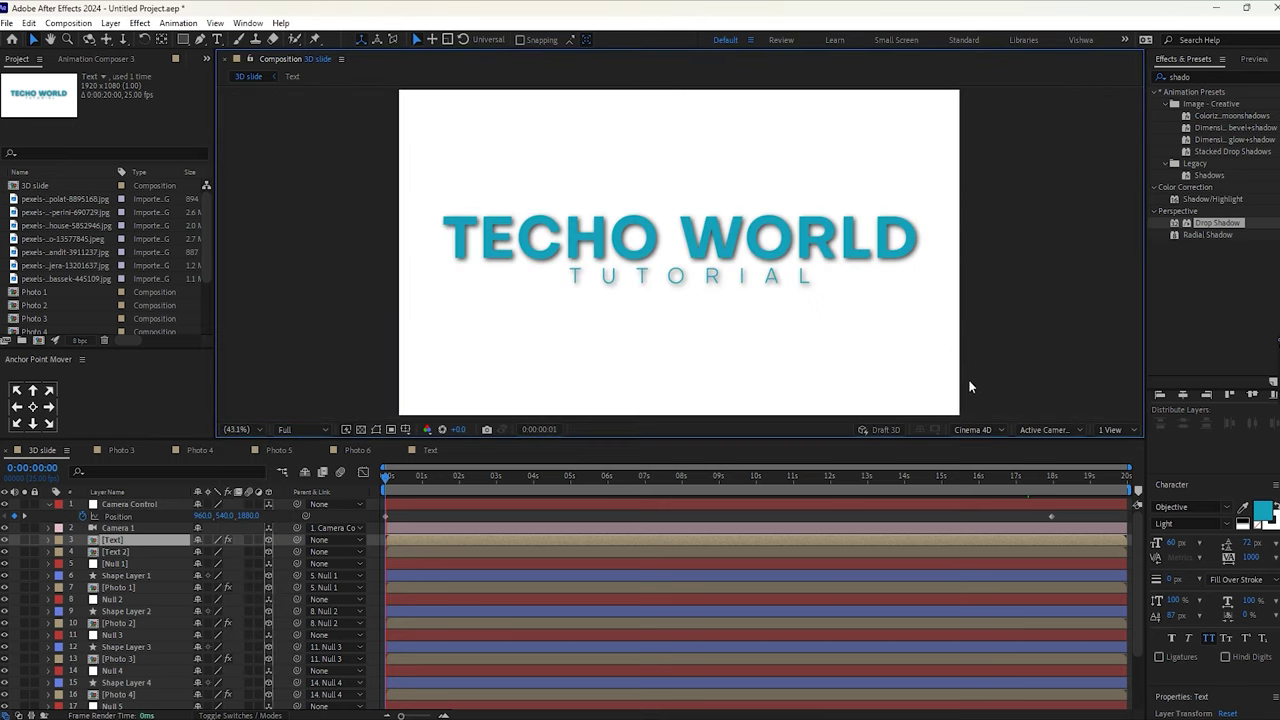
{"action": "left_click", "coordinate": [302, 428]}
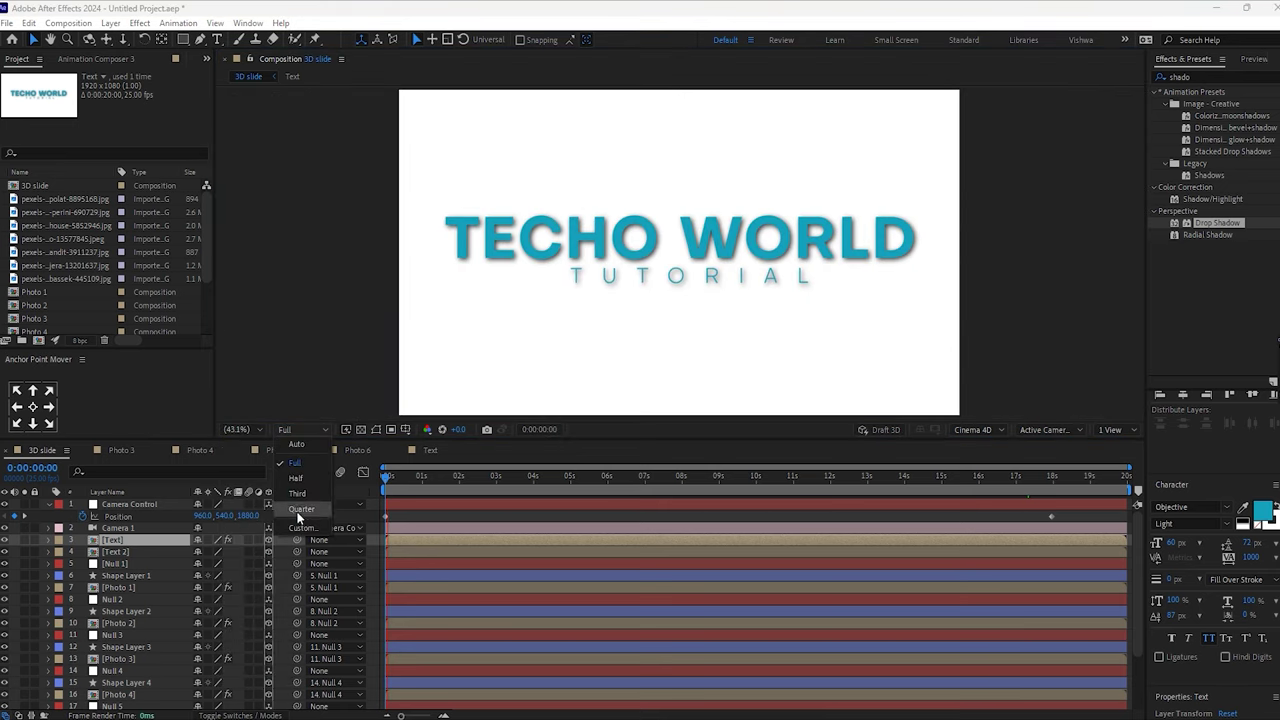
{"action": "left_click", "coordinate": [310, 506]}
{"action": "key", "text": "space"}
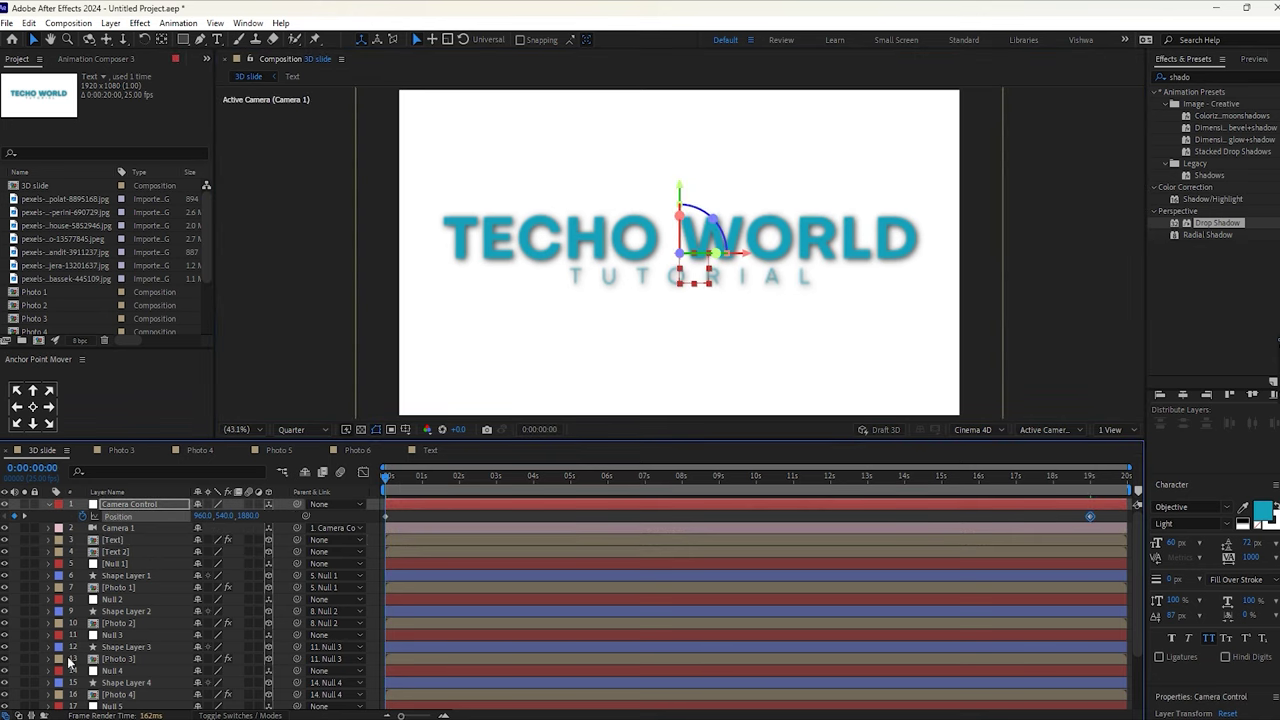
Hide the BG layer and move the current time to 0:00:06:03
{"action": "scroll", "coordinate": [90, 657], "scroll_direction": "down", "scroll_amount": 3}
{"action": "left_click", "coordinate": [5, 702]}
{"action": "left_click_drag", "start_coordinate": [397, 474], "coordinate": [612, 497]}
{"action": "scroll", "coordinate": [442, 289], "scroll_direction": "up", "scroll_amount": 1}
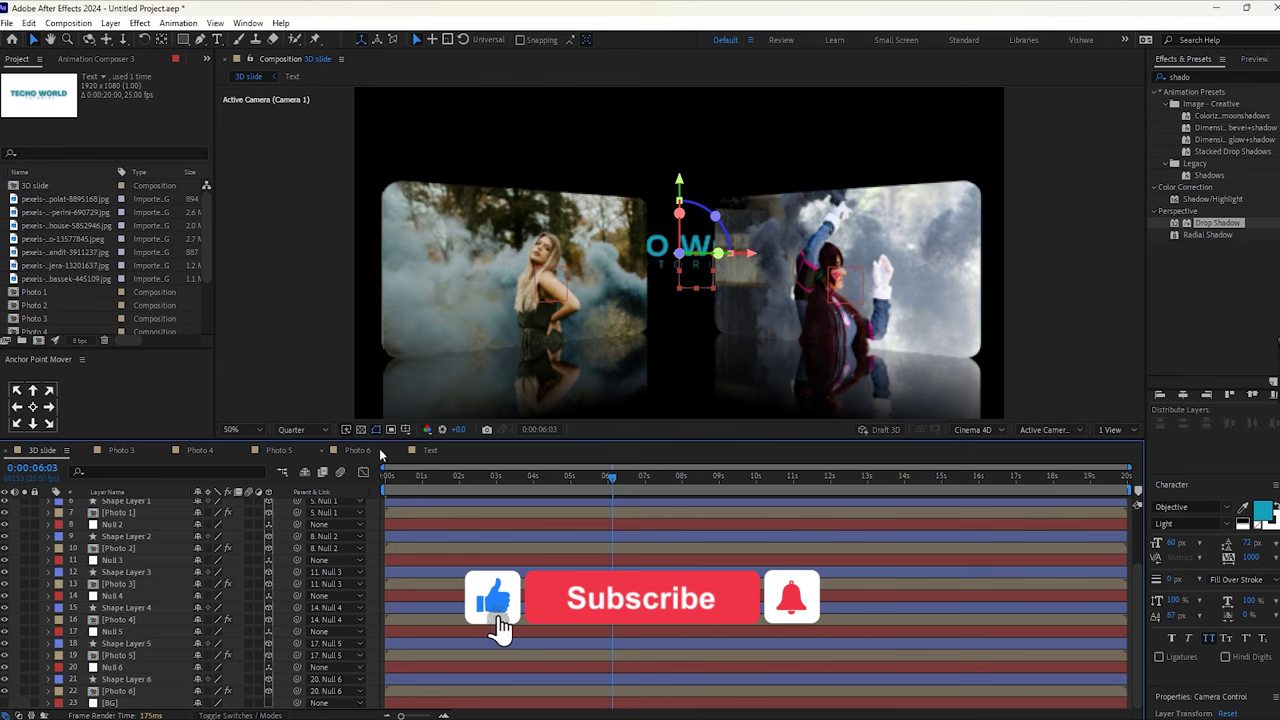
Set the preview resolution to Full and magnify the outer edge of the white-gloved woman's photo to 200%
{"action": "left_click", "coordinate": [297, 429]}
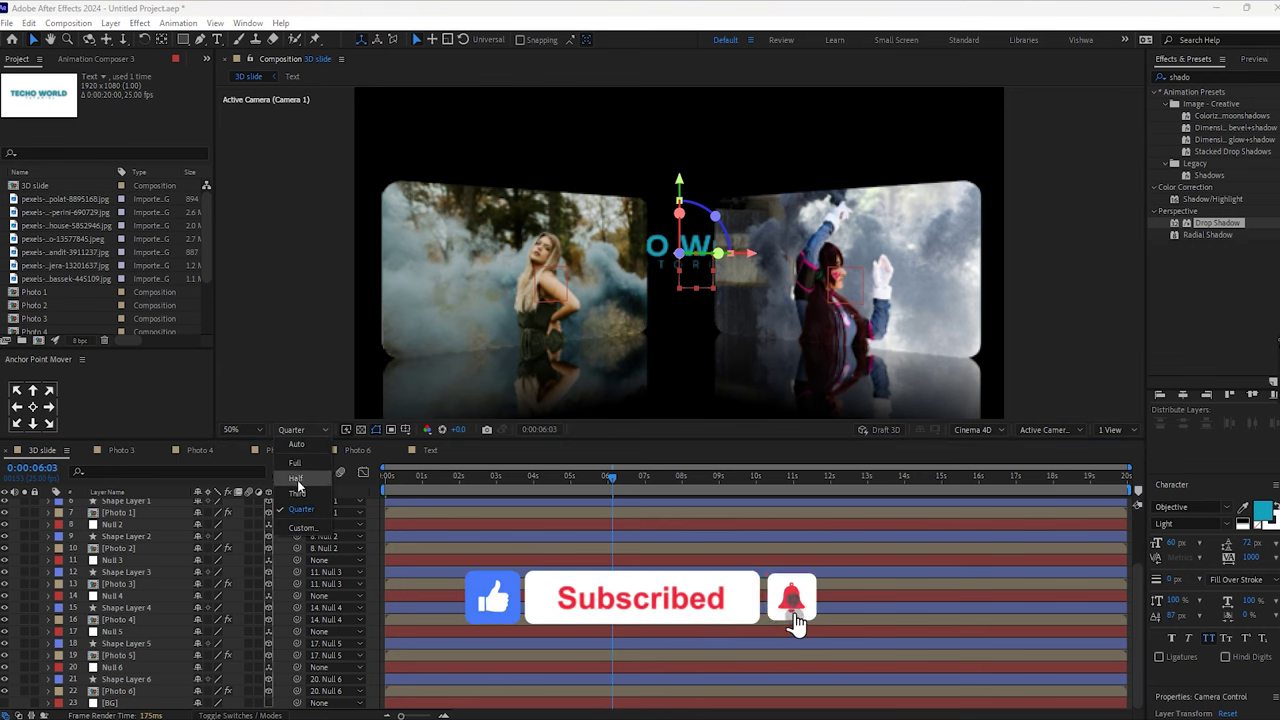
{"action": "left_click", "coordinate": [296, 463]}
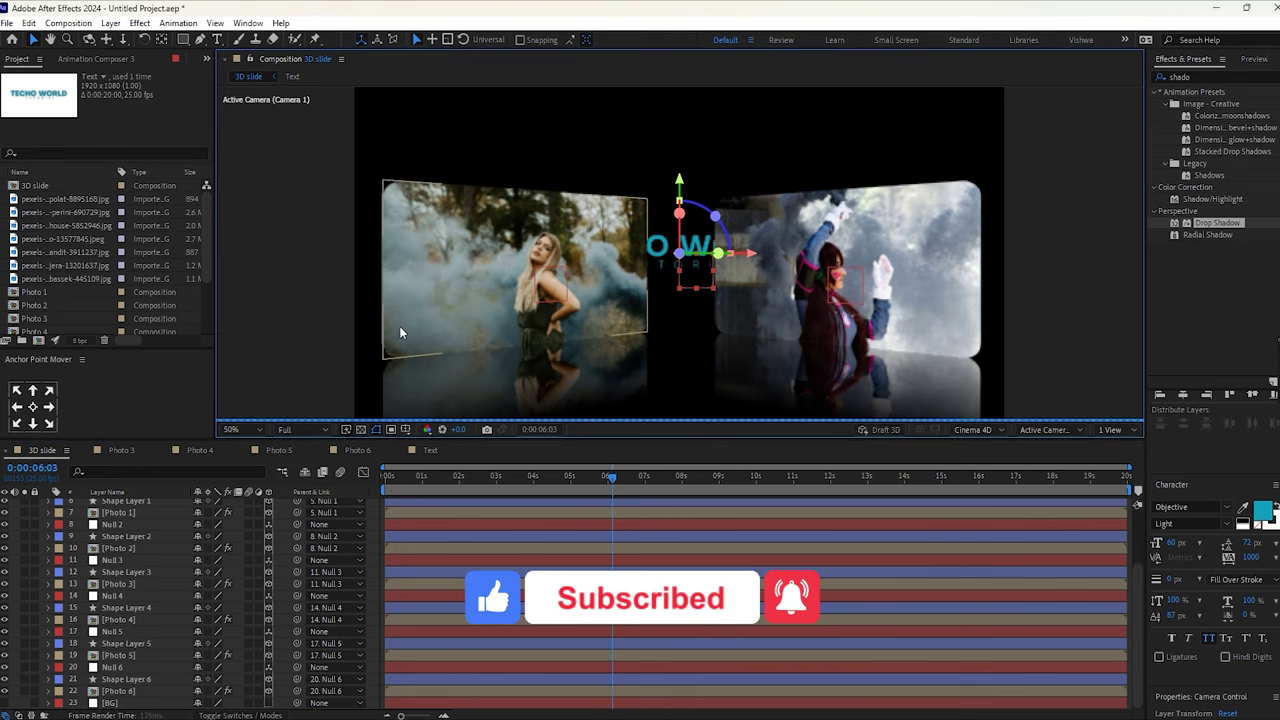
{"action": "left_click_drag", "start_coordinate": [397, 310], "coordinate": [453, 308]}
{"action": "scroll", "coordinate": [453, 309], "scroll_direction": "up", "scroll_amount": 2}
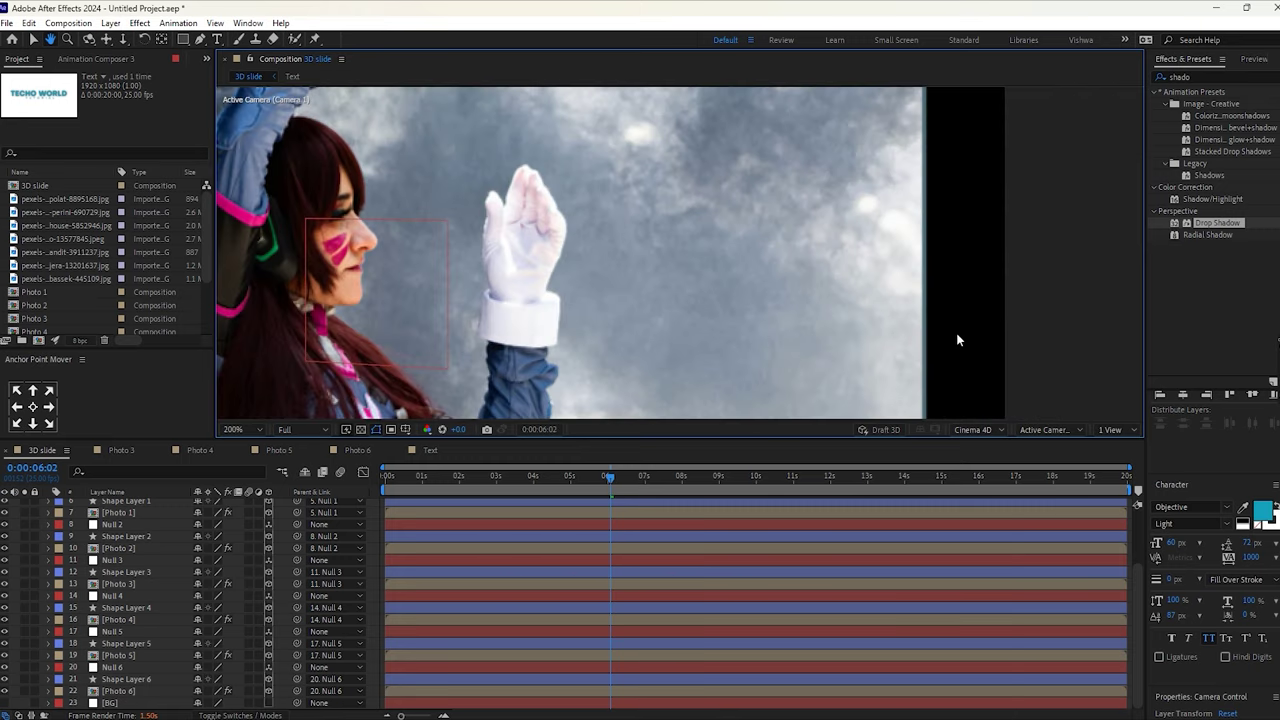
{"action": "key", "text": "v"}
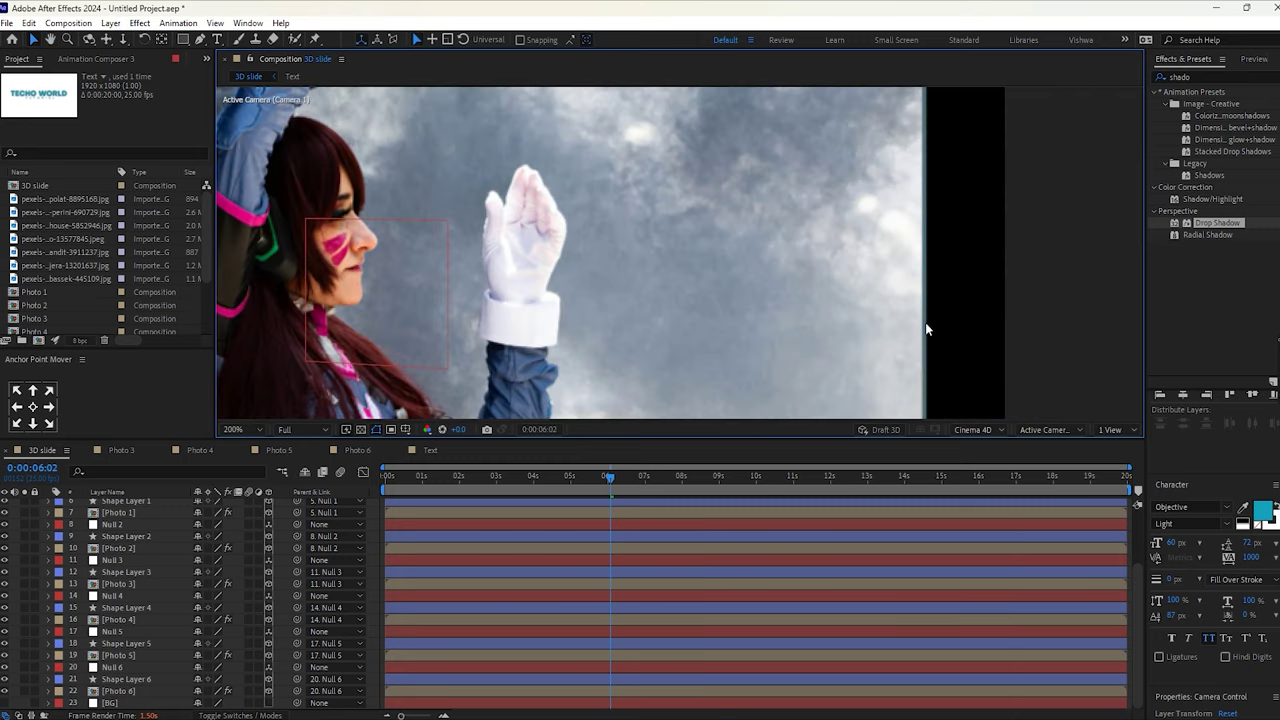
Inspect the photo edges at 0:00:11:04, 0:00:14:10 and 0:00:12:24, ending with both red-smoke photos in view
{"action": "left_click_drag", "start_coordinate": [627, 492], "coordinate": [799, 485]}
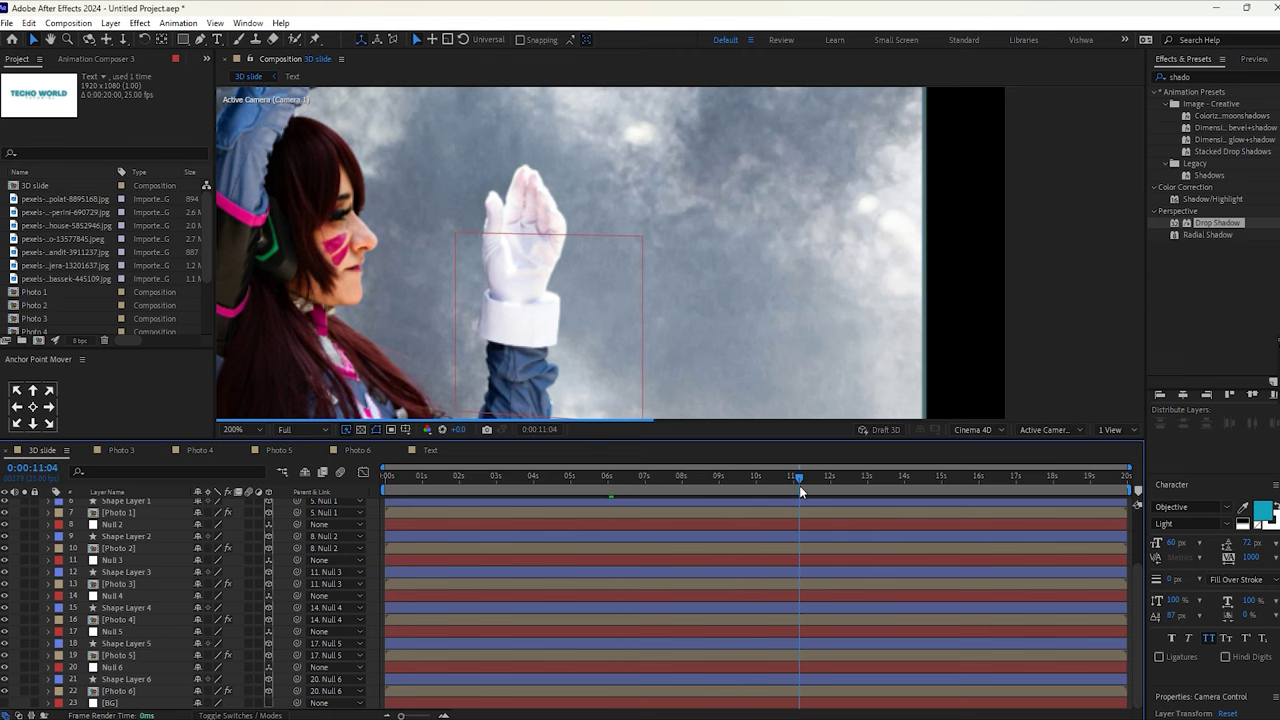
{"action": "left_click_drag", "start_coordinate": [799, 485], "coordinate": [919, 500]}
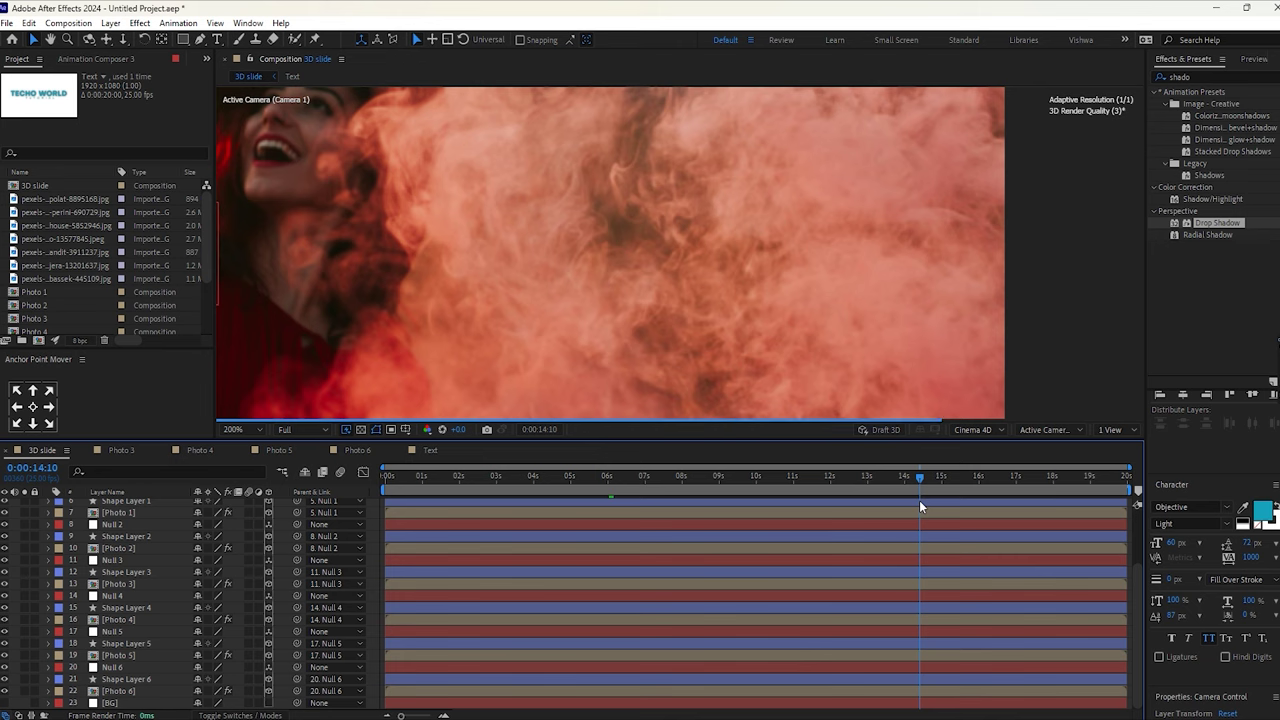
{"action": "left_click_drag", "start_coordinate": [913, 505], "coordinate": [914, 507]}
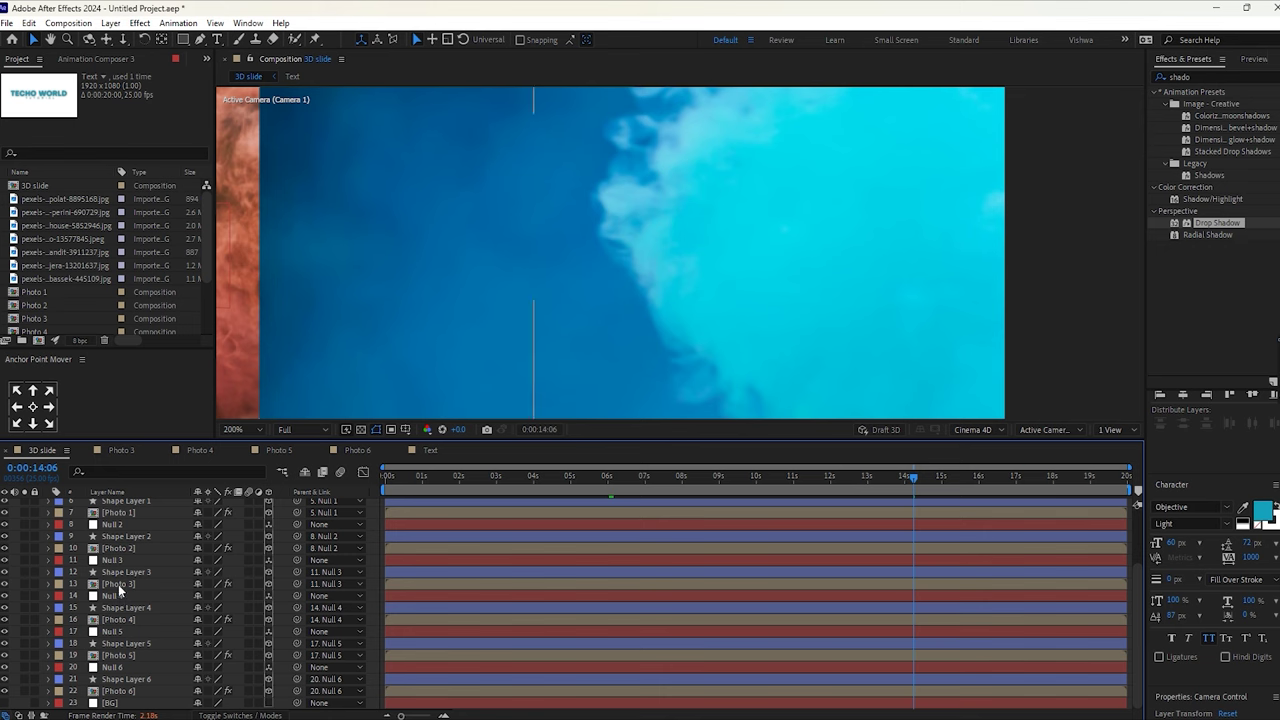
{"action": "left_click", "coordinate": [867, 485]}
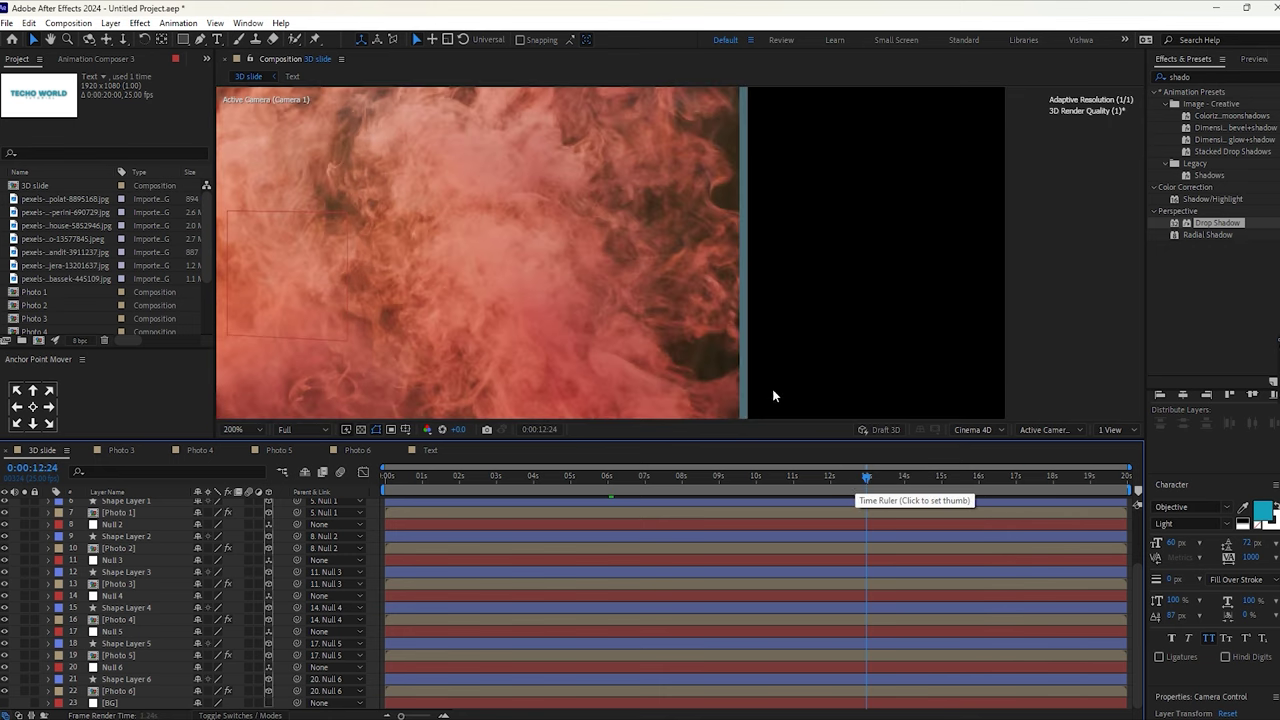
{"action": "left_click", "coordinate": [124, 618]}
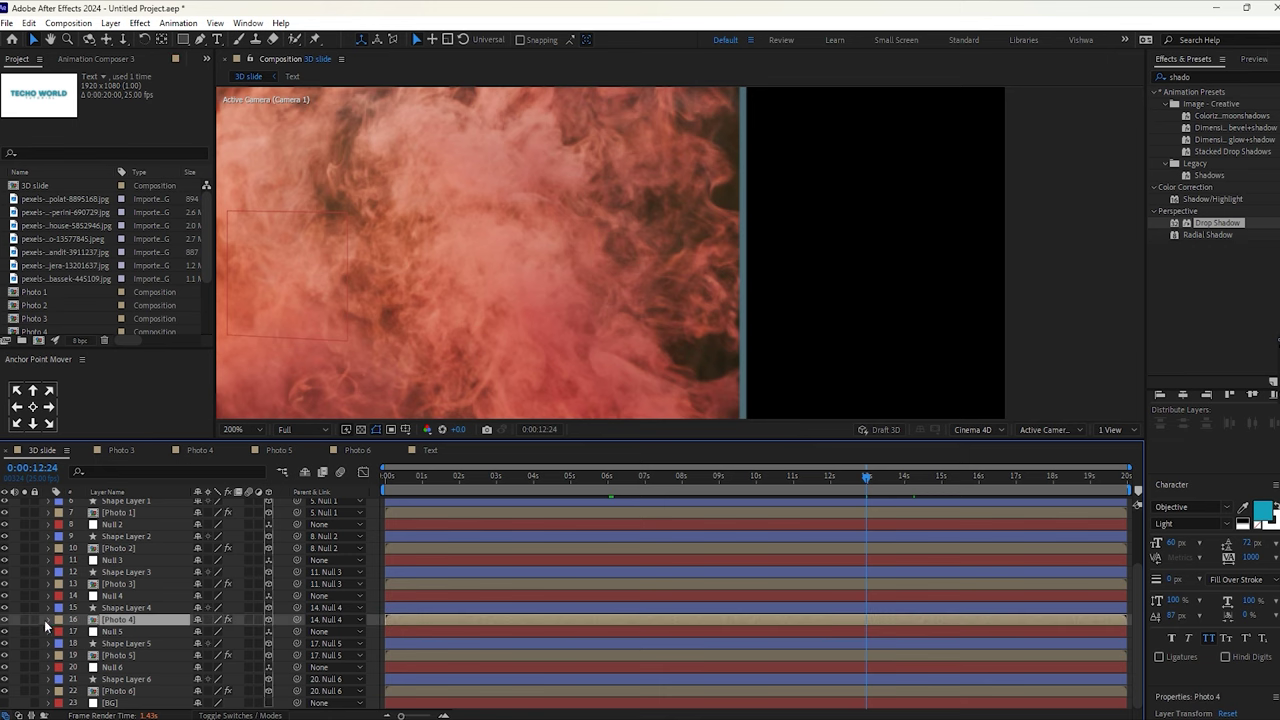
{"action": "scroll", "coordinate": [505, 373], "scroll_direction": "down", "scroll_amount": 4}
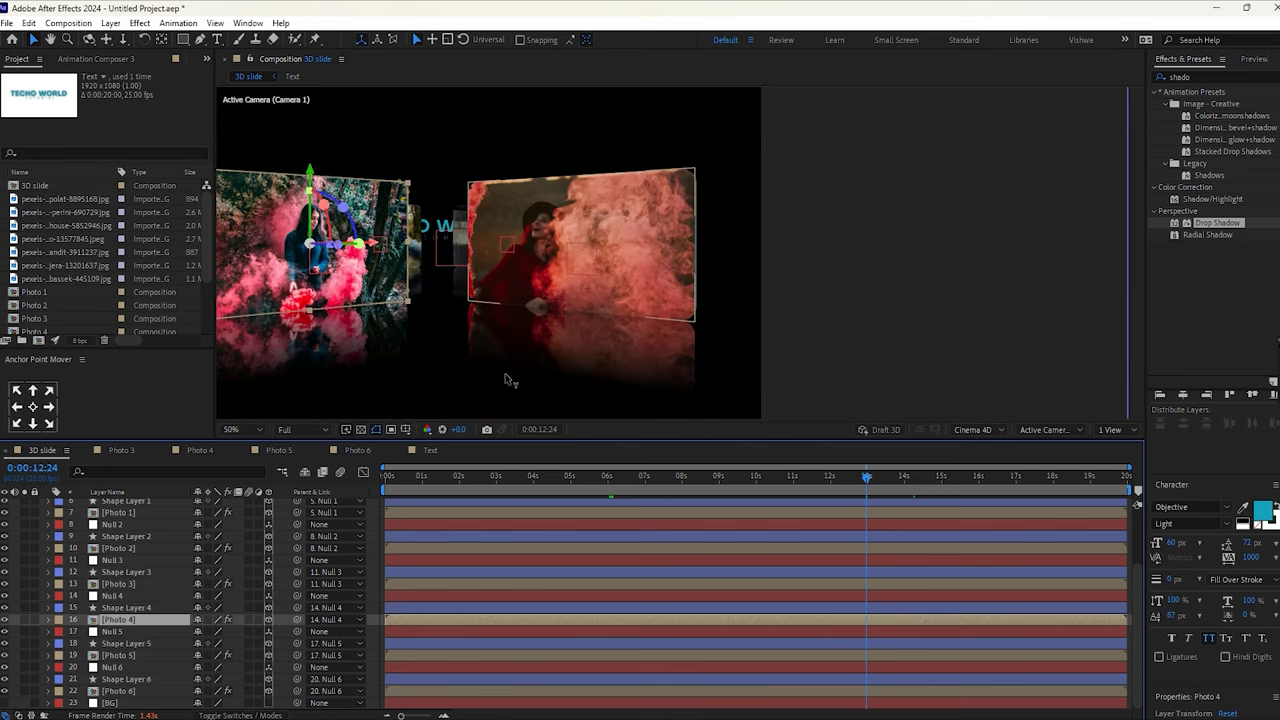
Recolor Fill 1 of Shape Layer 3 to a muted red sampled from its red-smoke photo
{"action": "left_click", "coordinate": [118, 571]}
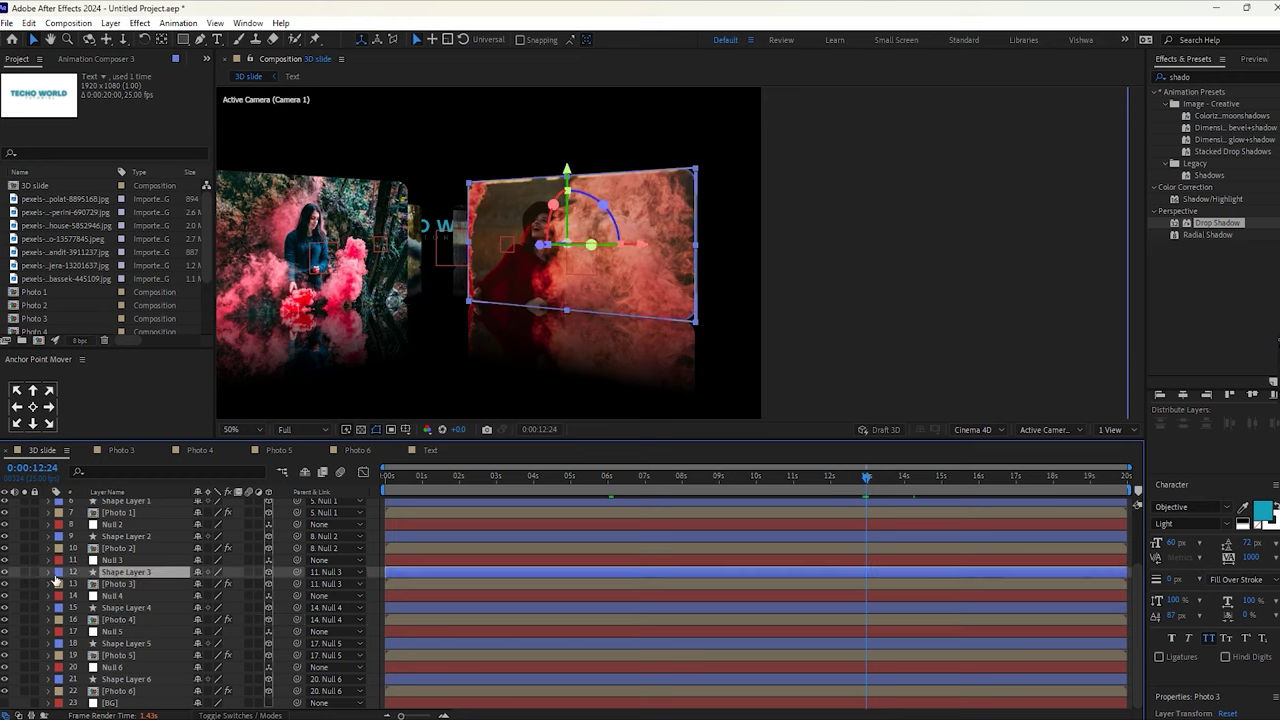
{"action": "left_click", "coordinate": [49, 573]}
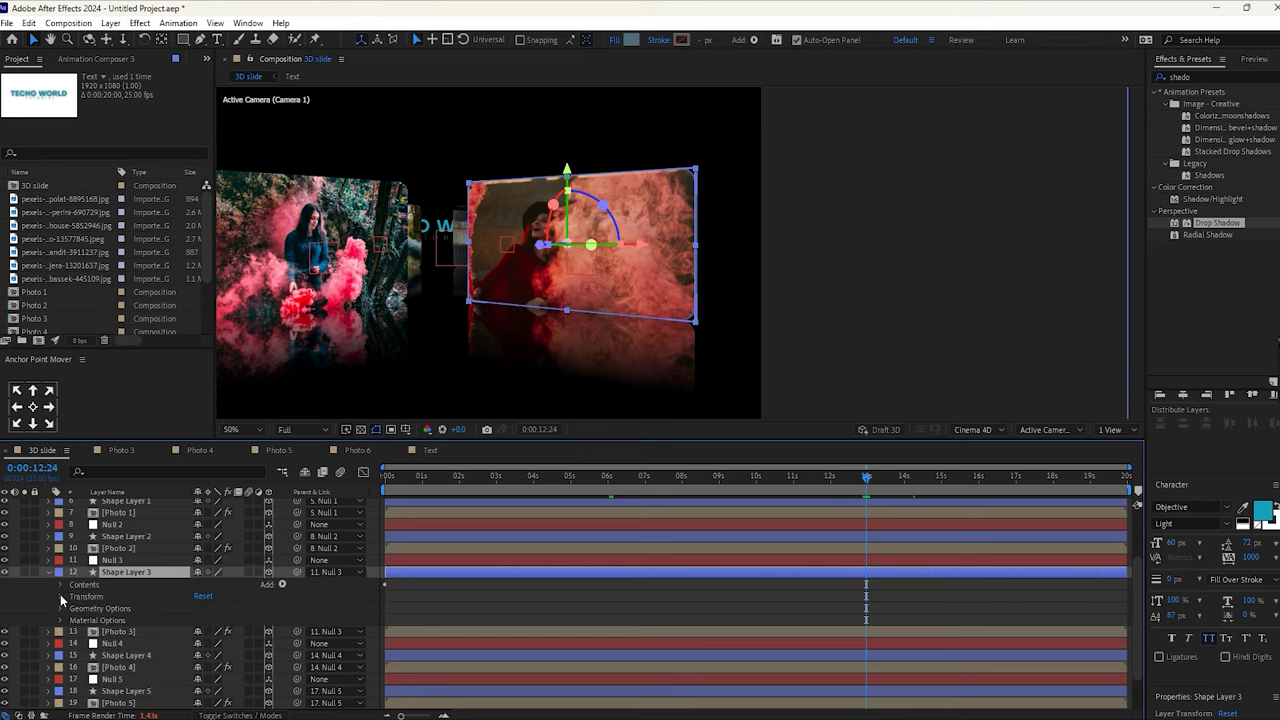
{"action": "left_click", "coordinate": [60, 584]}
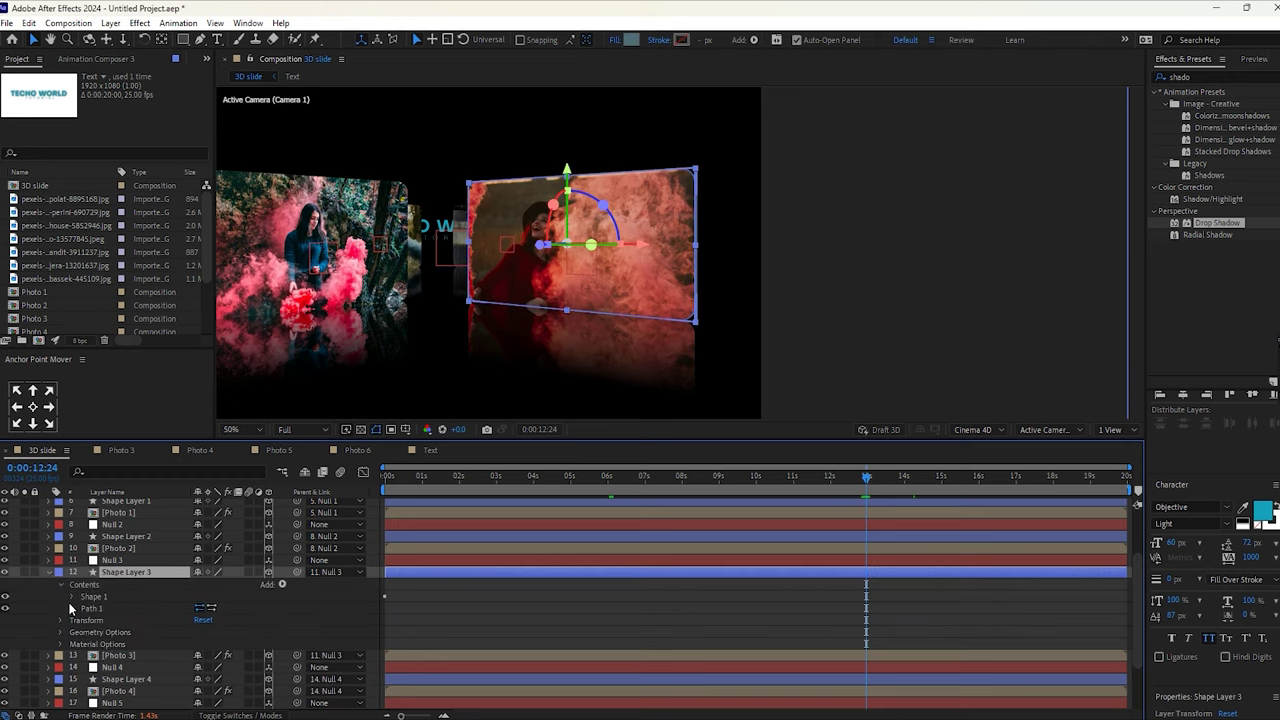
{"action": "left_click", "coordinate": [72, 596]}
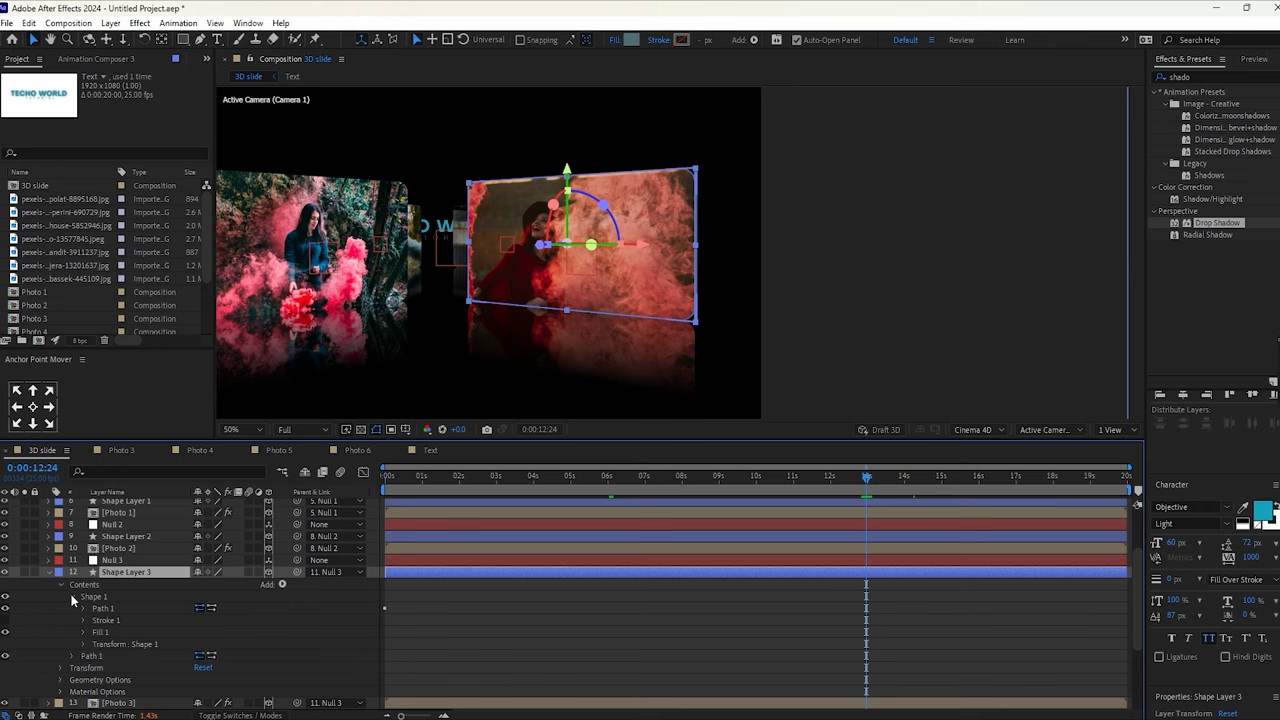
{"action": "left_click", "coordinate": [75, 632]}
{"action": "left_click", "coordinate": [83, 632]}
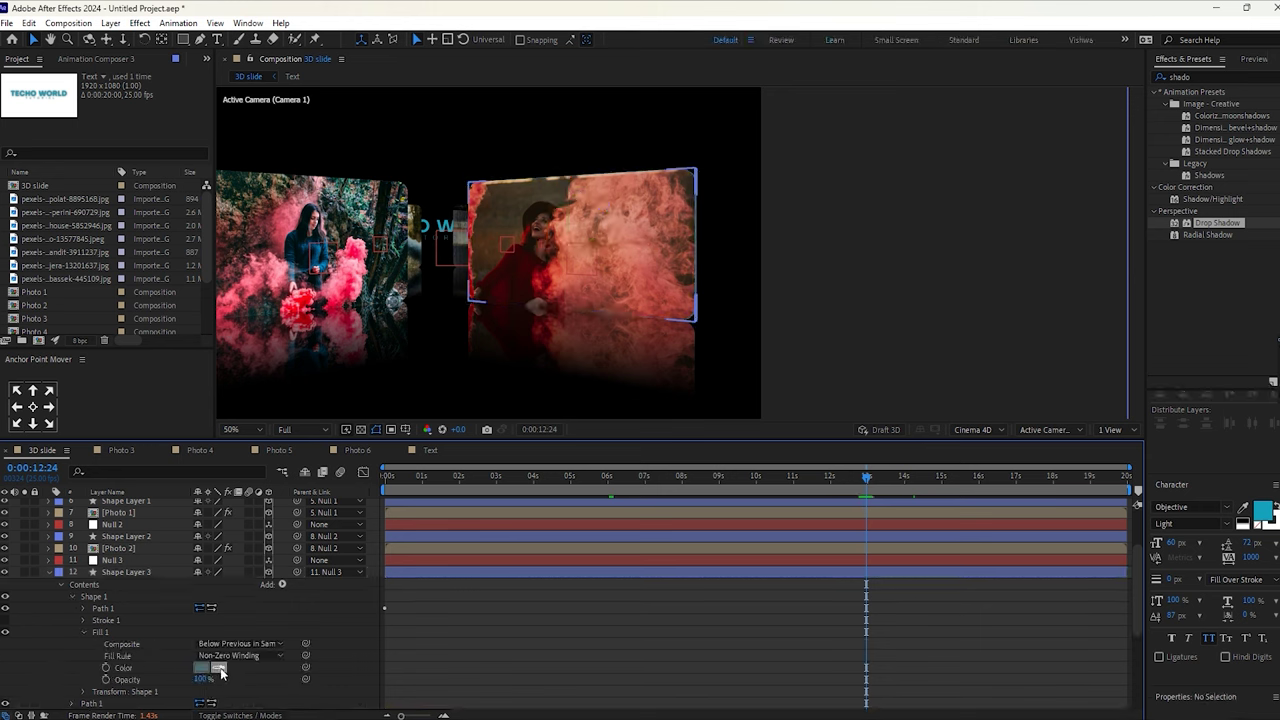
{"action": "left_click", "coordinate": [121, 573]}
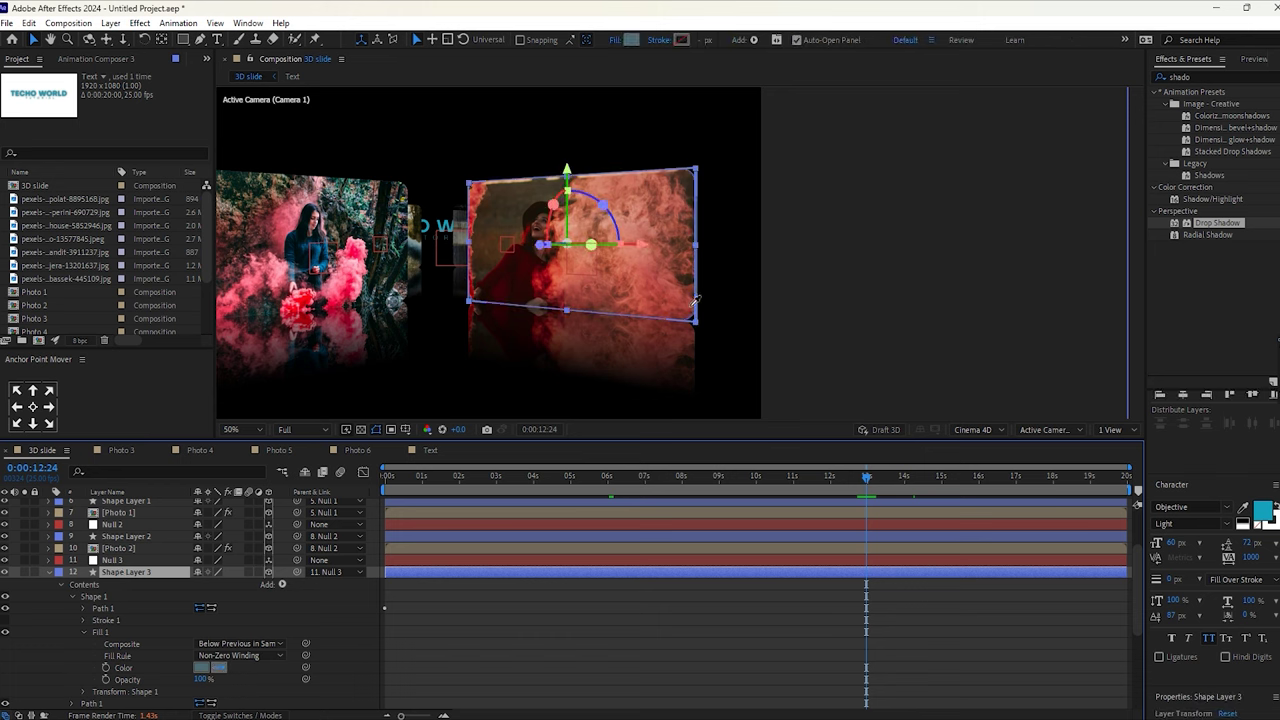
{"action": "left_click", "coordinate": [795, 598]}
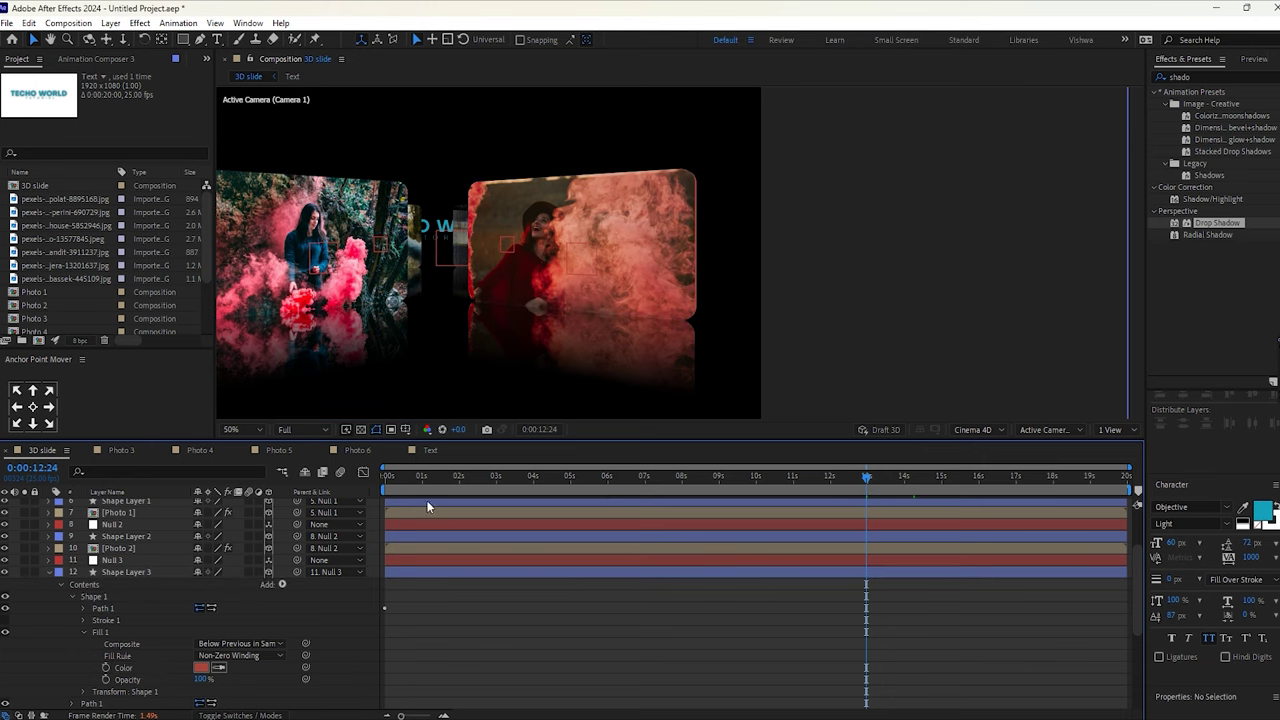
{"action": "left_click_drag", "start_coordinate": [269, 338], "coordinate": [366, 334]}
{"action": "left_click", "coordinate": [49, 572]}
Open the Fill 1 settings of Shape Layer 4 at 0:00:12:24 and of Shape Layer 5 at 0:00:19:04
{"action": "left_click", "coordinate": [129, 608]}
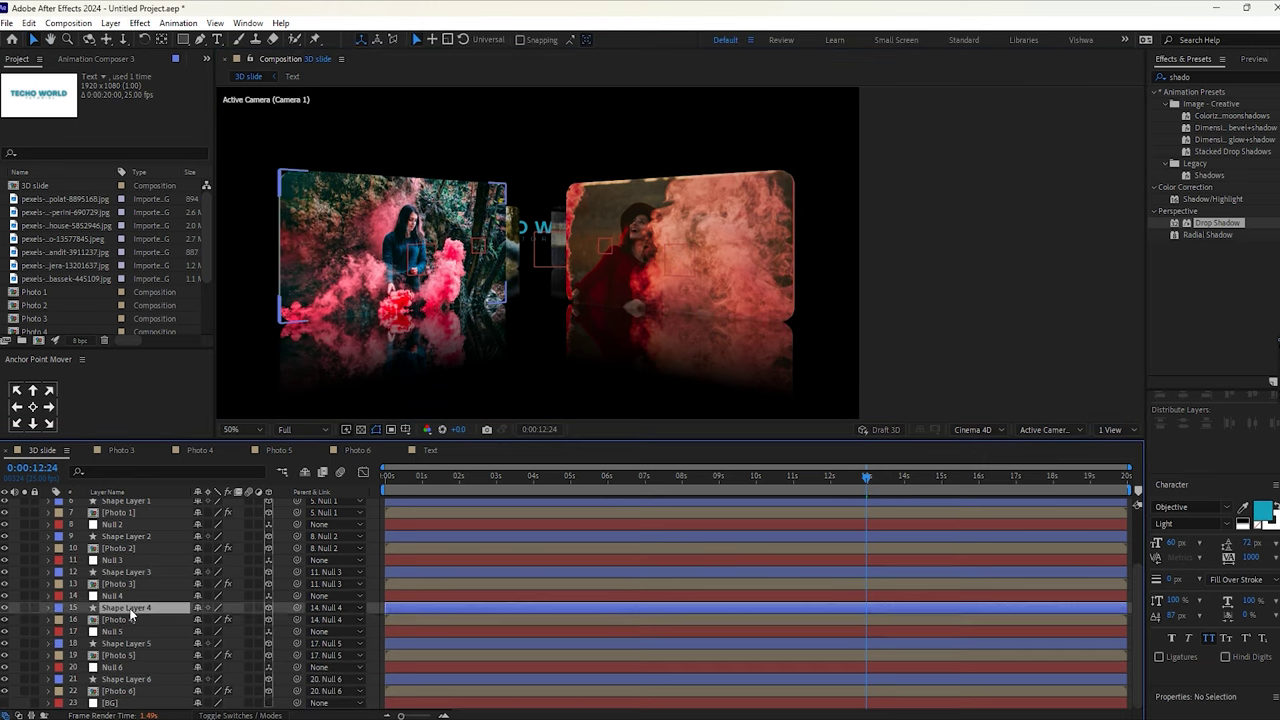
{"action": "left_click", "coordinate": [49, 607]}
{"action": "left_click", "coordinate": [60, 620]}
{"action": "scroll", "coordinate": [104, 641], "scroll_direction": "down", "scroll_amount": 1}
{"action": "left_click", "coordinate": [72, 596]}
{"action": "scroll", "coordinate": [322, 330], "scroll_direction": "up", "scroll_amount": 2}
{"action": "left_click_drag", "start_coordinate": [320, 317], "coordinate": [651, 347]}
{"action": "left_click_drag", "start_coordinate": [226, 311], "coordinate": [1062, 330]}
{"action": "left_click", "coordinate": [71, 583]}
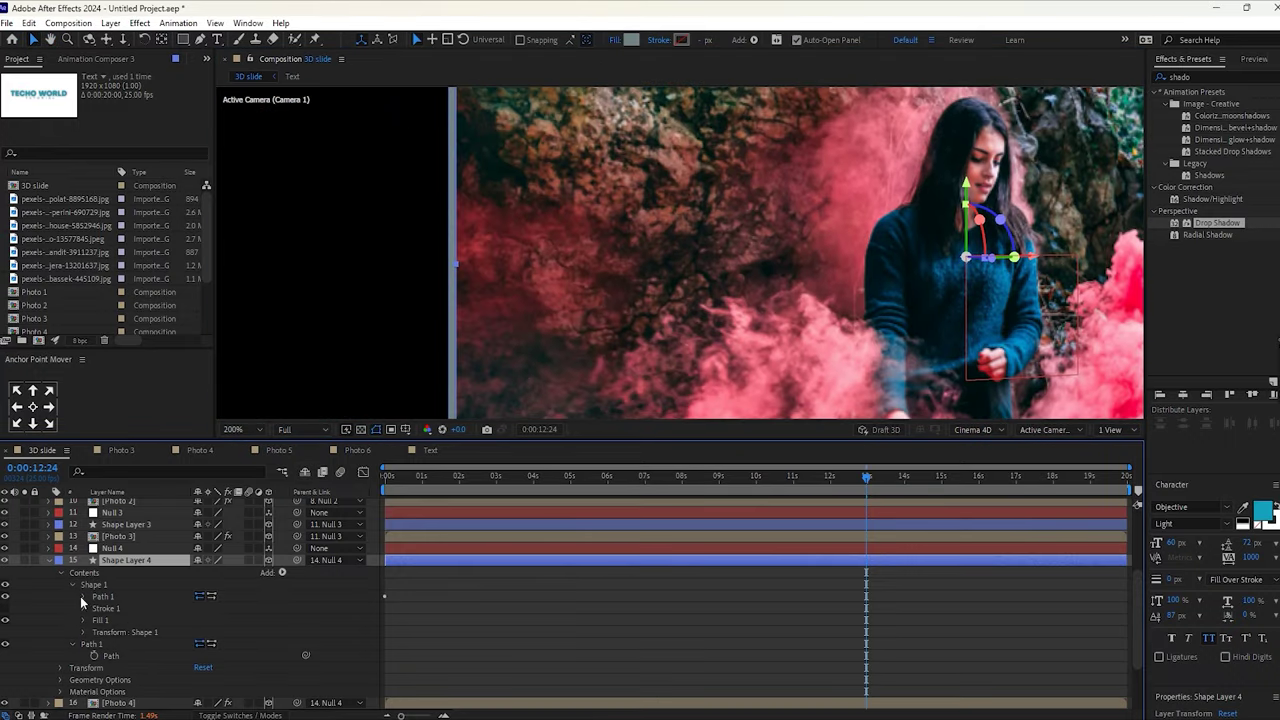
{"action": "left_click", "coordinate": [83, 620]}
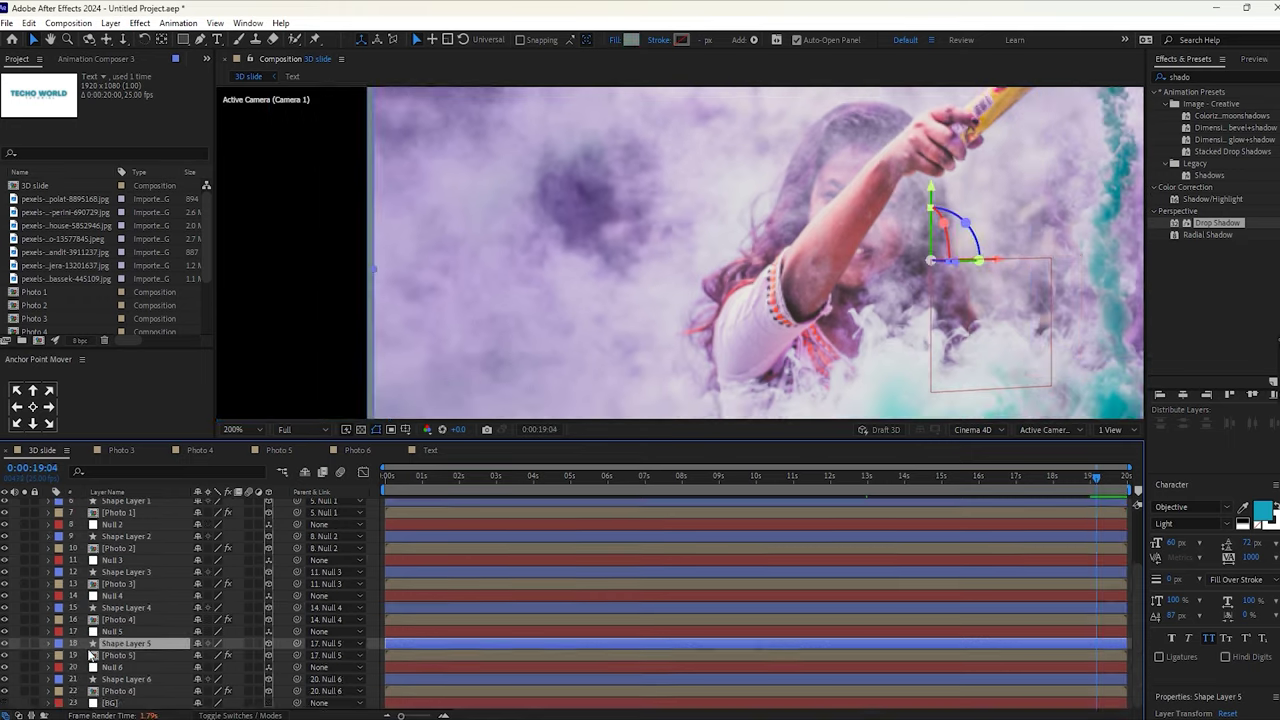
{"action": "left_click", "coordinate": [84, 625]}
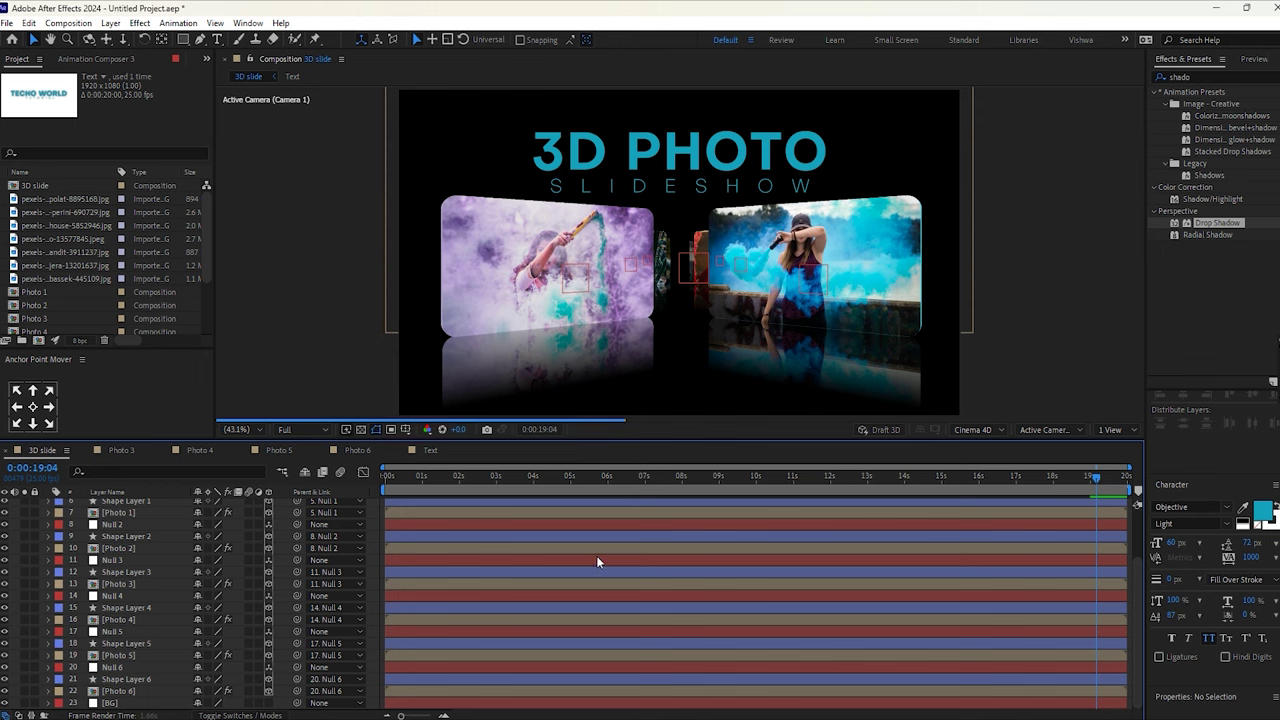
Return to the first frame and preview the whole slideshow at Quarter resolution
{"action": "left_click_drag", "start_coordinate": [424, 478], "coordinate": [318, 483]}
{"action": "key", "text": "space"}
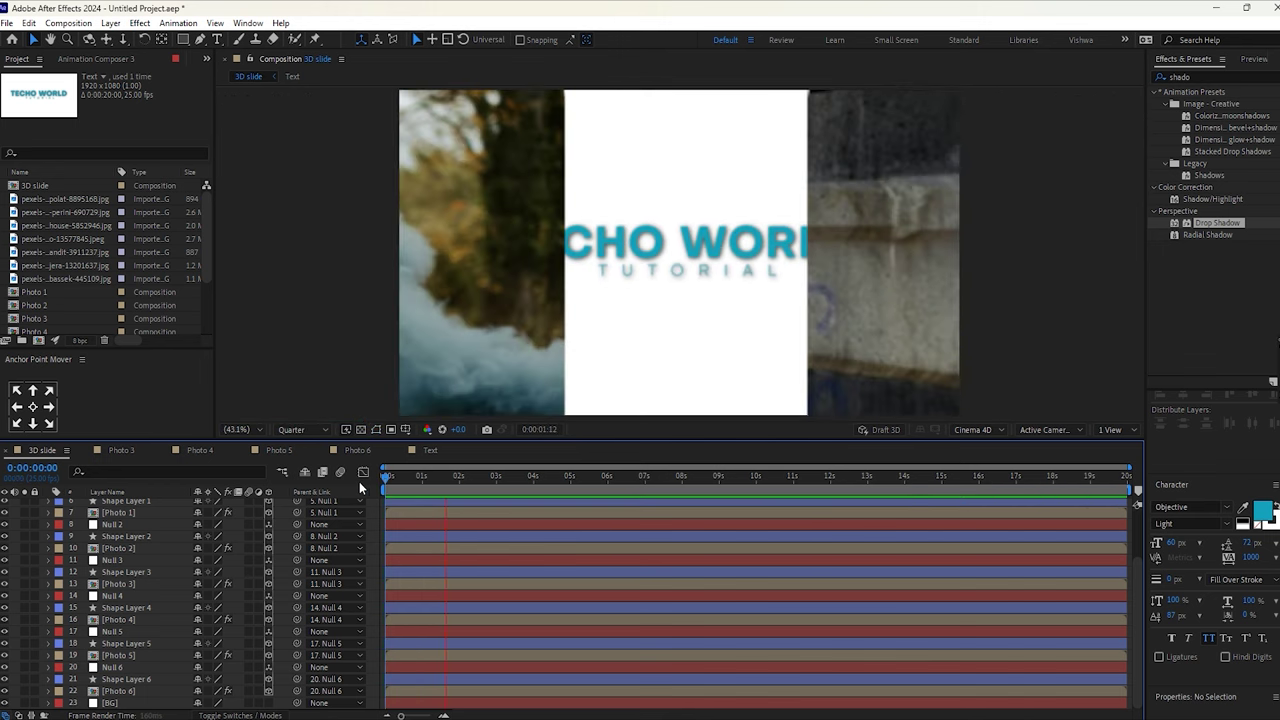